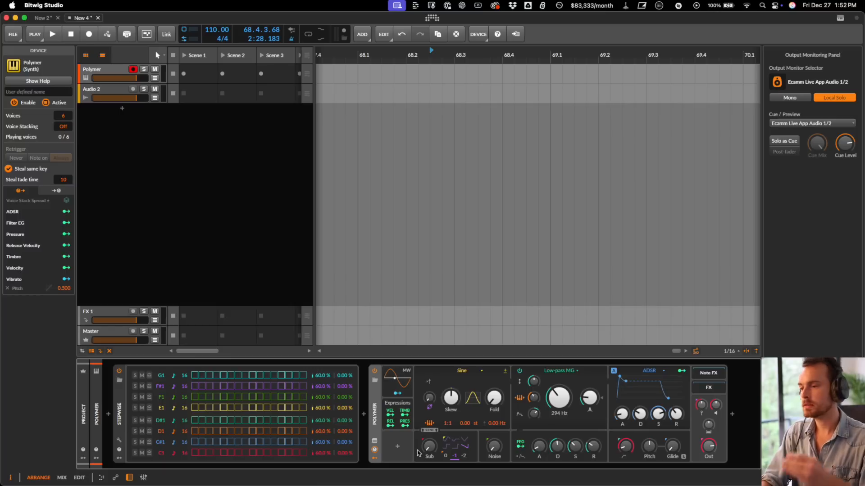
pyautogui.click(171, 455)
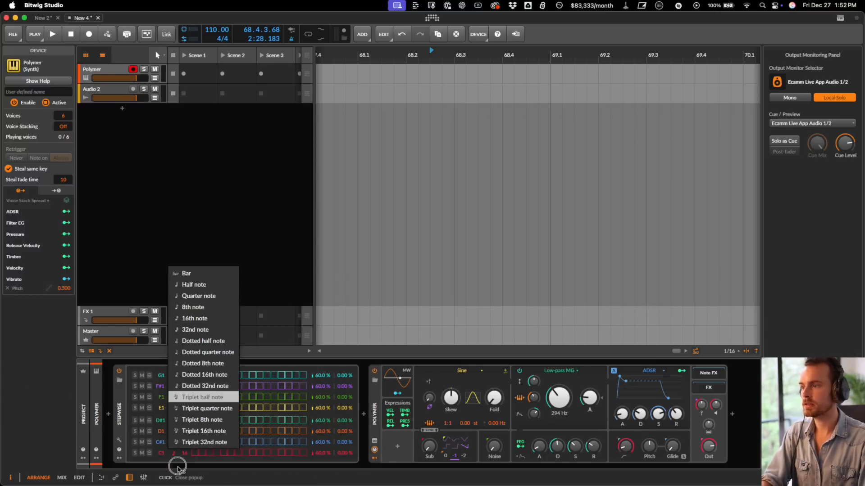
pyautogui.click(177, 469)
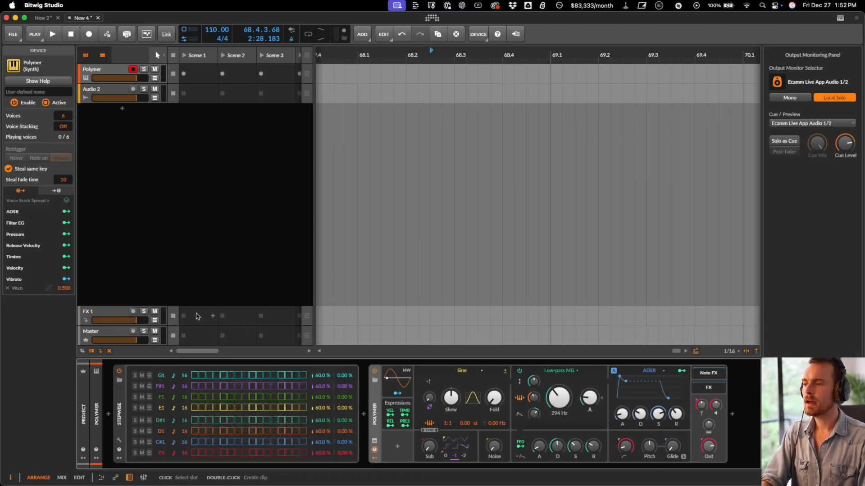
# - During playback, enable step 1 on the C1 lane, 4 on D1, 7 on E1, 11 on F#1 and 15 on G1, and stop playback
pyautogui.press('space')
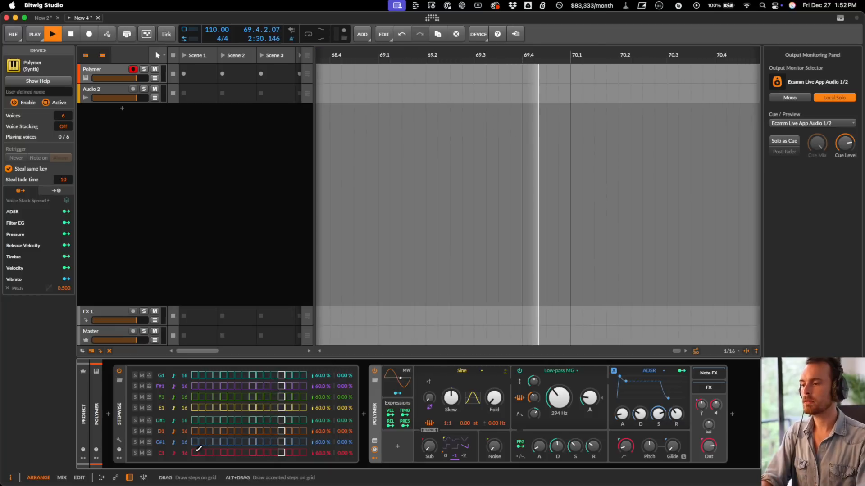
pyautogui.click(195, 452)
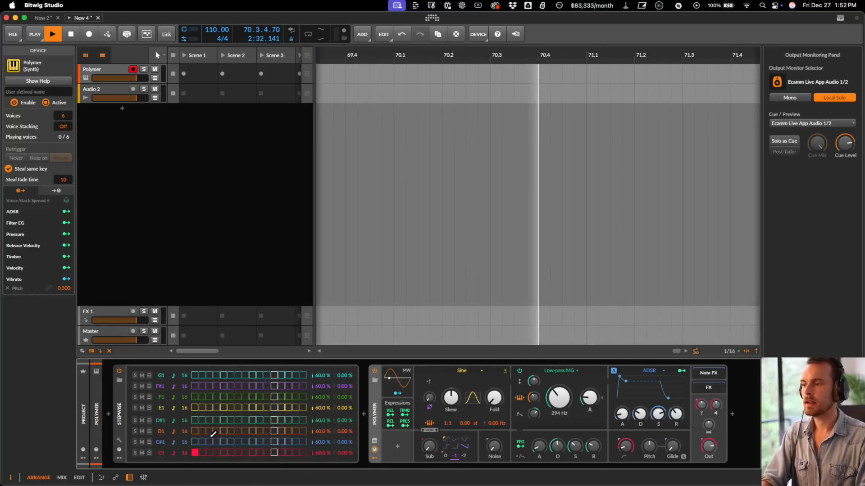
pyautogui.click(217, 431)
pyautogui.click(238, 408)
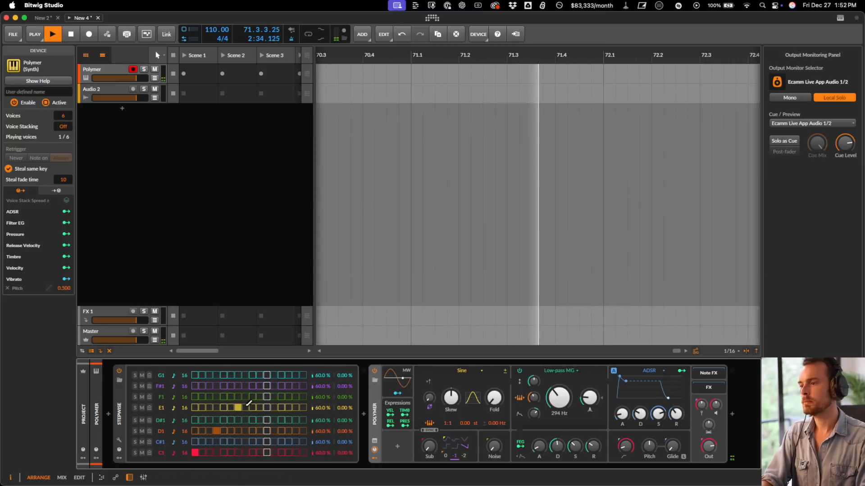
pyautogui.click(267, 386)
pyautogui.click(296, 375)
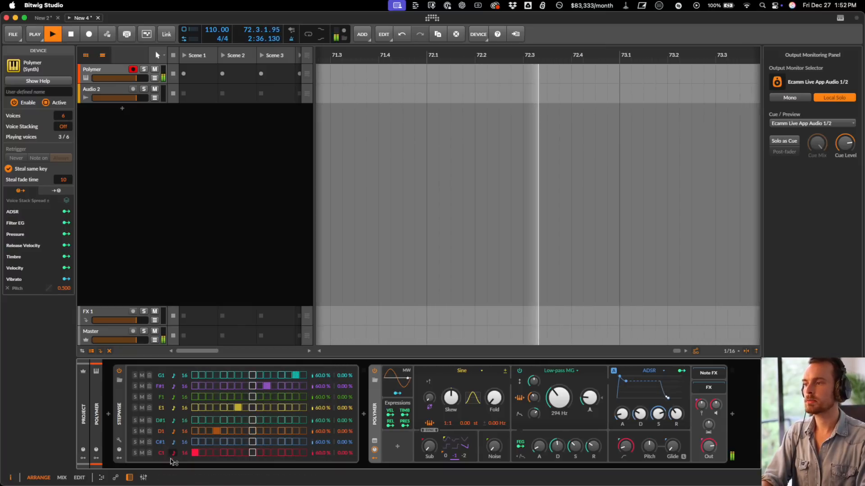
pyautogui.press('space')
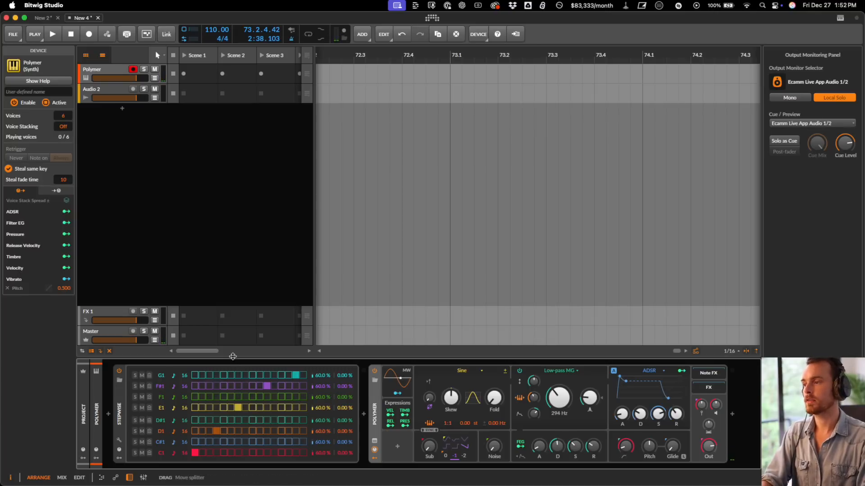
# - Fill steps 2 to 15 on the G1 lane and 3 to 13 on D#1, and clear all Stepwise lanes
pyautogui.moveTo(218, 376); pyautogui.dragTo(292, 375)
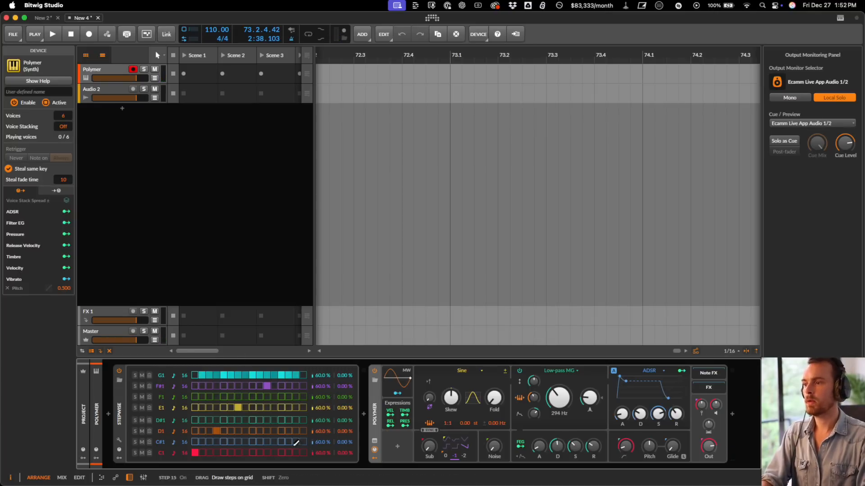
pyautogui.moveTo(248, 420); pyautogui.dragTo(288, 420)
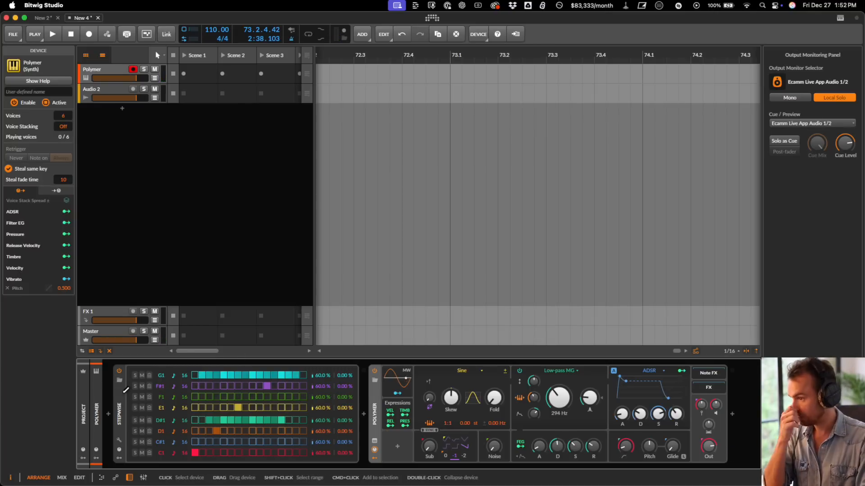
pyautogui.click(119, 402)
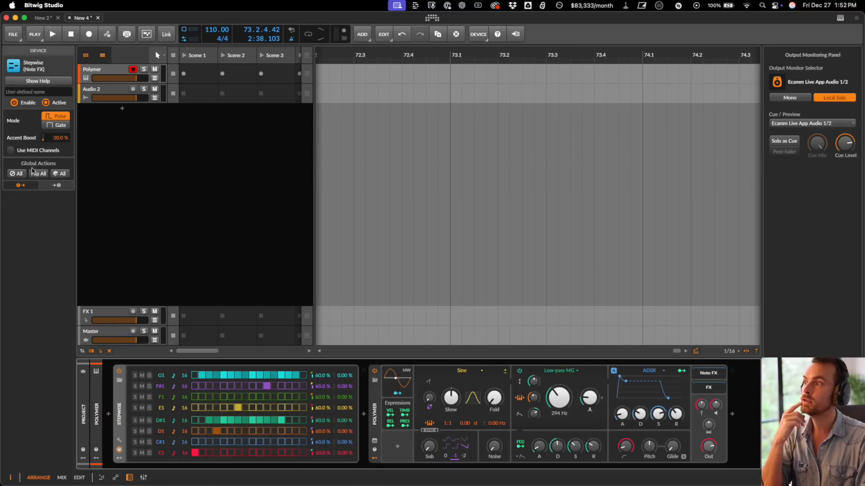
pyautogui.click(17, 174)
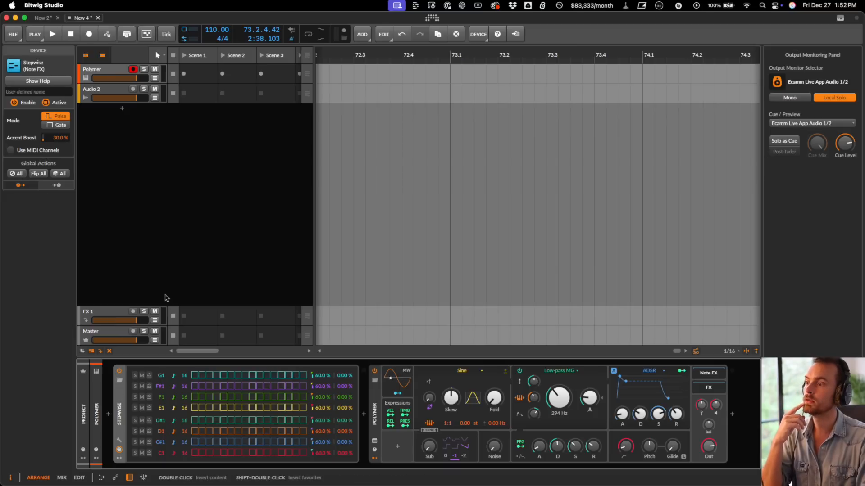
# - Randomize all Stepwise lanes, audition the pattern briefly, and clear all lanes again
pyautogui.click(62, 173)
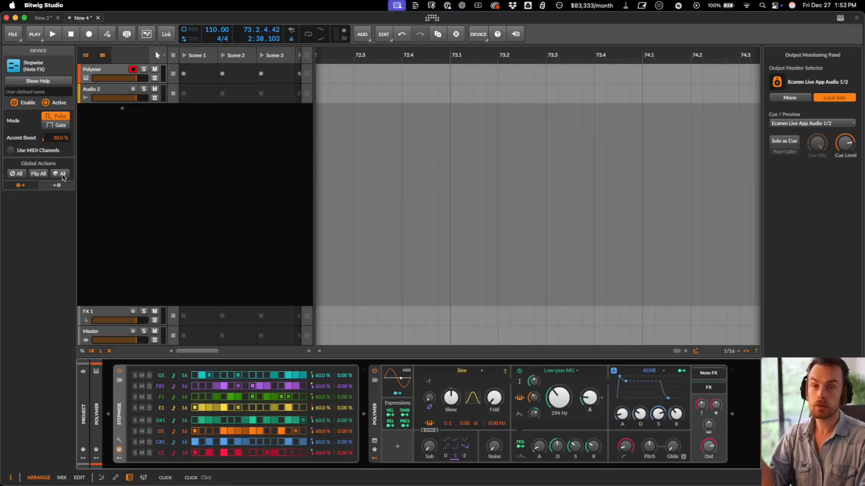
pyautogui.press('space')
pyautogui.press('space')
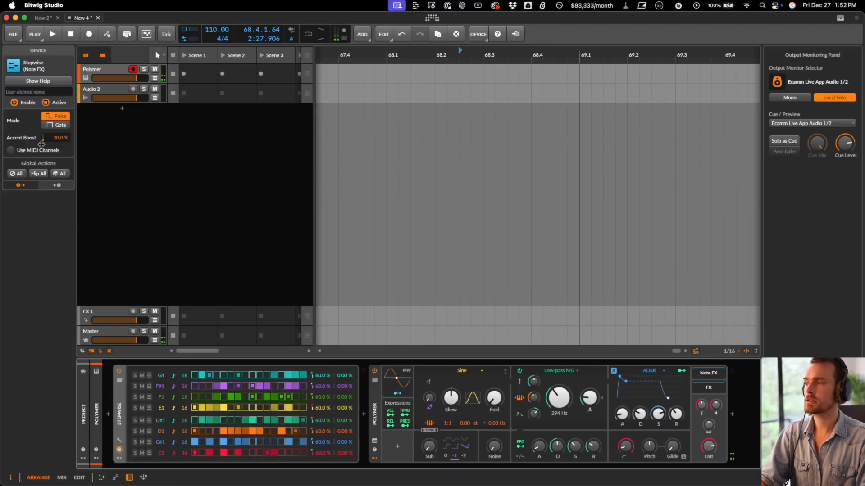
pyautogui.click(17, 173)
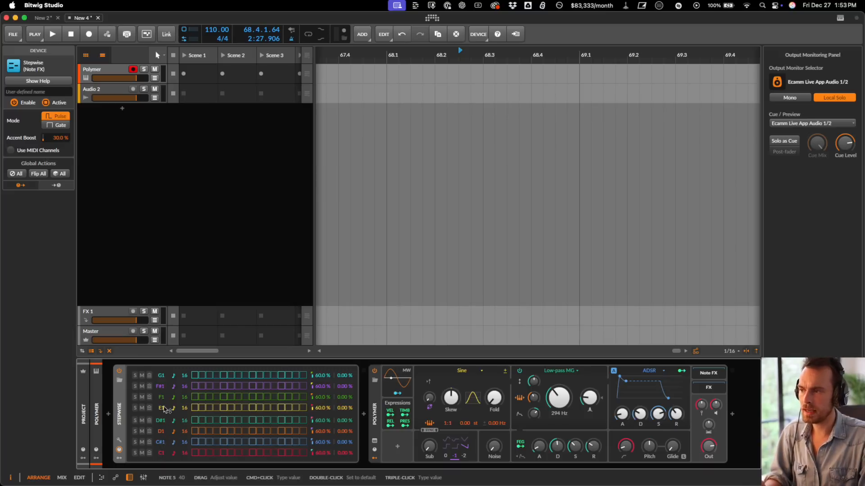
# - Mute the F1, F#1 and G1 lanes in Stepwise
pyautogui.click(142, 397)
pyautogui.click(142, 387)
pyautogui.click(141, 375)
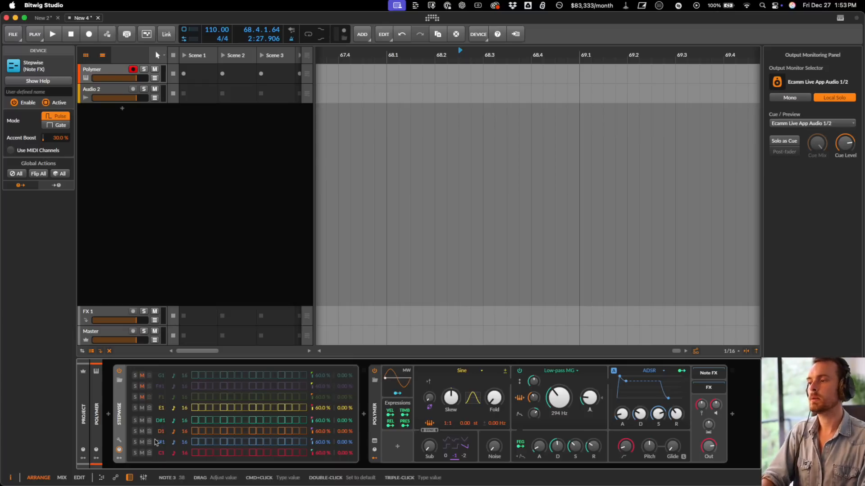
# - Set the C1 lane's note to C4, enable its first step and audition it from the start of the timeline
pyautogui.keyDown('super'); pyautogui.click(160, 453); pyautogui.keyUp('super')
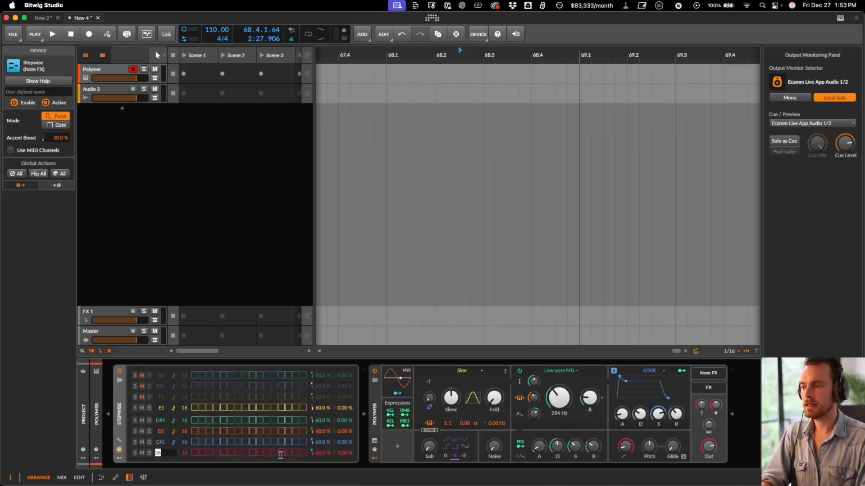
pyautogui.write('c4')
pyautogui.press('Return')
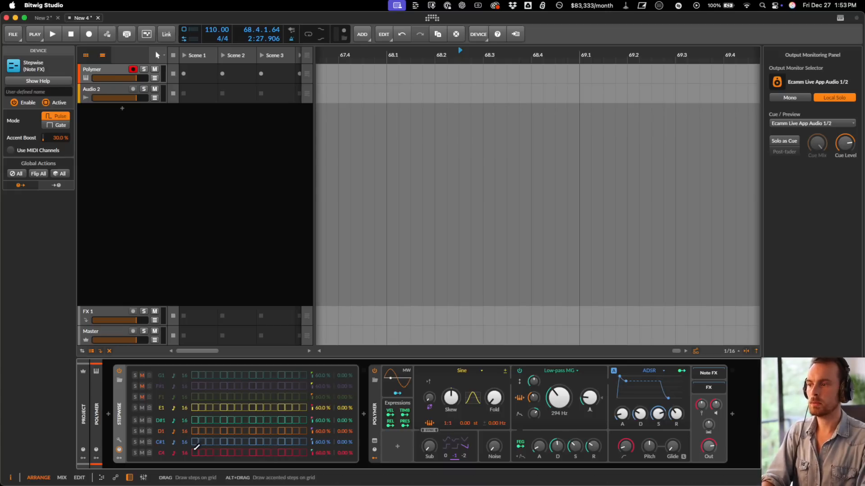
pyautogui.press('space')
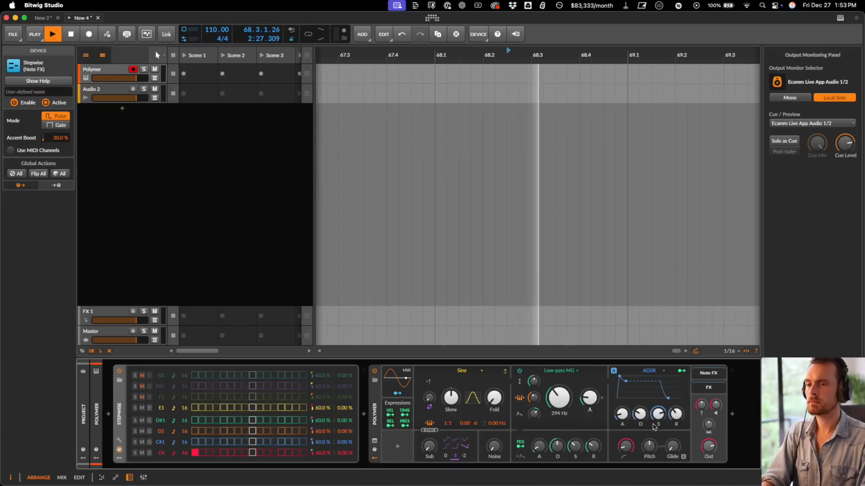
pyautogui.press('space')
pyautogui.press('space')
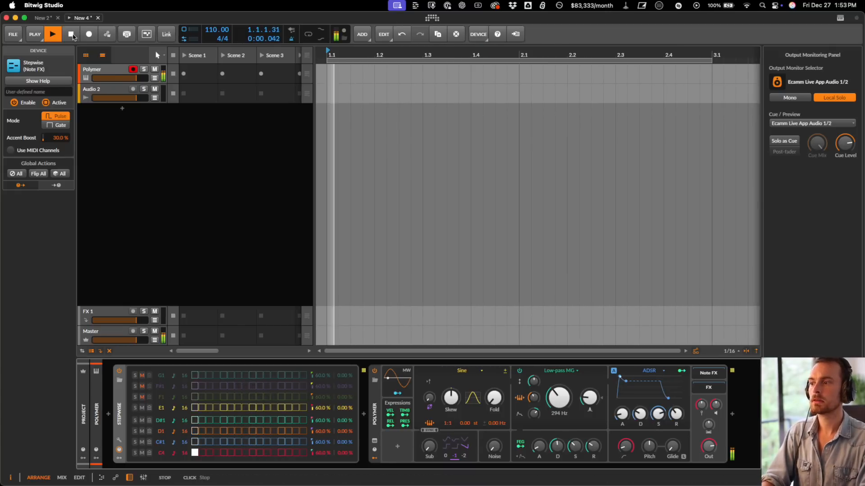
pyautogui.press('space')
# - Lower the sustain of Polymer's ADSR envelope all the way down and audition the shortened note
pyautogui.moveTo(658, 413); pyautogui.dragTo(620, 421)
pyautogui.press('space')
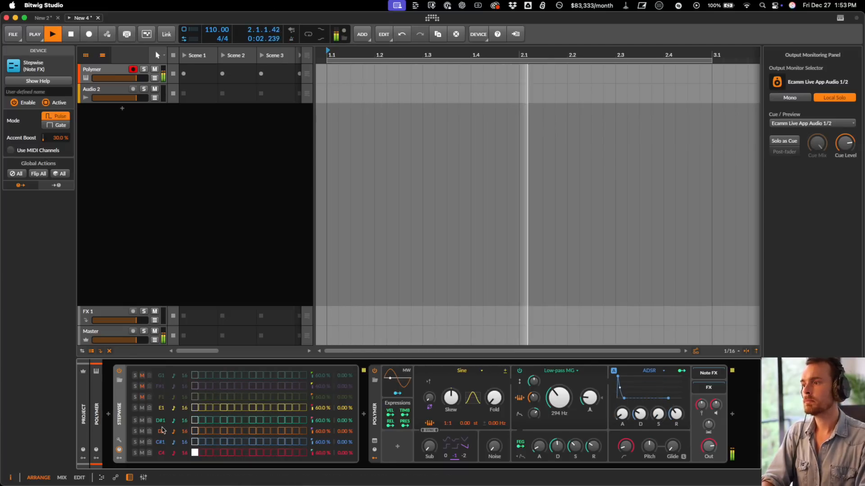
pyautogui.press('space')
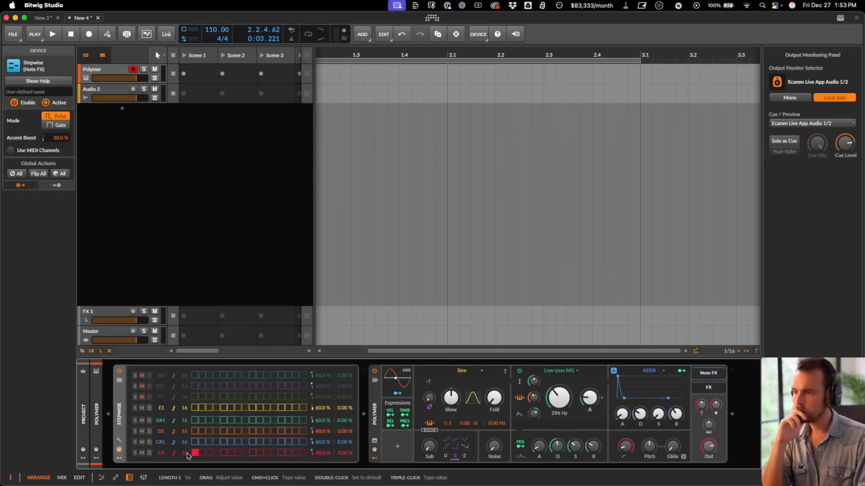
# - Set the C#1 lane's note to E4 and the D1 lane's note to G4
pyautogui.keyDown('super'); pyautogui.click(160, 443); pyautogui.keyUp('super')
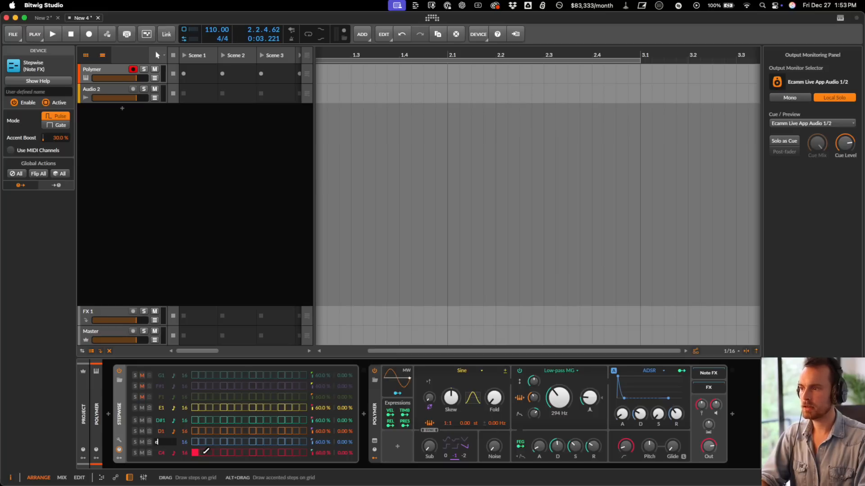
pyautogui.write('e4')
pyautogui.press('Return')
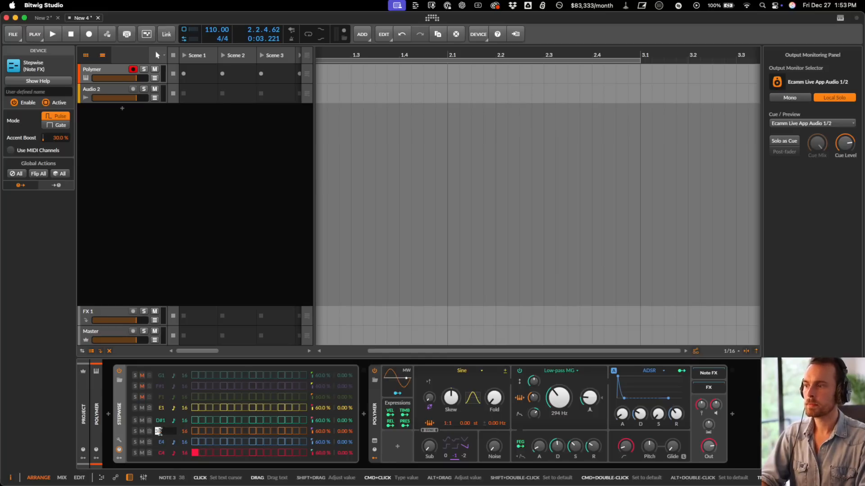
pyautogui.keyDown('super'); pyautogui.click(160, 431); pyautogui.keyUp('super')
pyautogui.write('g4')
pyautogui.press('Return')
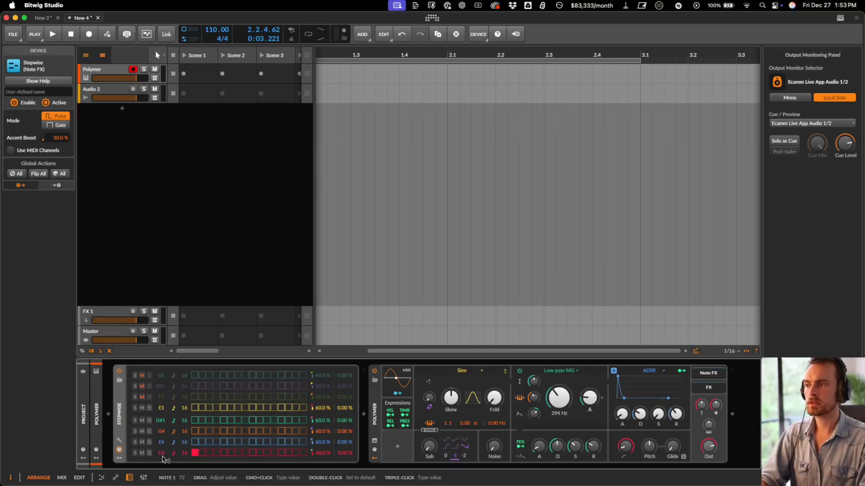
# - Set the D#1 lane's note to D4 and the E1 lane's note to B4
pyautogui.keyDown('super'); pyautogui.click(161, 421); pyautogui.keyUp('super')
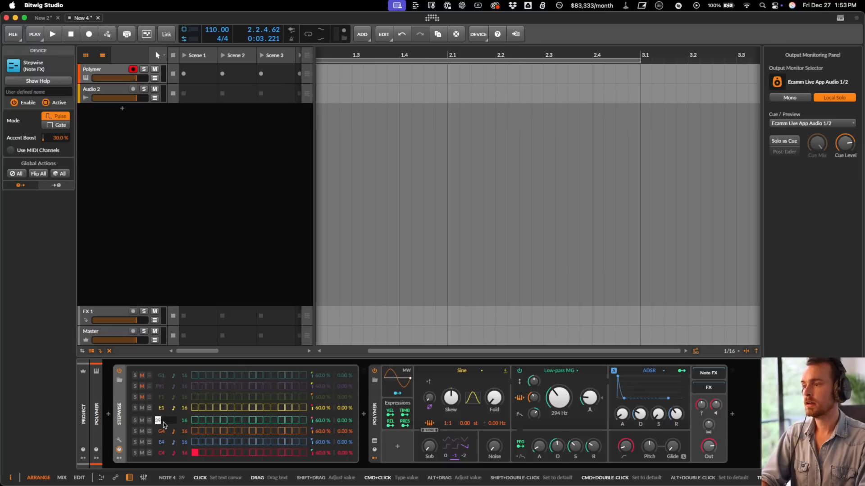
pyautogui.write('d')
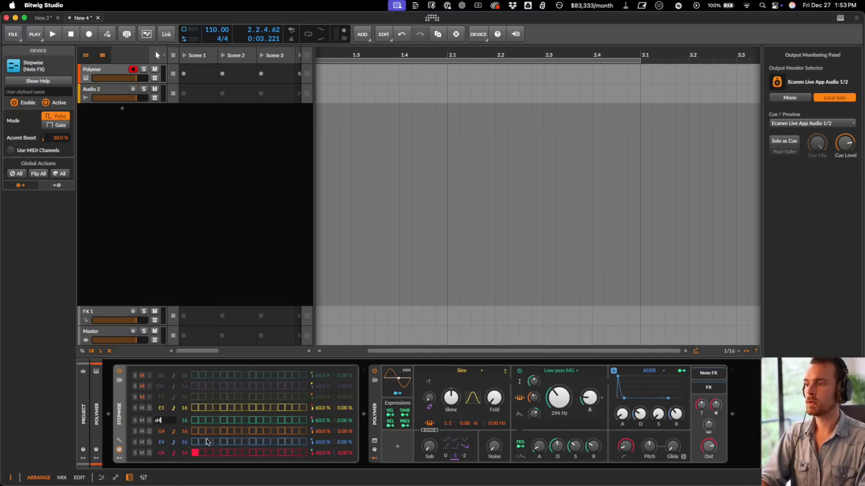
pyautogui.write('4')
pyautogui.press('Return')
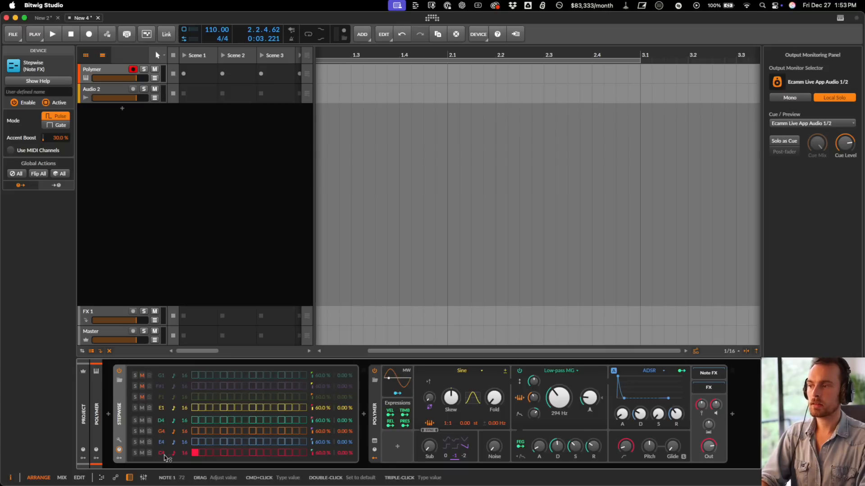
pyautogui.keyDown('super'); pyautogui.click(161, 408); pyautogui.keyUp('super')
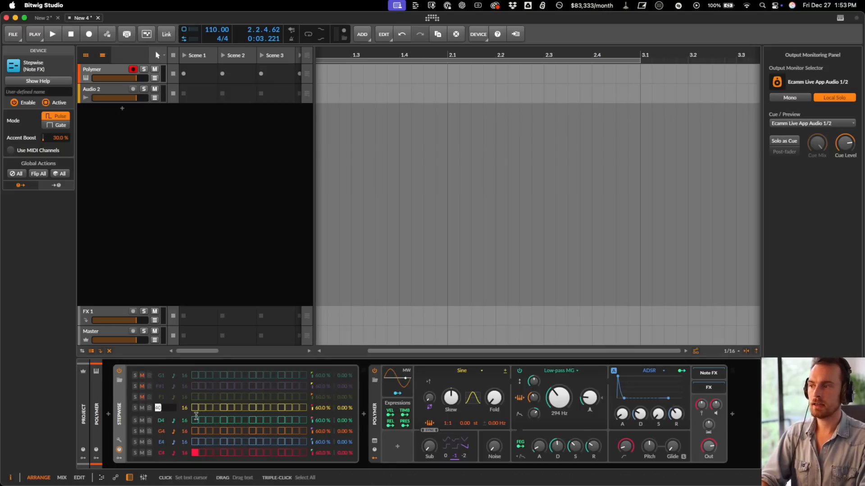
pyautogui.write('b4')
pyautogui.press('Return')
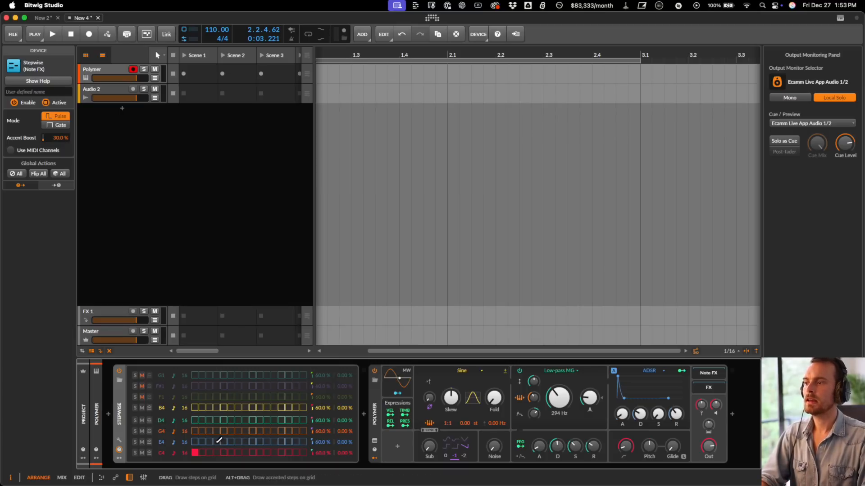
# - Enable steps 3 and 9 on the D4 lane, 4 and 12 on E4, and 5 and 15 on B4, and audition the pattern
pyautogui.click(209, 420)
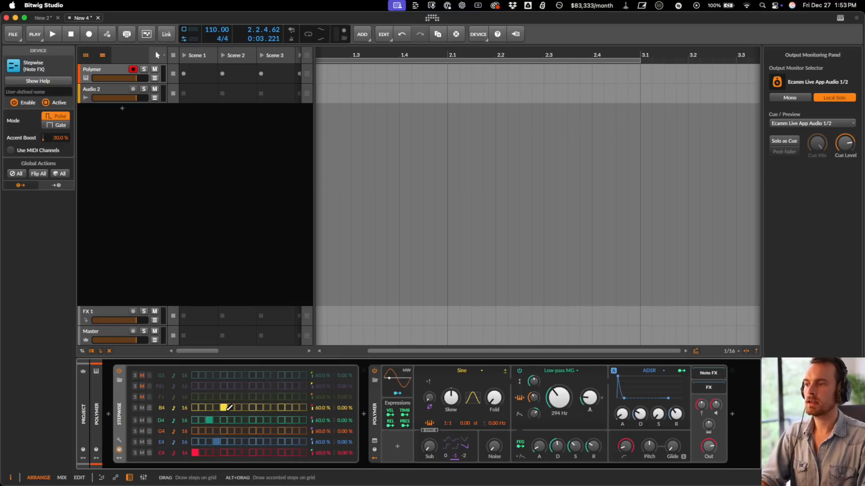
pyautogui.click(252, 420)
pyautogui.click(274, 441)
pyautogui.press('space')
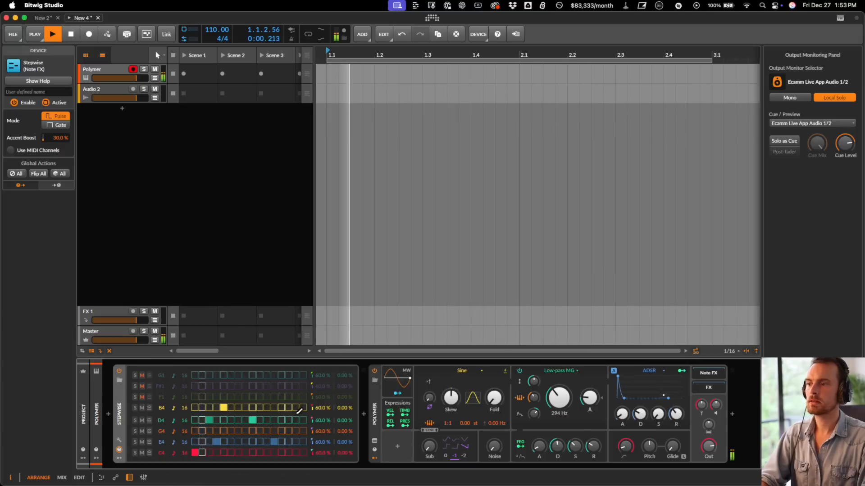
pyautogui.click(296, 408)
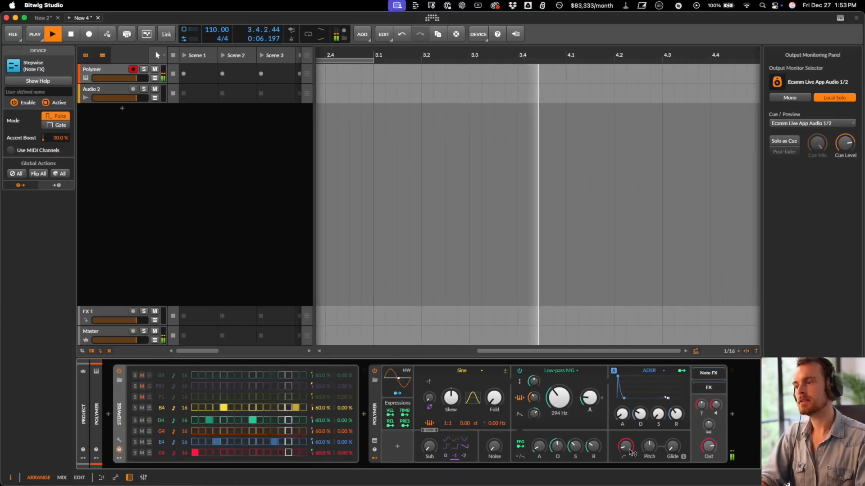
pyautogui.press('space')
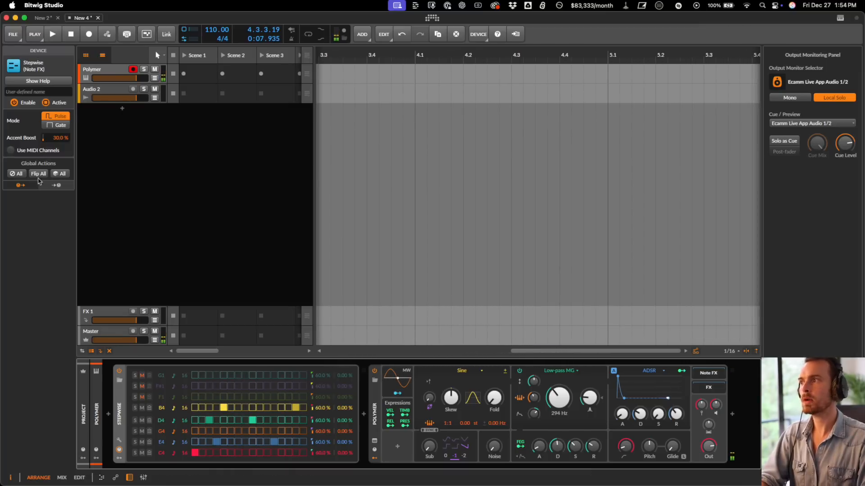
# - Randomize and then clear all Stepwise lanes, and enable only the first step of the C4 lane
pyautogui.click(62, 173)
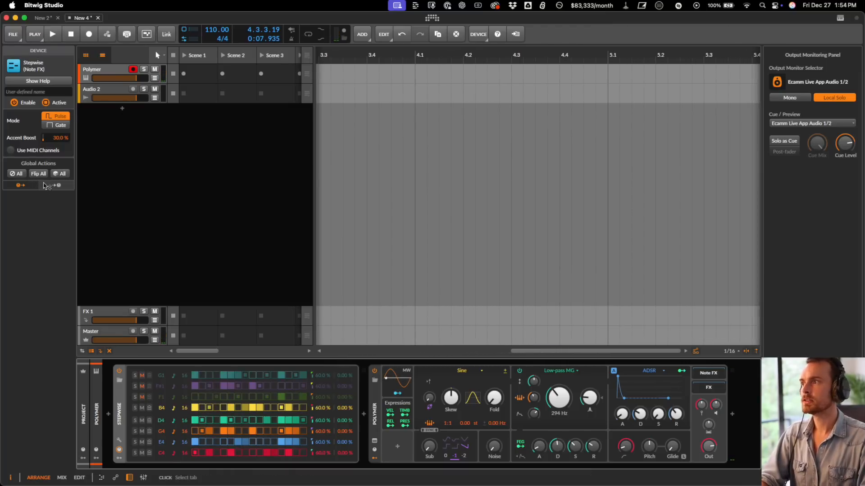
pyautogui.click(16, 175)
pyautogui.click(195, 452)
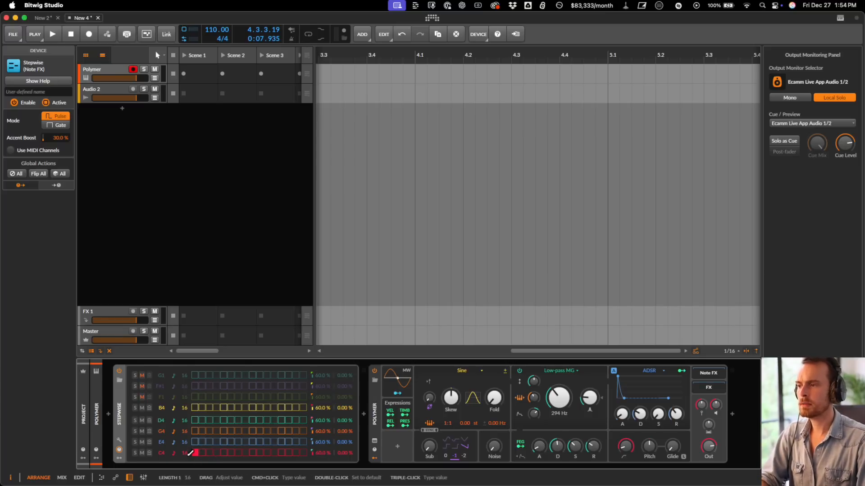
# - Enable steps 4, 7, 10 and 13 on the C4 lane, and shorten the lane's length to 3
pyautogui.click(216, 452)
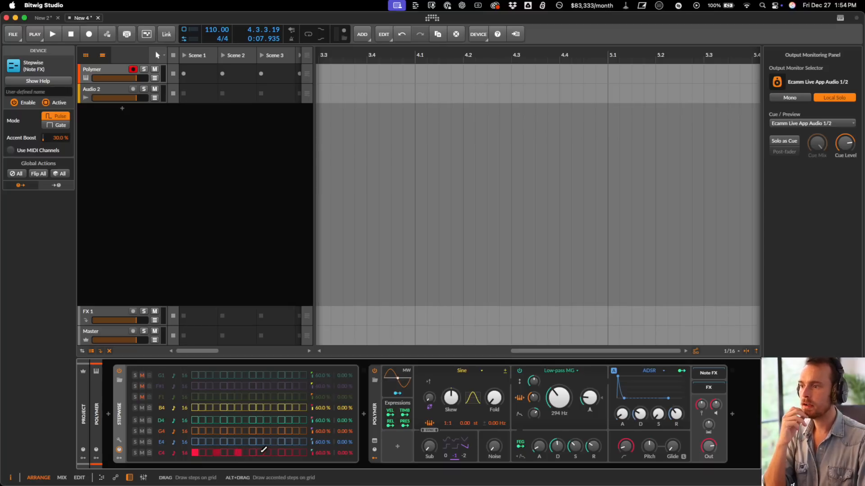
pyautogui.click(281, 452)
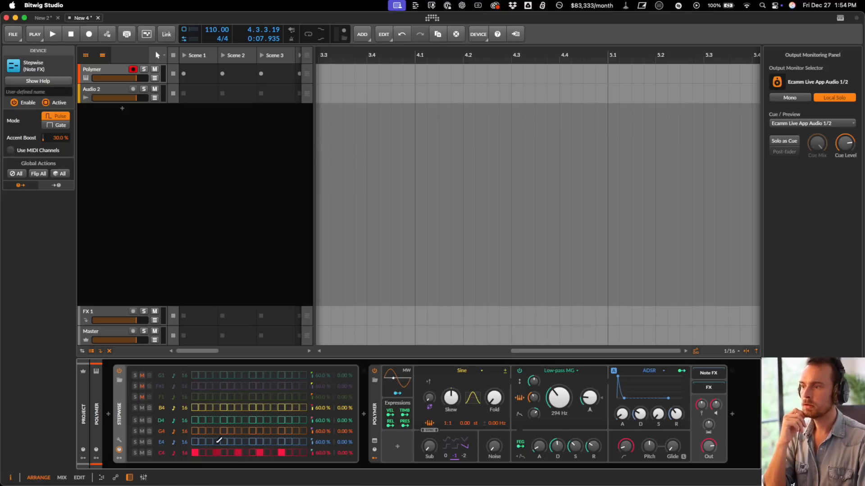
pyautogui.tripleClick(183, 455)
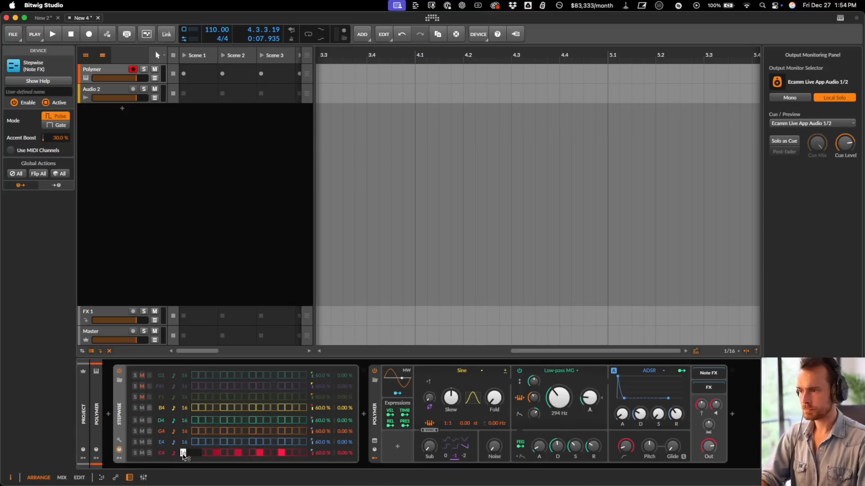
pyautogui.press('Return')
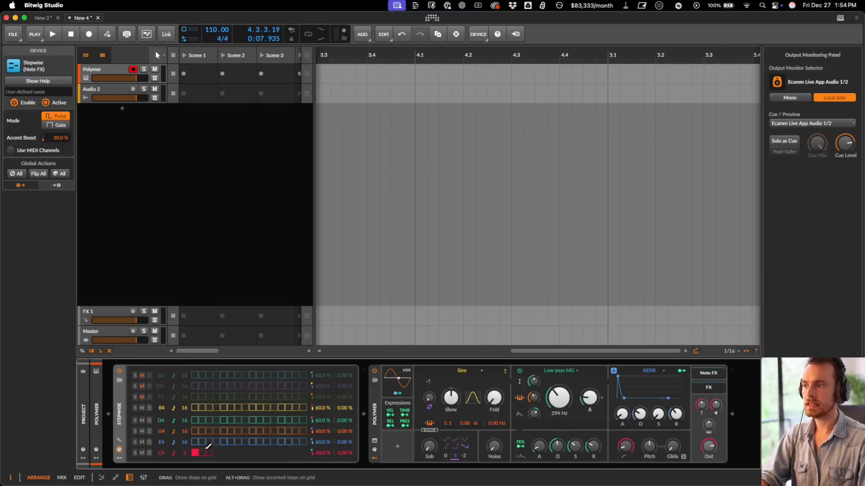
# - Set the E4 lane's length to 5 and the G4 lane's length to 7, each with its first step enabled
pyautogui.doubleClick(183, 442)
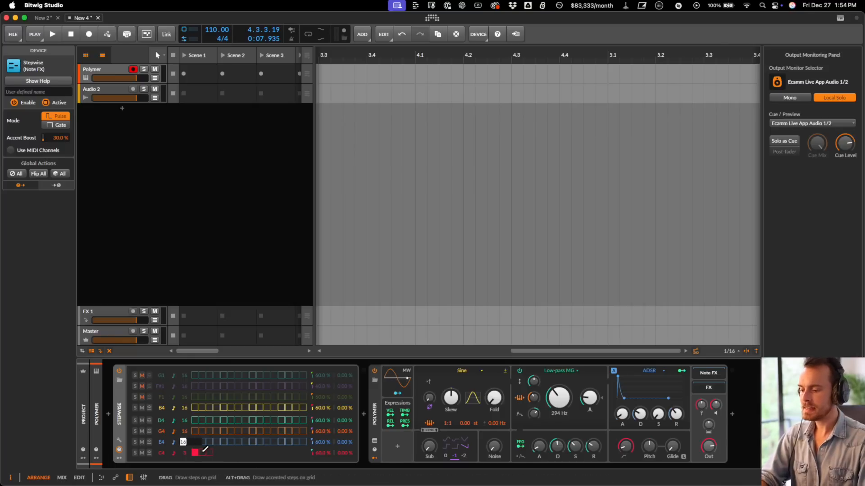
pyautogui.write('5')
pyautogui.press('Return')
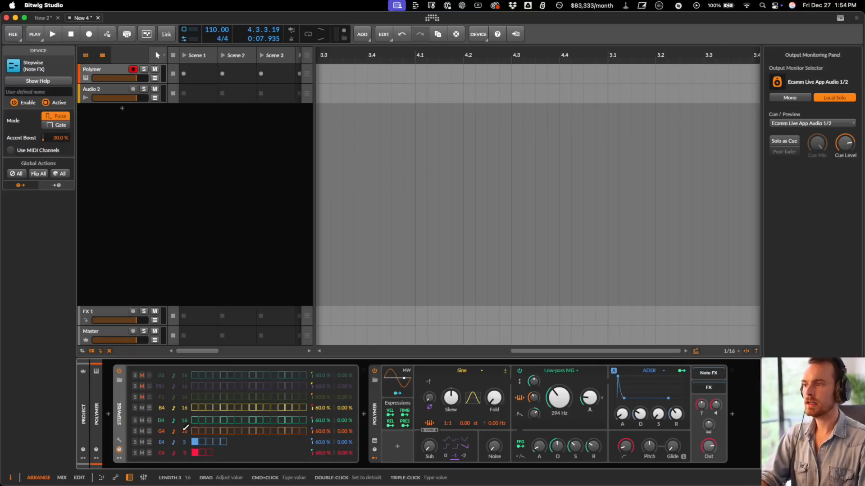
pyautogui.doubleClick(184, 431)
pyautogui.write('7')
pyautogui.press('Return')
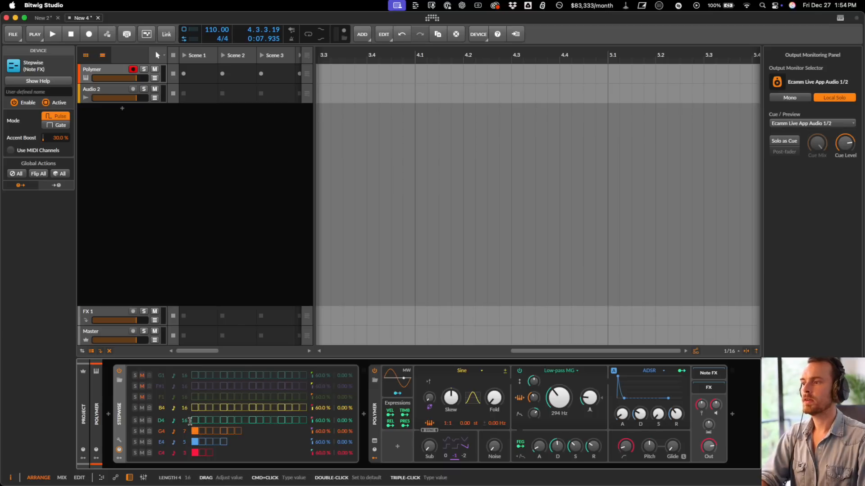
# - Set the D4 lane's length to 4 and enable its second step
pyautogui.doubleClick(184, 420)
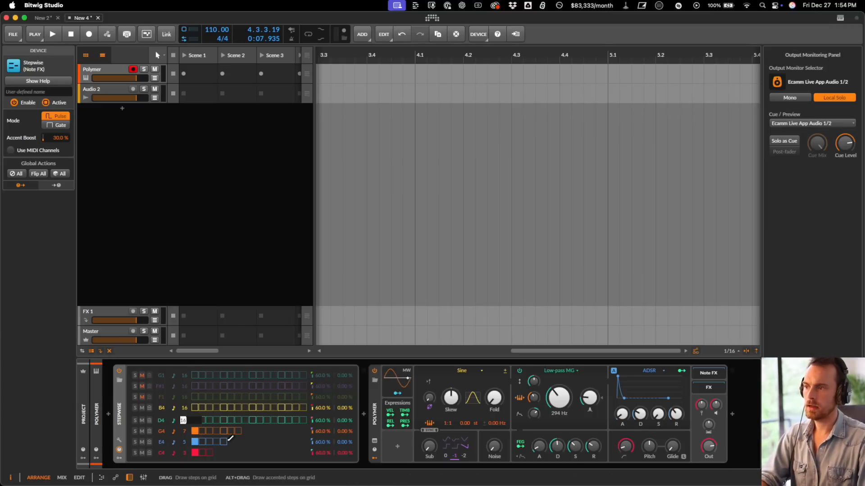
pyautogui.write('4')
pyautogui.press('Return')
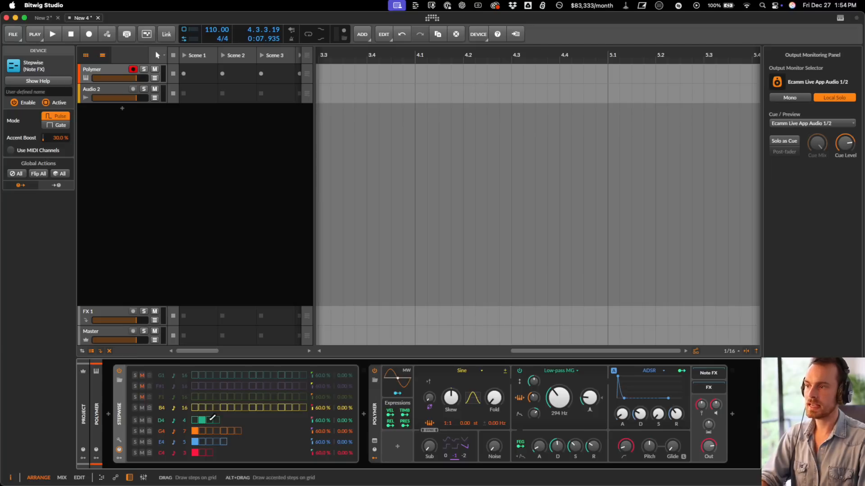
# - Set the B4 lane's length to 9 with its first step enabled, and audition the polymetric pattern
pyautogui.doubleClick(184, 408)
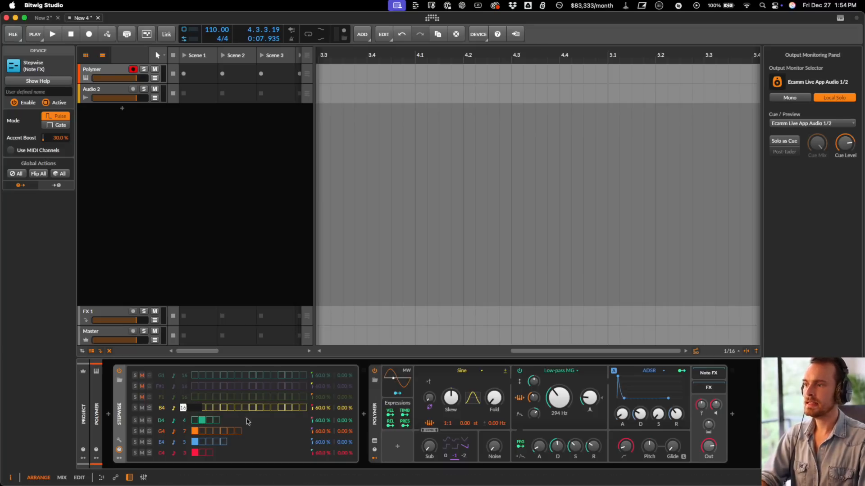
pyautogui.write('9')
pyautogui.press('Return')
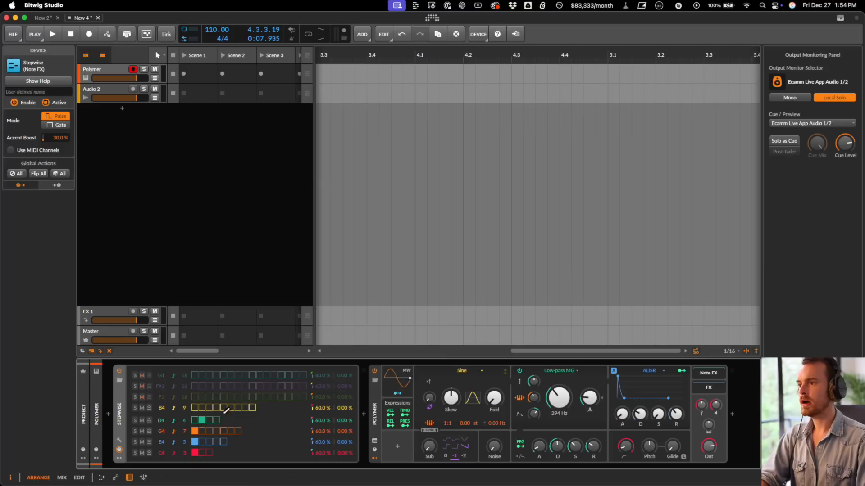
pyautogui.click(195, 408)
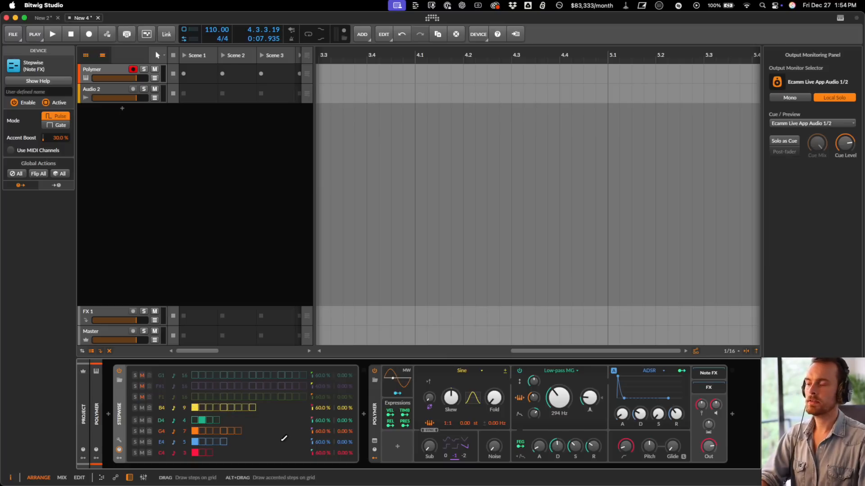
pyautogui.press('space')
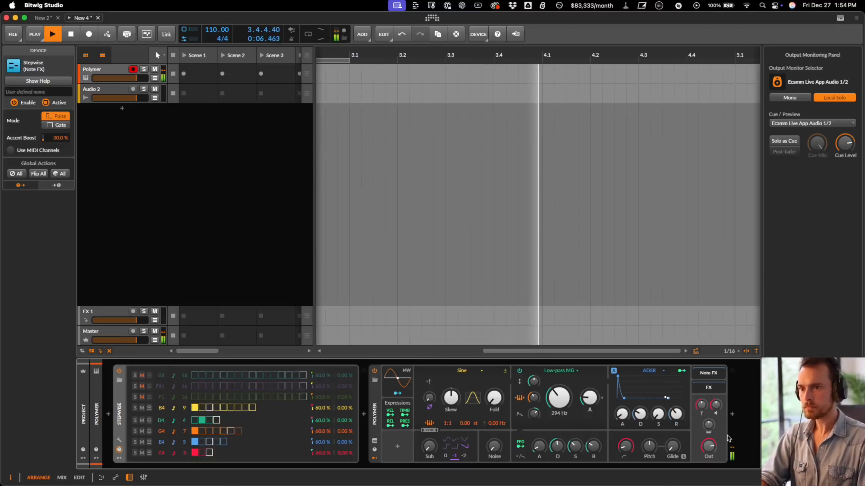
pyautogui.press('space')
# - Insert a Reverb device on the FX 1 track and hide the arranger timeline
pyautogui.click(97, 314)
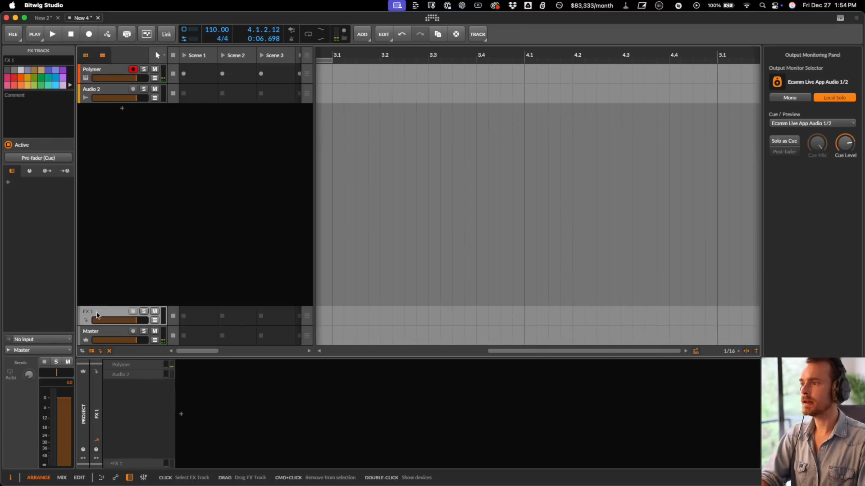
pyautogui.click(181, 415)
pyautogui.write('rev')
pyautogui.press('Down')
pyautogui.press('Return')
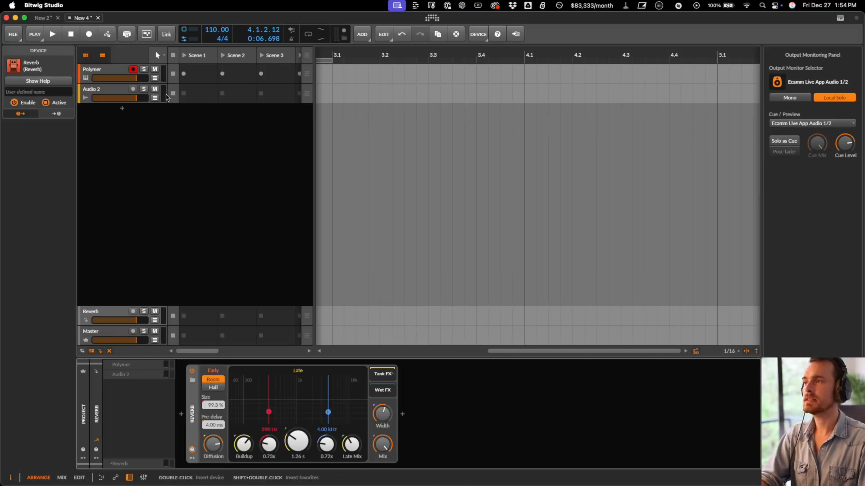
pyautogui.click(104, 57)
# - Set the Polymer track's Reverb send to 0.0 dB and, during playback, lower the Reverb track's volume to about -6.2 dB
pyautogui.click(106, 71)
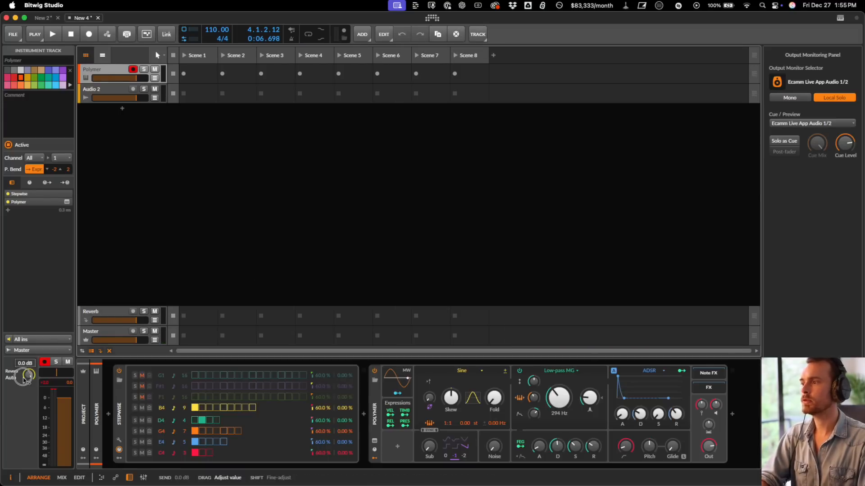
pyautogui.press('space')
pyautogui.click(108, 314)
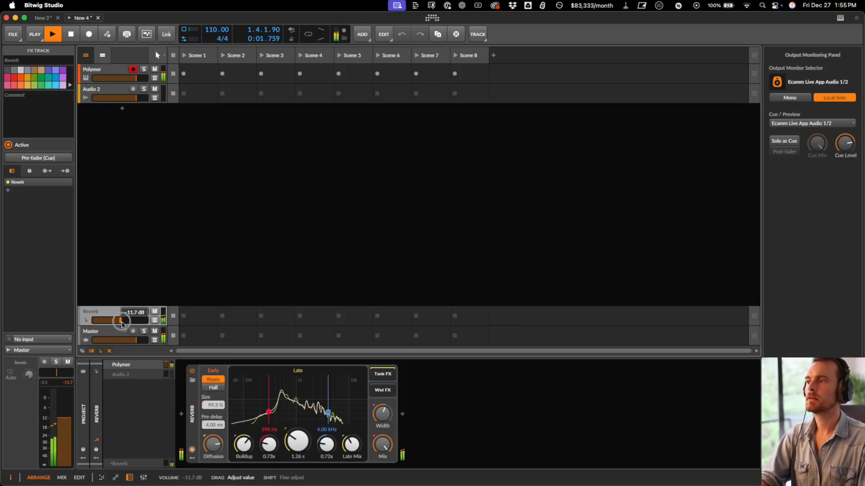
# - Add a second FX track and insert a Delay+ device on it, set to the Ping L pattern
pyautogui.press('super+alt+t')
pyautogui.click(106, 294)
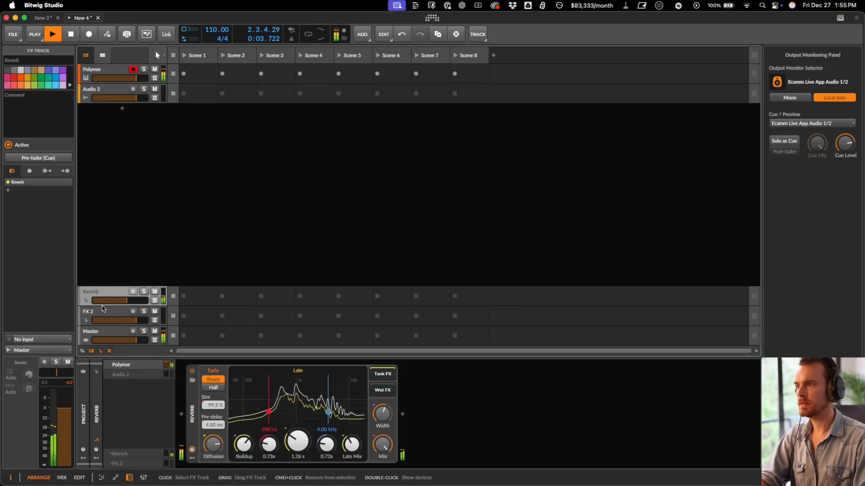
pyautogui.click(105, 313)
pyautogui.click(187, 423)
pyautogui.click(188, 423)
pyautogui.write('del')
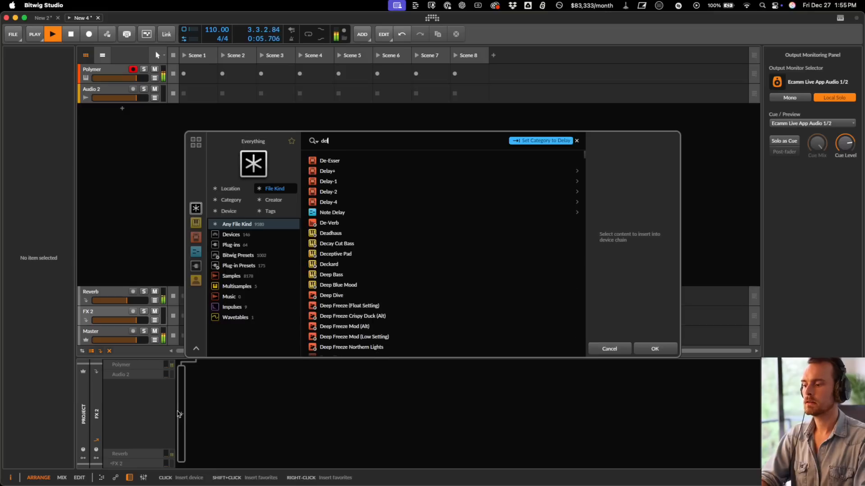
pyautogui.press('Return')
pyautogui.click(206, 397)
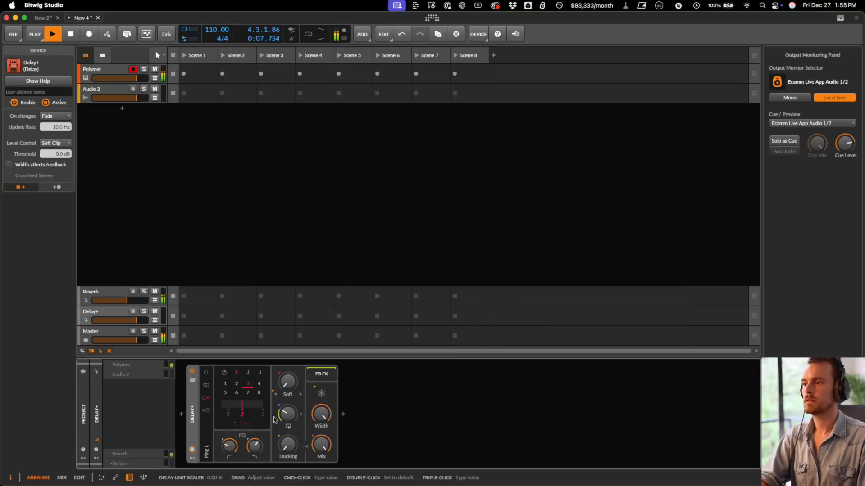
# - Raise the Polymer track's send to Delay+ and audition the pattern with both effects
pyautogui.click(96, 83)
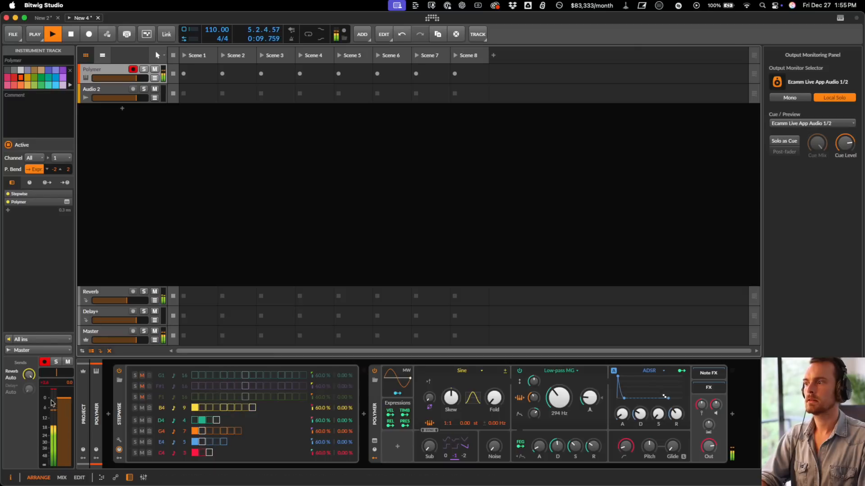
pyautogui.click(104, 313)
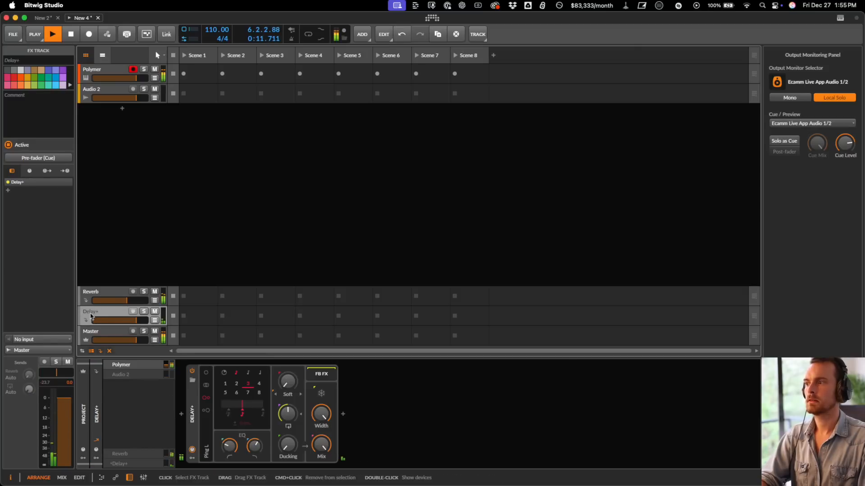
pyautogui.click(115, 83)
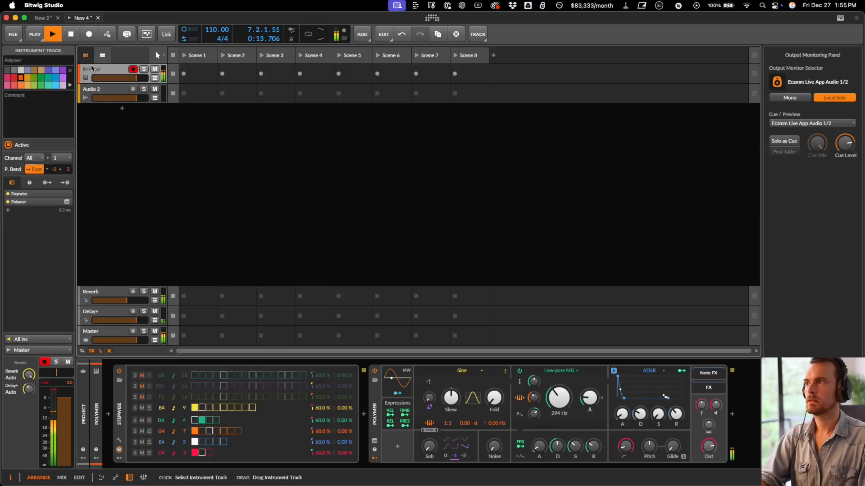
pyautogui.press('space')
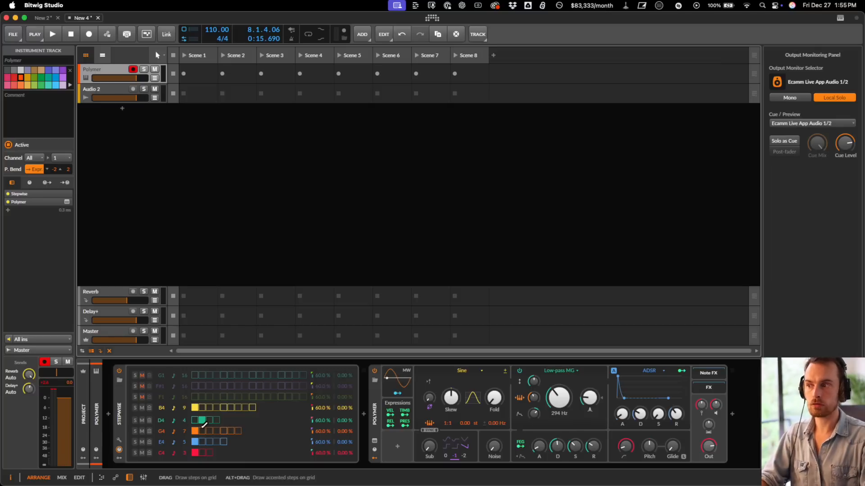
pyautogui.press('space')
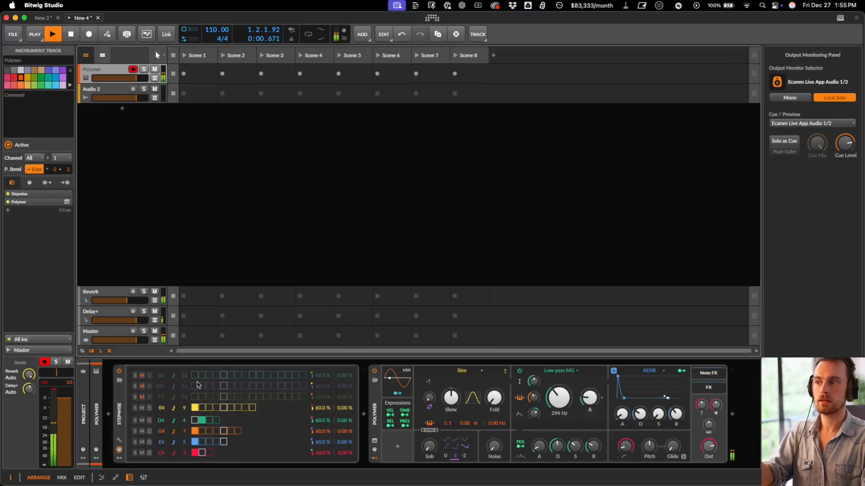
pyautogui.press('space')
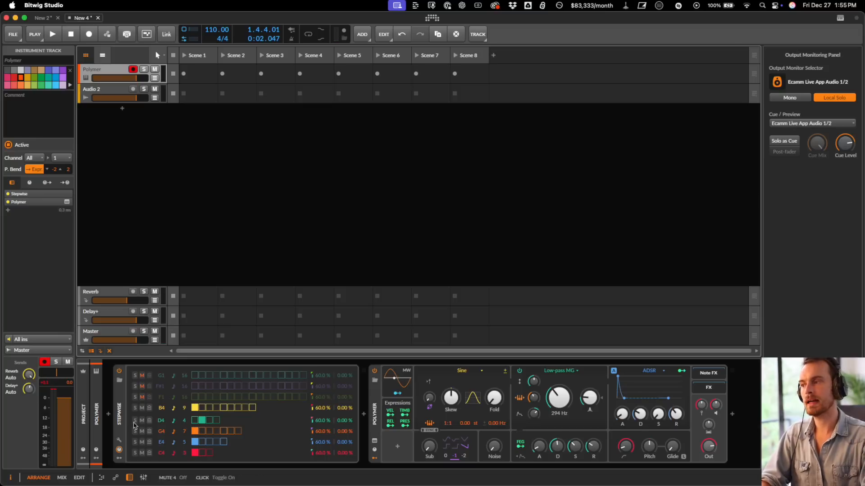
# - Insert a Note Grid between Stepwise and Polymer, and delete it again
pyautogui.click(118, 411)
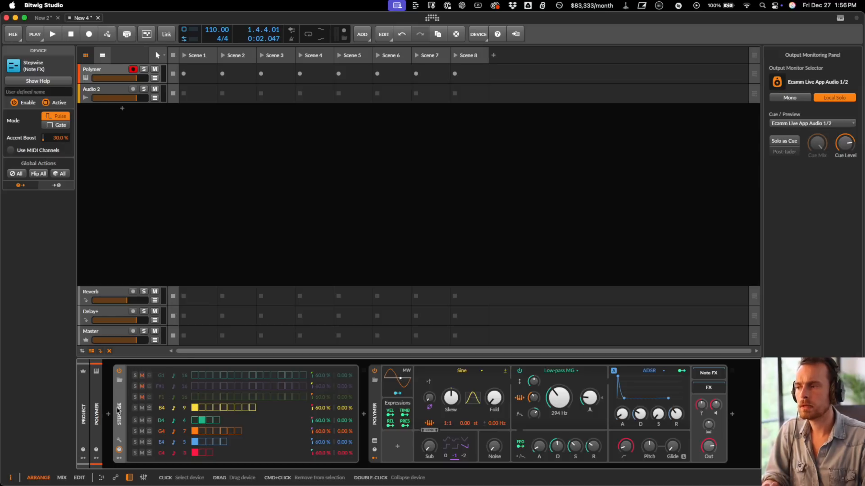
pyautogui.click(364, 415)
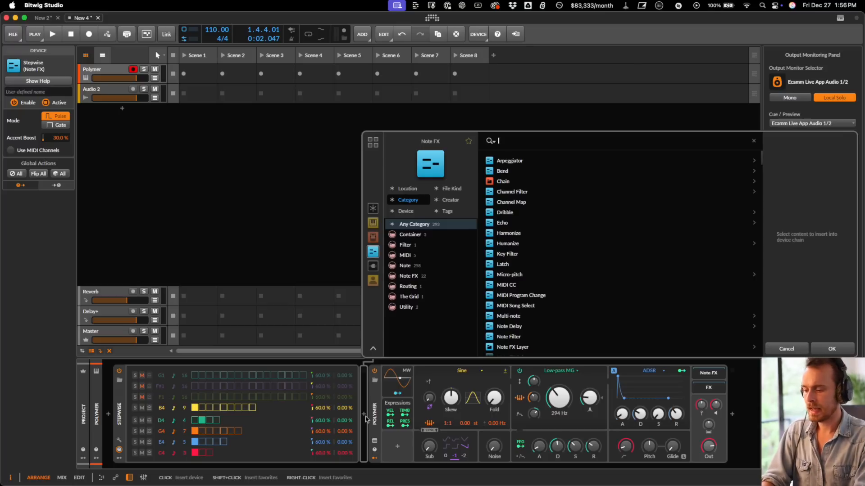
pyautogui.write('note gr')
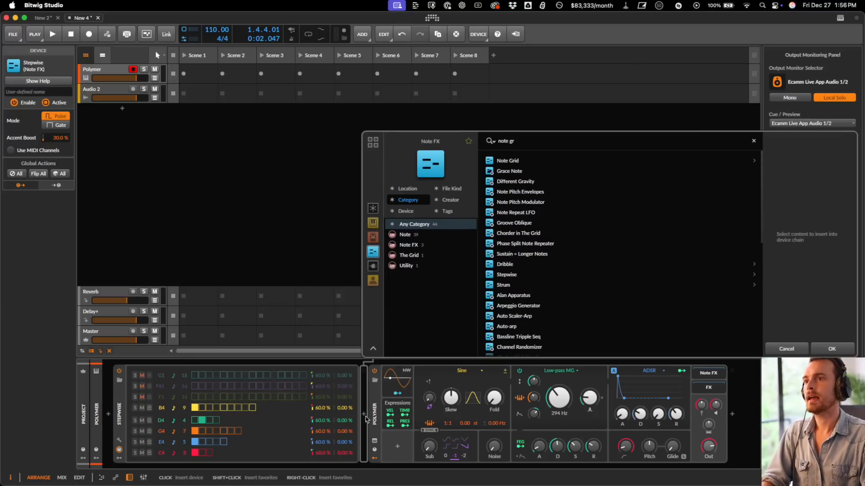
pyautogui.press('Return')
pyautogui.moveTo(63, 116); pyautogui.dragTo(63, 128)
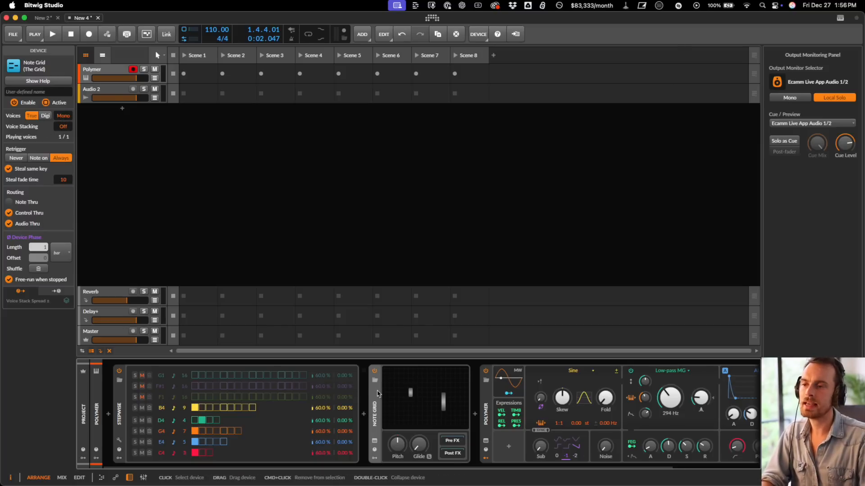
pyautogui.press('Delete')
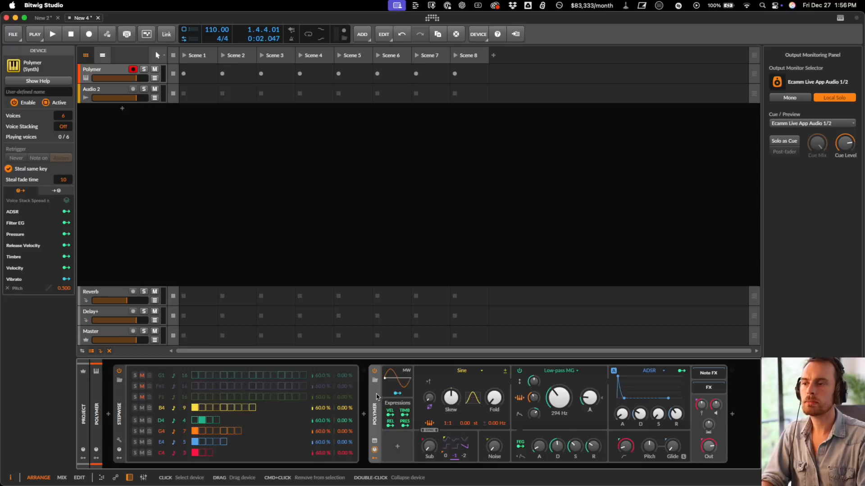
# - Set the Polymer synth's voices to Mono and play the pattern
pyautogui.click(63, 115)
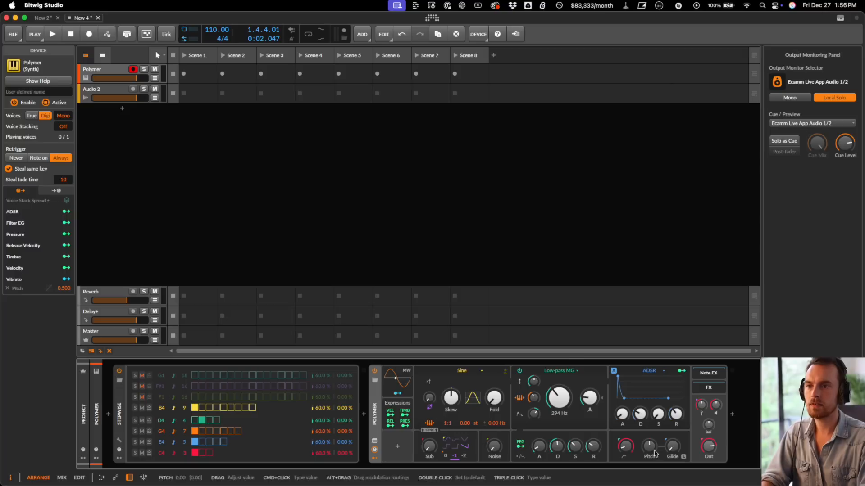
pyautogui.press('space')
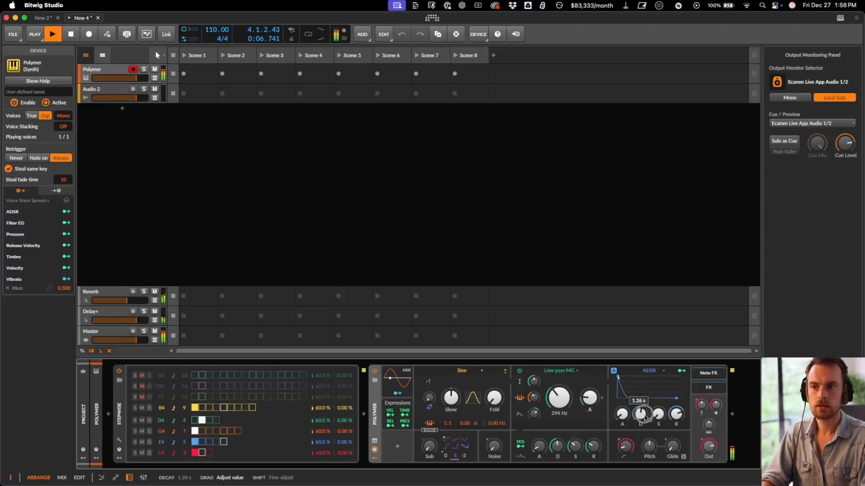
# - Try an ADSR decay of 1.40 s on Polymer, stop playback, and undo the decay change
pyautogui.moveTo(644, 418); pyautogui.dragTo(645, 418)
pyautogui.press('space')
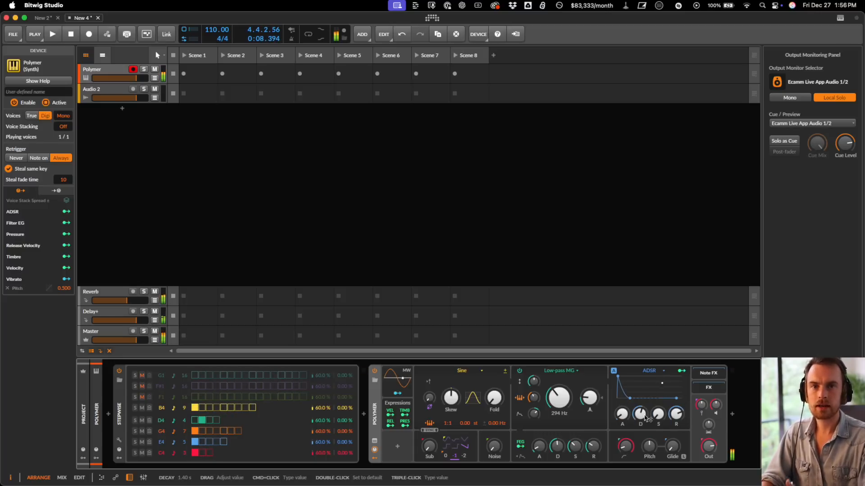
pyautogui.press('super+z')
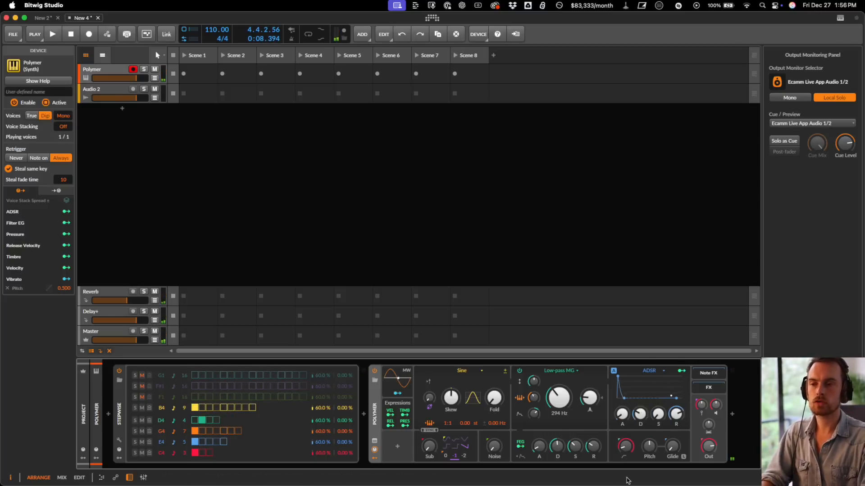
# - Insert a Note Grid device between Stepwise and Polymer
pyautogui.click(363, 414)
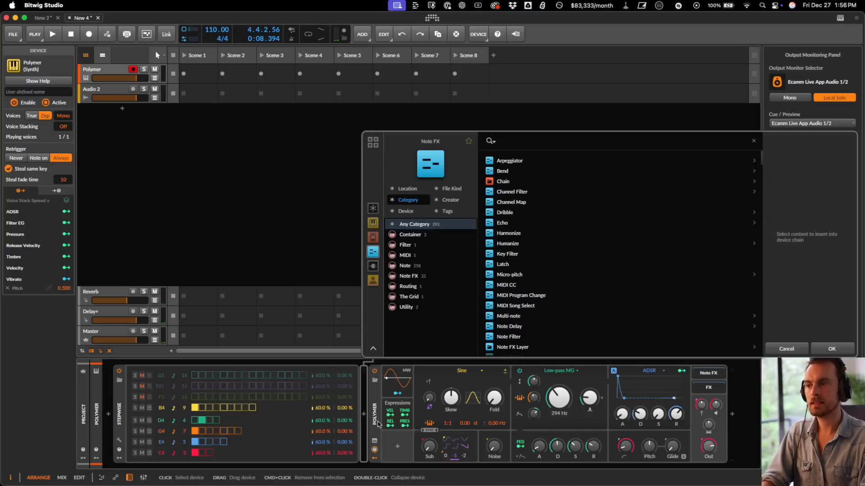
pyautogui.click(507, 142)
pyautogui.write('note gri')
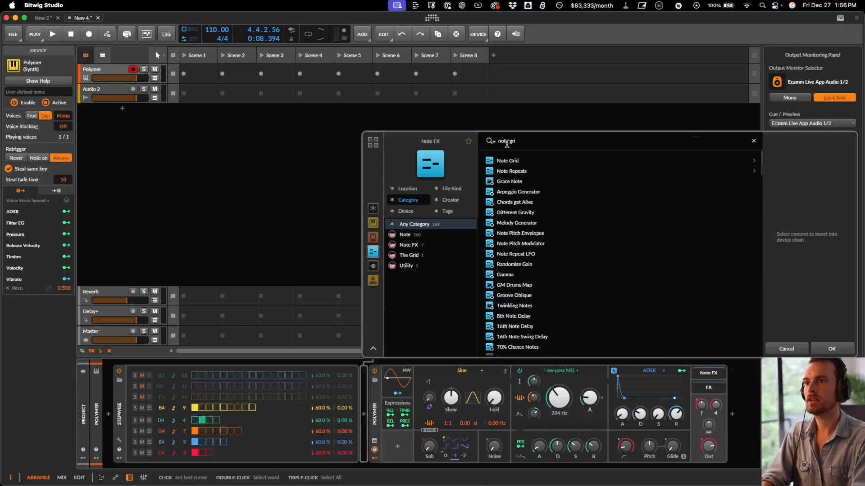
pyautogui.press('Return')
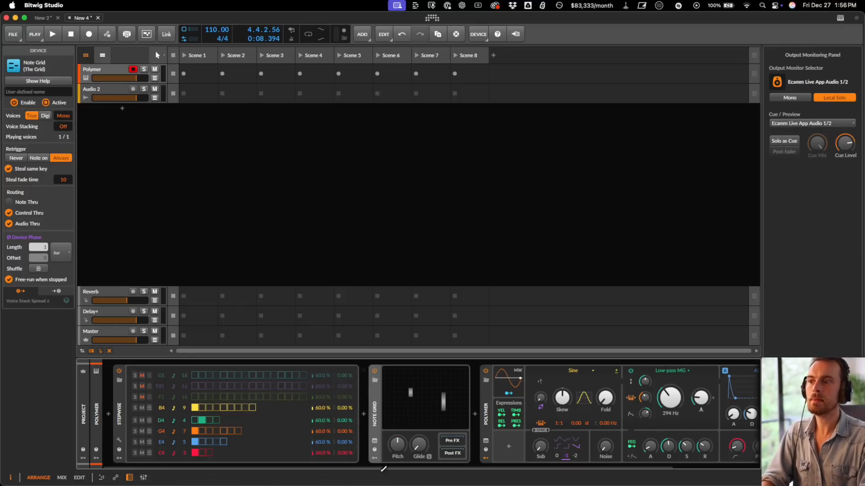
# - Set Polymer's voices to 6 and adjust its amplitude envelope and filter envelope release while auditioning the pattern
pyautogui.click(486, 409)
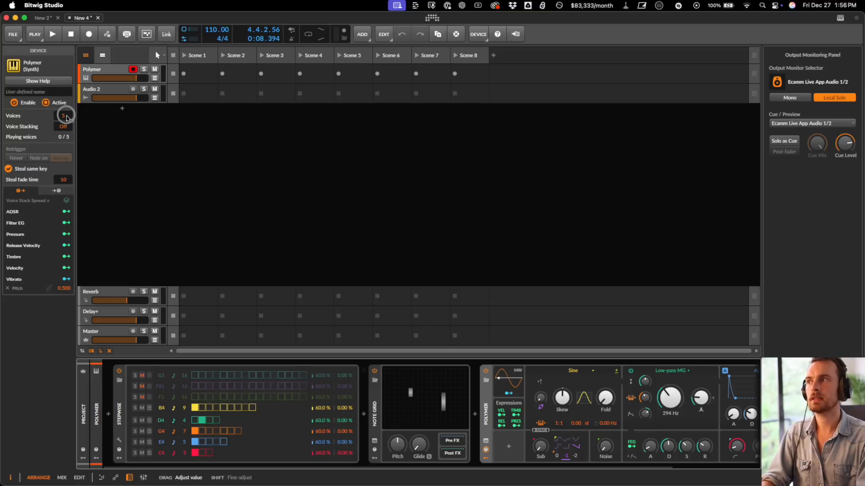
pyautogui.moveTo(67, 116); pyautogui.dragTo(66, 115)
pyautogui.press('space')
pyautogui.hscroll(5, 653, 413)
pyautogui.moveTo(653, 420); pyautogui.dragTo(654, 417)
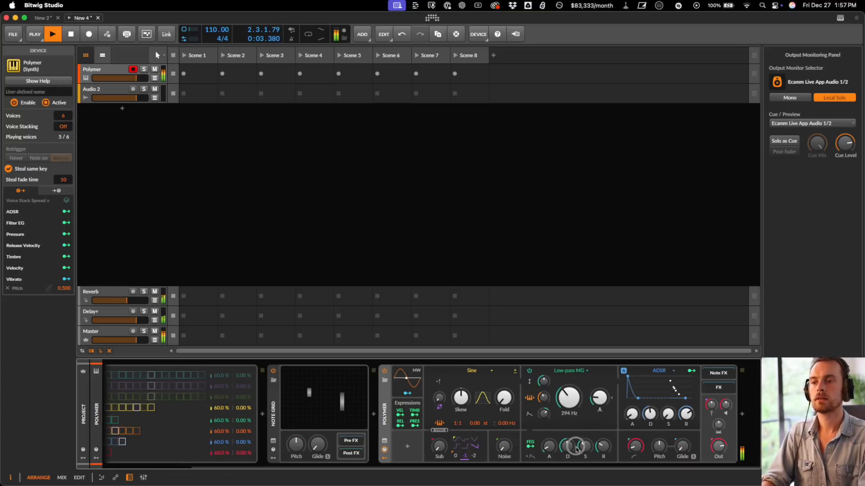
pyautogui.moveTo(603, 449); pyautogui.dragTo(603, 444)
pyautogui.moveTo(715, 449); pyautogui.dragTo(716, 449)
pyautogui.press('space')
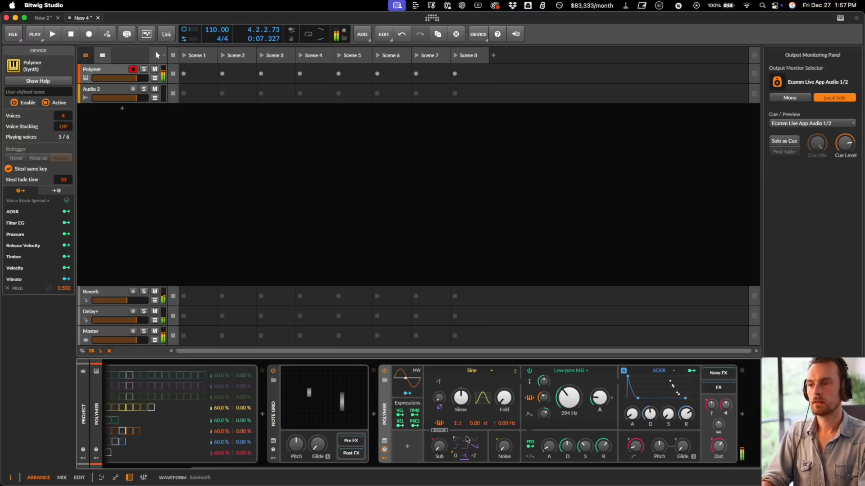
# - Set Polymer's oscillator ratio to 1:2 and add an ADSR modulator with sustain at 0%
pyautogui.moveTo(460, 424); pyautogui.dragTo(460, 422)
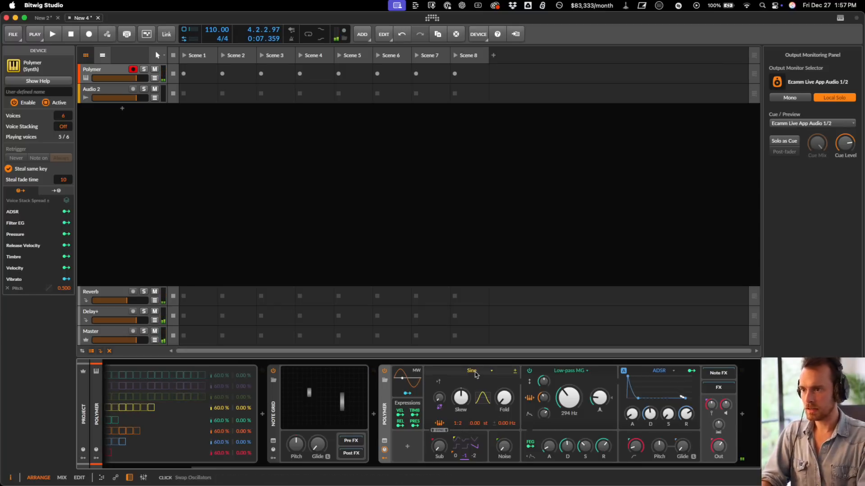
pyautogui.click(472, 371)
pyautogui.click(404, 428)
pyautogui.click(405, 448)
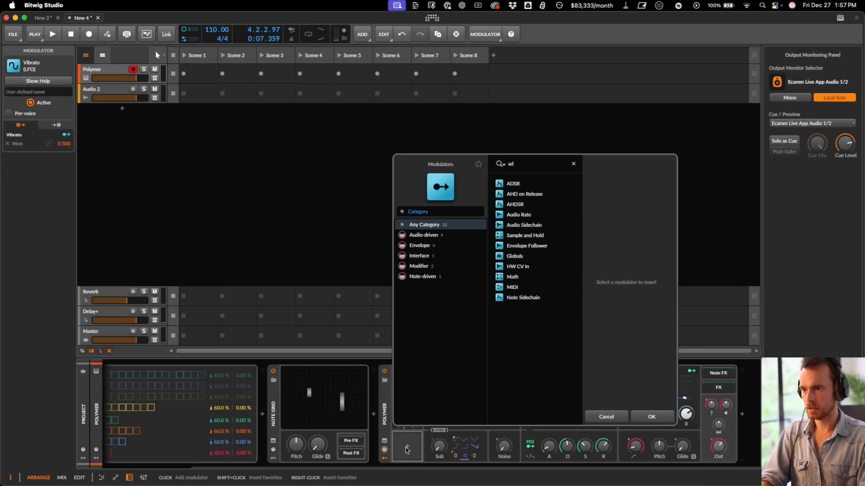
pyautogui.doubleClick(514, 184)
pyautogui.moveTo(469, 446); pyautogui.dragTo(470, 473)
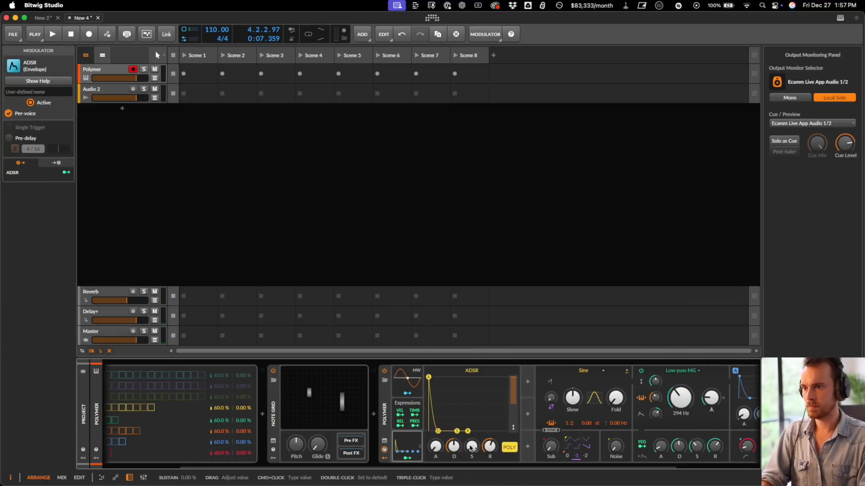
# - Modulate the oscillator's Skew with the new ADSR by 0.165 and adjust the amplitude envelope's release while the pattern plays
pyautogui.click(409, 457)
pyautogui.moveTo(577, 403)
pyautogui.mouseDown()
pyautogui.moveTo(578, 392)
pyautogui.moveTo(577, 400)
pyautogui.mouseUp()
pyautogui.press('space')
pyautogui.press('Escape')
pyautogui.hscroll(3, 664, 403)
pyautogui.hscroll(2, 665, 402)
pyautogui.click(699, 409)
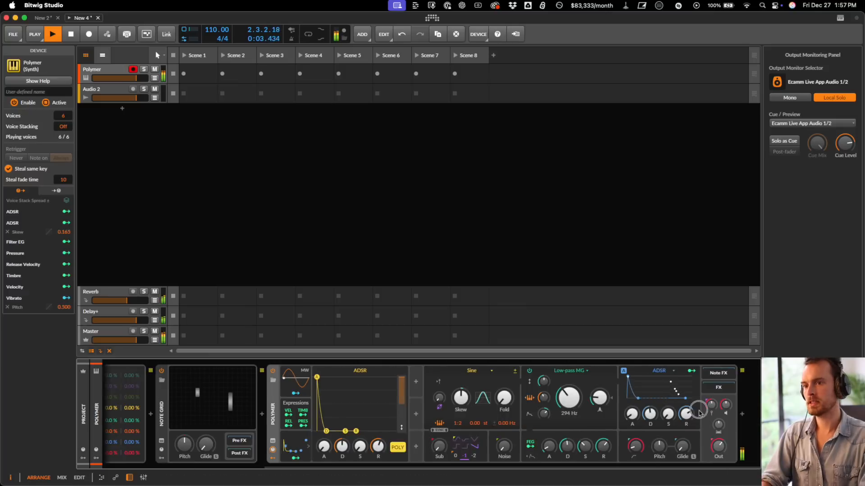
pyautogui.moveTo(689, 413); pyautogui.dragTo(692, 416)
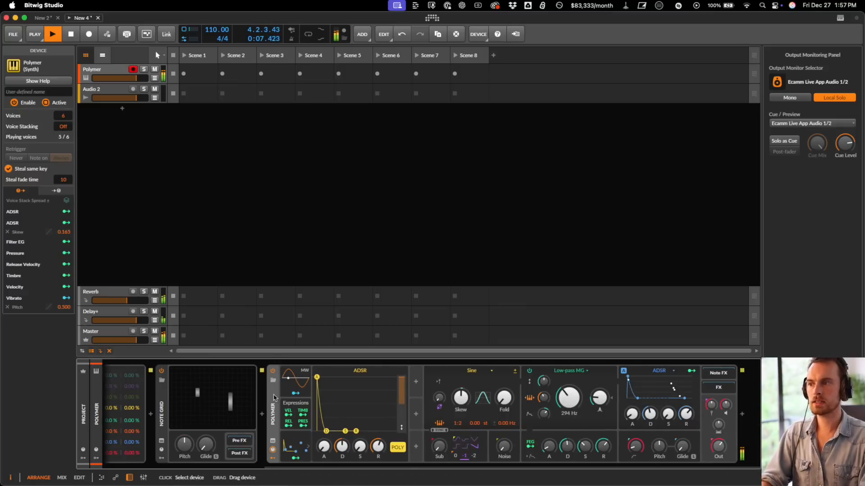
# - Try Mono voicing on Polymer, undo the change, and stop playback
pyautogui.click(64, 117)
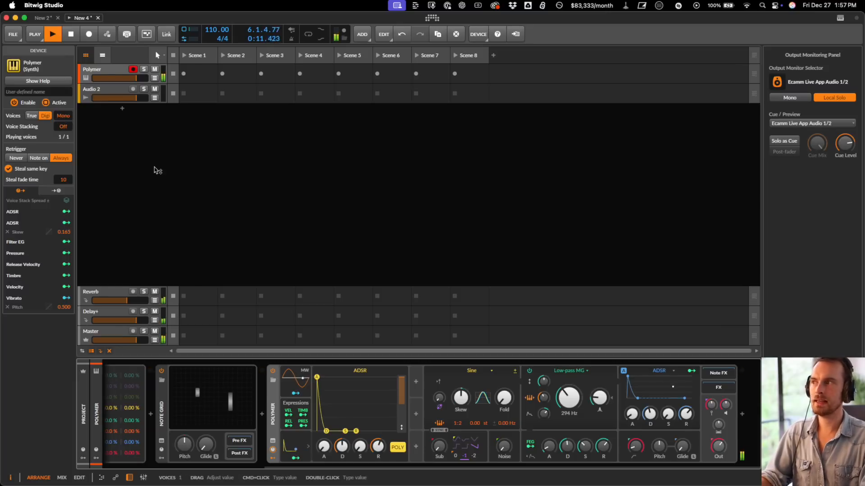
pyautogui.press('super+z')
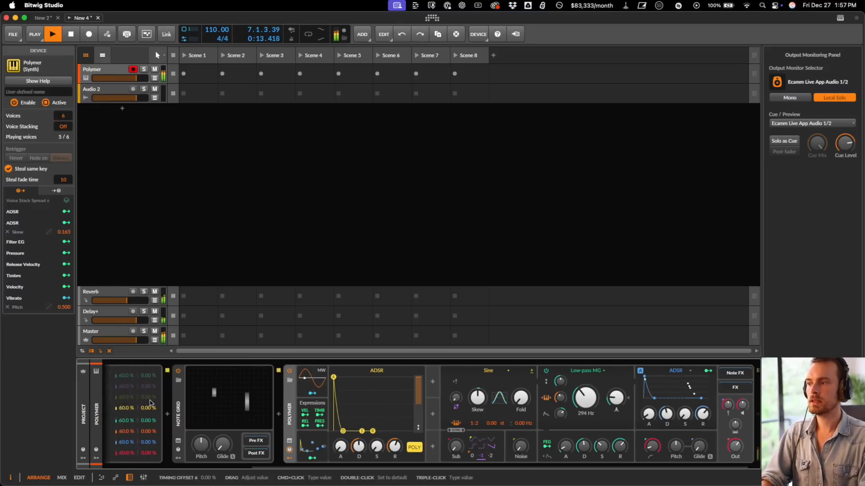
pyautogui.press('space')
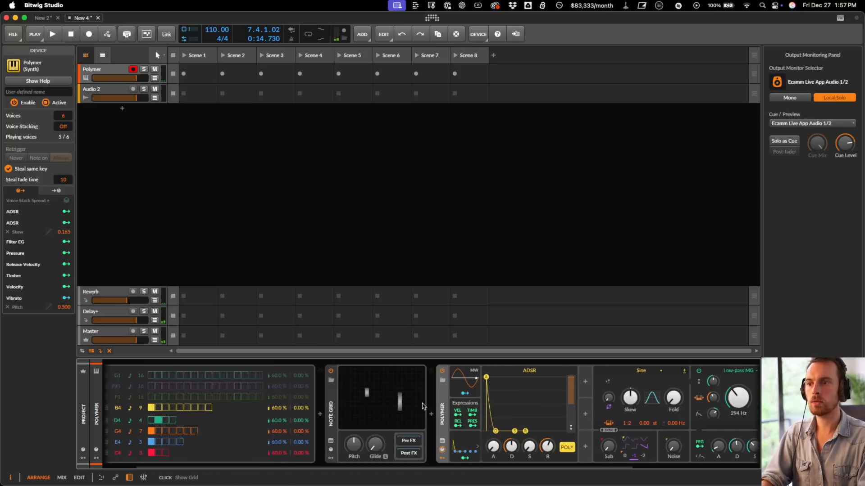
# - Adjust Polymer's filter envelope sustain and fine-tune the amplitude envelope while playing the pattern
pyautogui.hscroll(2, 427, 397)
pyautogui.hscroll(5, 452, 404)
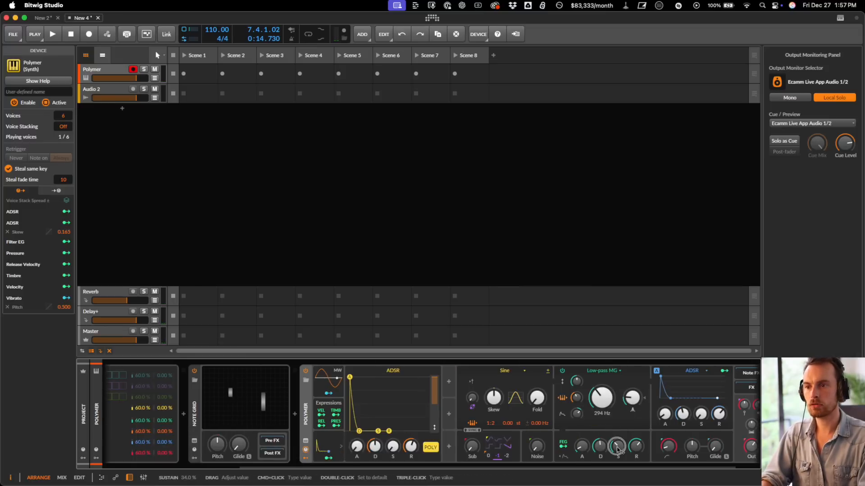
pyautogui.press('space')
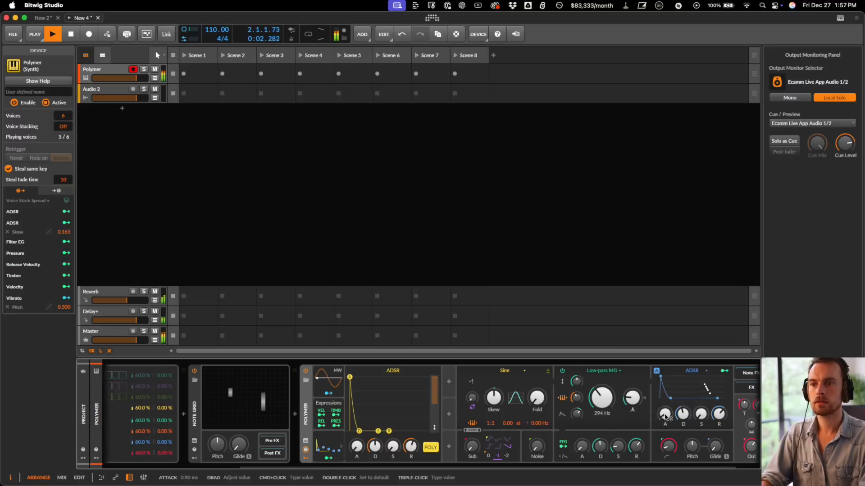
pyautogui.moveTo(677, 418); pyautogui.dragTo(677, 419)
# - Insert a Humanize device between the Note Grid and Polymer
pyautogui.hscroll(-1, 713, 417)
pyautogui.hscroll(-3, 712, 417)
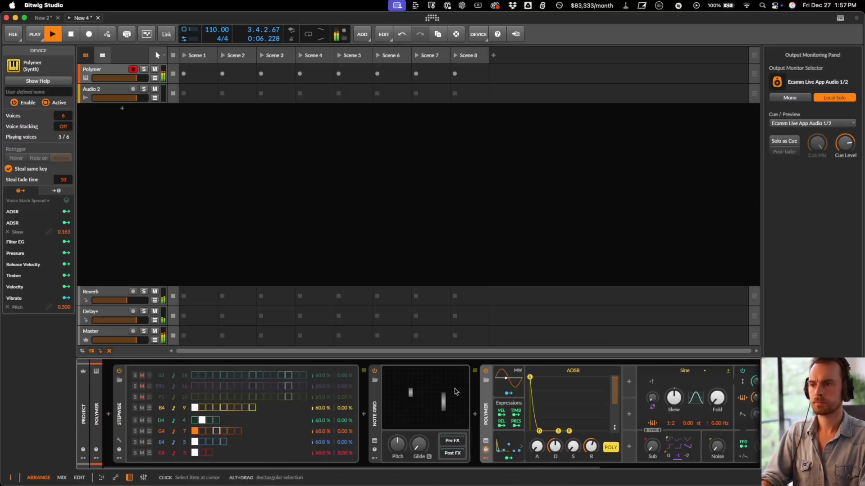
pyautogui.click(476, 414)
pyautogui.write('huma')
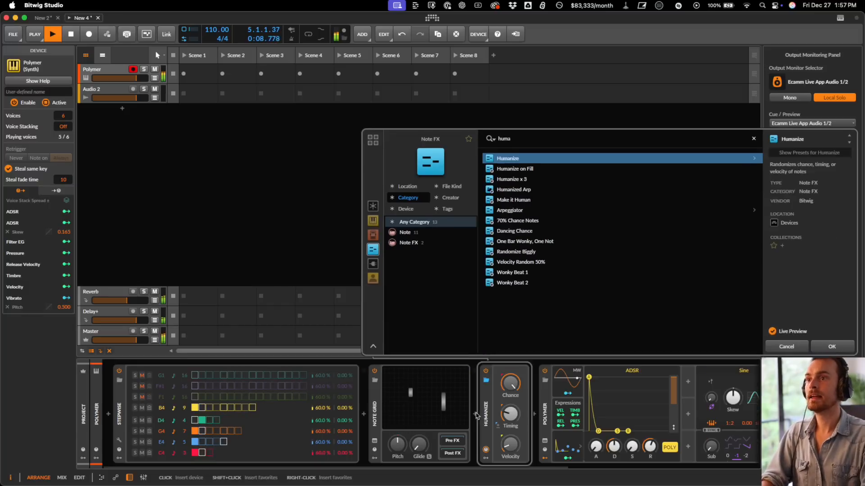
pyautogui.press('Return')
# - Set Humanize's Chance to 70% and play the pattern
pyautogui.keyDown('super'); pyautogui.click(513, 385); pyautogui.keyUp('super')
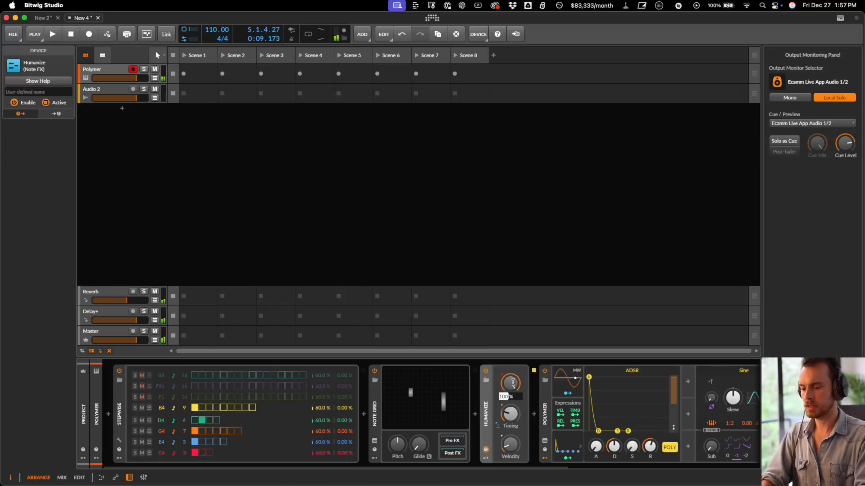
pyautogui.press('Return')
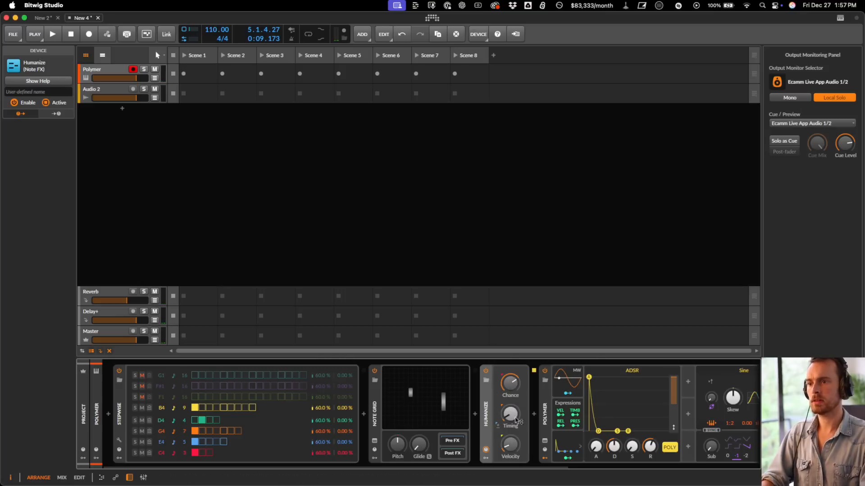
pyautogui.press('space')
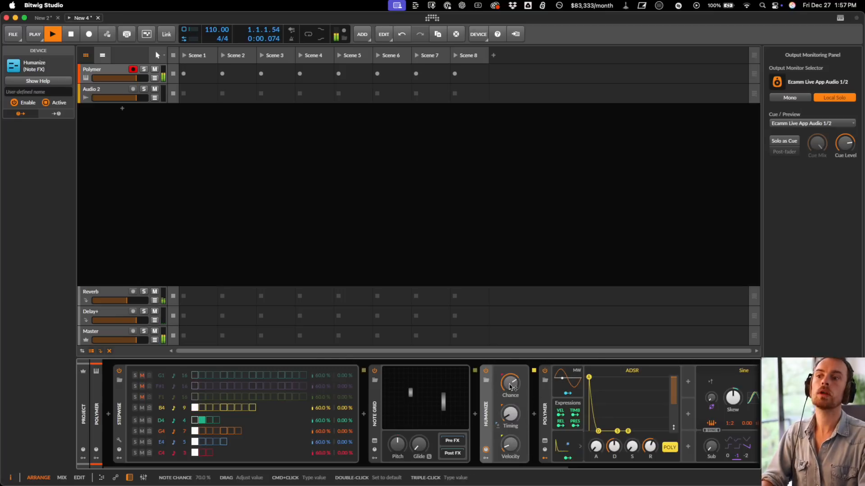
# - Select the Polymer track, raise Humanize's Chance, and adjust the added ADSR's modulation of the oscillator Skew during playback
pyautogui.click(99, 76)
pyautogui.hscroll(6, 248, 412)
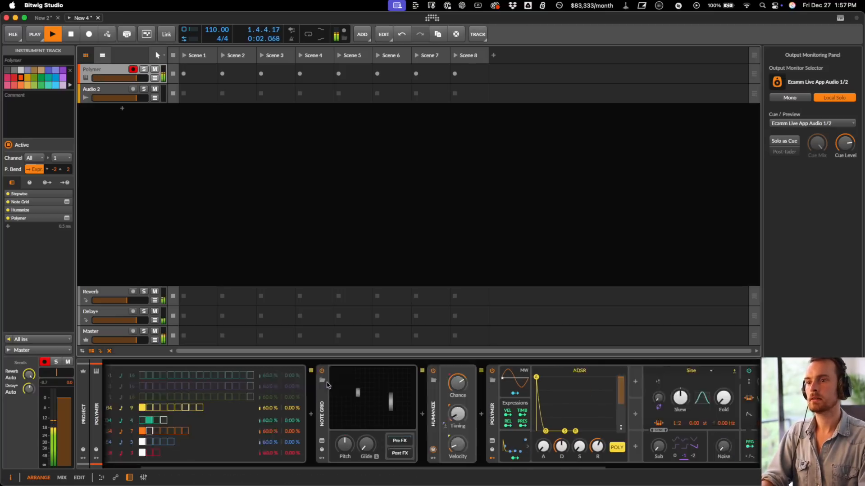
pyautogui.moveTo(240, 395); pyautogui.dragTo(240, 392)
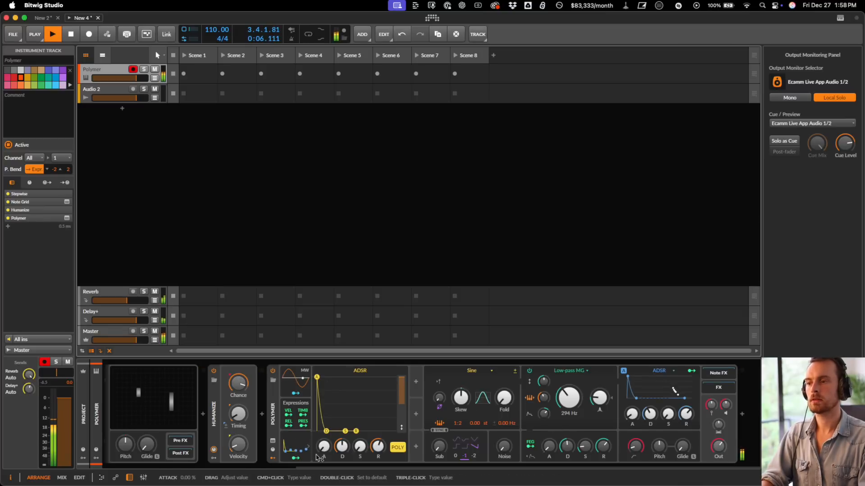
pyautogui.click(296, 459)
pyautogui.moveTo(468, 406); pyautogui.dragTo(467, 400)
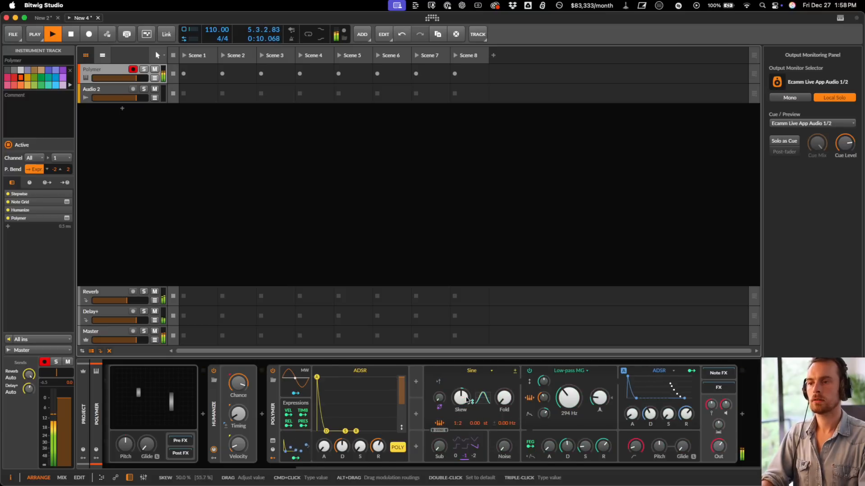
pyautogui.hscroll(-10, 469, 398)
pyautogui.moveTo(515, 388); pyautogui.dragTo(515, 387)
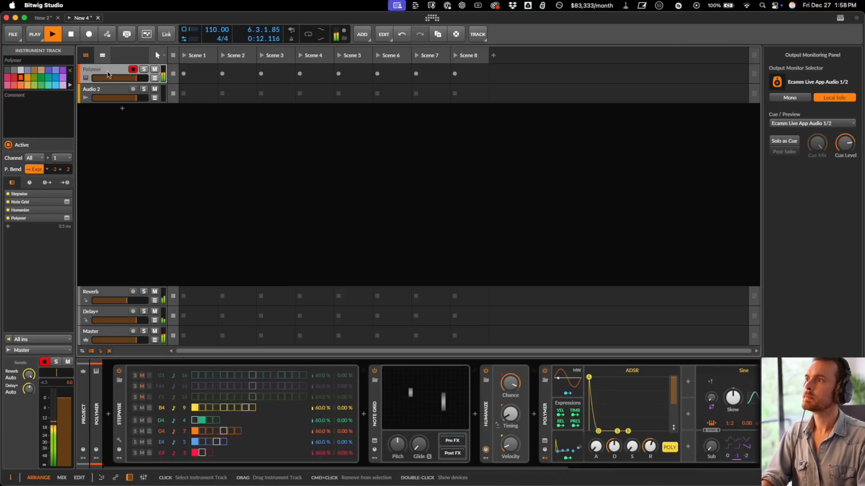
# - Add an instrument track below Polymer, insert a Stepwise device on it, and stop playback
pyautogui.press('super+t')
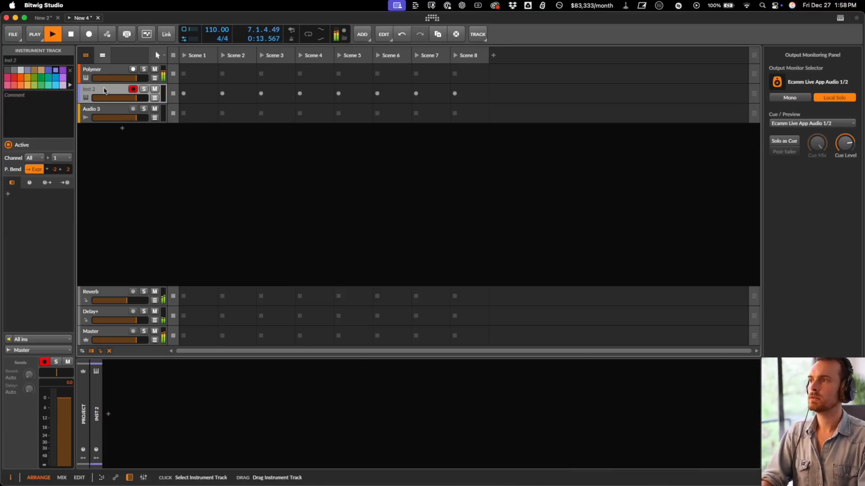
pyautogui.click(108, 418)
pyautogui.write('st')
pyautogui.press('Down')
pyautogui.press('Return')
pyautogui.press('space')
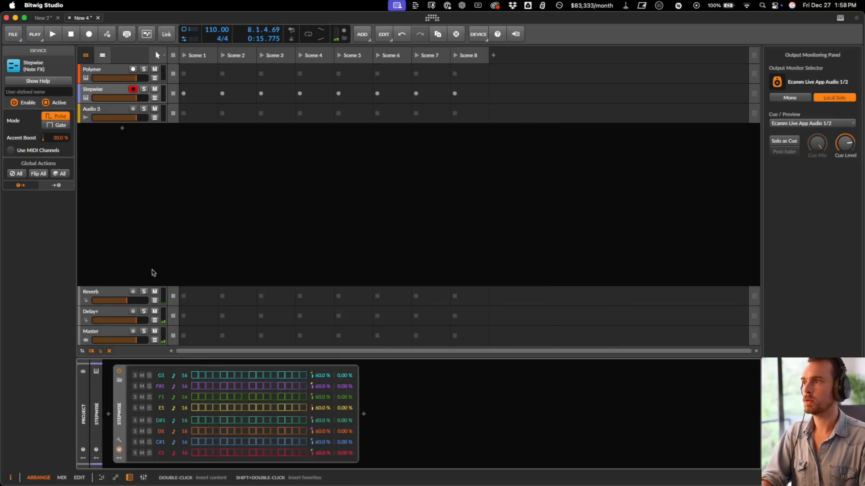
# - Copy the Polymer track's programmed Stepwise to the new track and delete the empty Stepwise there
pyautogui.click(98, 71)
pyautogui.moveTo(119, 392); pyautogui.dragTo(117, 88)
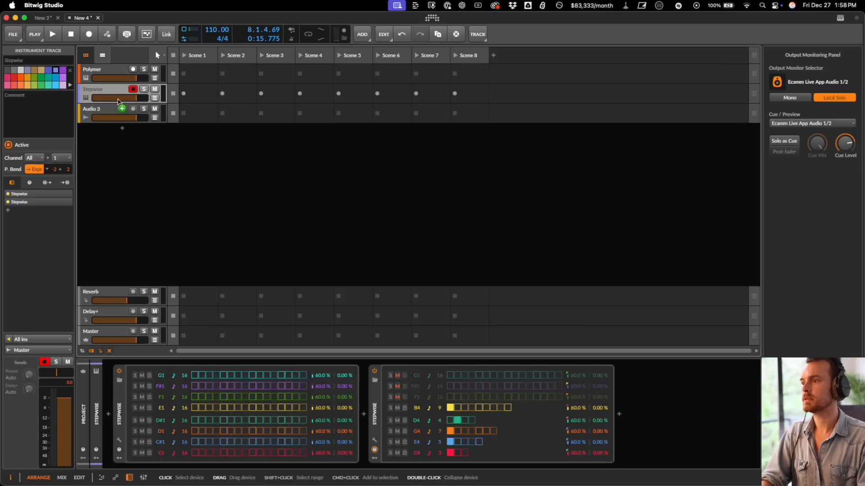
pyautogui.click(119, 420)
pyautogui.press('Delete')
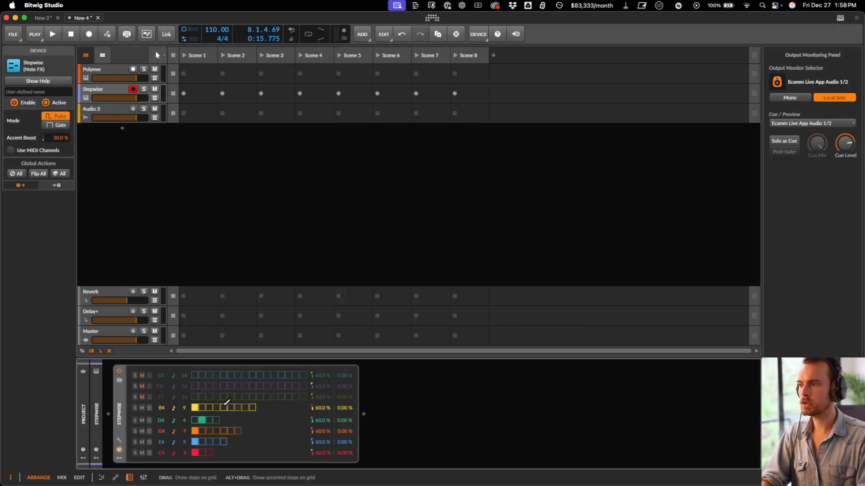
# - Set the step rate of the five active lanes in the copied Stepwise to Bar
pyautogui.click(174, 407)
pyautogui.click(221, 231)
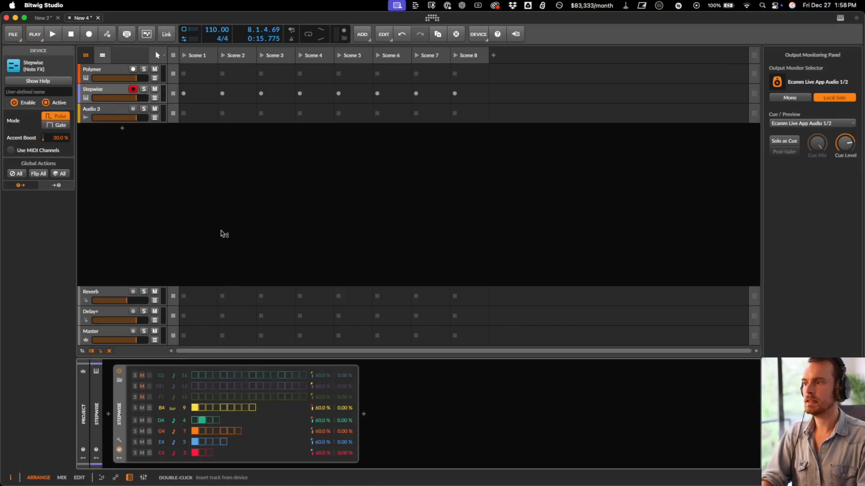
pyautogui.click(173, 420)
pyautogui.click(192, 242)
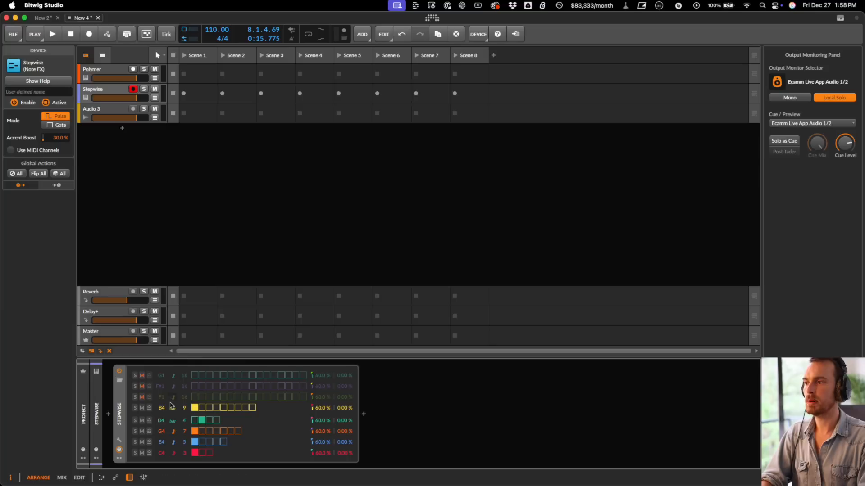
pyautogui.click(173, 431)
pyautogui.click(199, 251)
pyautogui.click(174, 442)
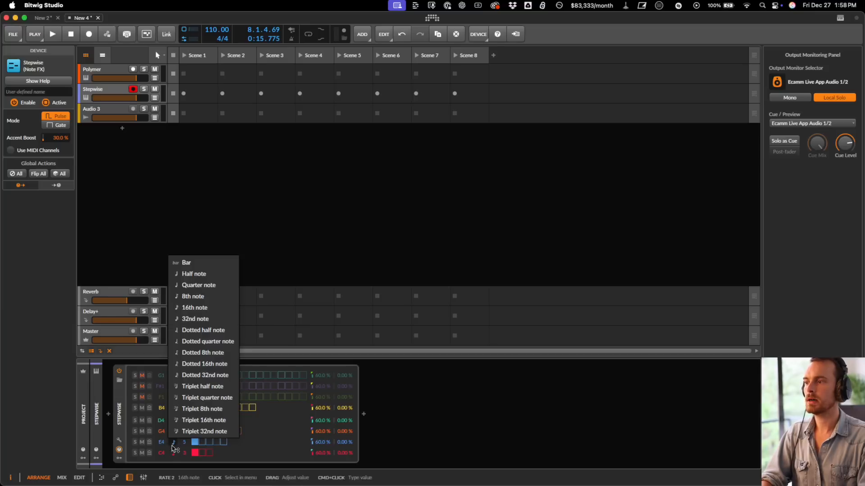
pyautogui.click(196, 263)
pyautogui.click(174, 453)
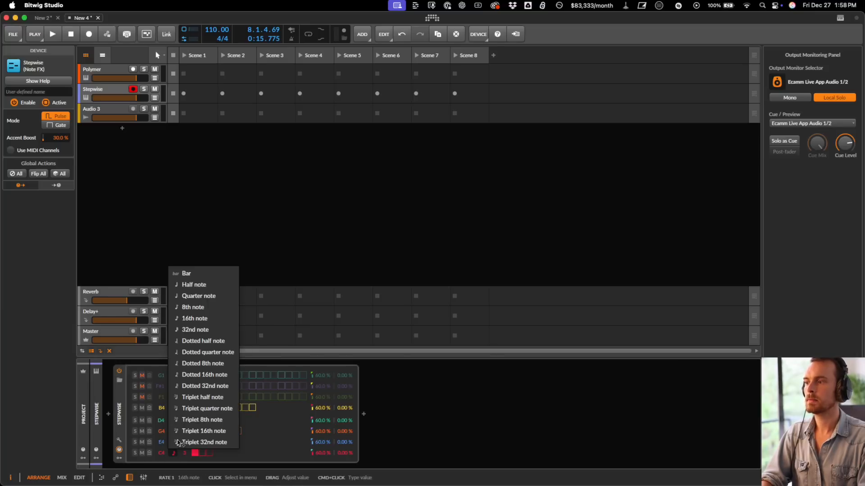
pyautogui.click(196, 277)
# - Fill in additional steps across the B4, D4, G4, E4 and lowest lanes of Stepwise and switch its mode to Gate
pyautogui.moveTo(202, 407)
pyautogui.mouseDown()
pyautogui.moveTo(225, 406)
pyautogui.moveTo(210, 423)
pyautogui.mouseUp()
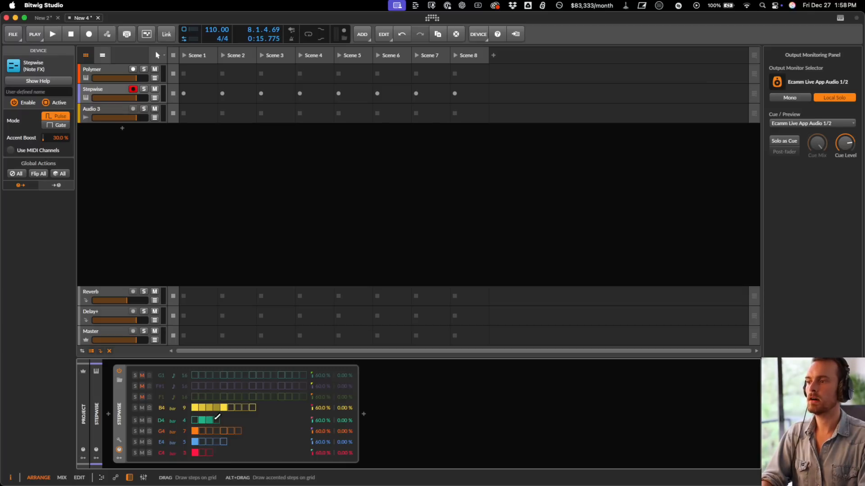
pyautogui.click(224, 431)
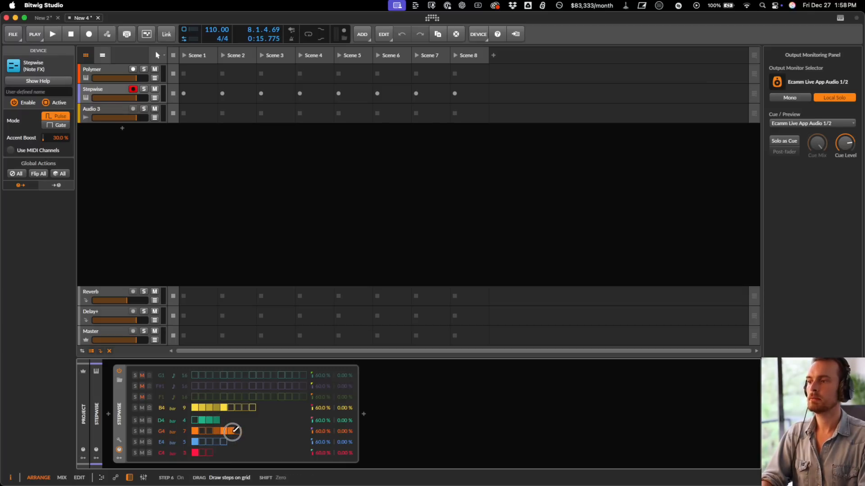
pyautogui.click(202, 442)
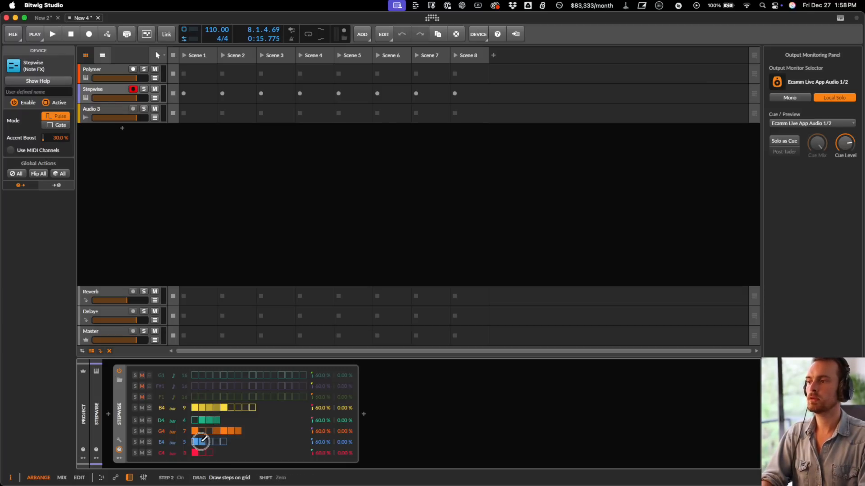
pyautogui.click(224, 442)
pyautogui.click(209, 452)
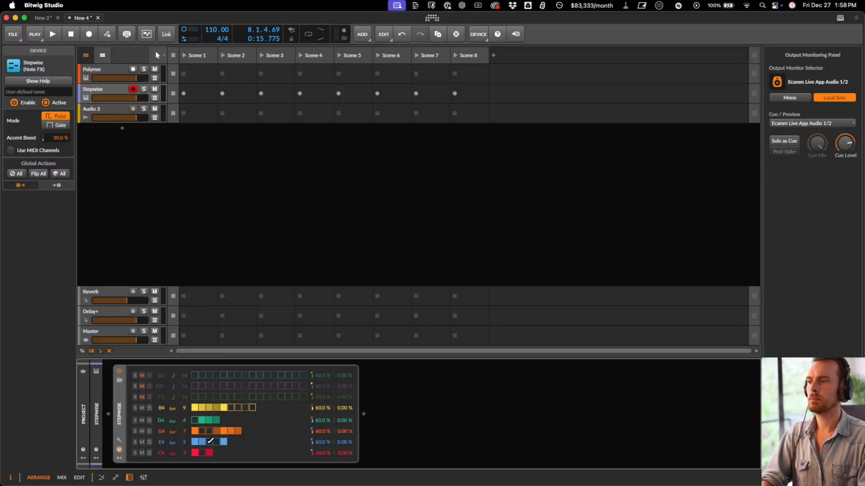
pyautogui.click(56, 125)
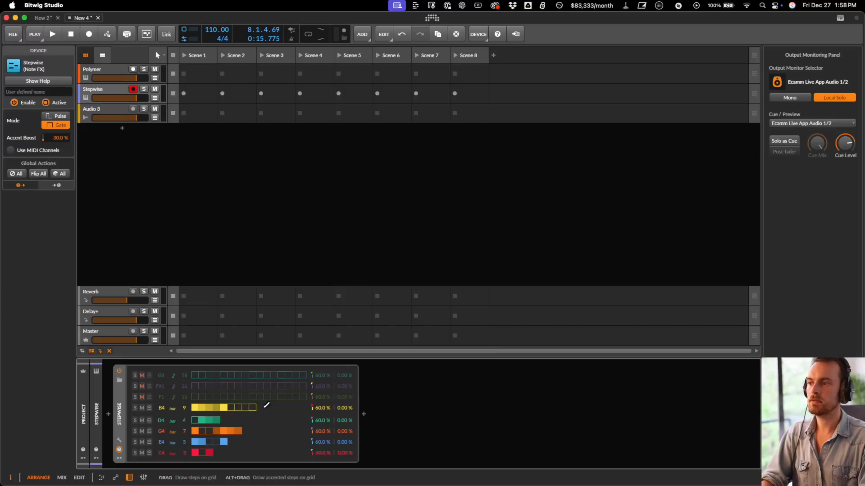
pyautogui.moveTo(249, 406); pyautogui.dragTo(261, 407)
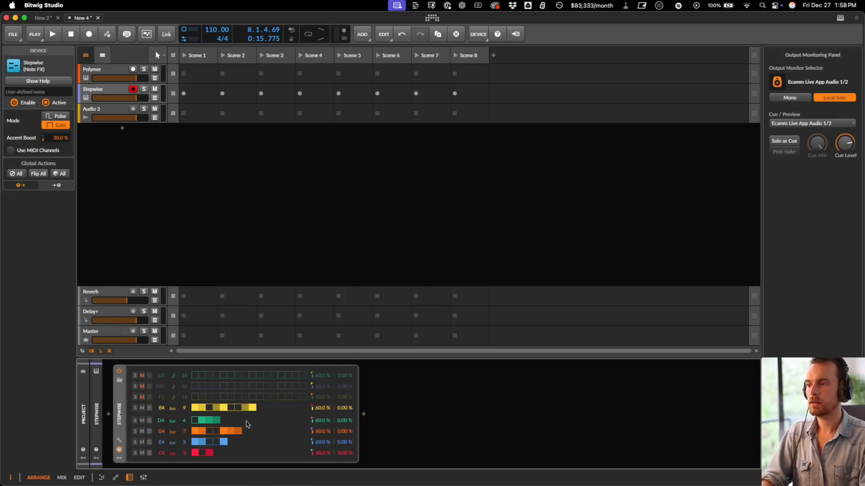
# - Insert a Polymer synth after Stepwise on the second track
pyautogui.click(363, 415)
pyautogui.write('pol')
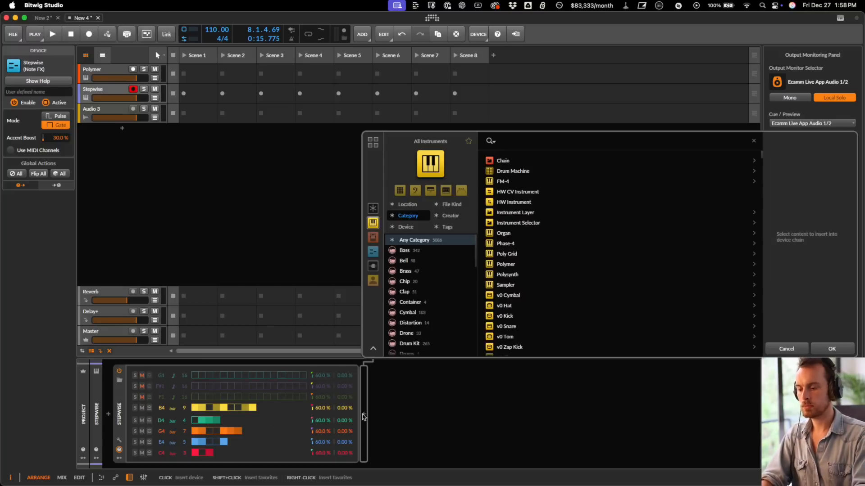
pyautogui.press('Down')
pyautogui.press('Return')
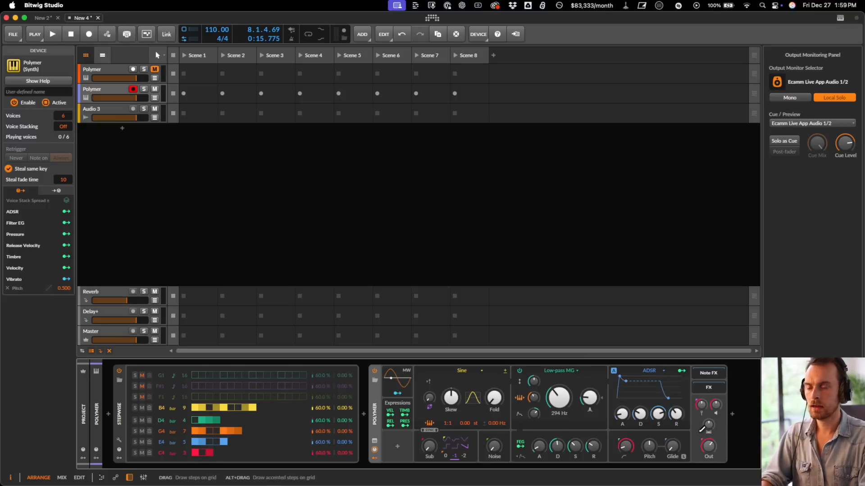
# - Lengthen the attack and release of the new Polymer's amp envelope, lower its output level and start playback
pyautogui.moveTo(676, 414); pyautogui.dragTo(676, 387)
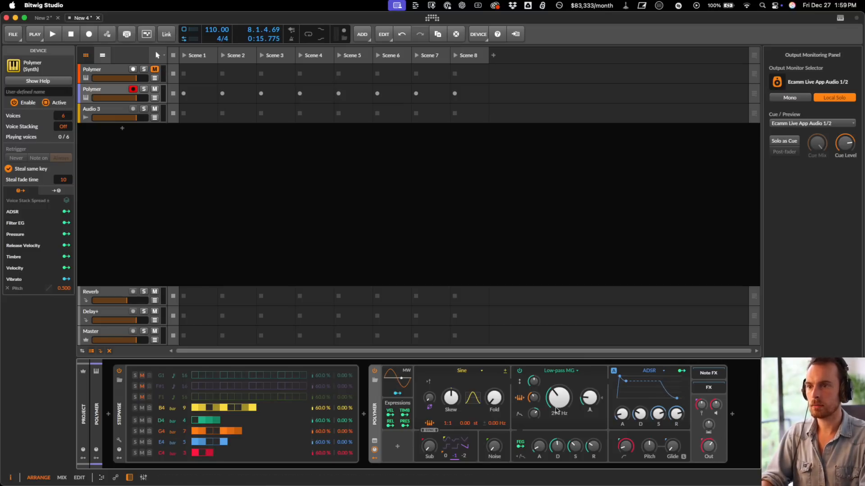
pyautogui.moveTo(622, 415); pyautogui.dragTo(622, 409)
pyautogui.moveTo(676, 414); pyautogui.dragTo(676, 393)
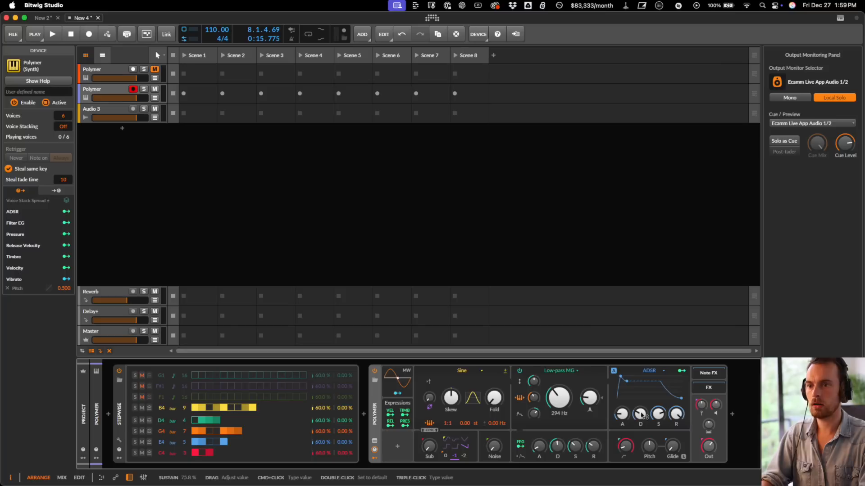
pyautogui.moveTo(623, 414); pyautogui.dragTo(627, 412)
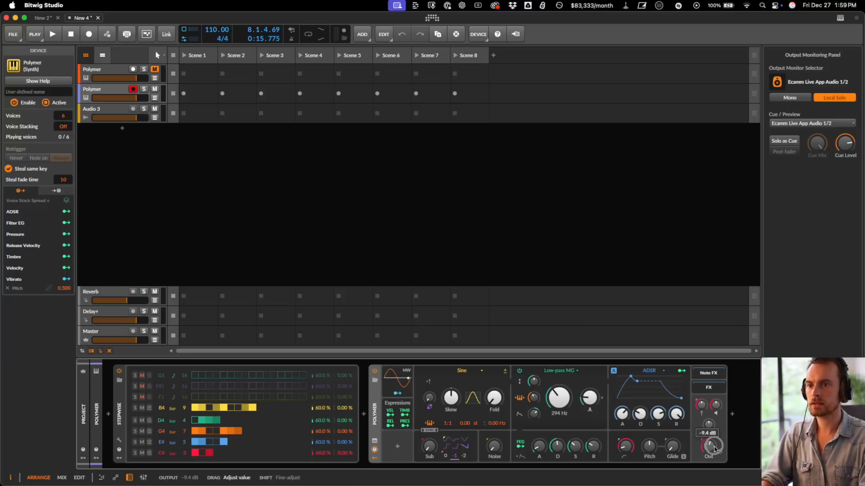
pyautogui.press('space')
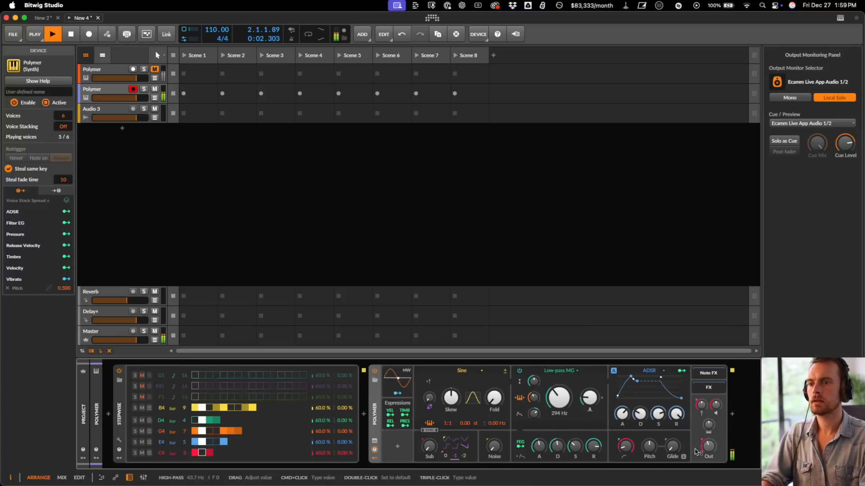
# - Raise the Sine oscillator's Skew to about 60 % and set its frequency ratio to 1:2 during playback
pyautogui.moveTo(625, 413); pyautogui.dragTo(622, 419)
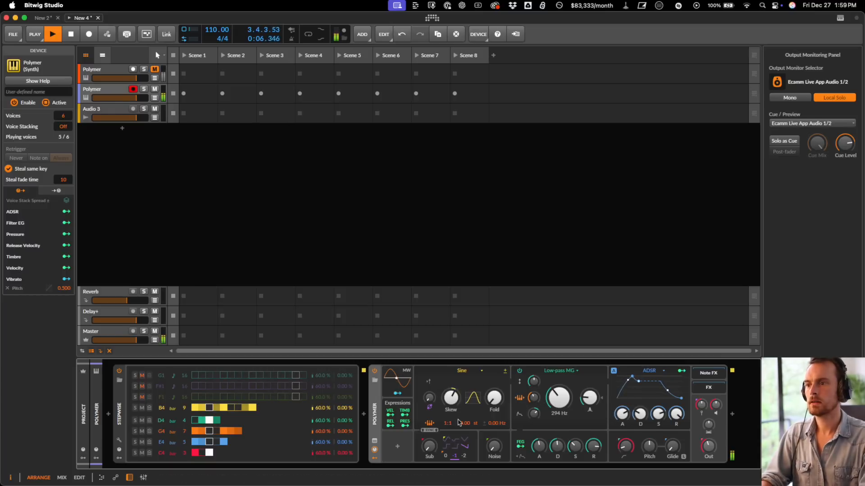
pyautogui.moveTo(453, 424); pyautogui.dragTo(453, 427)
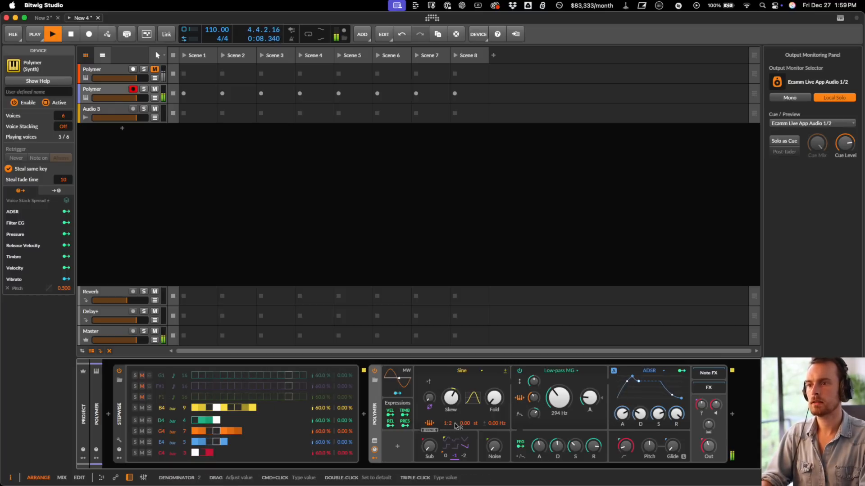
pyautogui.moveTo(494, 447); pyautogui.dragTo(495, 452)
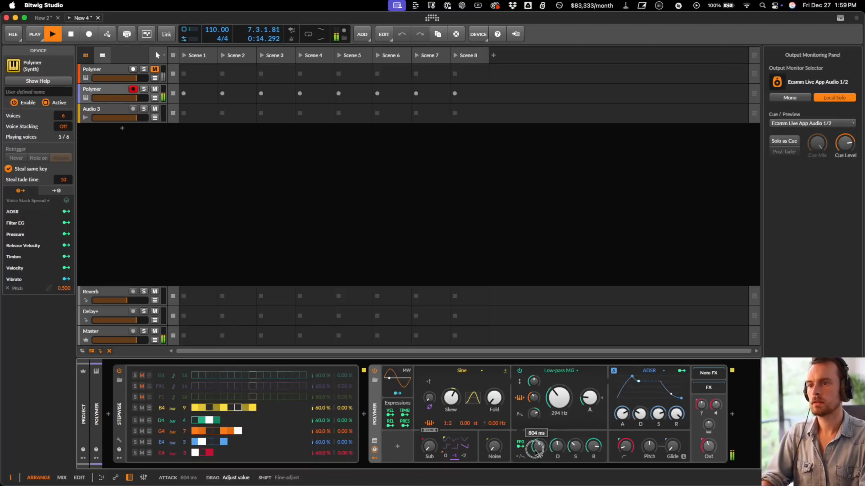
# - Add an ADSR modulator to the new Polymer and raise its attack to about 88.3 %
pyautogui.click(398, 446)
pyautogui.write('ad')
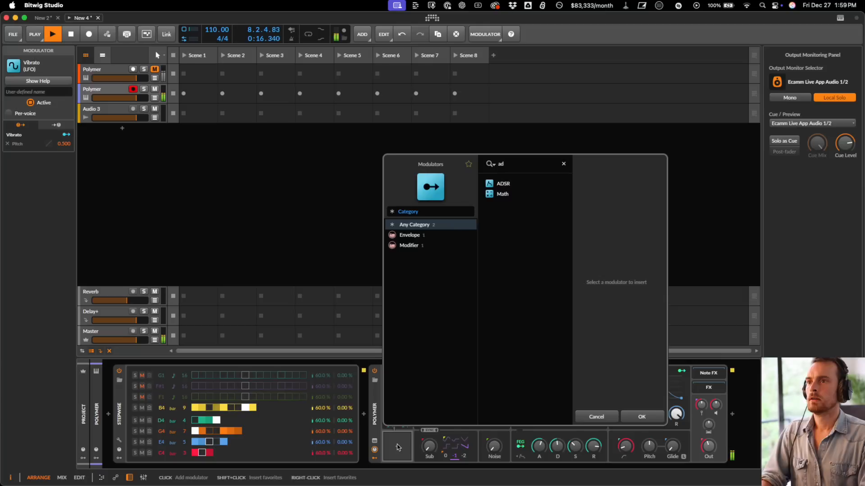
pyautogui.press('Return')
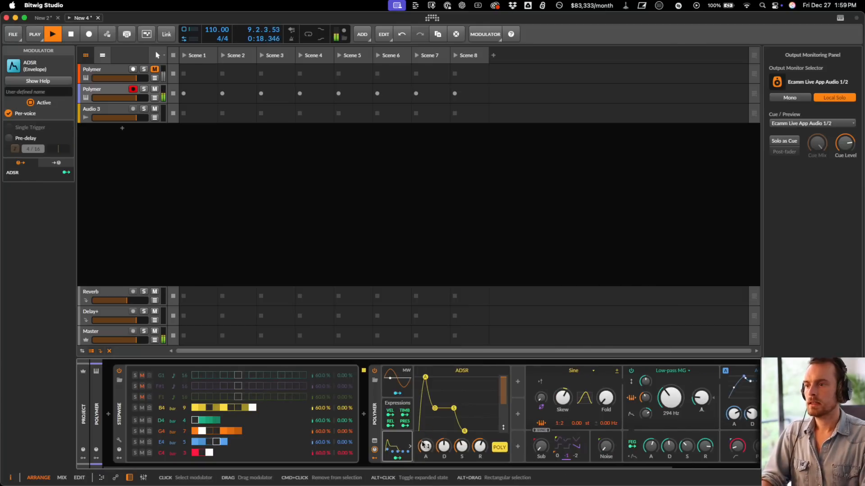
pyautogui.moveTo(428, 447); pyautogui.dragTo(429, 445)
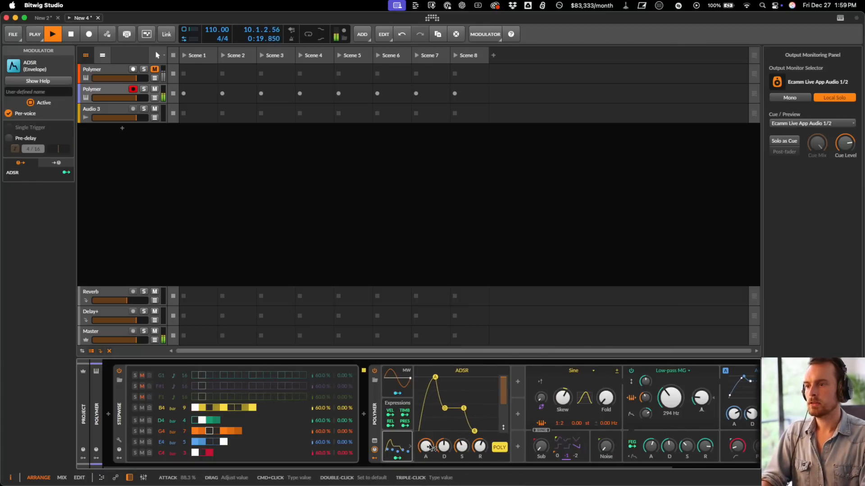
# - Map the added ADSR to the oscillator Skew at about 0.245 and raise its decay, sustain and release, with release at about 80.5 %
pyautogui.click(401, 459)
pyautogui.moveTo(562, 404); pyautogui.dragTo(560, 400)
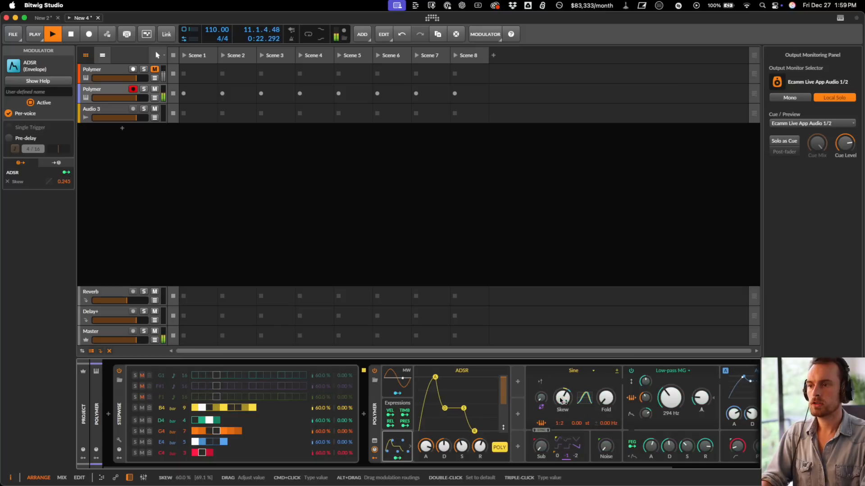
pyautogui.moveTo(428, 445); pyautogui.dragTo(445, 446)
pyautogui.moveTo(463, 448); pyautogui.dragTo(480, 442)
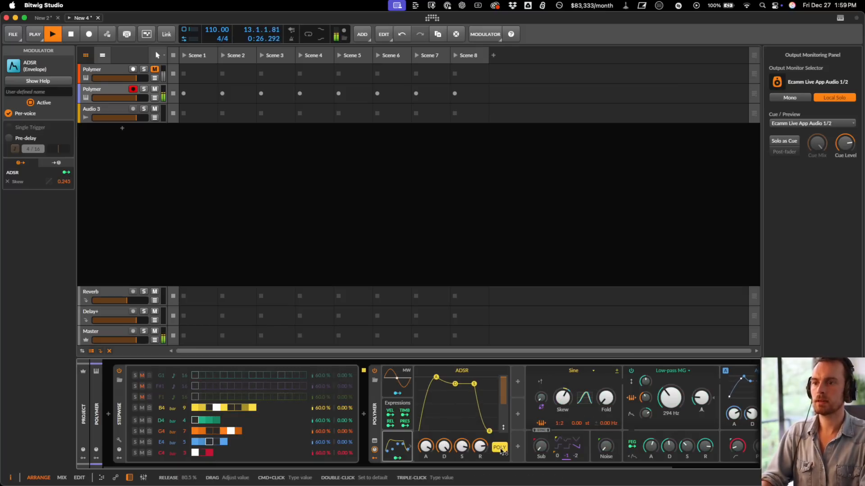
# - Add an LFO modulator to the Polymer in a free modulator slot
pyautogui.hscroll(5, 413, 388)
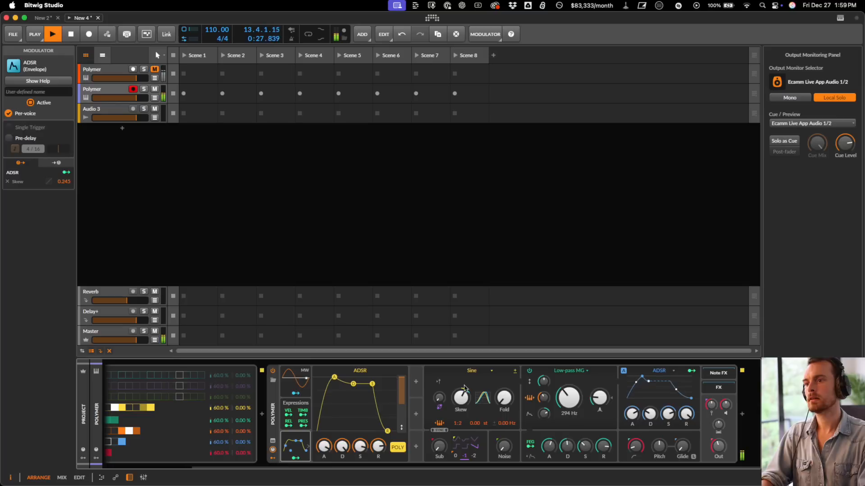
pyautogui.click(415, 385)
pyautogui.write('lf')
pyautogui.press('Down')
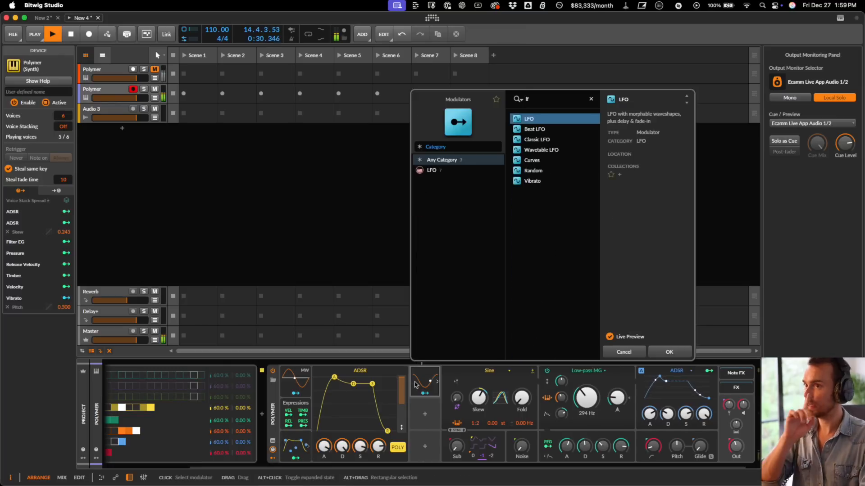
pyautogui.press('Return')
# - Map the LFO to the oscillator Skew at about 0.135 and set its rate to about 2.77 Hz
pyautogui.click(425, 393)
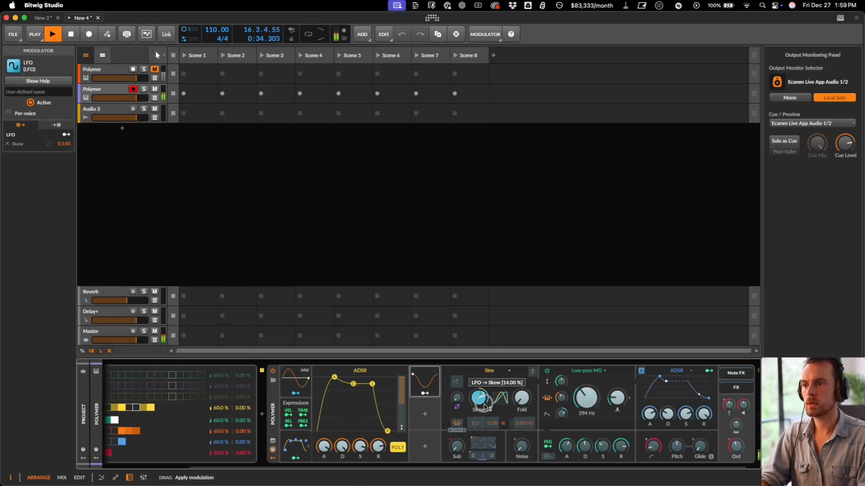
pyautogui.click(425, 380)
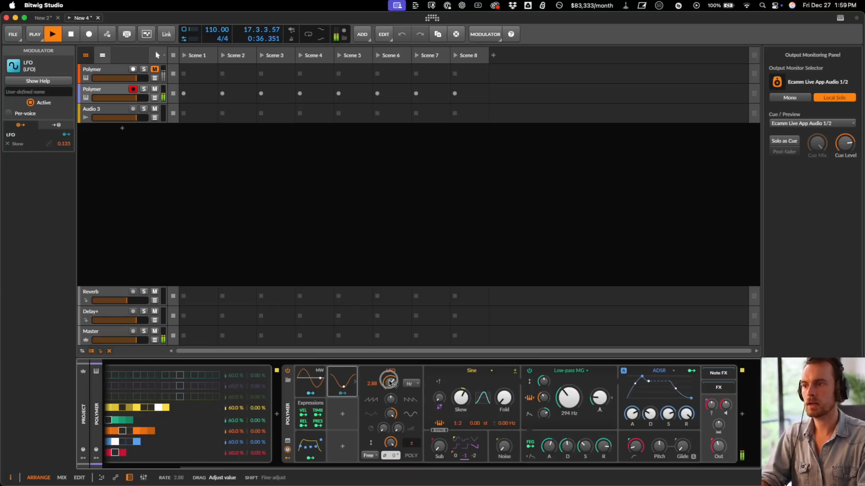
pyautogui.moveTo(389, 381); pyautogui.dragTo(384, 382)
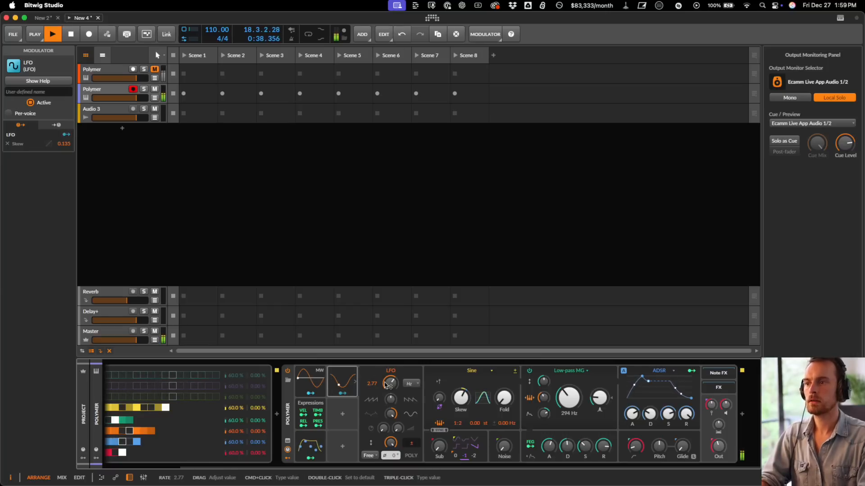
# - Duplicate the added ADSR and map the copy, with an attack of about 92.8 %, to the LFO's Amount at 1.000
pyautogui.click(315, 450)
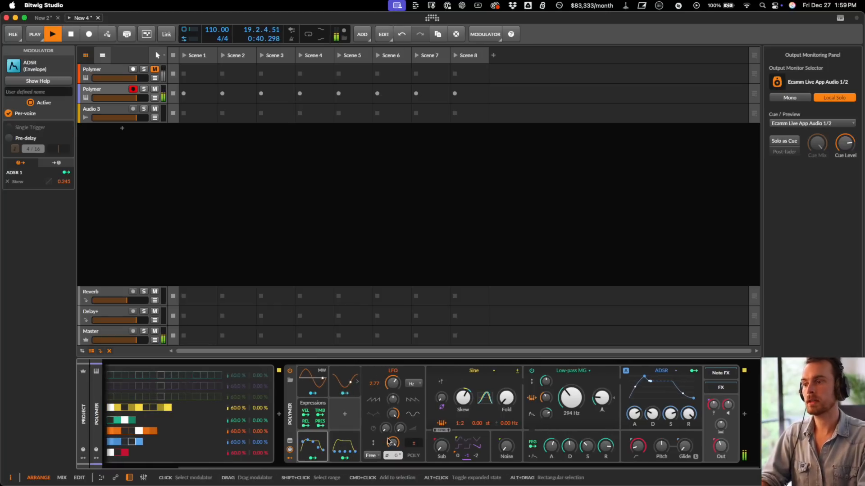
pyautogui.click(393, 443)
pyautogui.press('space')
pyautogui.click(345, 458)
pyautogui.moveTo(394, 445); pyautogui.dragTo(399, 465)
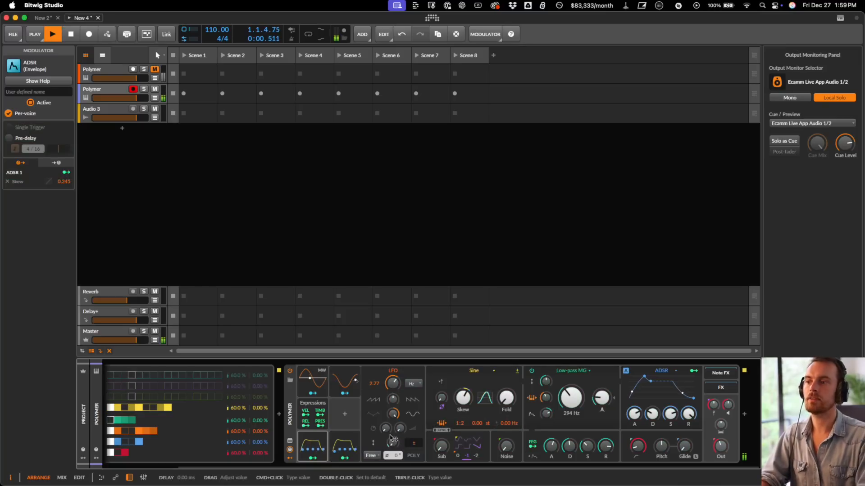
pyautogui.click(348, 441)
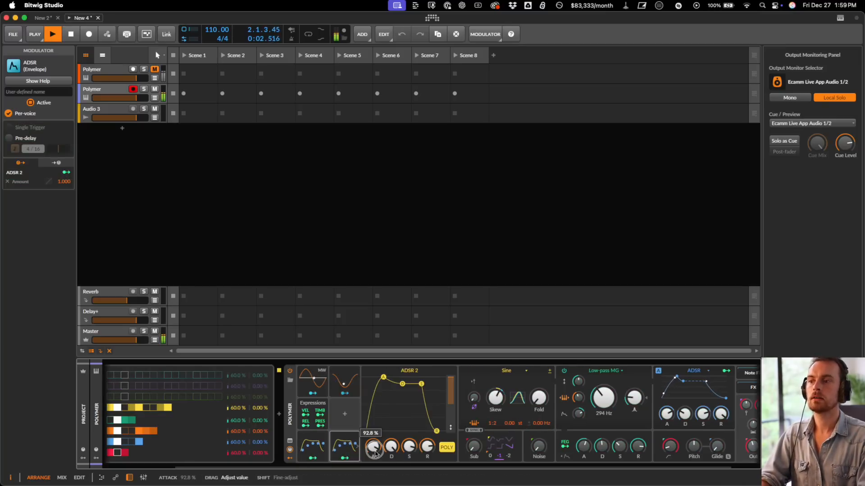
# - Add a Random modulator to the Polymer, set its trigger to Note and change its rate unit
pyautogui.click(345, 414)
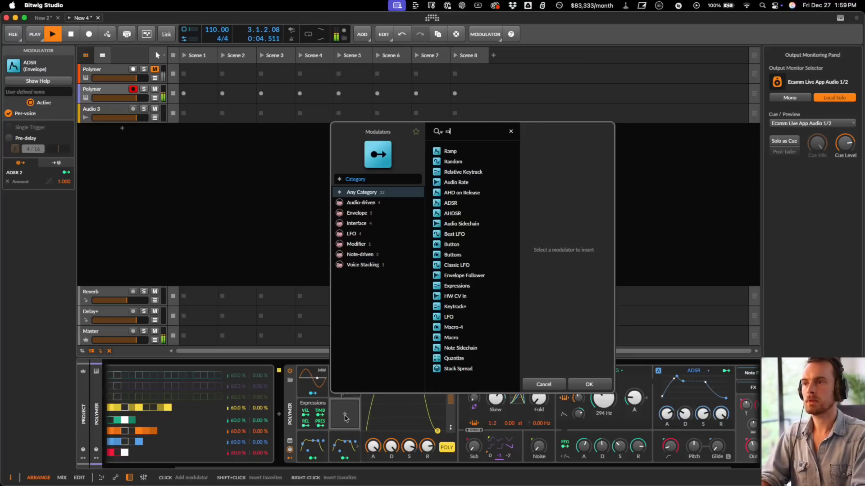
pyautogui.write('rand')
pyautogui.press('Return')
pyautogui.click(390, 456)
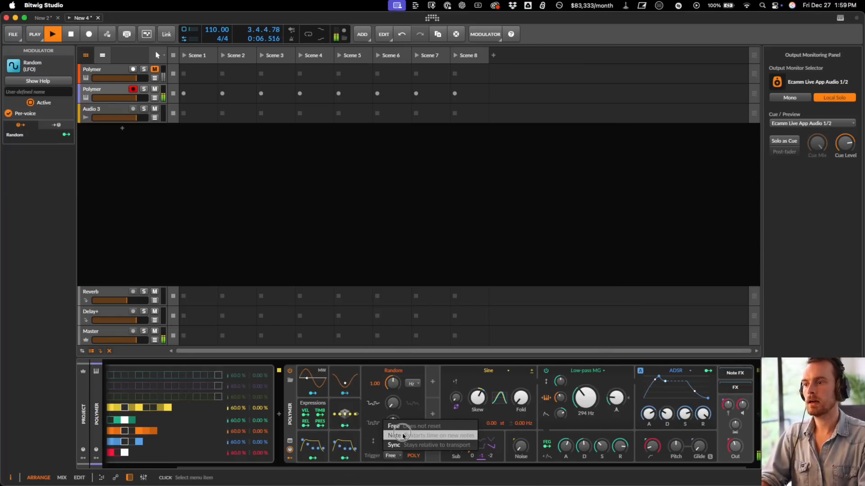
pyautogui.click(395, 432)
pyautogui.click(410, 384)
pyautogui.click(357, 414)
pyautogui.click(357, 414)
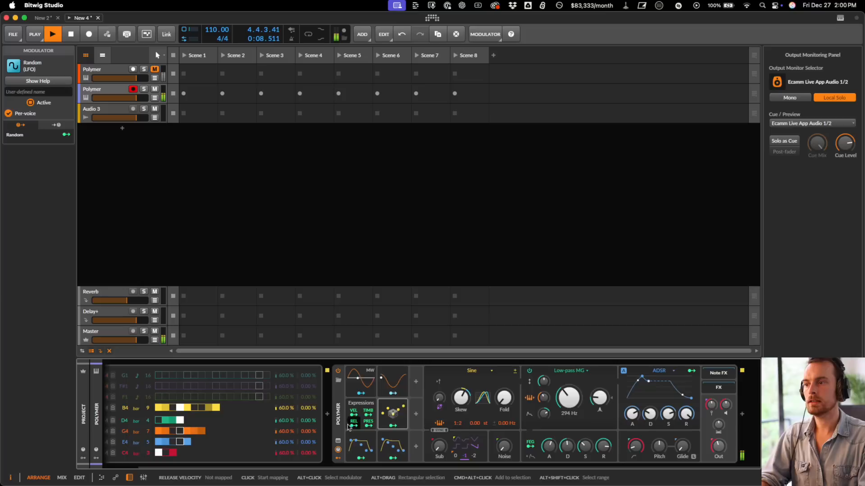
# - Duplicate the Random modulator and map the copy to the second ADSR's Sustain at about -12 %
pyautogui.click(393, 426)
pyautogui.click(400, 446)
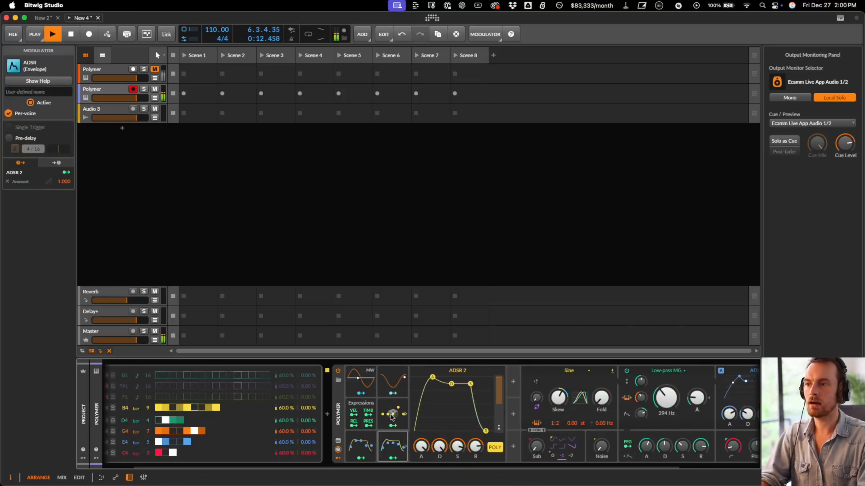
pyautogui.click(393, 412)
pyautogui.press('super+d')
pyautogui.click(393, 446)
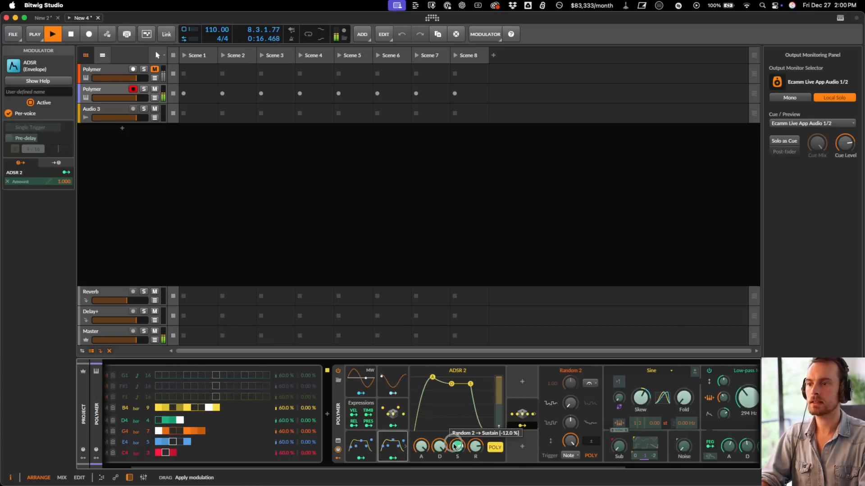
# - Duplicate the Random modulator again and map the new copy to the second ADSR's Decay at about -0.21
pyautogui.press('super+d')
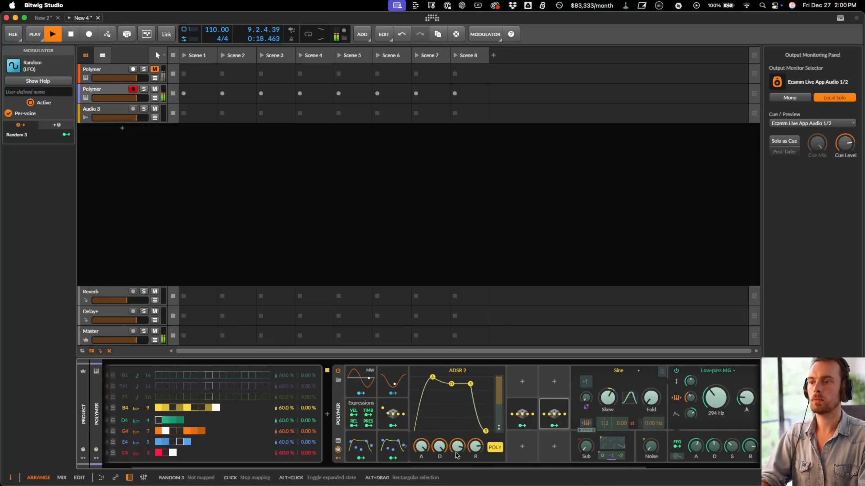
pyautogui.click(438, 448)
pyautogui.press('super+z')
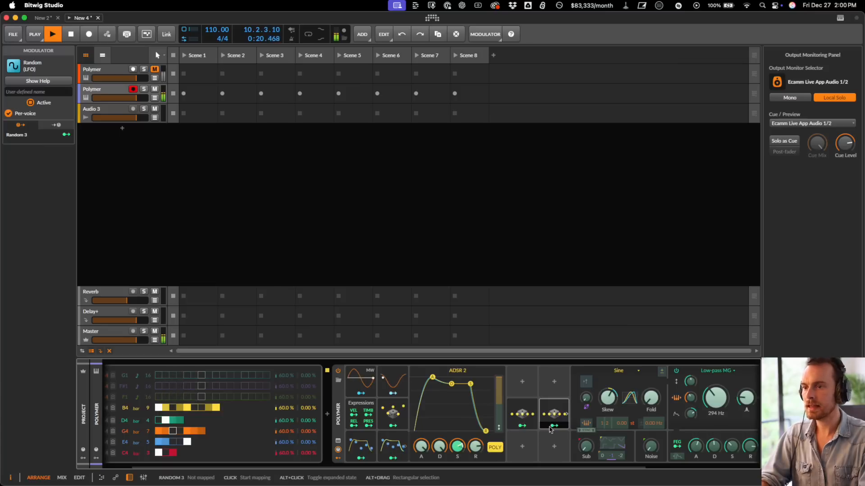
pyautogui.moveTo(433, 449); pyautogui.dragTo(434, 467)
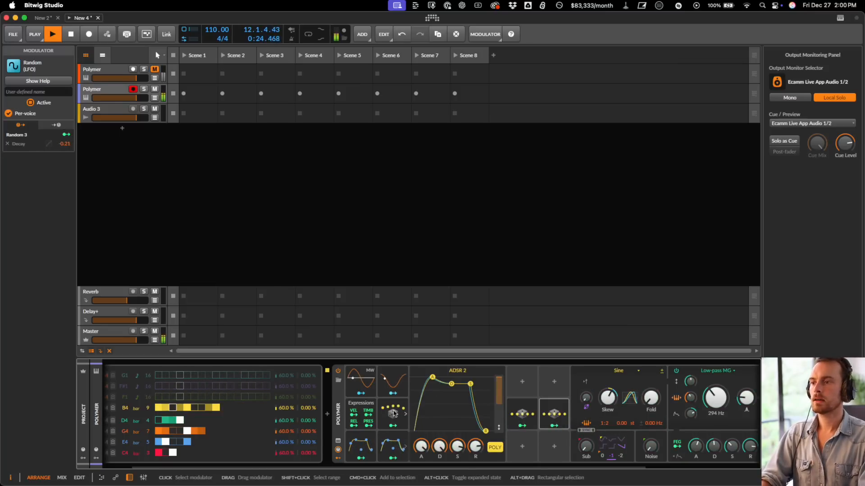
# - Add a fresh Random modulator, raise its smoothing, and map it to the LFO's Rate at about +2.46
pyautogui.click(522, 382)
pyautogui.write('ran')
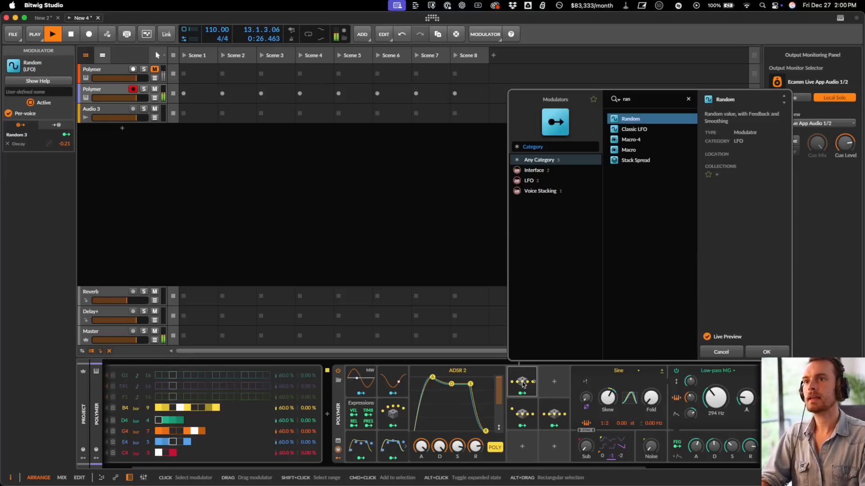
pyautogui.press('Return')
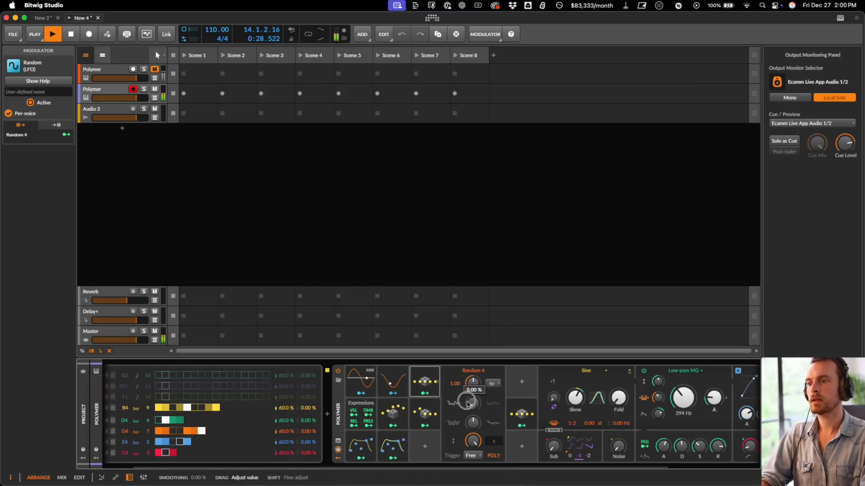
pyautogui.click(405, 382)
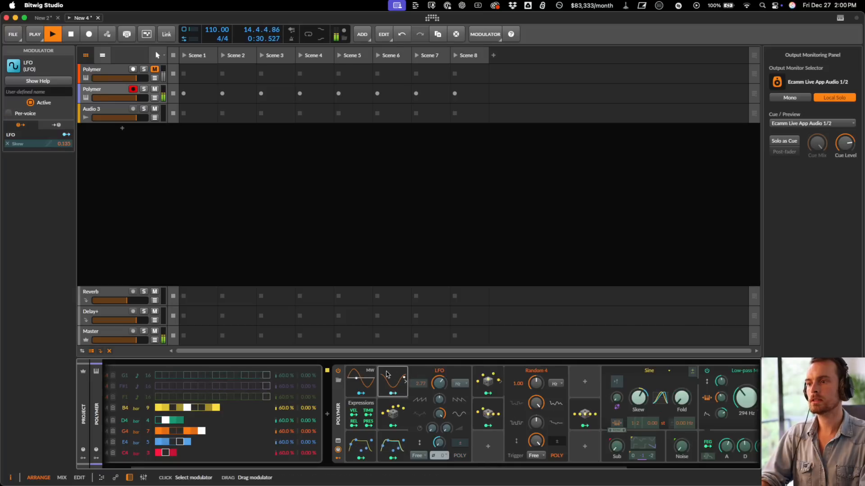
pyautogui.moveTo(449, 383); pyautogui.dragTo(449, 384)
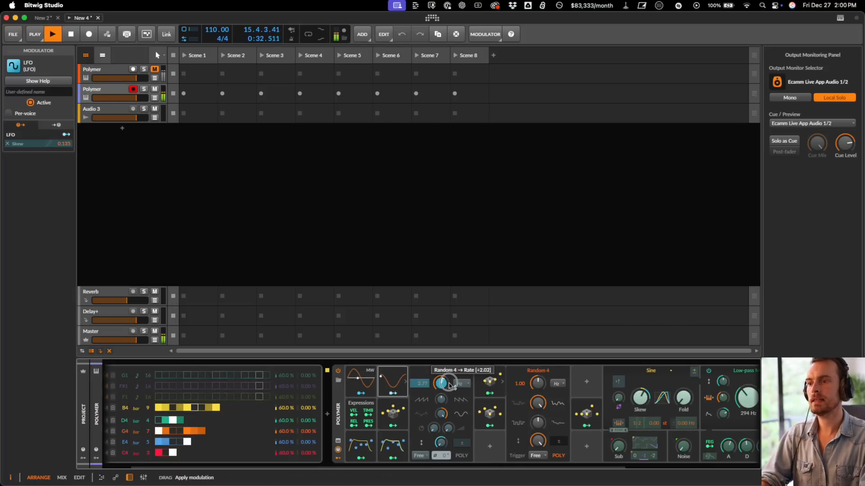
# - Make the Polymer's LFO modulator run per voice
pyautogui.rightClick(387, 376)
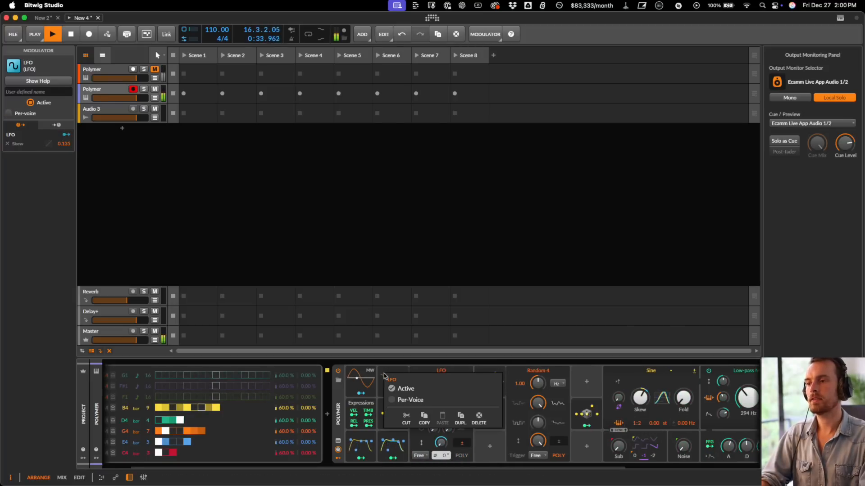
pyautogui.click(413, 400)
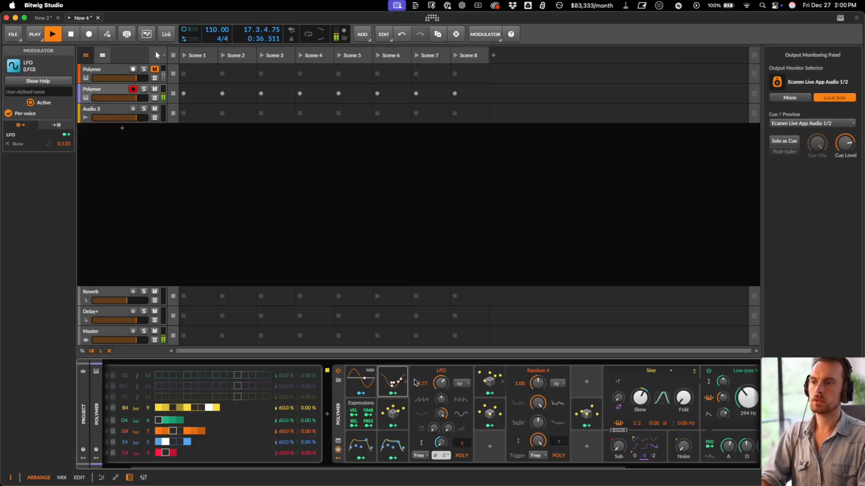
pyautogui.hscroll(1, 478, 388)
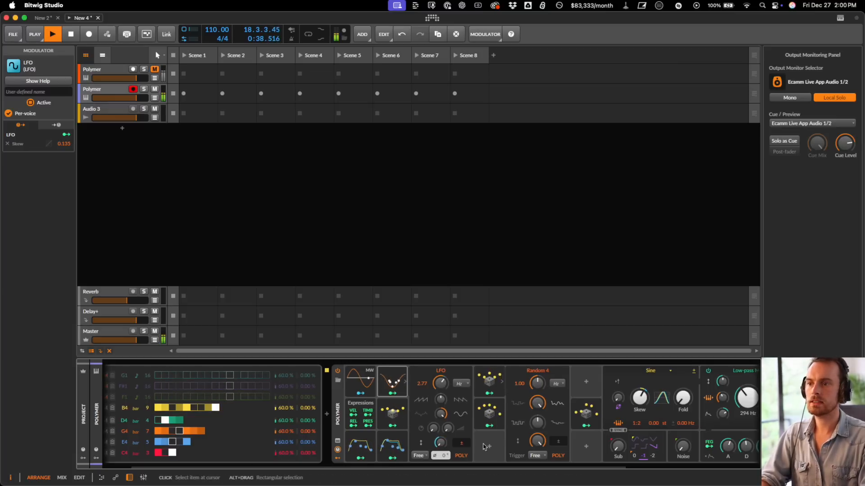
# - Duplicate the Random that drives the LFO rate and map the copy to the Polymer's Pan at about -0.55
pyautogui.click(496, 384)
pyautogui.press('super+d')
pyautogui.click(519, 394)
pyautogui.hscroll(5, 519, 393)
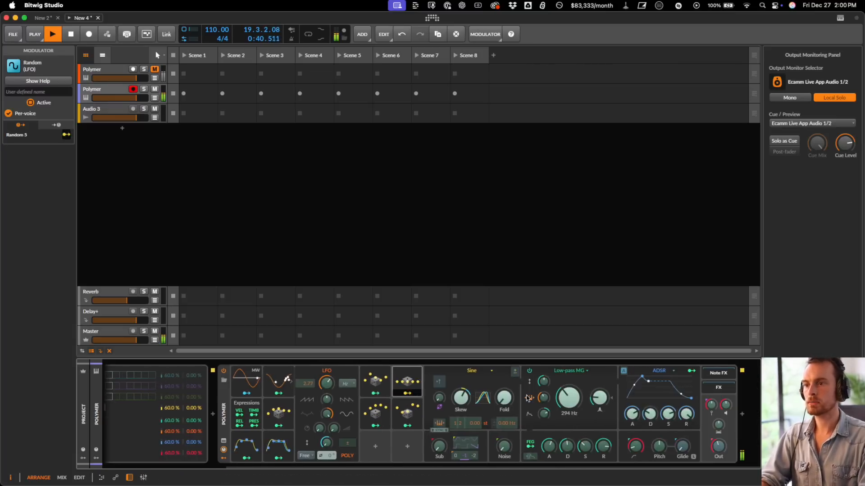
pyautogui.moveTo(721, 422); pyautogui.dragTo(721, 423)
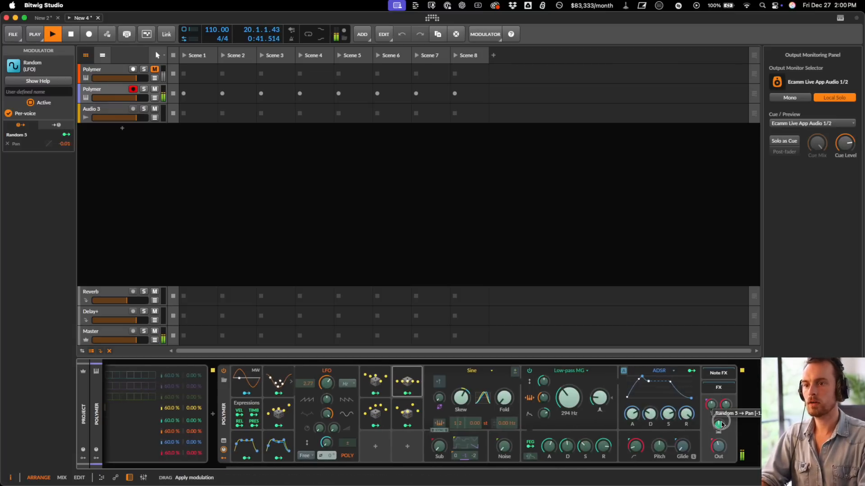
pyautogui.click(408, 380)
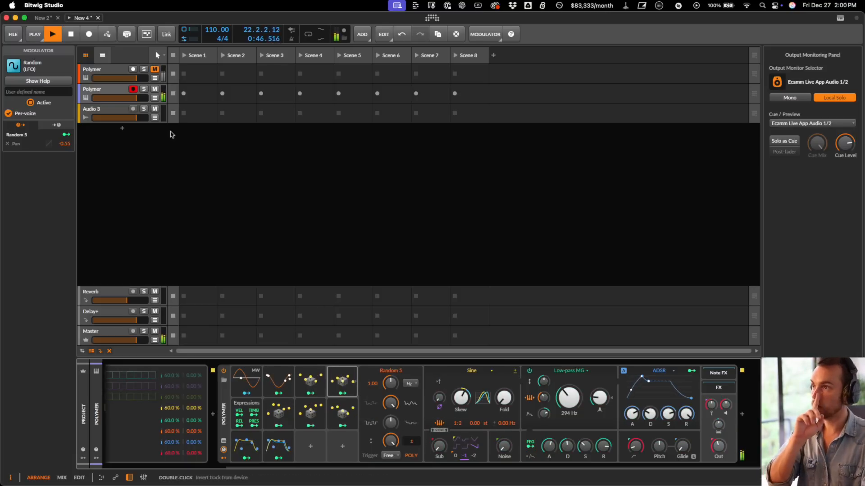
# - Unmute the first Polymer track and delete the Humanize device from its chain
pyautogui.click(102, 55)
pyautogui.click(103, 55)
pyautogui.click(110, 69)
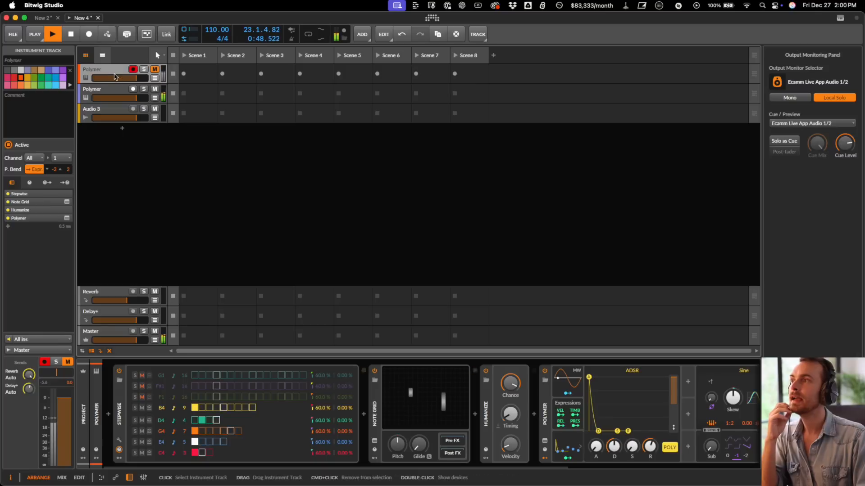
pyautogui.hscroll(6, 319, 398)
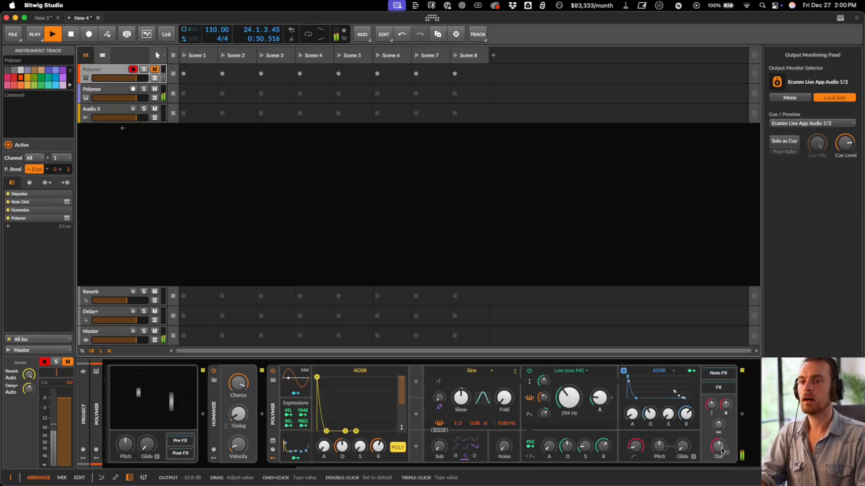
pyautogui.click(155, 70)
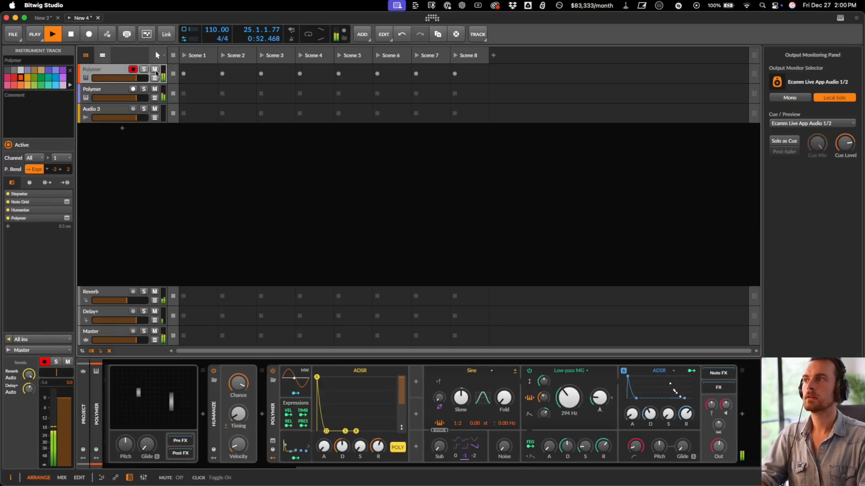
pyautogui.click(214, 416)
pyautogui.press('Delete')
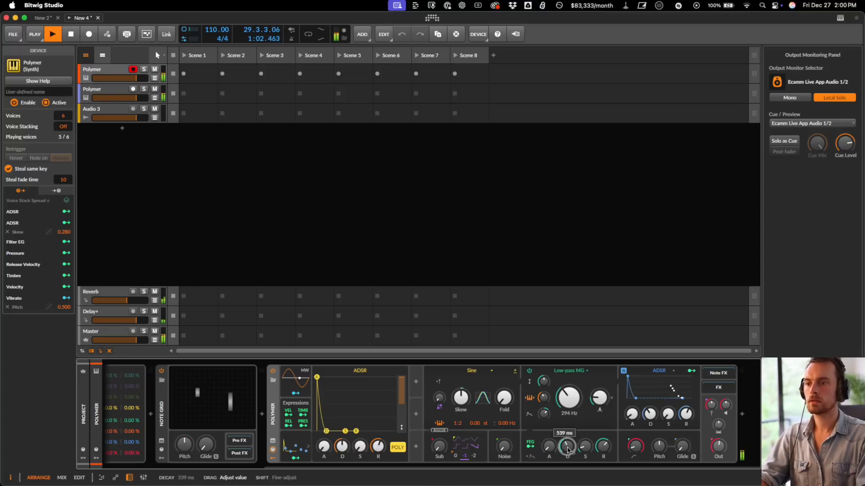
# - On the second Polymer track, set the sub oscillator's octave to -2 and adjust the Sub and Noise levels
pyautogui.click(107, 93)
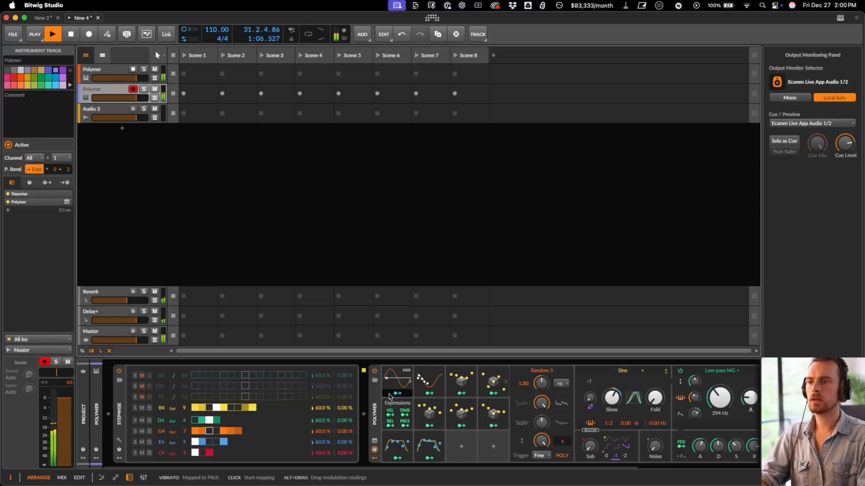
pyautogui.moveTo(597, 445); pyautogui.dragTo(586, 452)
pyautogui.click(607, 440)
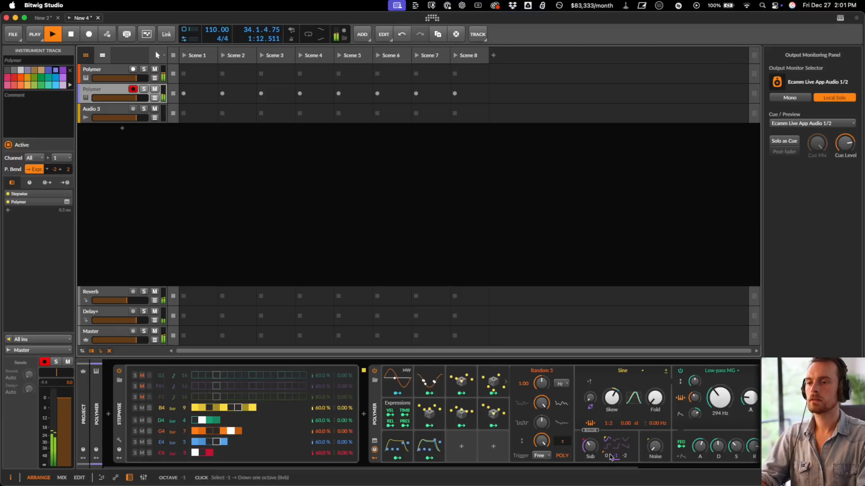
pyautogui.click(624, 456)
pyautogui.moveTo(590, 446); pyautogui.dragTo(593, 449)
pyautogui.hscroll(5, 593, 449)
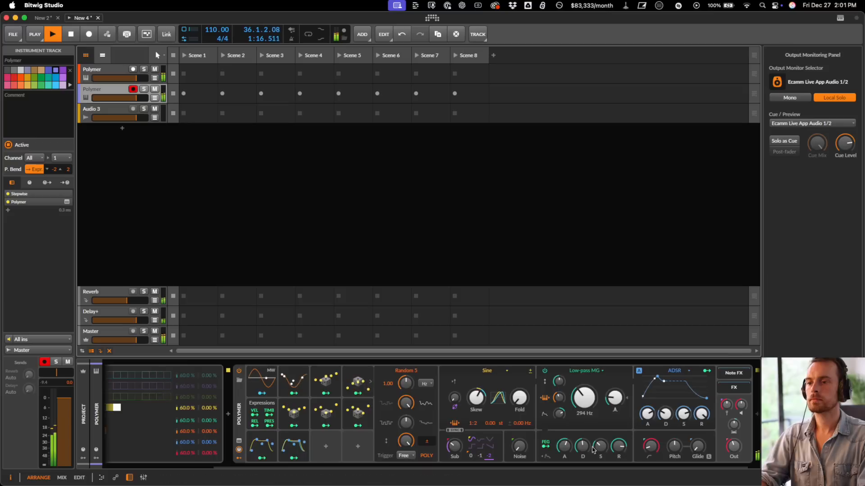
pyautogui.moveTo(521, 448)
pyautogui.mouseDown()
pyautogui.moveTo(520, 459)
pyautogui.moveTo(523, 447)
pyautogui.mouseUp()
pyautogui.hscroll(1, 523, 448)
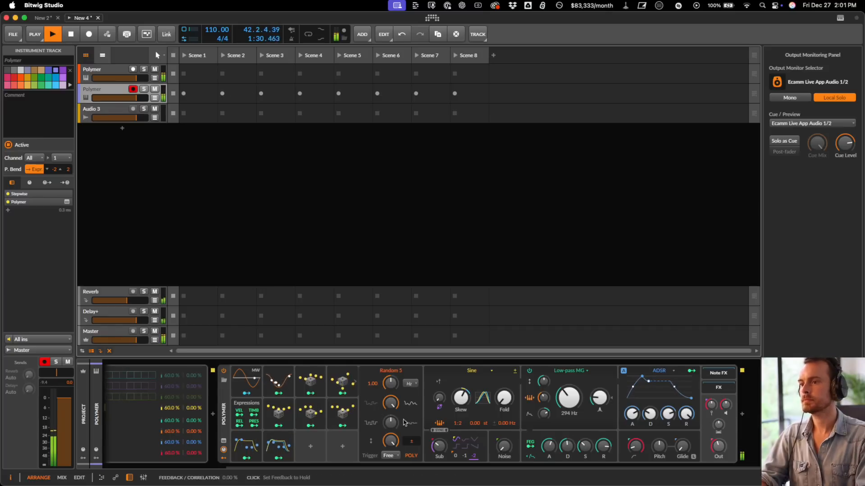
# - Try out the oscillator's Fold on the second Polymer at about +22.32 st
pyautogui.click(311, 447)
pyautogui.press('Escape')
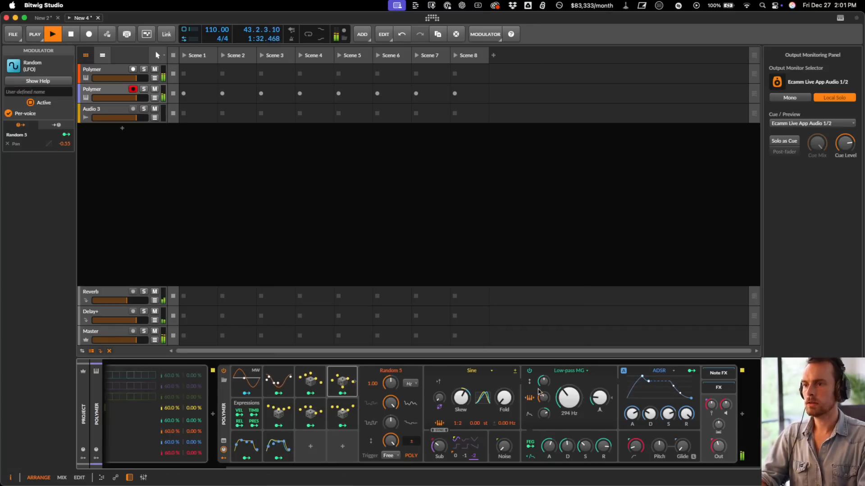
pyautogui.moveTo(497, 397); pyautogui.dragTo(497, 396)
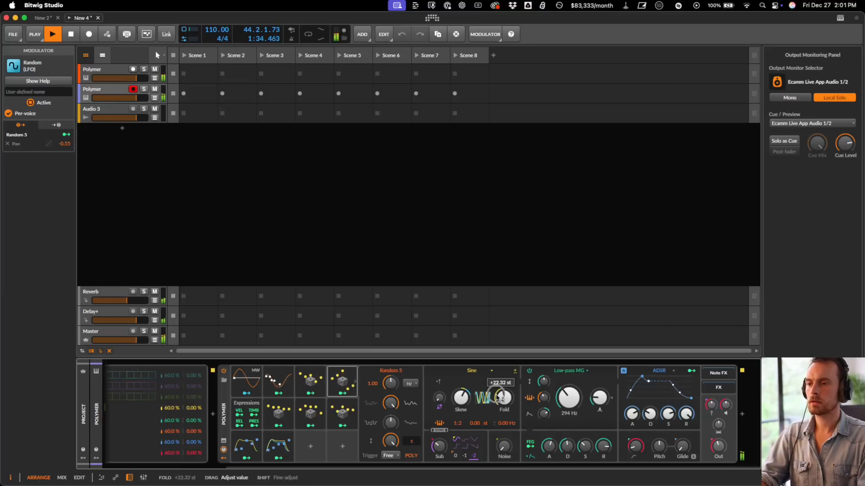
# - Add a smoothed Random modulator with a rate of about 4.47 Hz and map it to the oscillator's Fold at about 13.84 st
pyautogui.click(311, 448)
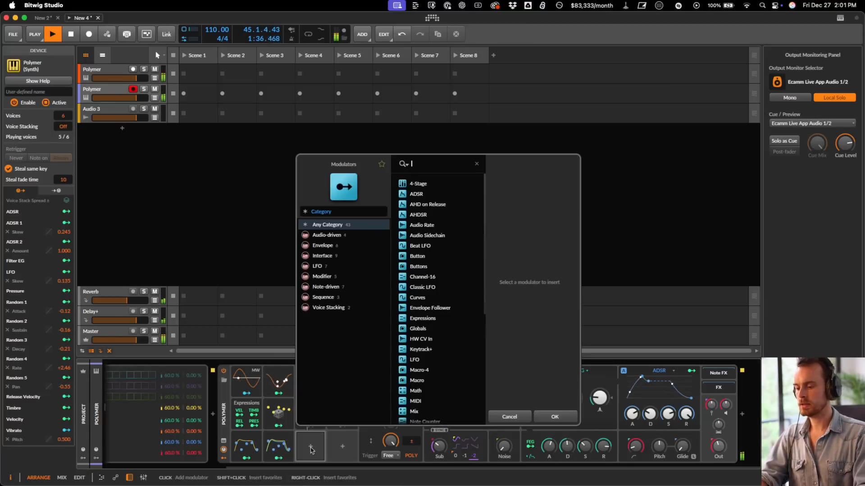
pyautogui.write('ran')
pyautogui.press('Return')
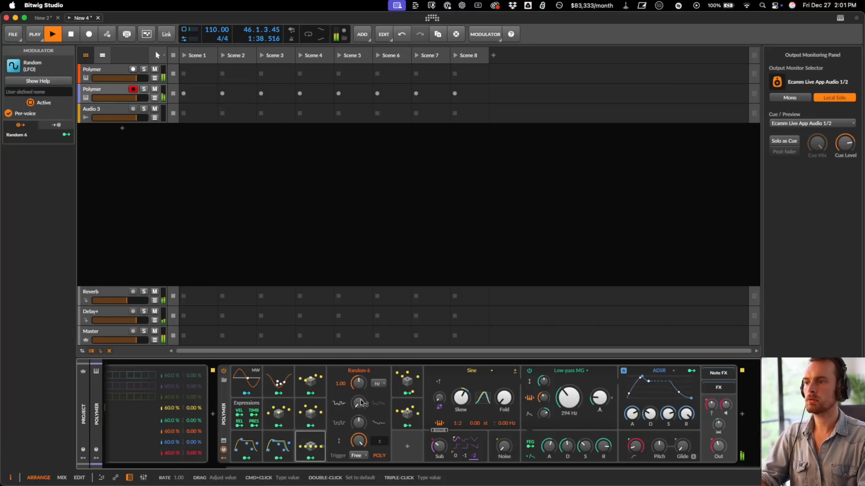
pyautogui.moveTo(361, 402); pyautogui.dragTo(356, 377)
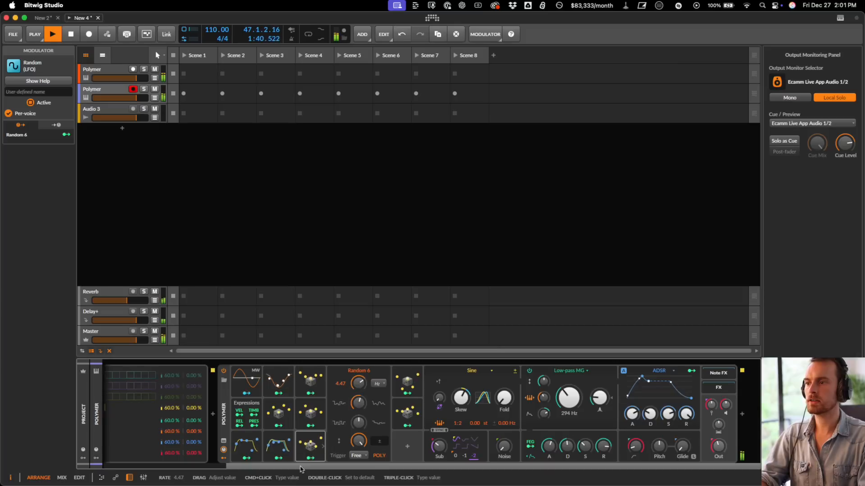
pyautogui.click(310, 458)
pyautogui.moveTo(506, 404); pyautogui.dragTo(509, 401)
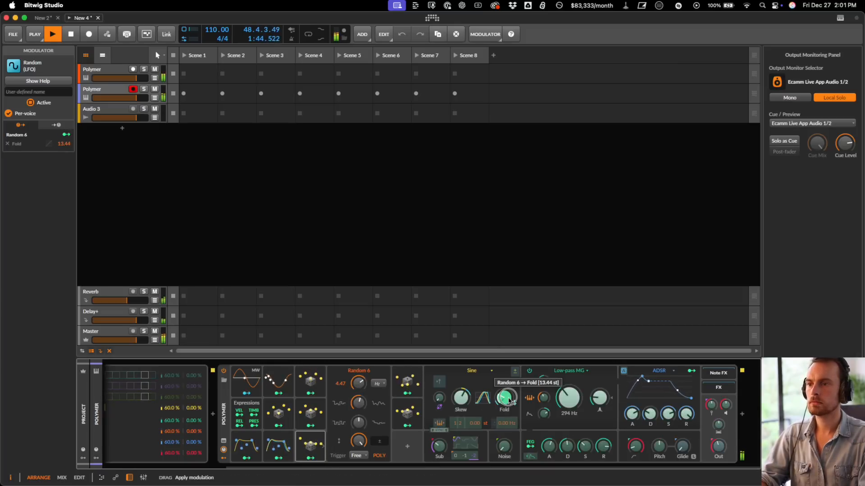
pyautogui.moveTo(509, 401); pyautogui.dragTo(510, 401)
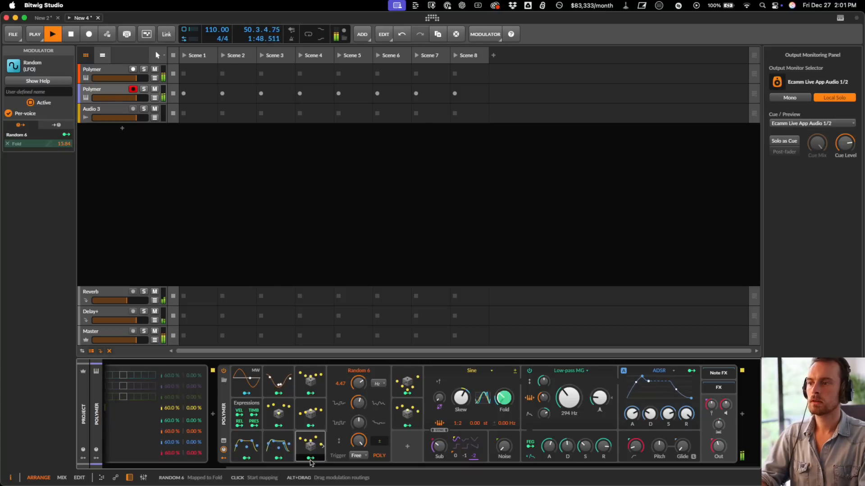
# - Map the Random 2 modulator to the Rate of the Random driving the Fold, at about ×2.239
pyautogui.click(311, 427)
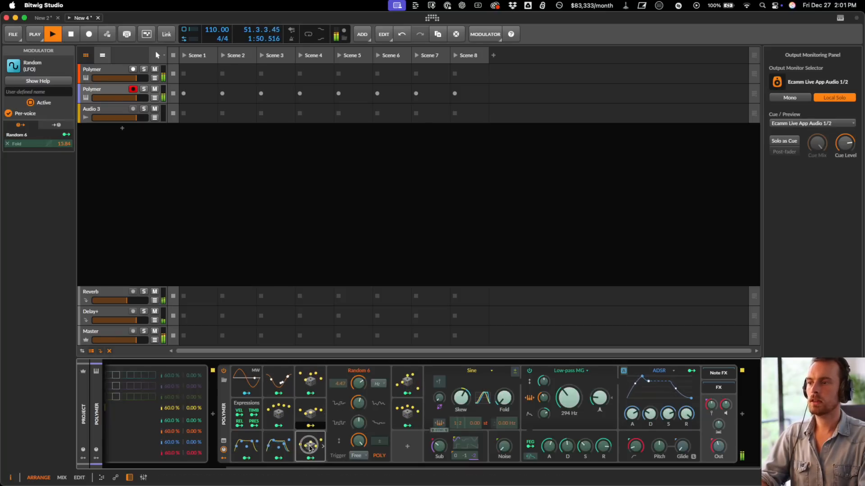
pyautogui.click(323, 447)
pyautogui.click(388, 446)
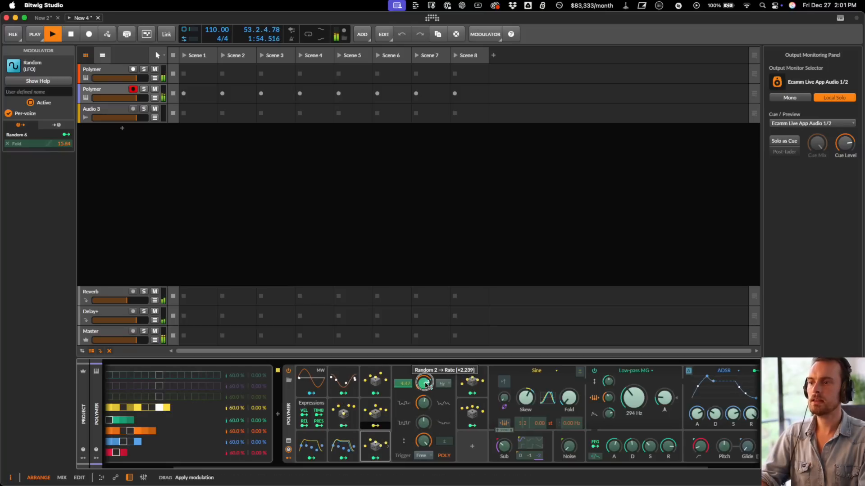
pyautogui.click(375, 426)
pyautogui.hscroll(2, 519, 456)
pyautogui.hscroll(1, 519, 457)
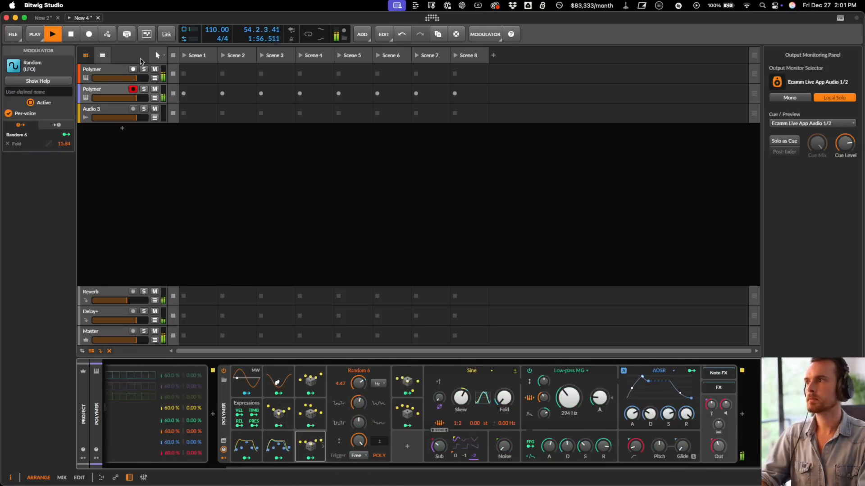
# - Raise the second Polymer track's sends to Reverb and Delay+
pyautogui.click(93, 93)
pyautogui.moveTo(28, 375); pyautogui.dragTo(30, 392)
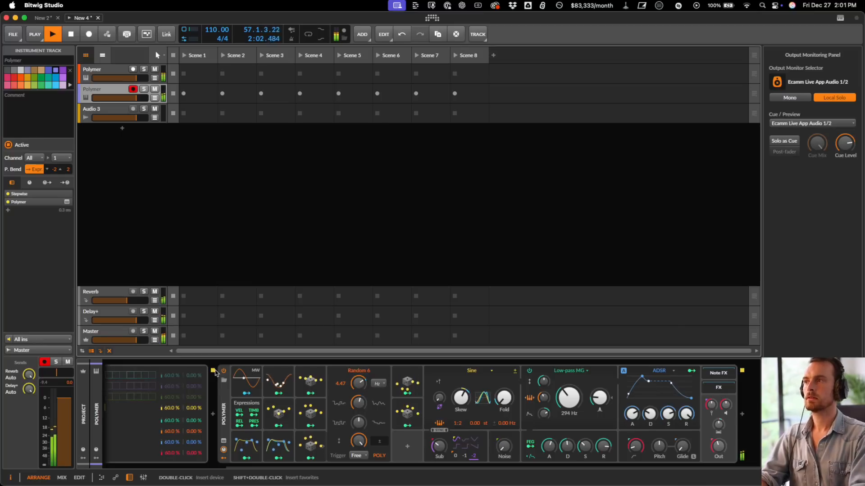
# - Add a Note Counter modulator to the synth on the first Polymer track
pyautogui.click(106, 71)
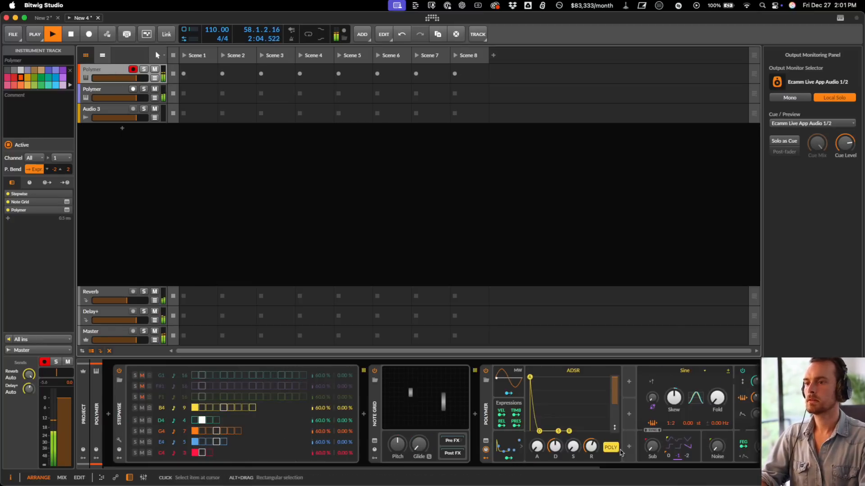
pyautogui.click(629, 382)
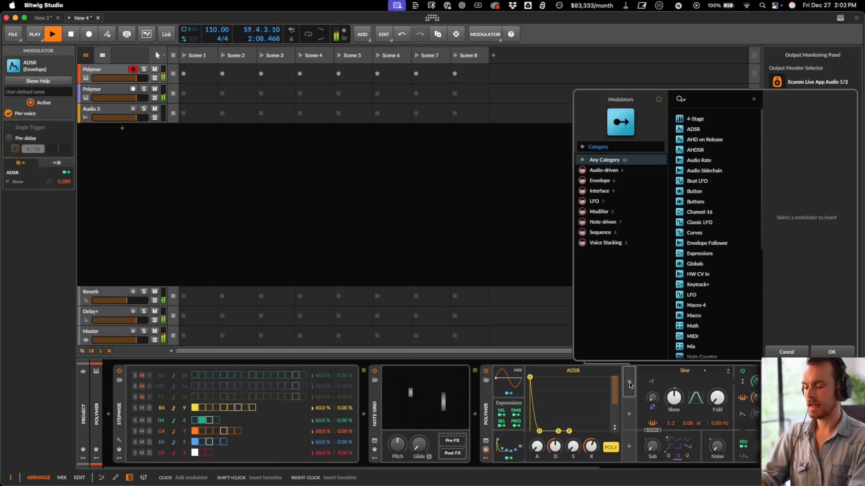
pyautogui.write('count')
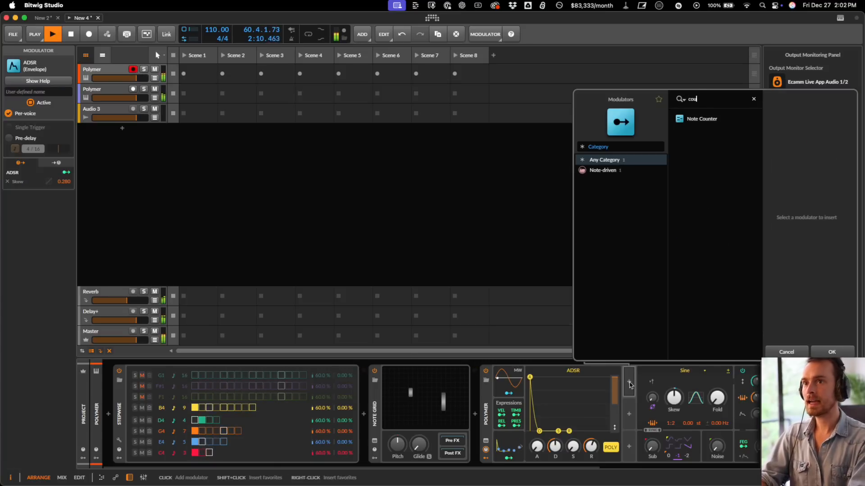
pyautogui.press('Down')
pyautogui.press('Return')
# - Solo the first Polymer track and set its amp envelope's Decay to about 110 ms
pyautogui.hscroll(5, 693, 421)
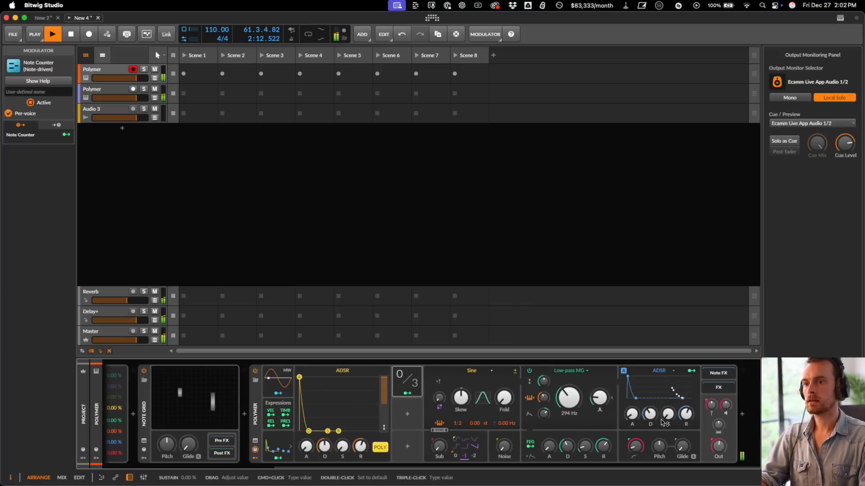
pyautogui.click(144, 69)
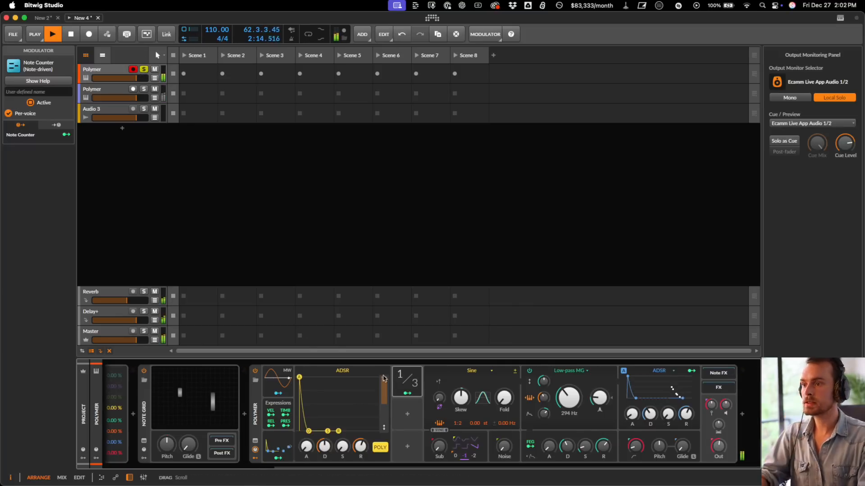
pyautogui.moveTo(650, 408); pyautogui.dragTo(652, 410)
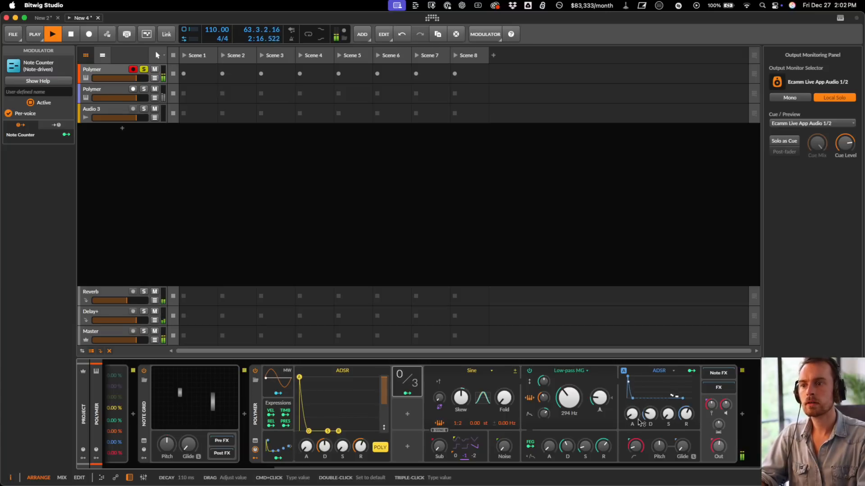
# - Map the Note Counter to the amp envelope's Decay (0.450) and Release (0.410) and the filter envelope's Decay (0.950) and Release (0.610)
pyautogui.click(412, 395)
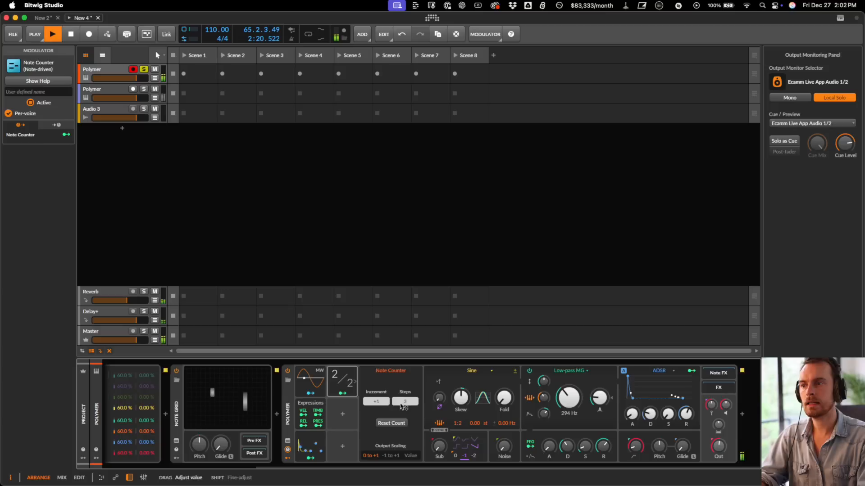
pyautogui.click(342, 394)
pyautogui.moveTo(650, 414); pyautogui.dragTo(656, 422)
pyautogui.moveTo(567, 450); pyautogui.dragTo(604, 438)
pyautogui.moveTo(687, 416); pyautogui.dragTo(687, 400)
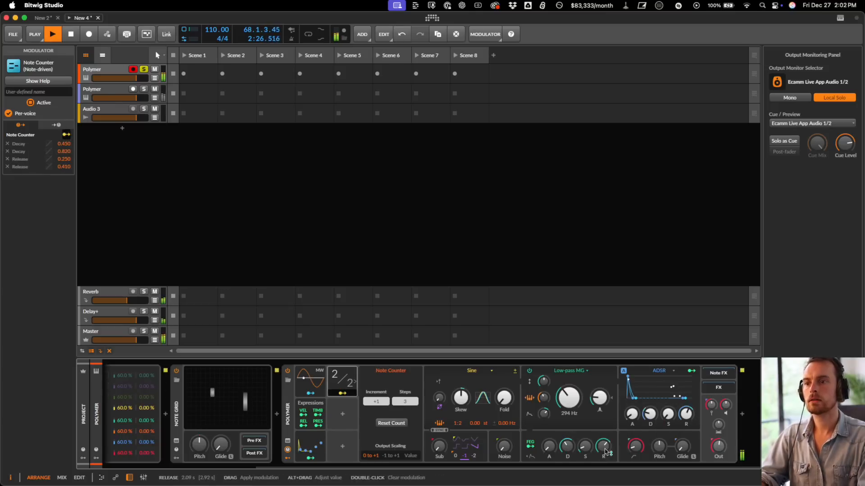
pyautogui.moveTo(605, 450); pyautogui.dragTo(566, 442)
pyautogui.moveTo(566, 446); pyautogui.dragTo(566, 443)
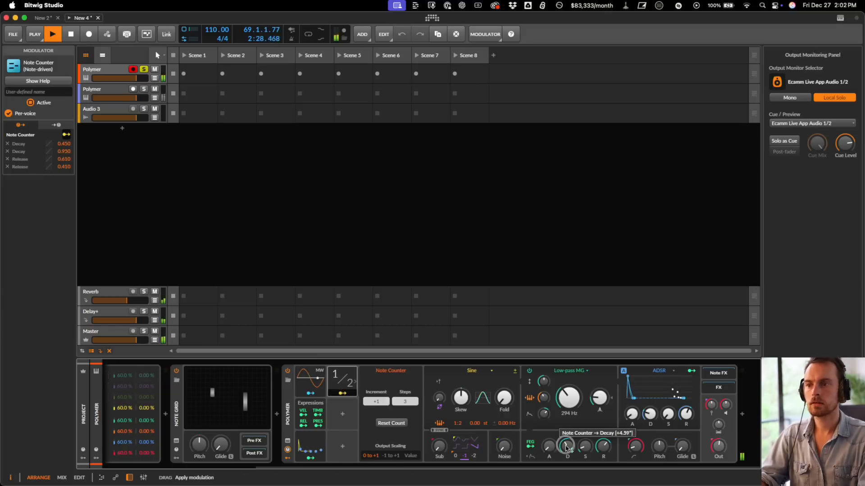
pyautogui.click(342, 393)
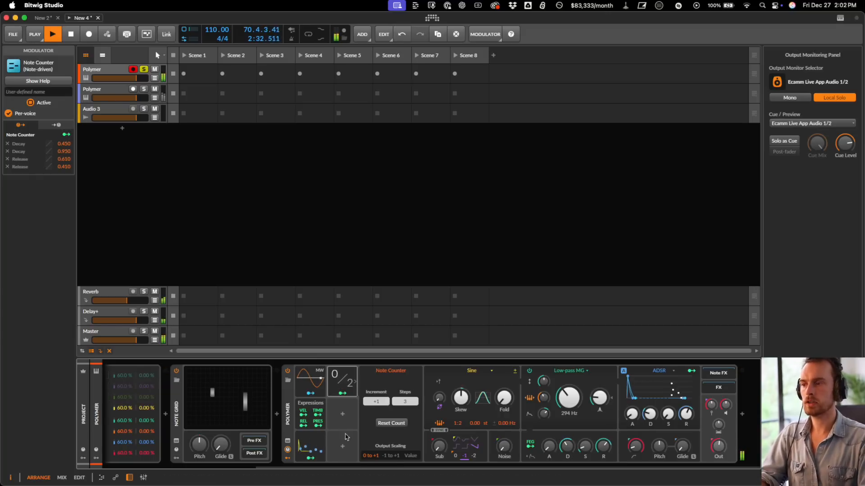
# - Add a Random modulator to the first Polymer with its trigger set to Note and its timebase to Hold (rate of zero)
pyautogui.click(343, 417)
pyautogui.write('ran')
pyautogui.press('Down')
pyautogui.press('Return')
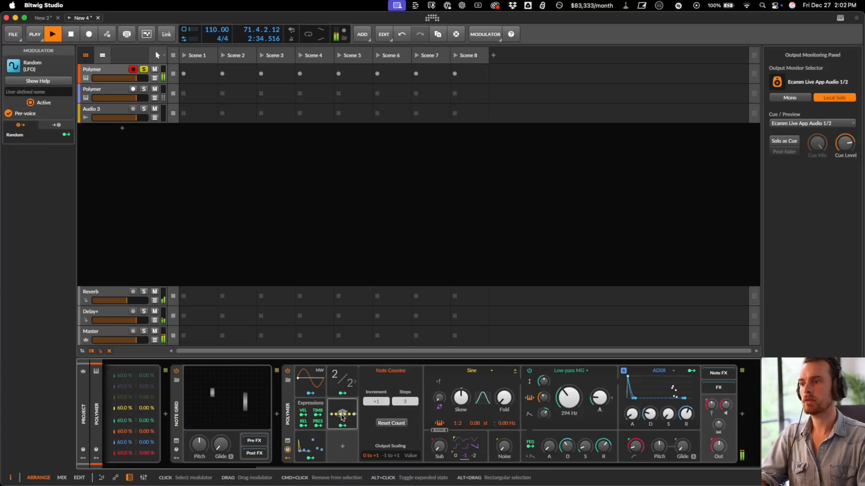
pyautogui.click(390, 456)
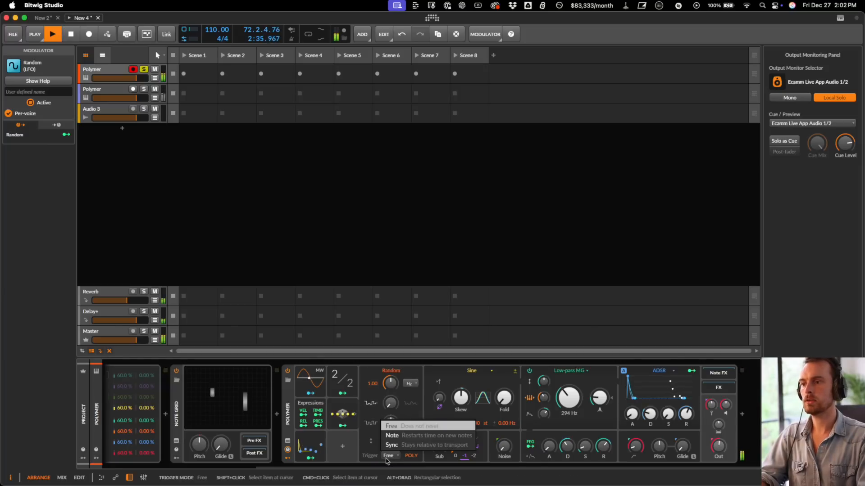
pyautogui.click(394, 434)
pyautogui.click(411, 382)
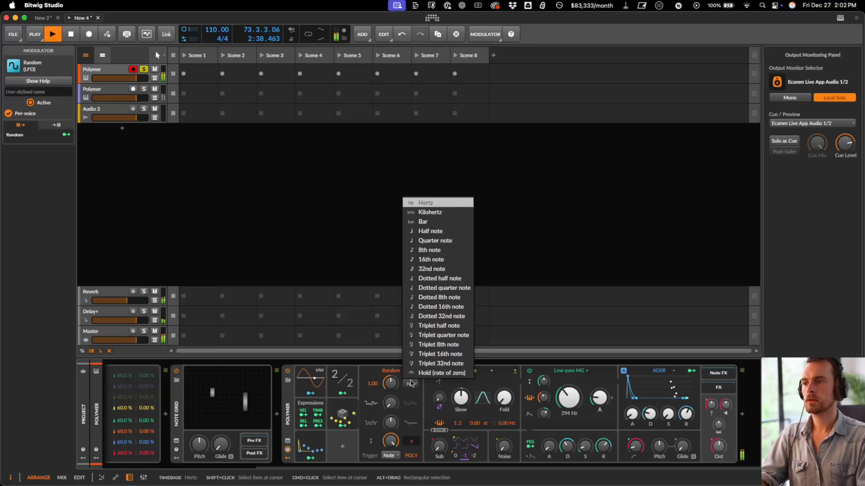
pyautogui.click(410, 375)
# - Map the Random modulator to the Attack of the ADSR modulator at about 0.610
pyautogui.moveTo(346, 427); pyautogui.dragTo(338, 450)
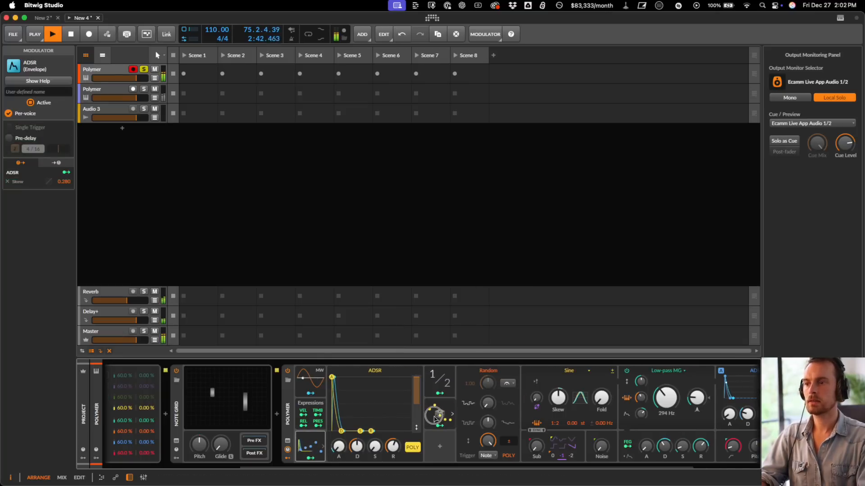
pyautogui.click(342, 427)
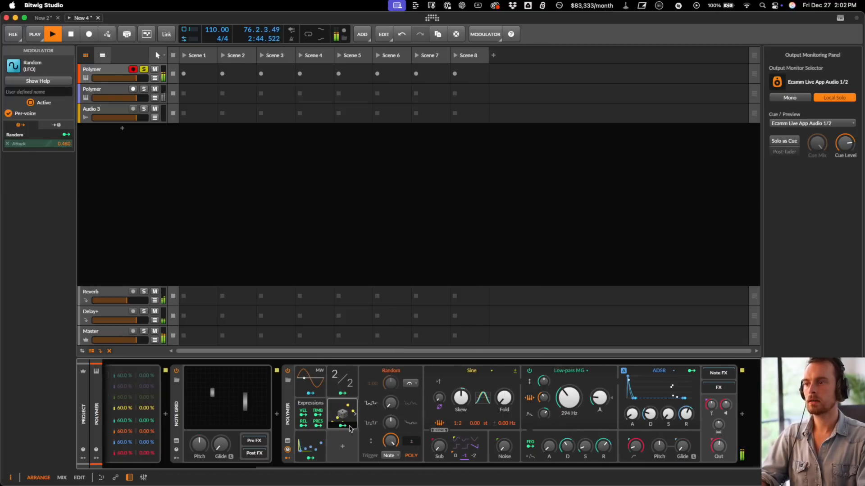
pyautogui.click(314, 445)
pyautogui.moveTo(341, 447); pyautogui.dragTo(343, 440)
pyautogui.click(440, 426)
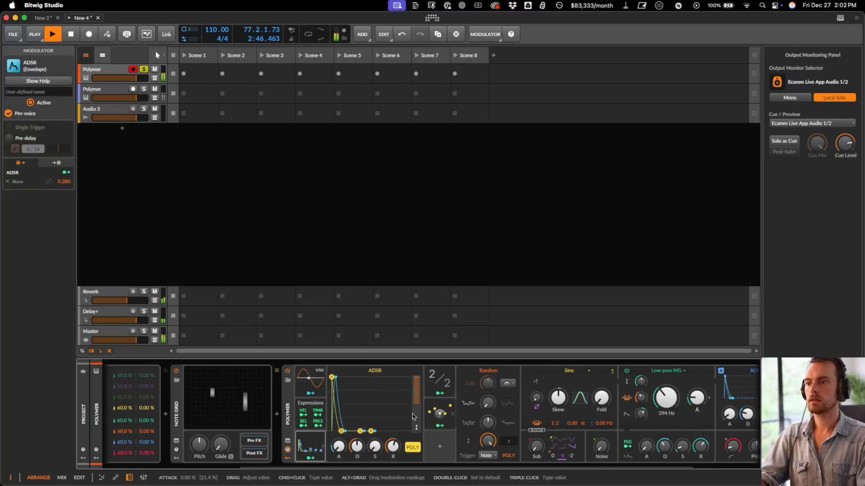
# - Duplicate the Random modulator and map the copy to the filter envelope's Attack at about 0.930
pyautogui.click(440, 413)
pyautogui.press('super+d')
pyautogui.click(472, 427)
pyautogui.hscroll(3, 472, 428)
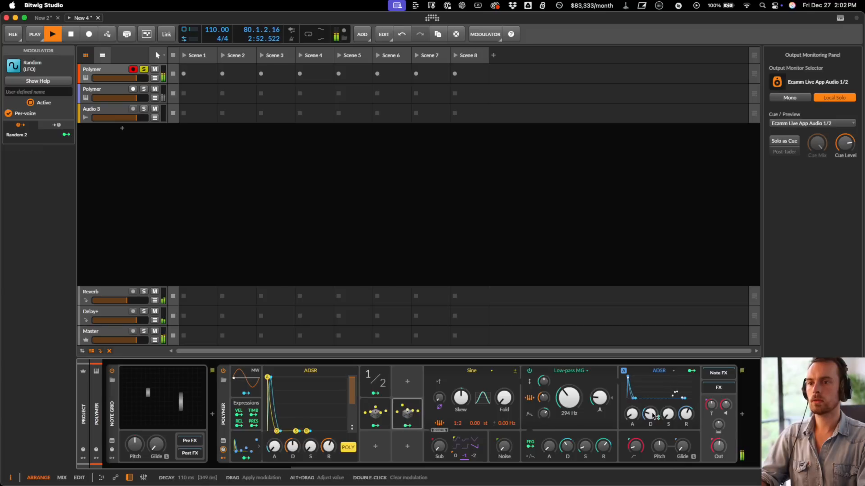
pyautogui.moveTo(549, 453); pyautogui.dragTo(548, 452)
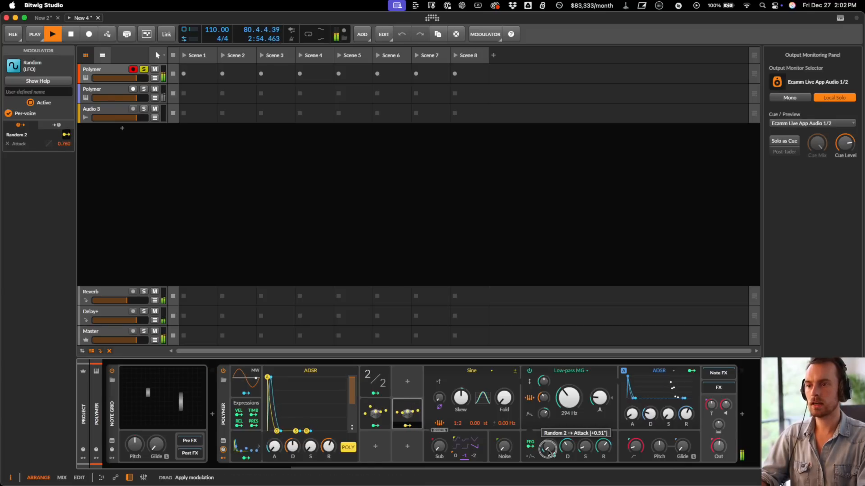
pyautogui.moveTo(549, 453); pyautogui.dragTo(549, 451)
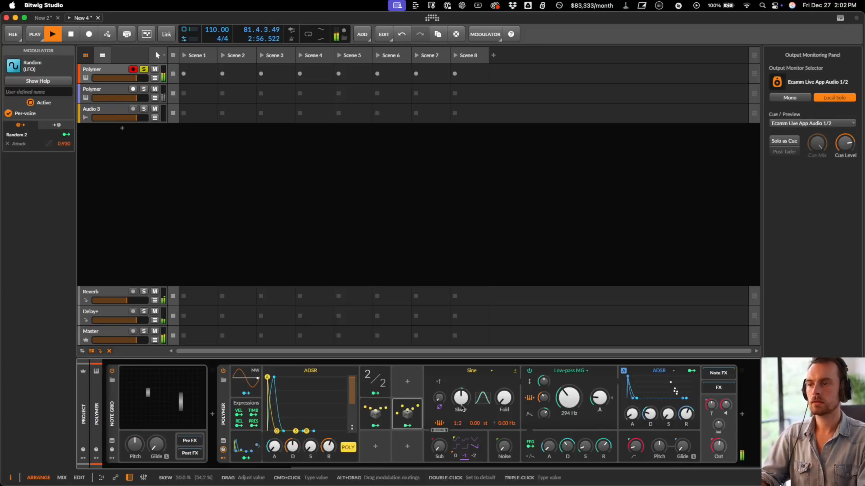
pyautogui.click(407, 426)
# - Duplicate the Random 2 modulator and map the copy to the oscillator's Fold at about 12.72
pyautogui.click(408, 415)
pyautogui.press('super+d')
pyautogui.click(408, 426)
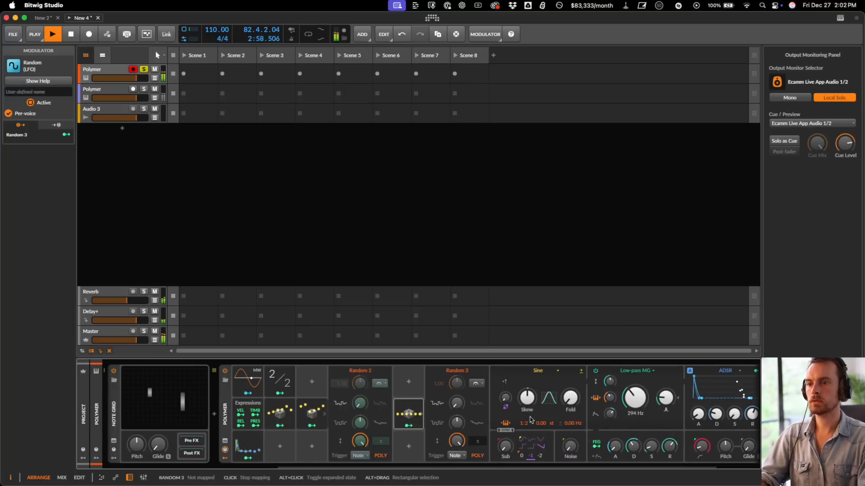
pyautogui.moveTo(572, 398); pyautogui.dragTo(578, 402)
# - Duplicate the Random 3 modulator and map the copy to the amp envelope's Decay at about -0.31
pyautogui.press('super+d')
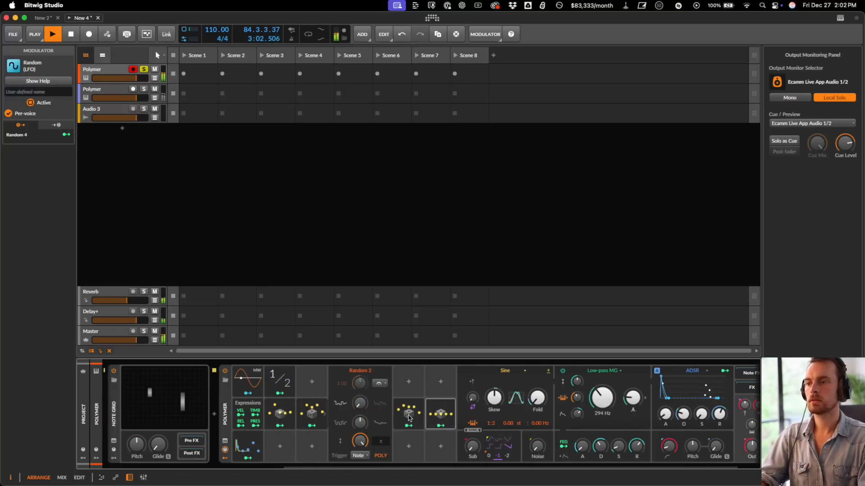
pyautogui.click(435, 428)
pyautogui.moveTo(651, 414); pyautogui.dragTo(651, 417)
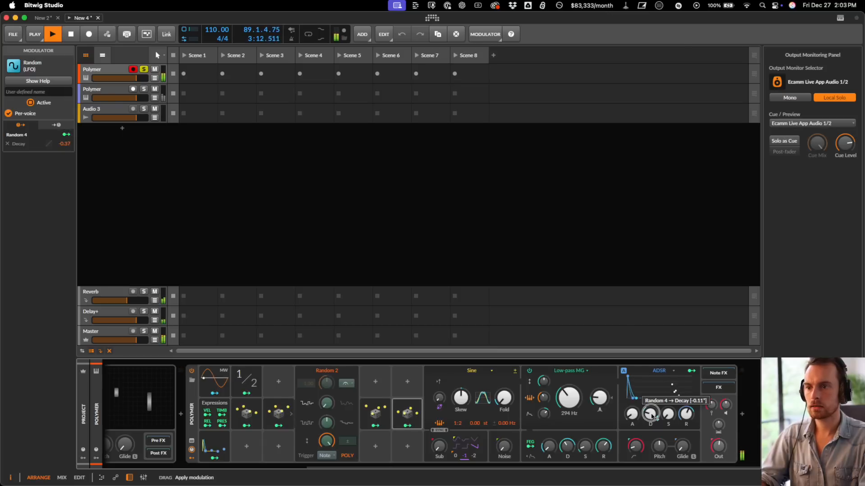
pyautogui.moveTo(651, 417); pyautogui.dragTo(651, 416)
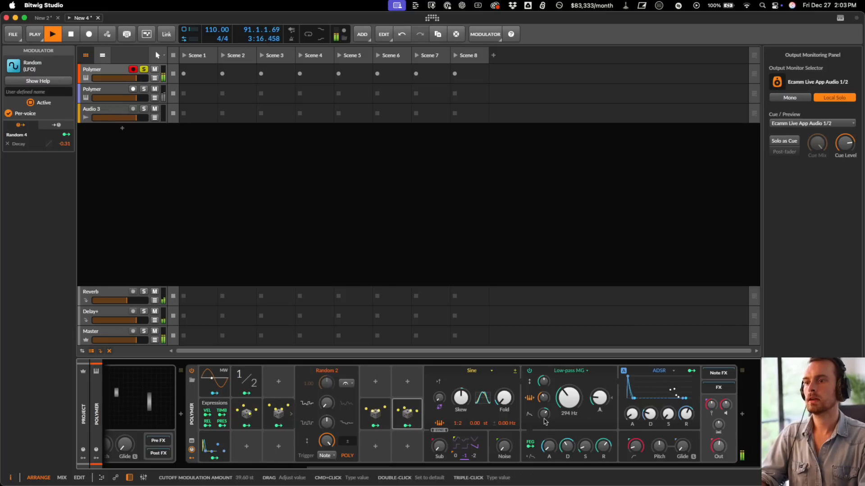
# - Set the filter's cutoff modulation amount from its envelope to about 23.80 st
pyautogui.moveTo(542, 419); pyautogui.dragTo(542, 420)
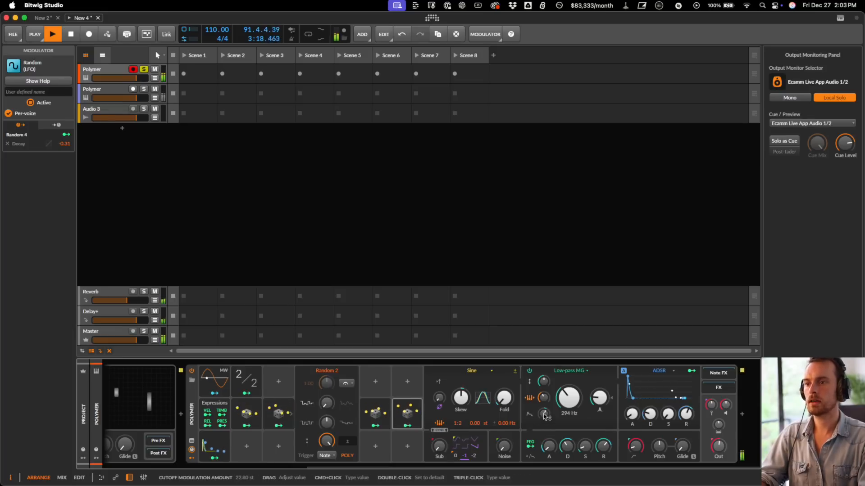
pyautogui.click(545, 406)
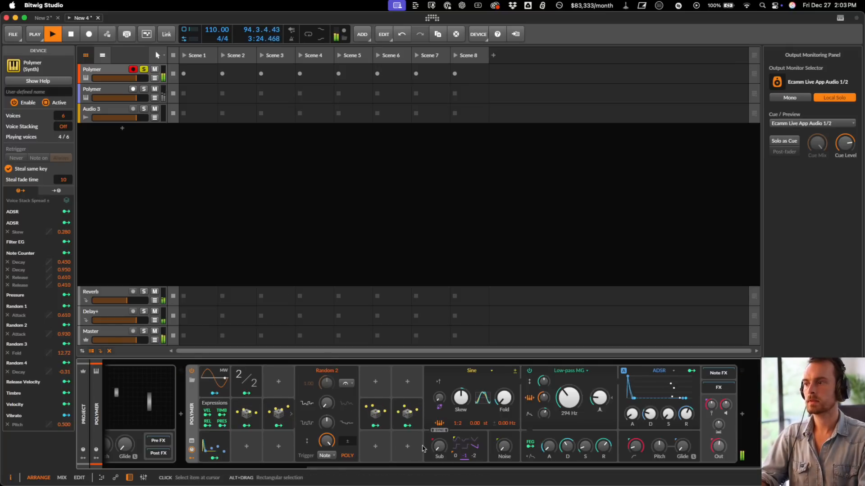
# - Add a second ADSR modulator to the first Polymer with its Attack at minimum and its Sustain at 0 %
pyautogui.click(407, 447)
pyautogui.write('adsr')
pyautogui.press('Return')
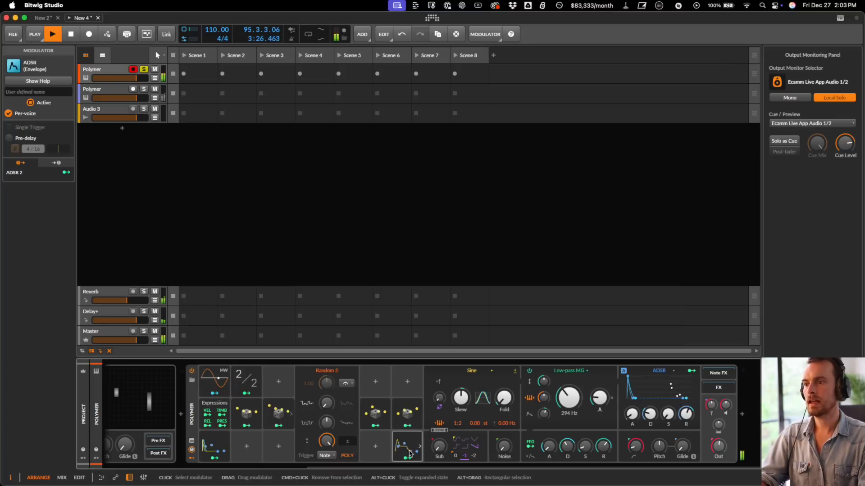
pyautogui.moveTo(371, 447); pyautogui.dragTo(371, 473)
pyautogui.moveTo(407, 448); pyautogui.dragTo(407, 477)
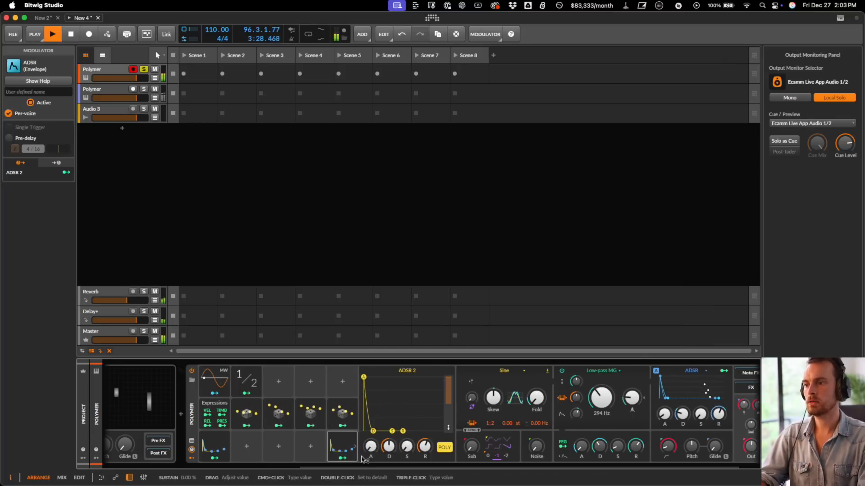
# - Map ADSR 2 to the Oscs/Noise mix at about 0.410 and map Velocity to the ADSR 2 Amount at 1.000
pyautogui.click(352, 458)
pyautogui.moveTo(537, 448); pyautogui.dragTo(538, 451)
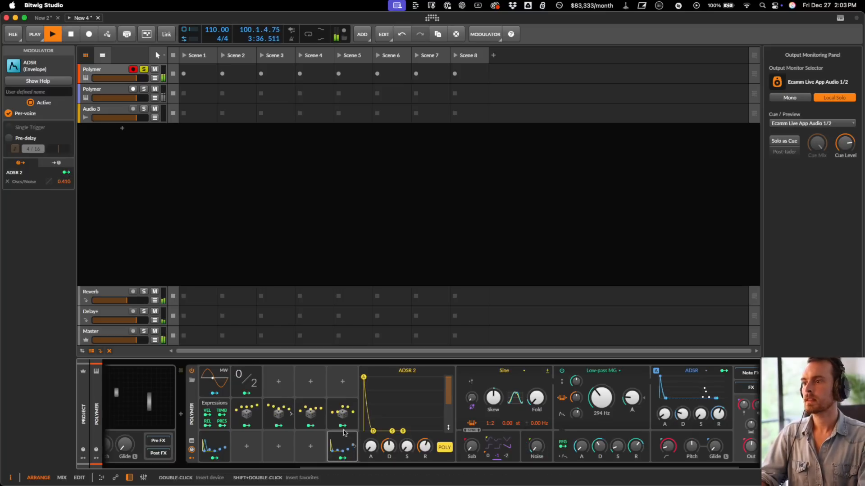
pyautogui.moveTo(448, 407); pyautogui.dragTo(450, 400)
pyautogui.click(210, 412)
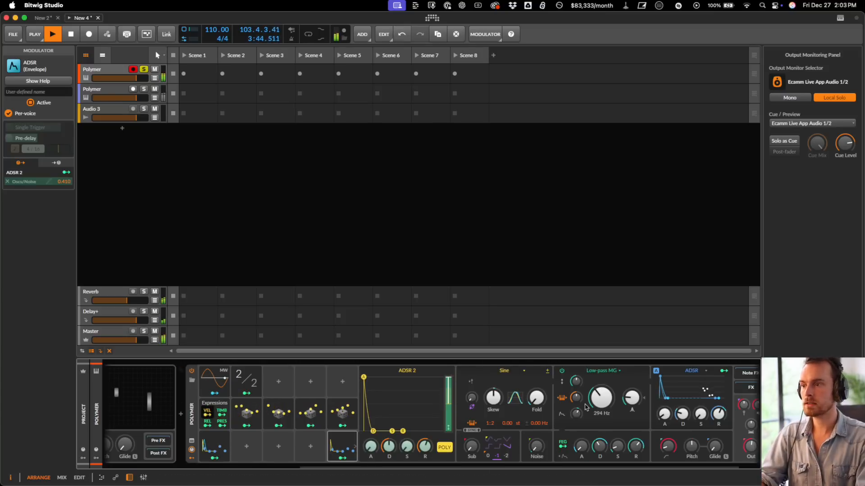
# - Insert a Randomize note effect between Stepwise and Note Grid, restart playback, and set its Velocity random amount to about 23 %
pyautogui.hscroll(-5, 401, 407)
pyautogui.click(364, 414)
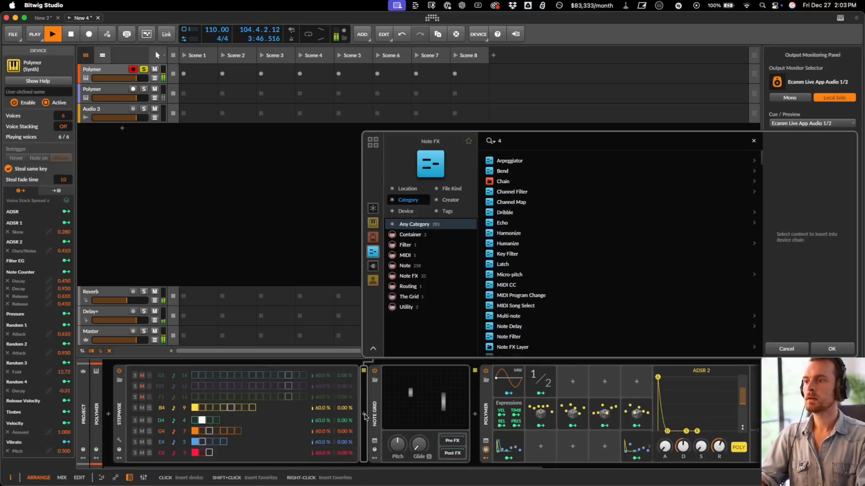
pyautogui.write('4qn')
pyautogui.write('ran')
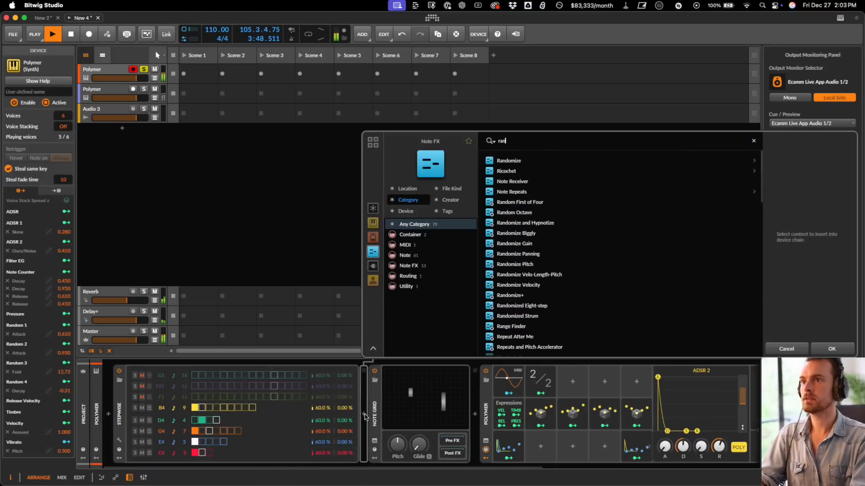
pyautogui.press('Return')
pyautogui.press('space')
pyautogui.moveTo(432, 387); pyautogui.dragTo(436, 390)
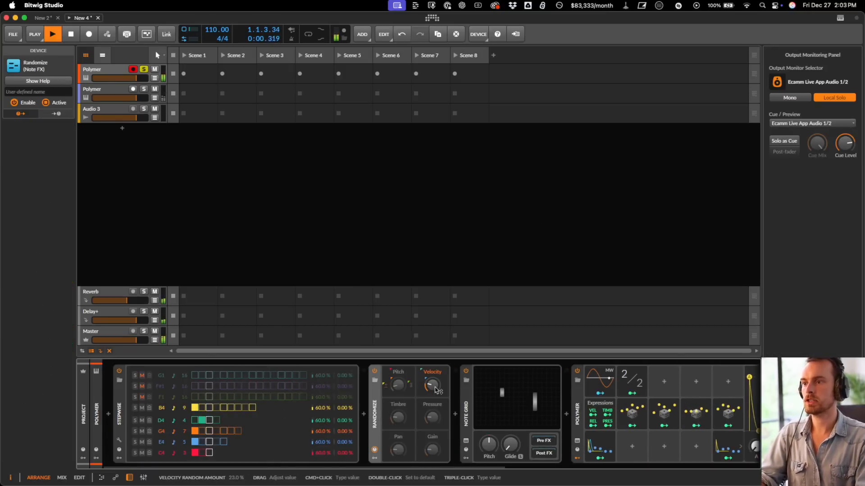
# - On the first Polymer, open ADSR 1 and map Velocity to its Amount at about 81 %
pyautogui.hscroll(5, 436, 390)
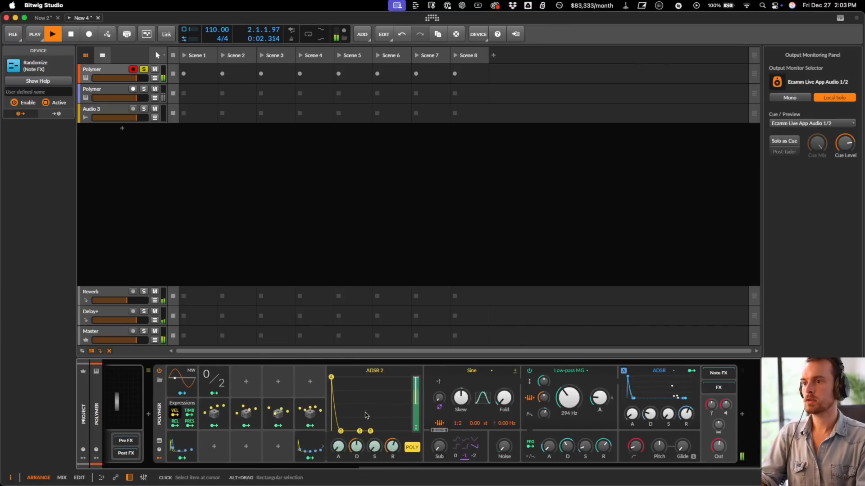
pyautogui.hscroll(5, 626, 421)
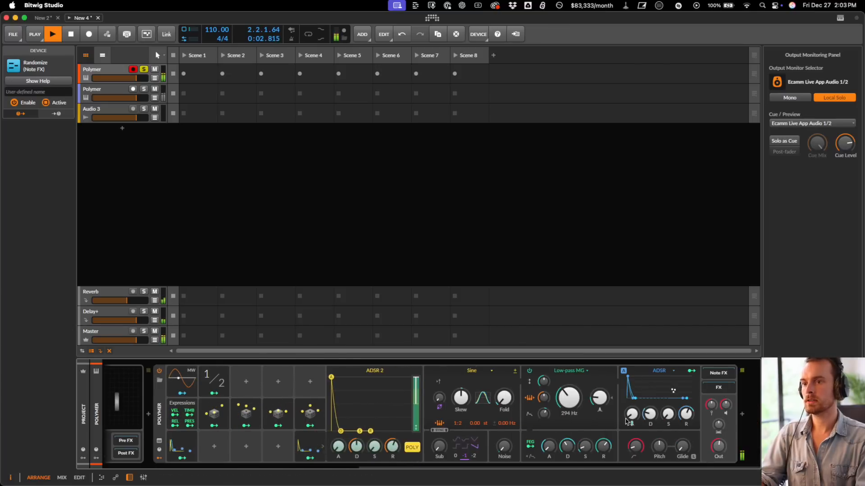
pyautogui.click(194, 446)
pyautogui.click(285, 398)
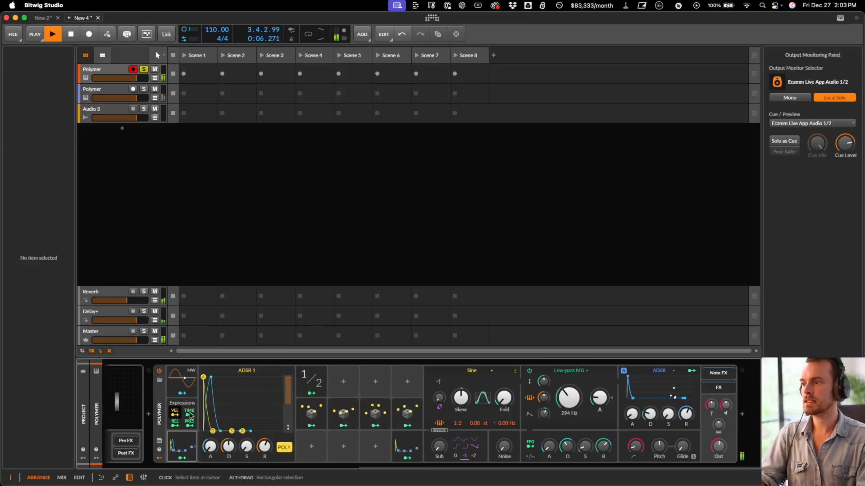
pyautogui.moveTo(287, 380); pyautogui.dragTo(286, 389)
pyautogui.click(175, 414)
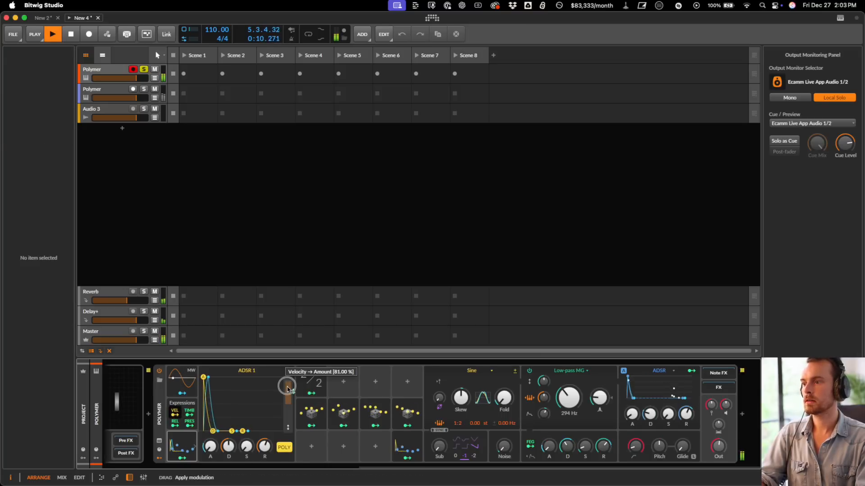
pyautogui.moveTo(288, 388); pyautogui.dragTo(286, 385)
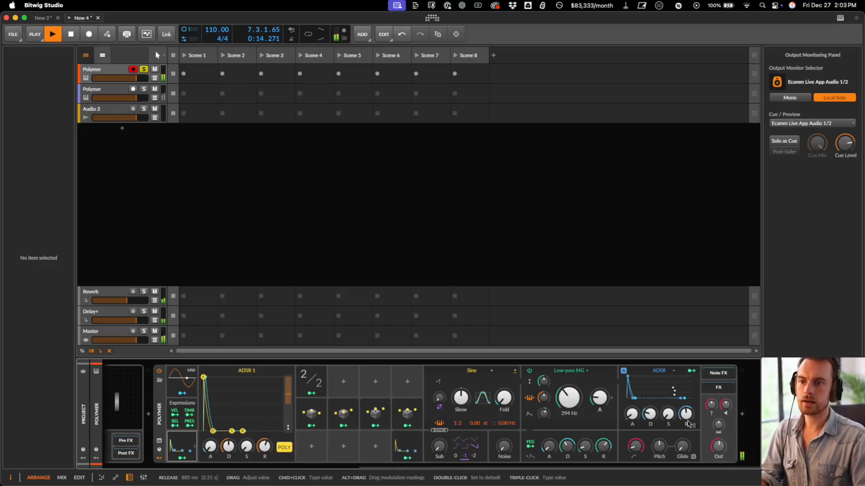
pyautogui.moveTo(603, 452); pyautogui.dragTo(605, 453)
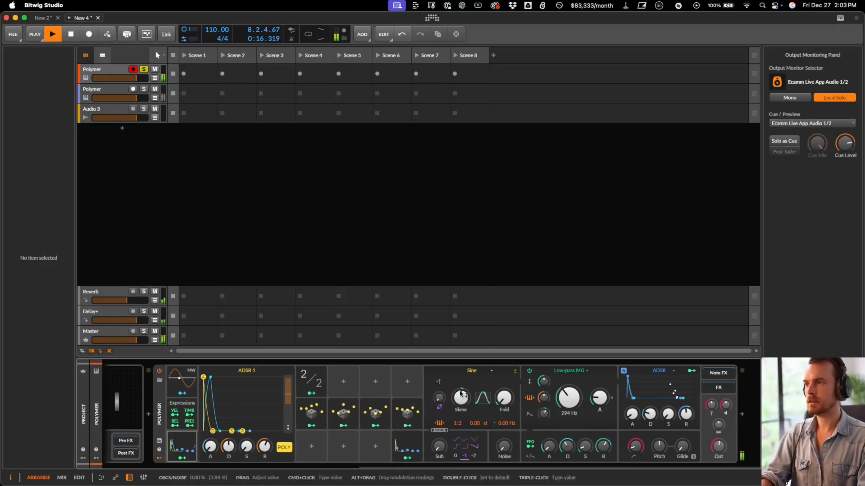
# - Unsolo the first Polymer track and reduce Random 6's modulation of Fold on the second Polymer to about 6.96
pyautogui.click(144, 70)
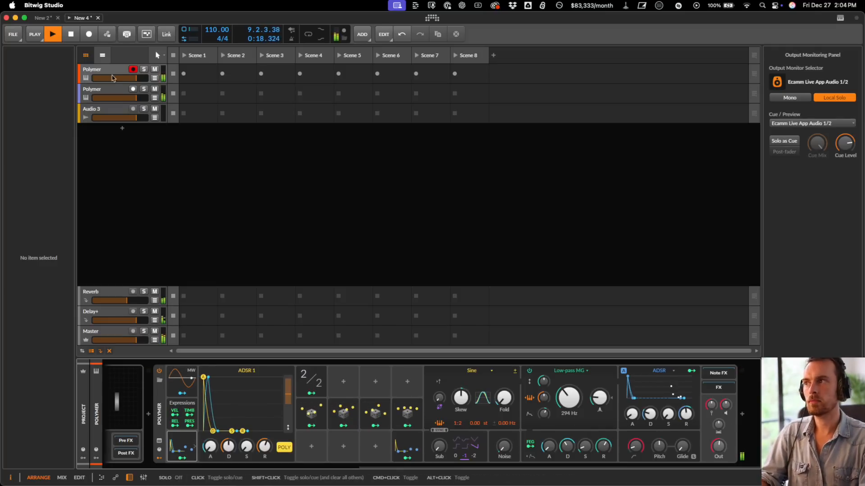
pyautogui.click(135, 94)
pyautogui.moveTo(587, 449); pyautogui.dragTo(587, 453)
pyautogui.hscroll(5, 588, 452)
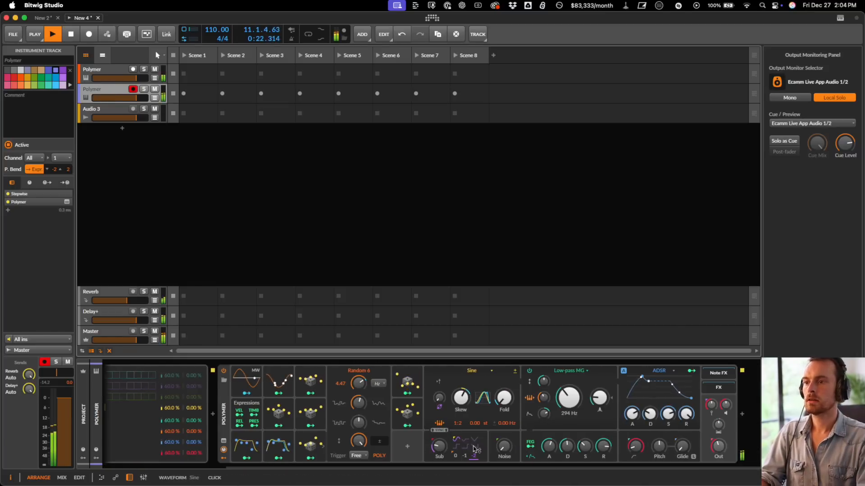
pyautogui.rightClick(502, 400)
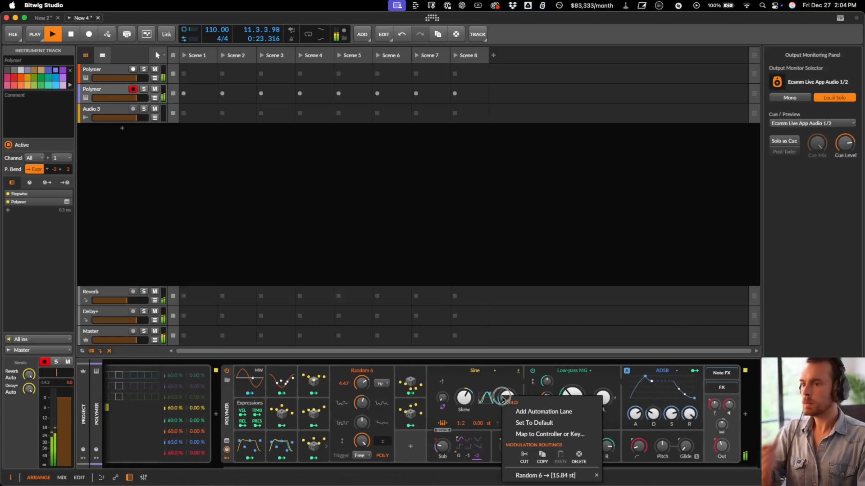
pyautogui.click(539, 474)
pyautogui.moveTo(510, 401); pyautogui.dragTo(509, 394)
# - Set the second Polymer's output level to about -19.3 dB and stop playback
pyautogui.click(725, 447)
pyautogui.moveTo(725, 447); pyautogui.dragTo(726, 448)
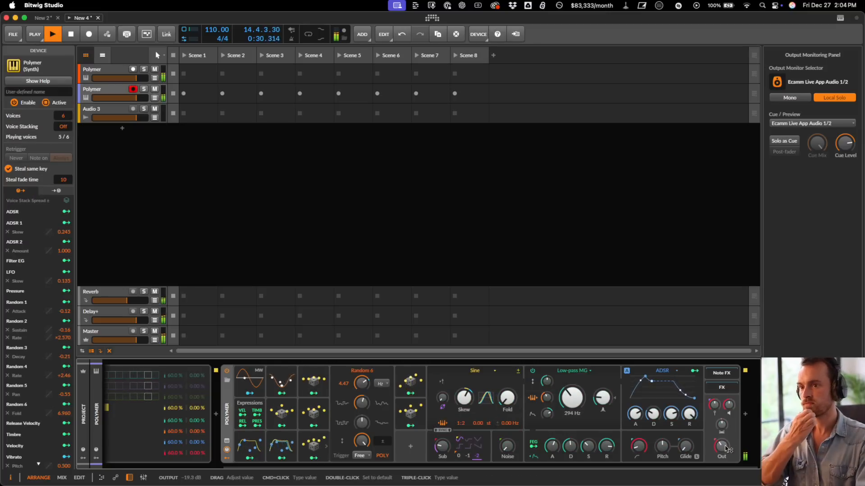
pyautogui.hscroll(-5, 315, 386)
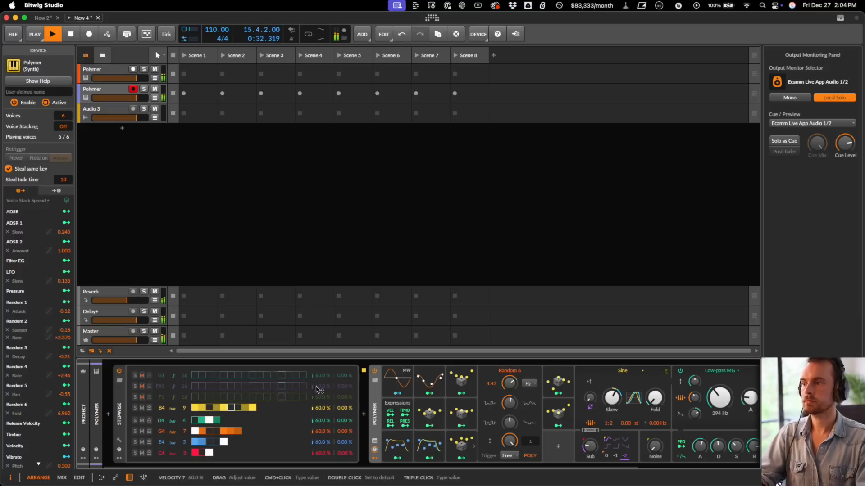
pyautogui.press('space')
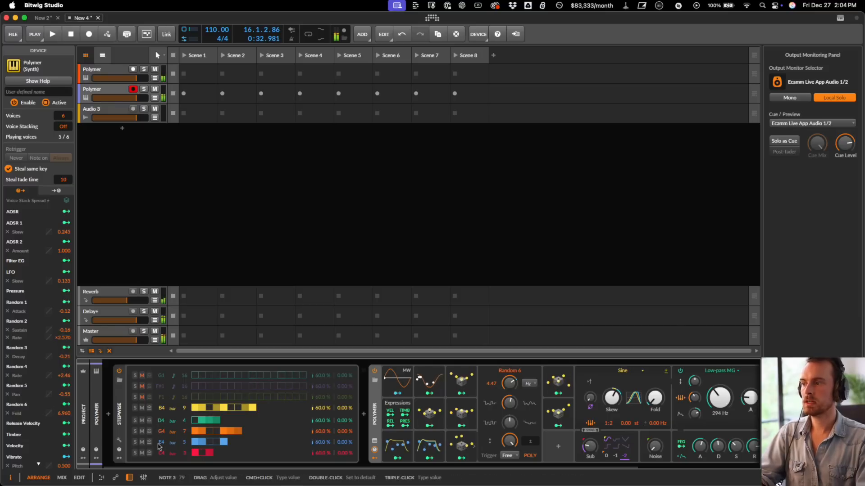
# - Add a Button modulator at project level and switch it on
pyautogui.click(83, 459)
pyautogui.click(97, 381)
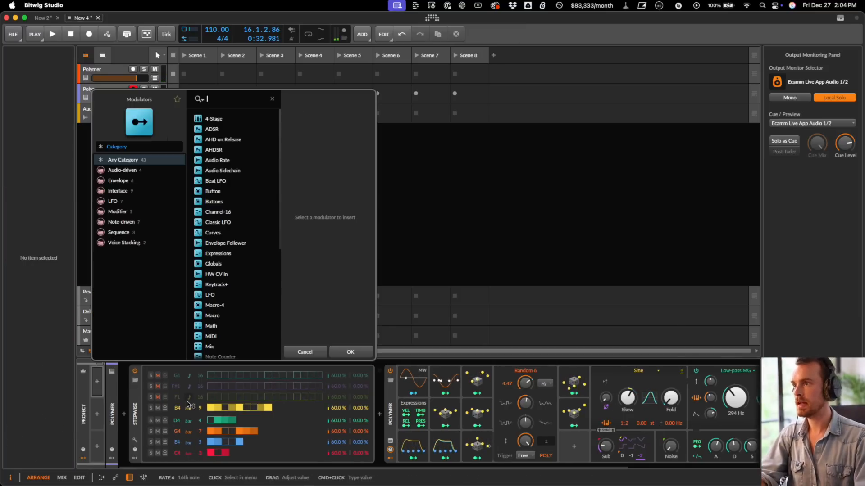
pyautogui.write('but')
pyautogui.press('Return')
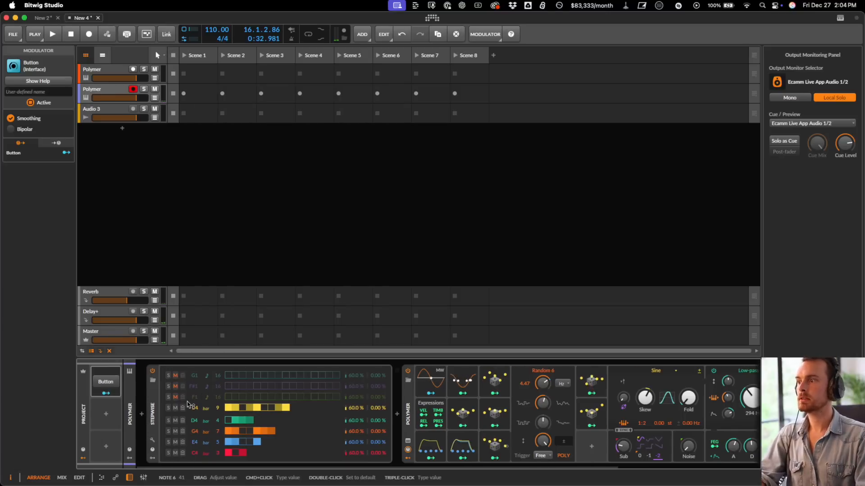
pyautogui.click(106, 382)
# - Map the Button to Note 1 of the second track's Stepwise with an amount of 4.000
pyautogui.click(106, 393)
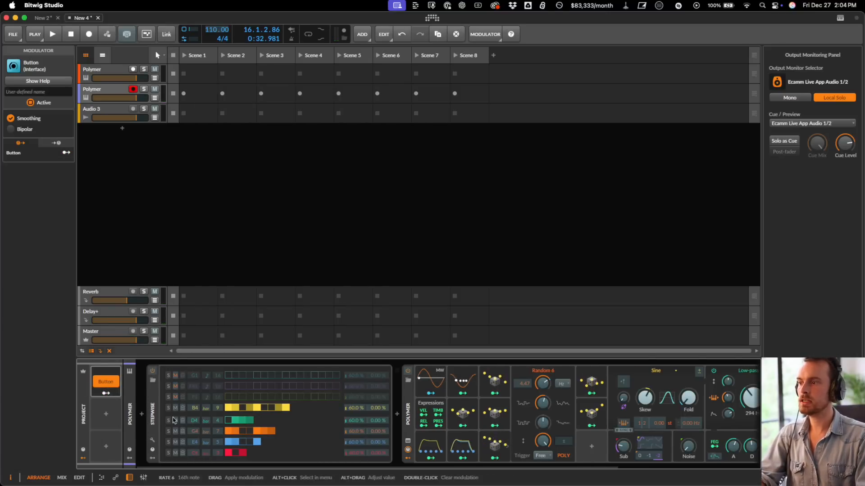
pyautogui.click(195, 456)
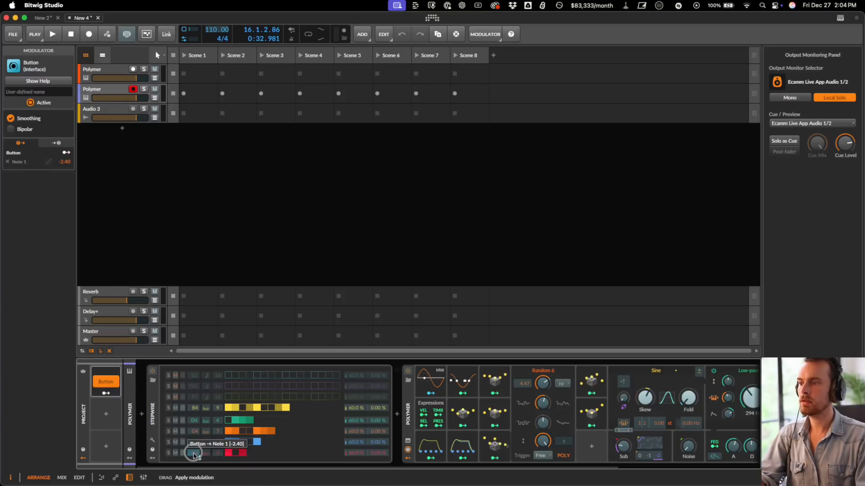
pyautogui.moveTo(194, 456); pyautogui.dragTo(196, 457)
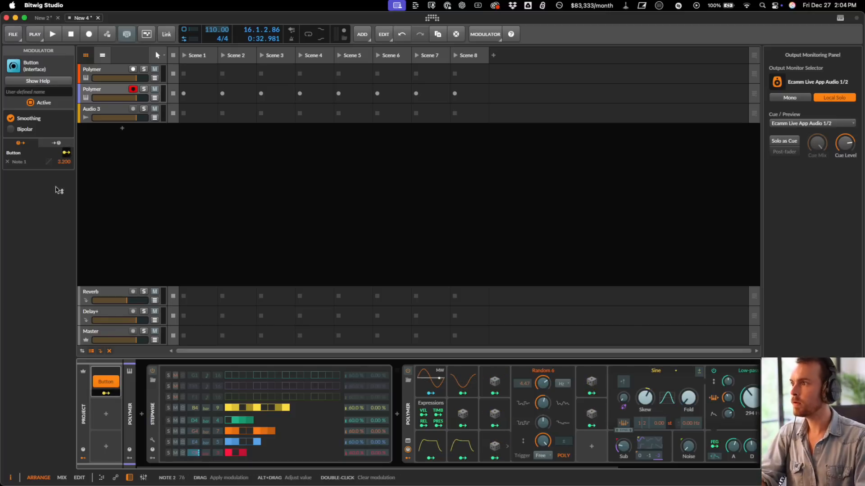
pyautogui.doubleClick(68, 162)
pyautogui.write('4')
pyautogui.press('Return')
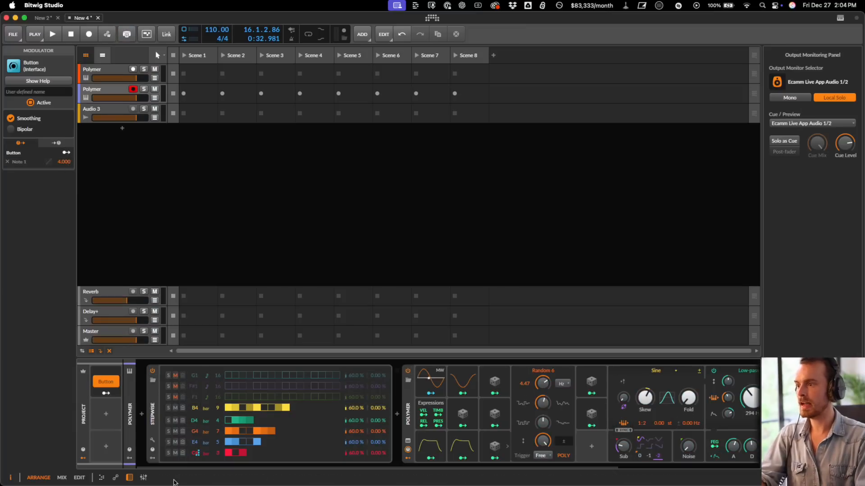
# - Try mapping the Button to Note 3 of the second track's Stepwise with an amount of 2.000
pyautogui.click(106, 393)
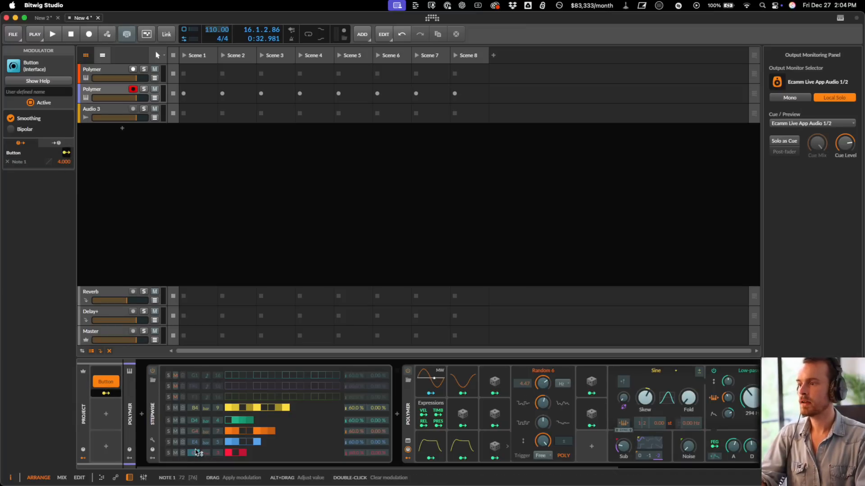
pyautogui.moveTo(196, 434); pyautogui.dragTo(198, 436)
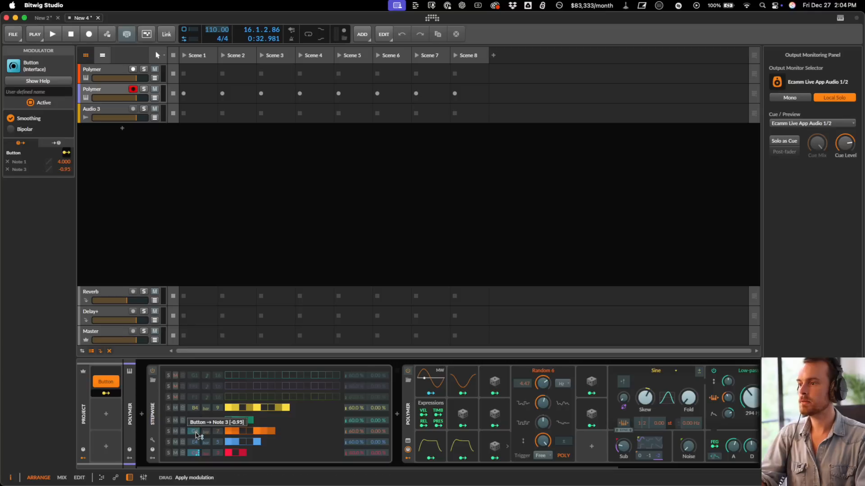
pyautogui.doubleClick(67, 171)
pyautogui.write('-1.00')
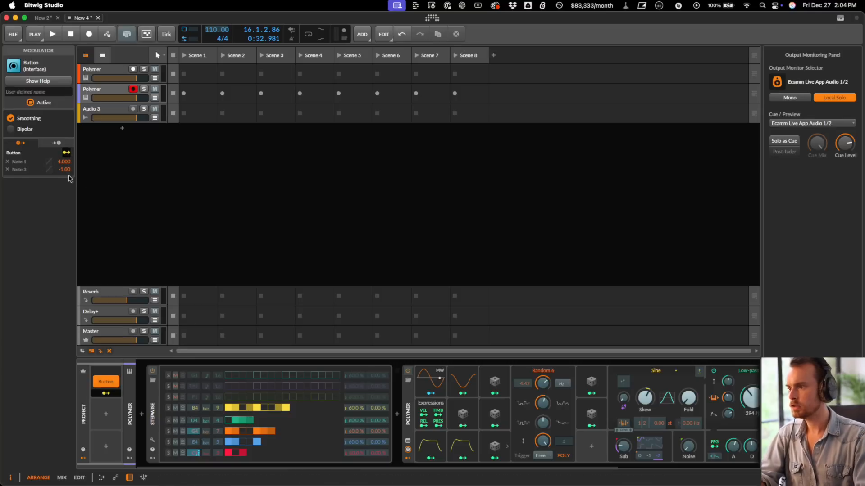
pyautogui.doubleClick(66, 170)
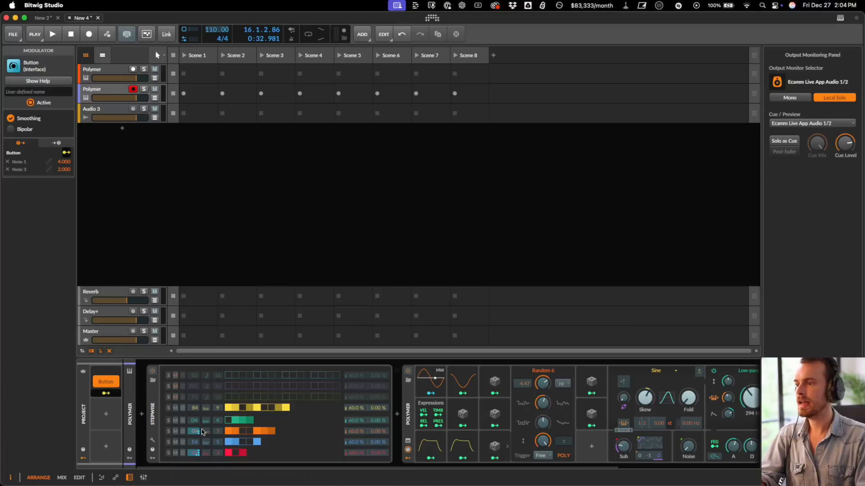
# - Map the Button to Note 4 of the second track's Stepwise with an amount of -2.00
pyautogui.moveTo(195, 419); pyautogui.dragTo(197, 422)
pyautogui.doubleClick(66, 177)
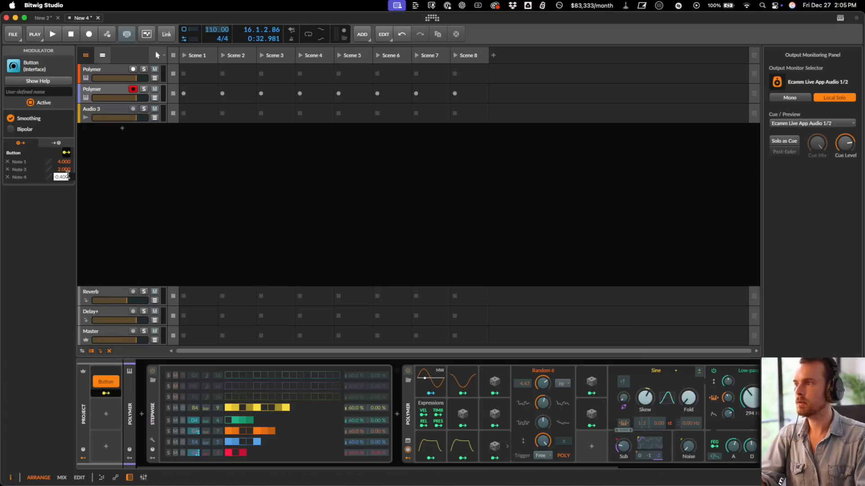
pyautogui.write('-2')
pyautogui.press('Return')
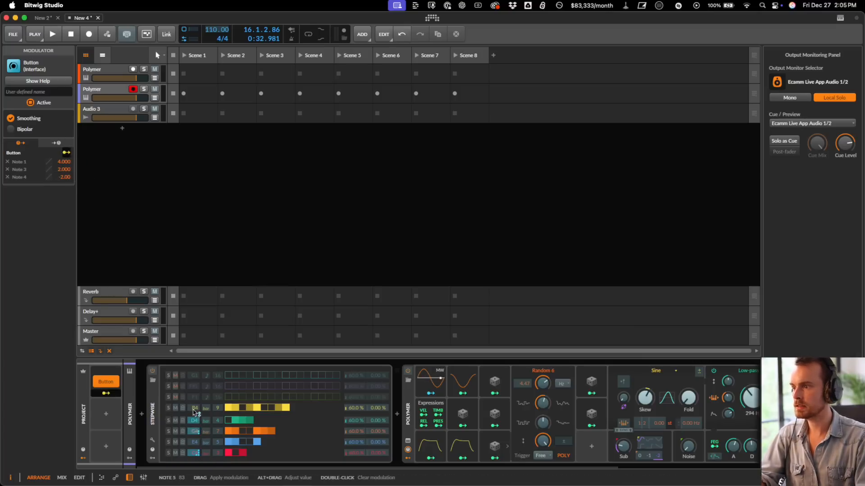
# - Remove the Button's mapping to Note 3 and map it to Note 5 with an amount of -2.00
pyautogui.doubleClick(193, 433)
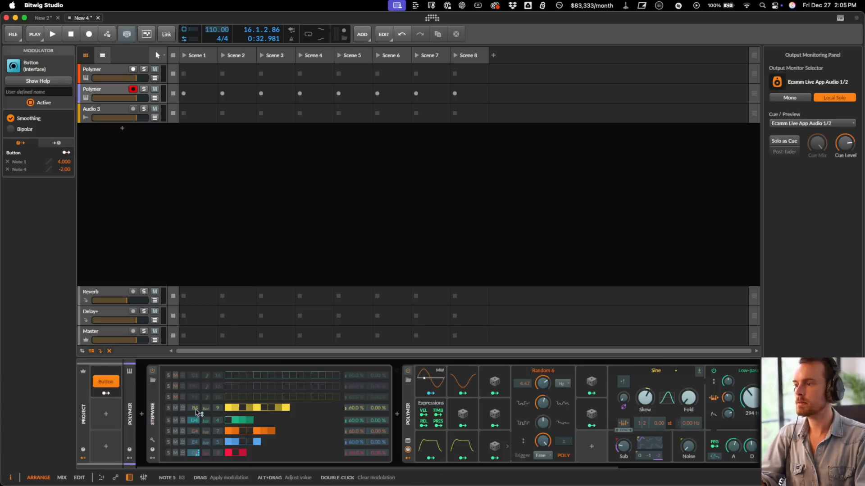
pyautogui.click(195, 411)
pyautogui.moveTo(194, 411); pyautogui.dragTo(194, 414)
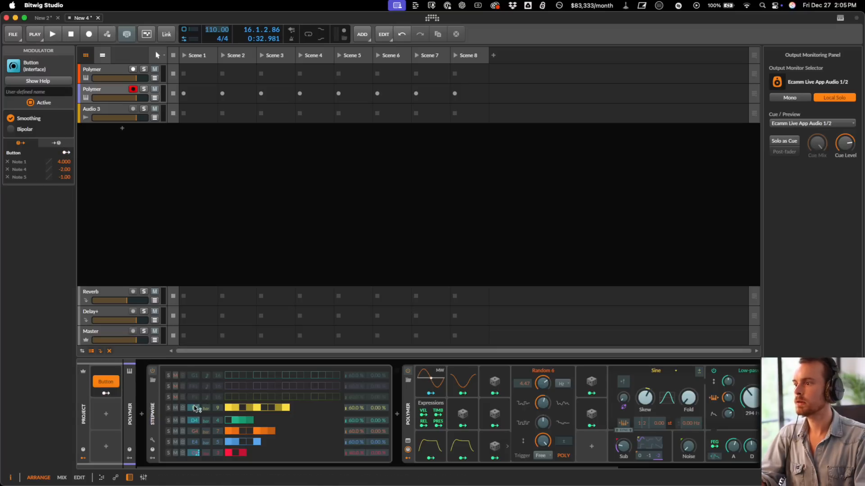
pyautogui.doubleClick(63, 177)
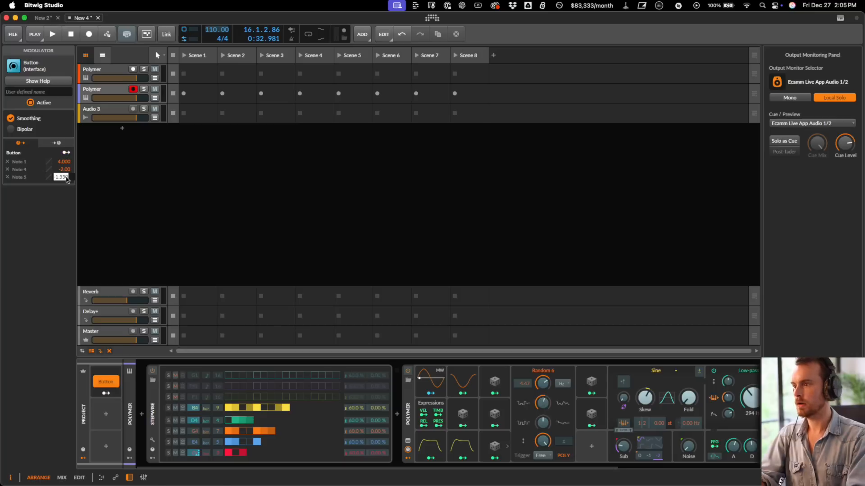
pyautogui.click(67, 152)
# - Solo the second Polymer track, start playback and switch the Button off to compare the chords
pyautogui.click(143, 89)
pyautogui.press('space')
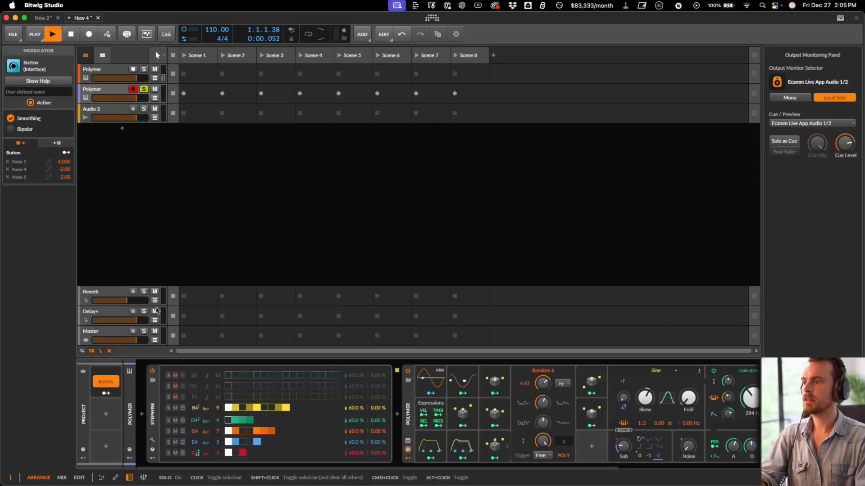
pyautogui.click(113, 384)
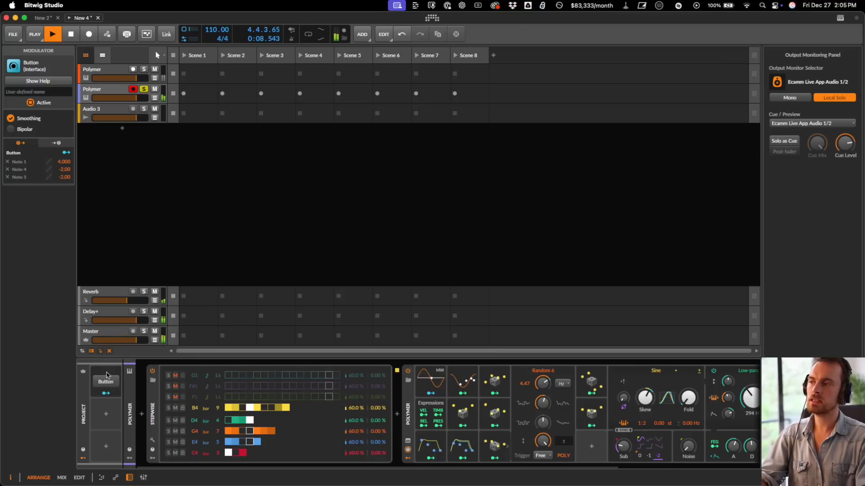
# - Stop playback and name the project Button modulator "C - F"
pyautogui.click(107, 373)
pyautogui.press('space')
pyautogui.click(34, 92)
pyautogui.write('C - F')
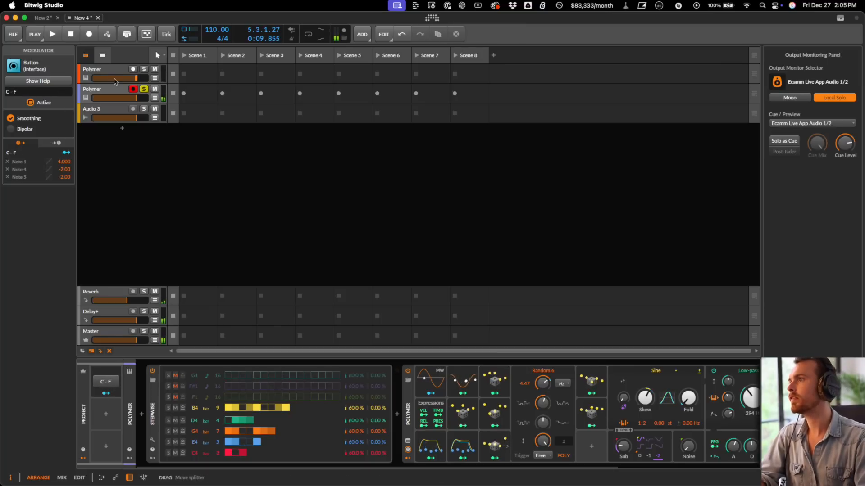
# - Compare the Stepwise notes of both Polymer tracks and check which notes the C - F Button modulates on the second track
pyautogui.click(102, 70)
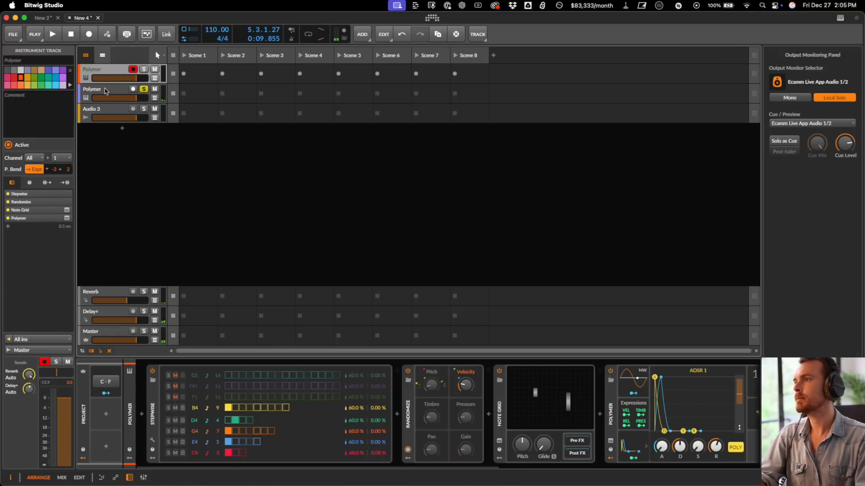
pyautogui.click(105, 92)
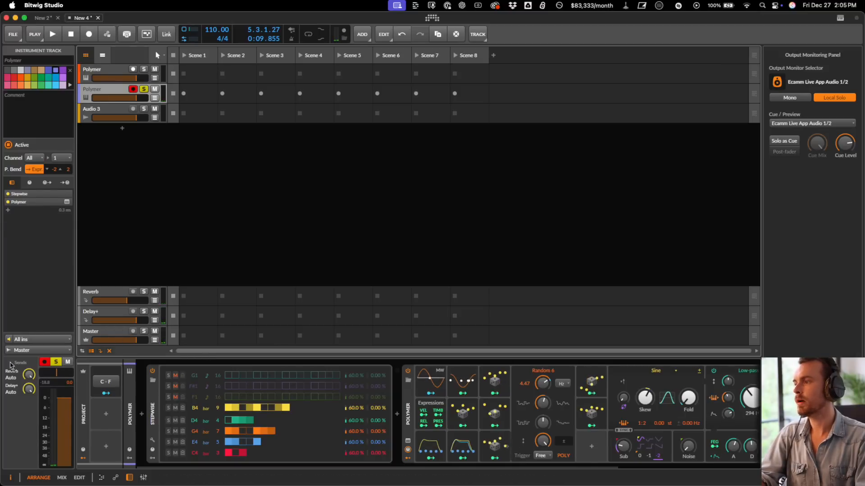
pyautogui.click(106, 393)
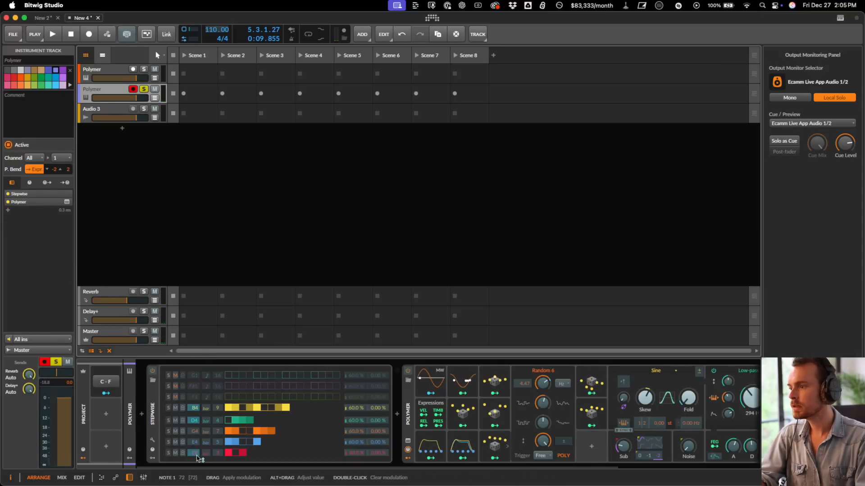
pyautogui.click(100, 375)
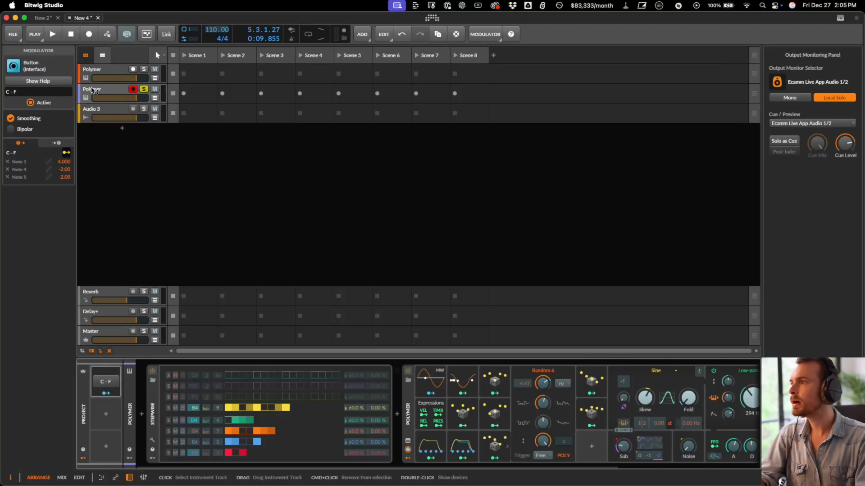
# - Map the C - F Button to Note 1, Note 5 and Note 4 of the first track's Stepwise
pyautogui.click(108, 73)
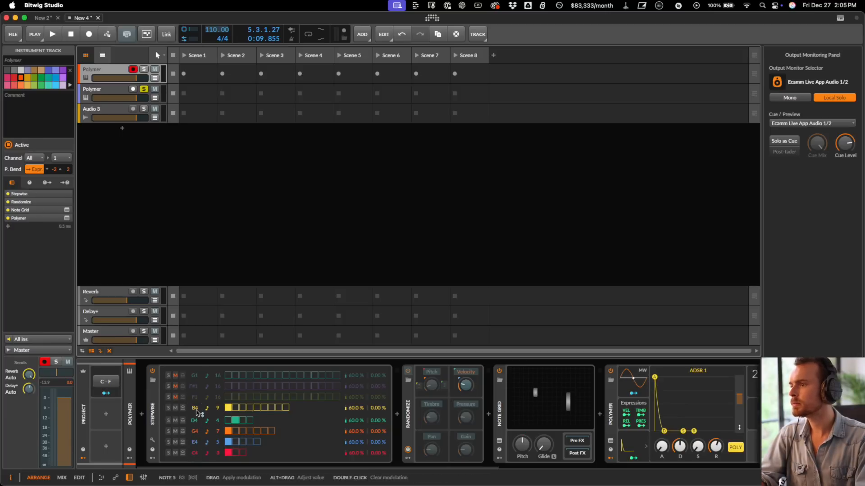
pyautogui.click(92, 89)
pyautogui.click(106, 382)
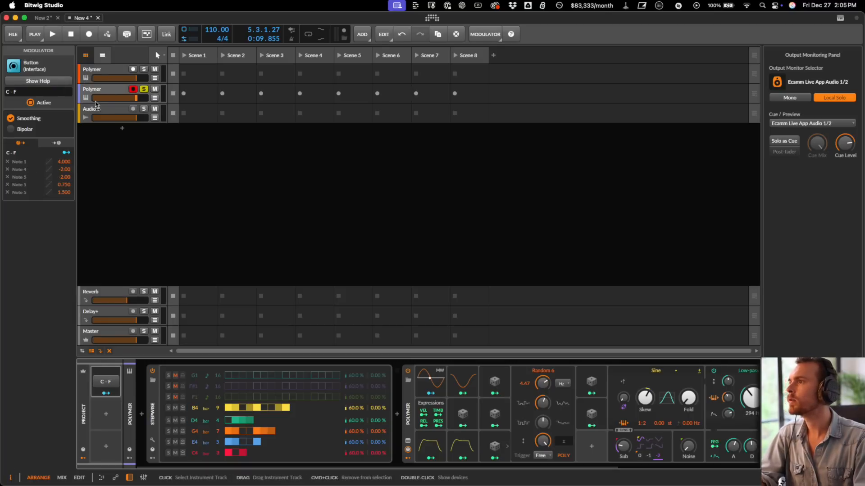
pyautogui.click(92, 70)
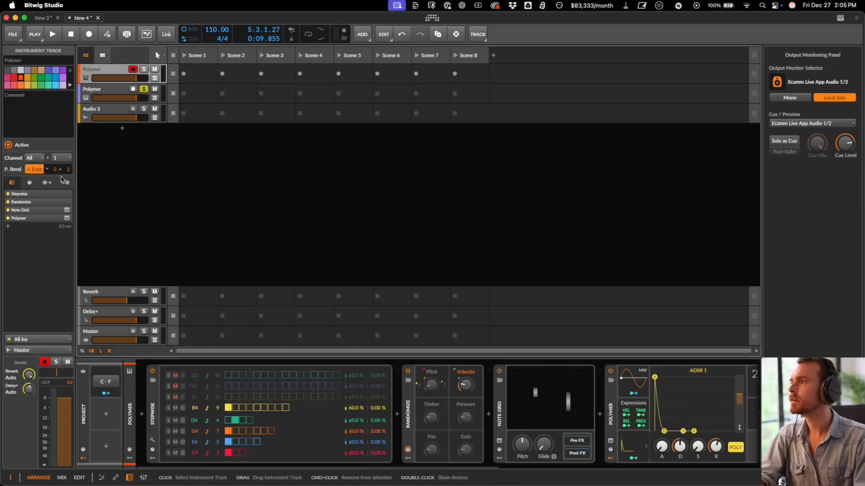
pyautogui.click(105, 382)
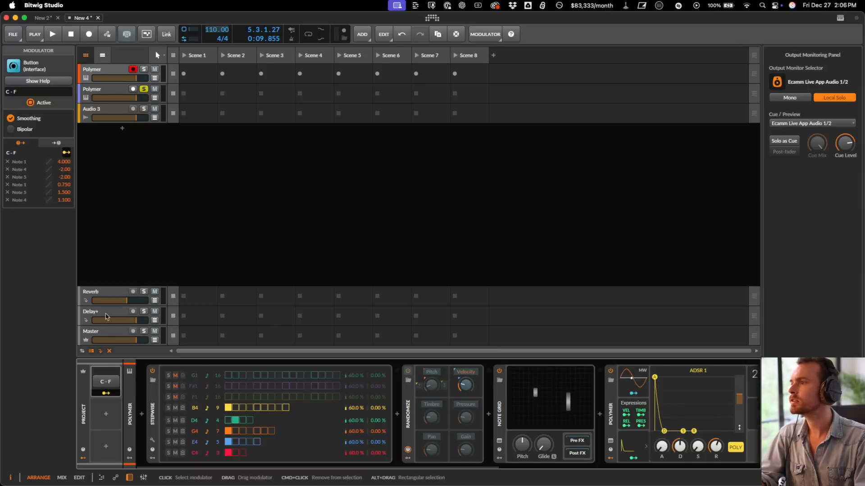
# - Set the Button's first-track mapping amounts to 4.000 for Note 1 and -2.00 for Note 5 and Note 4
pyautogui.doubleClick(64, 184)
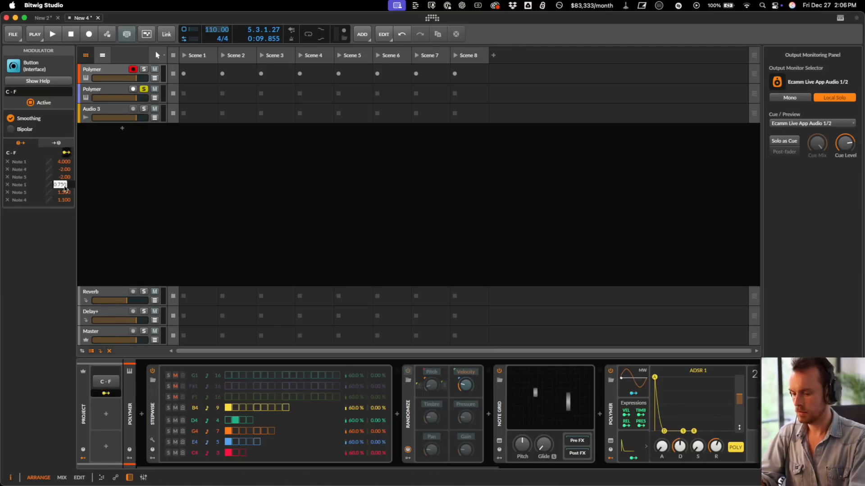
pyautogui.doubleClick(66, 193)
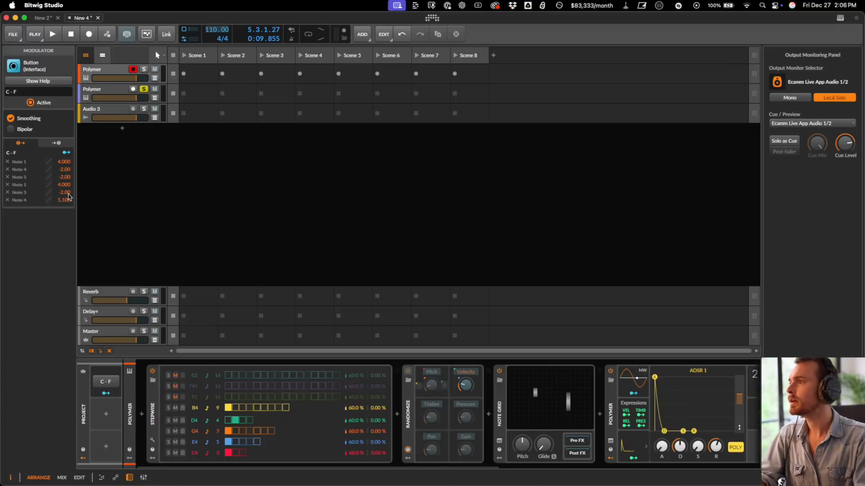
pyautogui.doubleClick(67, 200)
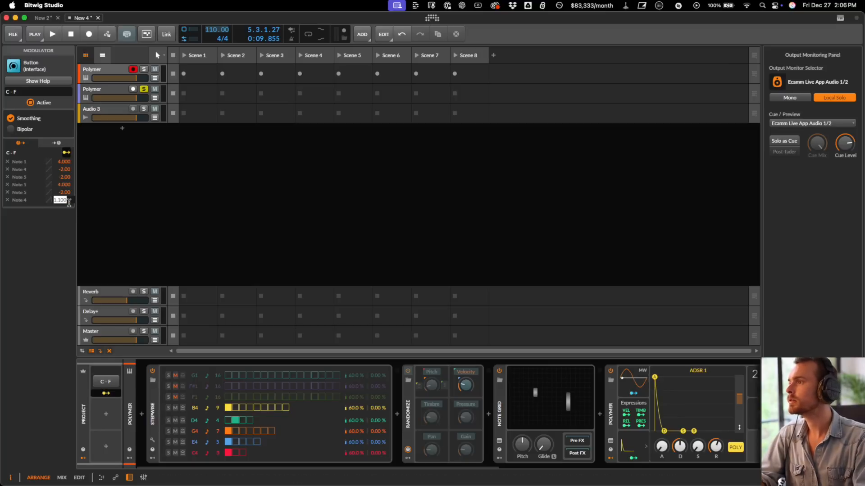
# - Play both tracks together, switch the C - F Button on and off to compare the chords, and stop playback
pyautogui.press('space')
pyautogui.click(105, 382)
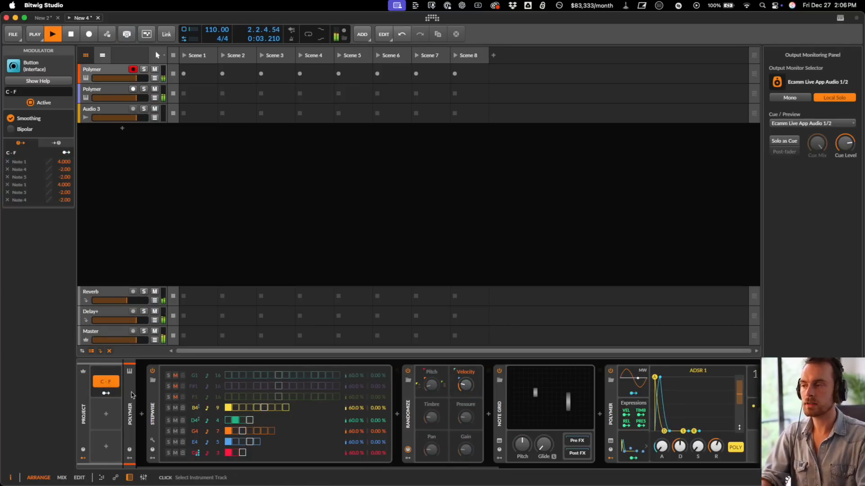
pyautogui.click(106, 382)
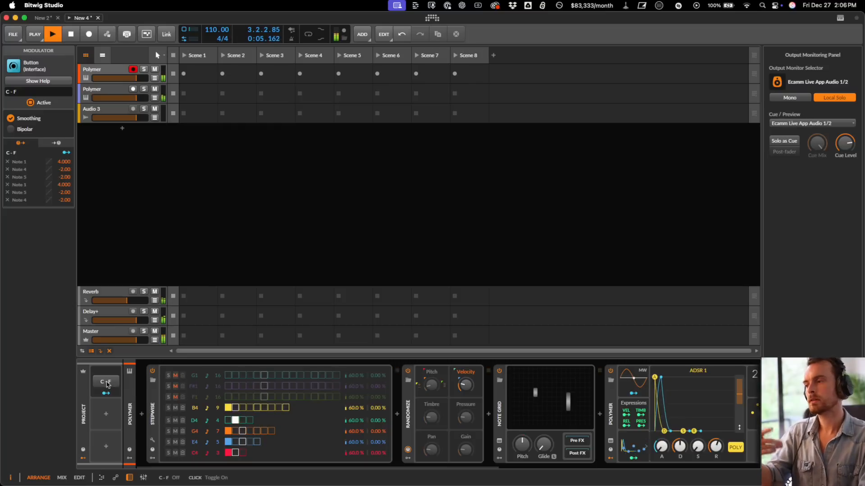
pyautogui.press('space')
# - Add a Steps modulator at project level below the C - F Button
pyautogui.click(106, 415)
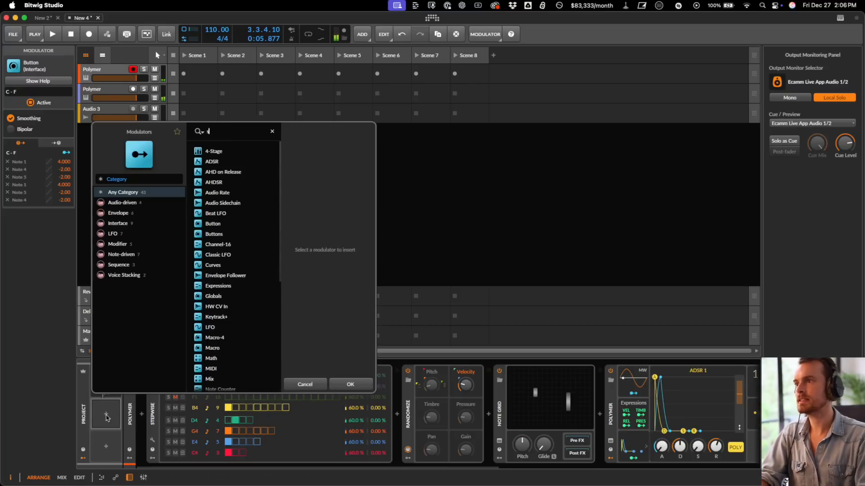
pyautogui.write('st')
pyautogui.press('Down')
pyautogui.press('Return')
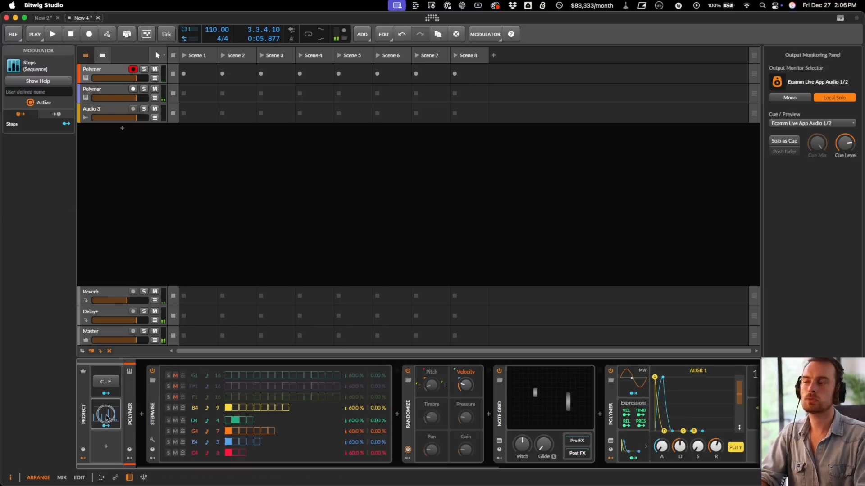
# - Clear the Steps modulator's pattern and set it to 2 steps with a bar timebase
pyautogui.click(106, 415)
pyautogui.click(226, 427)
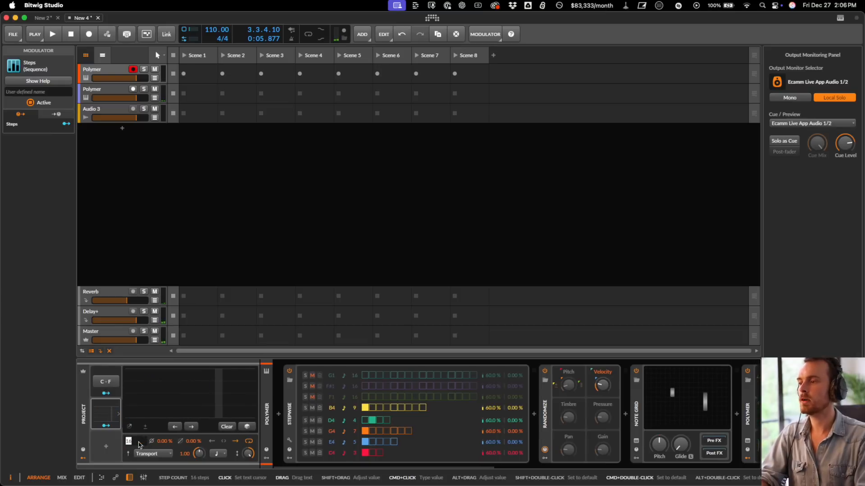
pyautogui.moveTo(135, 441); pyautogui.dragTo(139, 445)
pyautogui.click(219, 454)
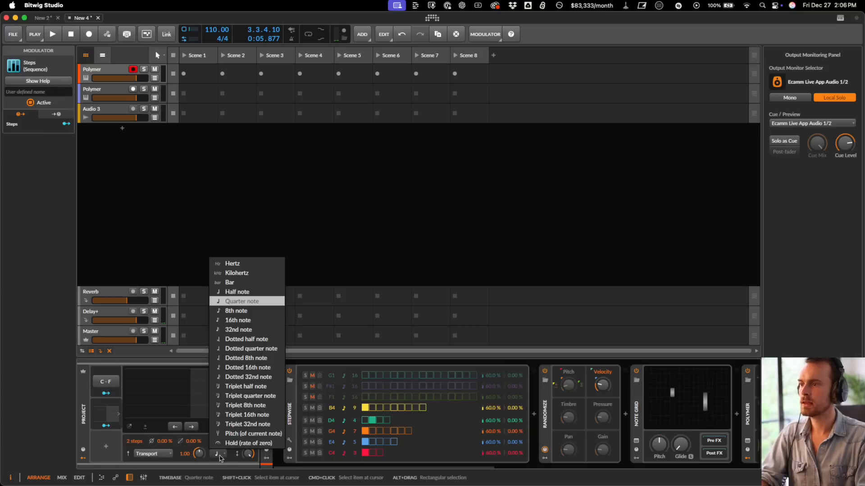
pyautogui.click(232, 290)
# - Raise the second step to full height and map the Steps modulator to the C - F Button with an amount of 1.000
pyautogui.click(108, 427)
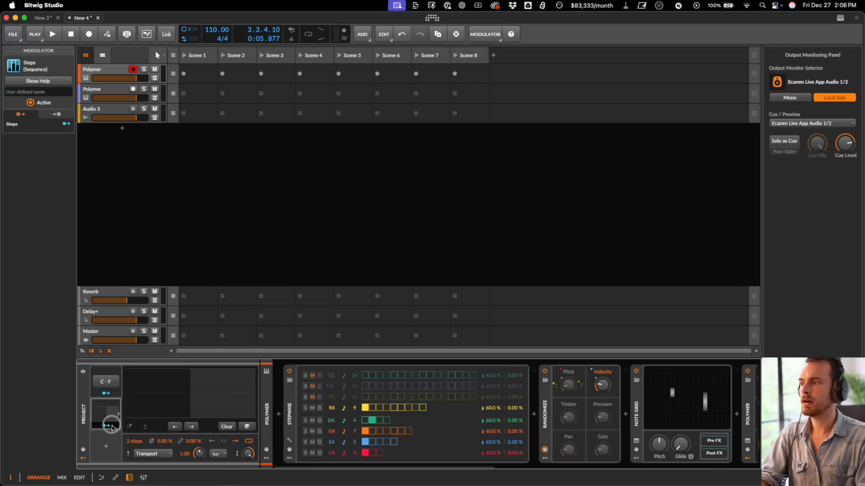
pyautogui.moveTo(235, 389); pyautogui.dragTo(233, 284)
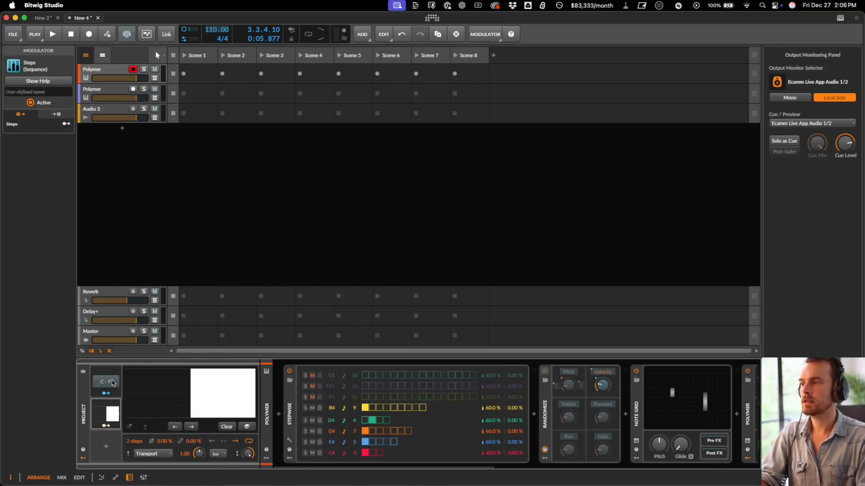
pyautogui.moveTo(109, 384); pyautogui.dragTo(109, 345)
# - Set the Steps modulator's rate to 4.00 bars during playback, listen to the chord changes and stop
pyautogui.press('space')
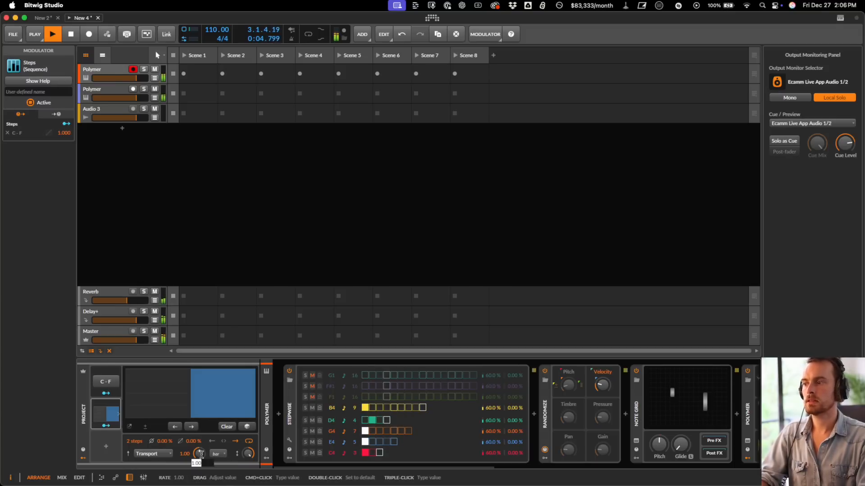
pyautogui.scroll(3, 201, 458)
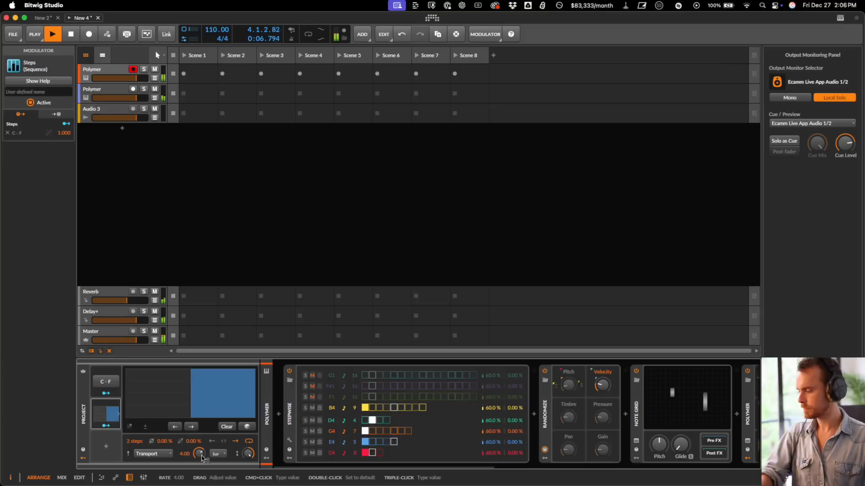
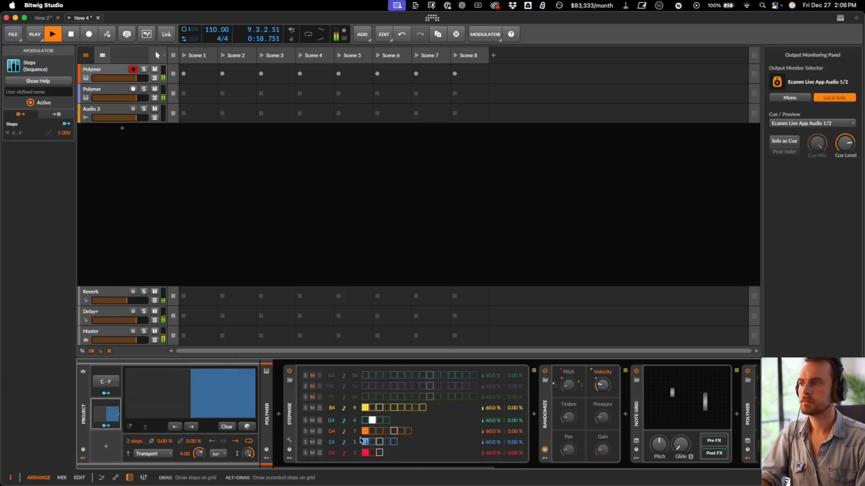
pyautogui.click(110, 90)
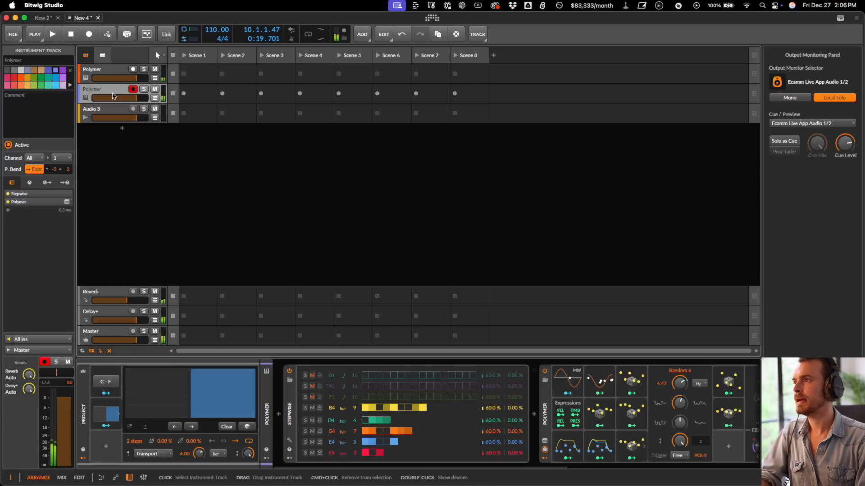
pyautogui.press('super+space')
pyautogui.press('Escape')
# - Set the Button's Note 1 mapping amounts for both tracks to -8.00
pyautogui.click(106, 394)
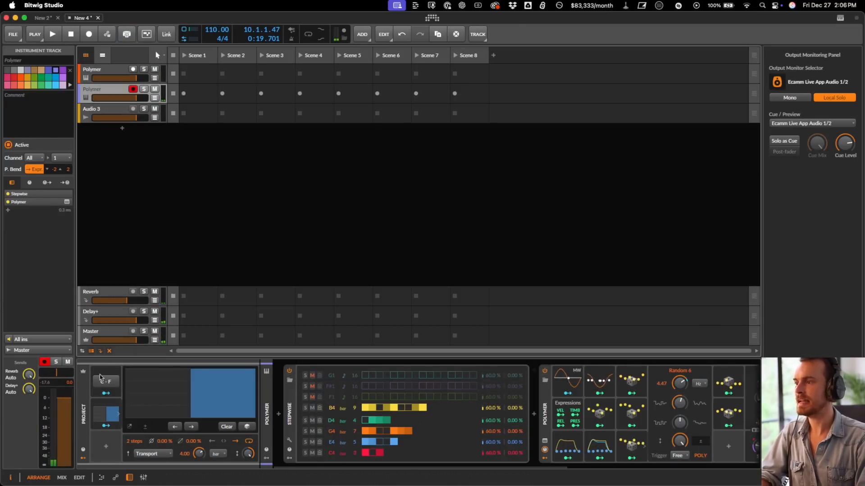
pyautogui.click(108, 406)
pyautogui.doubleClick(63, 162)
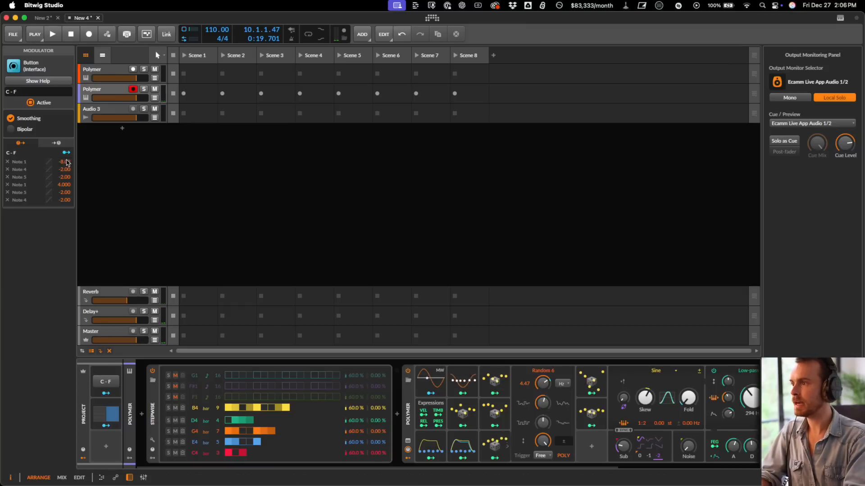
pyautogui.doubleClick(68, 184)
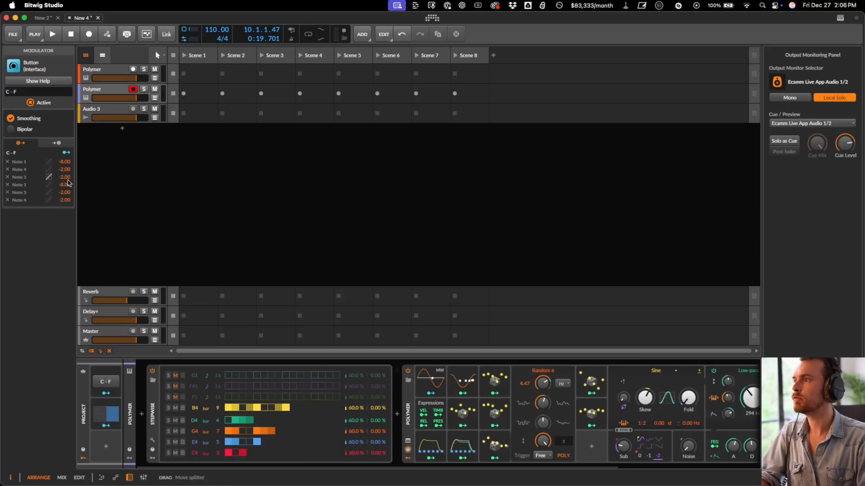
# - Set the Button's Note 4 mapping amounts for both tracks to 10.00
pyautogui.doubleClick(68, 178)
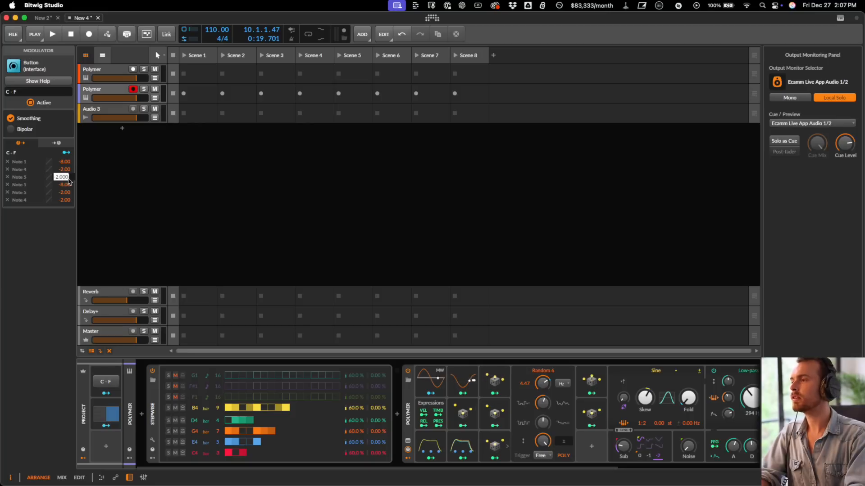
pyautogui.press('Return')
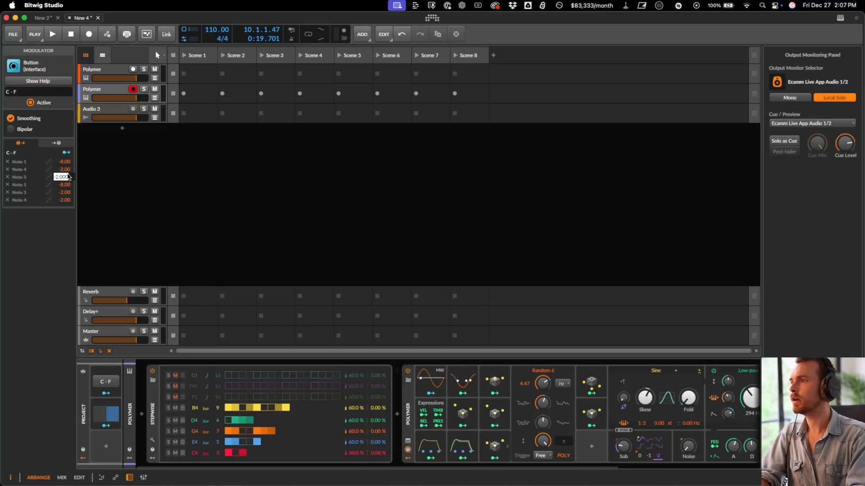
pyautogui.doubleClick(66, 163)
pyautogui.press('Return')
pyautogui.doubleClick(66, 169)
pyautogui.write('10')
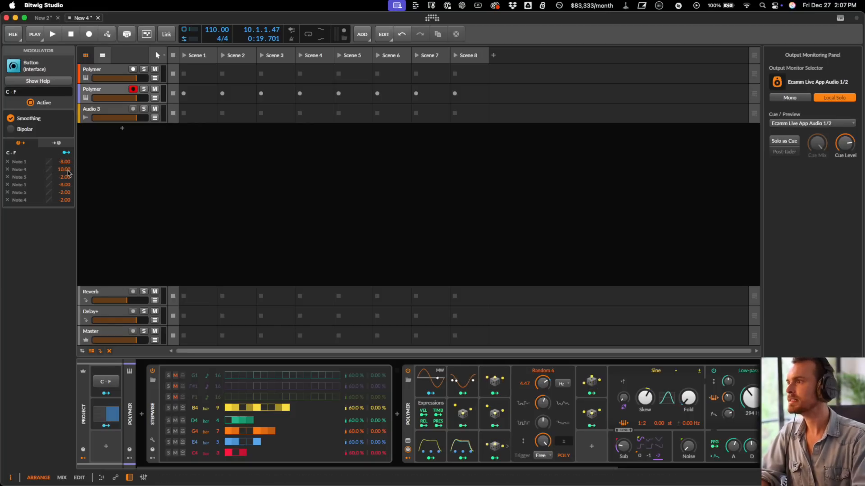
pyautogui.doubleClick(64, 200)
pyautogui.write('10')
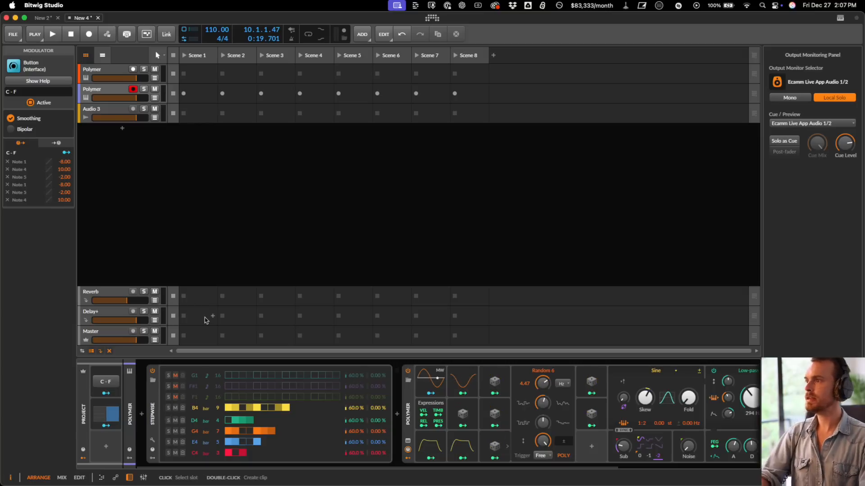
# - Play the project and examine how the Steps modulator switches the C - F Button and shifts the notes on both tracks
pyautogui.press('space')
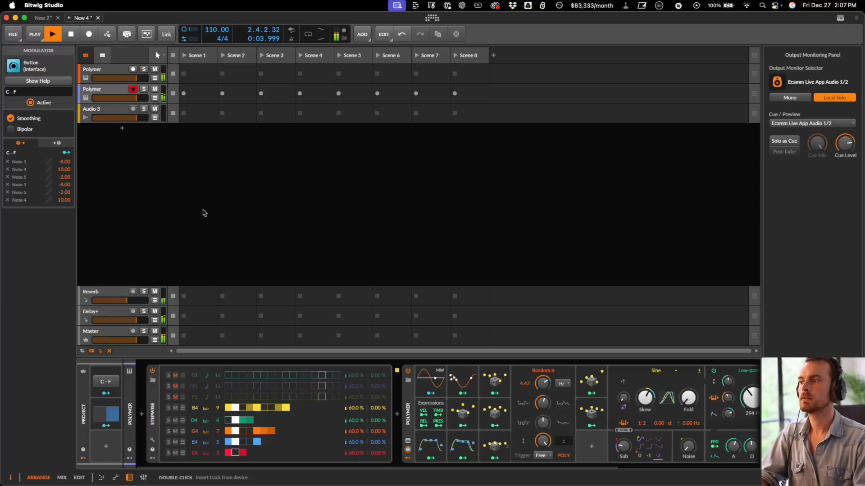
pyautogui.click(105, 375)
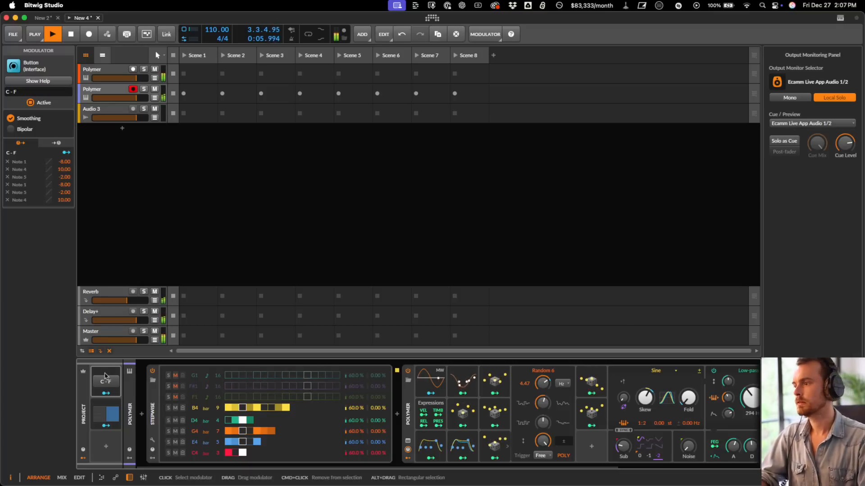
pyautogui.doubleClick(108, 413)
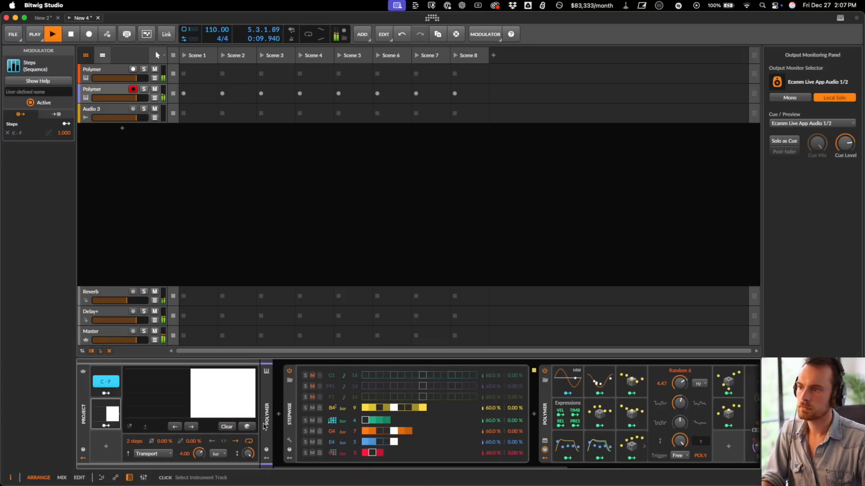
pyautogui.click(110, 70)
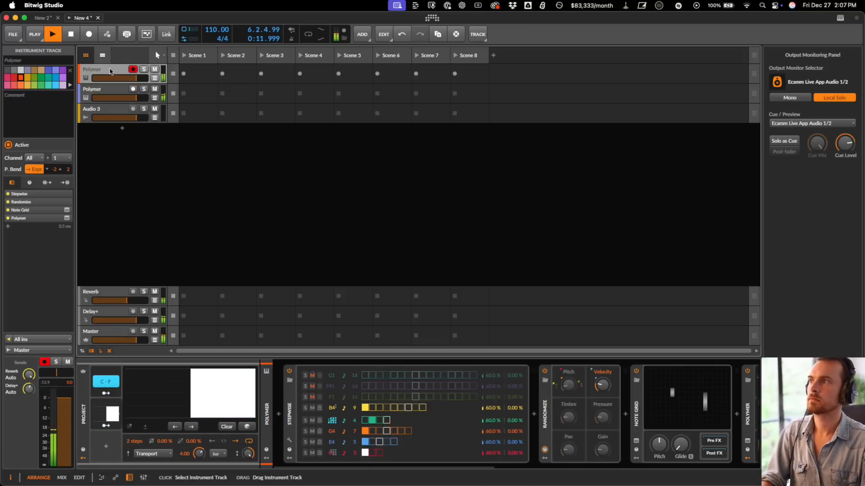
pyautogui.hscroll(5, 303, 431)
pyautogui.click(92, 89)
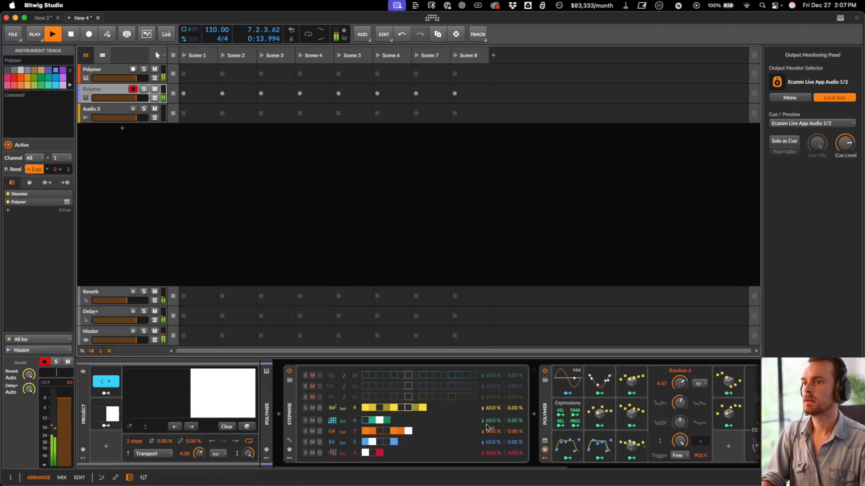
# - Reshape the second track's Polymer envelopes during playback, setting the amp sustain to about 39.3% and adjusting the filter envelope's decay
pyautogui.click(547, 411)
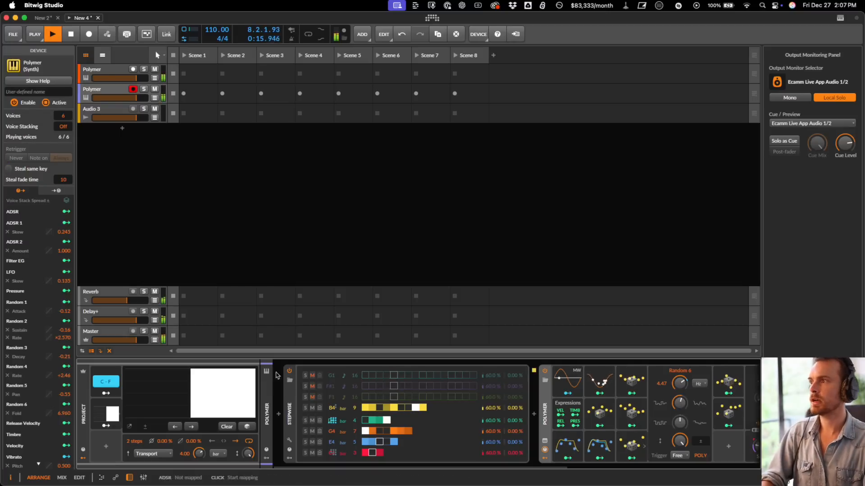
pyautogui.hscroll(6, 496, 428)
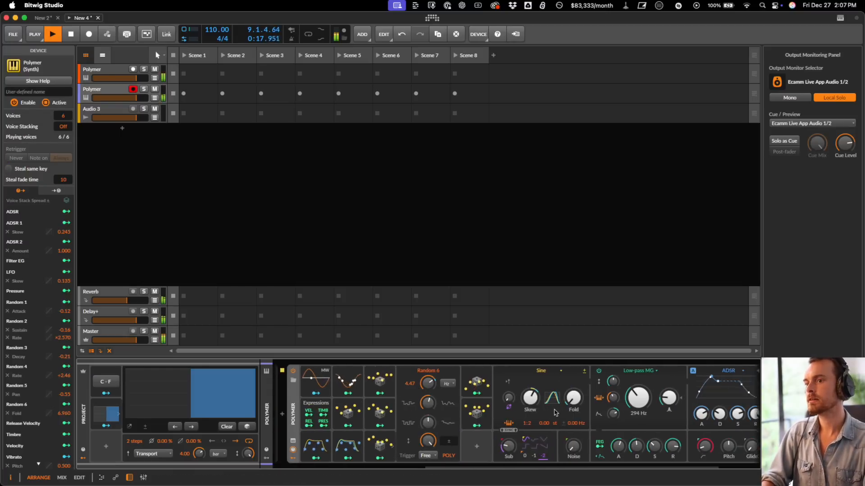
pyautogui.moveTo(715, 415); pyautogui.dragTo(690, 419)
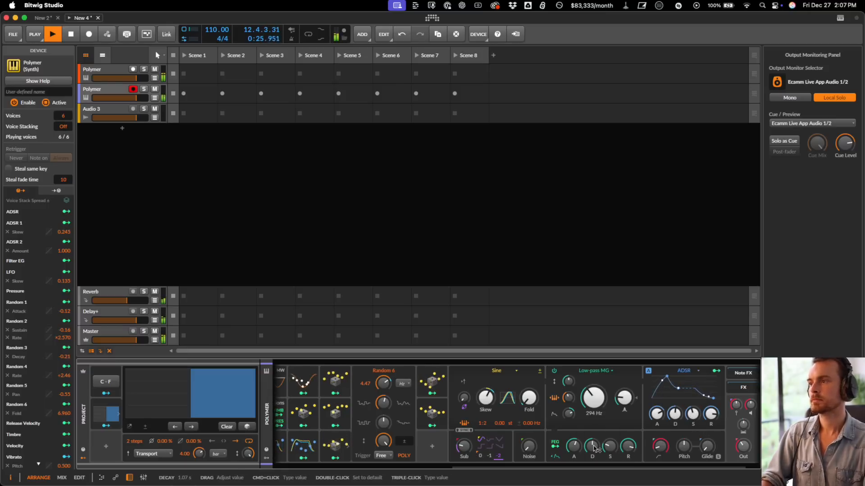
pyautogui.moveTo(696, 413); pyautogui.dragTo(698, 414)
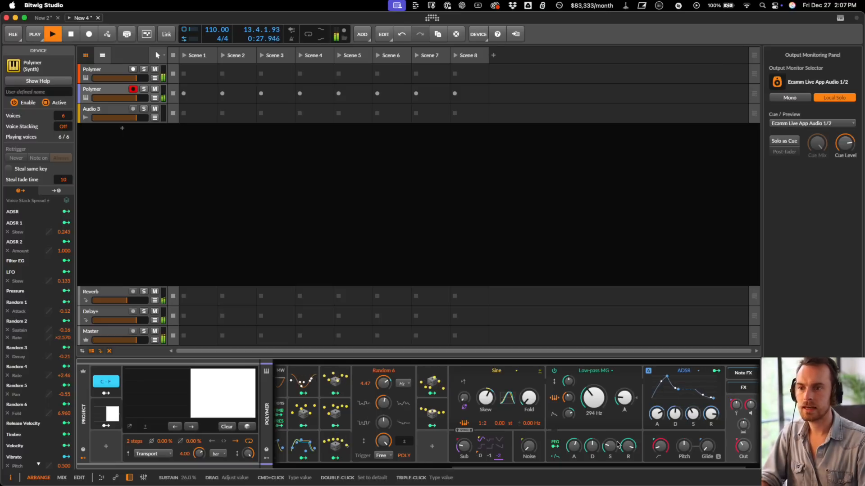
pyautogui.moveTo(590, 448); pyautogui.dragTo(590, 450)
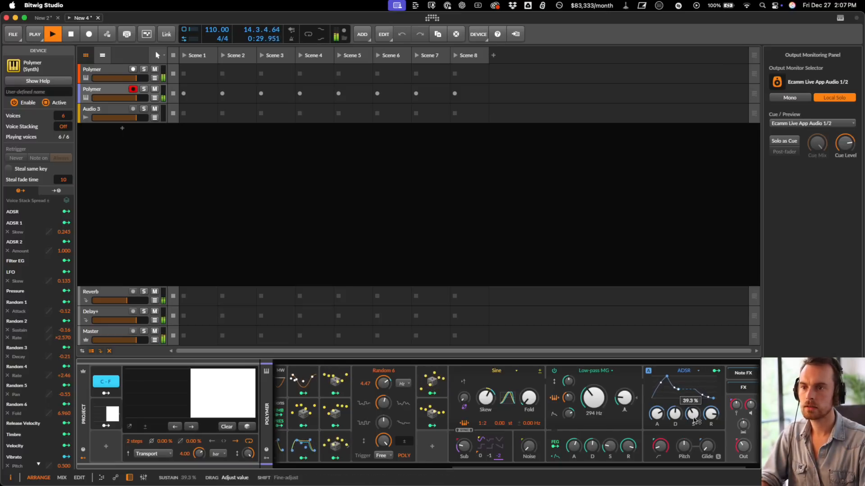
pyautogui.hscroll(-5, 611, 449)
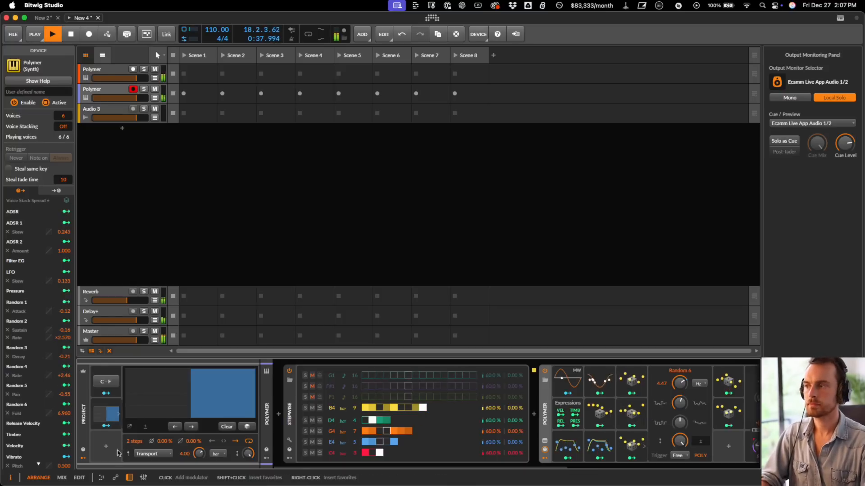
# - Restart playback from the beginning with the second Polymer track soloed and selected
pyautogui.click(110, 70)
pyautogui.press('space')
pyautogui.press('space')
pyautogui.click(143, 89)
pyautogui.click(111, 90)
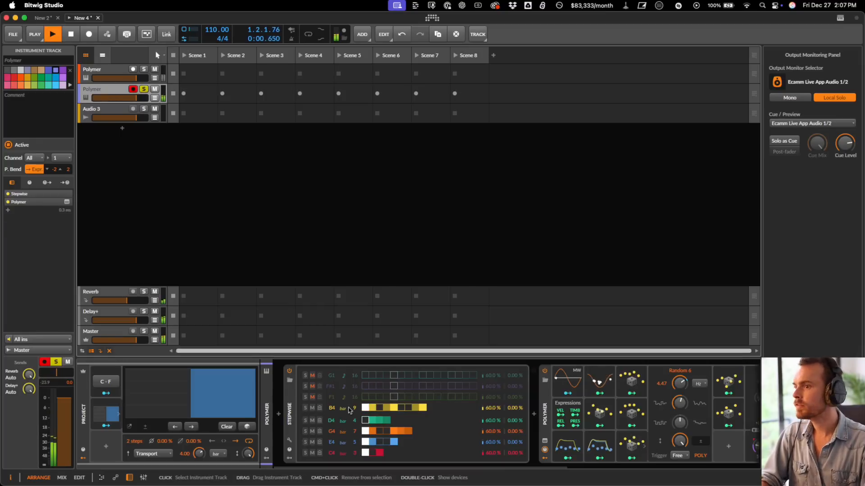
# - Set the second Polymer's low-pass cutoff to 50.4 Hz and lengthen its amp envelope attack
pyautogui.hscroll(10, 349, 410)
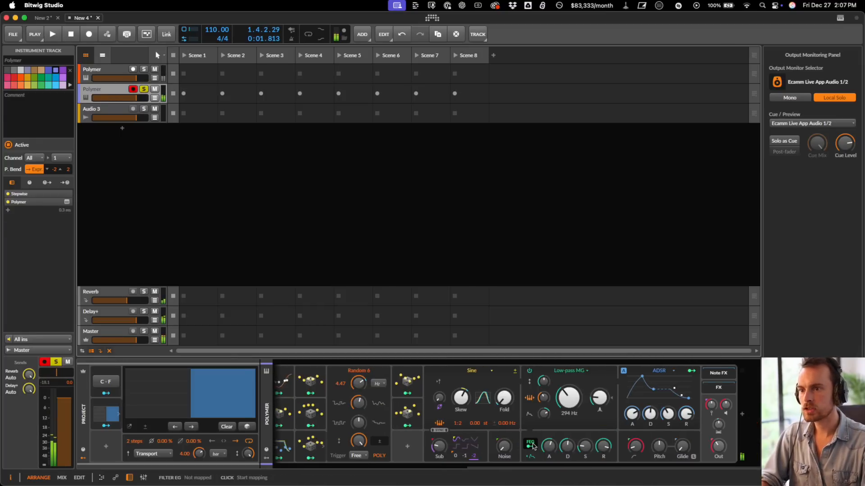
pyautogui.moveTo(575, 400); pyautogui.dragTo(579, 402)
pyautogui.press('space')
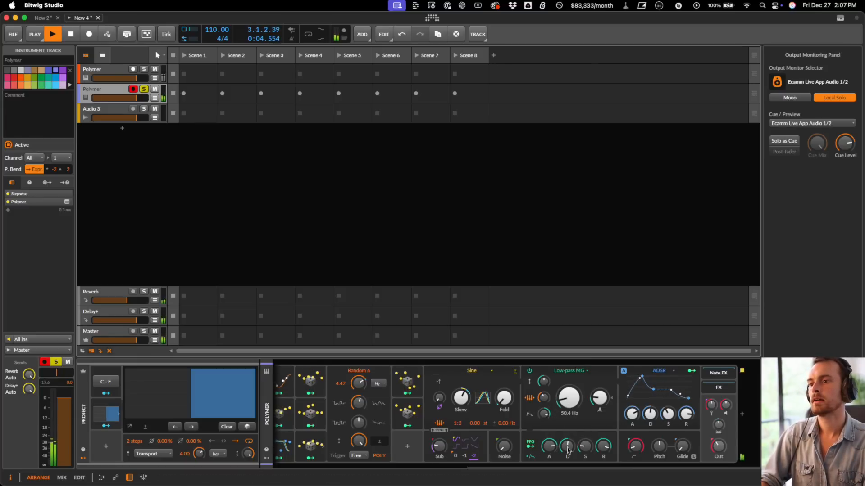
pyautogui.moveTo(631, 423); pyautogui.dragTo(629, 418)
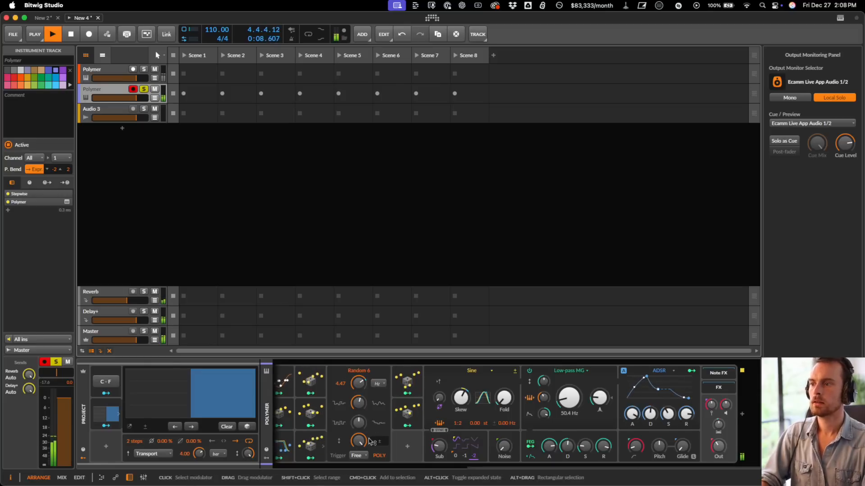
# - Add a note-triggered Random modulator to Polymer and map it to the filter's cutoff modulation amount at -0.49
pyautogui.click(403, 415)
pyautogui.click(445, 426)
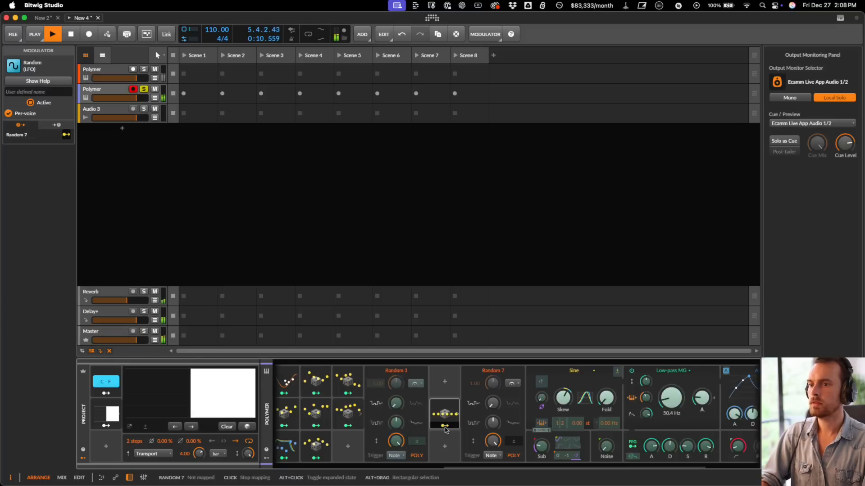
pyautogui.moveTo(647, 411); pyautogui.dragTo(647, 423)
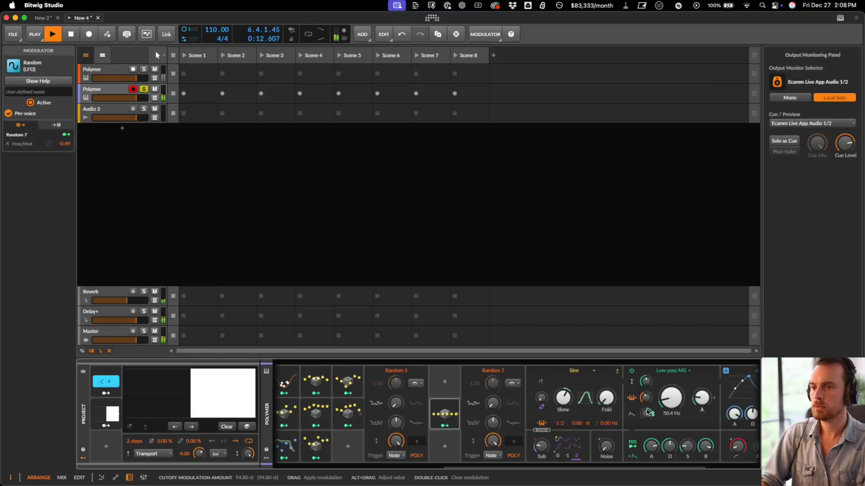
pyautogui.click(450, 426)
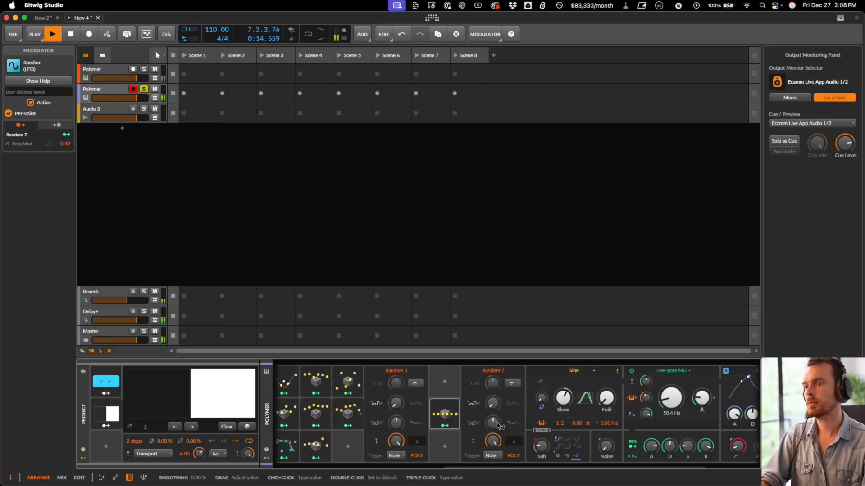
# - Insert a Reverb device after Polymer on the second track
pyautogui.hscroll(5, 631, 415)
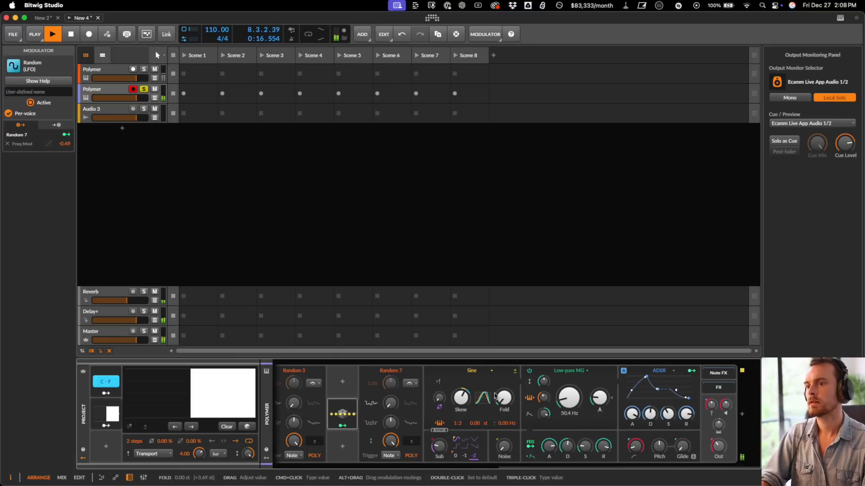
pyautogui.click(742, 417)
pyautogui.write('rev')
pyautogui.press('Down')
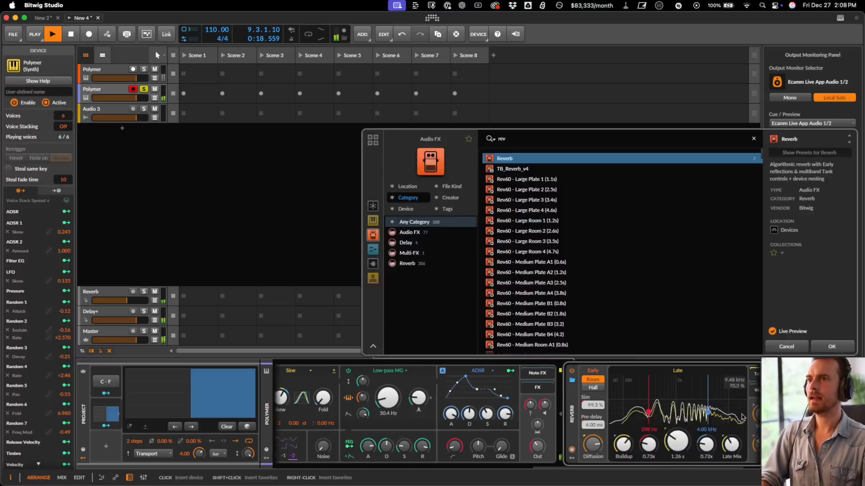
pyautogui.press('Return')
# - Insert a Pitch Shifter in the Reverb's Tank FX chain and set its shift to +12.00 st
pyautogui.click(741, 415)
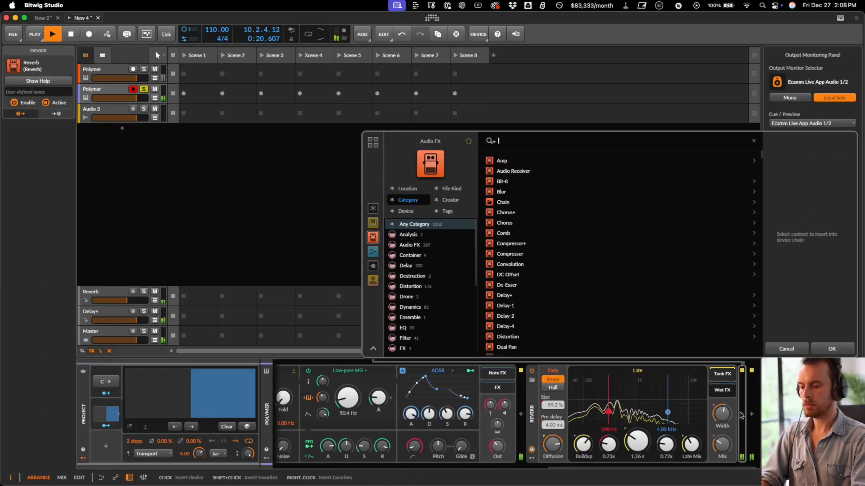
pyautogui.write('pit')
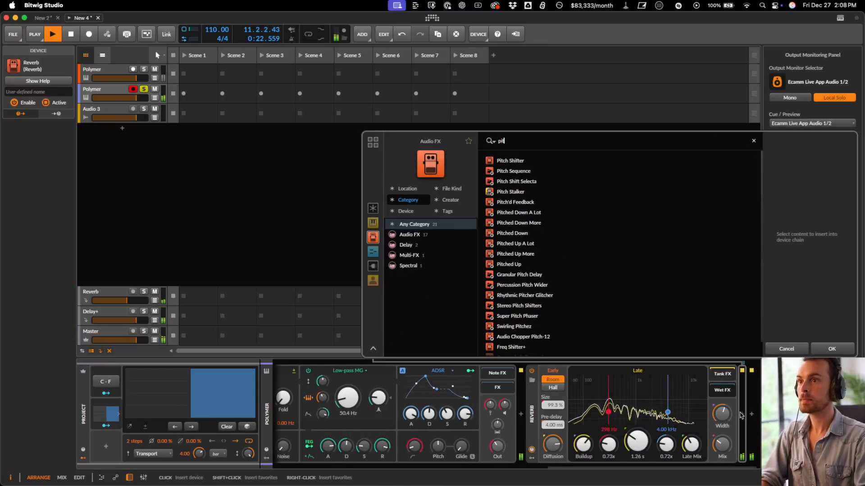
pyautogui.press('Down')
pyautogui.press('Return')
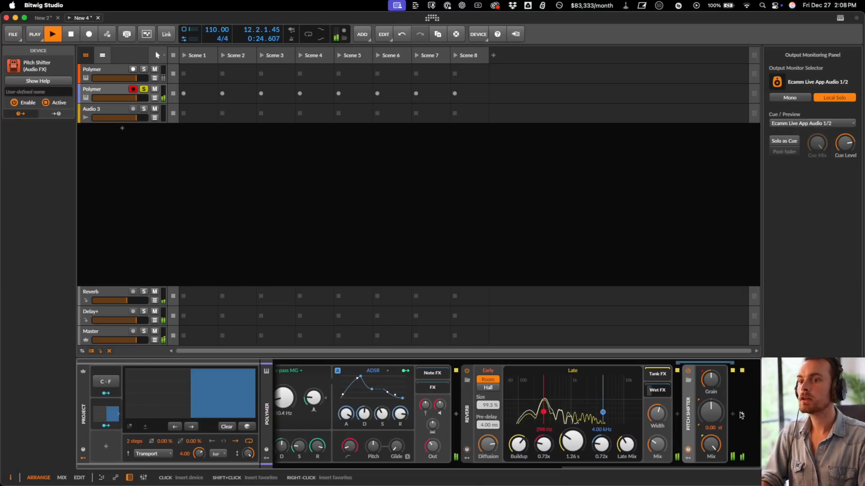
pyautogui.moveTo(710, 413); pyautogui.dragTo(711, 367)
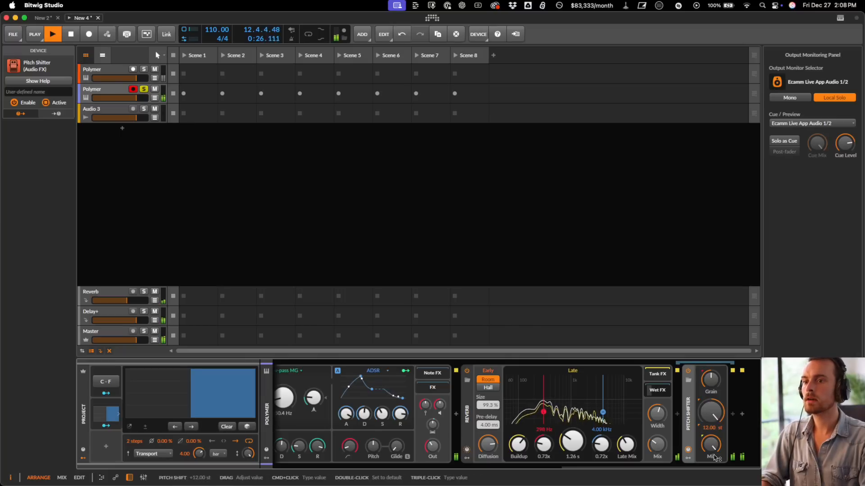
# - Add Delay+ and Chorus+ after the Pitch Shifter and switch the Chorus+ to 8v mode
pyautogui.click(733, 414)
pyautogui.write('del')
pyautogui.press('Return')
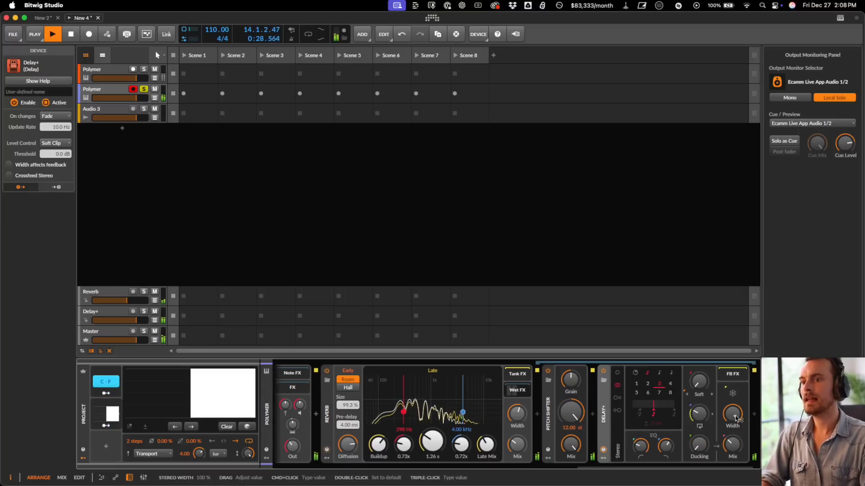
pyautogui.click(733, 414)
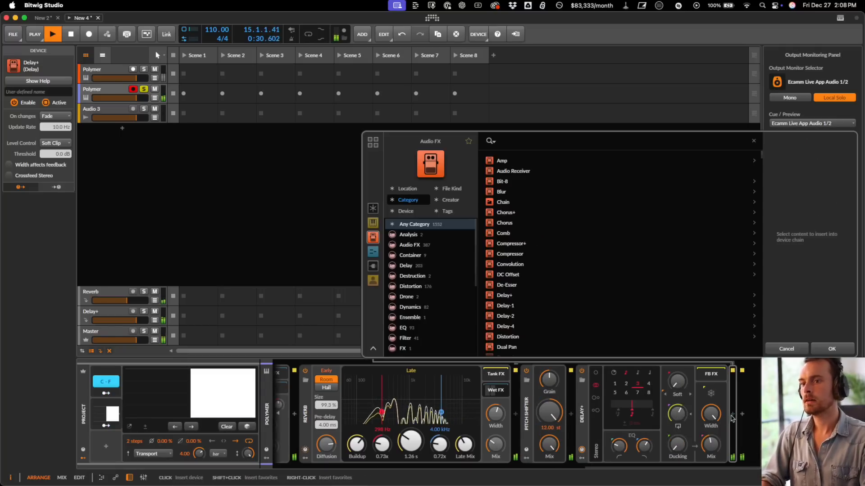
pyautogui.write('chor')
pyautogui.press('Return')
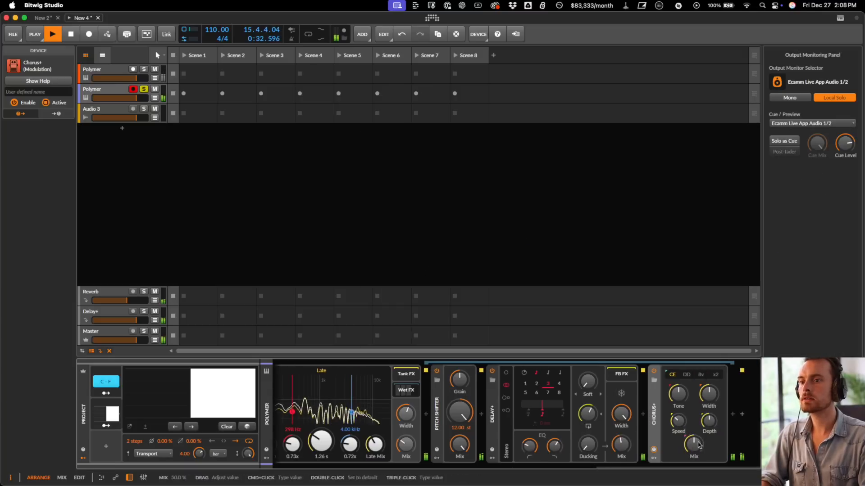
pyautogui.click(698, 375)
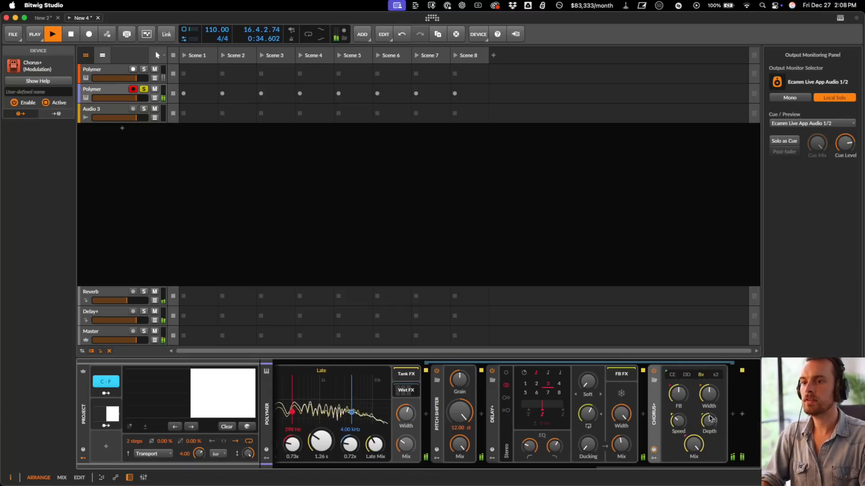
# - Add Freq Shifter+ after the Chorus+ and set its delay to 195 ms and feedback to 67.0%
pyautogui.click(733, 415)
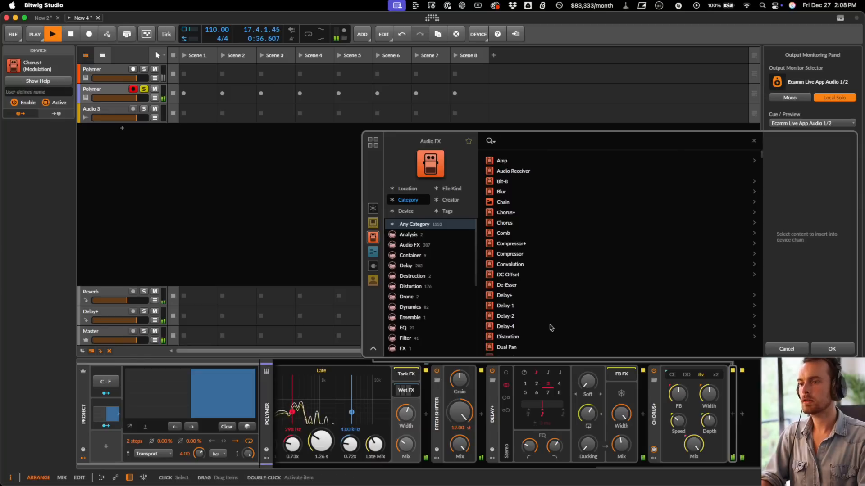
pyautogui.write('freq')
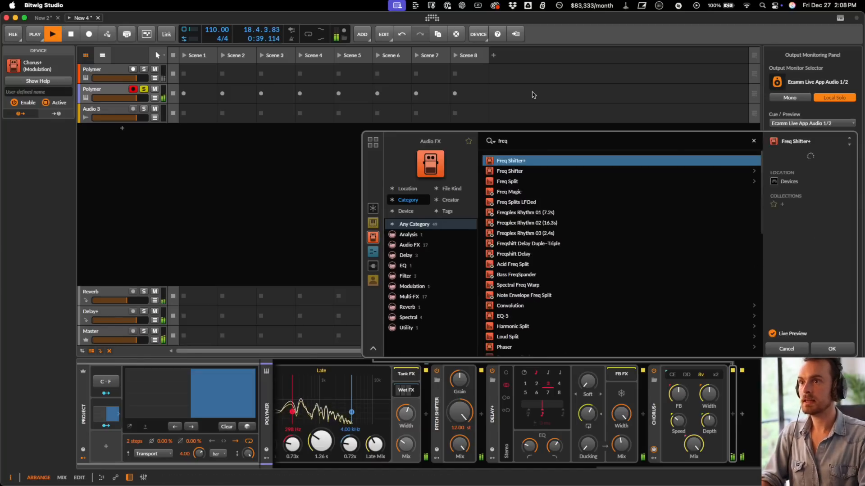
pyautogui.press('Return')
pyautogui.moveTo(731, 415); pyautogui.dragTo(732, 370)
pyautogui.moveTo(708, 412); pyautogui.dragTo(705, 413)
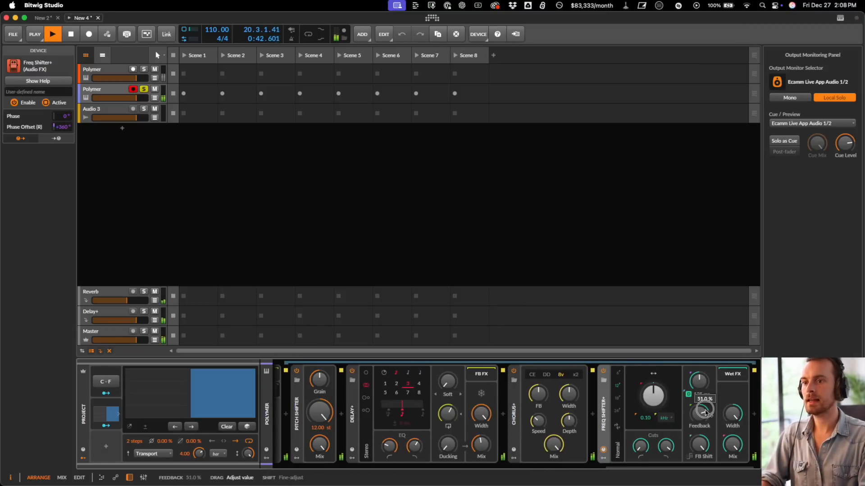
pyautogui.moveTo(654, 401); pyautogui.dragTo(654, 396)
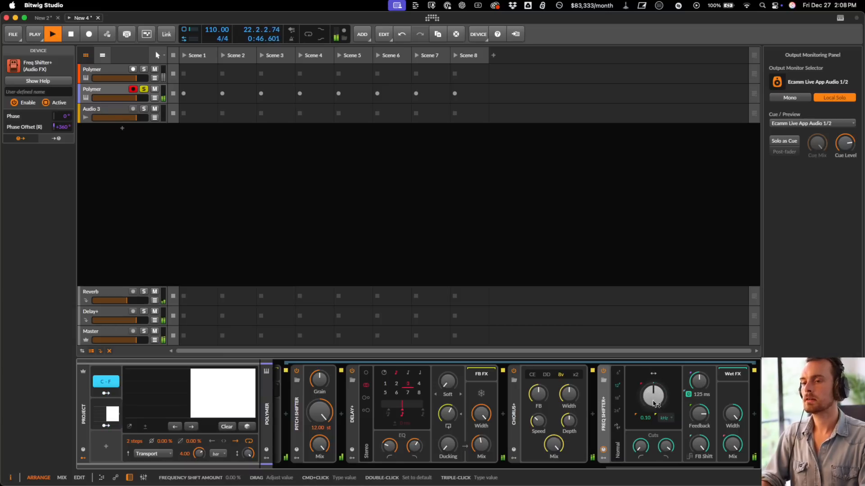
pyautogui.moveTo(699, 386); pyautogui.dragTo(706, 382)
pyautogui.moveTo(700, 414); pyautogui.dragTo(702, 417)
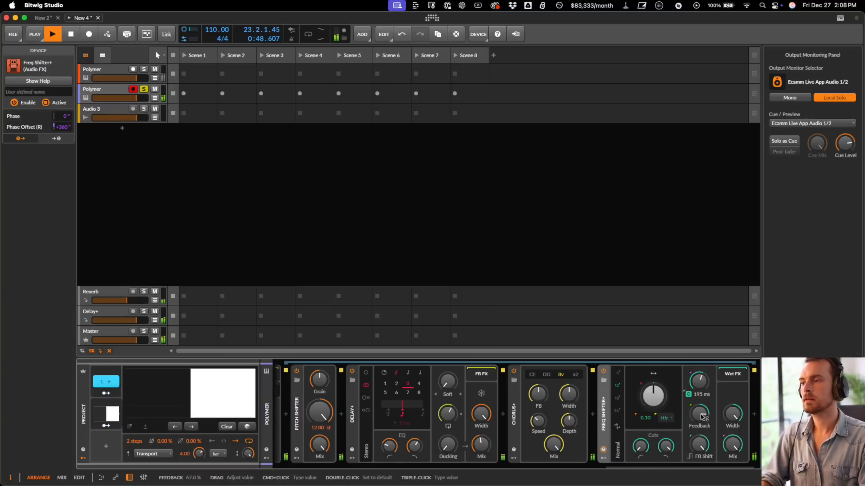
# - Lower the Polymer filter's cutoff modulation amount to about 68.40 st
pyautogui.hscroll(-20, 702, 418)
pyautogui.hscroll(20, 701, 417)
pyautogui.hscroll(-20, 701, 417)
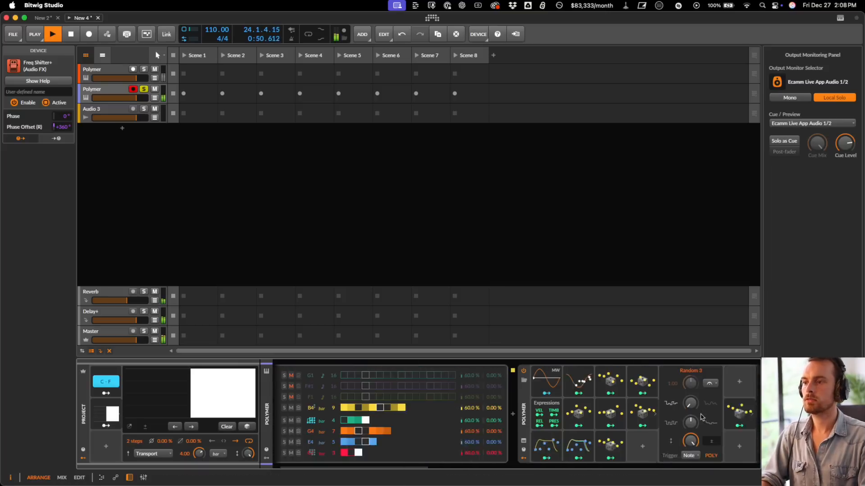
pyautogui.hscroll(10, 702, 417)
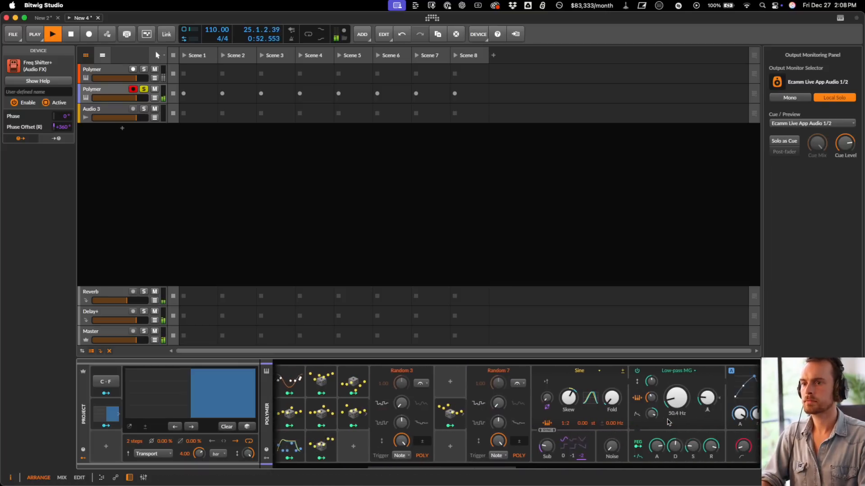
pyautogui.moveTo(649, 416); pyautogui.dragTo(649, 416)
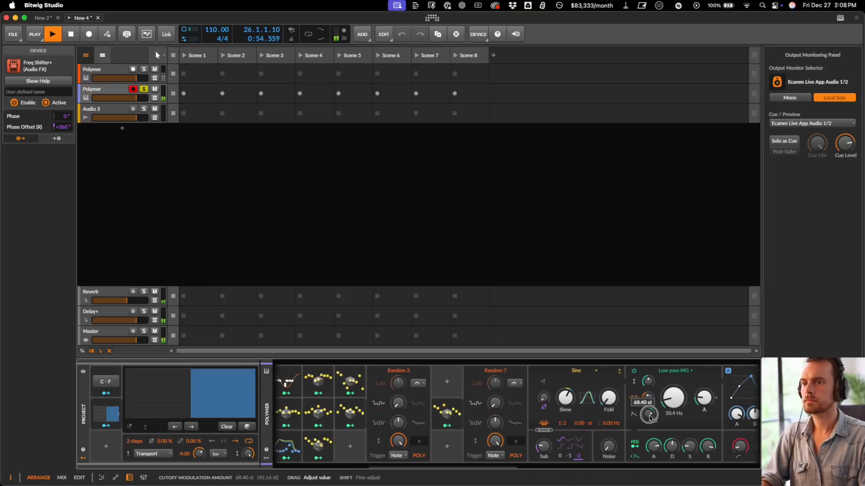
# - Adjust the amounts of the modulation routings on the sine oscillator's Skew
pyautogui.click(544, 366)
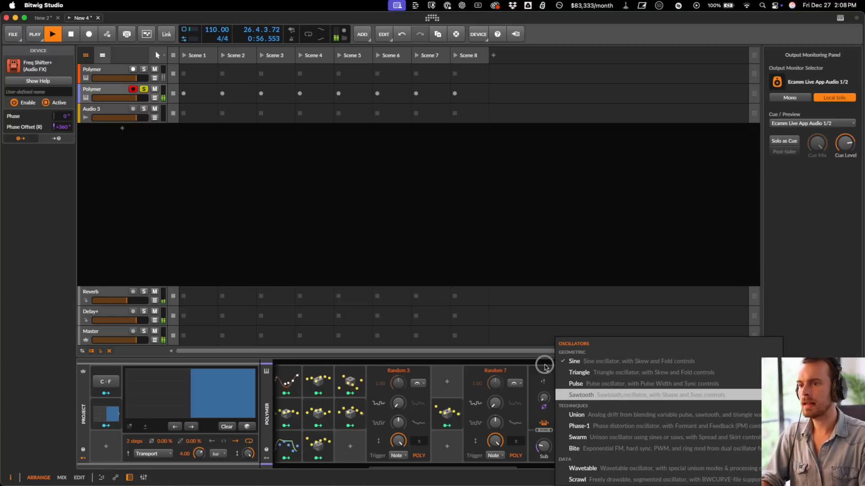
pyautogui.click(545, 366)
pyautogui.rightClick(563, 395)
pyautogui.click(594, 468)
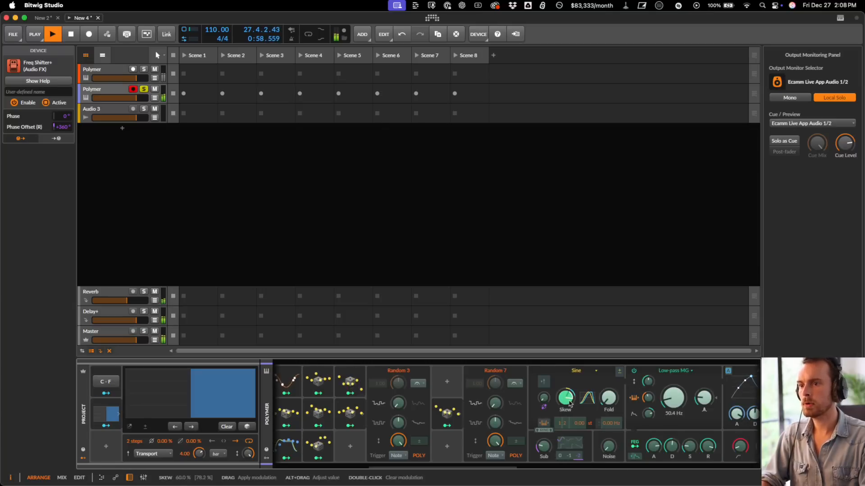
pyautogui.rightClick(568, 400)
pyautogui.click(597, 453)
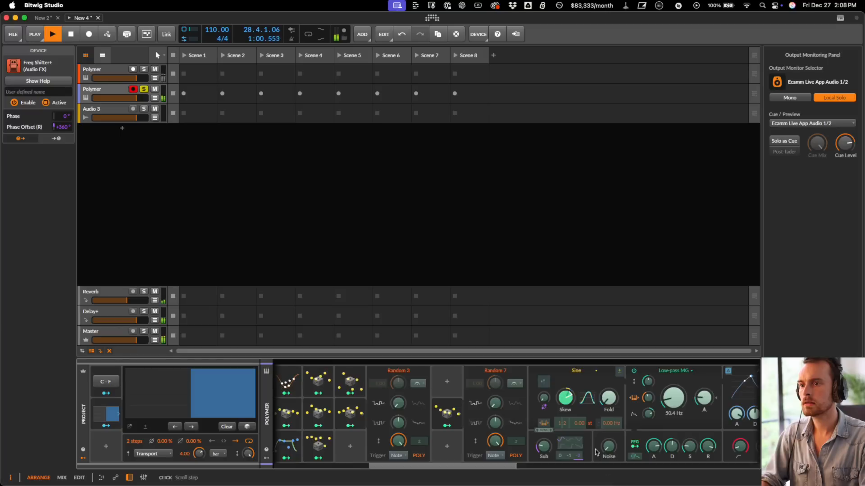
pyautogui.moveTo(567, 399); pyautogui.dragTo(566, 405)
# - Adjust Random 6's modulation amount on Fold and set the oscillator's detune to 0.16 Hz
pyautogui.rightClick(608, 398)
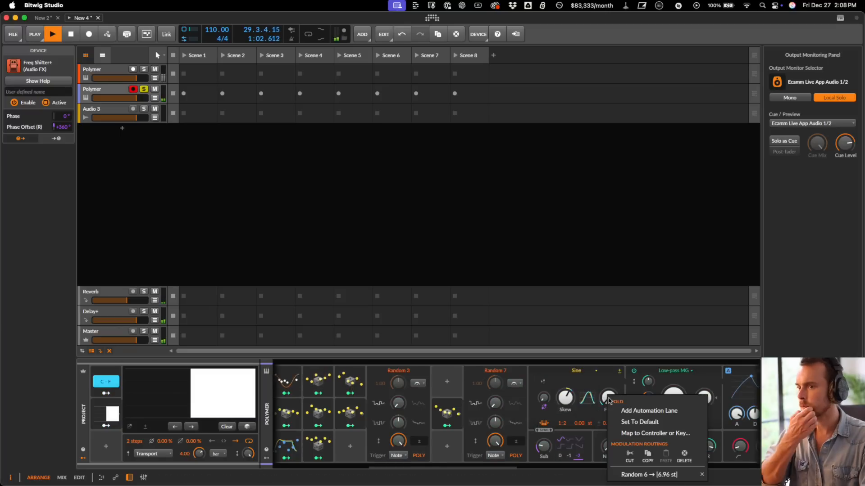
pyautogui.click(644, 475)
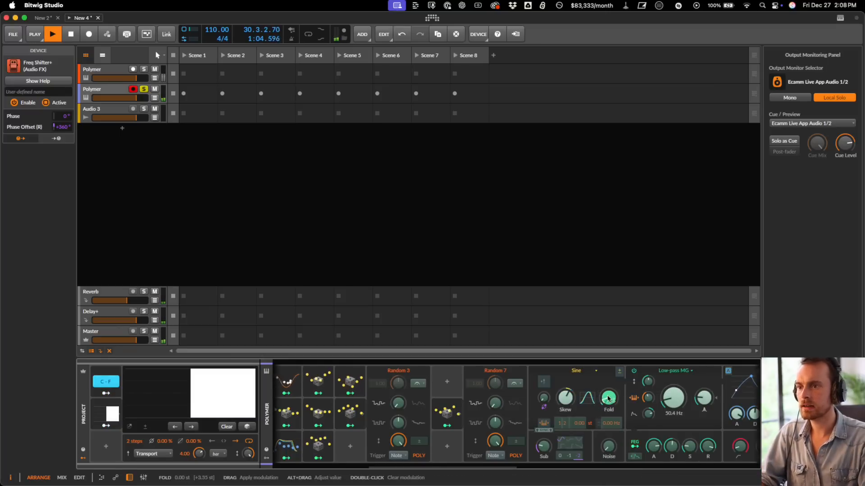
pyautogui.click(600, 425)
pyautogui.click(608, 424)
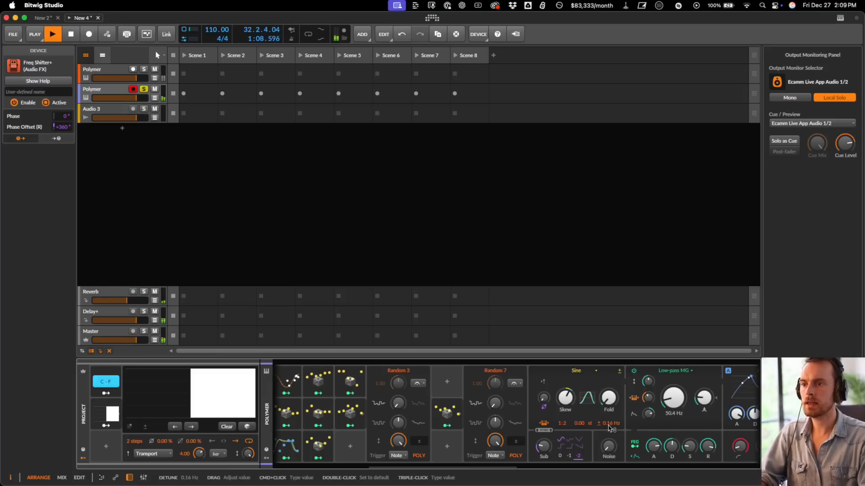
# - Set the sub oscillator to octave -1 with a level of about 11.0%
pyautogui.click(544, 459)
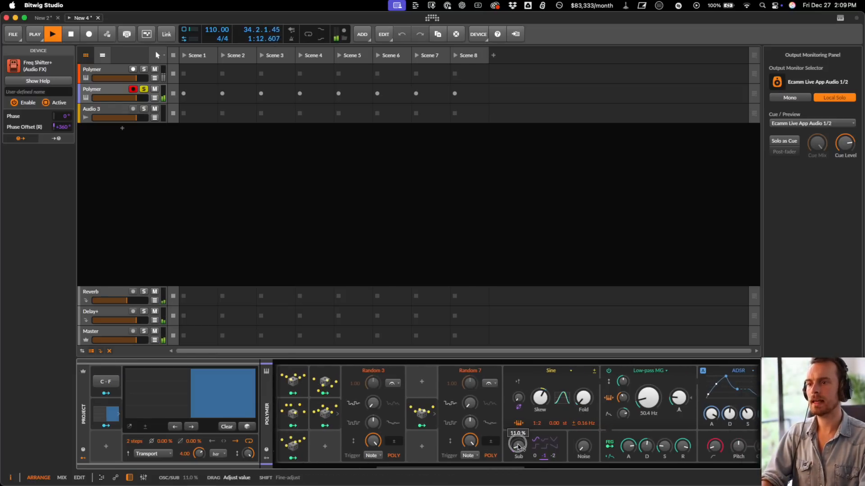
pyautogui.hscroll(10, 560, 447)
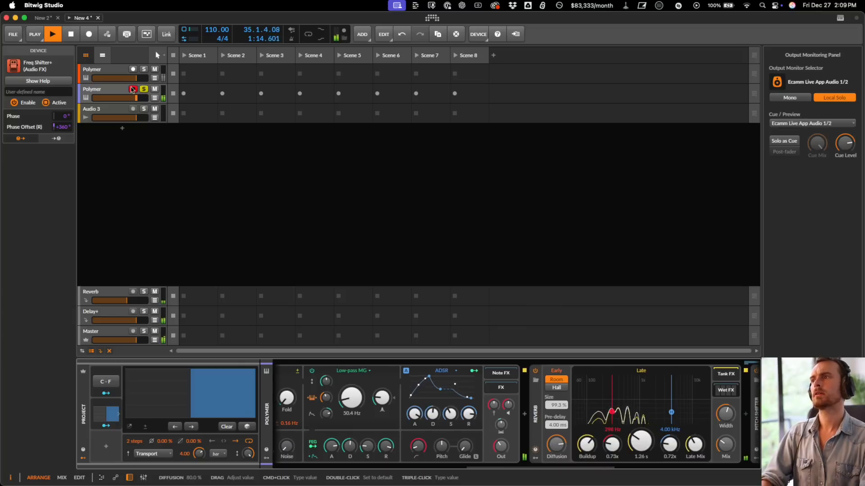
pyautogui.hscroll(-8, 507, 391)
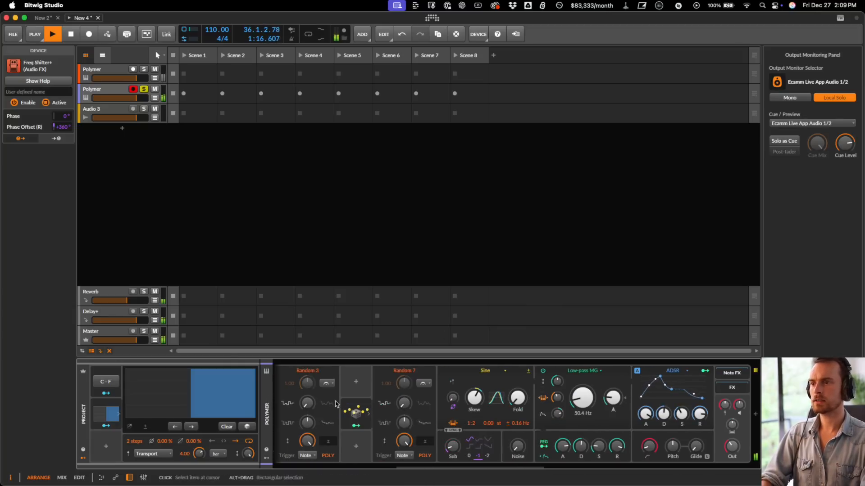
# - Duplicate the Random 7 modulator and map the copy to Polymer's glide time with an amount of about 0.32
pyautogui.click(361, 413)
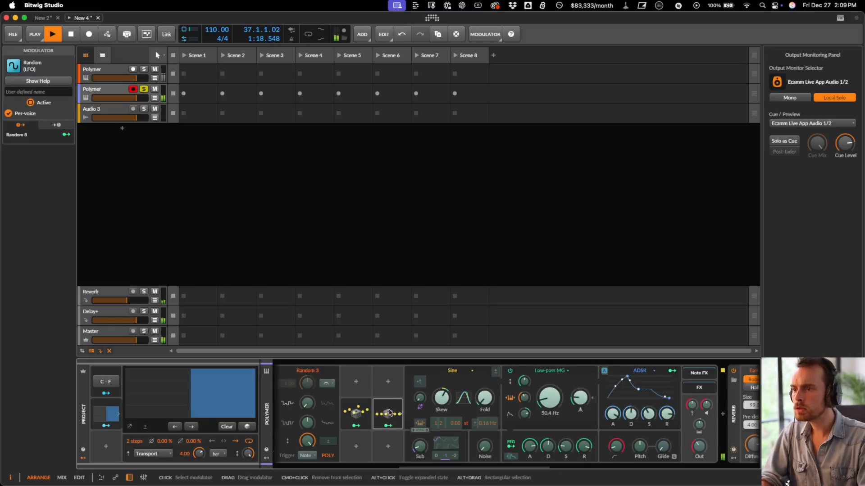
pyautogui.moveTo(666, 451); pyautogui.dragTo(666, 449)
pyautogui.moveTo(666, 449); pyautogui.dragTo(667, 448)
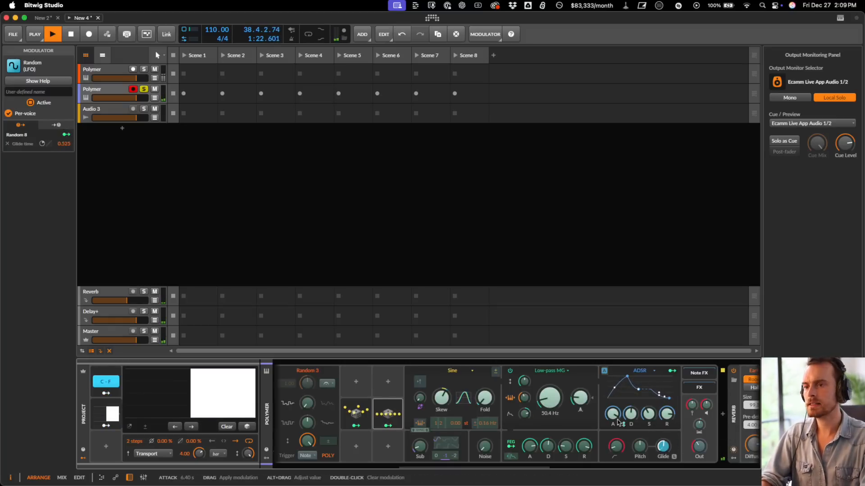
pyautogui.press('Escape')
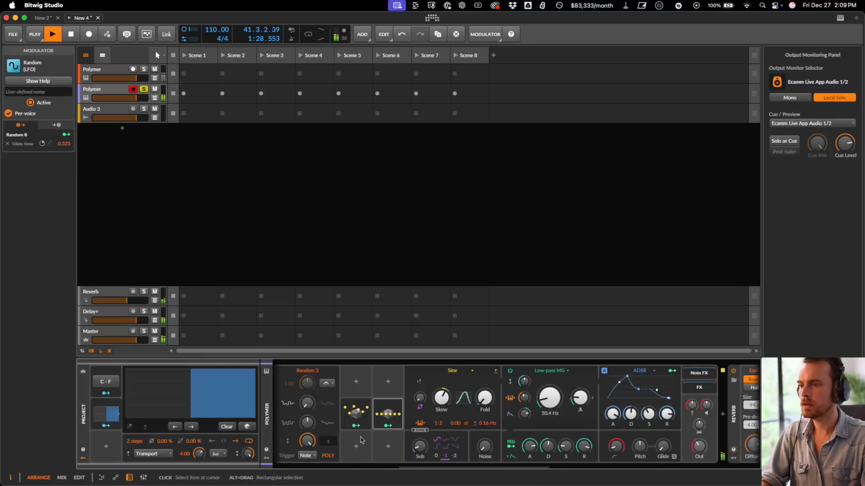
# - Duplicate the glide-time Random modulator and give the copy a Free trigger, a Hertz timebase and 100 % smoothing
pyautogui.press('super+d')
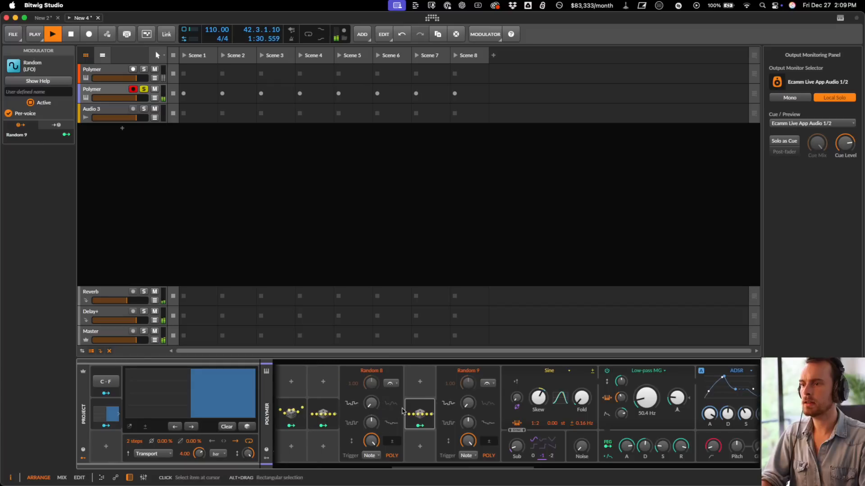
pyautogui.click(470, 456)
pyautogui.click(479, 428)
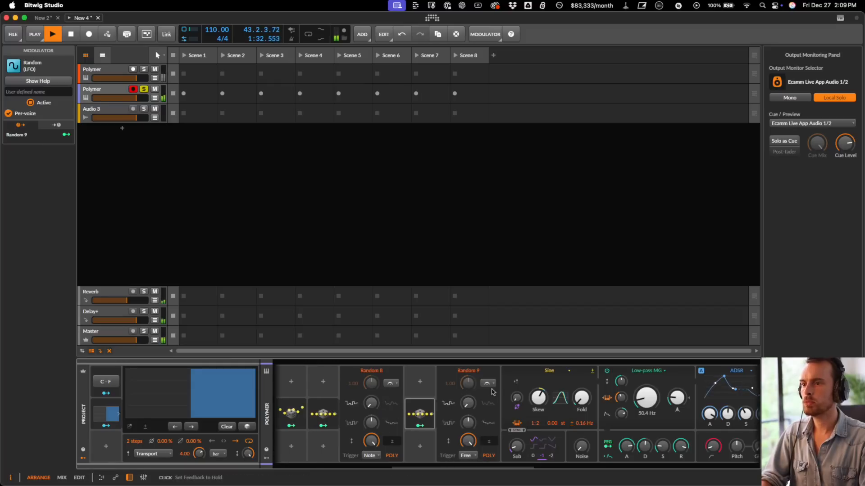
pyautogui.click(490, 385)
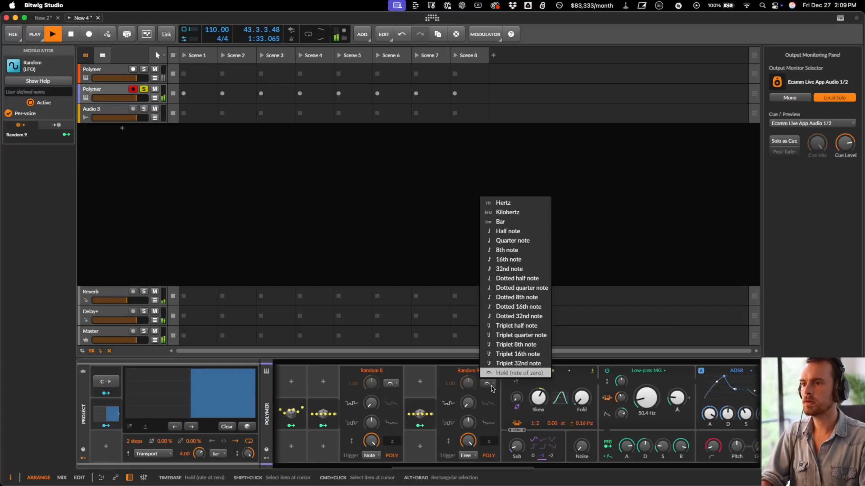
pyautogui.click(503, 202)
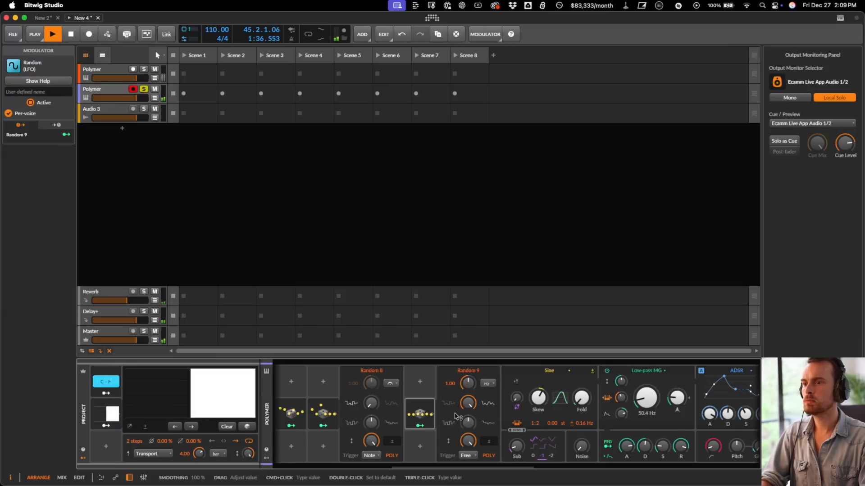
# - Map the free-running Random modulator to the oscillator's phase modulation amount at about 0.79
pyautogui.click(427, 431)
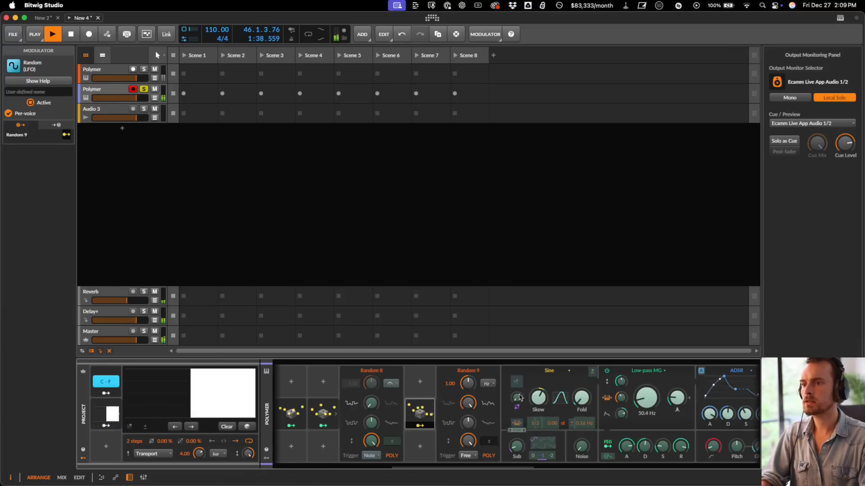
pyautogui.moveTo(519, 397); pyautogui.dragTo(519, 400)
pyautogui.press('Escape')
# - Duplicate the free-running Random modulator and map the copy to the original's rate
pyautogui.press('super+d')
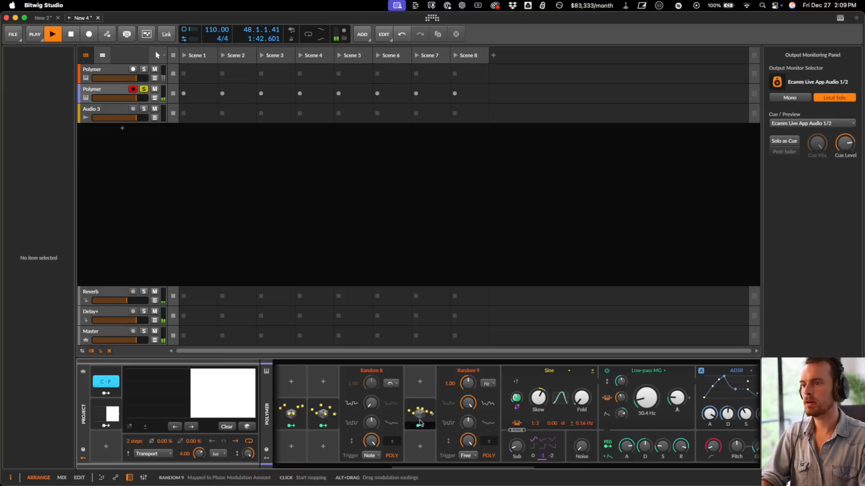
pyautogui.click(453, 426)
pyautogui.click(429, 420)
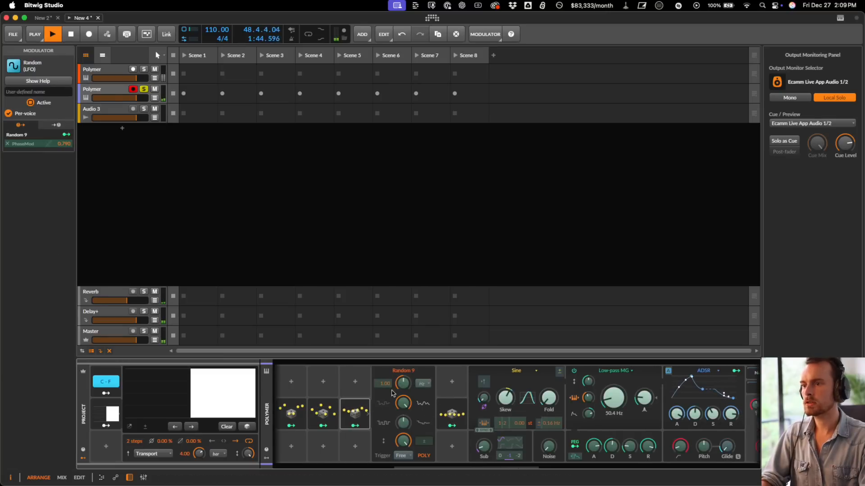
pyautogui.moveTo(397, 390); pyautogui.dragTo(396, 388)
pyautogui.press('Escape')
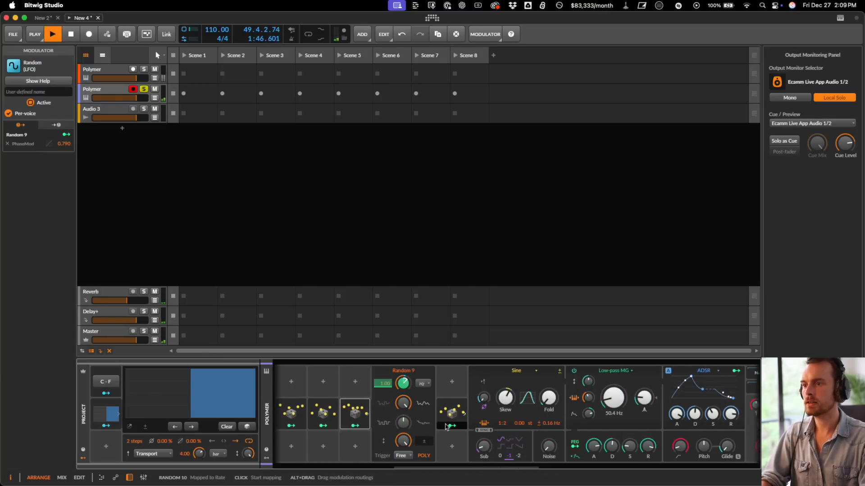
pyautogui.hscroll(-10, 403, 407)
pyautogui.hscroll(5, 688, 414)
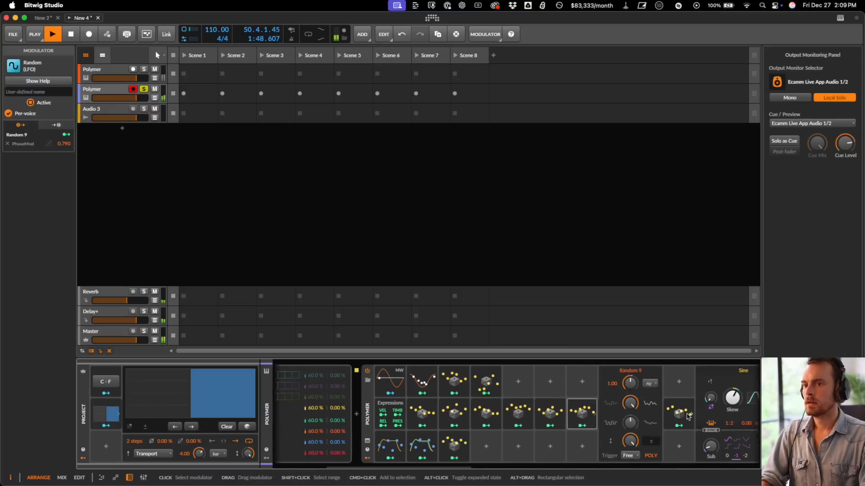
pyautogui.click(594, 414)
pyautogui.hscroll(-5, 612, 413)
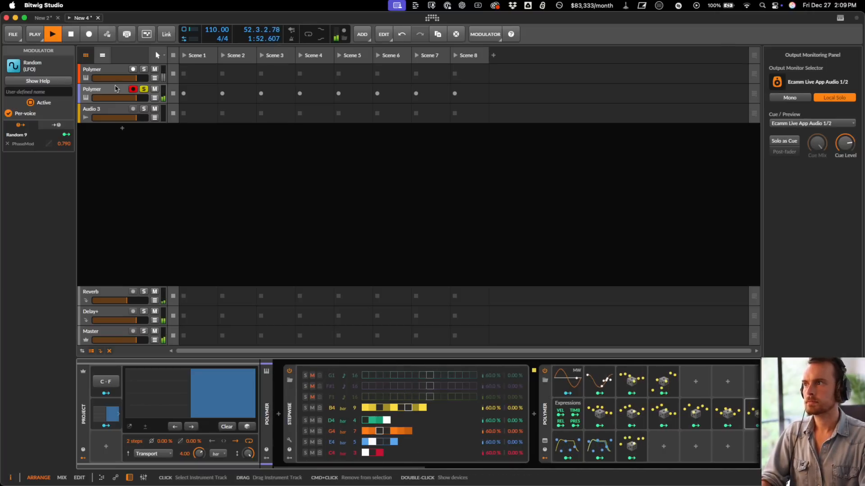
# - Mute the Reverb track and set its reverb to a size of 50.1 % and a late decay of 2.88 s
pyautogui.click(104, 292)
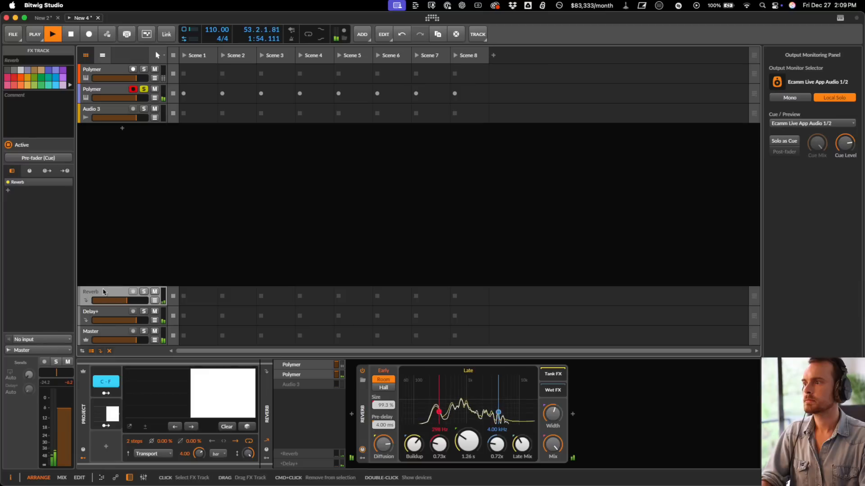
pyautogui.click(155, 292)
pyautogui.moveTo(389, 409); pyautogui.dragTo(390, 411)
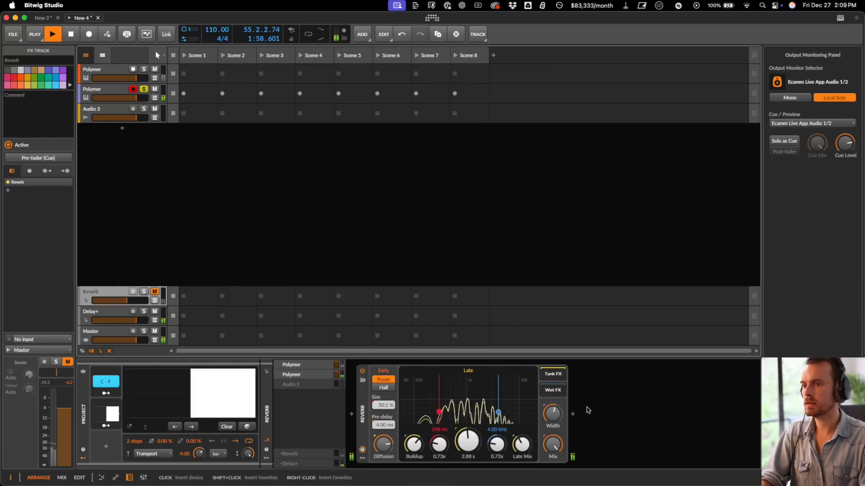
# - Add an EQ+ after the reverb with a low-shelf at about 325 Hz, -2.5 dB and a high-shelf at about 2.33 kHz, +10 dB
pyautogui.click(572, 414)
pyautogui.write('eq')
pyautogui.press('Return')
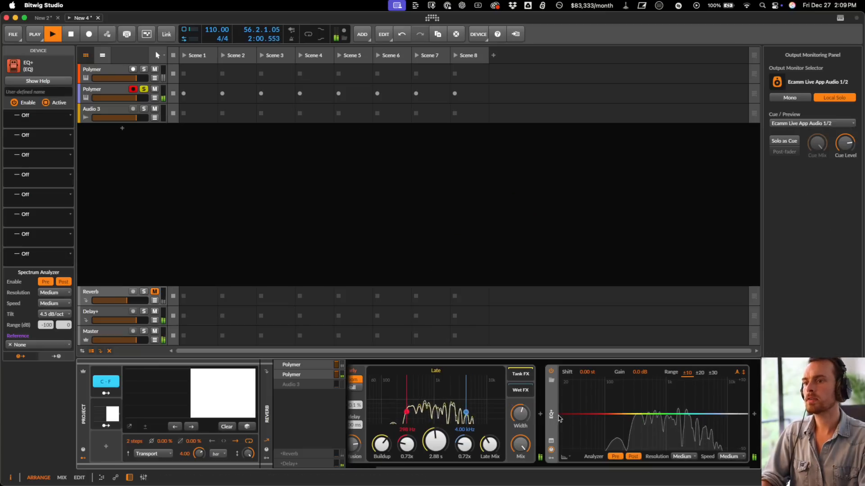
pyautogui.moveTo(561, 417); pyautogui.dragTo(636, 422)
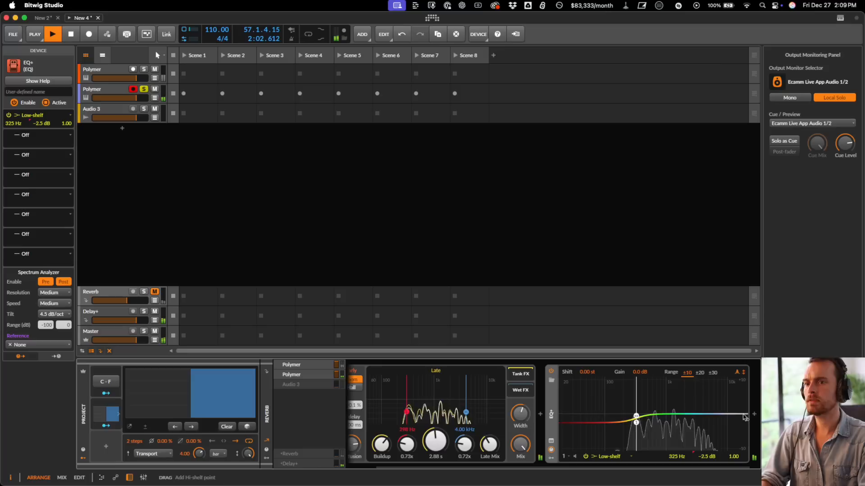
pyautogui.moveTo(754, 414); pyautogui.dragTo(689, 380)
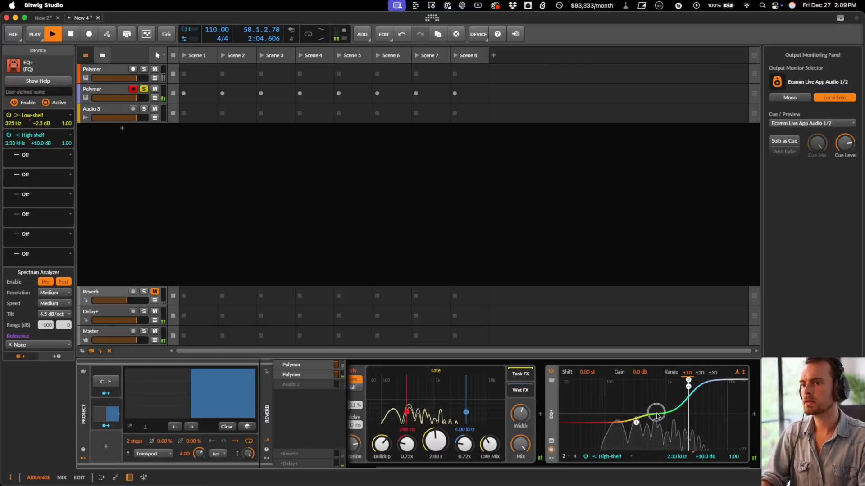
# - Unsolo the second Polymer track and adjust the output level of the synth on the first Polymer track
pyautogui.click(144, 90)
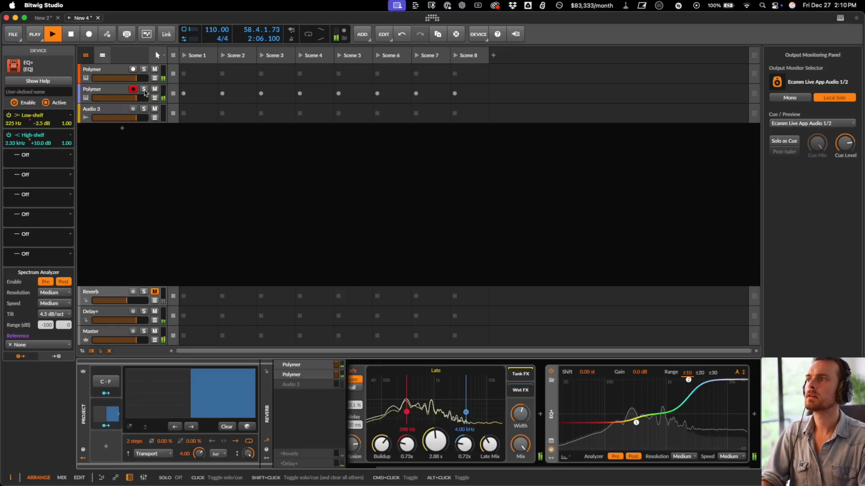
pyautogui.click(110, 73)
pyautogui.hscroll(12, 592, 435)
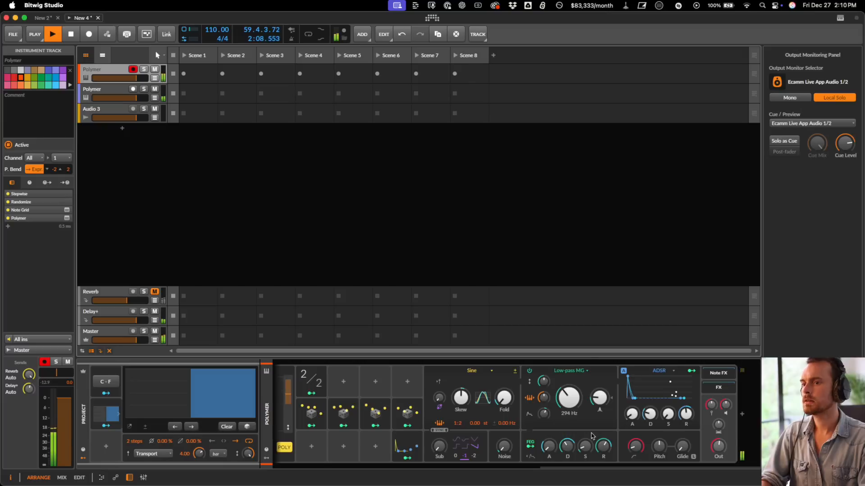
pyautogui.moveTo(722, 444); pyautogui.dragTo(723, 446)
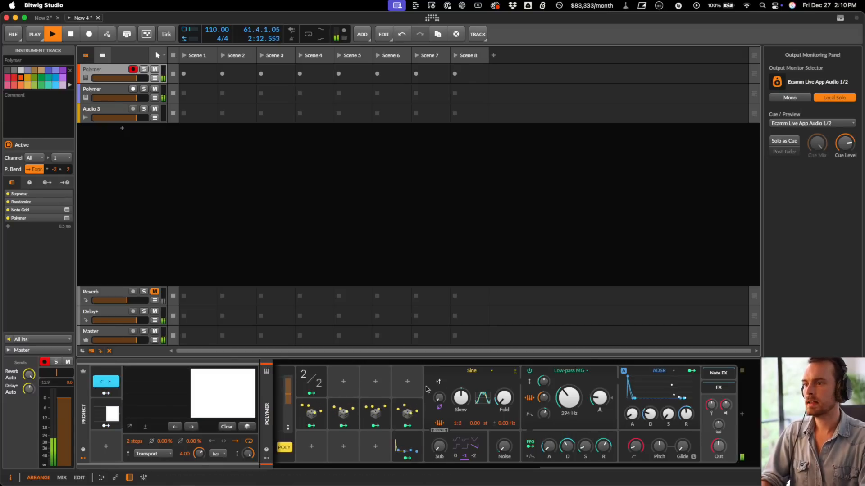
# - Add a ParSeq-8 modulator to the first track's Polymer and set its advance mode to Note Advance
pyautogui.click(409, 383)
pyautogui.write('par')
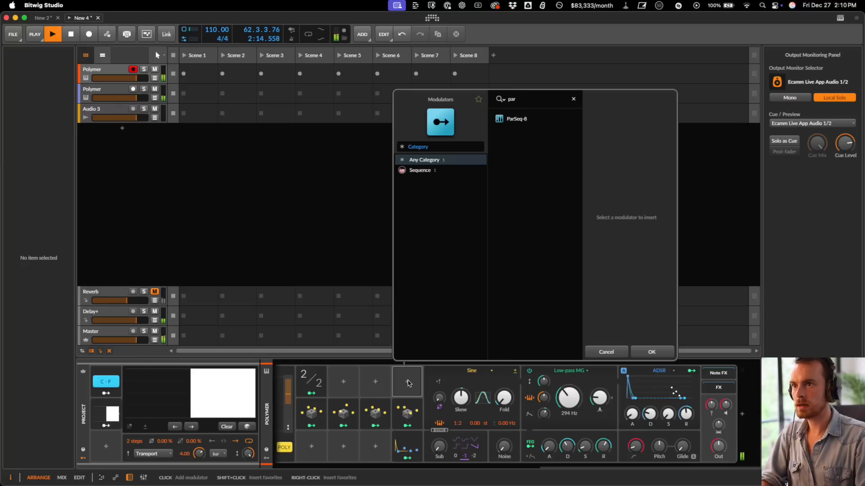
pyautogui.press('Return')
pyautogui.click(419, 382)
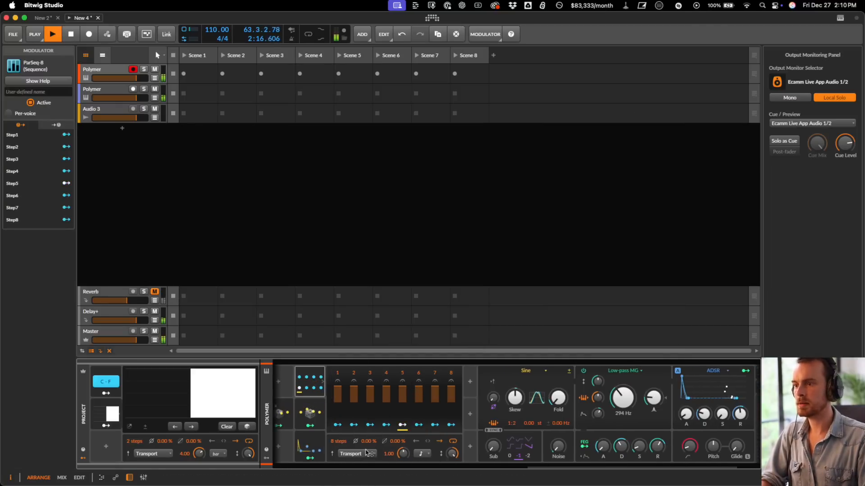
pyautogui.doubleClick(346, 443)
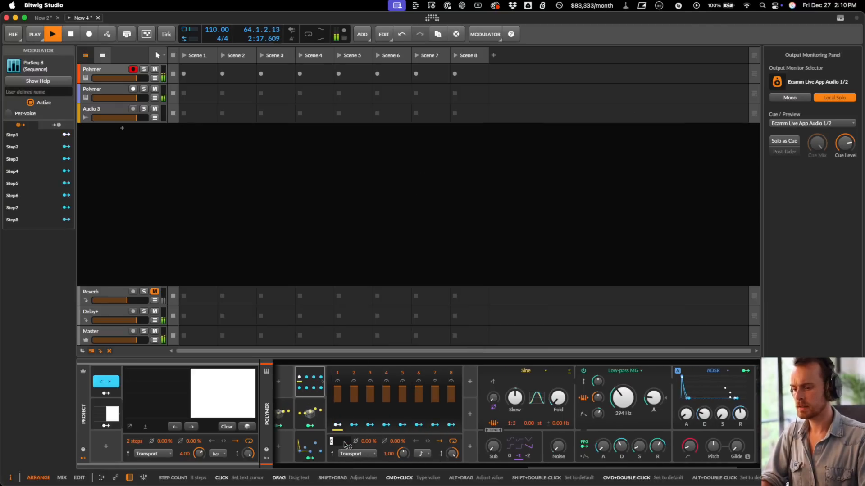
pyautogui.click(428, 455)
pyautogui.click(358, 454)
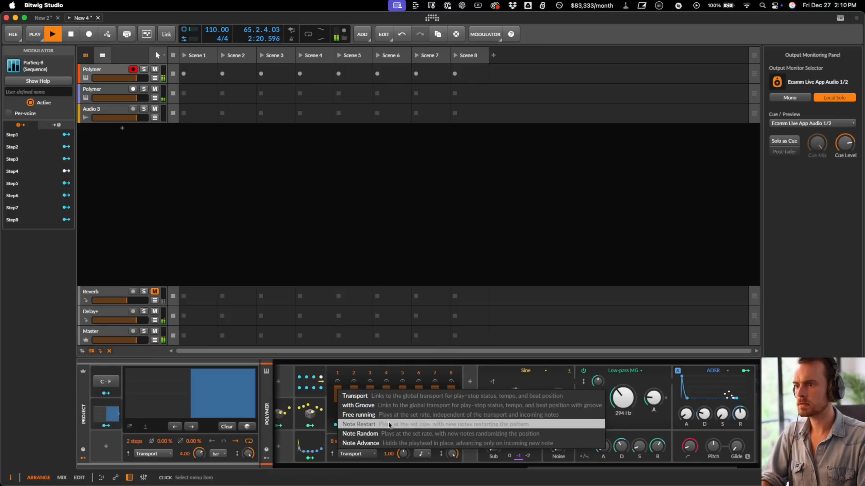
pyautogui.click(384, 443)
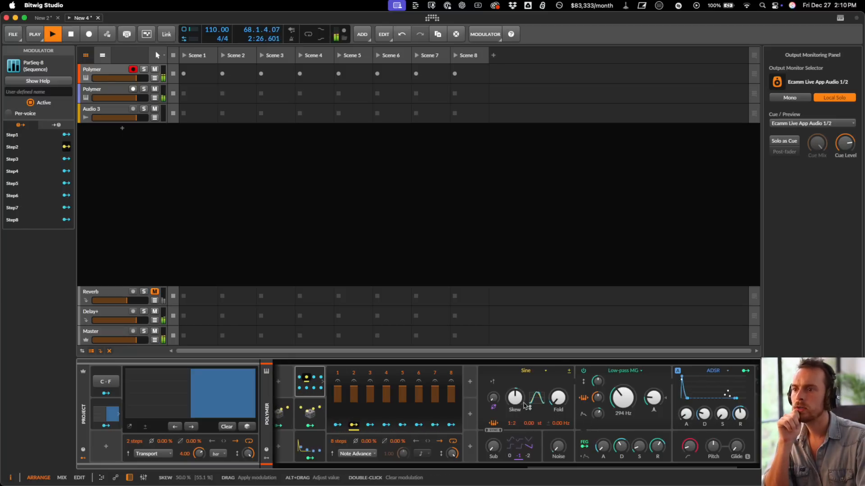
# - Map step 2 of the ParSeq-8 to skew at 0.365, filter cutoff, voice level, and the envelopes' attack, decay and sustain
pyautogui.moveTo(514, 404); pyautogui.dragTo(513, 391)
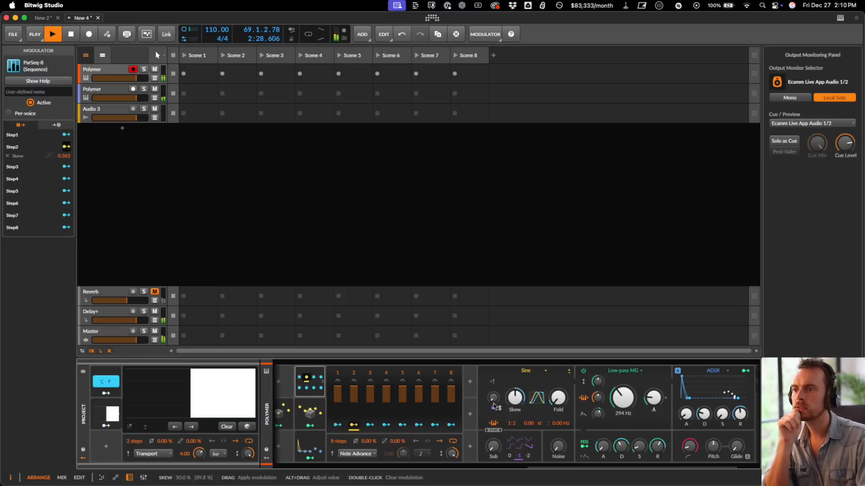
pyautogui.click(642, 443)
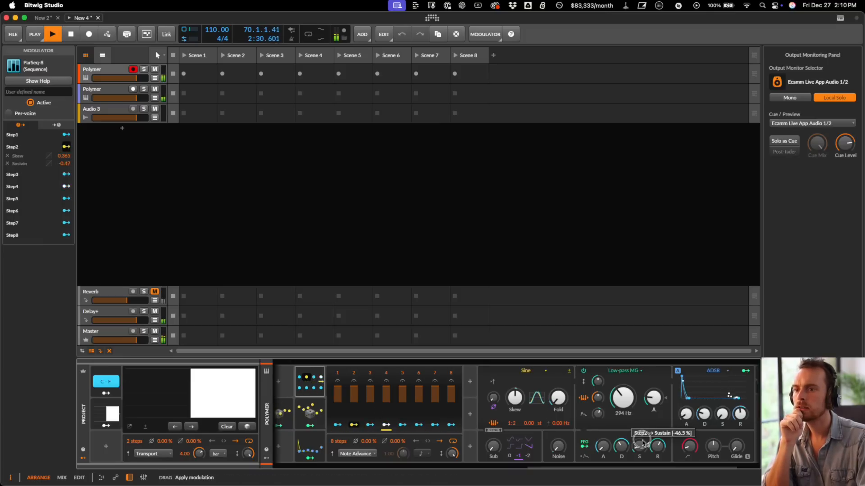
pyautogui.click(604, 464)
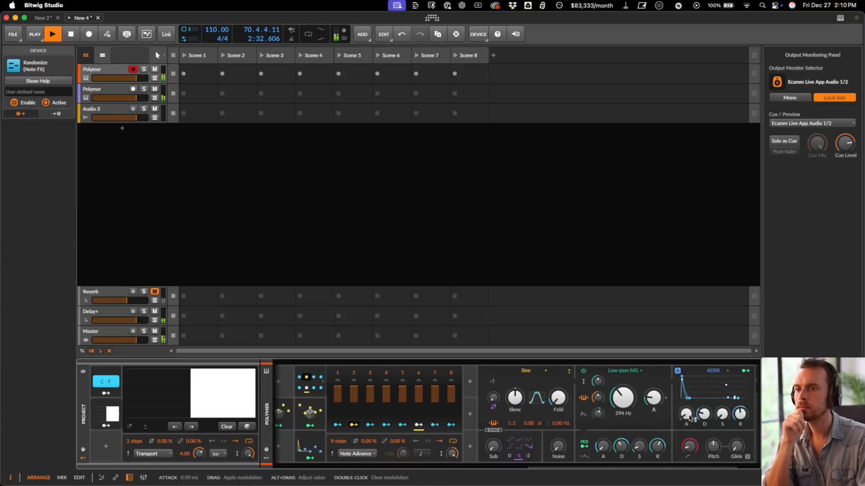
pyautogui.hscroll(3, 691, 418)
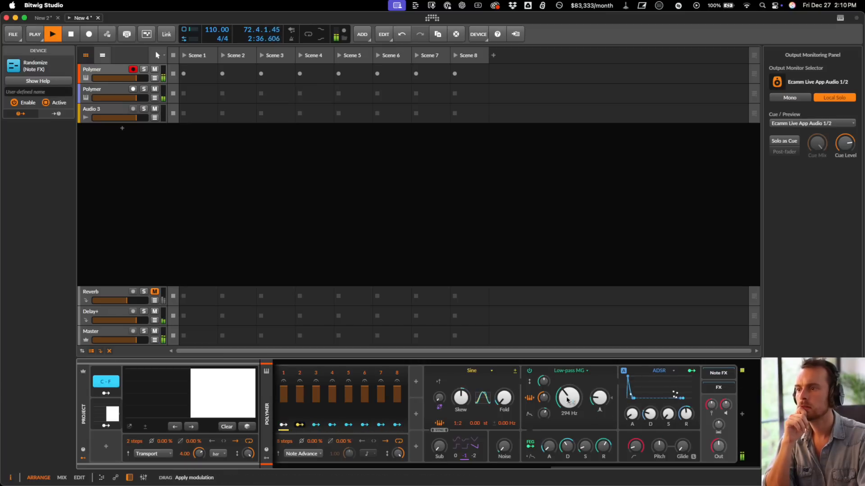
pyautogui.click(300, 425)
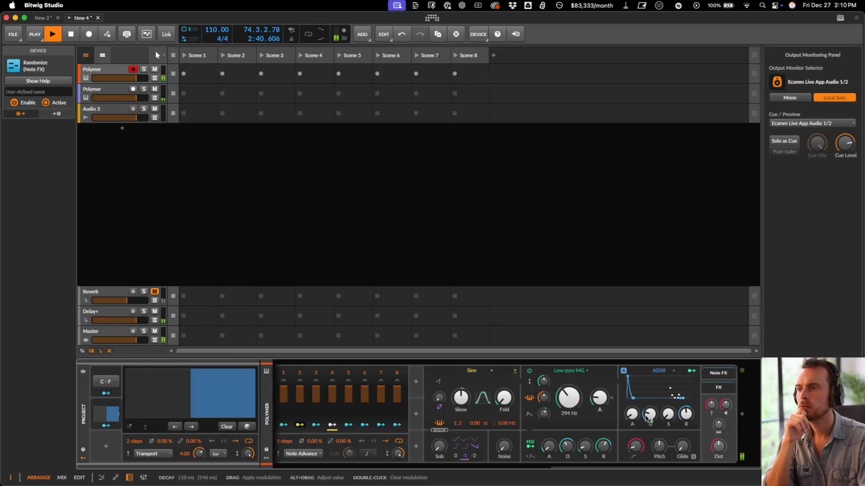
pyautogui.hscroll(-6, 648, 418)
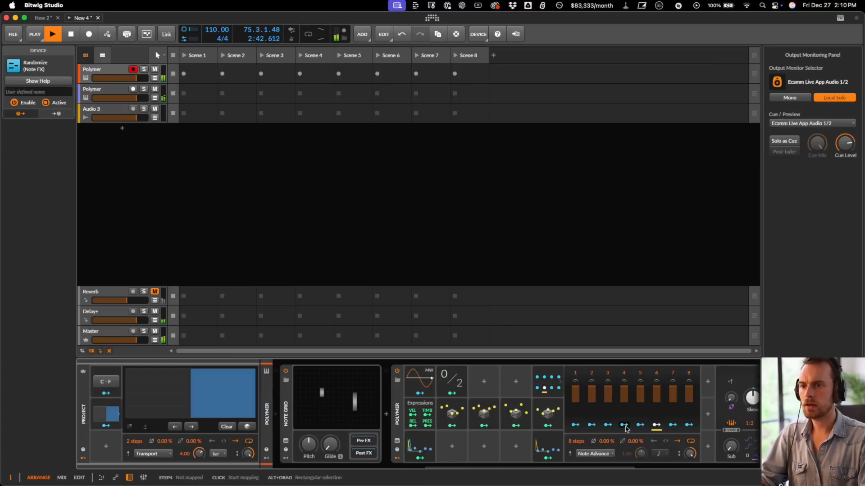
pyautogui.hscroll(8, 626, 430)
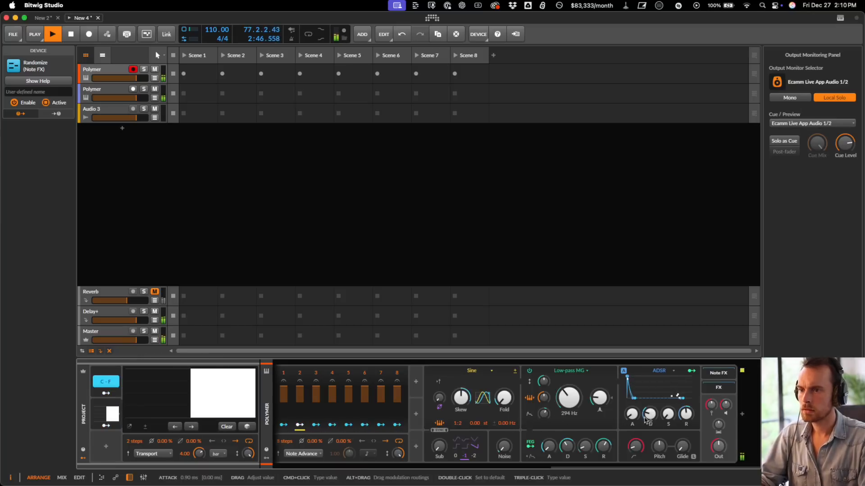
# - Delete the ParSeq-8 modulator and move the ADSR modulator that drives the noise level into the slot beside the other envelope
pyautogui.hscroll(-6, 329, 426)
pyautogui.click(452, 374)
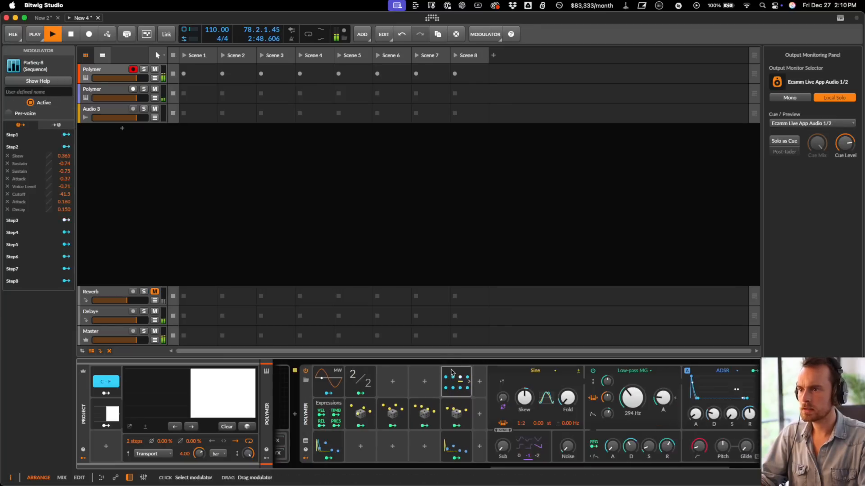
pyautogui.press('Delete')
pyautogui.moveTo(453, 442); pyautogui.dragTo(365, 443)
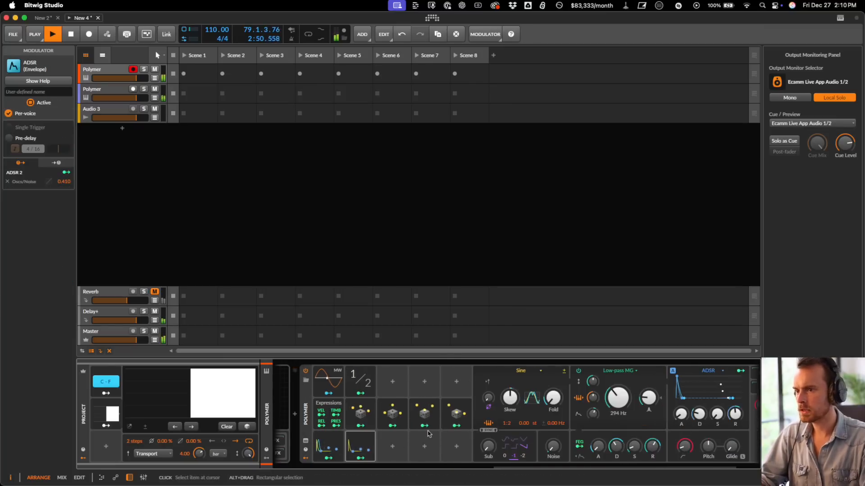
# - Adjust the release of the first Polymer's amplitude envelope to about 422 ms and restart the playback from the beginning
pyautogui.press('space')
pyautogui.moveTo(737, 415); pyautogui.dragTo(737, 423)
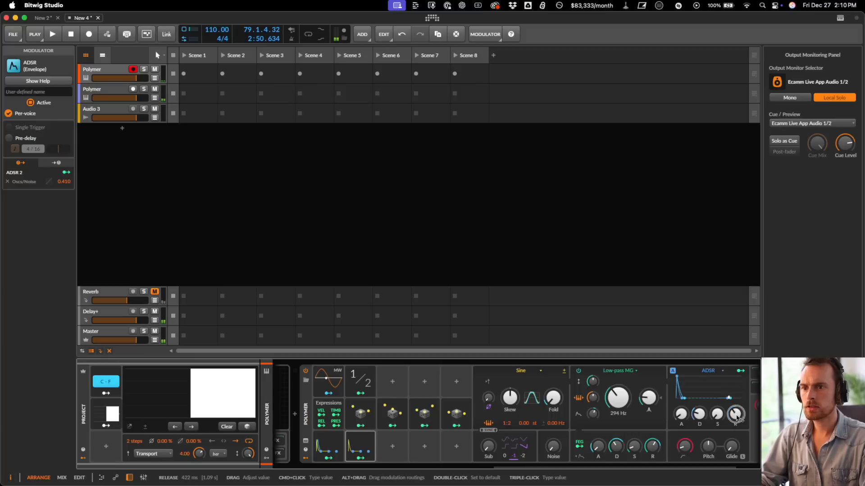
pyautogui.rightClick(737, 415)
pyautogui.click(766, 479)
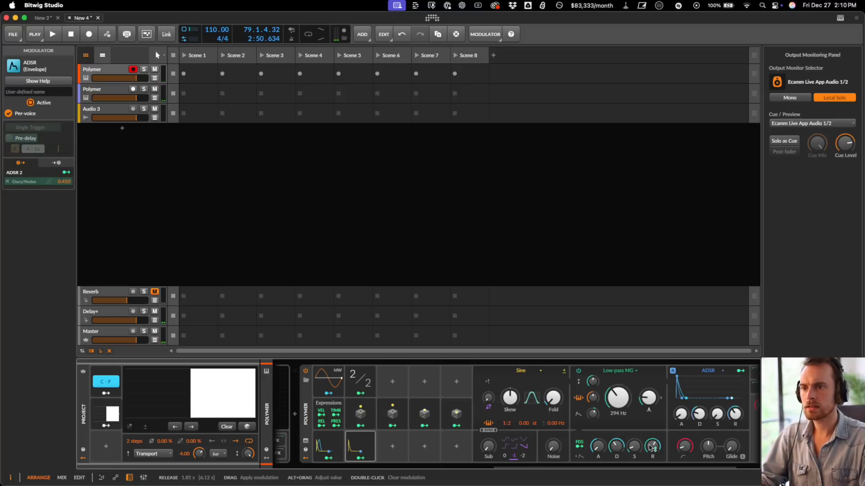
pyautogui.click(358, 384)
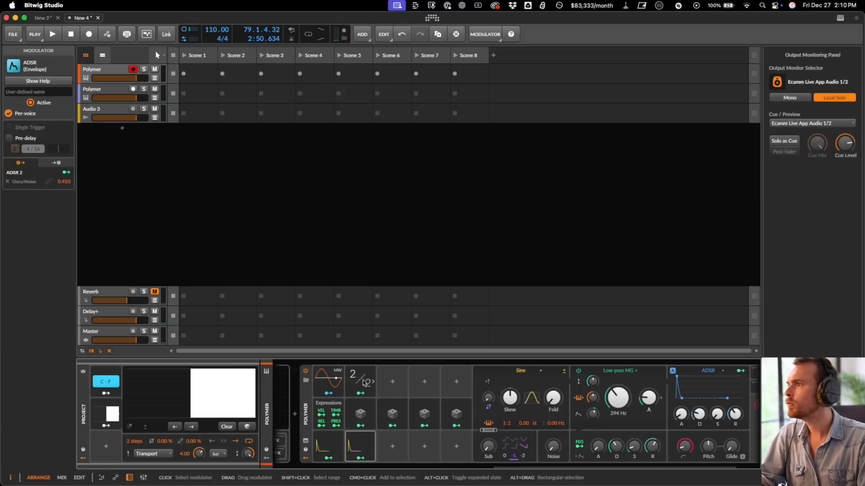
pyautogui.press('space')
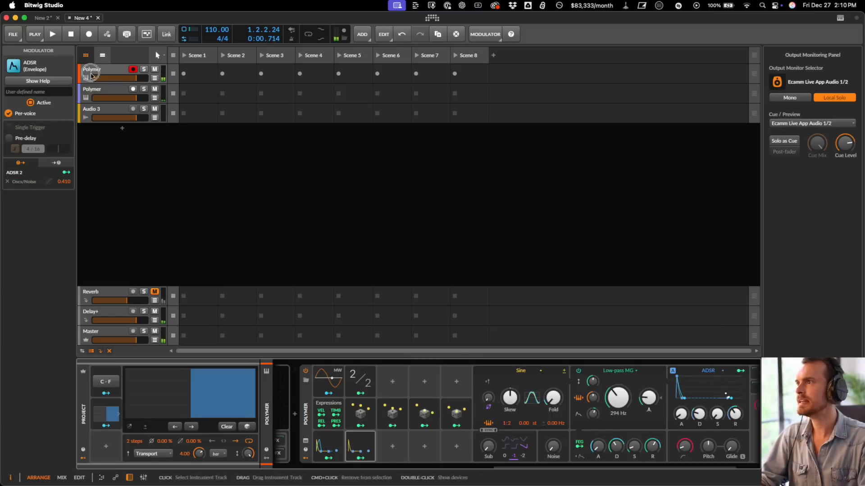
# - Adjust the Note Counter's modulation of the amplitude envelope release in the first track's Polymer and start playback
pyautogui.click(108, 73)
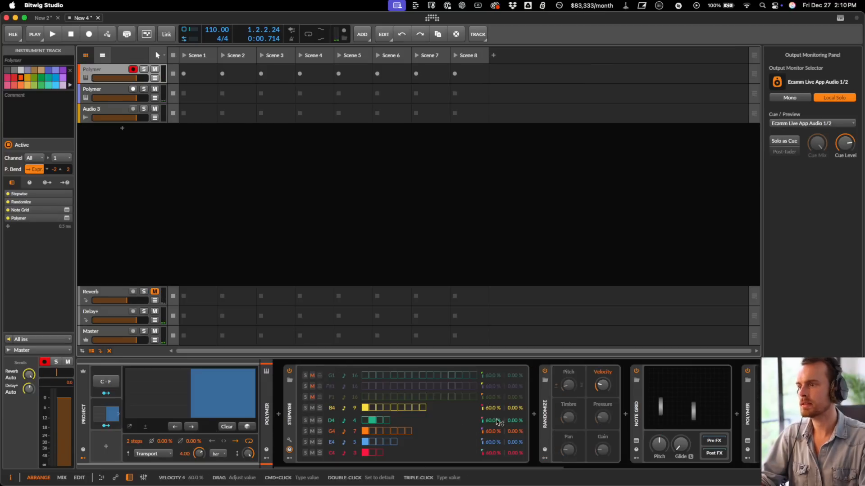
pyautogui.hscroll(10, 497, 422)
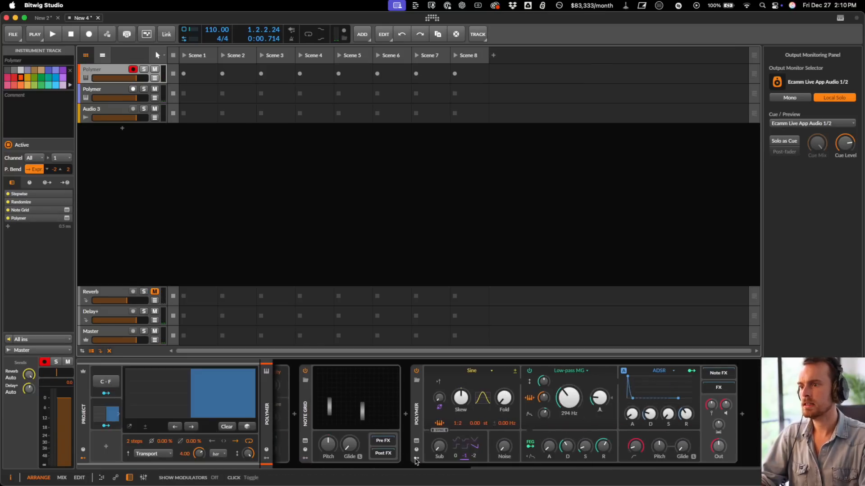
pyautogui.click(415, 460)
pyautogui.click(311, 394)
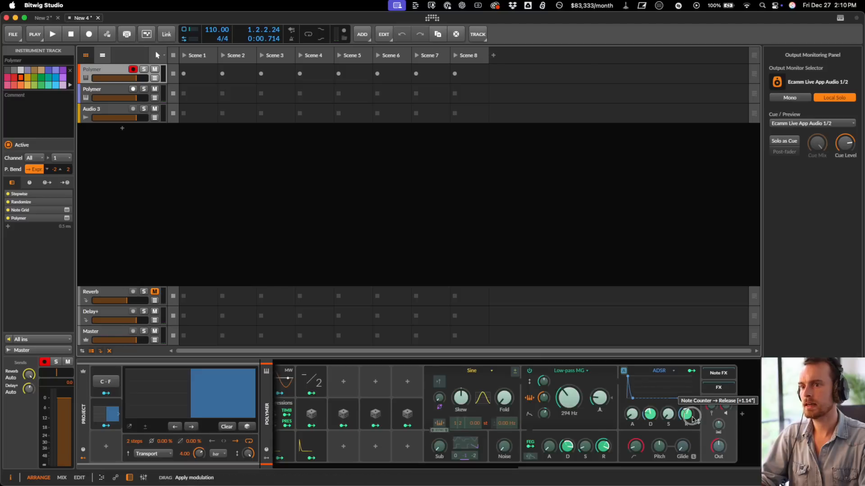
pyautogui.moveTo(692, 419); pyautogui.dragTo(693, 420)
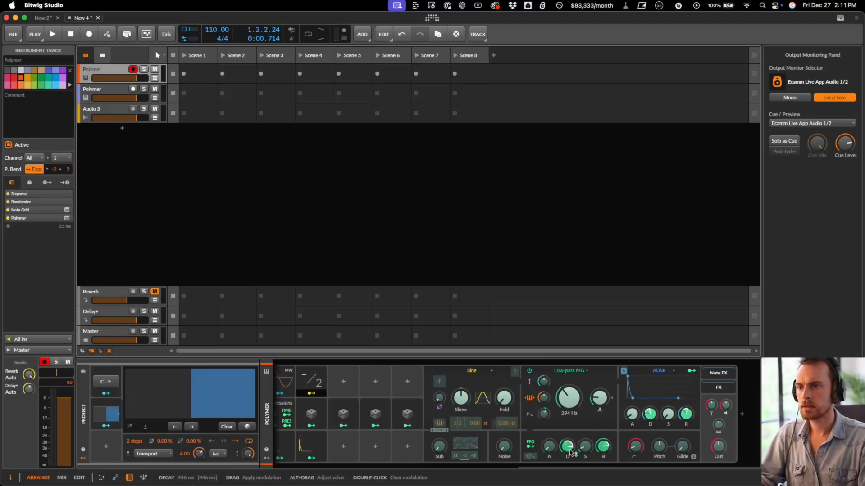
pyautogui.press('Escape')
pyautogui.press('space')
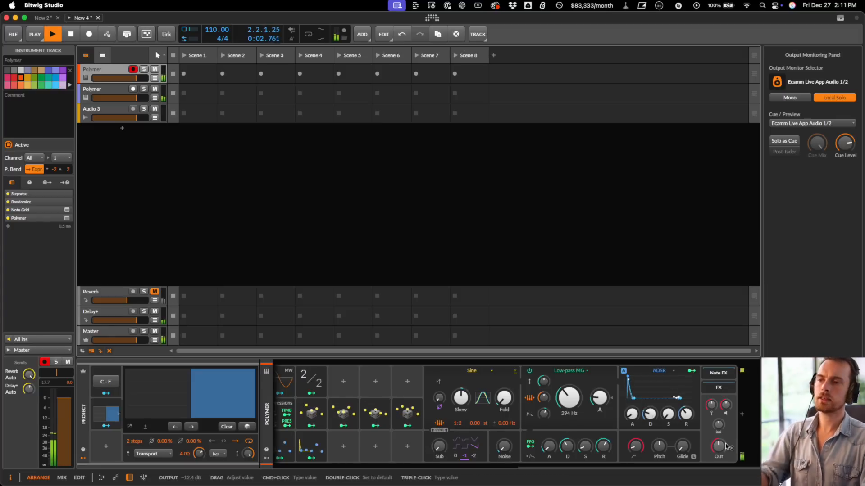
# - Unmute the Reverb track, raise its volume to 0.0 dB, and set its EQ+ high shelf to 1.57 kHz at +4.9 dB
pyautogui.hscroll(-10, 725, 447)
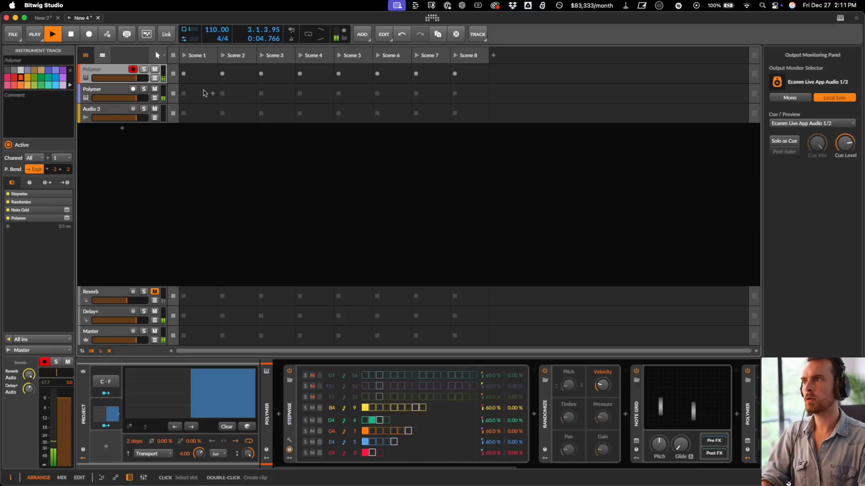
pyautogui.click(105, 90)
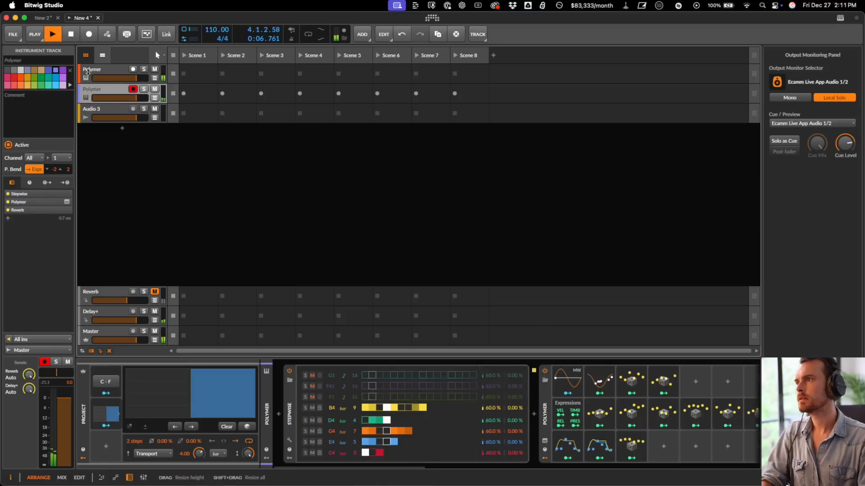
pyautogui.click(87, 70)
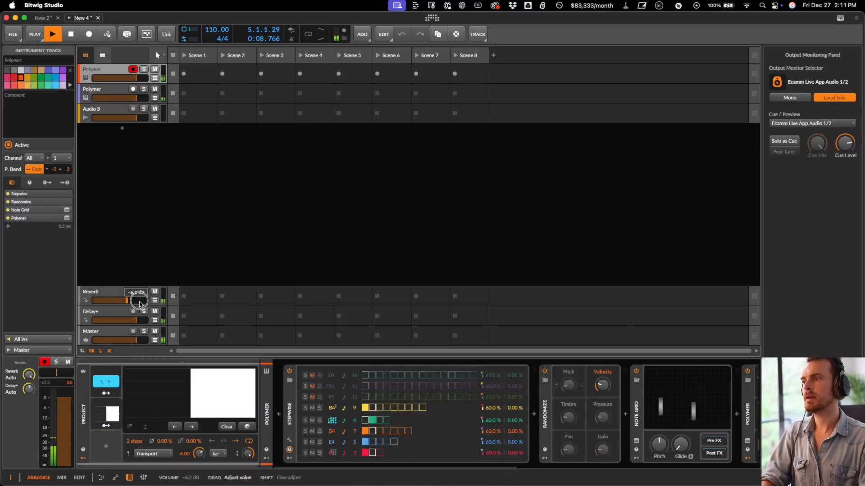
pyautogui.click(115, 295)
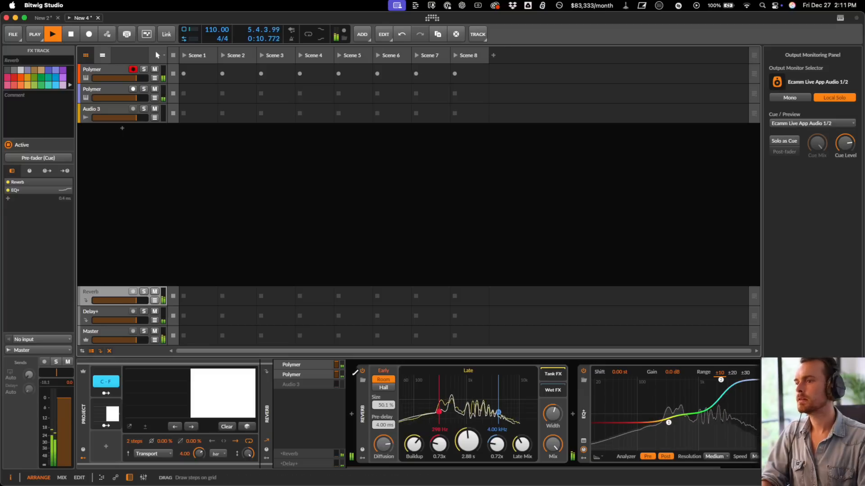
pyautogui.hscroll(3, 522, 384)
pyautogui.moveTo(676, 383); pyautogui.dragTo(666, 402)
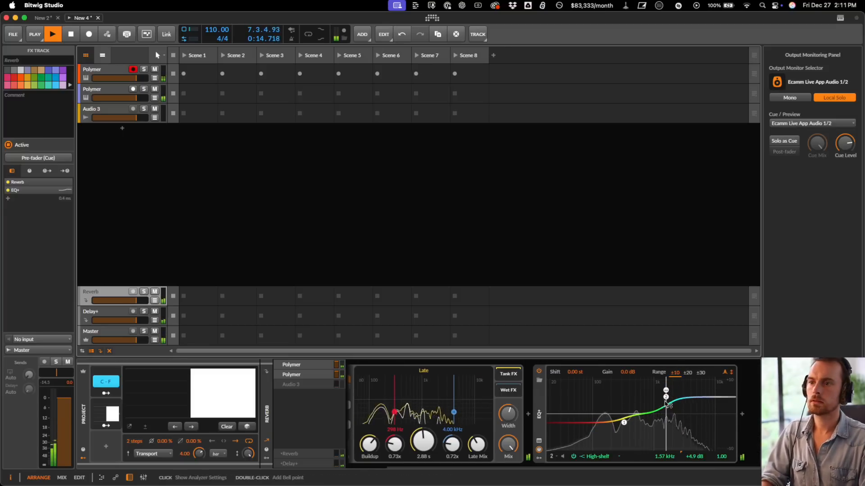
# - Set the first Polymer's oscillator ratio to 1:8 and shorten the amplitude release to 343 ms and the filter envelope release to 1.33 s
pyautogui.click(103, 58)
pyautogui.click(103, 58)
pyautogui.click(104, 71)
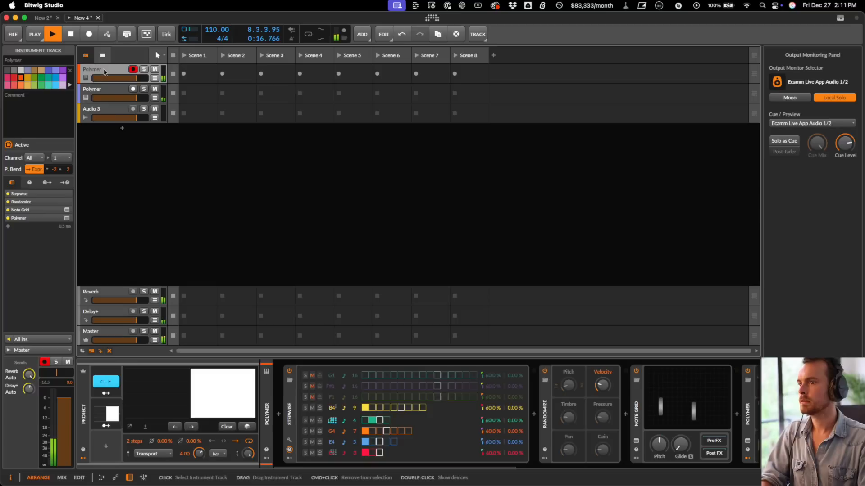
pyautogui.hscroll(5, 464, 431)
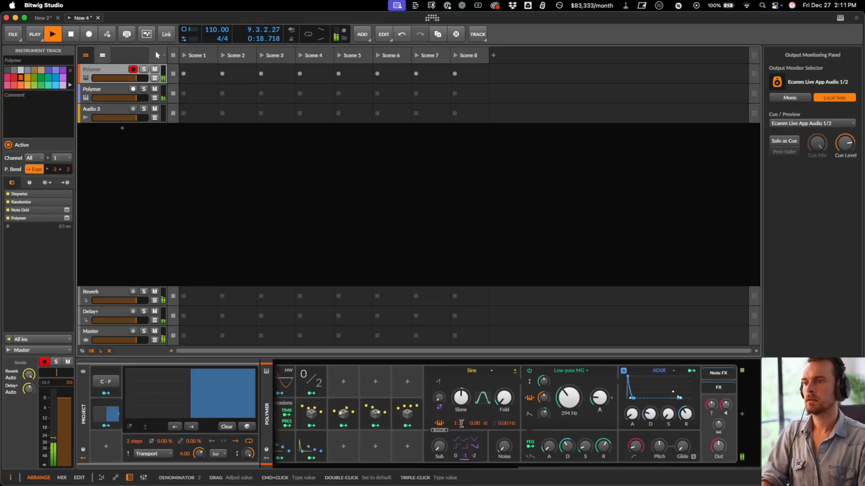
pyautogui.moveTo(461, 423); pyautogui.dragTo(463, 427)
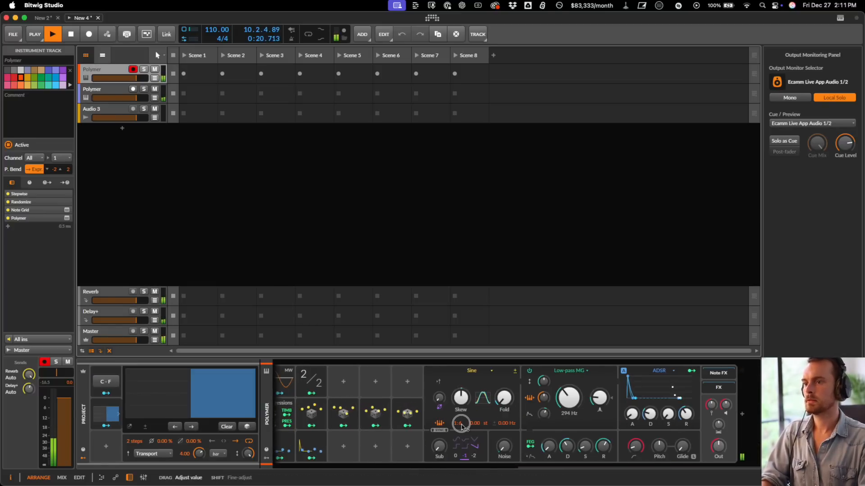
pyautogui.moveTo(464, 427); pyautogui.dragTo(465, 428)
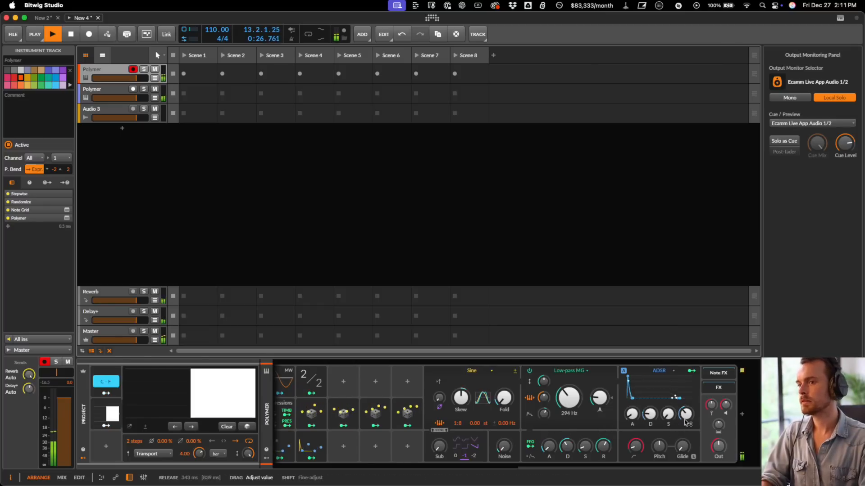
pyautogui.hscroll(-5, 685, 422)
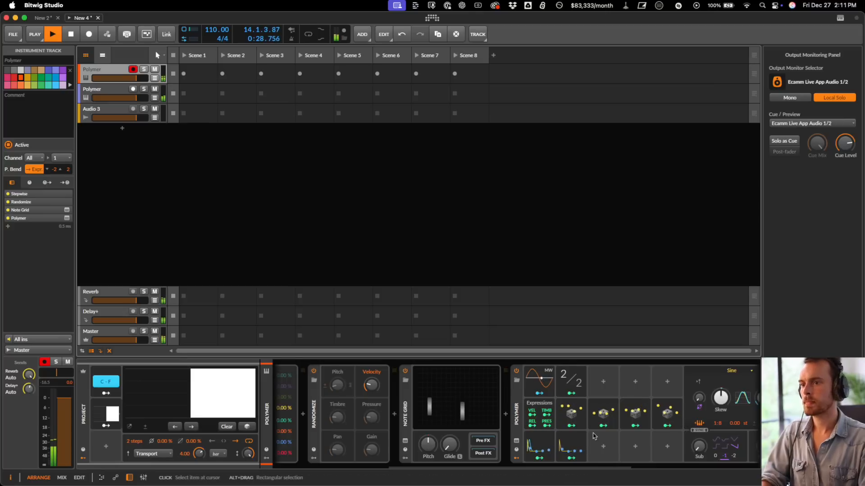
pyautogui.hscroll(5, 431, 393)
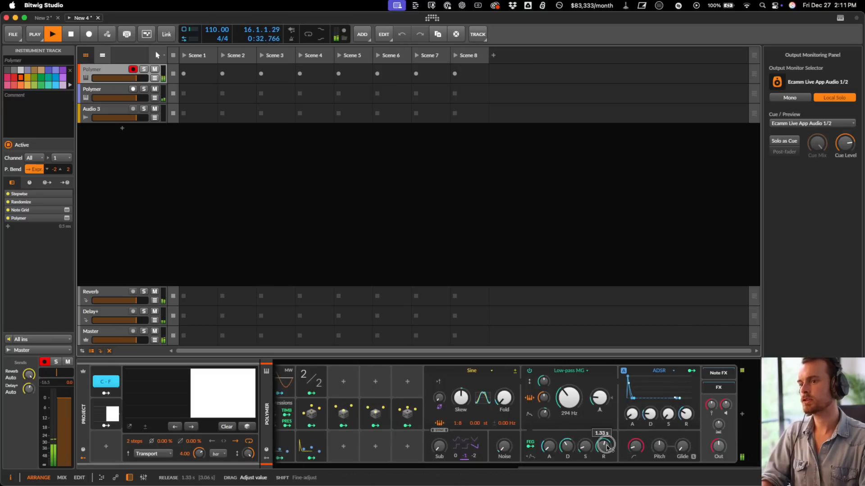
# - On the first track, set Randomize's velocity amount to 22.5 %, the Polymer's oscillator ratio to 1:4 and its detune to 0.13 Hz
pyautogui.click(102, 115)
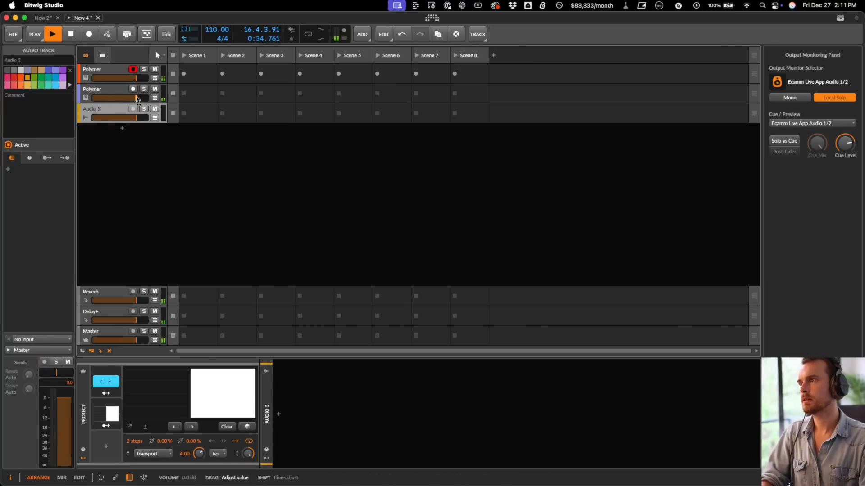
pyautogui.click(100, 100)
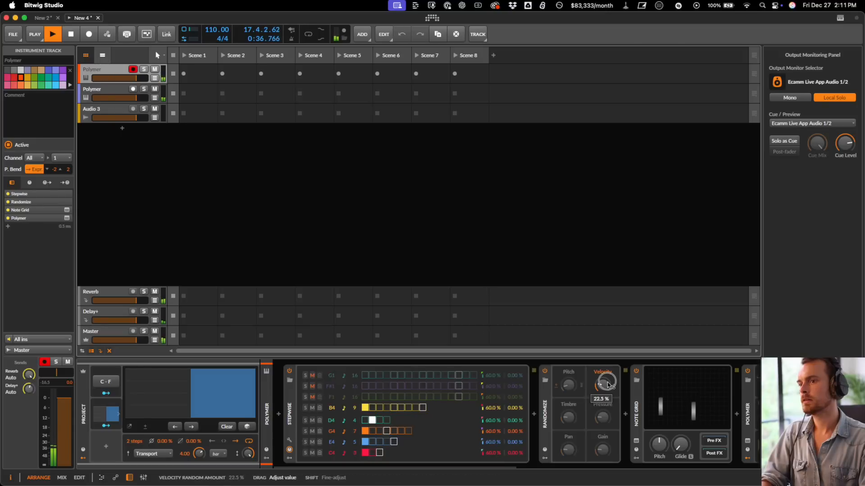
pyautogui.hscroll(10, 609, 386)
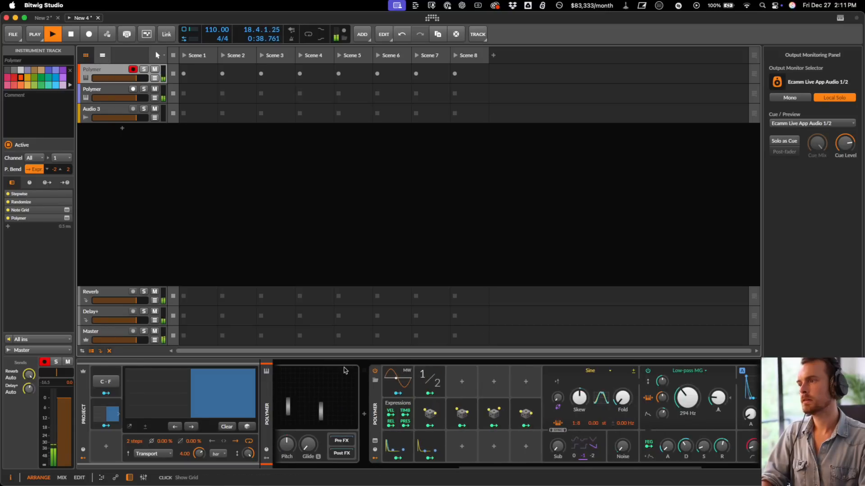
pyautogui.click(581, 426)
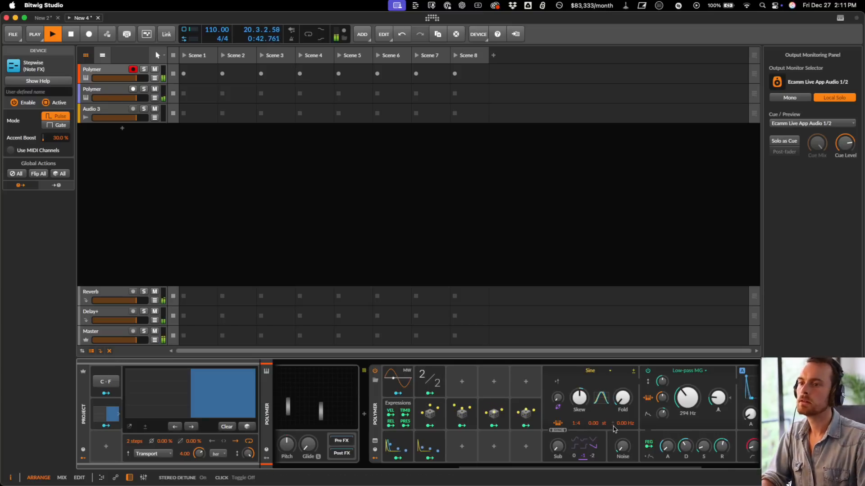
pyautogui.moveTo(620, 426); pyautogui.dragTo(619, 424)
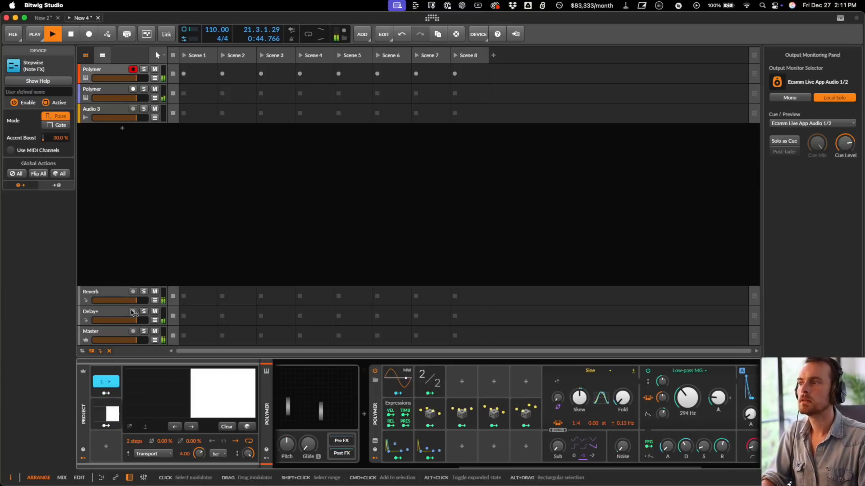
# - Adjust the feedback of the Delay+ device on the Delay+ effects track
pyautogui.click(108, 313)
pyautogui.moveTo(447, 413); pyautogui.dragTo(459, 426)
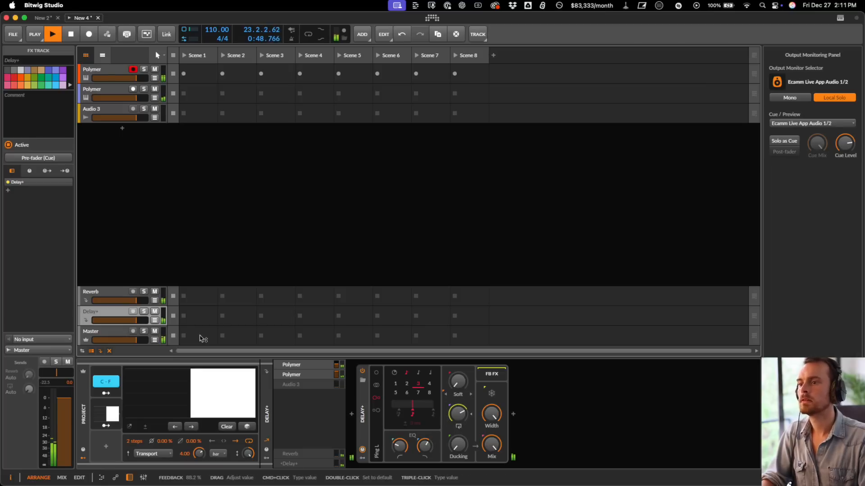
pyautogui.click(95, 92)
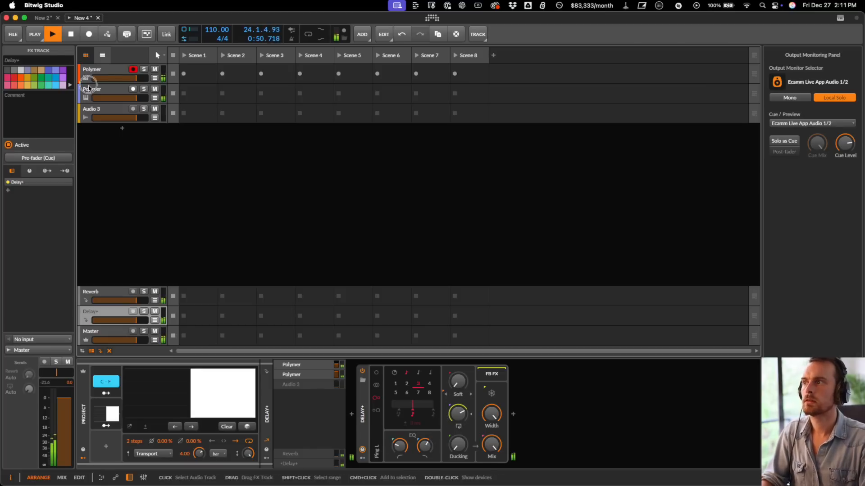
# - Add a new instrument track and delete the empty Audio 3 track
pyautogui.click(108, 112)
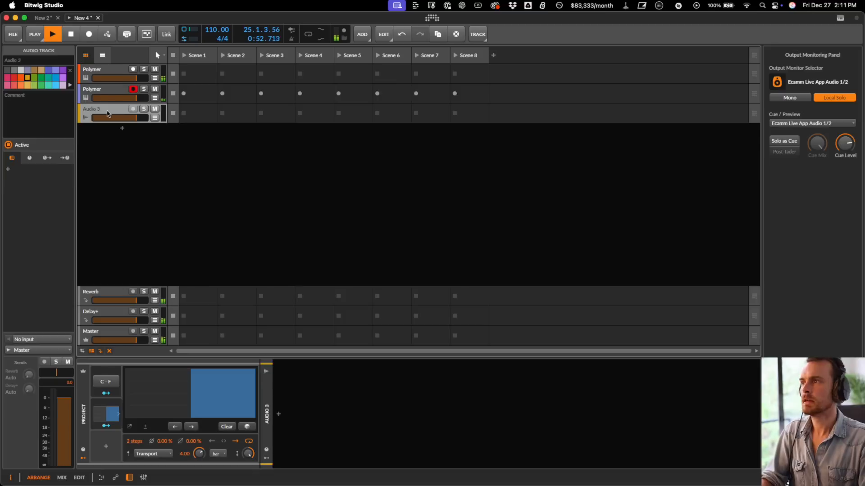
pyautogui.press('super+t')
pyautogui.click(99, 113)
pyautogui.press('Delete')
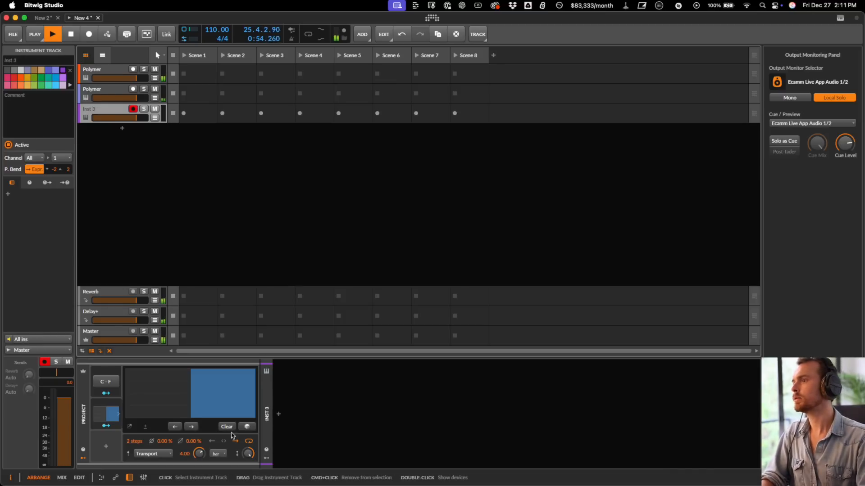
# - Insert a Stepwise note sequencer on the new instrument track
pyautogui.click(279, 414)
pyautogui.write('t')
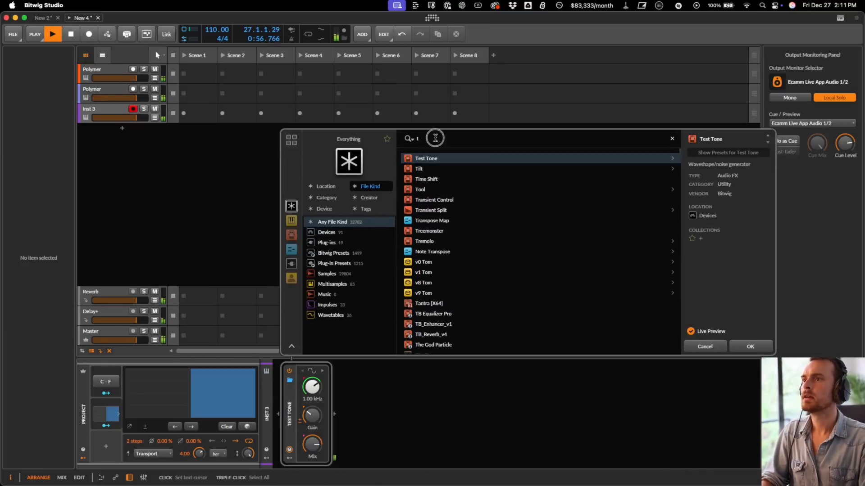
pyautogui.moveTo(435, 138); pyautogui.dragTo(381, 140)
pyautogui.write('ste')
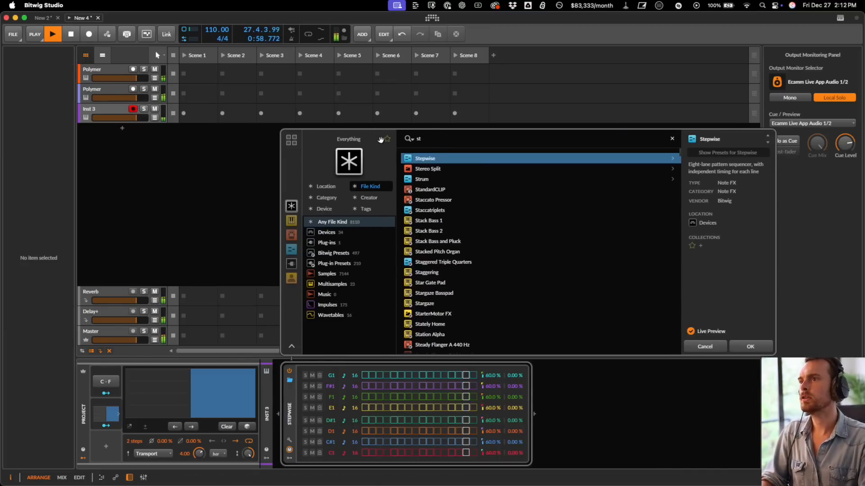
pyautogui.press('Return')
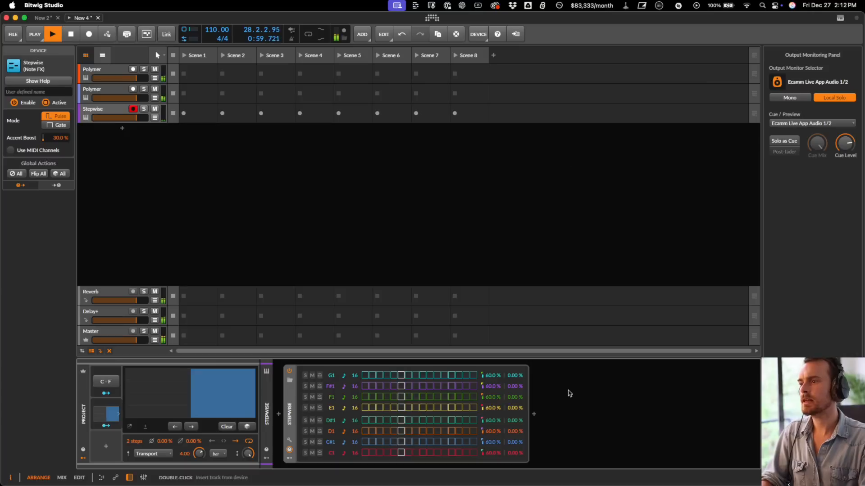
# - Insert the v8 Kick instrument after Stepwise on the new track
pyautogui.click(534, 415)
pyautogui.write('kic')
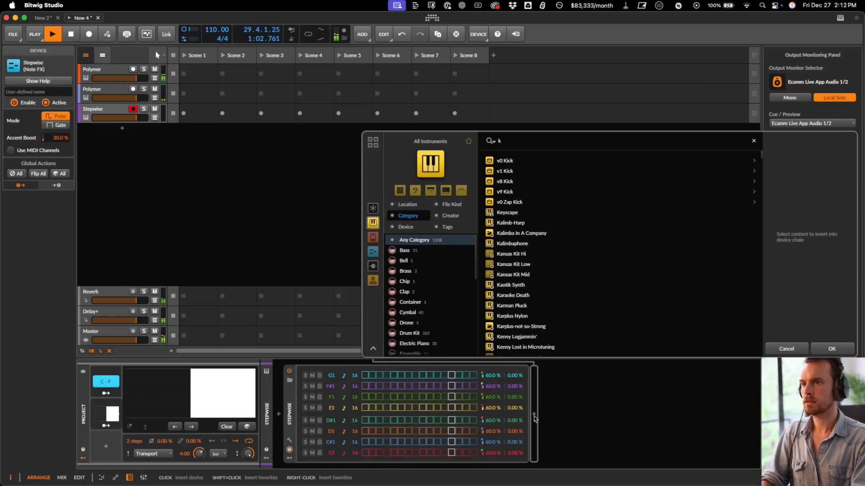
pyautogui.press('Down')
pyautogui.press('Down')
pyautogui.press('Return')
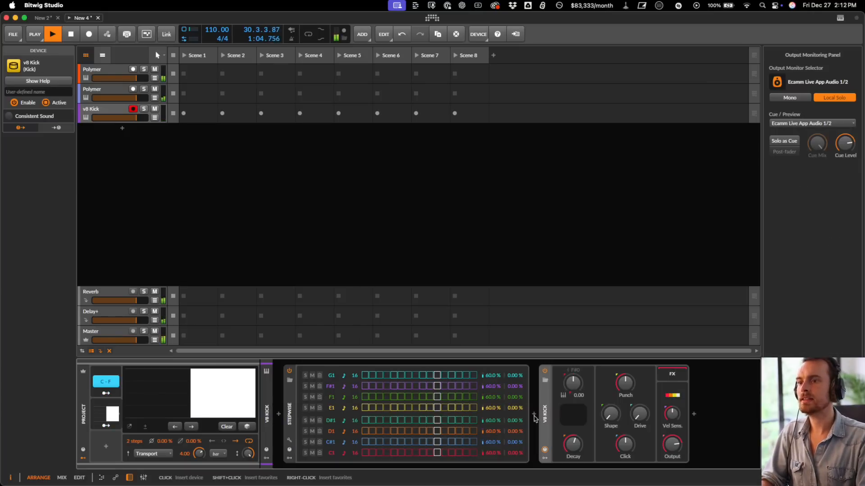
# - Place C1 kick notes on steps 1, 5, 9 and 13 in Stepwise and shorten the v8 Kick's Decay
pyautogui.click(363, 453)
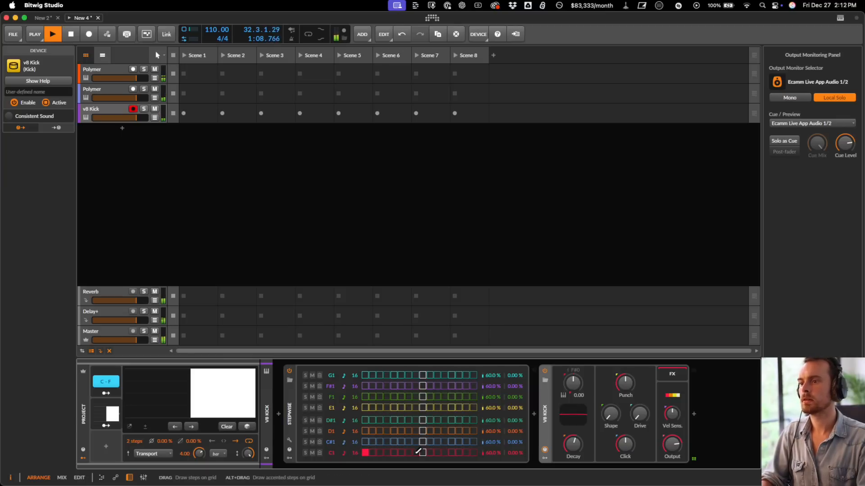
pyautogui.click(423, 452)
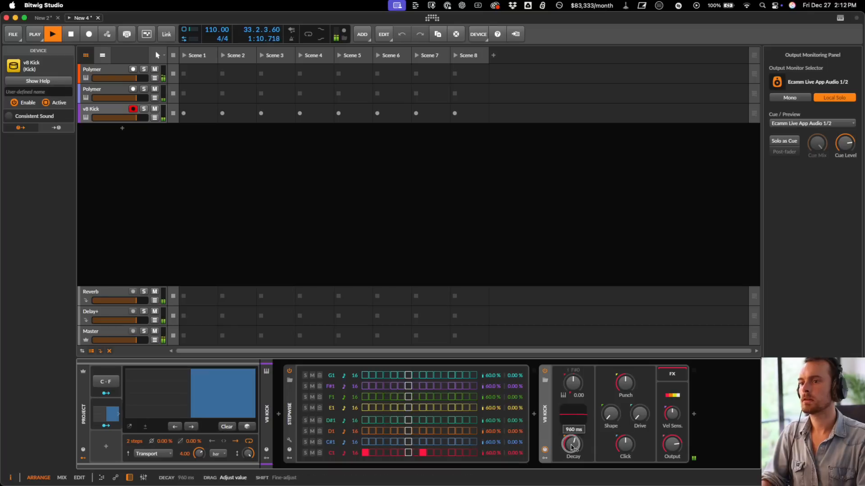
pyautogui.click(394, 453)
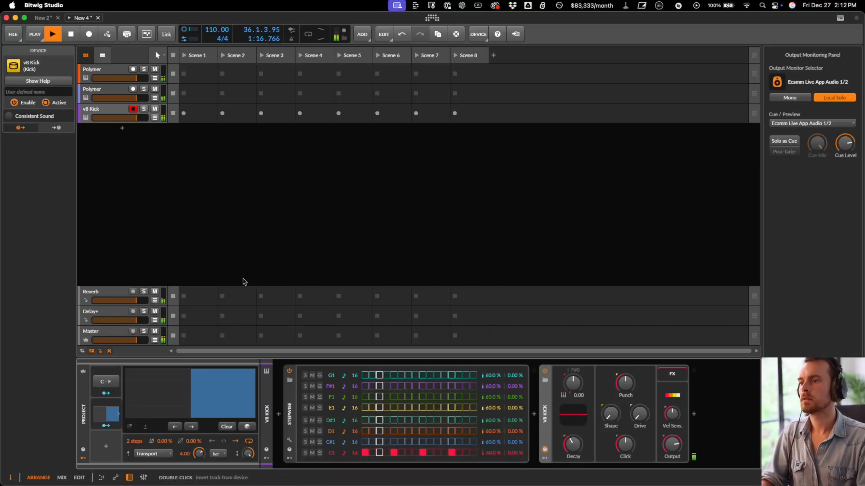
# - Insert a Drum Machine after Stepwise and move the v8 Kick onto its C1 pad
pyautogui.click(535, 415)
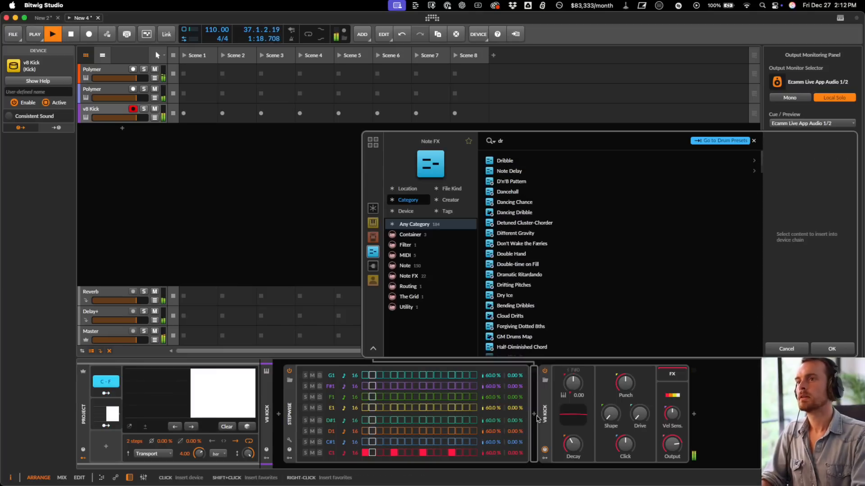
pyautogui.click(373, 209)
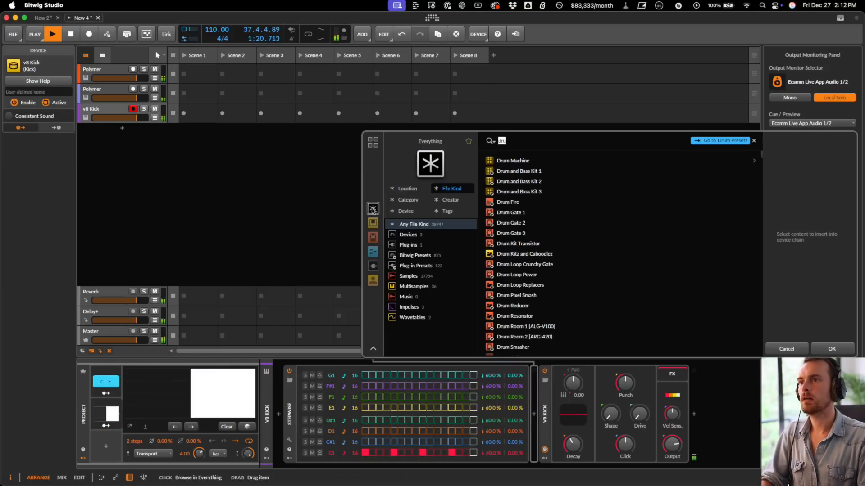
pyautogui.click(511, 161)
pyautogui.press('Return')
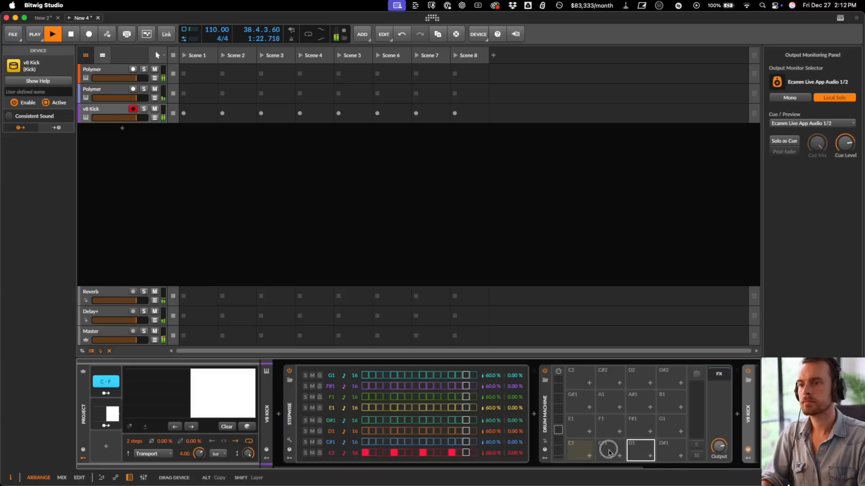
pyautogui.hscroll(5, 628, 458)
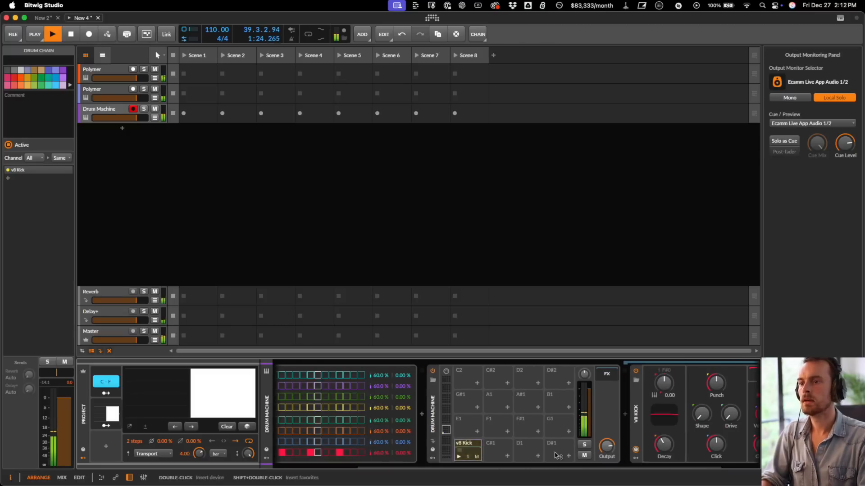
# - Load a v0 Tom on the Drum Machine's C#1 pad and place a C#1 note on step 4 in Stepwise
pyautogui.click(506, 457)
pyautogui.write('tiom')
pyautogui.press('Down')
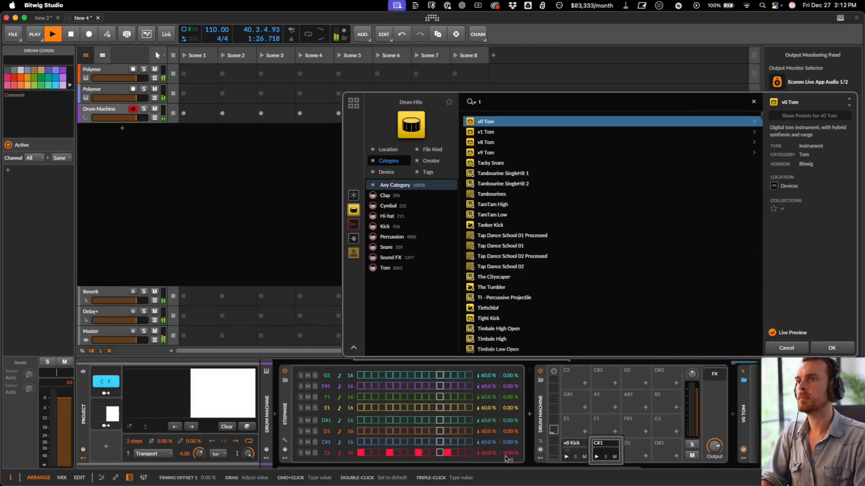
pyautogui.press('Return')
pyautogui.click(382, 442)
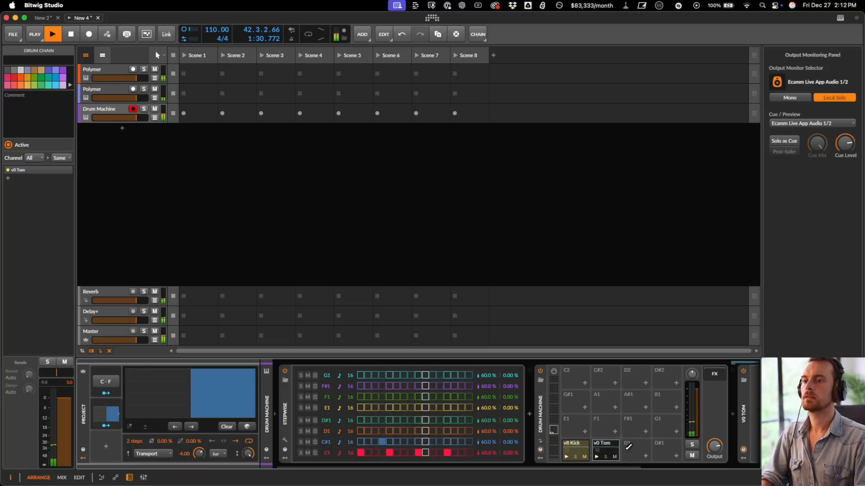
# - Lower the Punch and Output of the v0 Tom on the C#1 pad
pyautogui.hscroll(5, 642, 399)
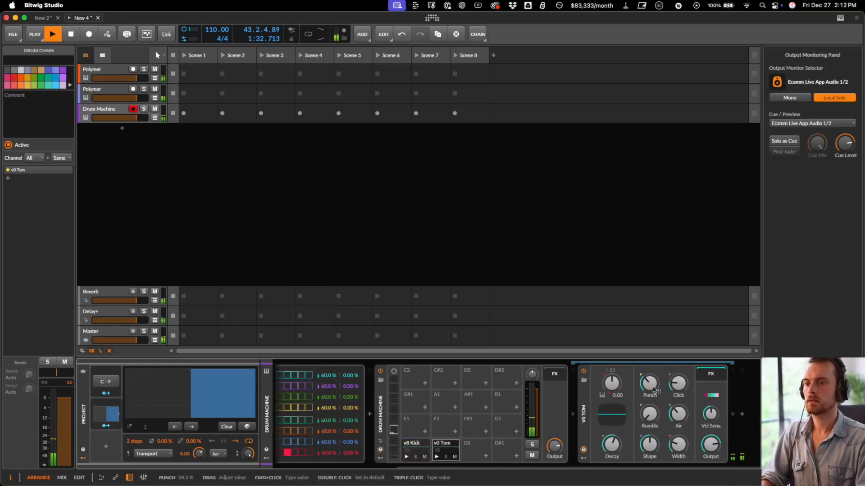
pyautogui.click(615, 385)
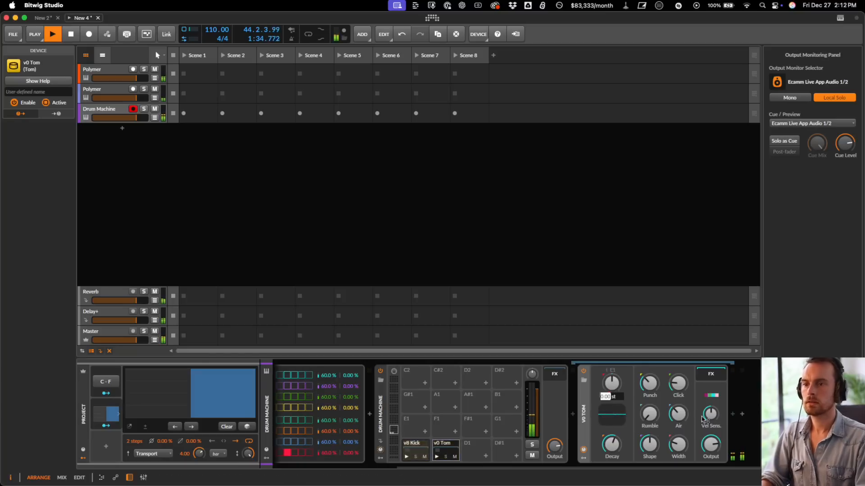
pyautogui.moveTo(649, 380); pyautogui.dragTo(649, 387)
pyautogui.moveTo(707, 442); pyautogui.dragTo(707, 451)
pyautogui.hscroll(-5, 685, 417)
pyautogui.hscroll(5, 670, 393)
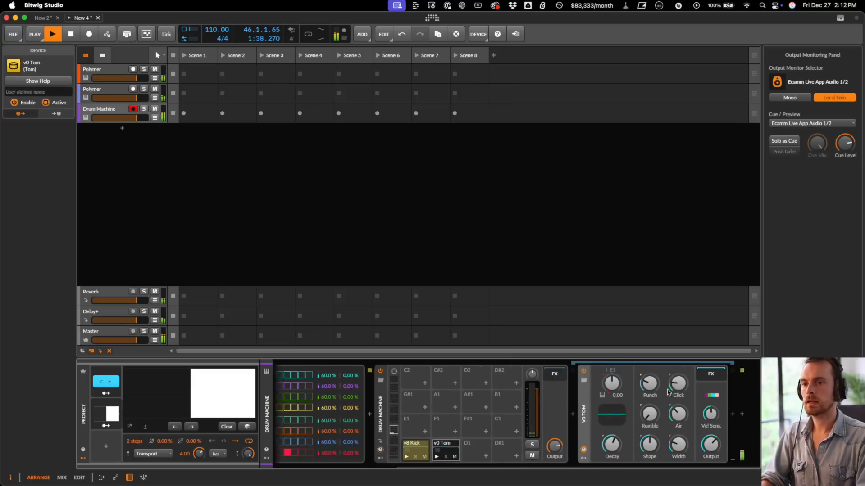
# - Set the v0 Tom's Tune to -4.00 st and lengthen its Decay
pyautogui.keyDown('super'); pyautogui.click(617, 382); pyautogui.keyUp('super')
pyautogui.press('Return')
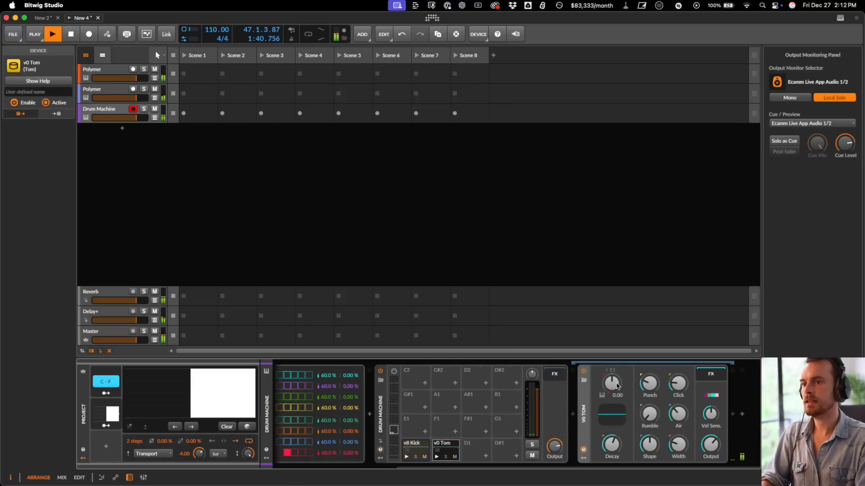
pyautogui.moveTo(616, 381); pyautogui.dragTo(617, 386)
pyautogui.keyDown('super'); pyautogui.click(616, 386); pyautogui.keyUp('super')
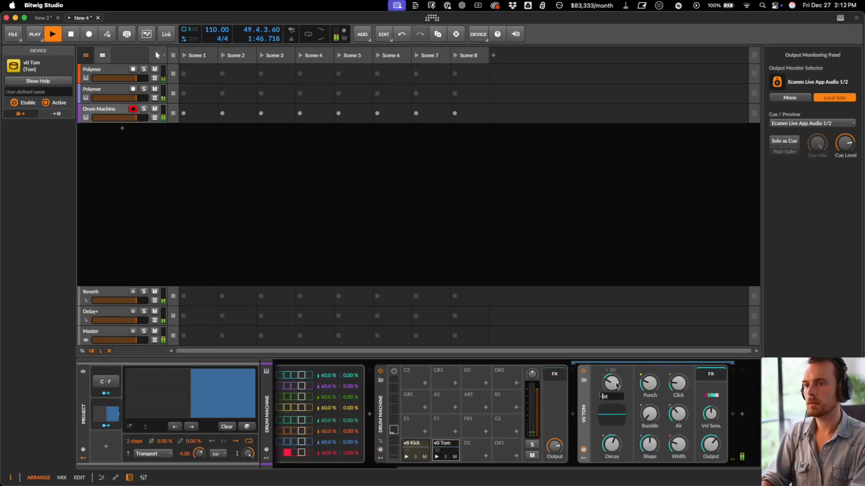
pyautogui.press('Return')
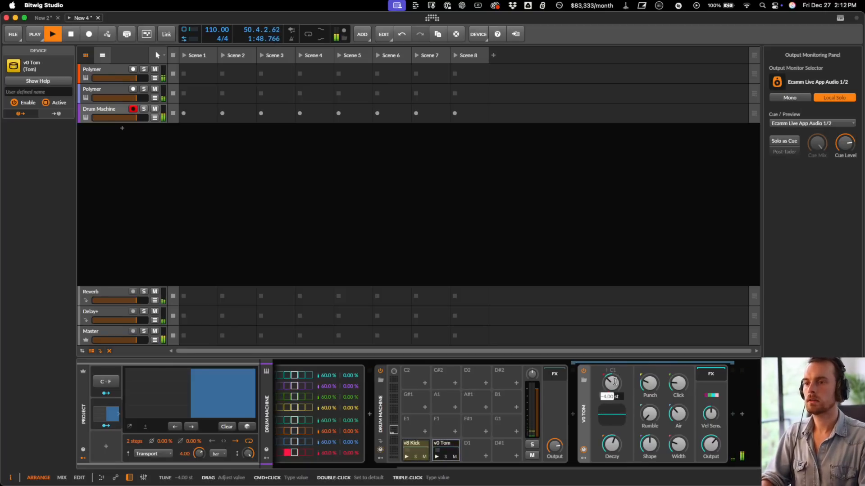
pyautogui.moveTo(617, 448); pyautogui.dragTo(617, 448)
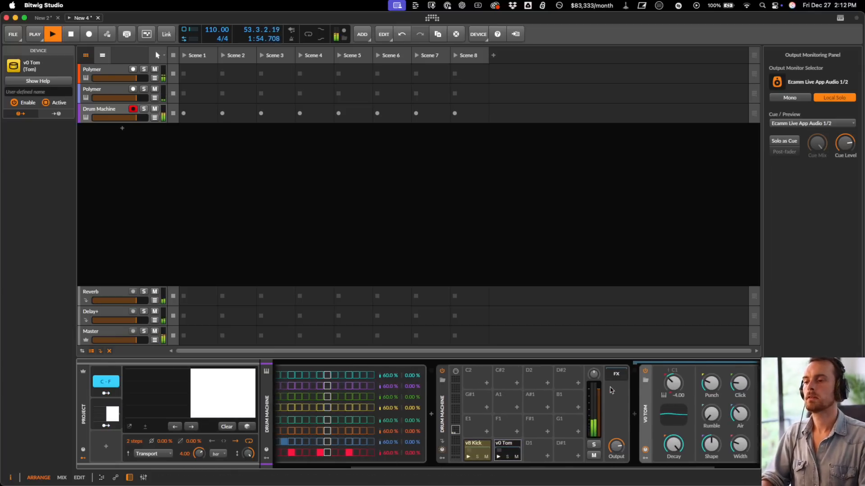
# - Make the C#1 v0 Tom pad choked by C1 - v8 Kick and restart playback
pyautogui.press('space')
pyautogui.rightClick(509, 451)
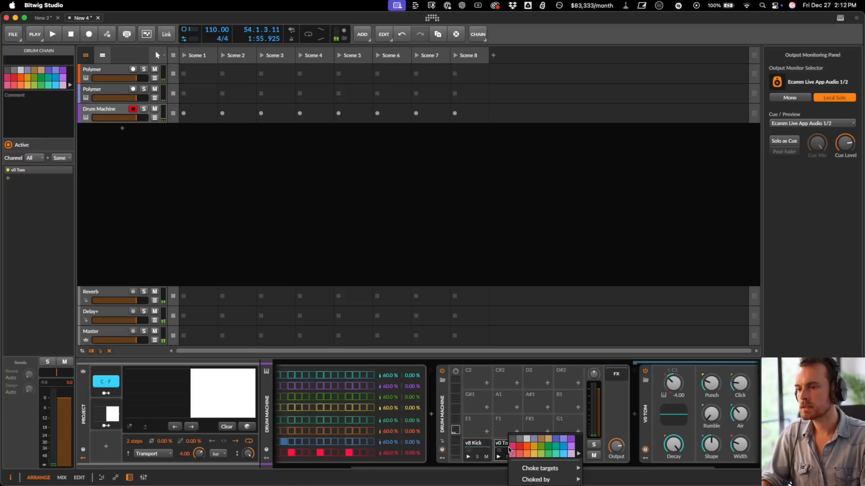
pyautogui.moveTo(552, 480)
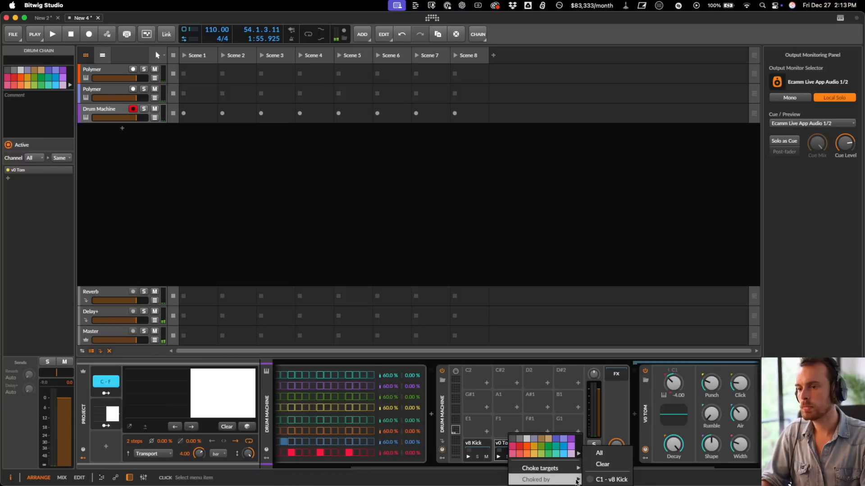
pyautogui.click(616, 479)
pyautogui.press('space')
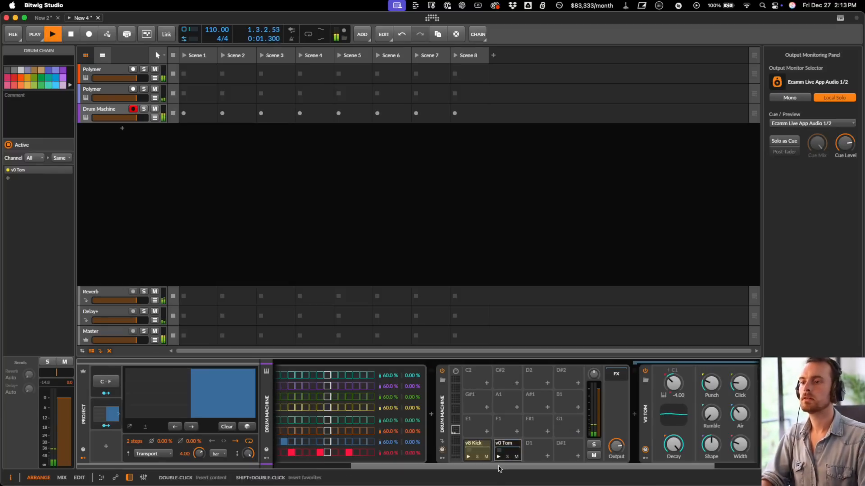
# - Copy the v0 Tom from the C#1 pad onto the D1 pad and stop playback
pyautogui.moveTo(506, 448); pyautogui.dragTo(532, 447)
pyautogui.press('space')
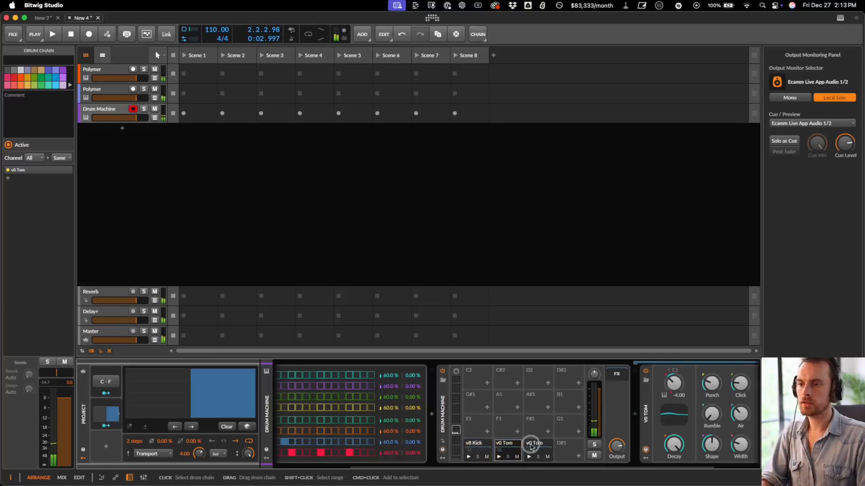
# - Set the D1 v0 Tom's Tune to +3.00 st and place a D1 note on step 7 in Stepwise
pyautogui.click(675, 387)
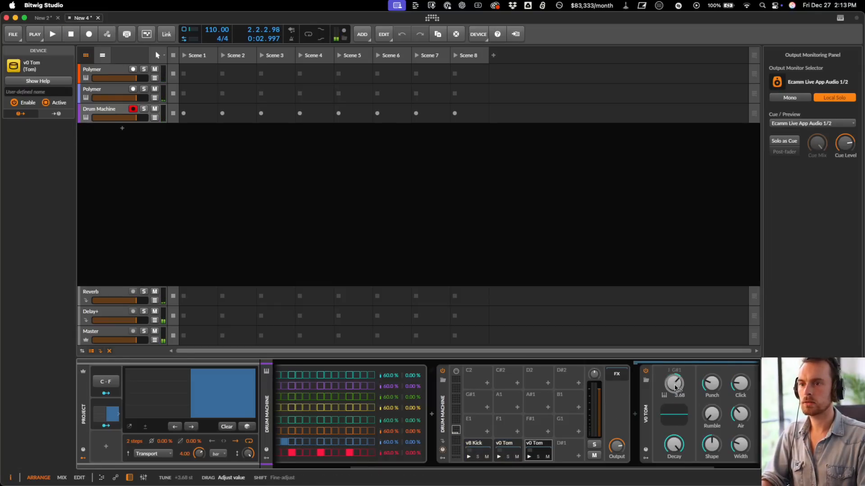
pyautogui.moveTo(675, 387); pyautogui.dragTo(675, 386)
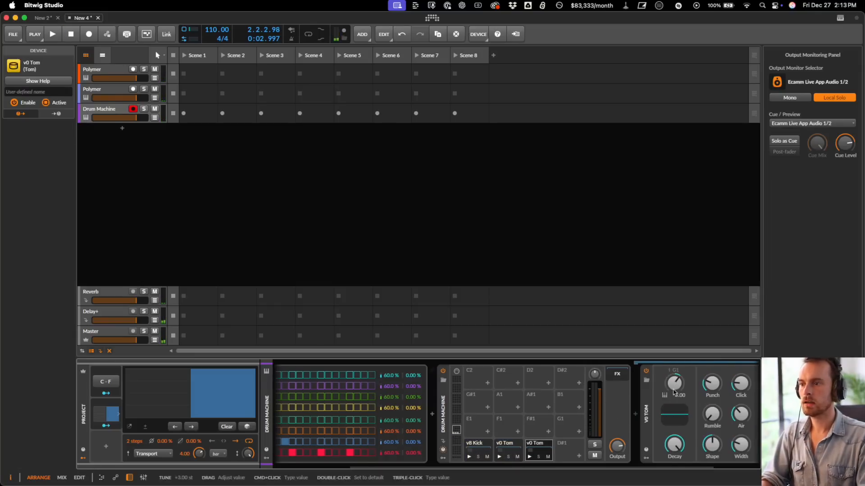
pyautogui.hscroll(-4, 456, 434)
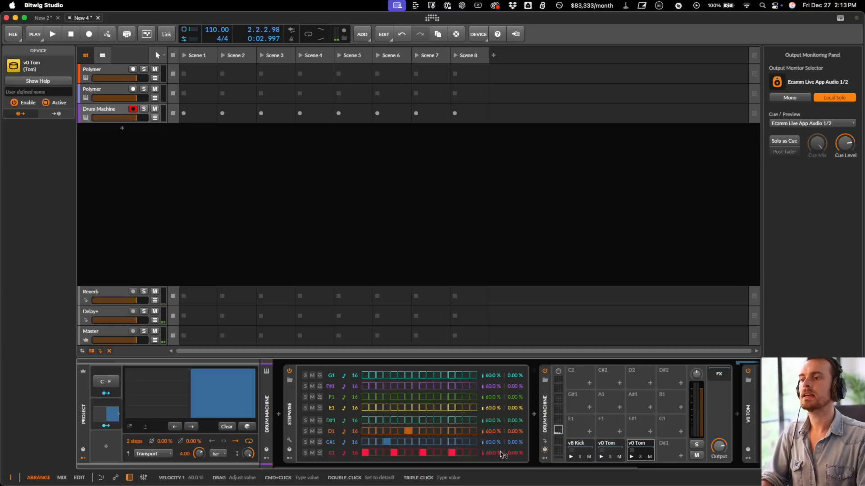
# - Configure choke links among the D1 and C#1 v0 Tom pads and the C1 v8 Kick pad
pyautogui.rightClick(649, 446)
pyautogui.moveTo(658, 470)
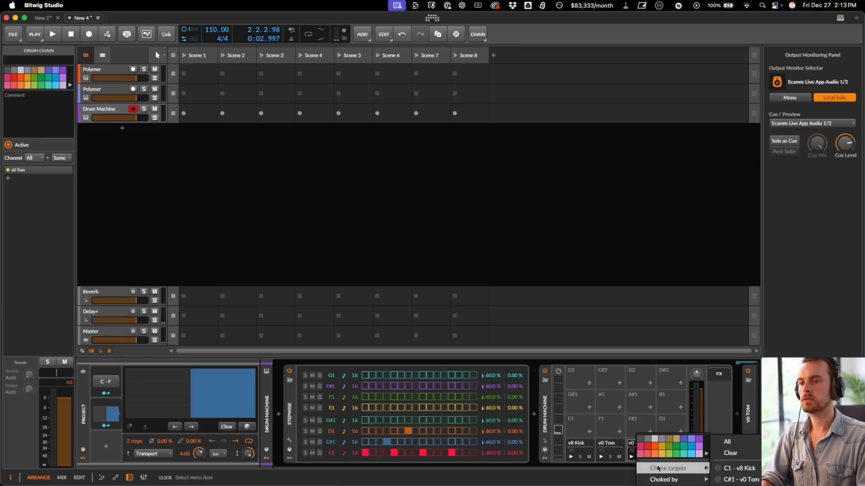
pyautogui.click(751, 469)
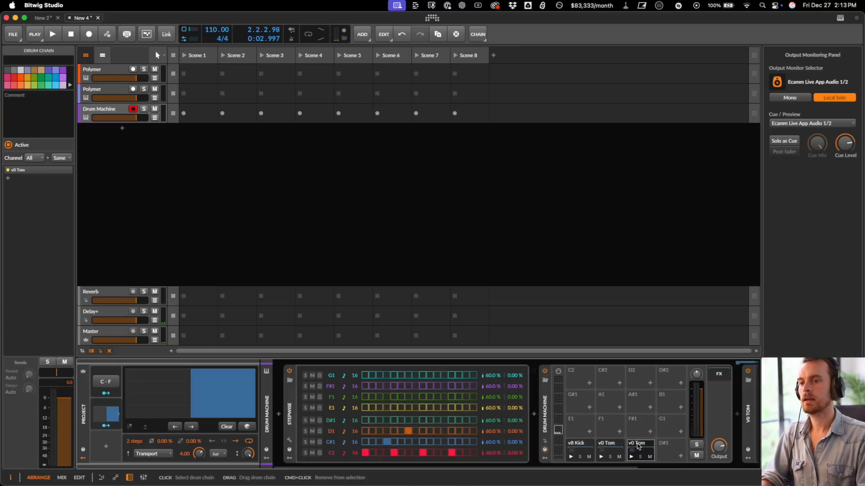
pyautogui.rightClick(637, 447)
pyautogui.rightClick(613, 446)
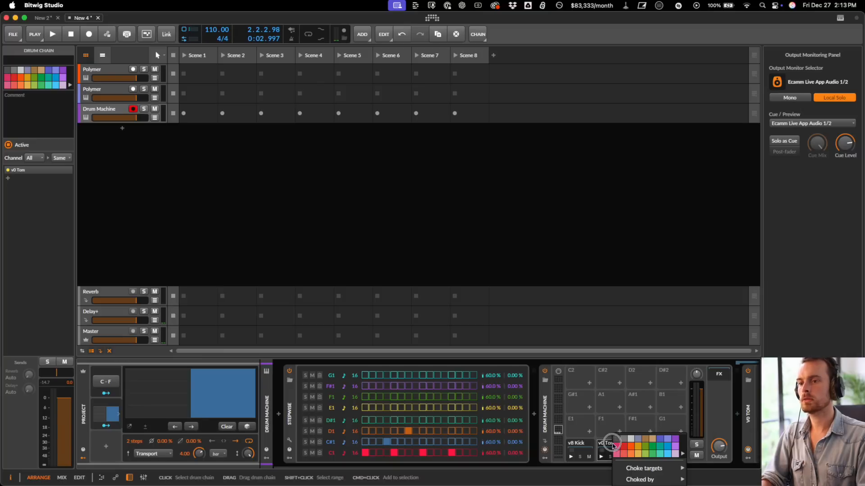
pyautogui.click(732, 484)
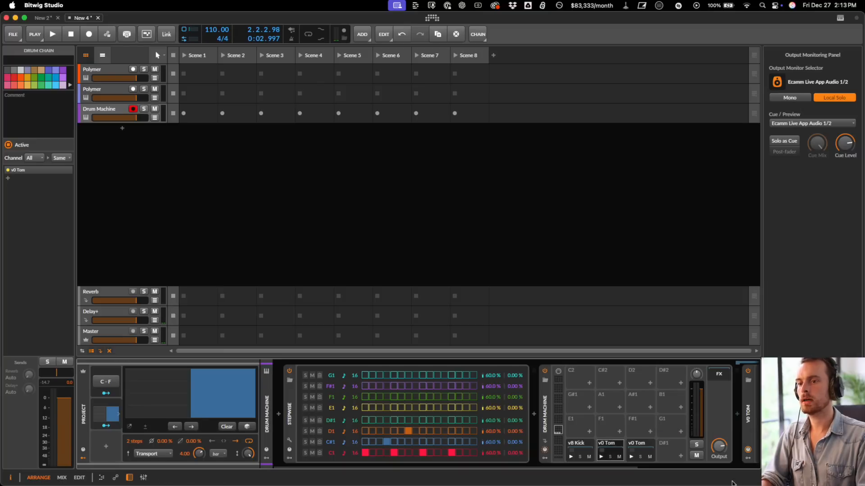
# - Set the D1 v0 Tom pad to be choked by all other pads and adjust the C#1 pad's choke setting
pyautogui.rightClick(649, 447)
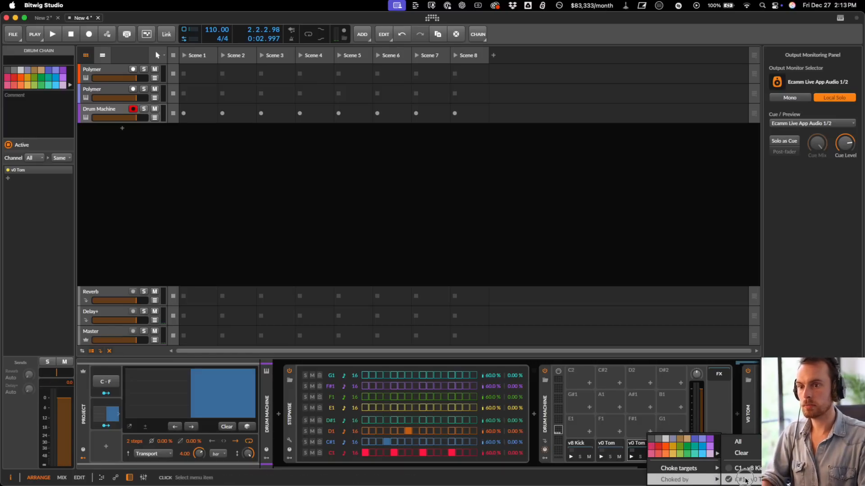
pyautogui.click(743, 444)
pyautogui.rightClick(608, 446)
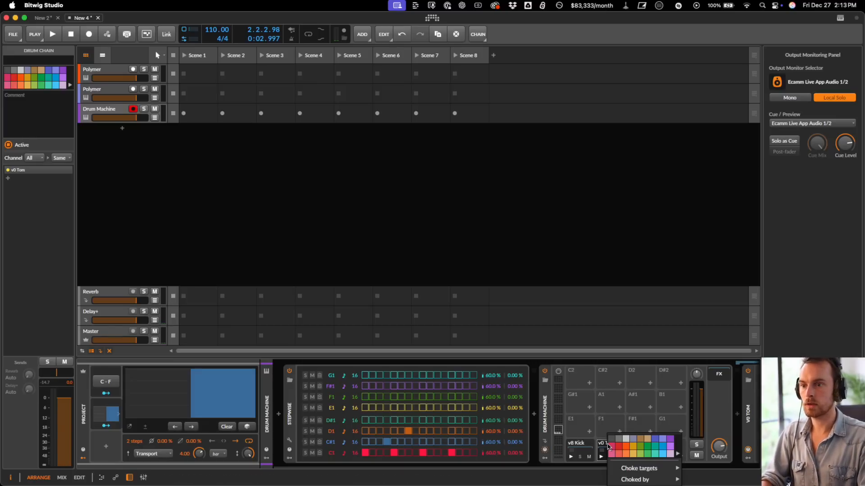
pyautogui.moveTo(671, 479)
pyautogui.click(707, 470)
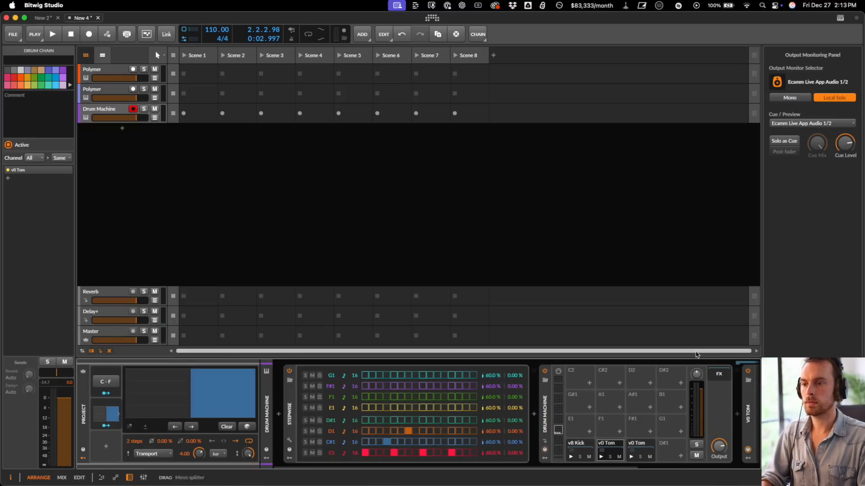
# - Restart playback, add a C#1 tom note on step 12 in Stepwise, and select the Drum Machine track
pyautogui.press('space')
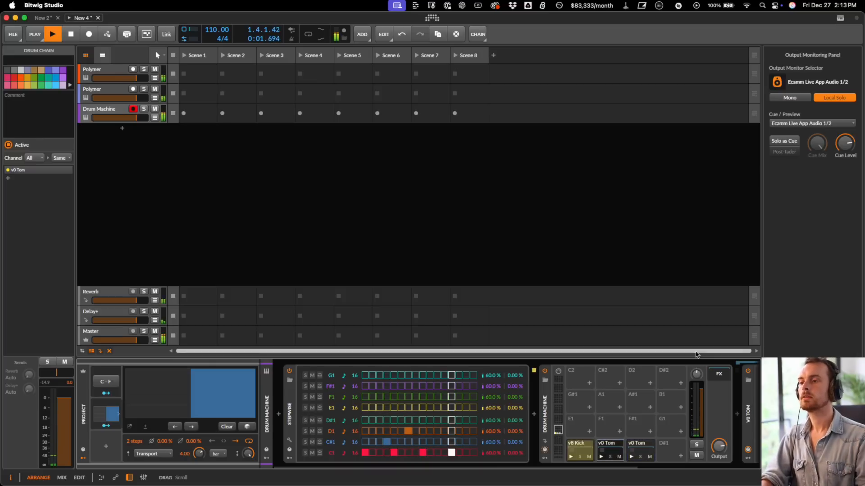
pyautogui.click(444, 442)
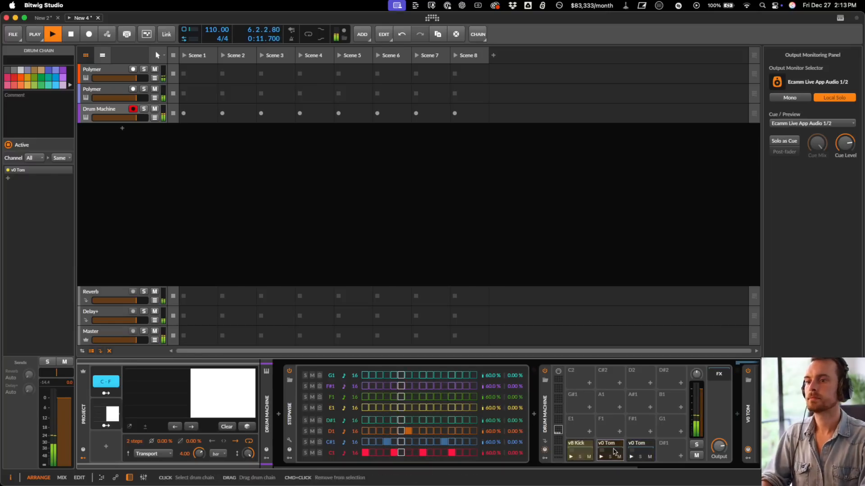
pyautogui.click(113, 105)
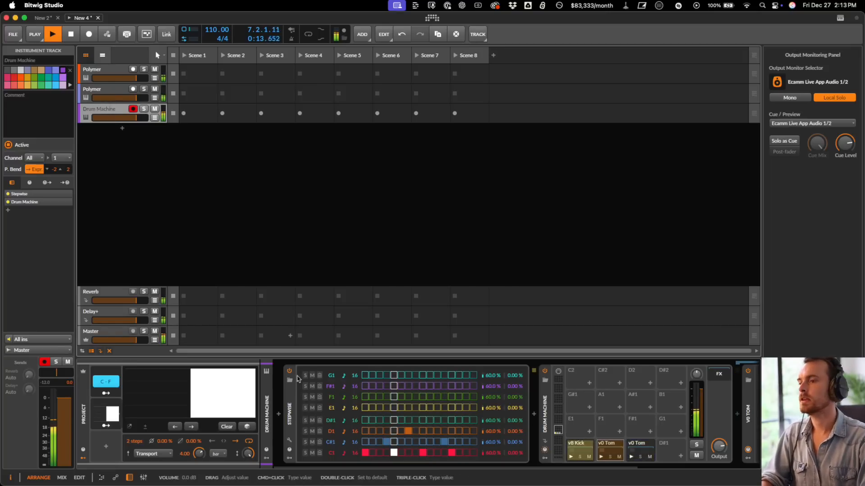
# - Lengthen the Decay and raise the Shape of the v8 Kick on the C1 pad, and stop playback
pyautogui.hscroll(3, 641, 391)
pyautogui.click(413, 445)
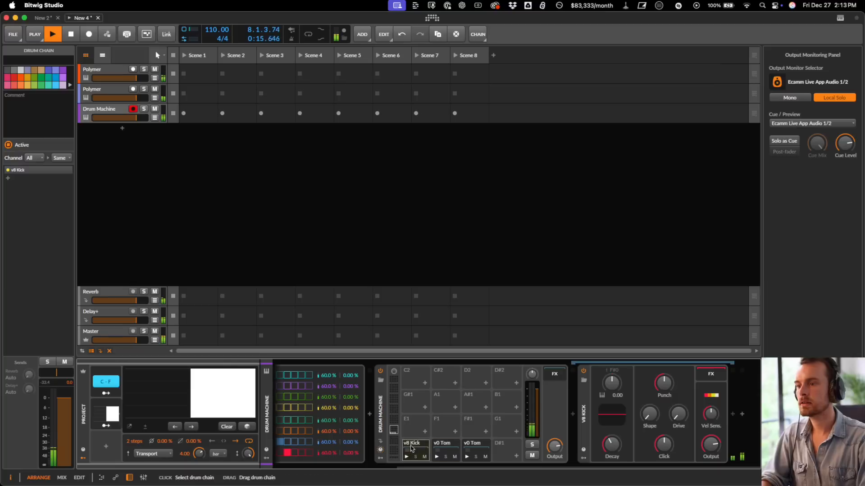
pyautogui.moveTo(615, 448); pyautogui.dragTo(615, 449)
pyautogui.moveTo(664, 386); pyautogui.dragTo(645, 412)
pyautogui.press('space')
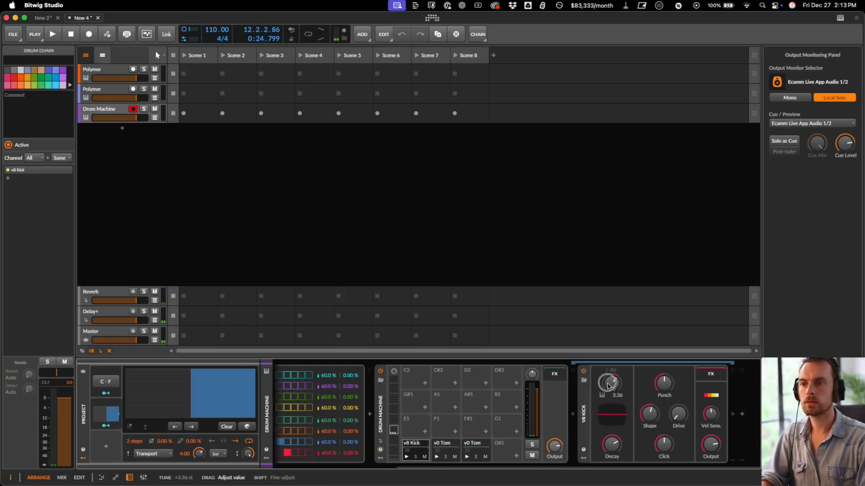
# - Set the v8 Kick's Tune to 3.00 st and duplicate the Drum Machine track
pyautogui.moveTo(608, 386); pyautogui.dragTo(615, 388)
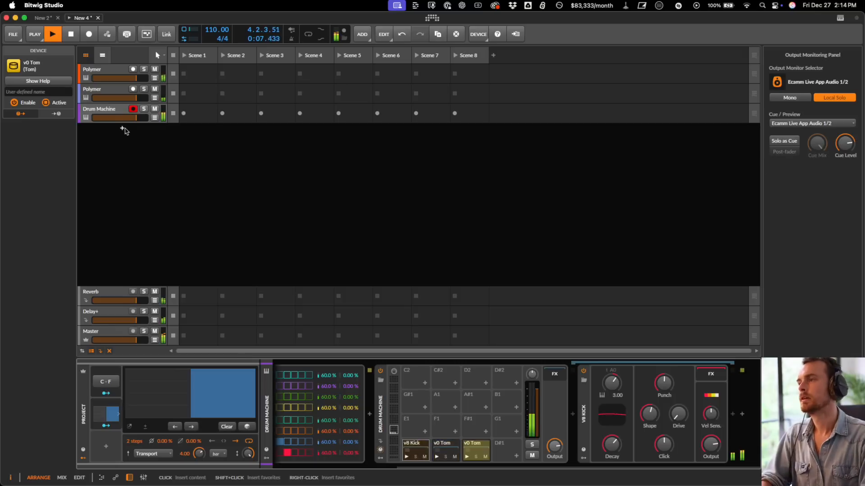
pyautogui.click(122, 129)
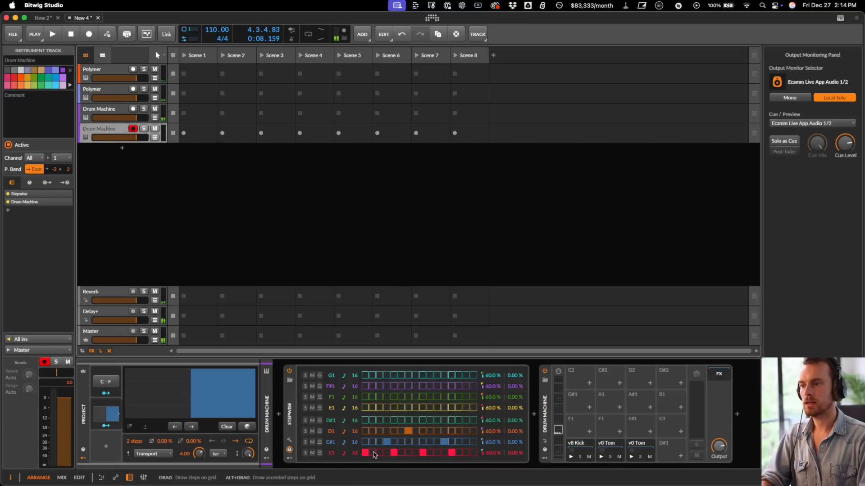
# - On the duplicated track, clear the Stepwise notes and replace the Drum Machine with a v8 Rimshot
pyautogui.moveTo(365, 453); pyautogui.dragTo(608, 446)
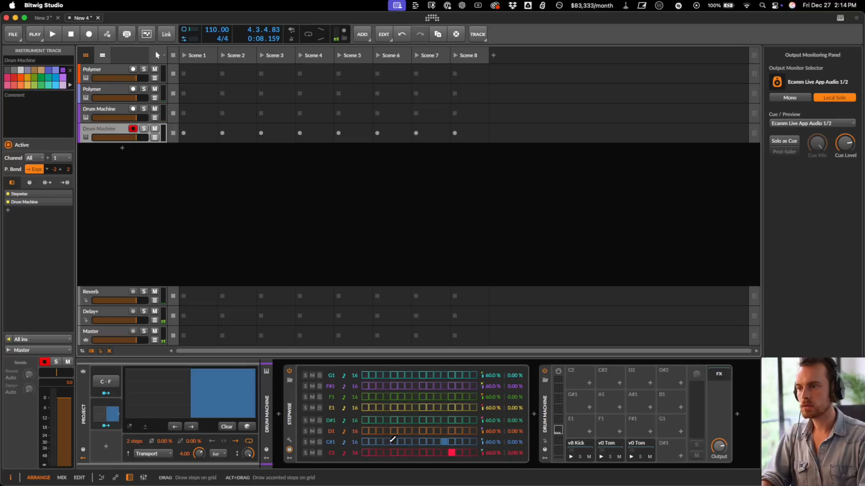
pyautogui.click(456, 461)
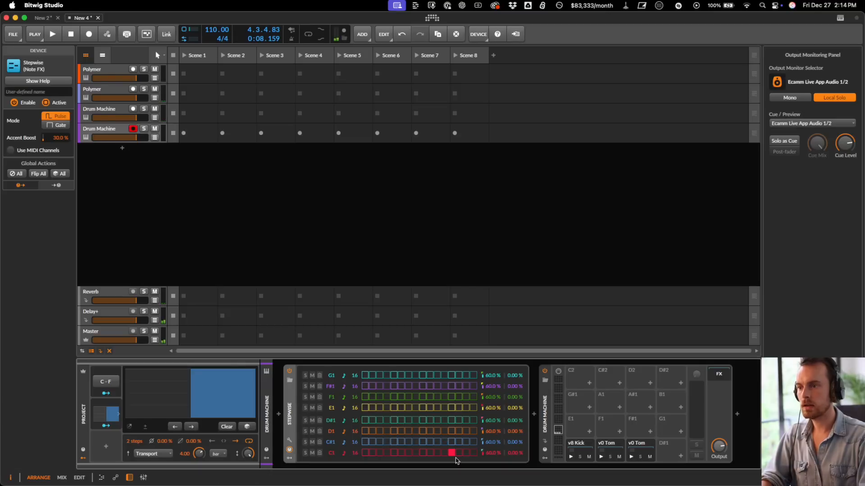
pyautogui.click(545, 405)
pyautogui.press('Delete')
pyautogui.click(535, 414)
pyautogui.write('rims')
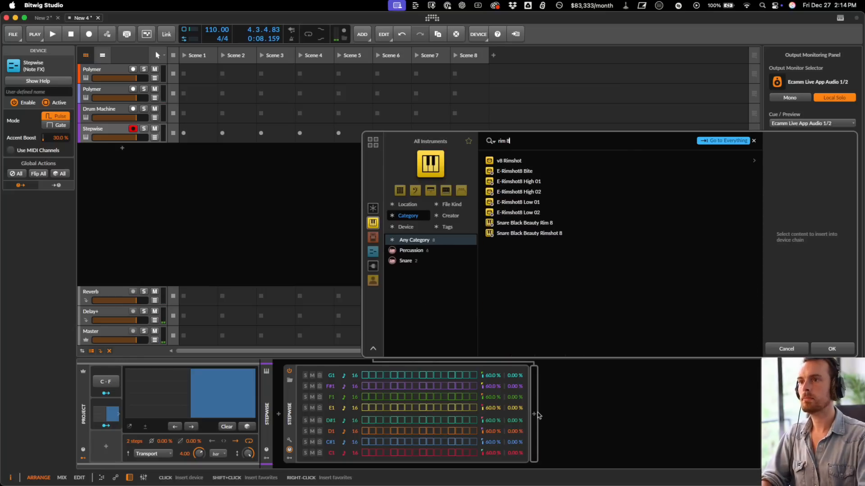
pyautogui.press('Down')
pyautogui.press('Return')
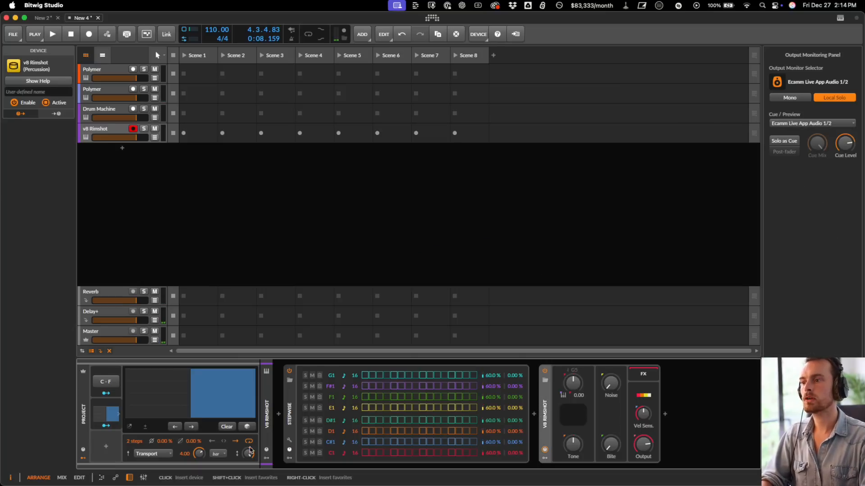
# - Add C1 lane notes on steps 3, 7, 11 and 15 in Stepwise and lower the v8 Rimshot's Output during playback
pyautogui.click(365, 455)
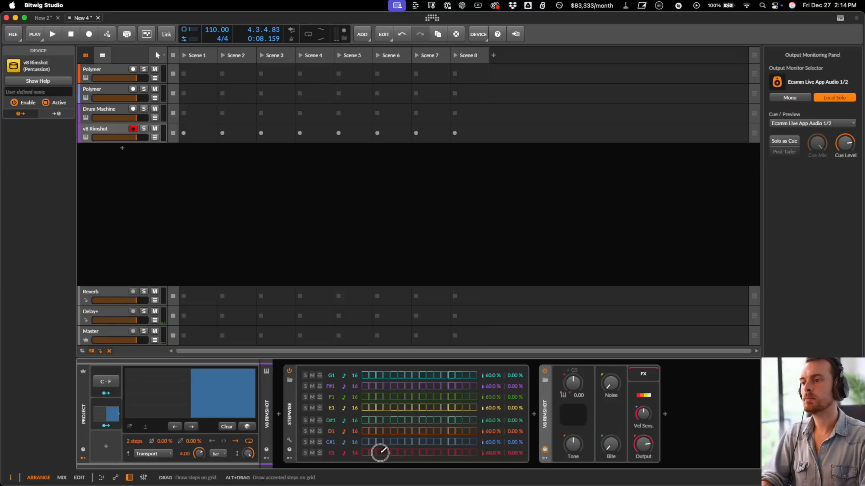
pyautogui.click(466, 452)
pyautogui.press('space')
pyautogui.click(651, 443)
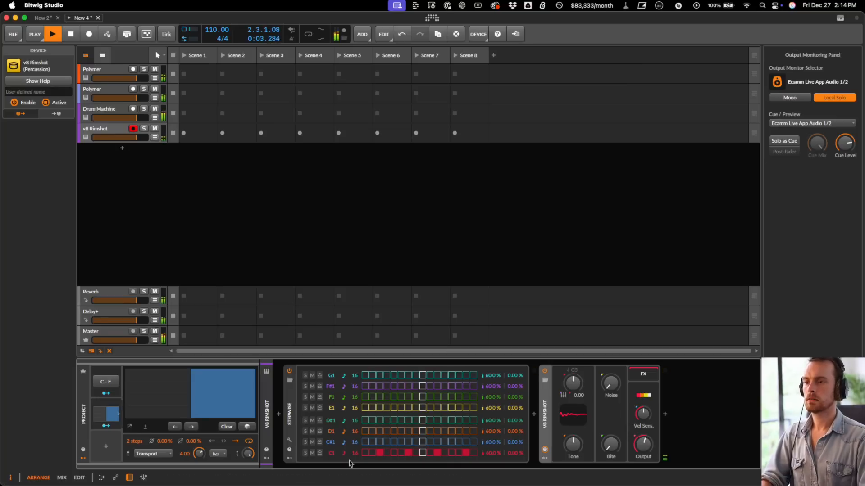
# - Restart playback and change the note of Stepwise's C1 lane to C5
pyautogui.press('space')
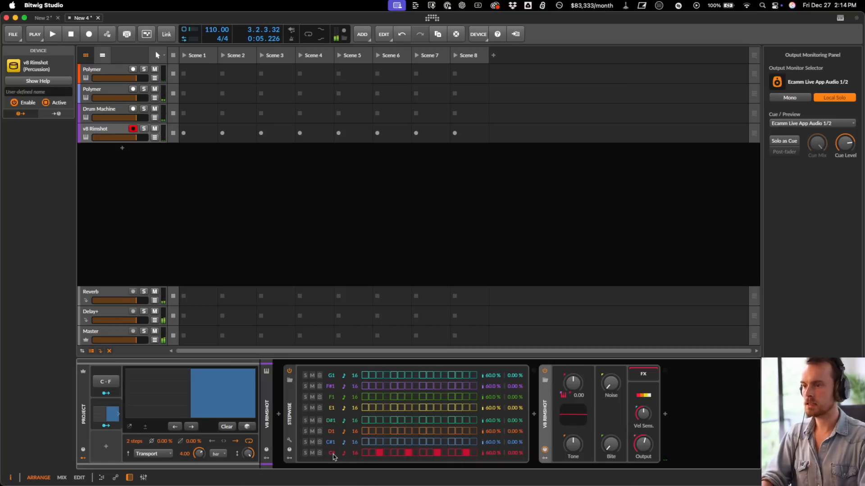
pyautogui.press('space')
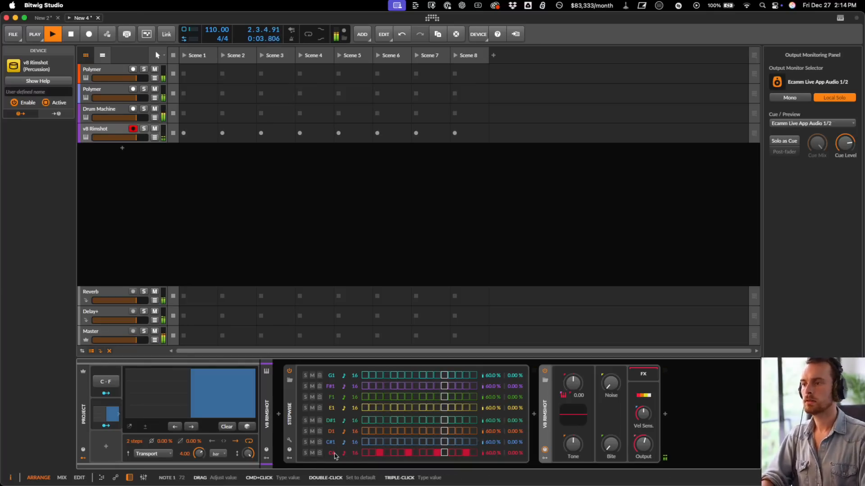
pyautogui.write('c5')
pyautogui.press('Return')
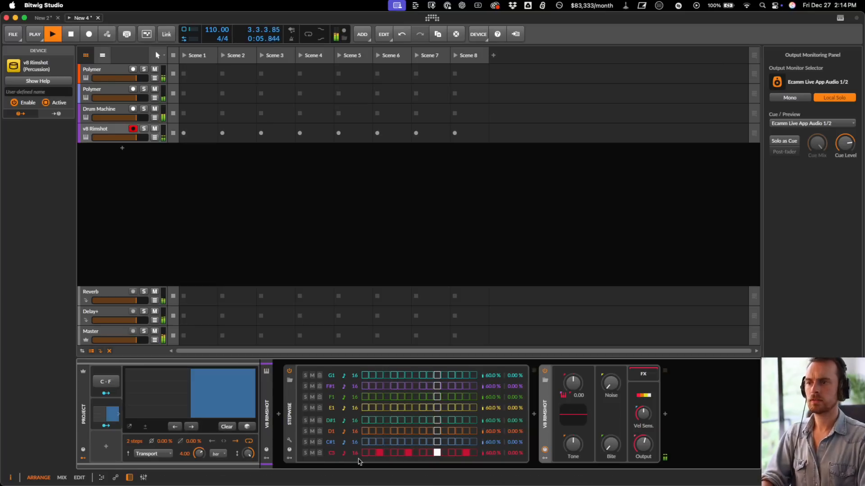
# - Shorten Stepwise's C#1 lane to 7 steps, add notes on steps 4 and 7, and audition the pattern
pyautogui.press('space')
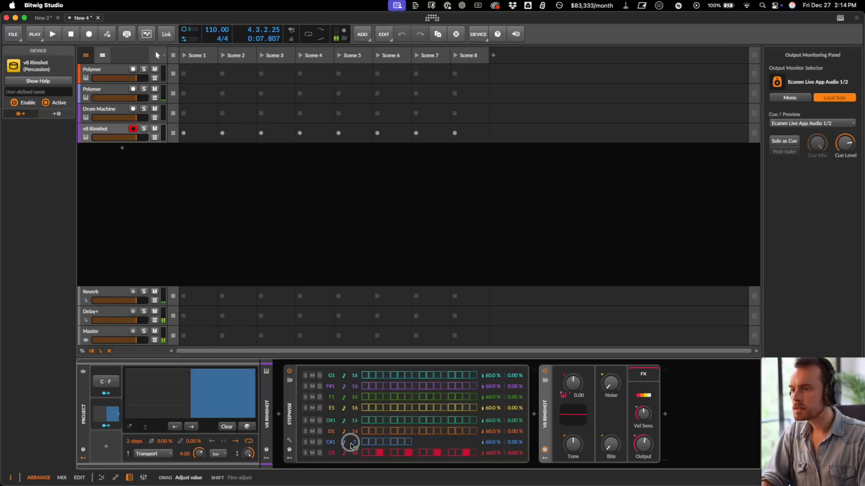
pyautogui.moveTo(351, 444); pyautogui.dragTo(350, 445)
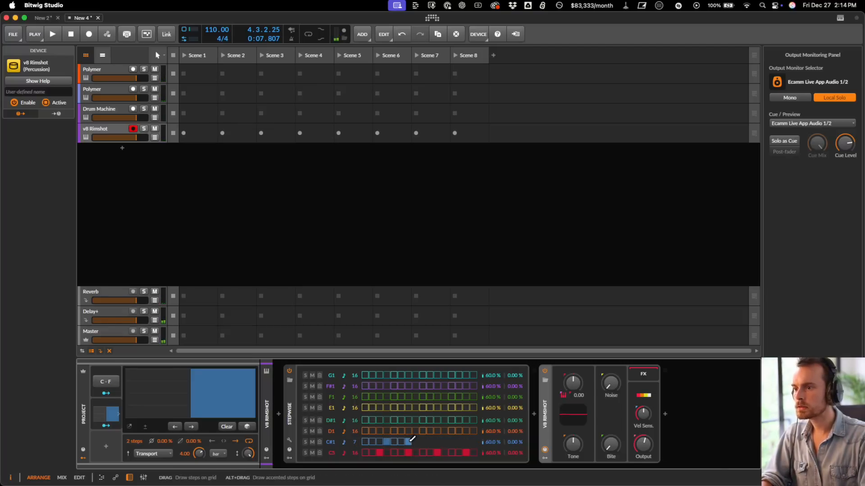
pyautogui.press('space')
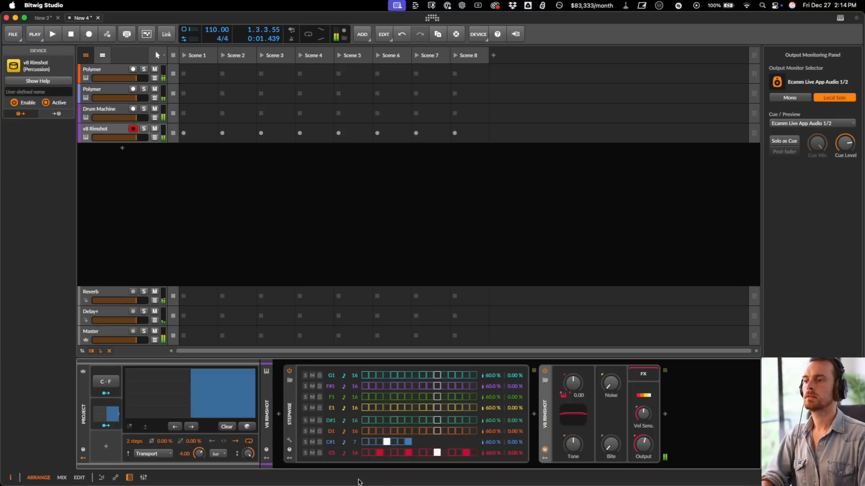
# - Try C6 as the note of the 7-step Stepwise lane
pyautogui.doubleClick(332, 444)
pyautogui.write('c')
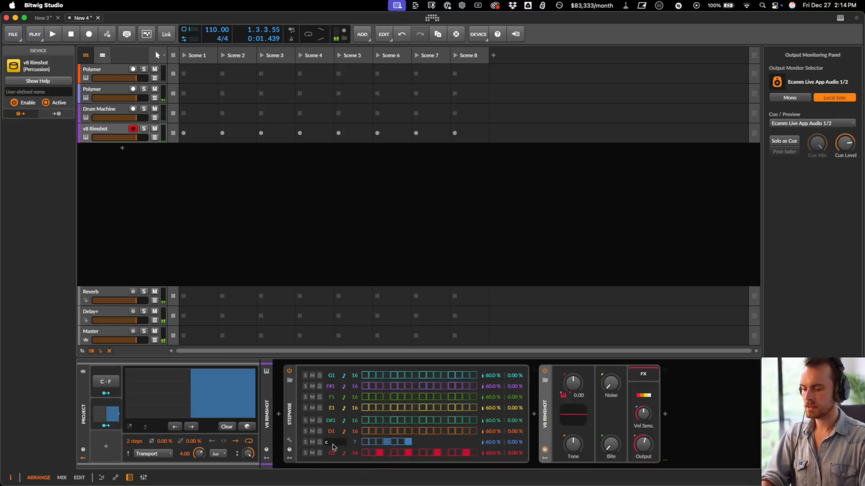
pyautogui.write('6')
pyautogui.press('Return')
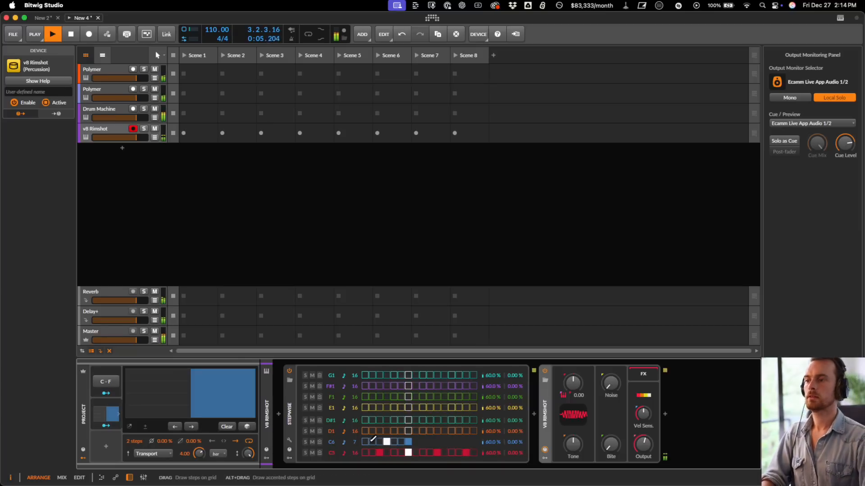
# - Set the note of the 7-step Stepwise lane to G5
pyautogui.doubleClick(334, 442)
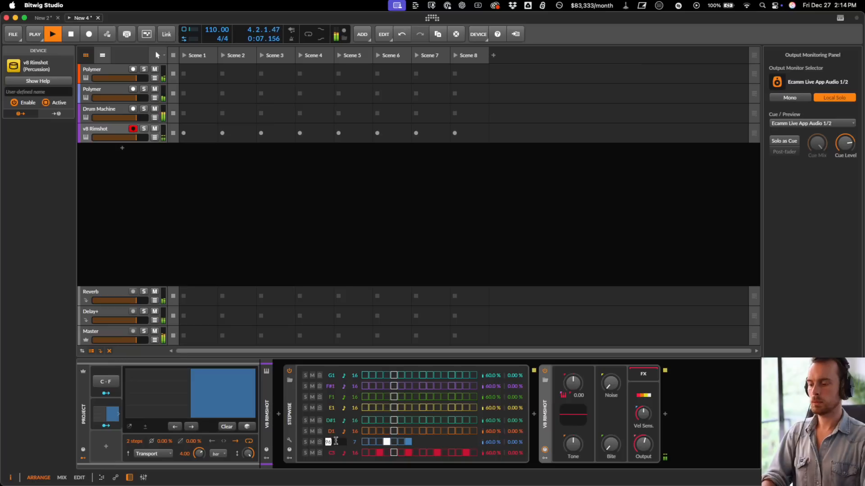
pyautogui.write('g5')
pyautogui.press('Return')
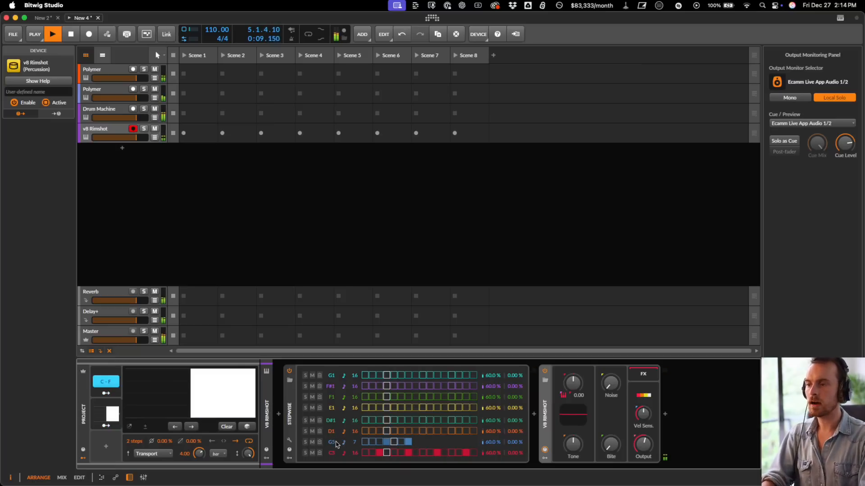
# - Try raising the v8 Rimshot's Noise to about 40% while auditioning the pattern
pyautogui.moveTo(610, 393); pyautogui.dragTo(615, 385)
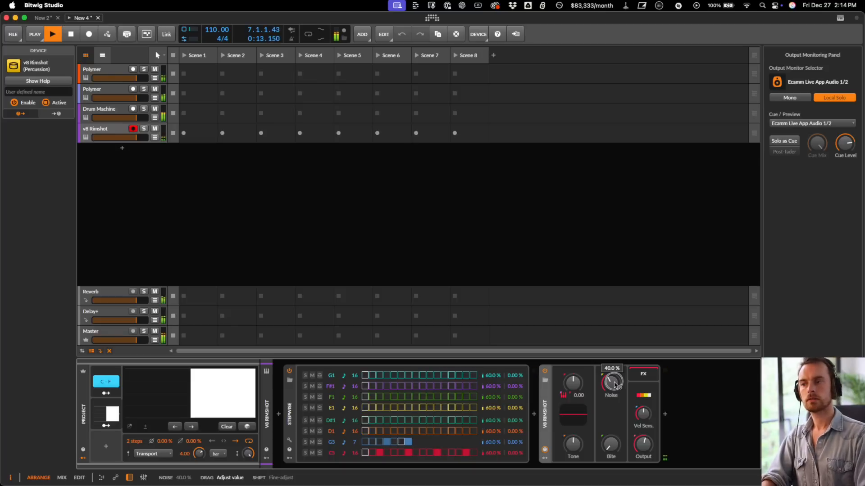
pyautogui.moveTo(614, 385); pyautogui.dragTo(615, 385)
pyautogui.press('space')
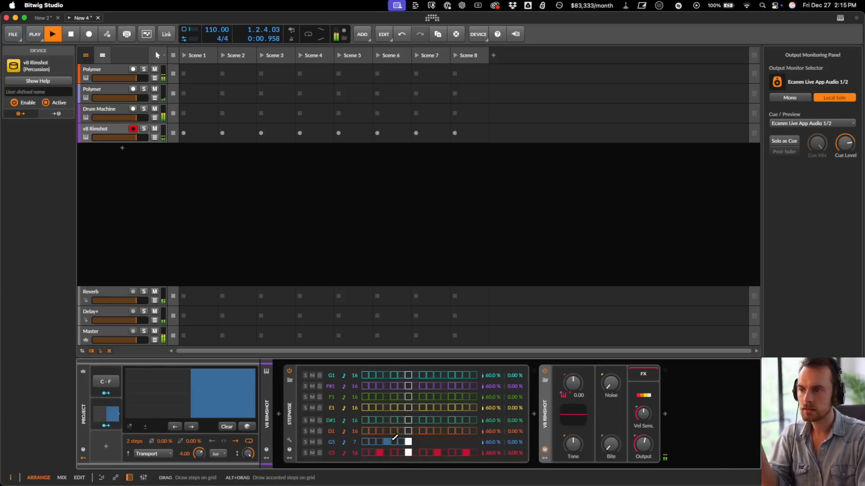
pyautogui.press('space')
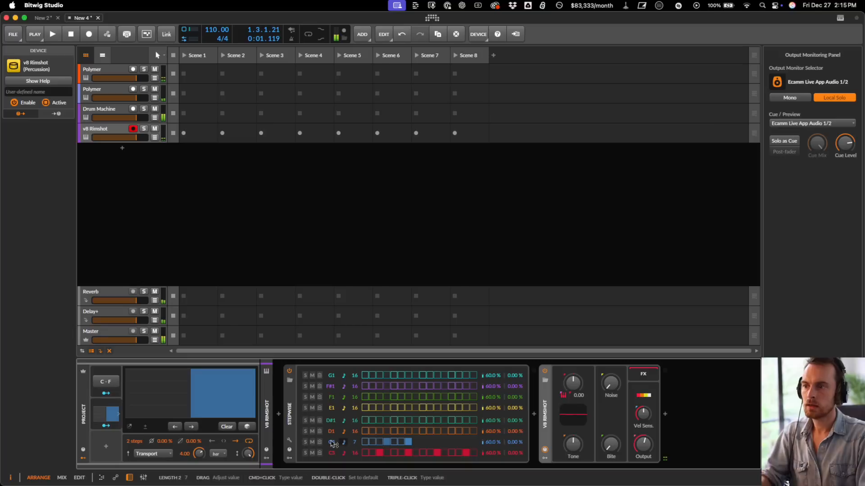
# - Add a Pitch-12 modulator to the v8 Rimshot, map its G output to Noise by 0.863, and audition it
pyautogui.click(543, 458)
pyautogui.click(561, 383)
pyautogui.write('pit')
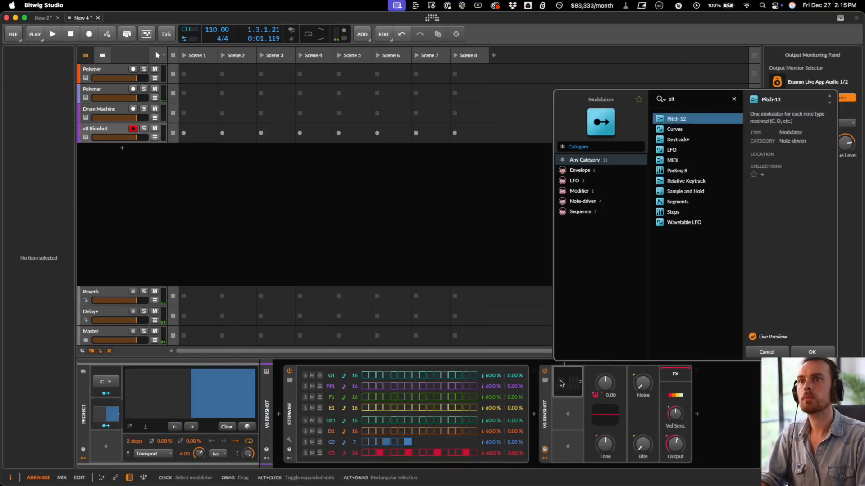
pyautogui.press('Return')
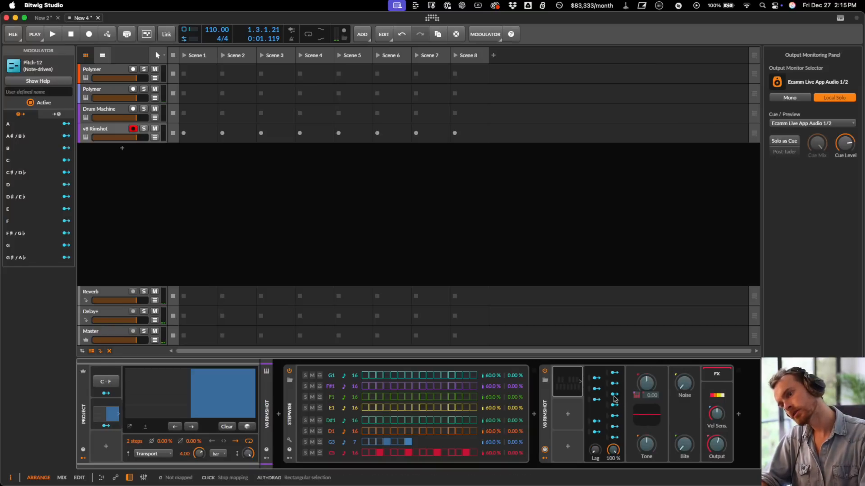
pyautogui.moveTo(637, 396); pyautogui.dragTo(685, 390)
pyautogui.press('space')
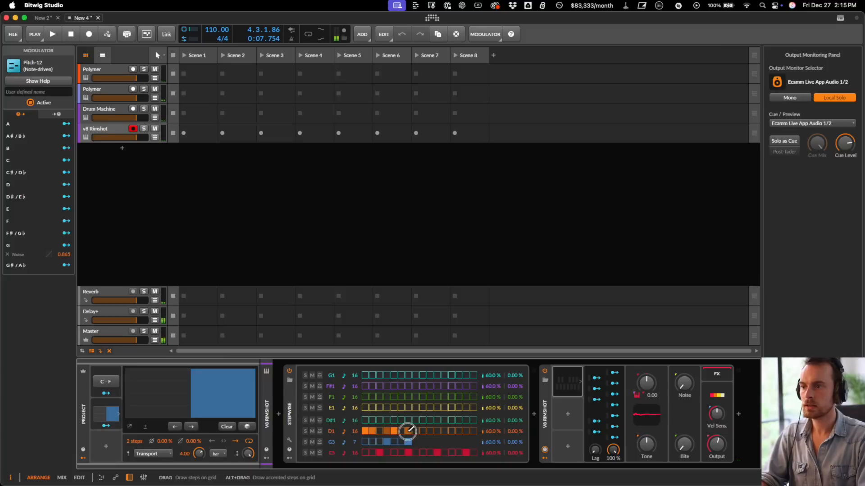
# - Paint an irregular pattern of mixed notes across the 16 steps of Stepwise's D1 lane
pyautogui.moveTo(408, 431); pyautogui.dragTo(432, 430)
pyautogui.click(437, 431)
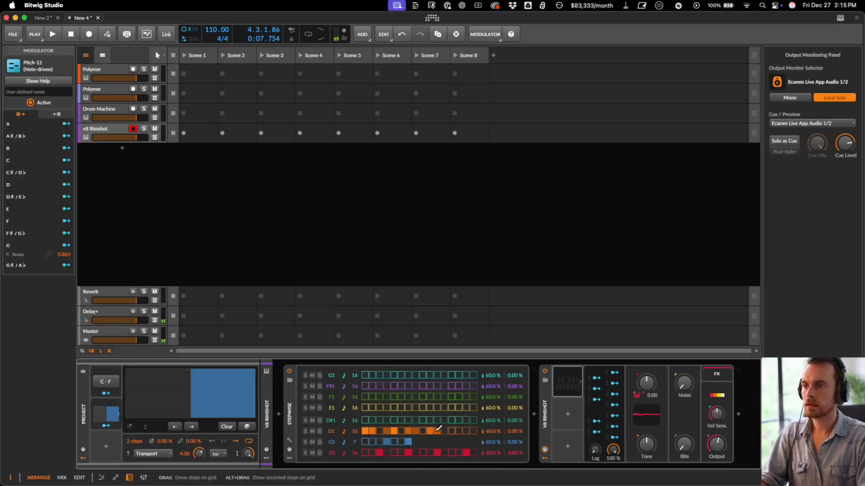
pyautogui.moveTo(434, 429); pyautogui.dragTo(470, 430)
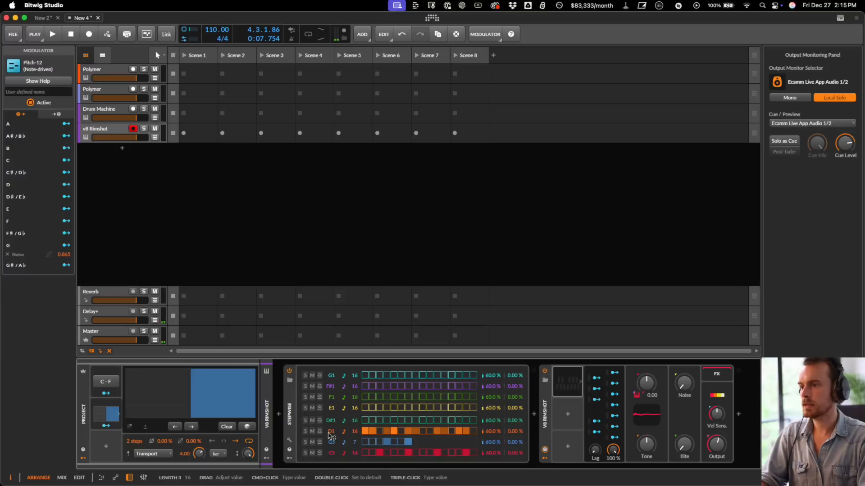
# - Set the note of Stepwise's D1 lane to E6 and play the pattern
pyautogui.moveTo(332, 433); pyautogui.dragTo(332, 423)
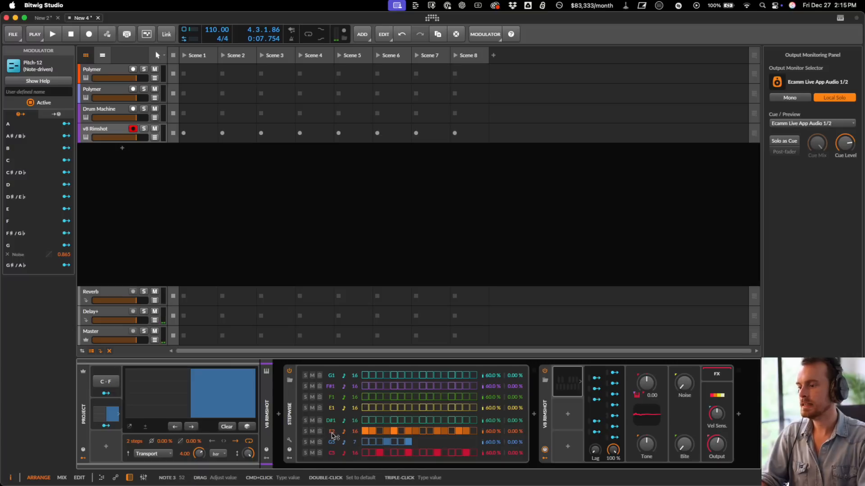
pyautogui.keyDown('super'); pyautogui.click(331, 432); pyautogui.keyUp('super')
pyautogui.write('e6')
pyautogui.press('Return')
pyautogui.press('space')
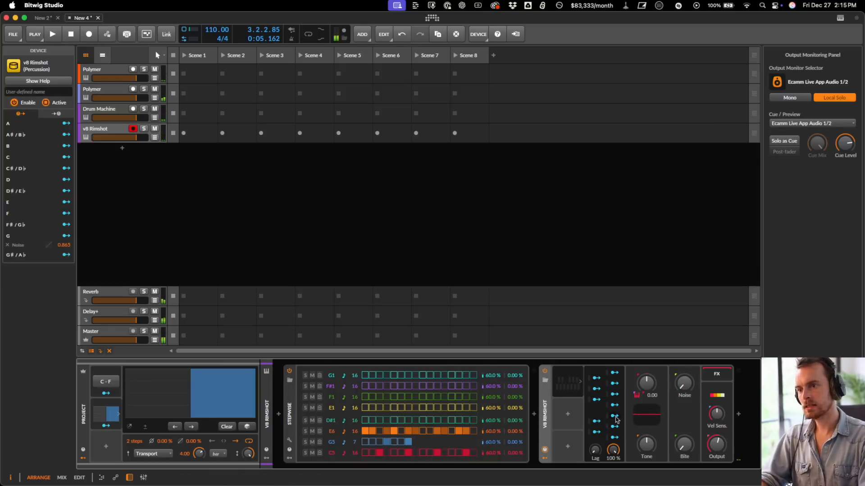
# - Map the Pitch-12 E output to the v8 Rimshot's Tone by 0.350 and Bite by 0.540, and restart playback
pyautogui.click(616, 418)
pyautogui.press('space')
pyautogui.press('space')
pyautogui.moveTo(649, 447); pyautogui.dragTo(650, 428)
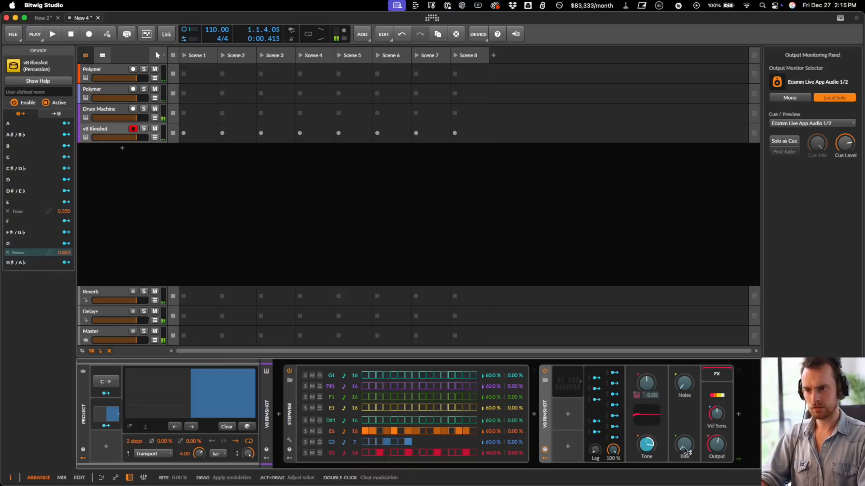
pyautogui.moveTo(685, 451); pyautogui.dragTo(685, 452)
pyautogui.press('space')
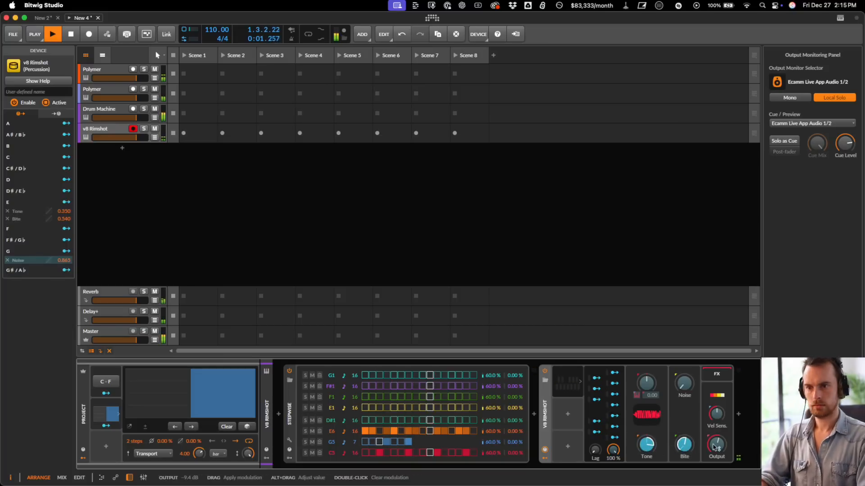
# - Map the Pitch-12 E output to the v8 Rimshot's Output by -0.24 and leave mapping mode
pyautogui.moveTo(718, 415); pyautogui.dragTo(720, 419)
pyautogui.doubleClick(721, 419)
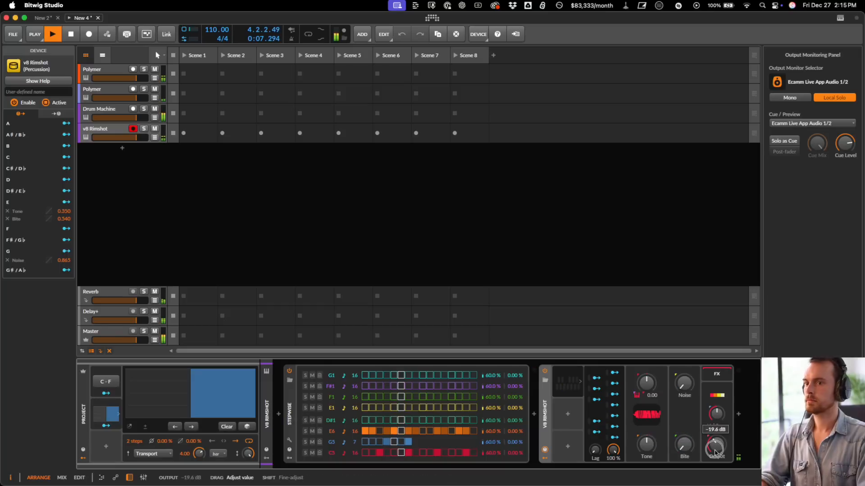
pyautogui.click(612, 417)
pyautogui.moveTo(717, 414); pyautogui.dragTo(717, 447)
pyautogui.doubleClick(716, 420)
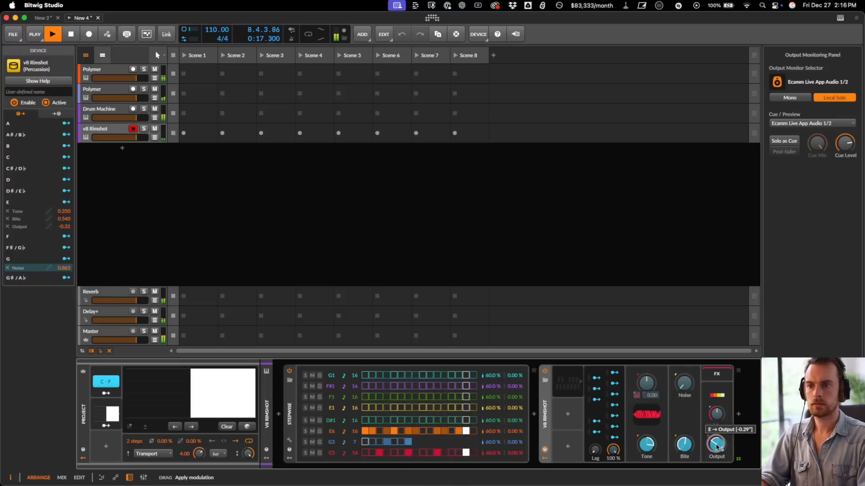
pyautogui.moveTo(717, 447); pyautogui.dragTo(717, 445)
pyautogui.press('Escape')
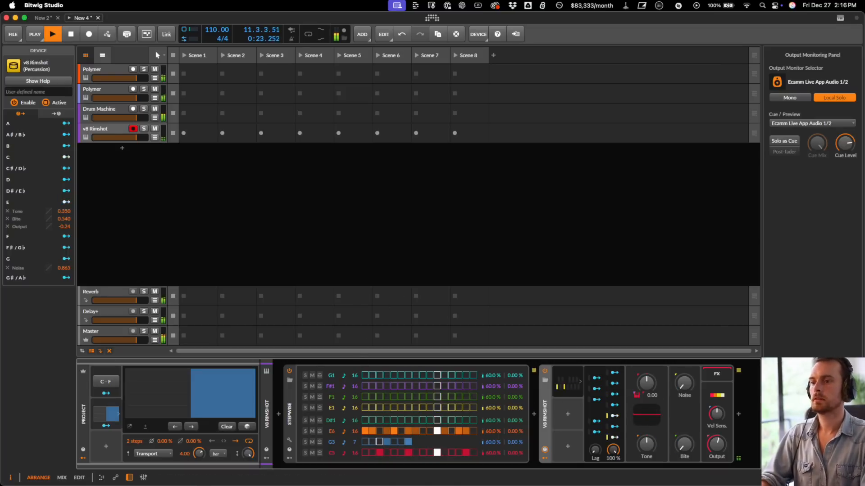
# - Add an LFO modulator to the v8 Rimshot and map it to the drum's Tune by 12.24, restarting playback
pyautogui.click(568, 417)
pyautogui.write('lfo')
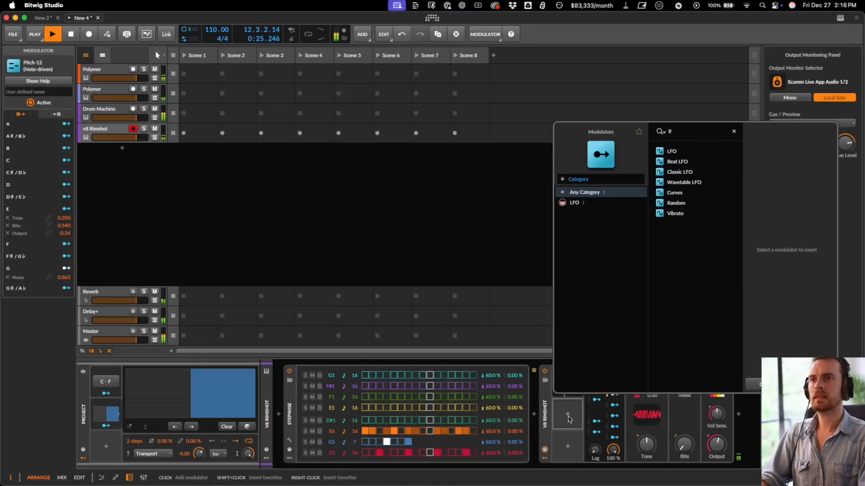
pyautogui.press('Return')
pyautogui.press('space')
pyautogui.click(569, 426)
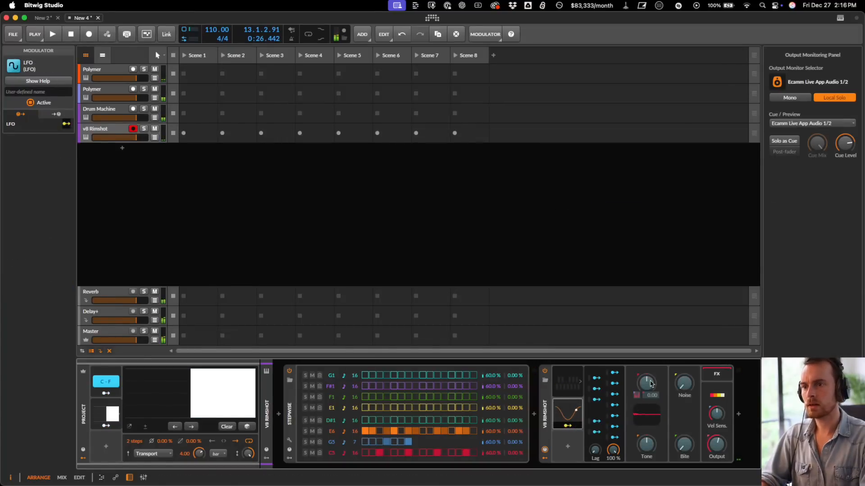
pyautogui.moveTo(652, 385); pyautogui.dragTo(652, 369)
pyautogui.press('space')
# - Show the LFO's settings alongside the Pitch-12 outputs and reduce the LFO's Amount to 0%, restarting playback
pyautogui.click(568, 426)
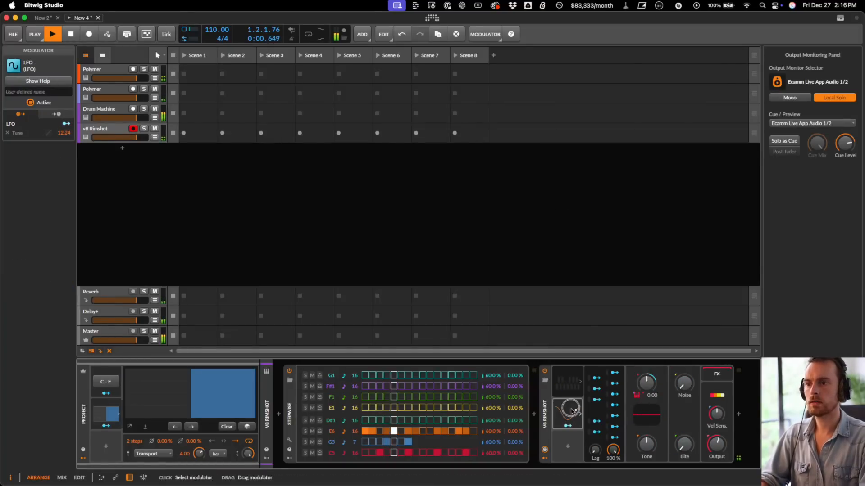
pyautogui.click(580, 414)
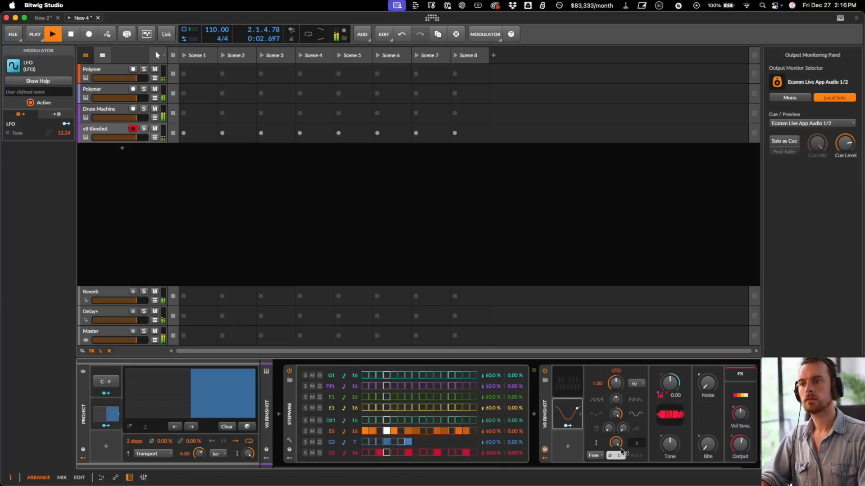
pyautogui.press('space')
pyautogui.click(569, 373)
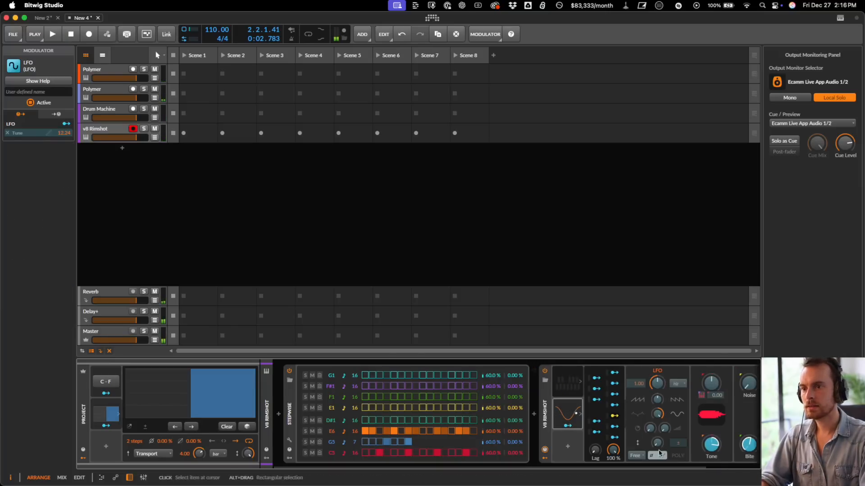
pyautogui.press('space')
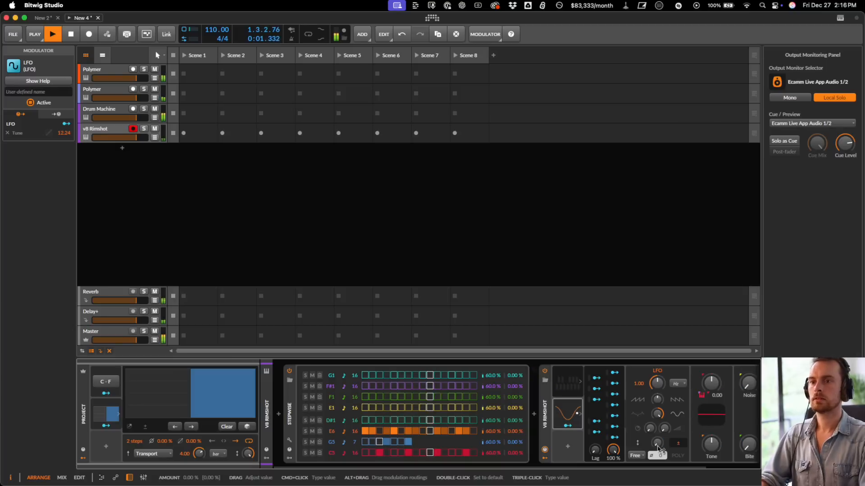
# - Map the Pitch-12 E output to the LFO's Amount by 1.000 and set its Output modulation to -0.14, leaving mapping mode
pyautogui.hscroll(3, 630, 432)
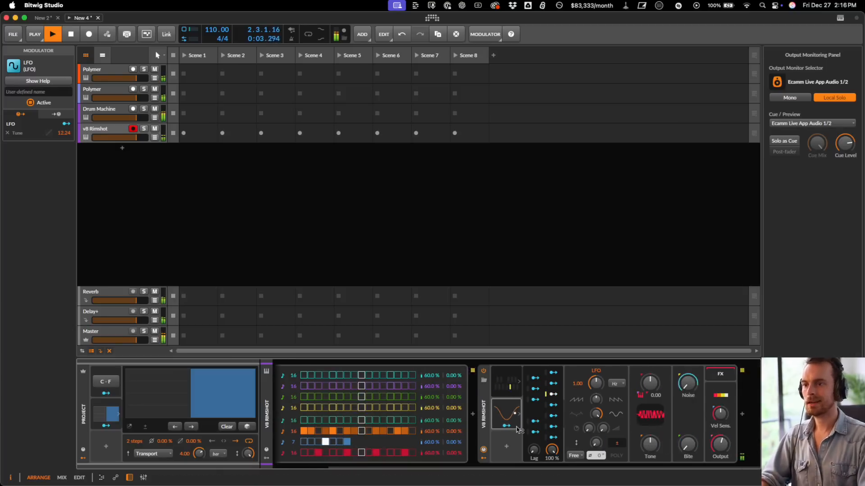
pyautogui.click(553, 418)
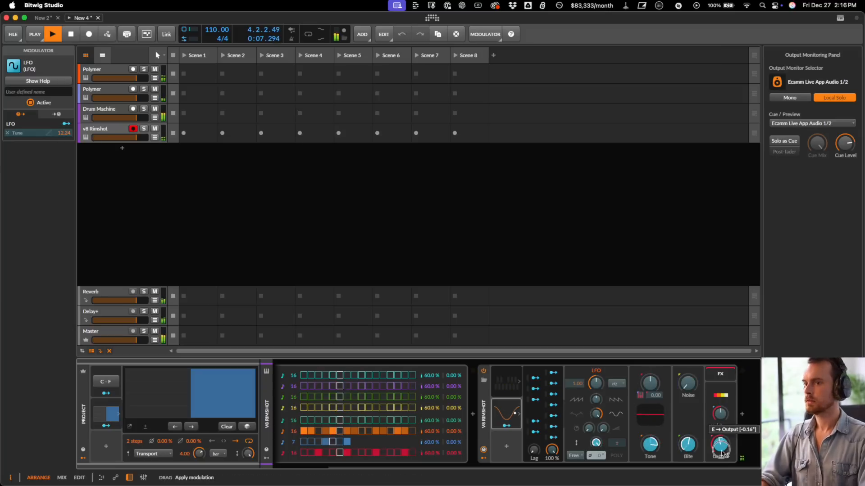
pyautogui.moveTo(722, 453); pyautogui.dragTo(722, 452)
pyautogui.press('Escape')
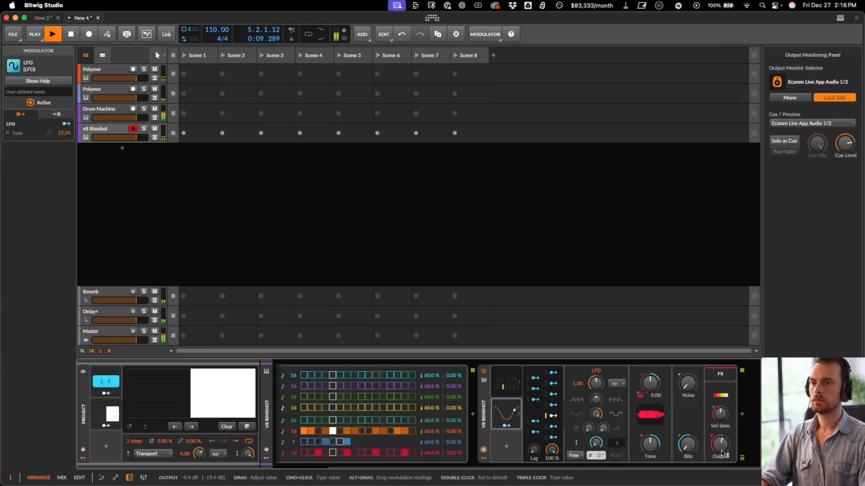
pyautogui.click(721, 374)
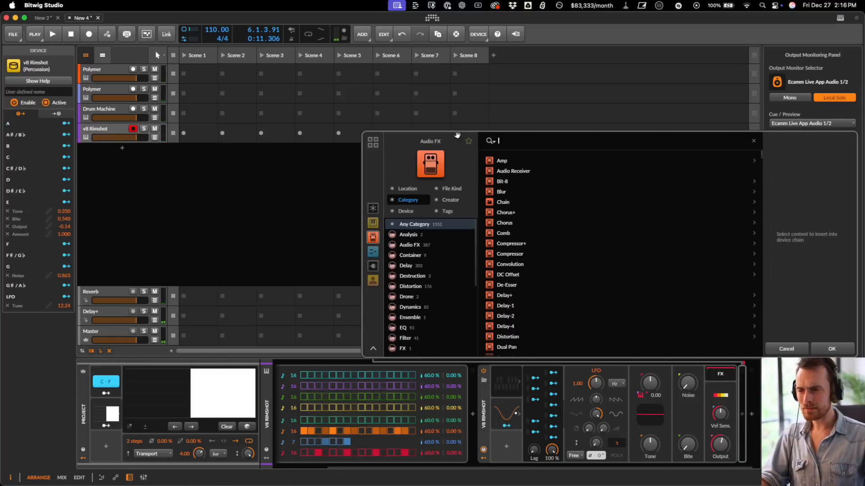
pyautogui.press('Escape')
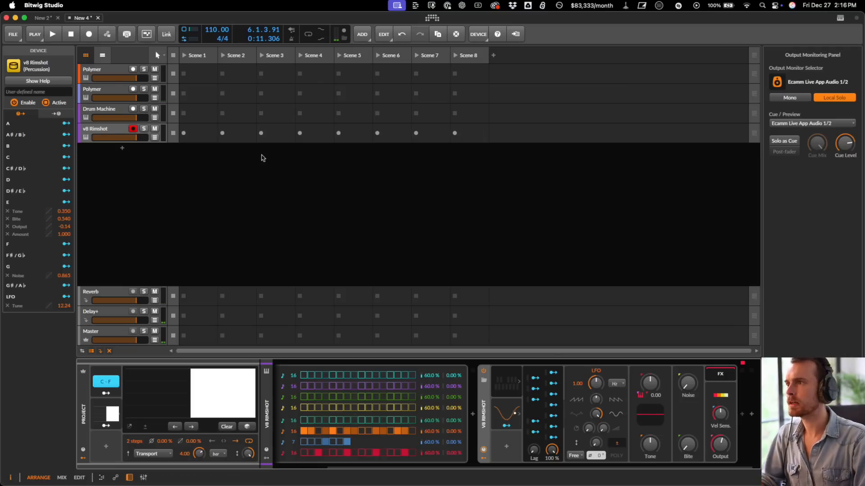
# - Add an instrument track below the v8 Rimshot and insert a Stepwise device on it
pyautogui.click(122, 148)
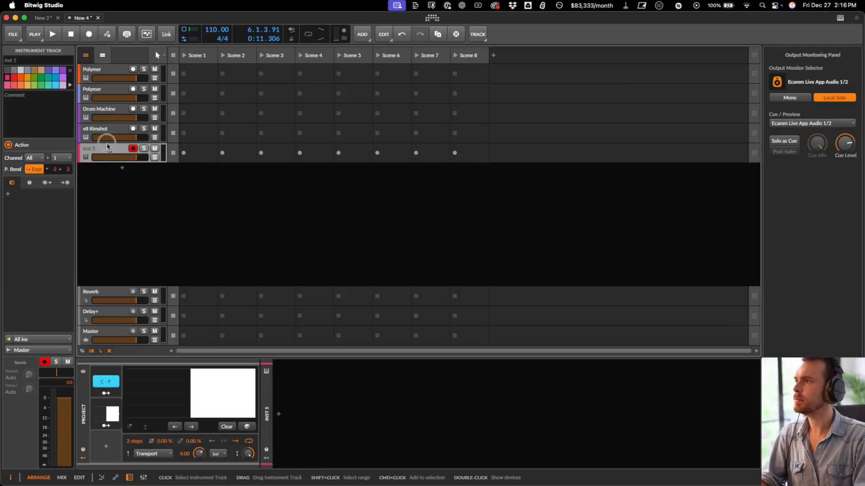
pyautogui.click(278, 413)
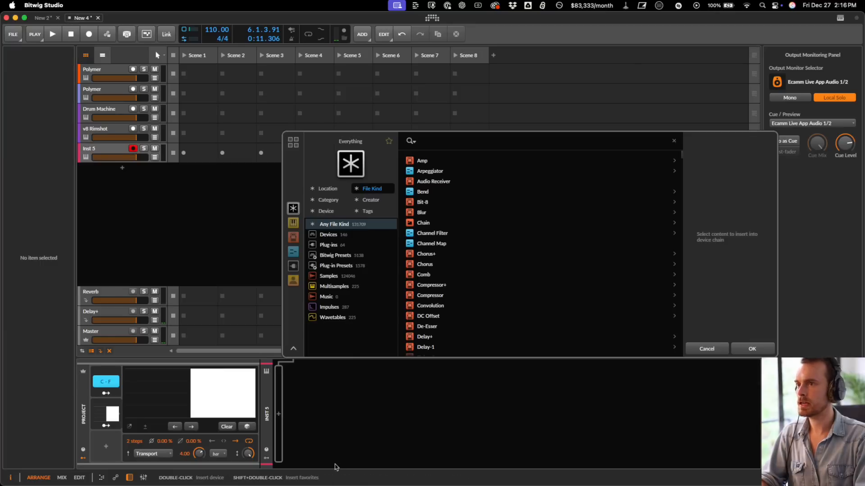
pyautogui.write('step')
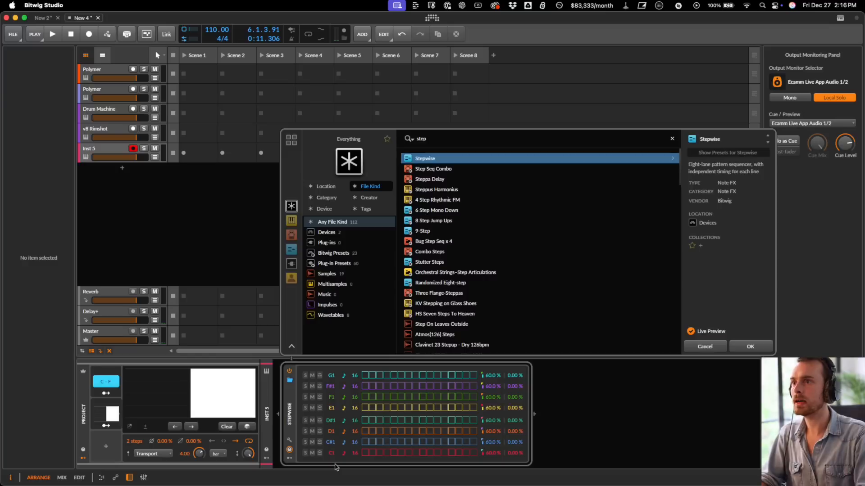
pyautogui.press('Return')
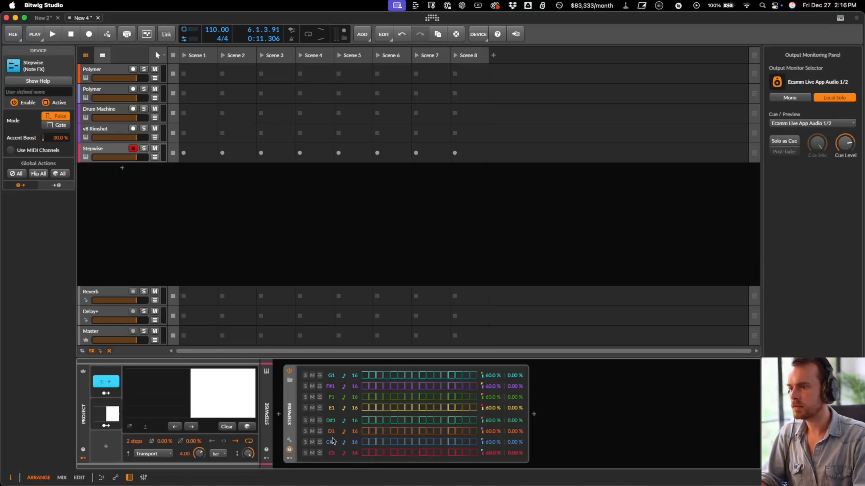
# - Set the notes of Stepwise's five lowest lanes, from the bottom up, to C5, E5, G5, B5 and D5
pyautogui.doubleClick(331, 443)
pyautogui.write('c')
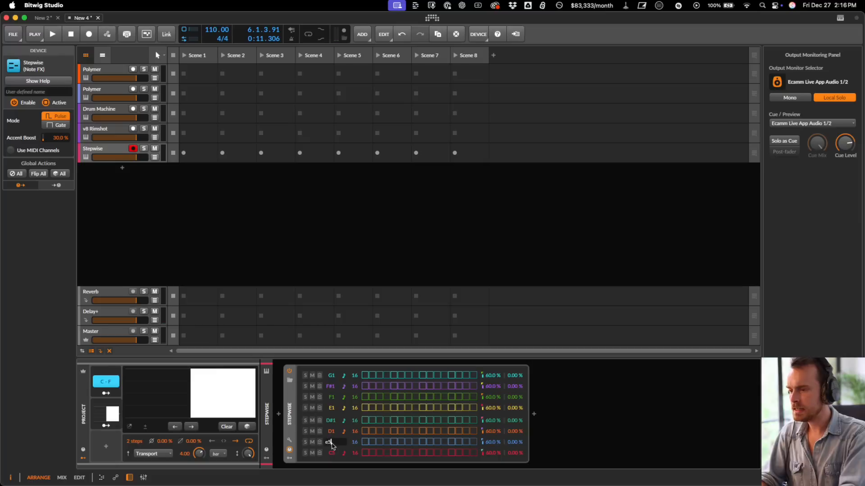
pyautogui.press('Return')
pyautogui.tripleClick(331, 432)
pyautogui.write('g5')
pyautogui.press('Return')
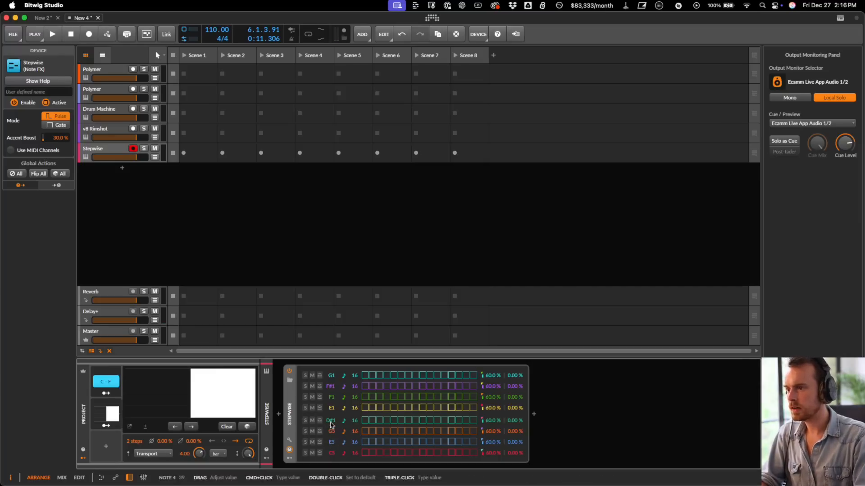
pyautogui.tripleClick(331, 423)
pyautogui.write('b5')
pyautogui.press('Return')
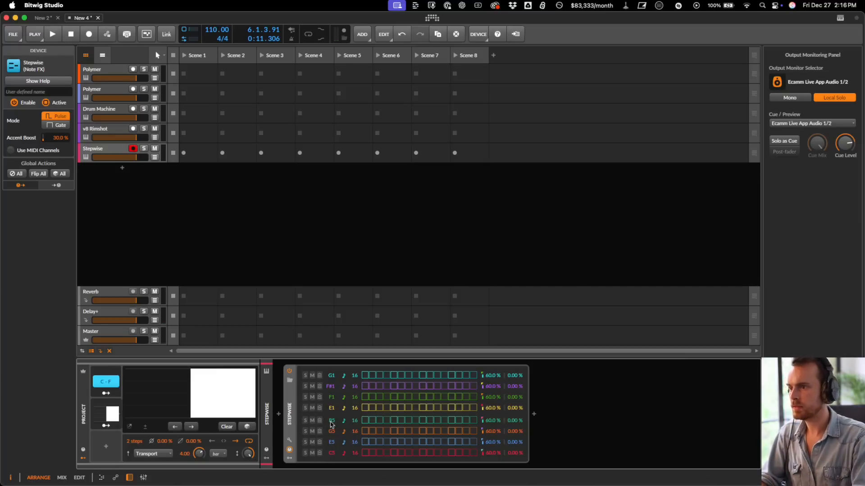
pyautogui.doubleClick(332, 409)
pyautogui.write('d5')
pyautogui.press('Return')
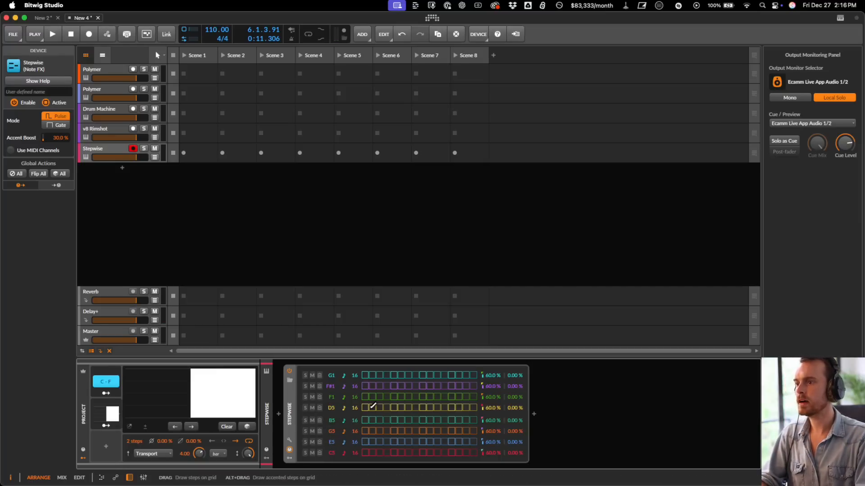
# - Draw a diagonal pattern in Stepwise with D5 on step 1, B5 on 2, G5 on 3, E5 on 4 and C5 on 5
pyautogui.click(381, 431)
pyautogui.click(387, 442)
pyautogui.click(394, 452)
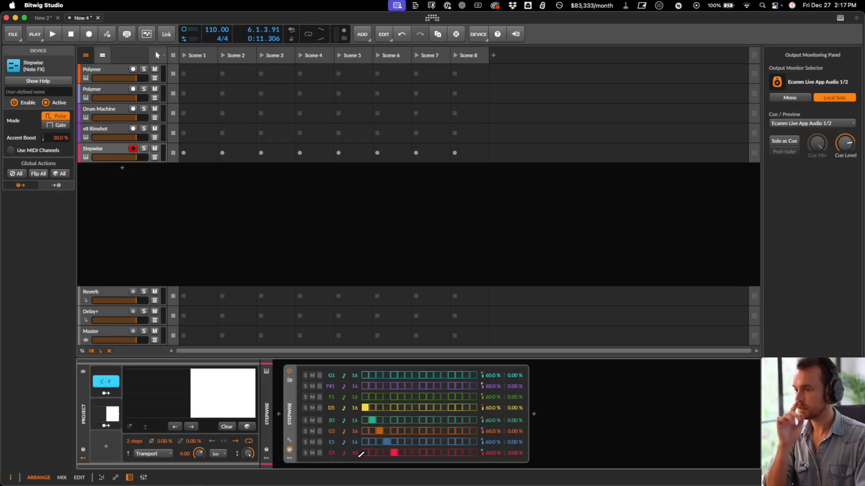
# - Set the Stepwise lane lengths to 6 for C5, 5 for E5, 4 for G5, 3 for B5 and 2 for D5
pyautogui.moveTo(353, 455); pyautogui.dragTo(354, 435)
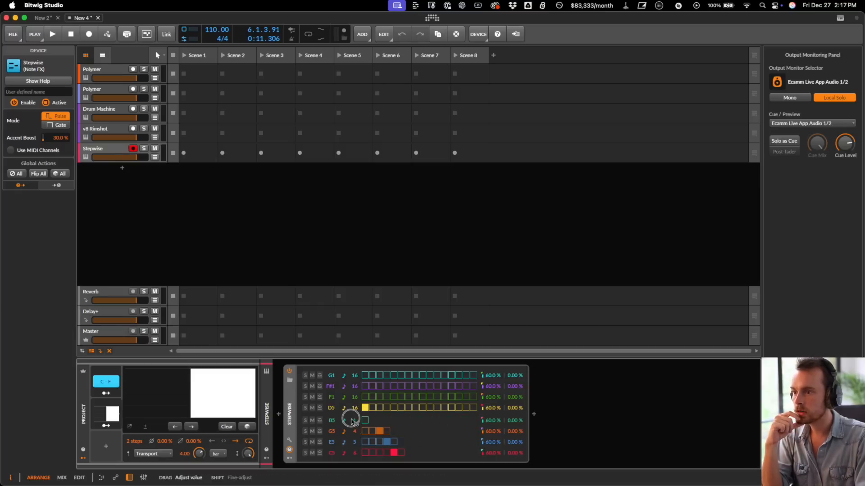
pyautogui.moveTo(354, 407); pyautogui.dragTo(355, 409)
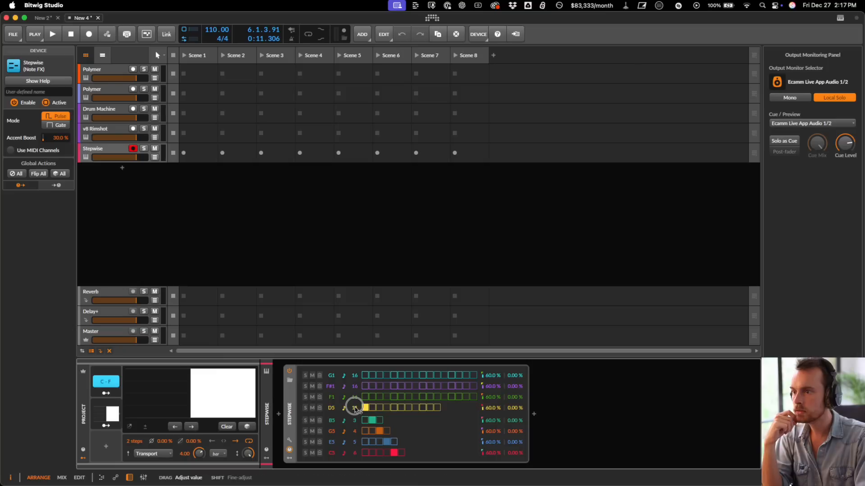
pyautogui.press('space')
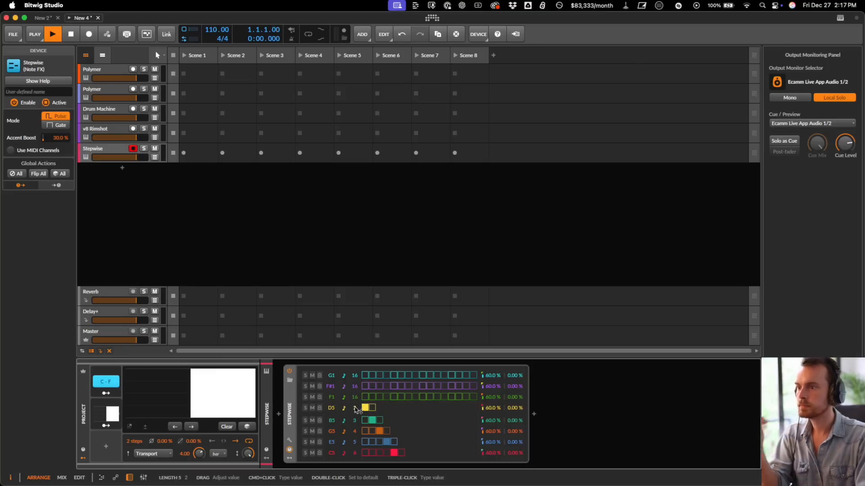
# - Insert a Polymer synth after Stepwise and choose Sine as its oscillator
pyautogui.click(534, 415)
pyautogui.write('pol')
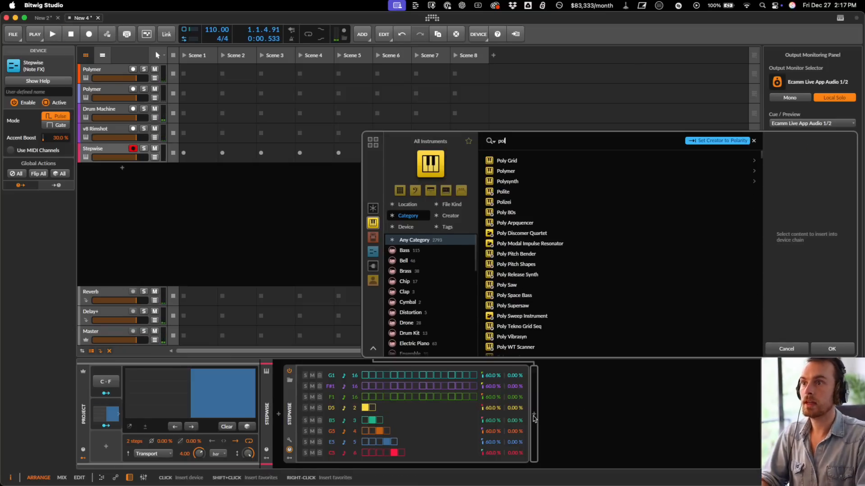
pyautogui.press('Return')
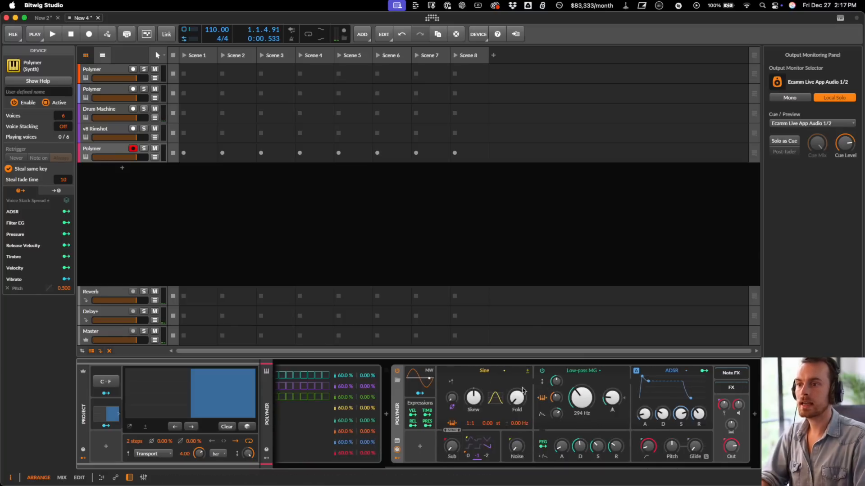
pyautogui.click(490, 371)
pyautogui.click(458, 386)
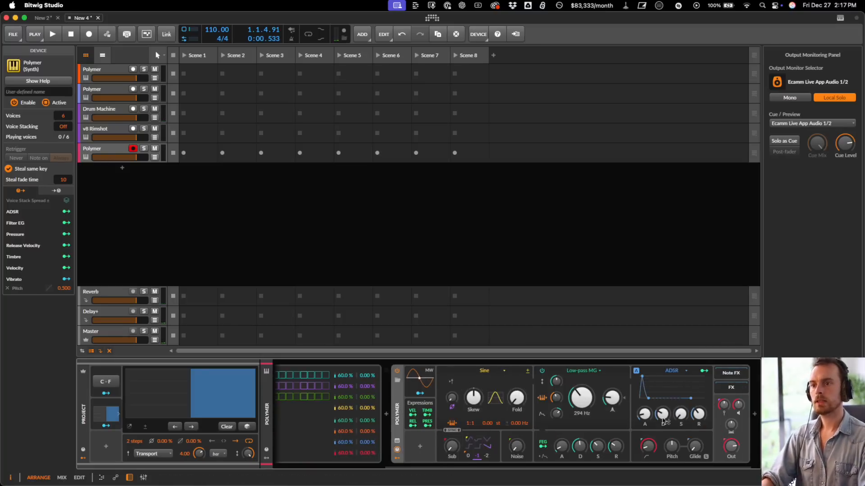
# - Lower the attack and sustain of Polymer's amplitude and filter envelopes, setting the filter attack to 0.00 ms, and audition the sound
pyautogui.moveTo(603, 446); pyautogui.dragTo(603, 466)
pyautogui.moveTo(561, 446); pyautogui.dragTo(561, 464)
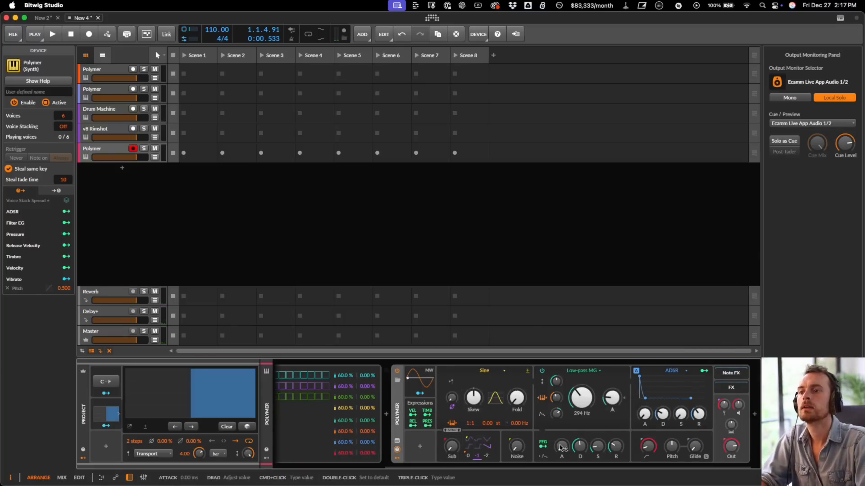
pyautogui.press('space')
pyautogui.press('space')
# - Lower the new Polymer's output level to -23.3 dB and listen to the pattern
pyautogui.click(743, 454)
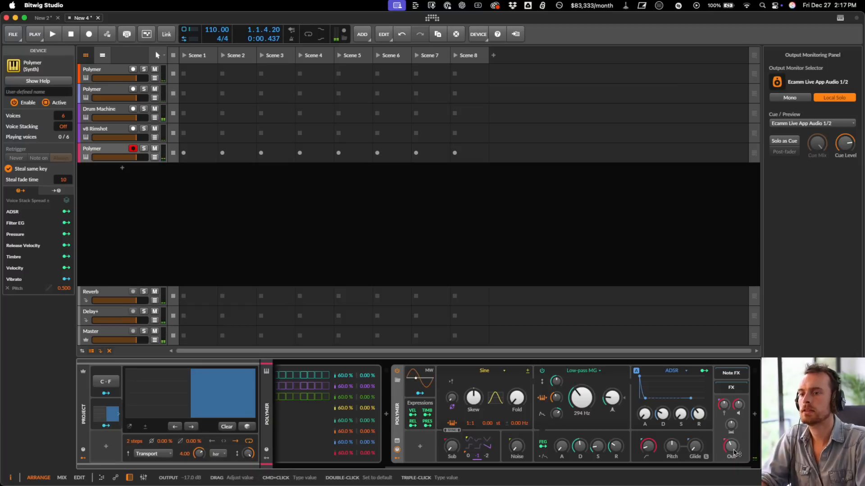
pyautogui.moveTo(732, 445); pyautogui.dragTo(733, 449)
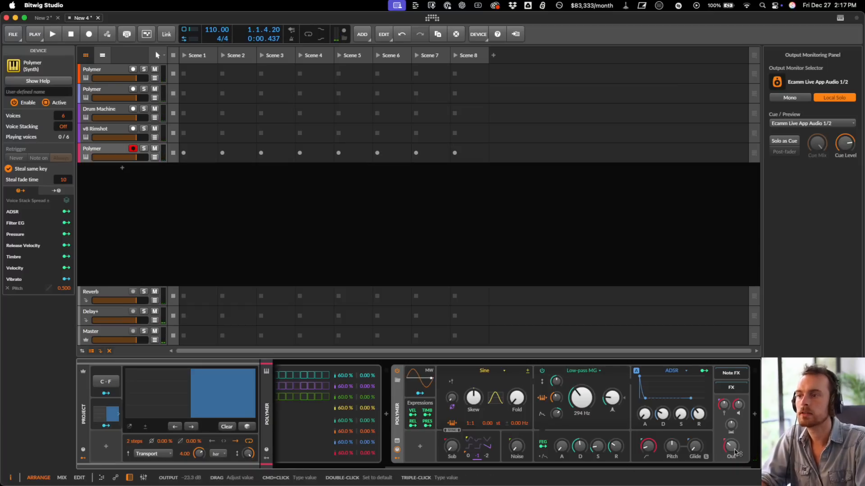
pyautogui.hscroll(-5, 735, 452)
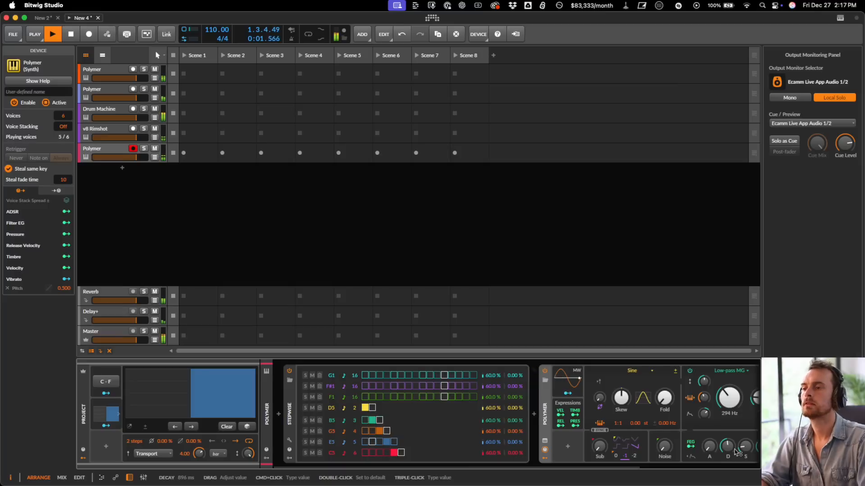
pyautogui.hscroll(5, 735, 452)
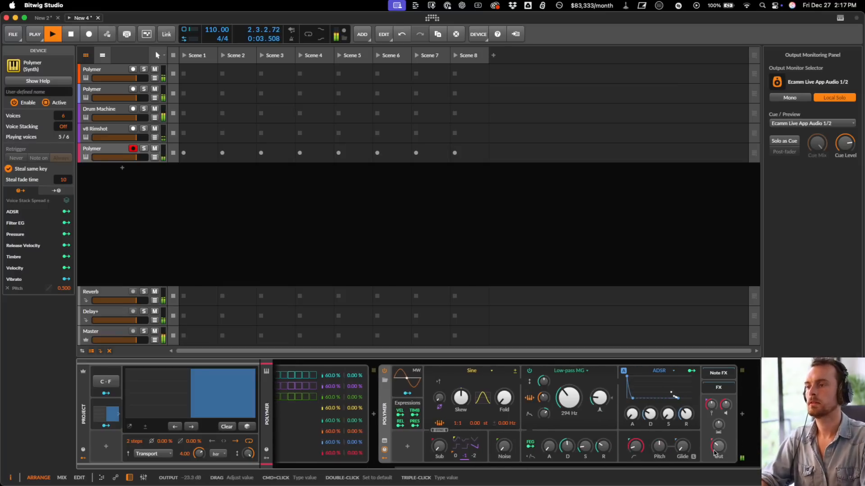
pyautogui.hscroll(-5, 720, 453)
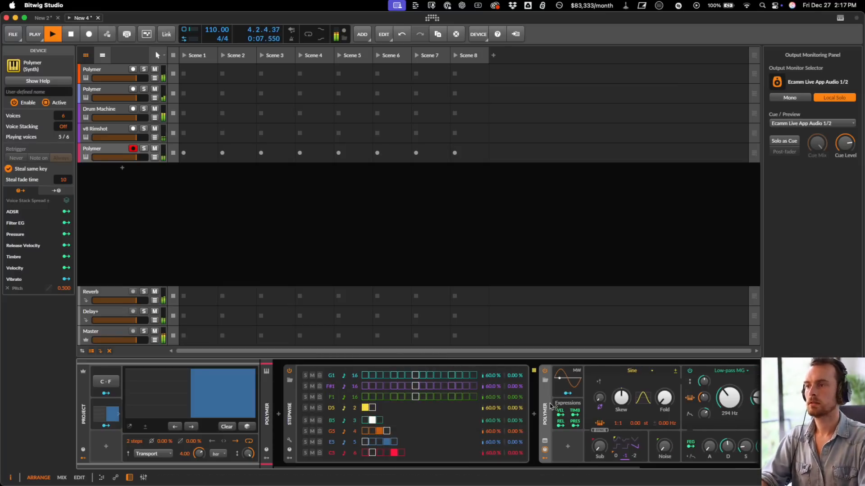
# - Stop playback and add a Note Counter modulator to the new track's Polymer
pyautogui.click(96, 152)
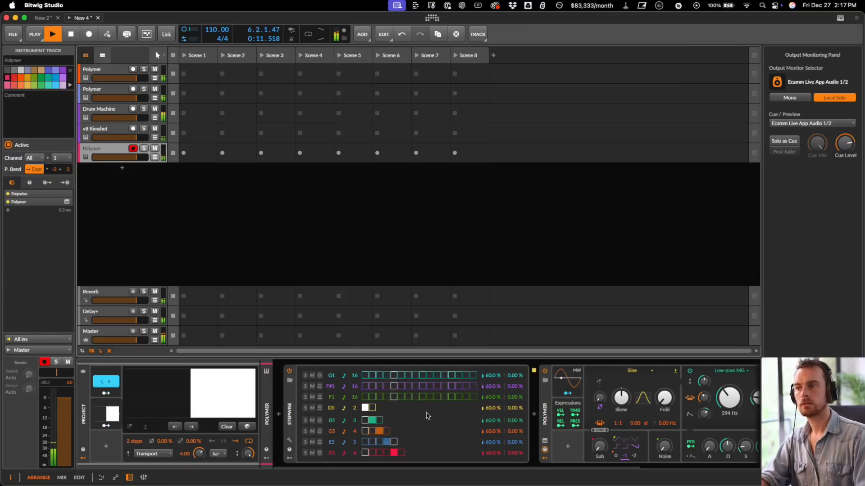
pyautogui.hscroll(5, 426, 412)
pyautogui.press('space')
pyautogui.click(409, 447)
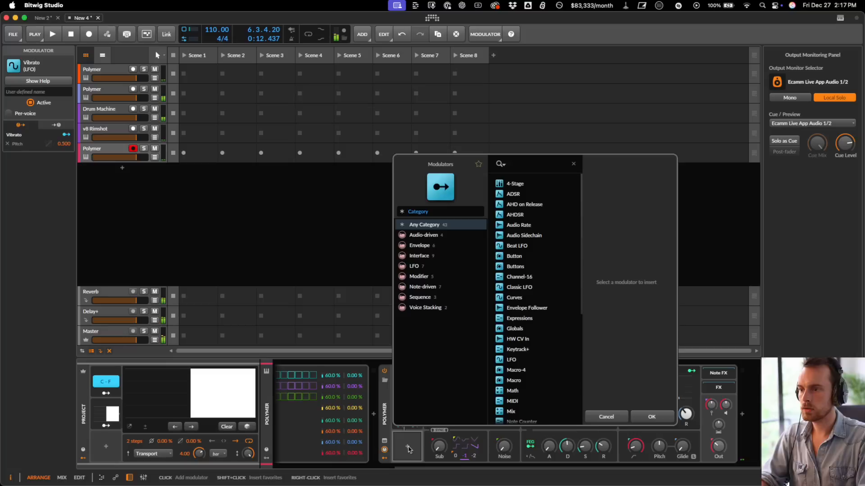
pyautogui.write('count')
pyautogui.press('Return')
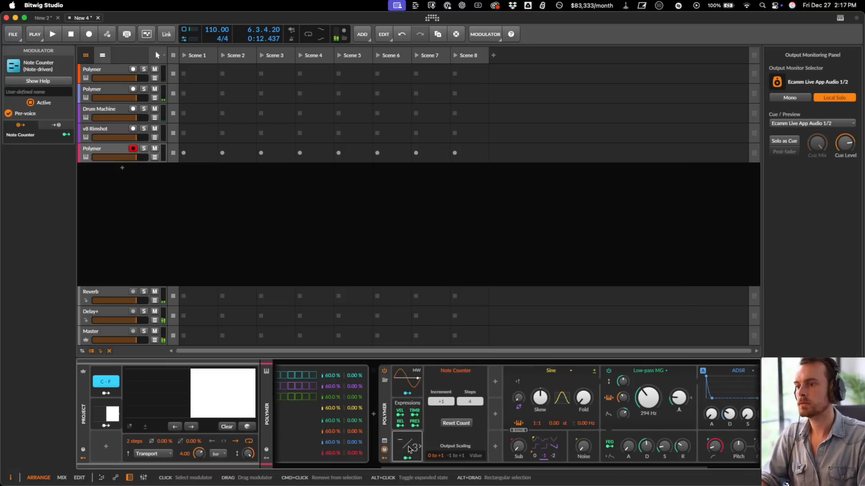
# - Set the Note Counter modulator on the new Polymer to 7 steps
pyautogui.rightClick(409, 449)
pyautogui.click(405, 454)
pyautogui.hscroll(3, 407, 457)
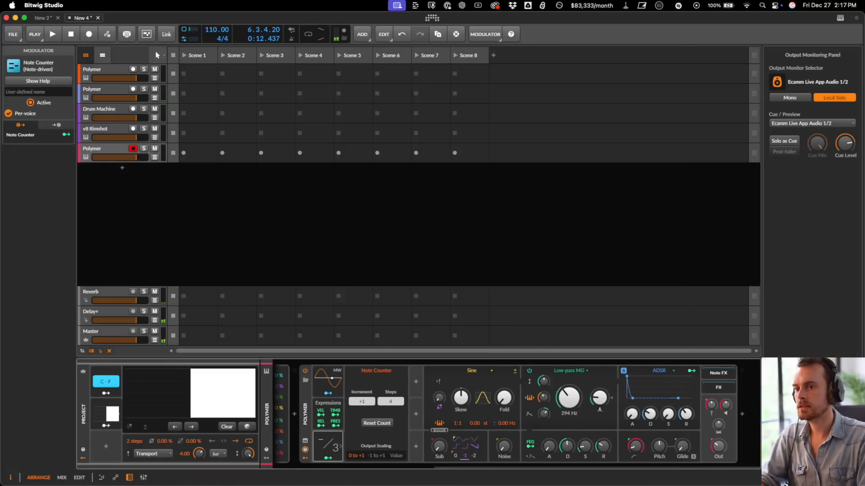
pyautogui.doubleClick(385, 403)
pyautogui.write('7')
pyautogui.press('Return')
# - Map the Note Counter to Polymer's pan with an amount of 2.000 and start playback
pyautogui.click(334, 460)
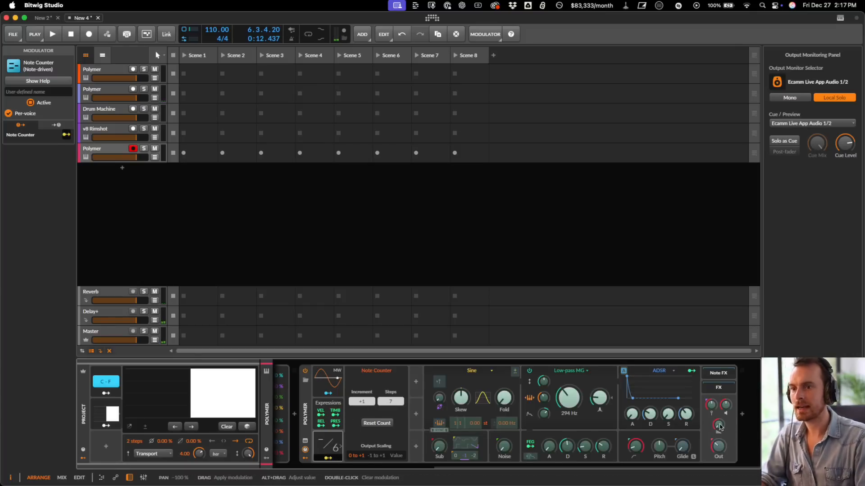
pyautogui.moveTo(719, 425); pyautogui.dragTo(720, 430)
pyautogui.press('space')
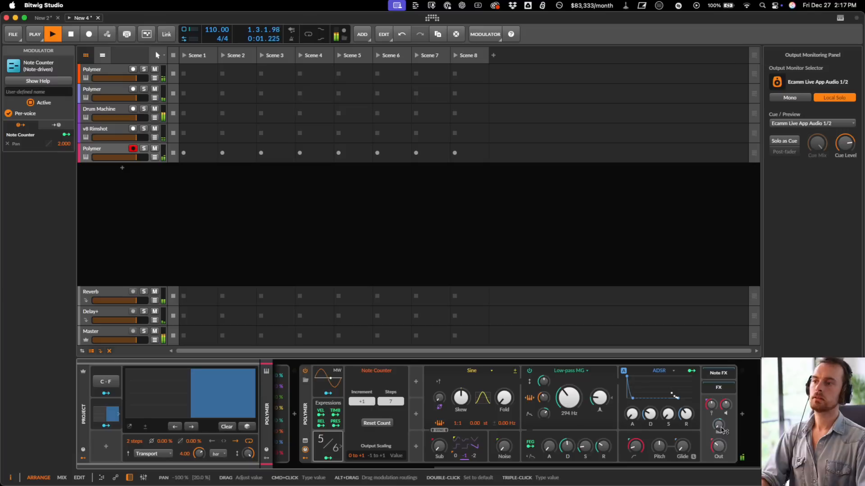
# - Raise the sine oscillator's Skew to 66.0 % and add a Random modulator to the new Polymer
pyautogui.click(414, 384)
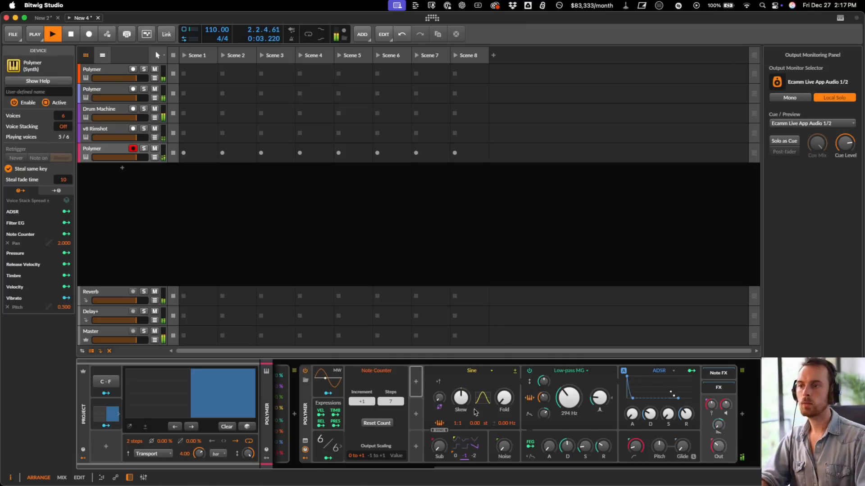
pyautogui.moveTo(459, 402); pyautogui.dragTo(458, 404)
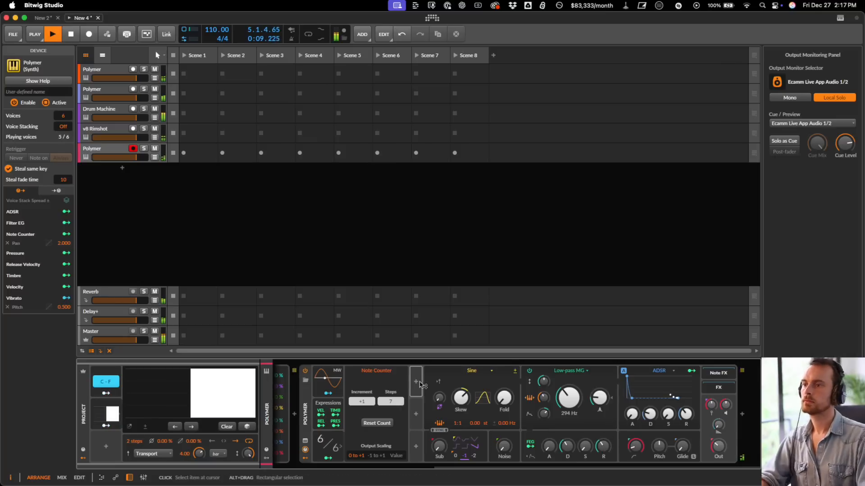
pyautogui.click(416, 382)
pyautogui.write('rand')
pyautogui.press('Return')
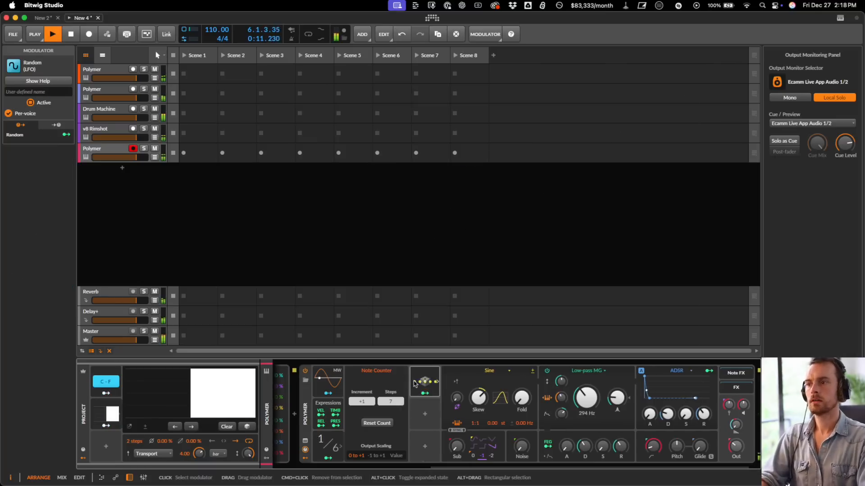
# - Place the Random modulator in the upper slot beside Vibrato and map it to Skew with an amount of 0.333
pyautogui.moveTo(410, 402); pyautogui.dragTo(415, 393)
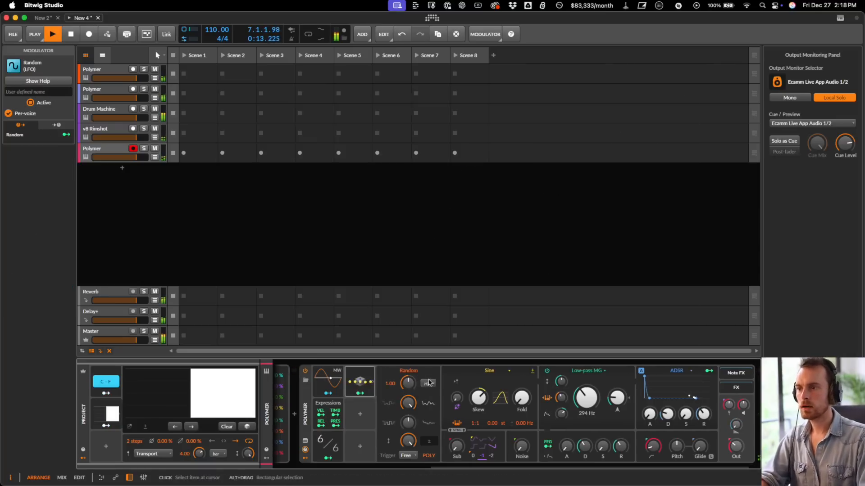
pyautogui.click(361, 399)
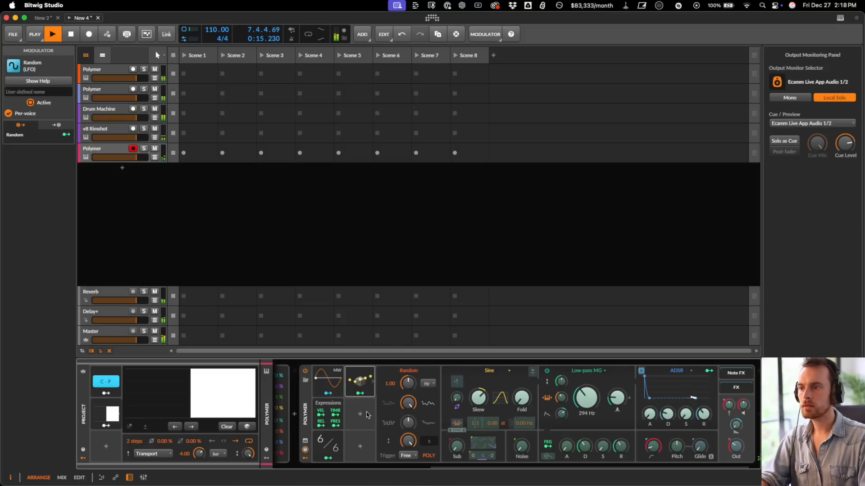
pyautogui.moveTo(478, 402); pyautogui.dragTo(483, 399)
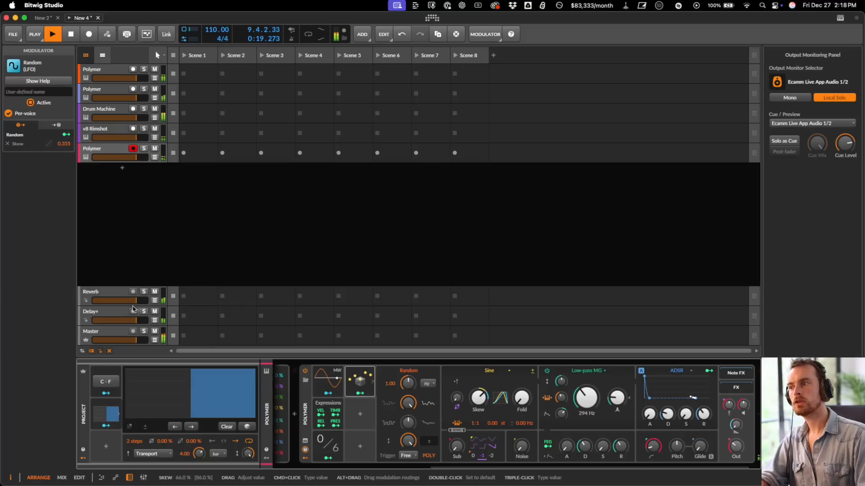
# - Raise the melody track's Reverb send to -7.3 dB along with its Delay+ send, and lower Polymer's filter cutoff to 262 Hz
pyautogui.click(118, 157)
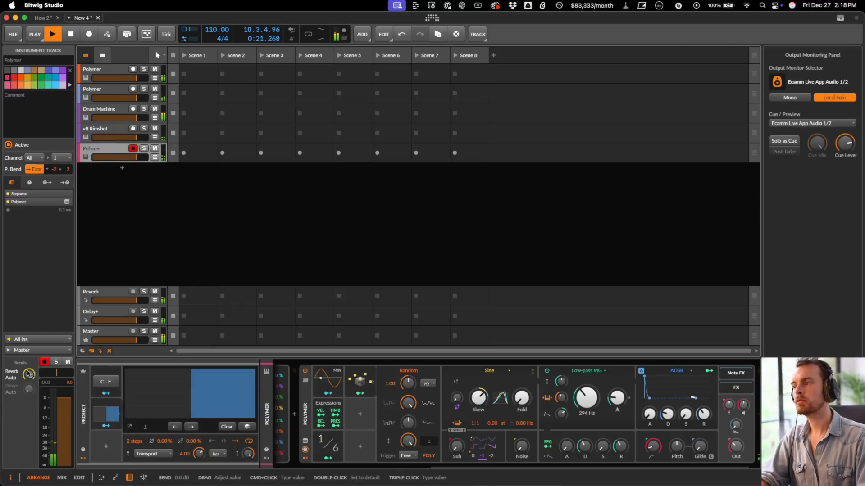
pyautogui.moveTo(28, 372); pyautogui.dragTo(29, 386)
pyautogui.moveTo(29, 390); pyautogui.dragTo(28, 375)
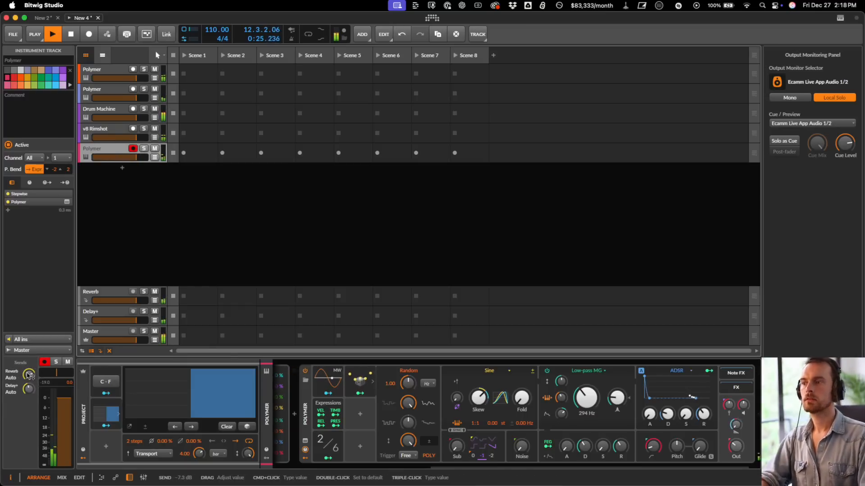
pyautogui.moveTo(587, 399); pyautogui.dragTo(588, 402)
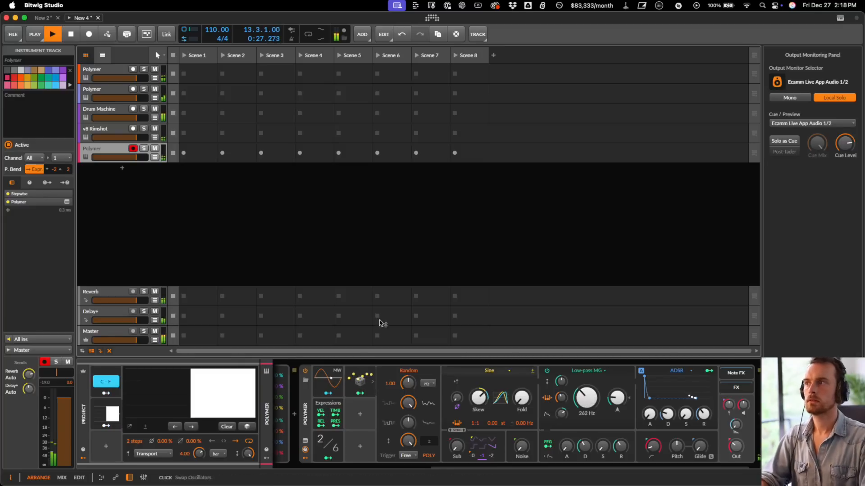
# - Add a Classic LFO to the project-level modulators
pyautogui.click(97, 337)
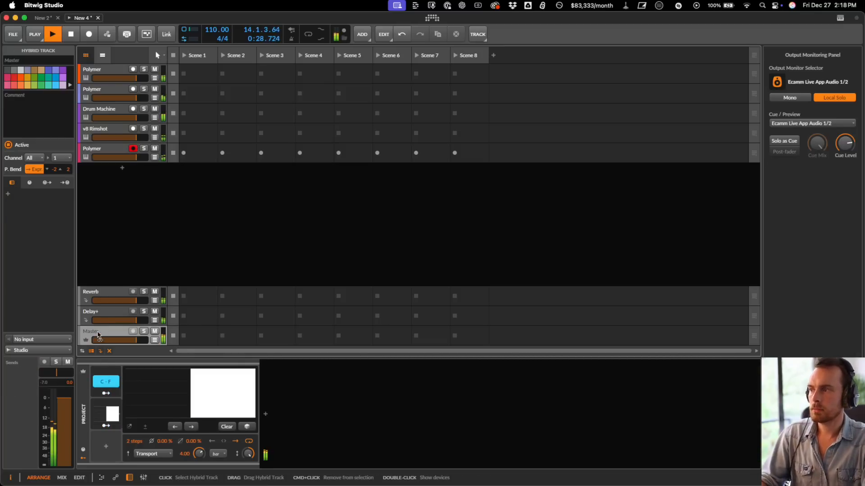
pyautogui.click(105, 449)
pyautogui.write('lf')
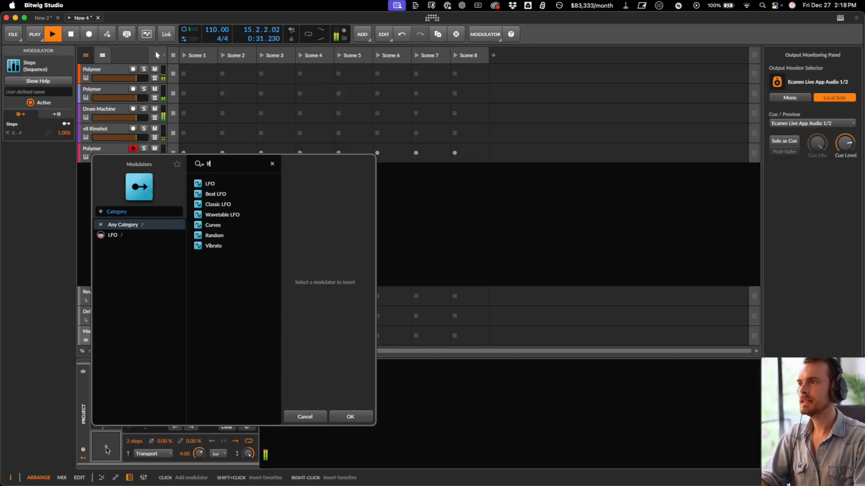
pyautogui.press('Down')
pyautogui.press('Down')
pyautogui.press('Down')
pyautogui.press('Return')
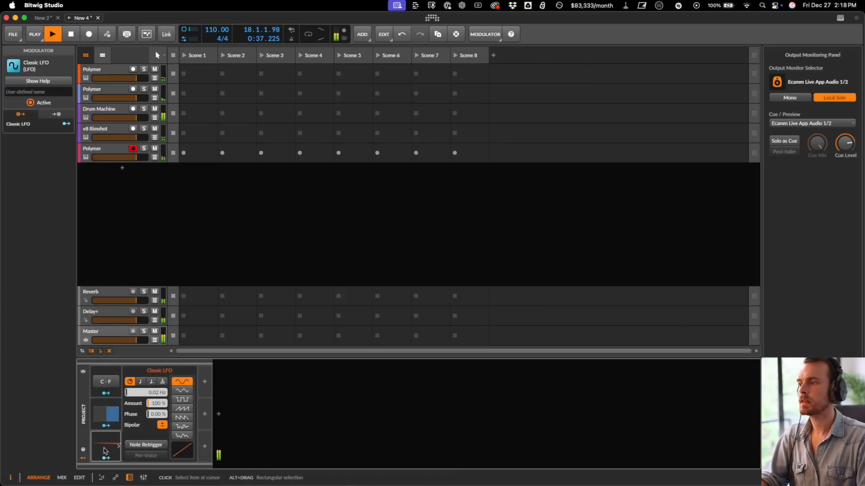
# - Duplicate the Classic LFO, map the copy to the first LFO's rate by ×31.51, and set the copy's rate to 0.11 Hz
pyautogui.press('super+d')
pyautogui.click(138, 458)
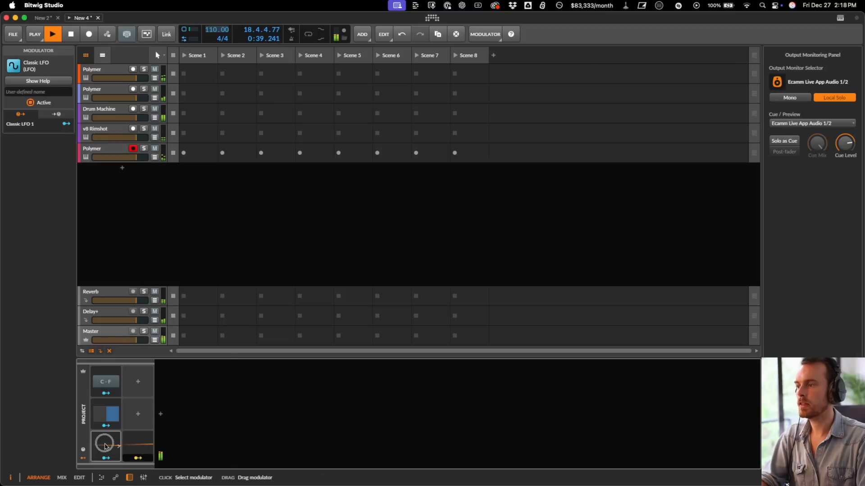
pyautogui.click(104, 446)
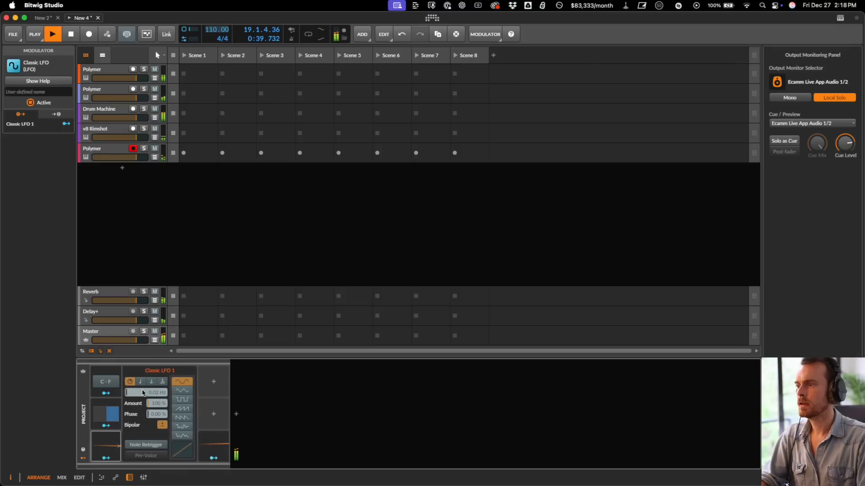
pyautogui.click(224, 447)
pyautogui.moveTo(186, 395); pyautogui.dragTo(185, 395)
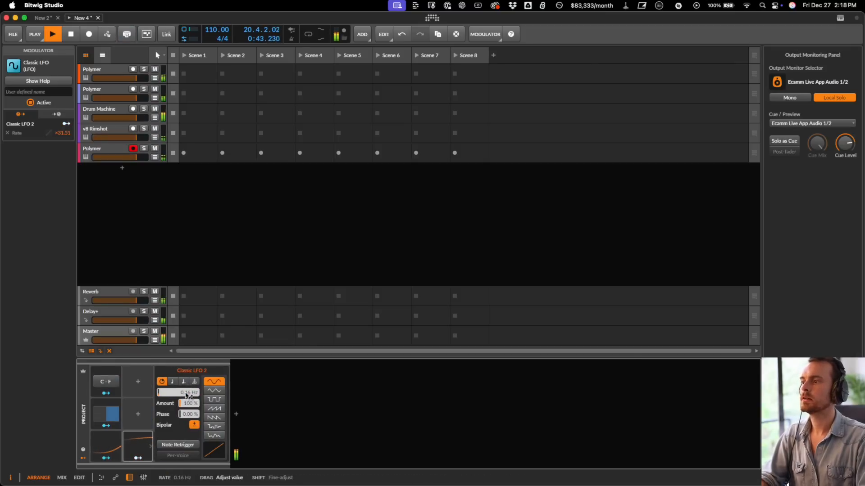
# - Map Classic LFO 1 to the melody Polymer's filter cutoff by -23.0 and turn off Bipolar on both Classic LFOs
pyautogui.click(107, 458)
pyautogui.click(95, 156)
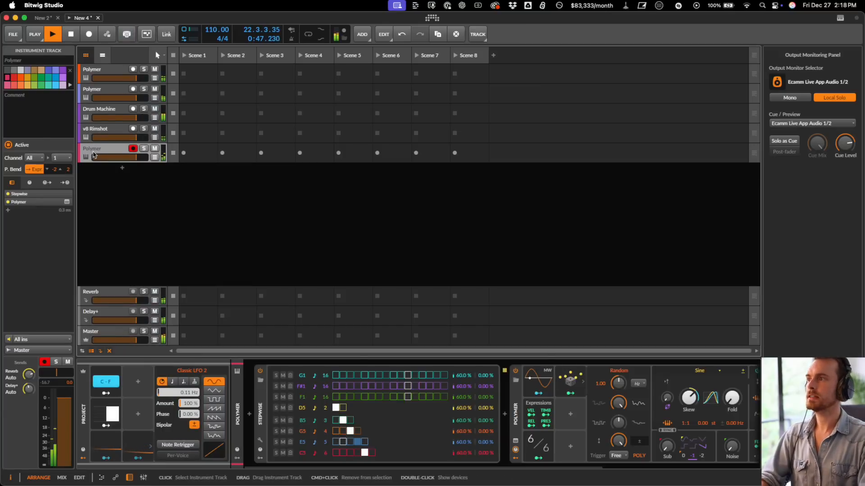
pyautogui.hscroll(5, 579, 382)
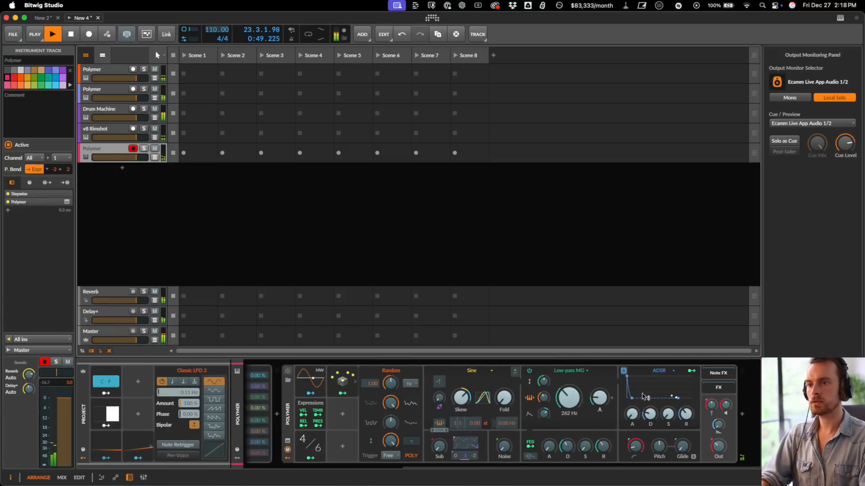
pyautogui.moveTo(577, 402); pyautogui.dragTo(578, 403)
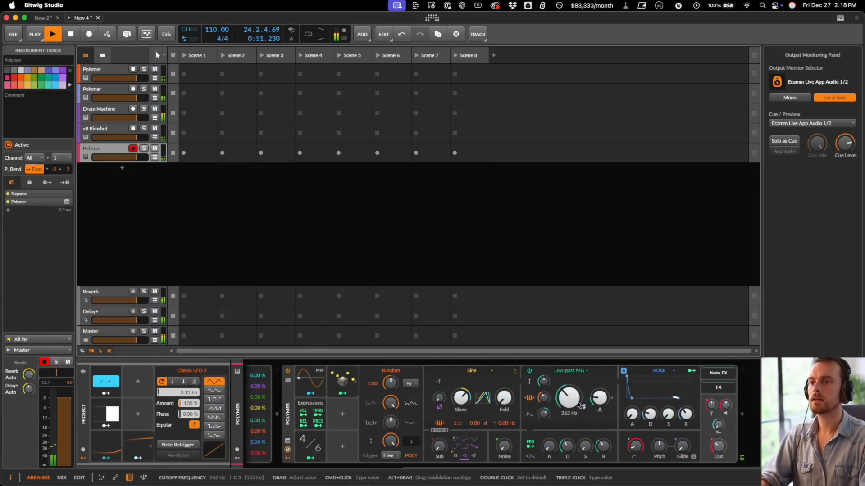
pyautogui.click(107, 446)
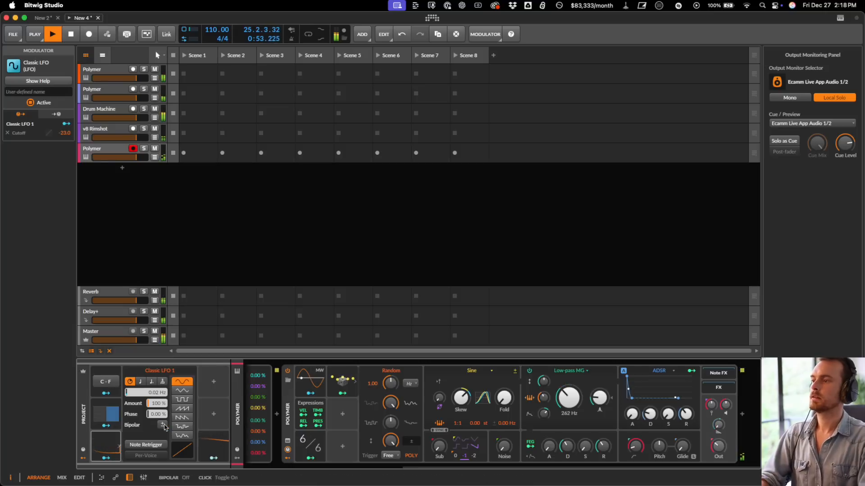
pyautogui.click(210, 439)
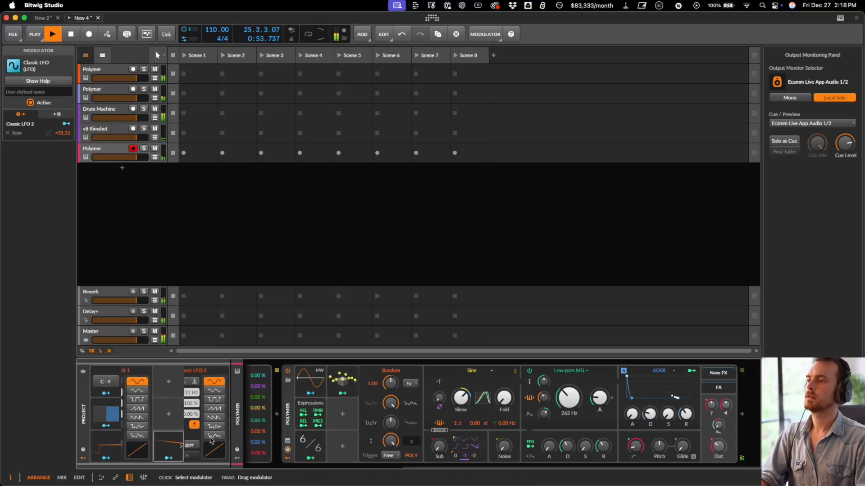
# - Map Classic LFO 1 to the second track's Polymer, modulating its filter cutoff plus filter envelope decay by 0.140 and release by 0.060
pyautogui.click(105, 459)
pyautogui.click(91, 95)
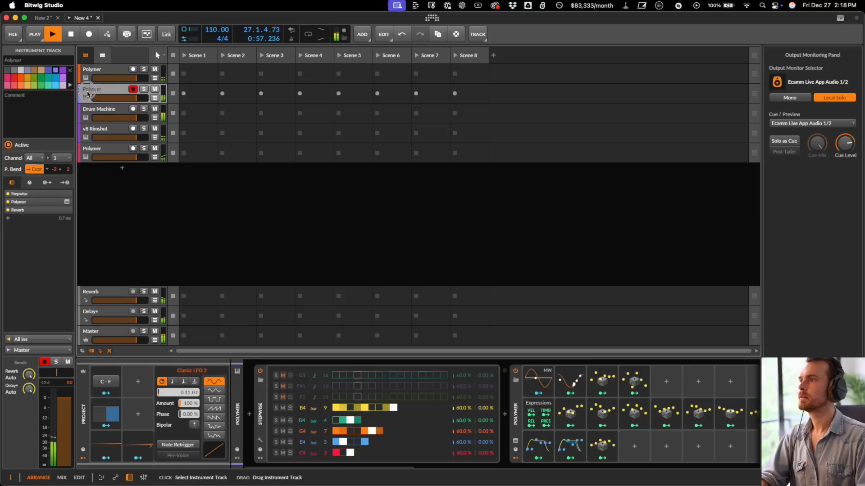
pyautogui.hscroll(5, 462, 431)
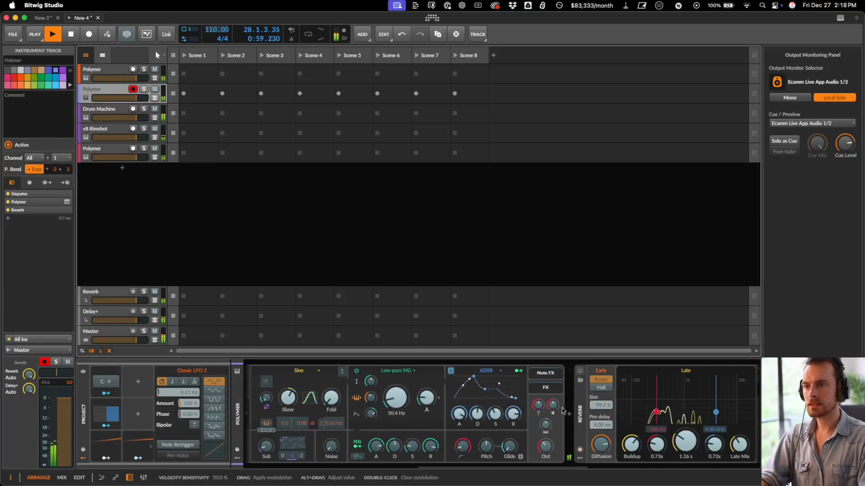
pyautogui.moveTo(403, 405); pyautogui.dragTo(403, 405)
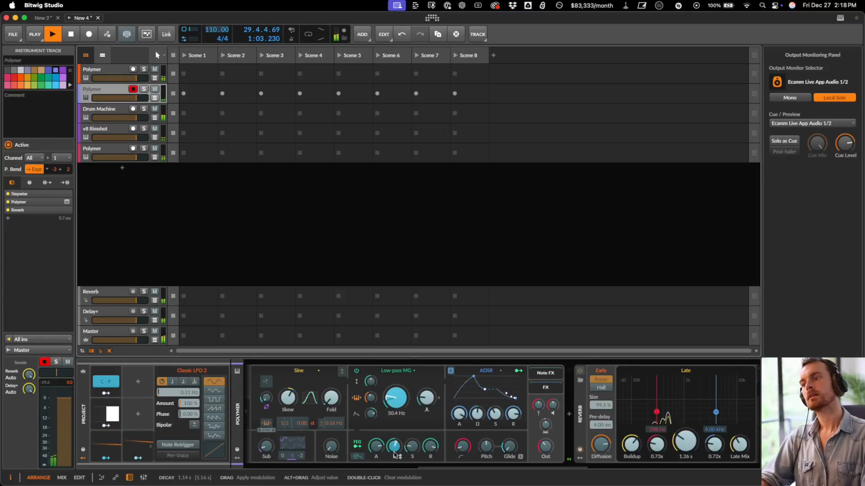
pyautogui.click(439, 451)
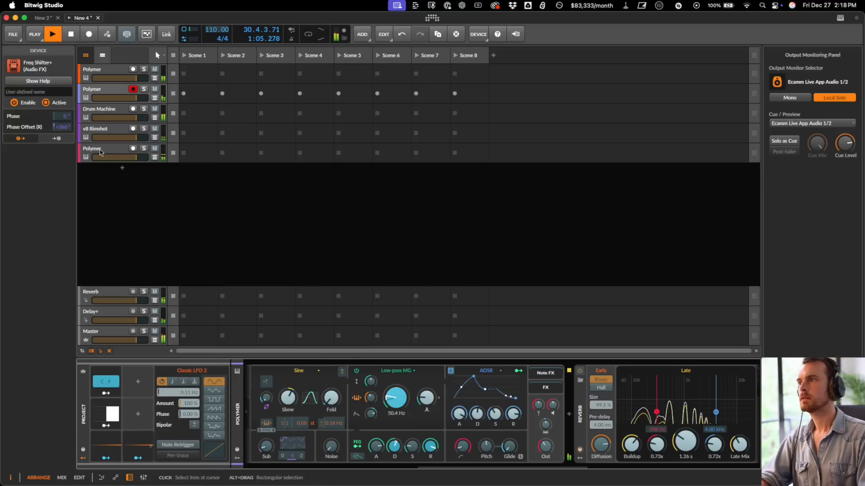
# - Map Classic LFO 1 to the first track's Polymer, modulating cutoff, skew, fold, Oscs/Noise, frequency modulation and the envelope decays and releases
pyautogui.click(88, 71)
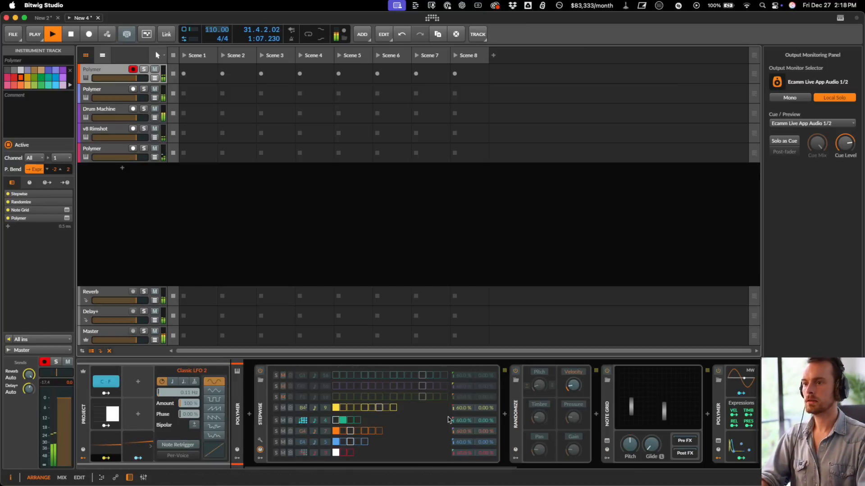
pyautogui.hscroll(10, 555, 415)
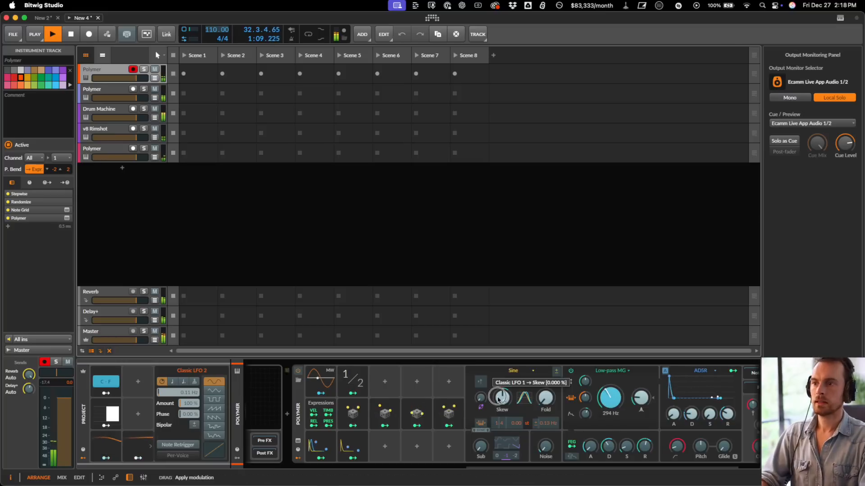
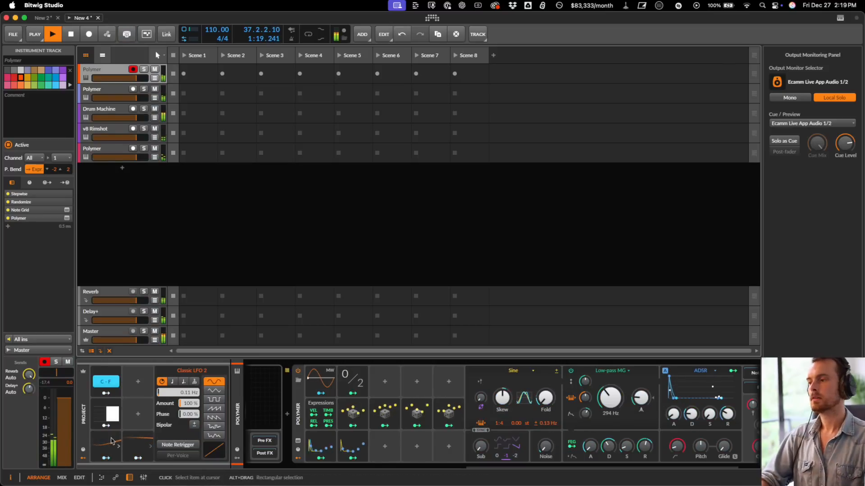
pyautogui.click(131, 446)
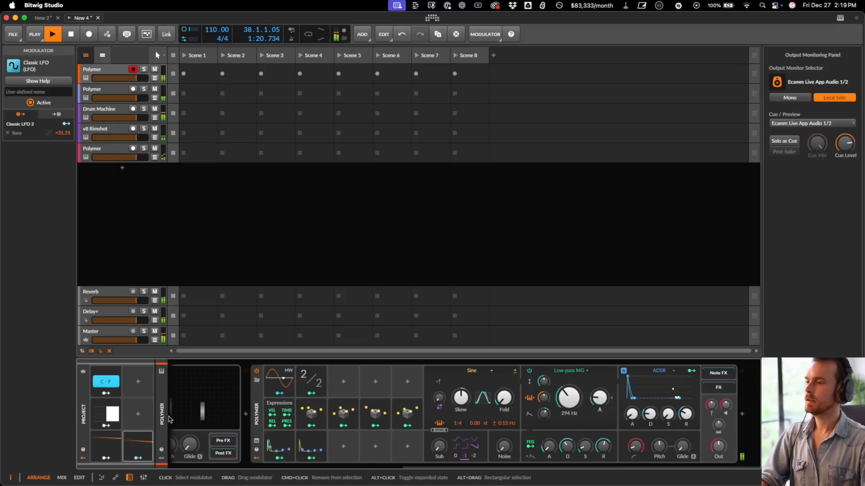
# - Reduce Classic LFO 2's modulation of Classic LFO 1's rate to ×7.096
pyautogui.click(138, 445)
pyautogui.click(119, 447)
pyautogui.rightClick(150, 393)
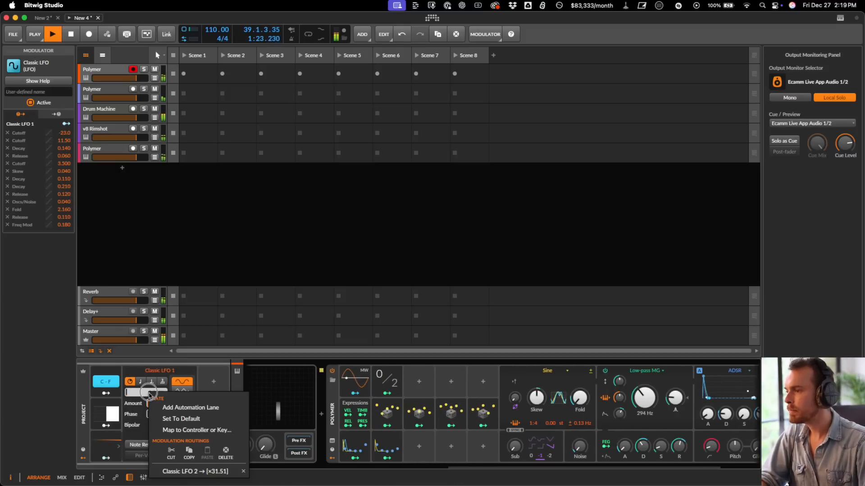
pyautogui.click(185, 454)
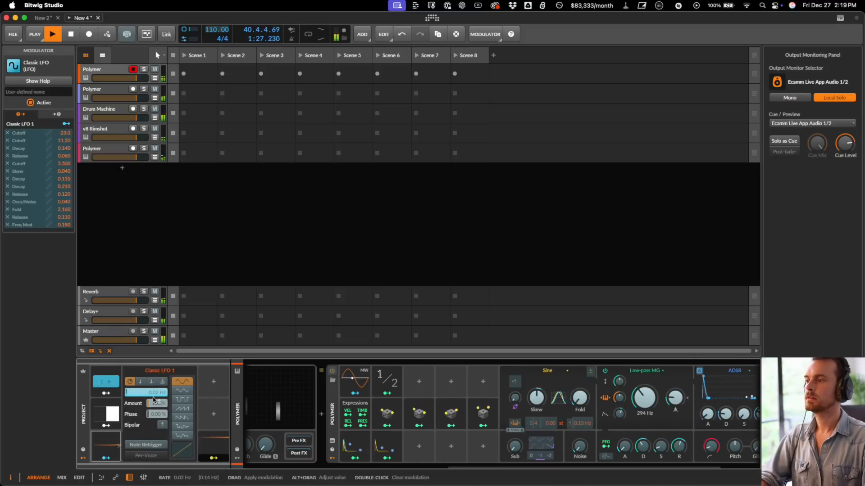
pyautogui.press('Escape')
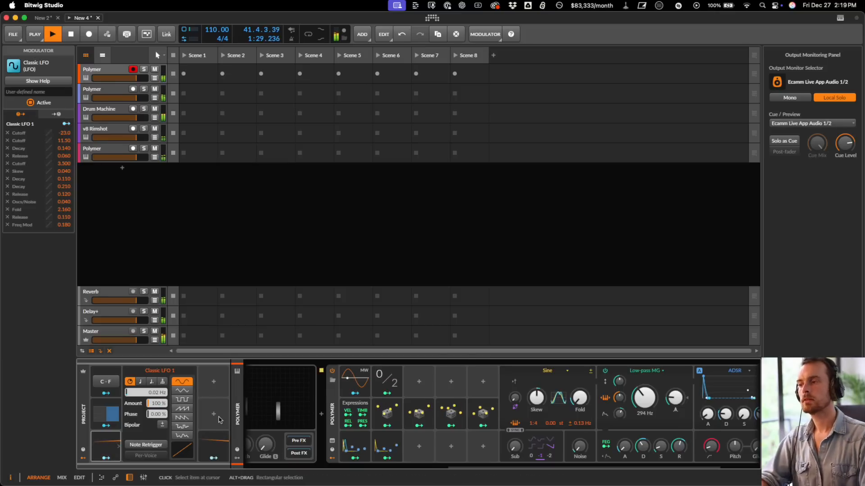
# - Duplicate both project-level Classic LFOs and arrange the four modulators in a two-by-two block
pyautogui.press('super+d')
pyautogui.moveTo(167, 446)
pyautogui.mouseDown()
pyautogui.moveTo(139, 419)
pyautogui.moveTo(163, 445)
pyautogui.mouseUp()
pyautogui.click(135, 446)
pyautogui.click(136, 448)
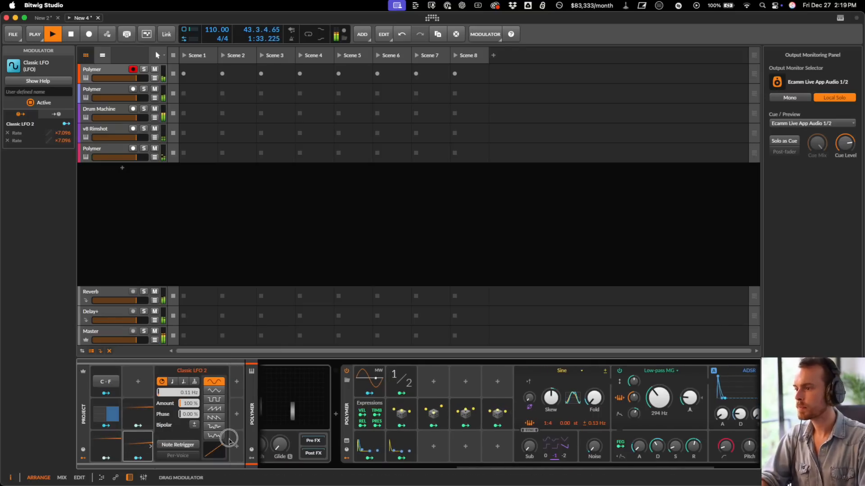
pyautogui.moveTo(229, 440); pyautogui.dragTo(228, 446)
pyautogui.moveTo(107, 447); pyautogui.dragTo(173, 414)
pyautogui.press('super+d')
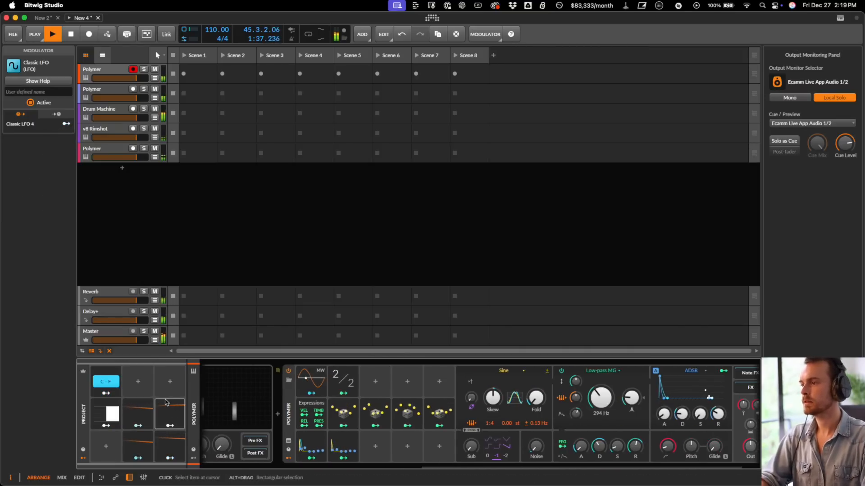
# - Set Classic LFO 4's rate to 0.07 Hz and map it to modulate Classic LFO 3's rate
pyautogui.click(181, 414)
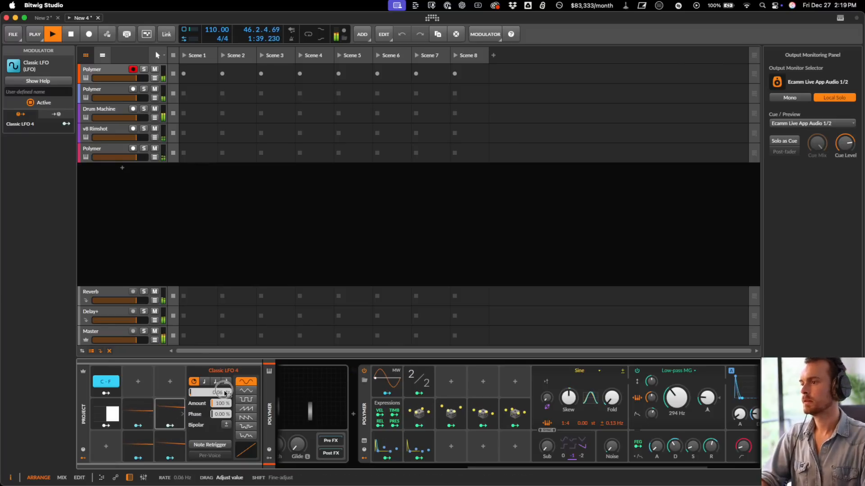
pyautogui.click(147, 415)
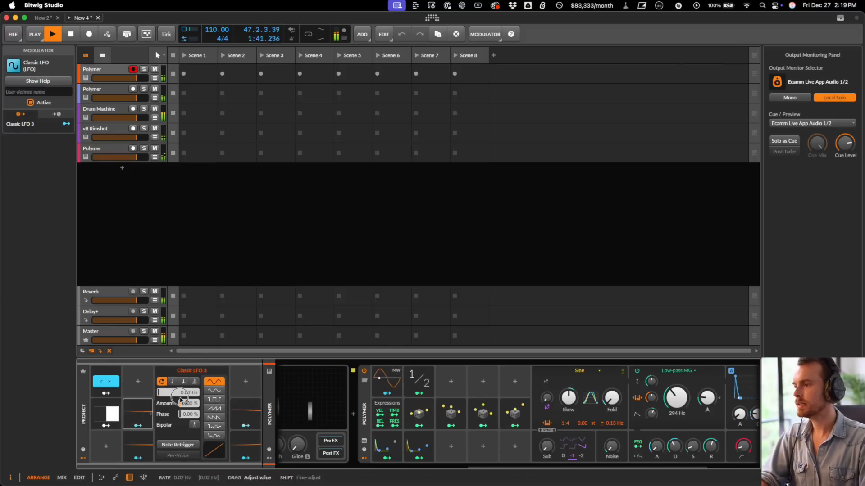
pyautogui.click(244, 417)
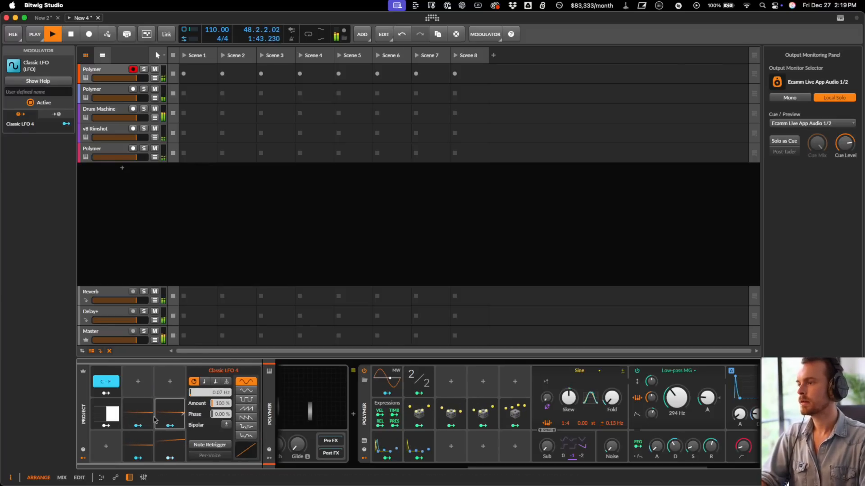
pyautogui.click(138, 414)
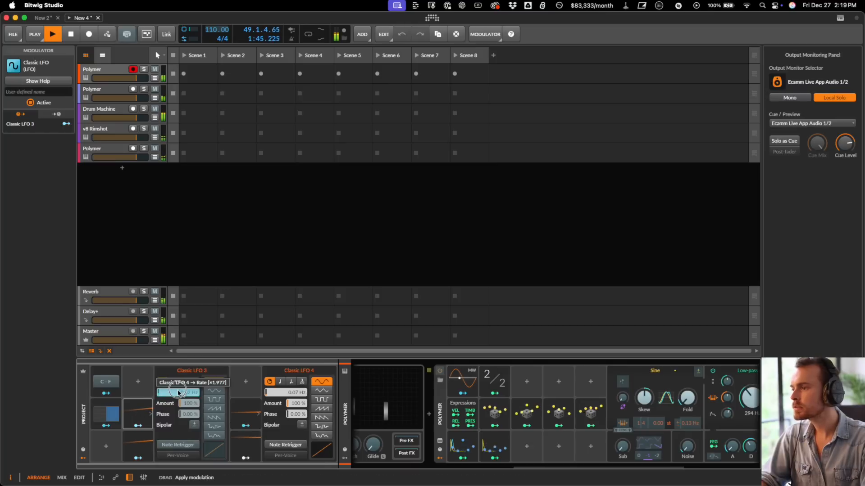
pyautogui.rightClick(182, 395)
pyautogui.click(277, 470)
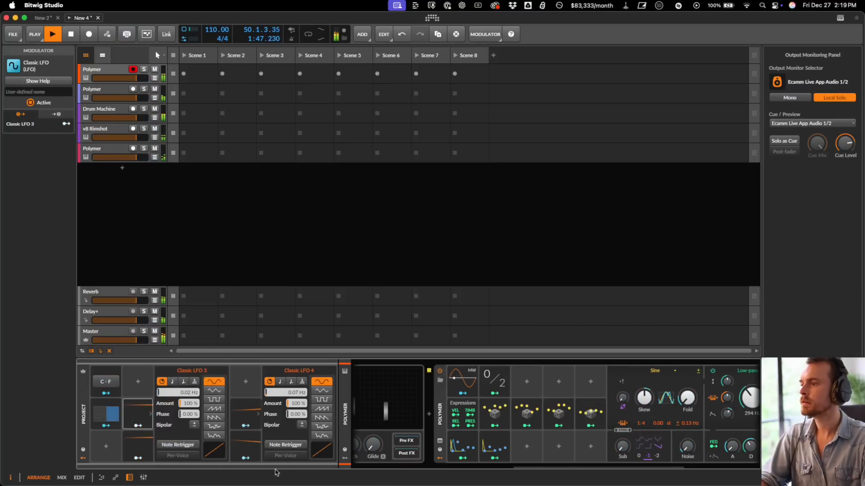
# - Map Classic LFO 3 to the first track's Polymer, modulating filter cutoff by -12.0, filter envelope decay by -0.08 and frequency modulation by -0.06
pyautogui.click(138, 425)
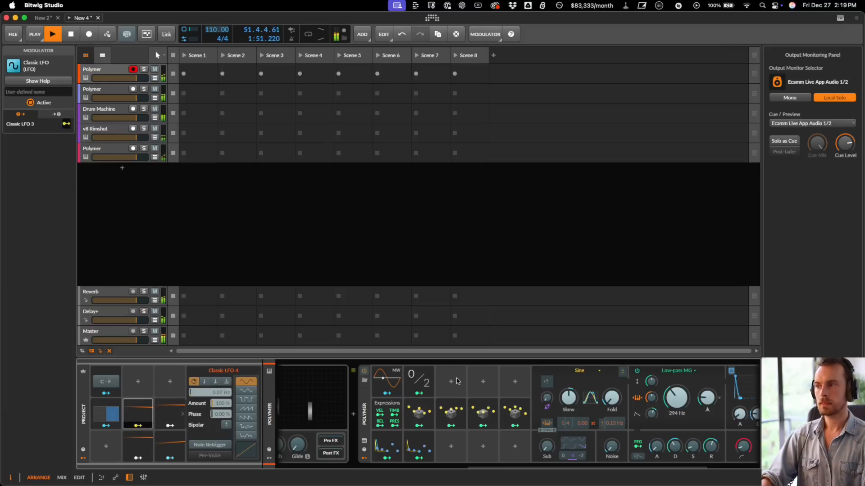
pyautogui.hscroll(3, 458, 381)
pyautogui.moveTo(570, 404); pyautogui.dragTo(572, 409)
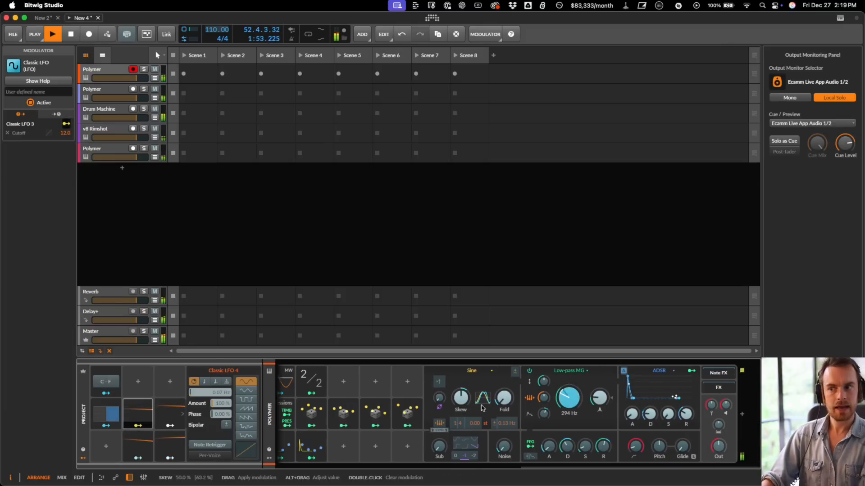
pyautogui.moveTo(570, 447); pyautogui.dragTo(570, 451)
pyautogui.moveTo(543, 415); pyautogui.dragTo(543, 419)
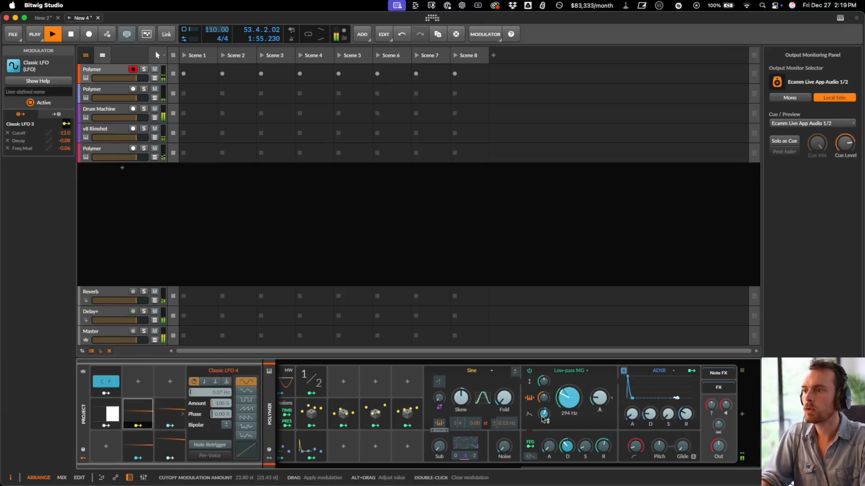
pyautogui.hscroll(-2, 495, 418)
pyautogui.click(366, 444)
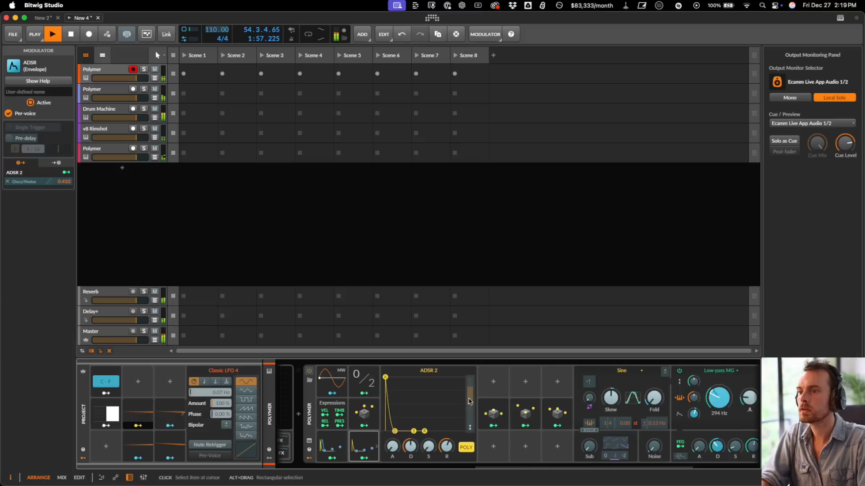
pyautogui.click(327, 443)
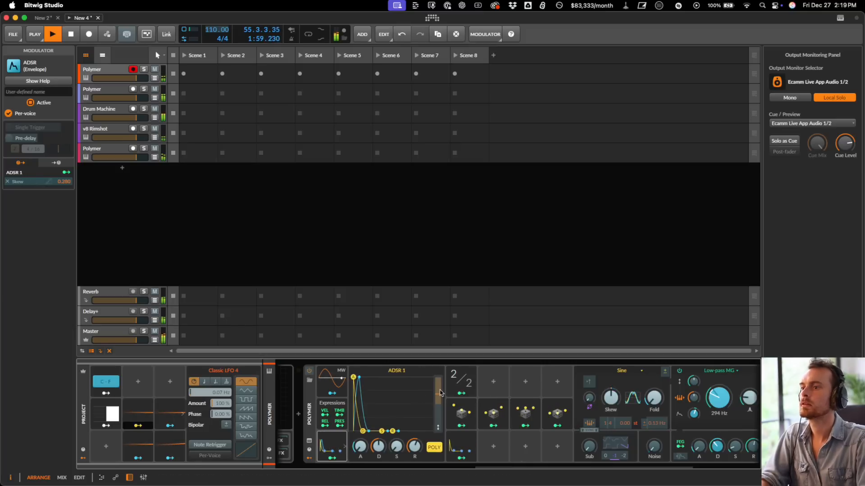
# - Map Classic LFO 3 to the filter cutoff and cutoff modulation amount of the second track's Polymer
pyautogui.click(87, 90)
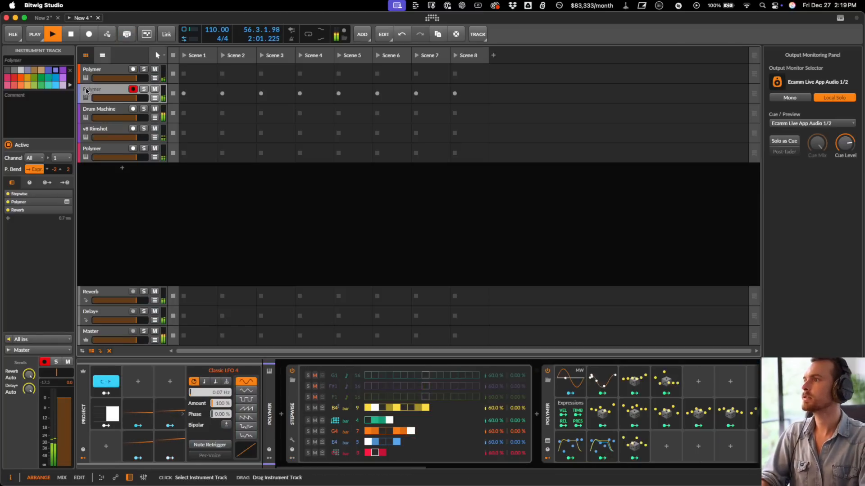
pyautogui.click(169, 426)
pyautogui.hscroll(13, 437, 402)
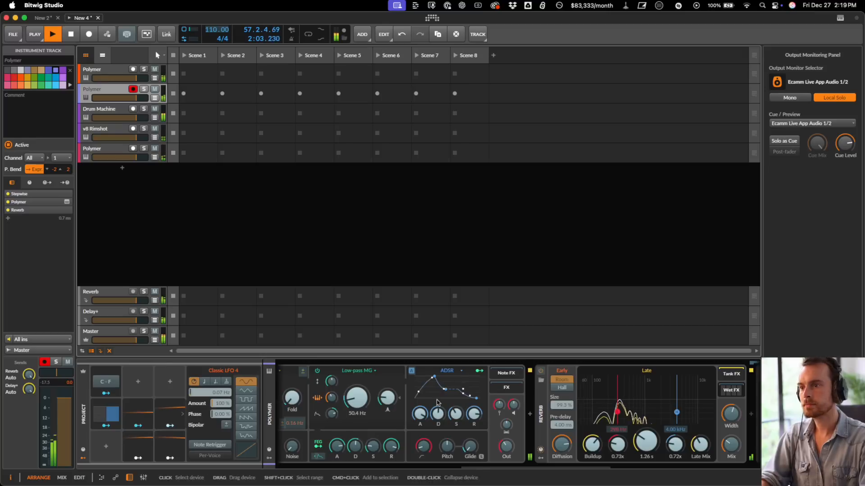
pyautogui.moveTo(353, 397); pyautogui.dragTo(354, 383)
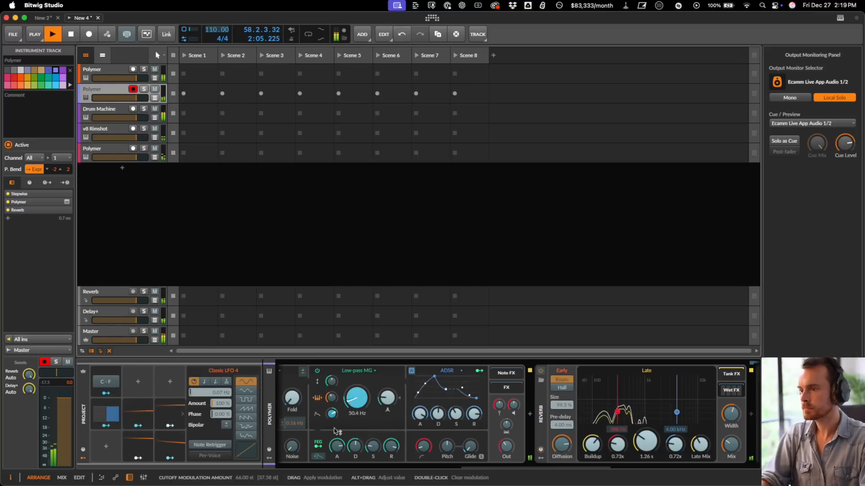
pyautogui.hscroll(-5, 419, 415)
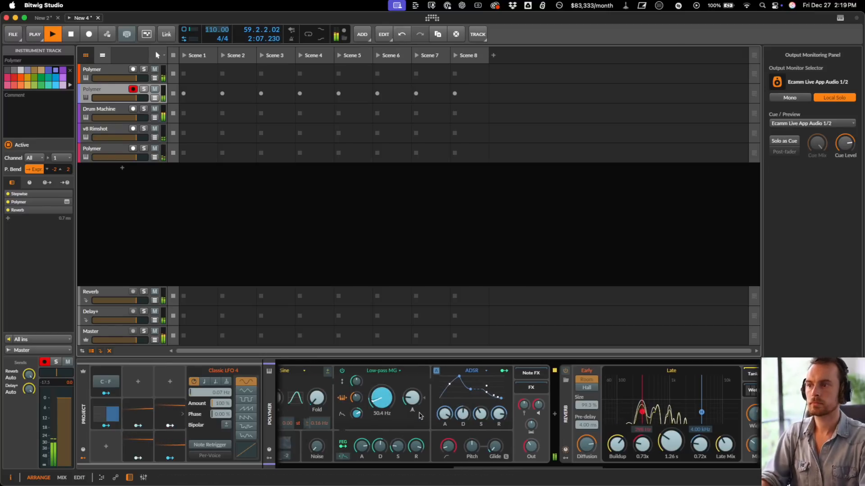
pyautogui.hscroll(-16, 408, 403)
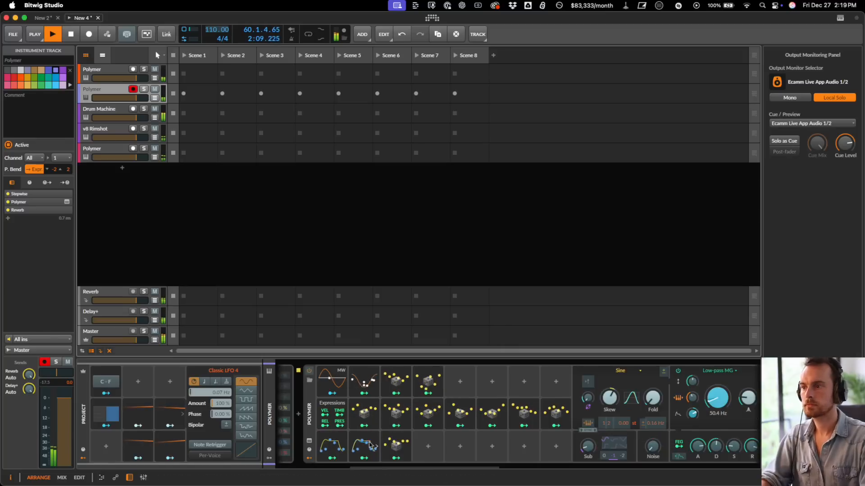
# - Extend Classic LFO 3's mapping on the second track's Polymer to its LFO modulator and oscillator skew
pyautogui.doubleClick(397, 445)
pyautogui.moveTo(444, 442); pyautogui.dragTo(448, 441)
pyautogui.click(395, 378)
pyautogui.click(364, 381)
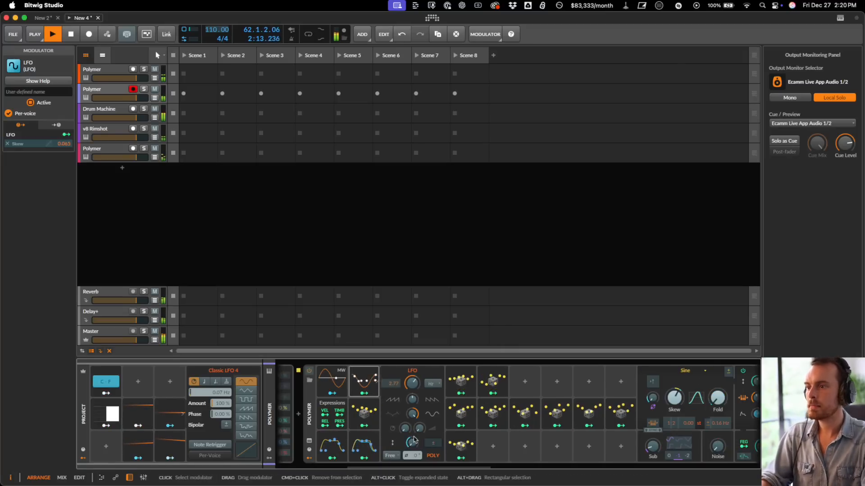
pyautogui.hscroll(5, 603, 427)
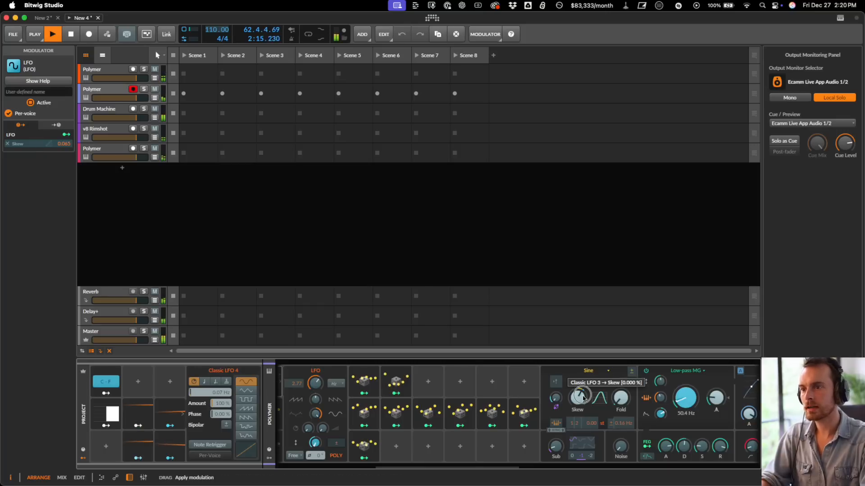
pyautogui.moveTo(584, 396); pyautogui.dragTo(583, 399)
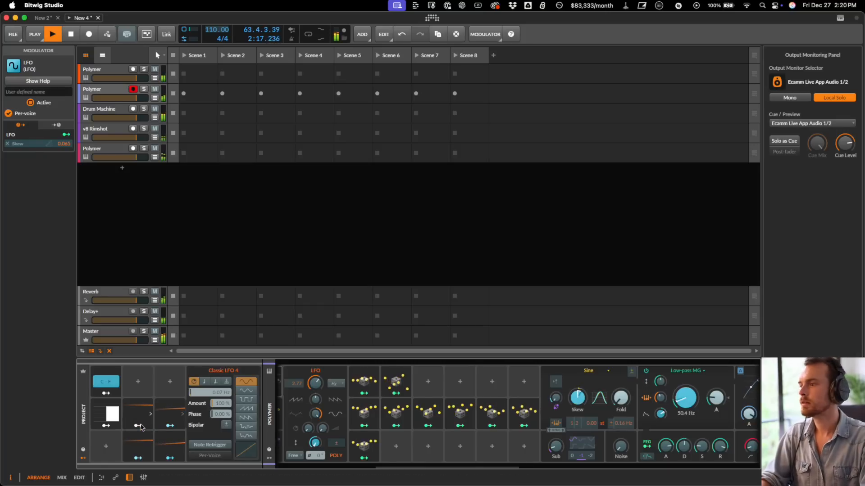
# - Map Classic LFO 3 to the melody Polymer's skew, filter cutoff, cutoff modulation amount and envelope times
pyautogui.click(89, 152)
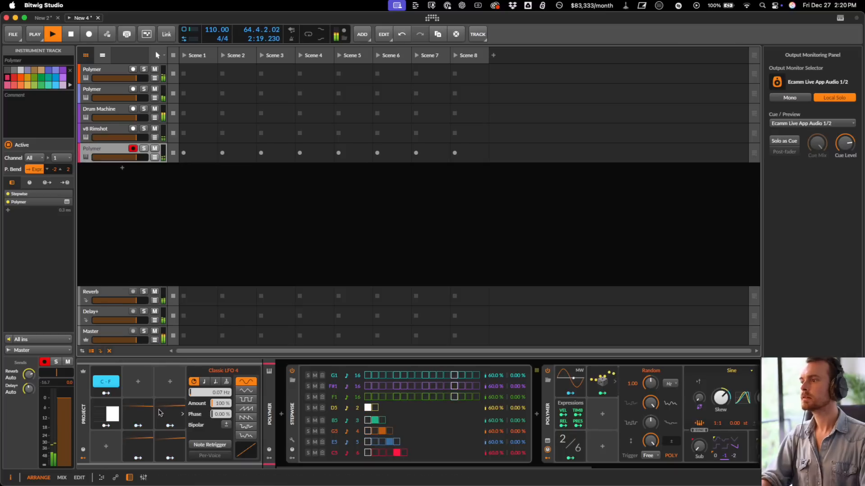
pyautogui.click(140, 426)
pyautogui.click(546, 383)
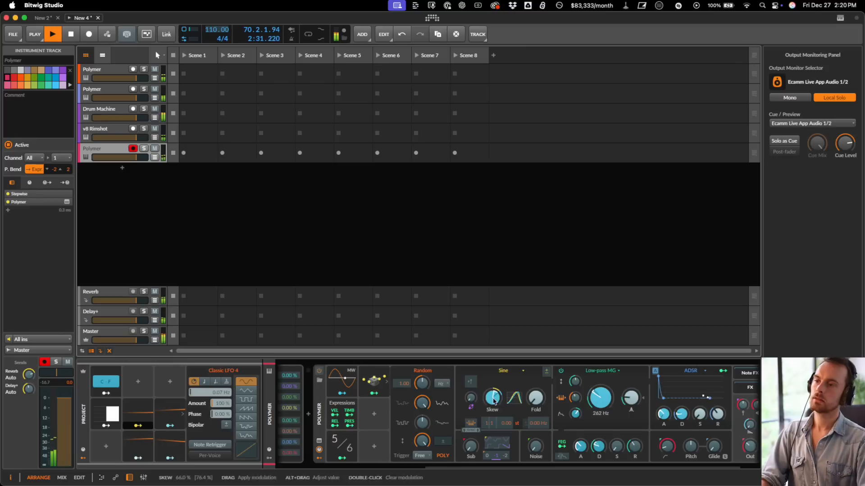
# - Adjust Classic LFO 3's modulation of the filter cutoff on the first track's Polymer
pyautogui.click(90, 134)
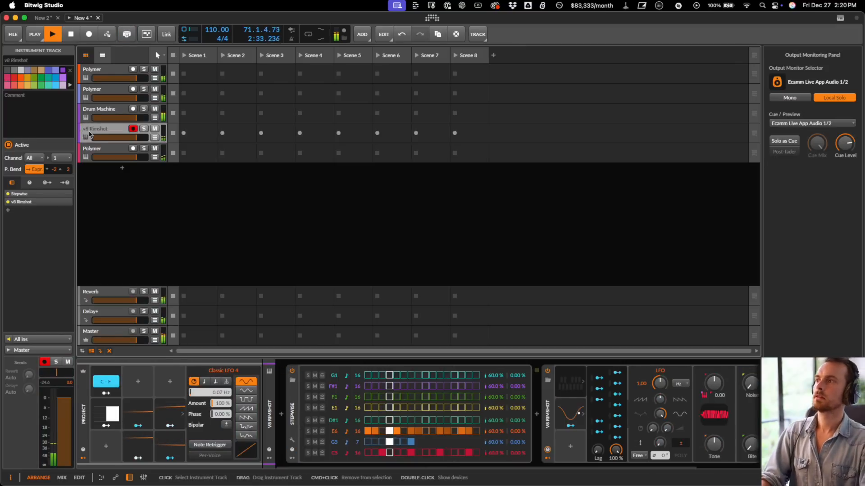
pyautogui.click(102, 88)
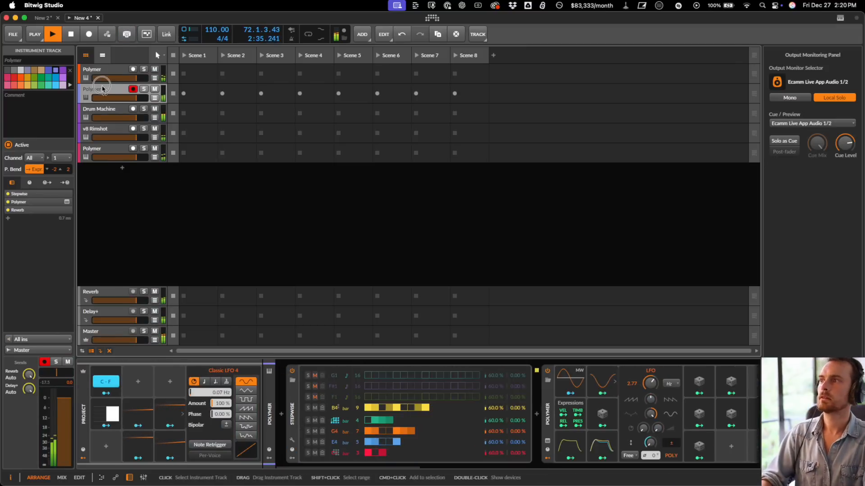
pyautogui.click(93, 70)
pyautogui.click(145, 426)
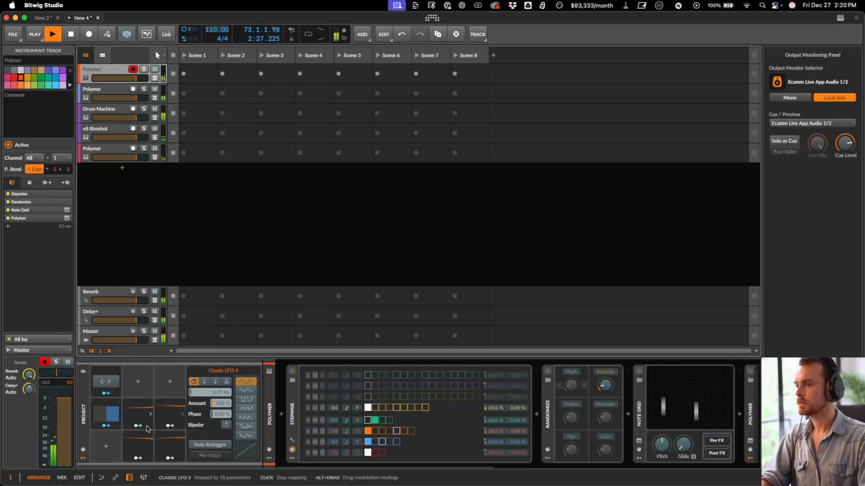
pyautogui.hscroll(10, 548, 412)
pyautogui.moveTo(633, 398); pyautogui.dragTo(614, 409)
pyautogui.press('Escape')
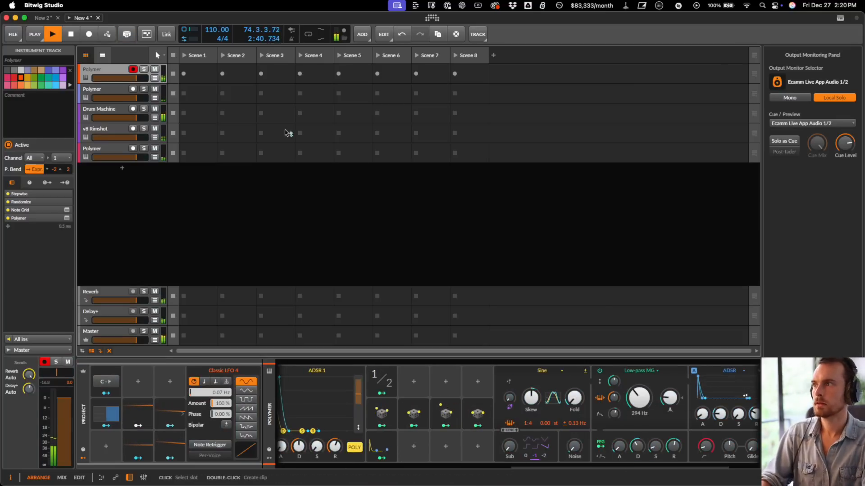
# - Map Classic LFO 3 to the v8 Kick's decay by ÷3.42 and bring up the v8 Rimshot's parameters for mapping
pyautogui.click(110, 111)
pyautogui.click(137, 426)
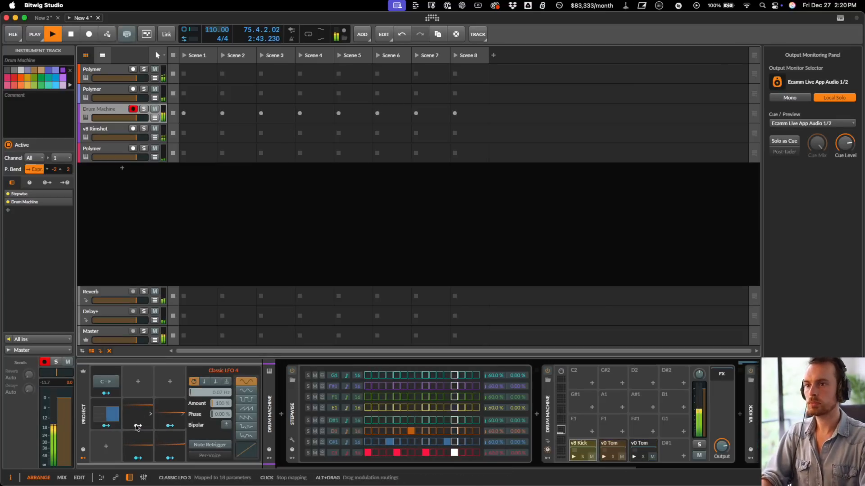
pyautogui.hscroll(8, 586, 432)
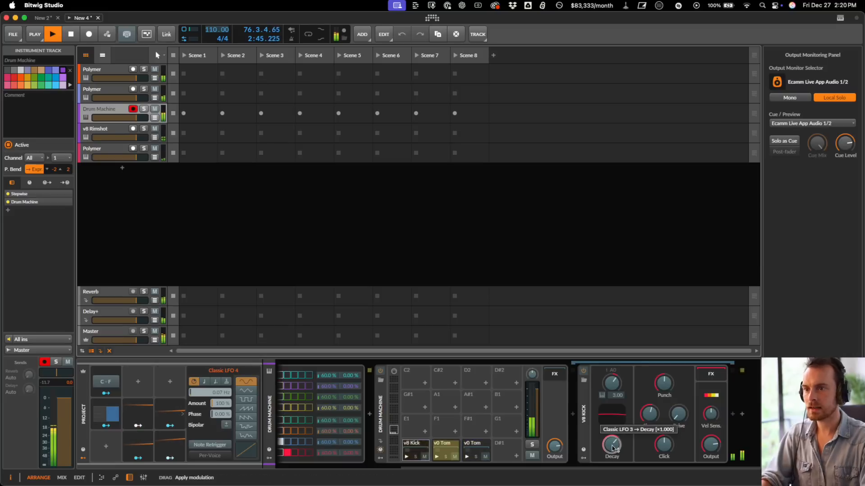
pyautogui.moveTo(612, 448); pyautogui.dragTo(612, 439)
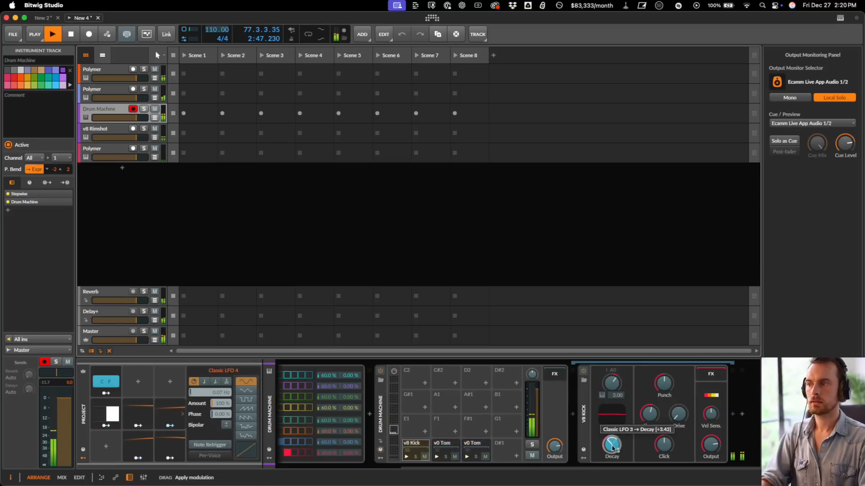
pyautogui.click(101, 135)
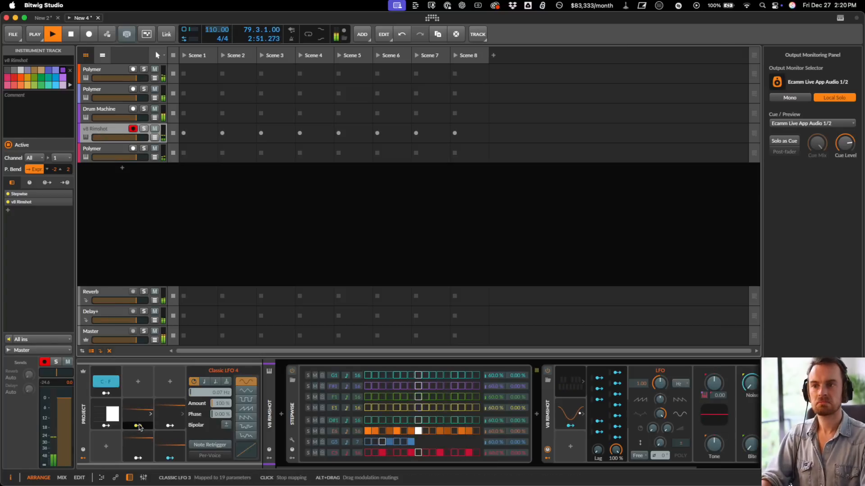
pyautogui.hscroll(3, 590, 428)
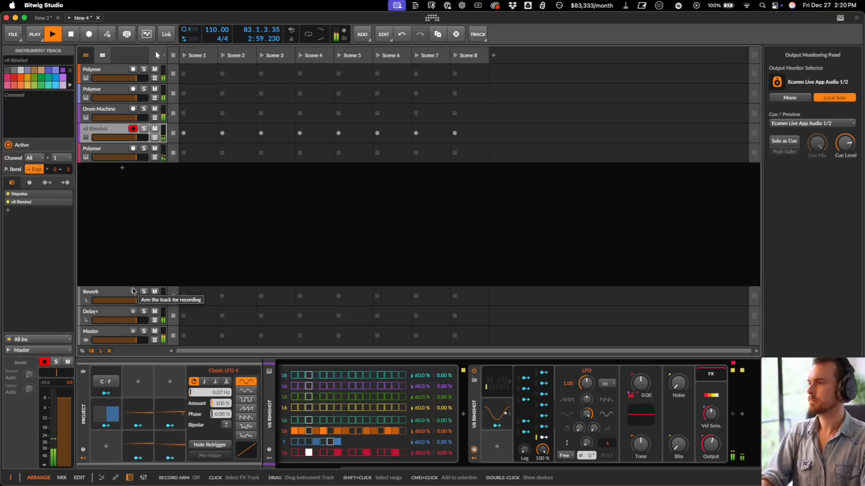
# - Insert a Note Transpose device directly after the Stepwise on the first Polymer track
pyautogui.click(98, 152)
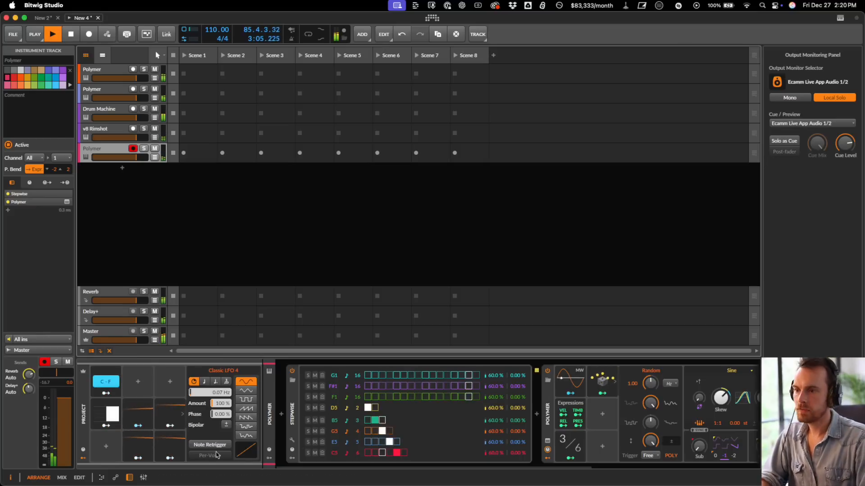
pyautogui.click(100, 70)
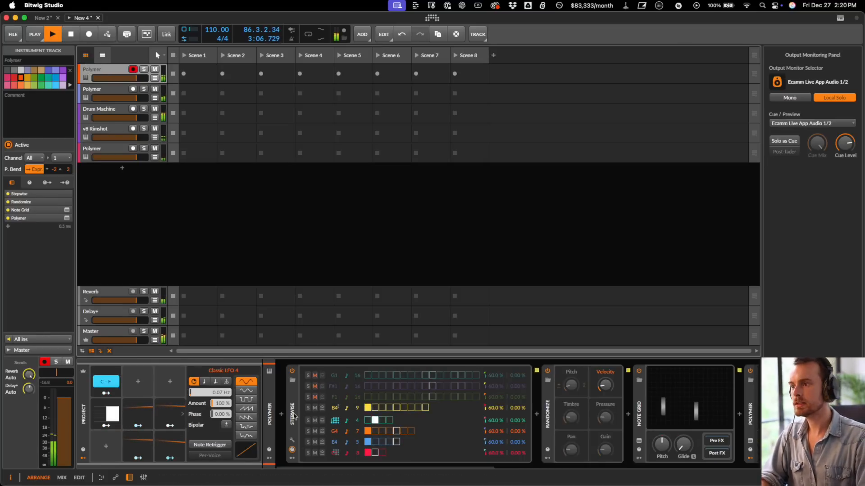
pyautogui.click(536, 414)
pyautogui.write('tran')
pyautogui.press('Down')
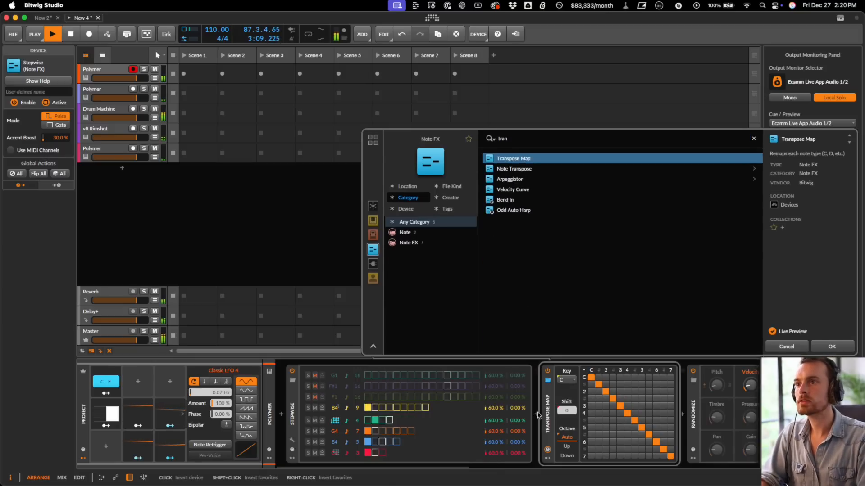
pyautogui.press('Down')
pyautogui.press('Return')
# - Add a Key Filter after the Note Transpose and group both devices into a Note FX Layer
pyautogui.click(596, 415)
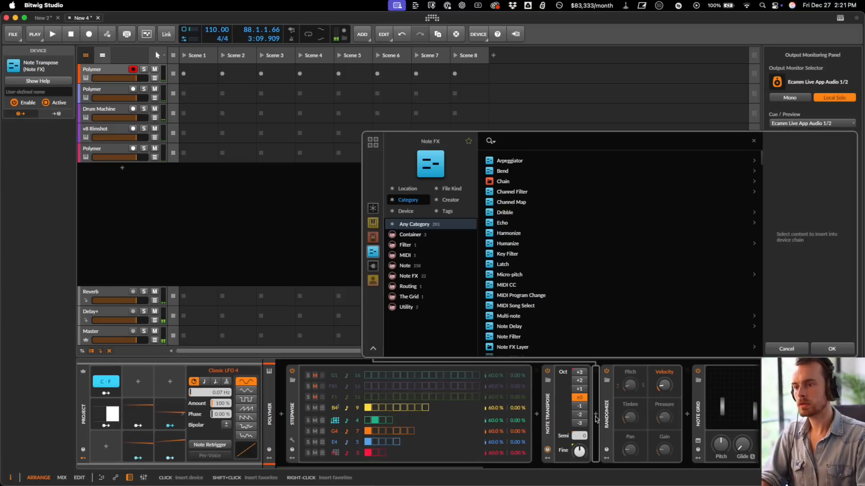
pyautogui.write('key')
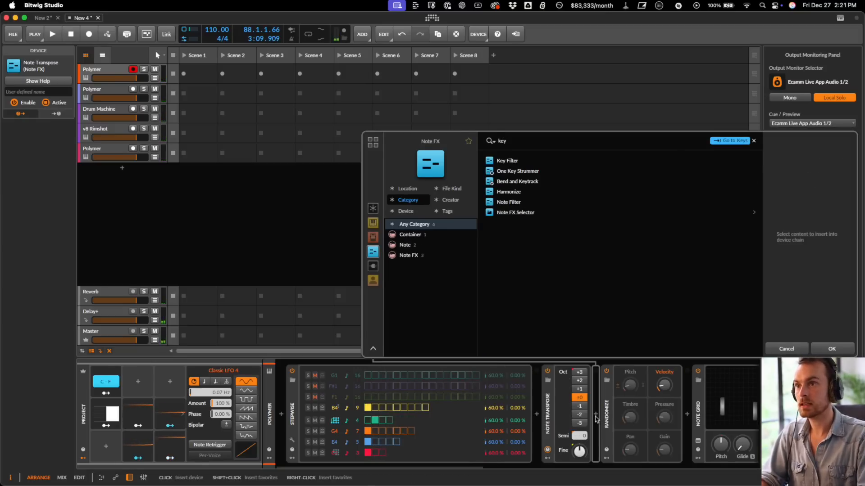
pyautogui.press('Return')
pyautogui.click(603, 412)
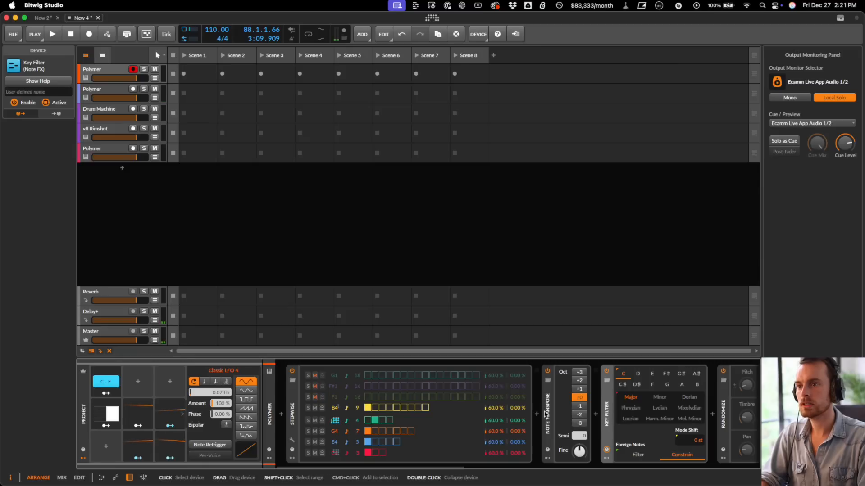
pyautogui.keyDown('shift'); pyautogui.click(545, 413); pyautogui.keyUp('shift')
pyautogui.press('super+g')
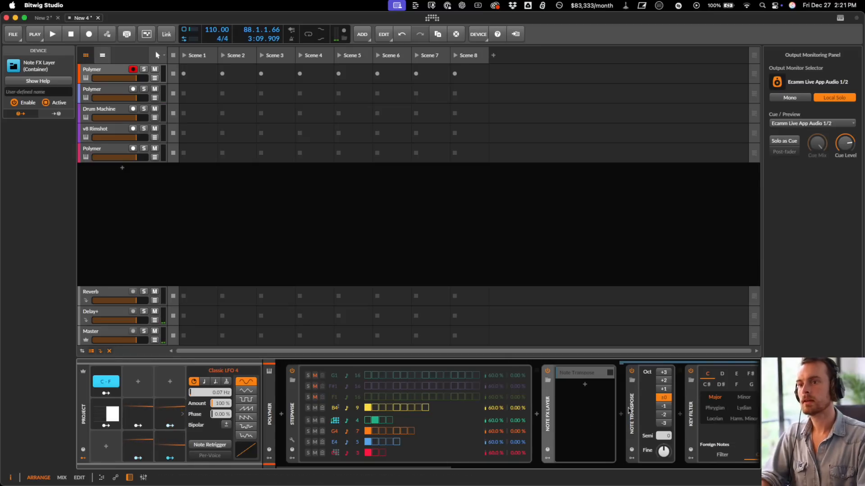
pyautogui.doubleClick(494, 410)
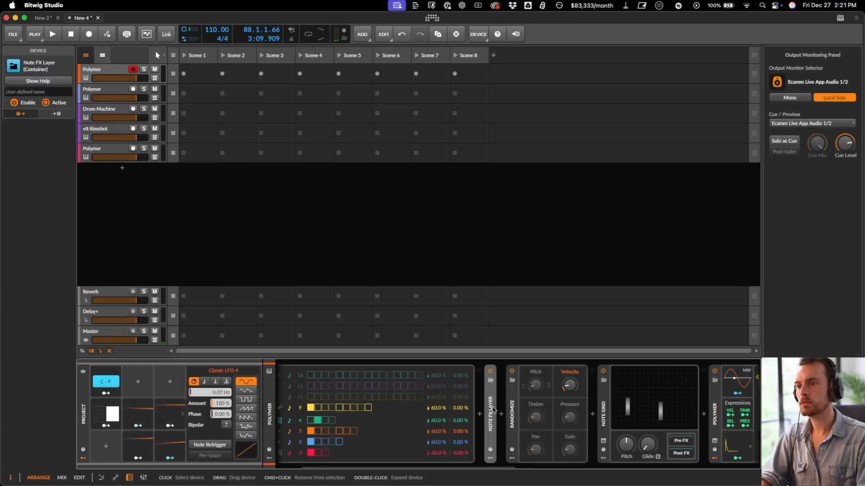
pyautogui.doubleClick(493, 410)
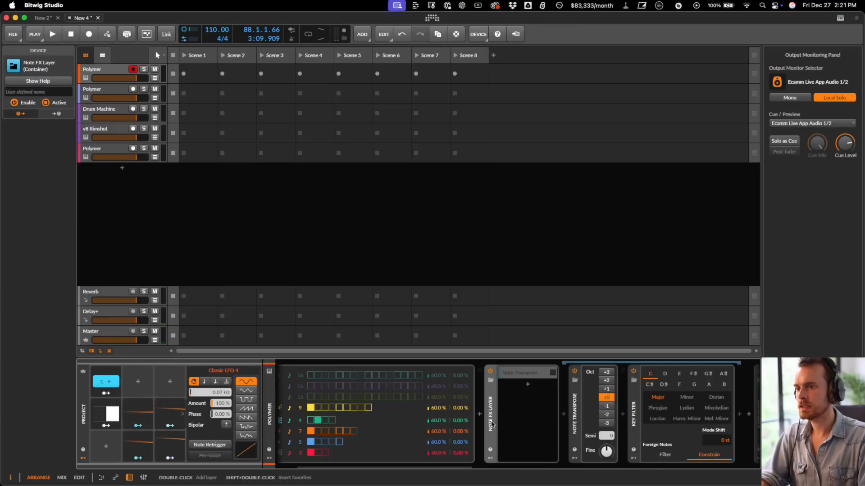
# - Add a project-level LFO and map it to the Note Transpose's semitones with an amount of 15
pyautogui.click(105, 447)
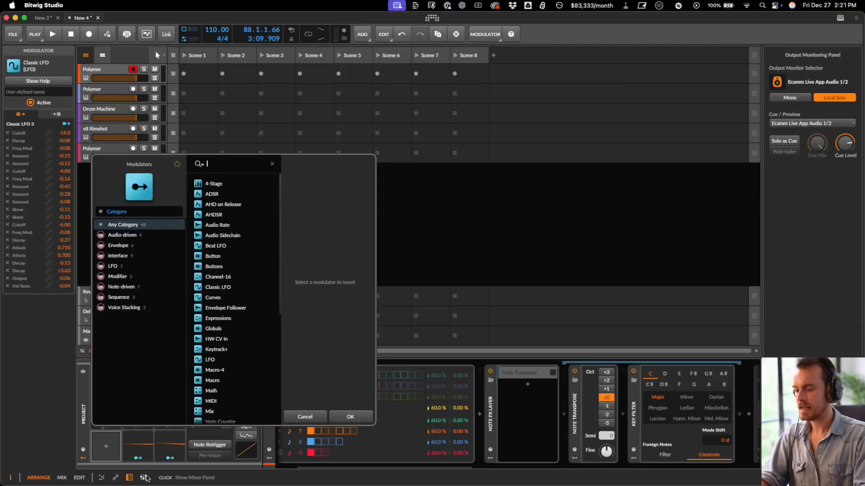
pyautogui.write('lfo')
pyautogui.press('Return')
pyautogui.click(107, 459)
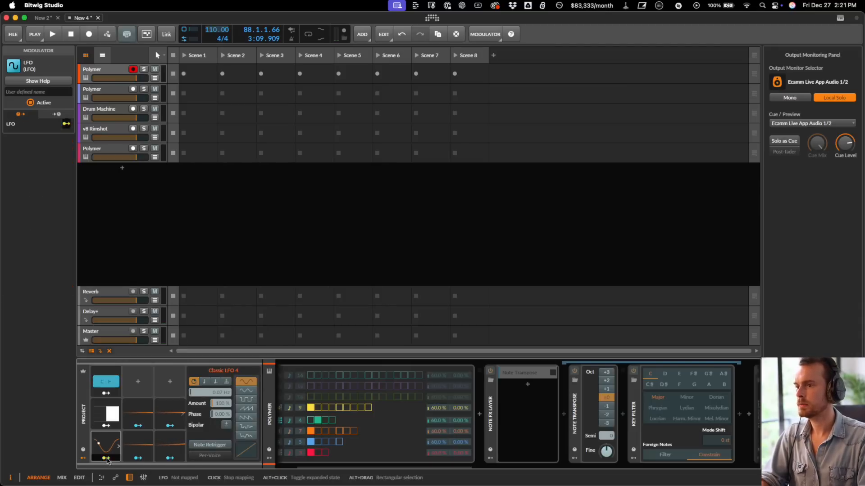
pyautogui.moveTo(605, 436); pyautogui.dragTo(606, 429)
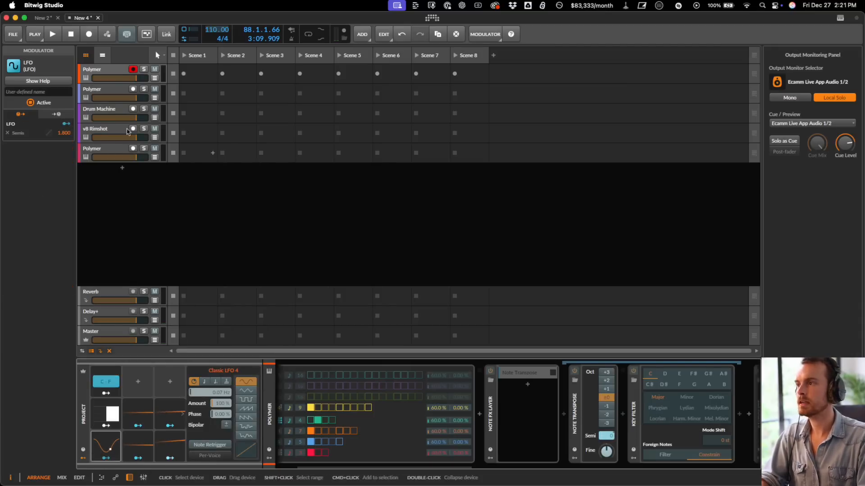
pyautogui.doubleClick(63, 133)
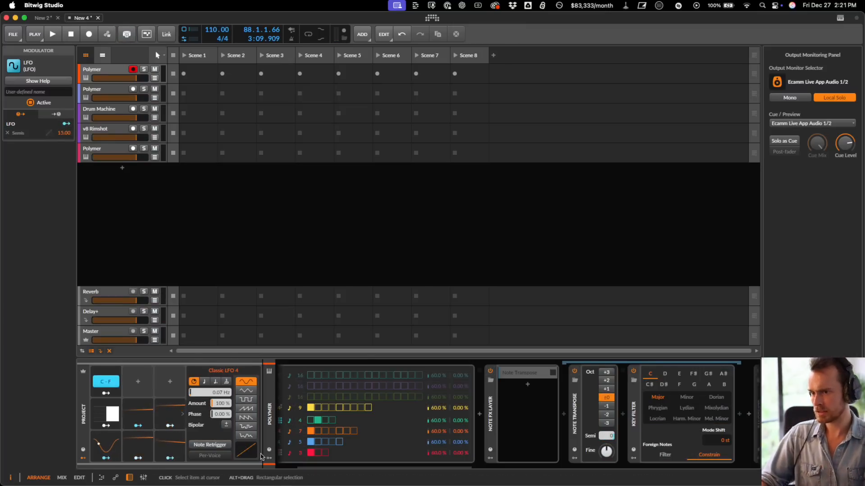
# - Audition the LFO-driven transposition and bring up the new project LFO's settings
pyautogui.press('space')
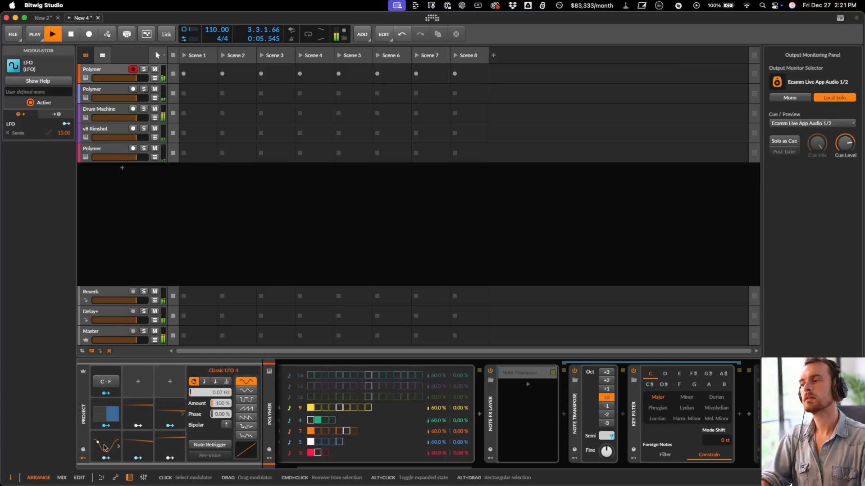
pyautogui.press('space')
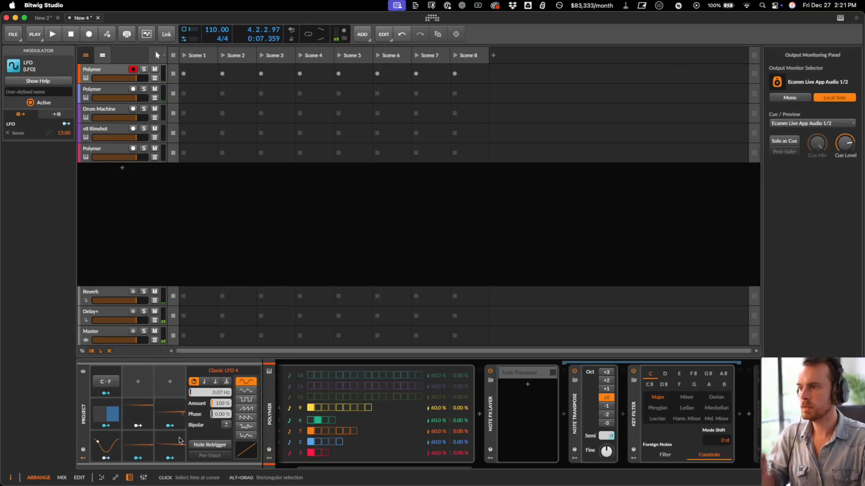
pyautogui.click(105, 447)
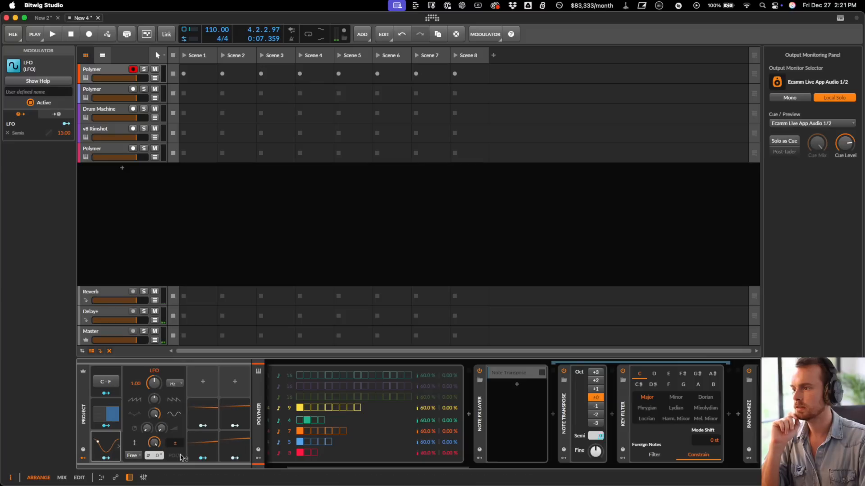
# - Copy the Note FX Layer and paste it after the Stepwise on the second Polymer track
pyautogui.doubleClick(481, 423)
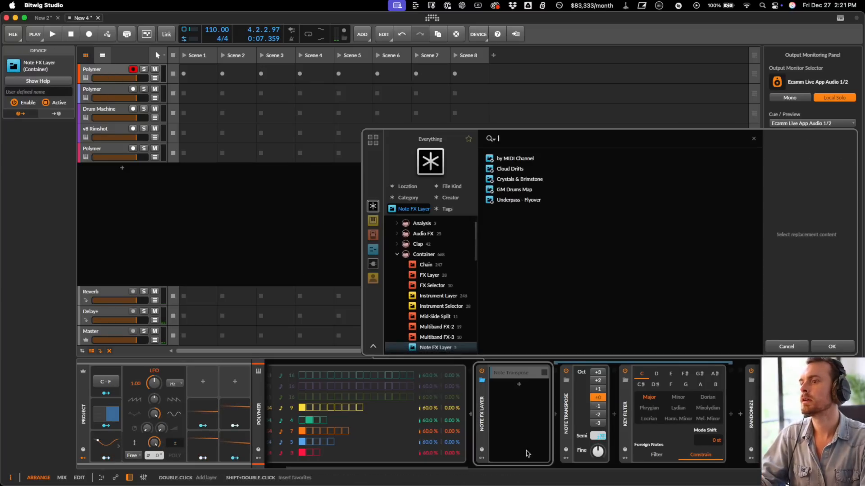
pyautogui.click(478, 404)
pyautogui.click(115, 90)
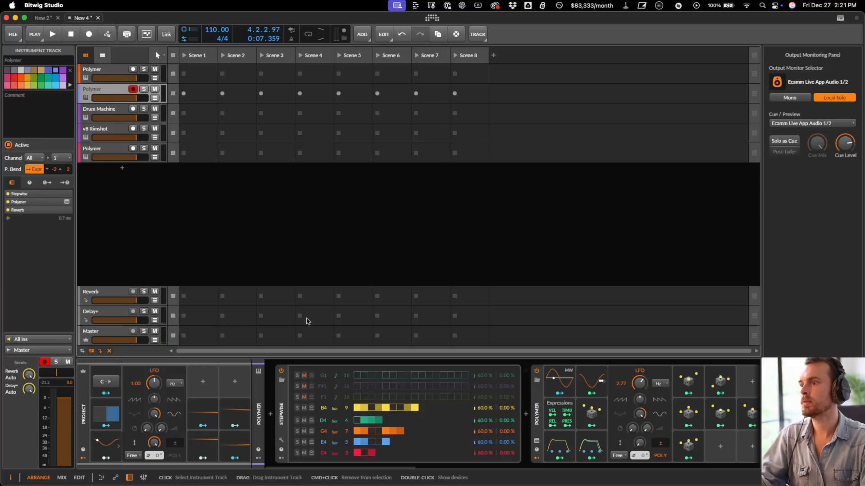
pyautogui.click(539, 398)
pyautogui.hscroll(15, 538, 397)
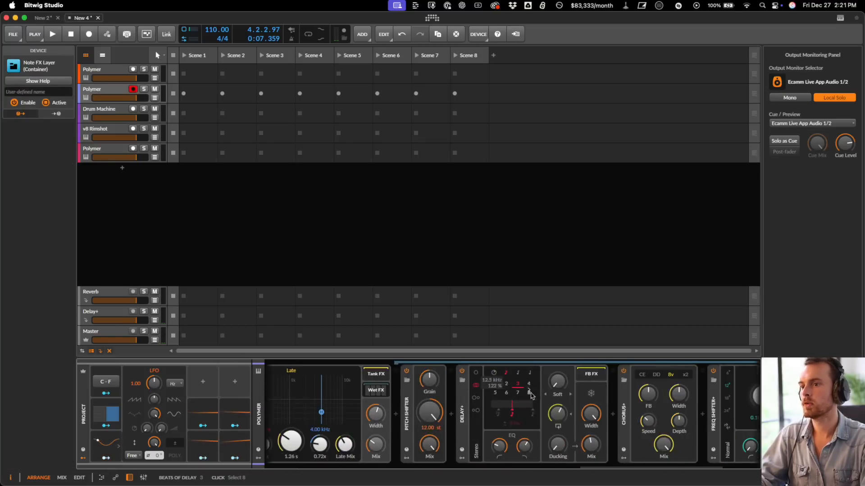
pyautogui.hscroll(-13, 532, 395)
pyautogui.click(423, 409)
pyautogui.hscroll(-5, 420, 410)
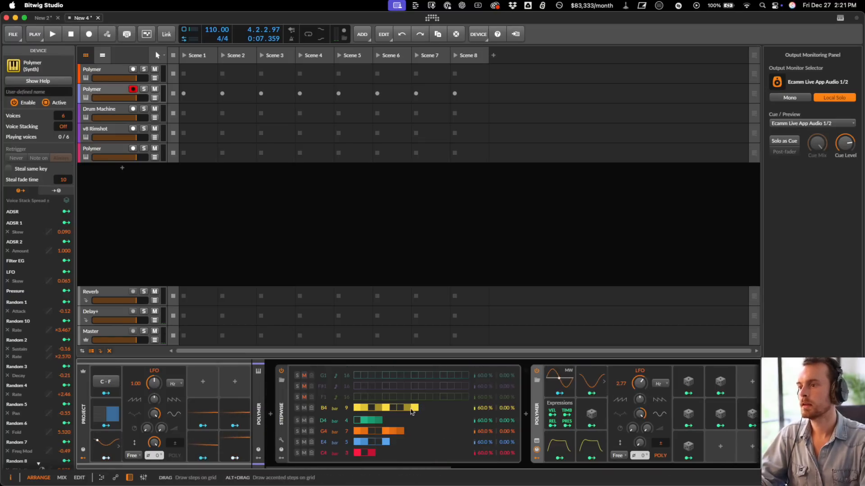
pyautogui.click(557, 412)
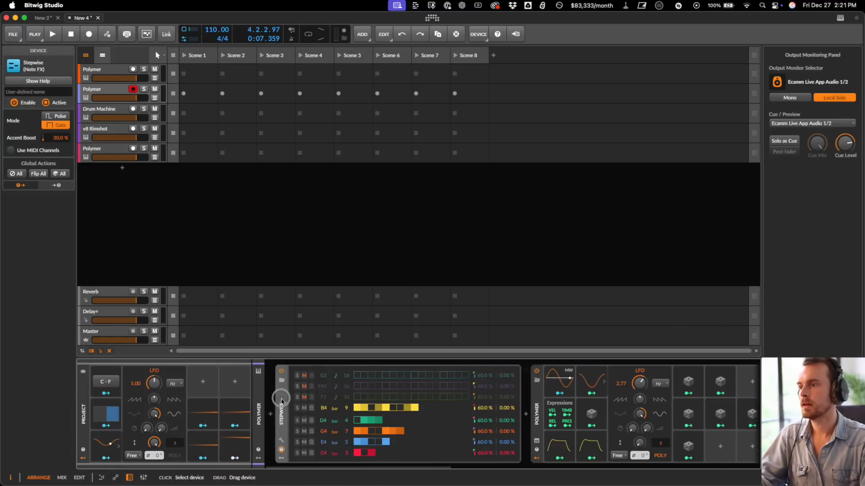
# - Paste the Note FX Layer after the Stepwise on the last Polymer track and show its Note Transpose layer
pyautogui.click(94, 150)
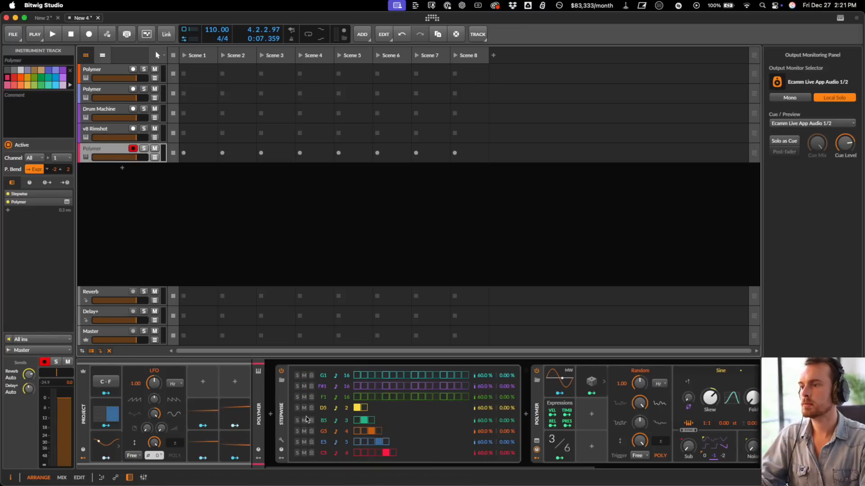
pyautogui.click(283, 415)
pyautogui.press('super+v')
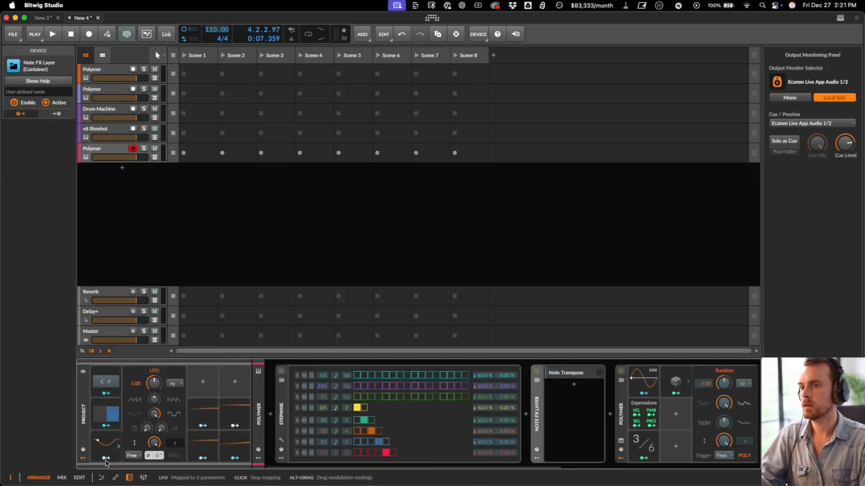
pyautogui.click(567, 376)
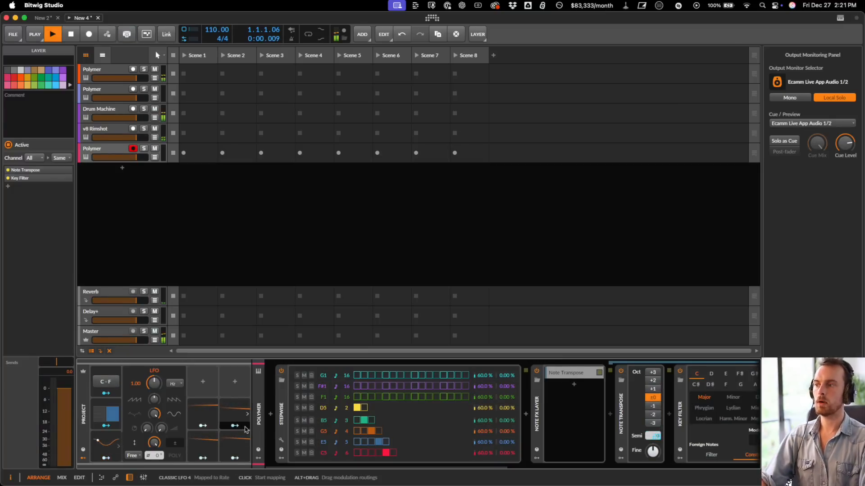
# - Slow the project-level LFO's rate to 0.24 Hz while auditioning the piece
pyautogui.click(103, 445)
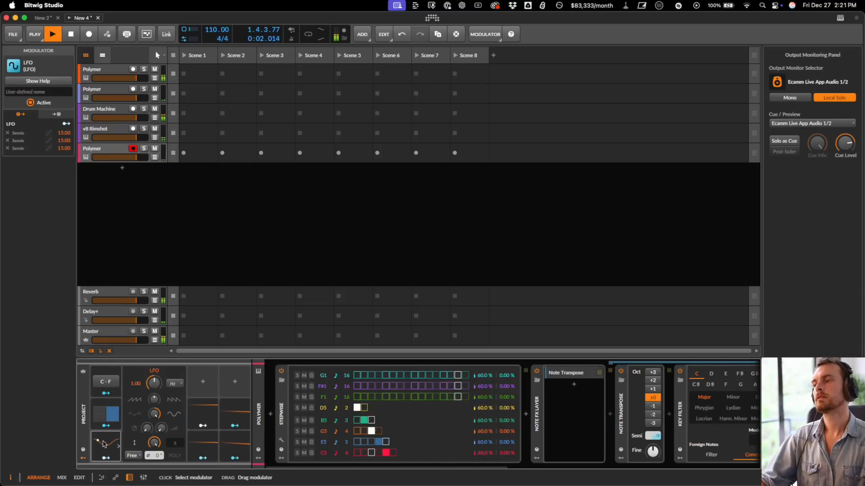
pyautogui.moveTo(155, 385); pyautogui.dragTo(154, 404)
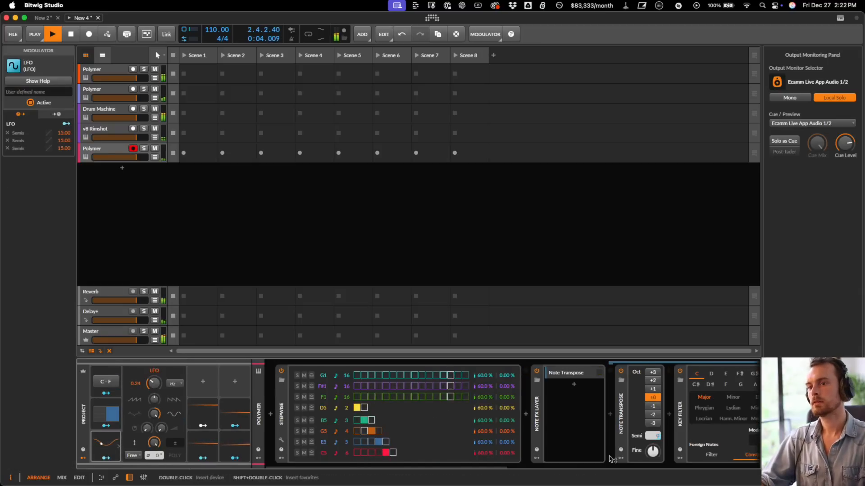
pyautogui.hscroll(3, 609, 458)
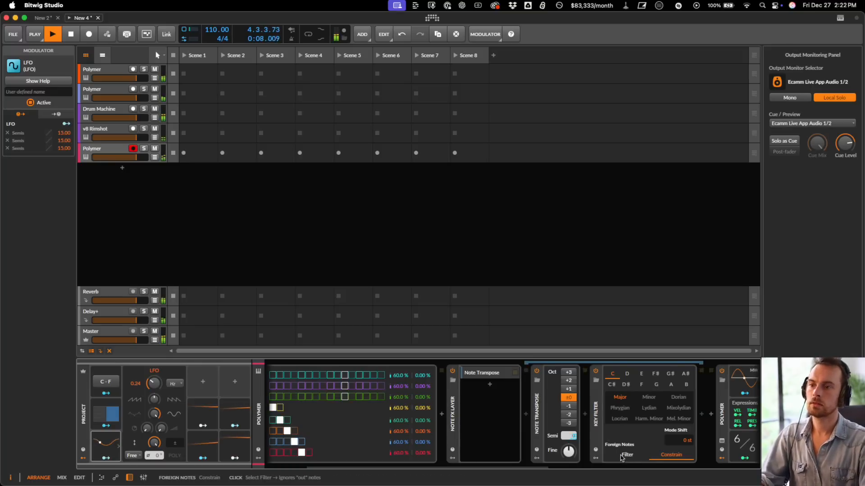
pyautogui.press('space')
# - Set the Key Filter's Foreign Notes mode to Filter on all three Polymer tracks
pyautogui.click(635, 458)
pyautogui.click(109, 113)
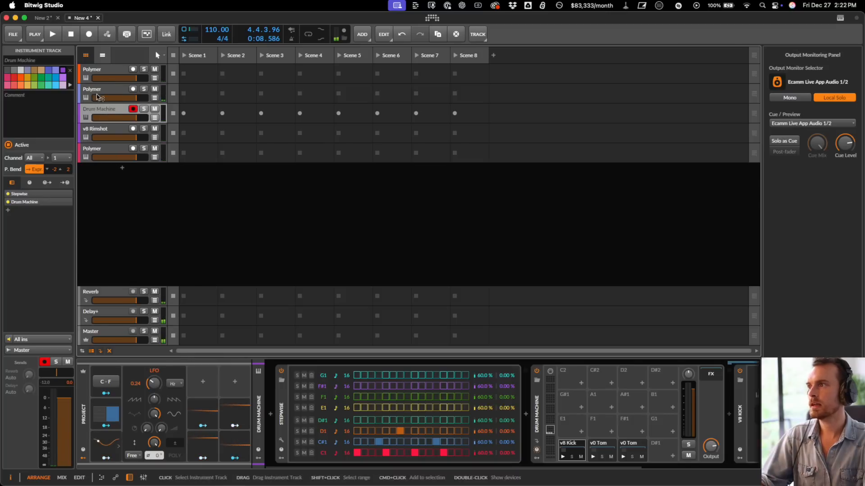
pyautogui.click(99, 97)
pyautogui.click(561, 372)
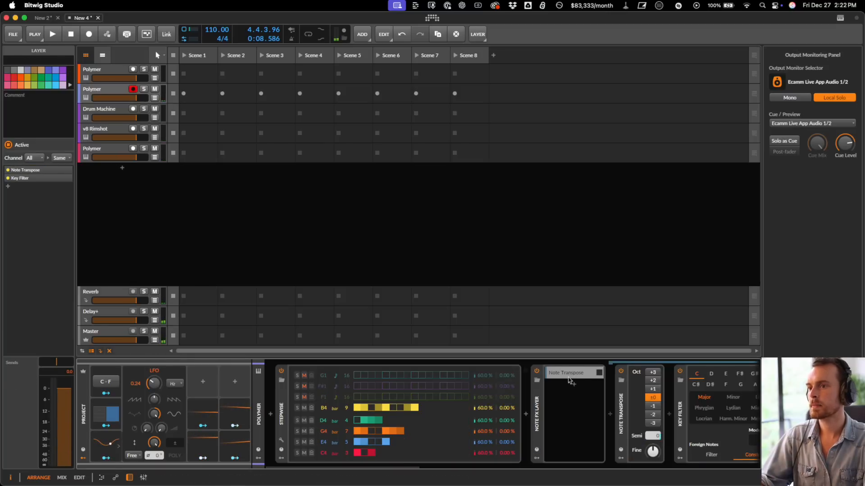
pyautogui.hscroll(4, 642, 405)
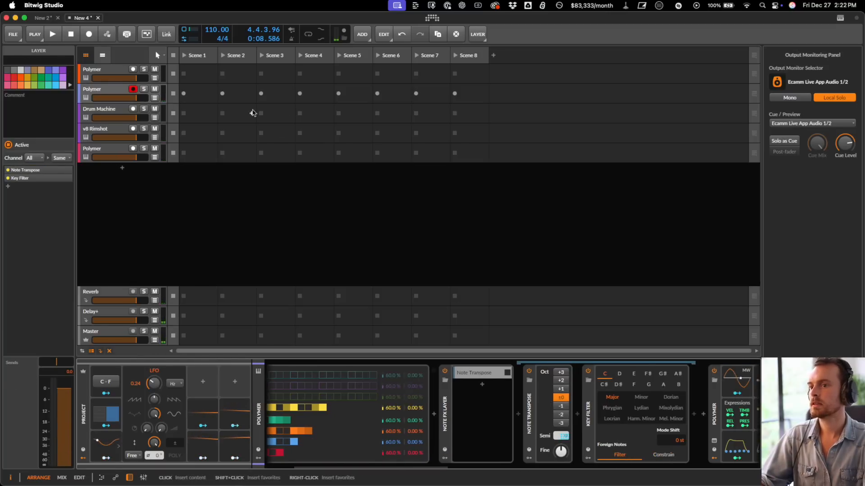
pyautogui.click(79, 72)
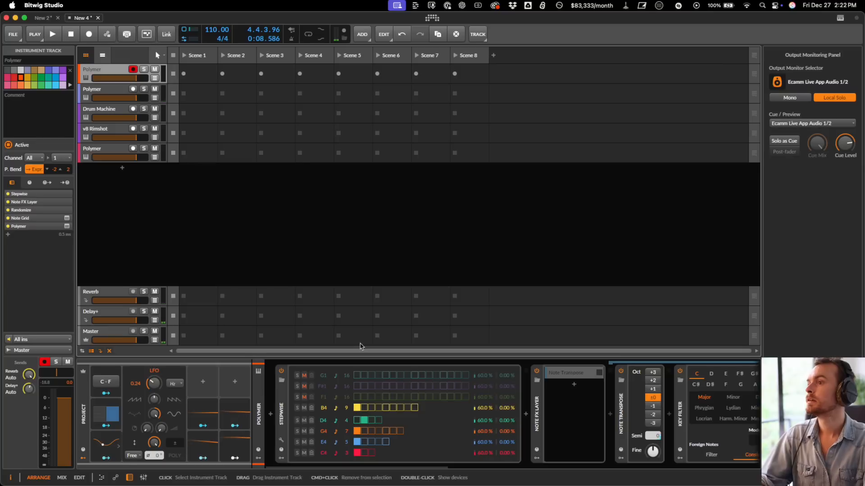
pyautogui.click(581, 374)
# - Audition the piece with filtered notes, review the first track's device chain and collapse its Stepwise
pyautogui.press('space')
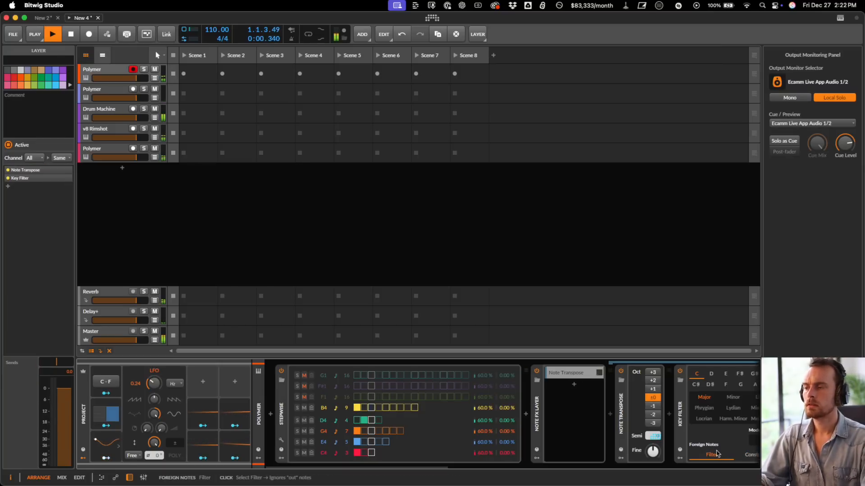
pyautogui.hscroll(15, 717, 453)
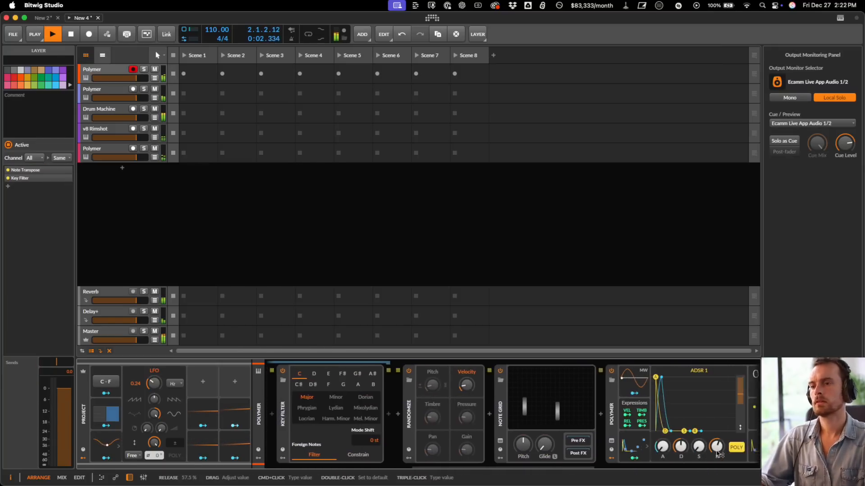
pyautogui.hscroll(-15, 717, 453)
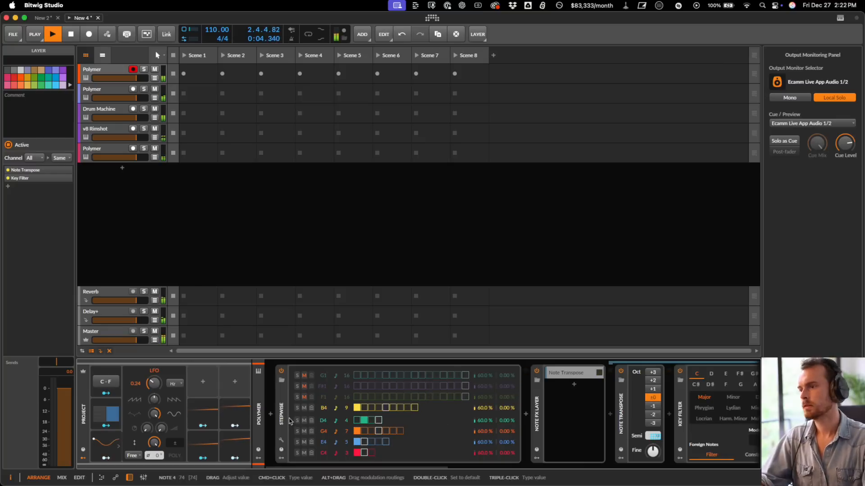
pyautogui.click(281, 410)
pyautogui.doubleClick(281, 410)
pyautogui.press('space')
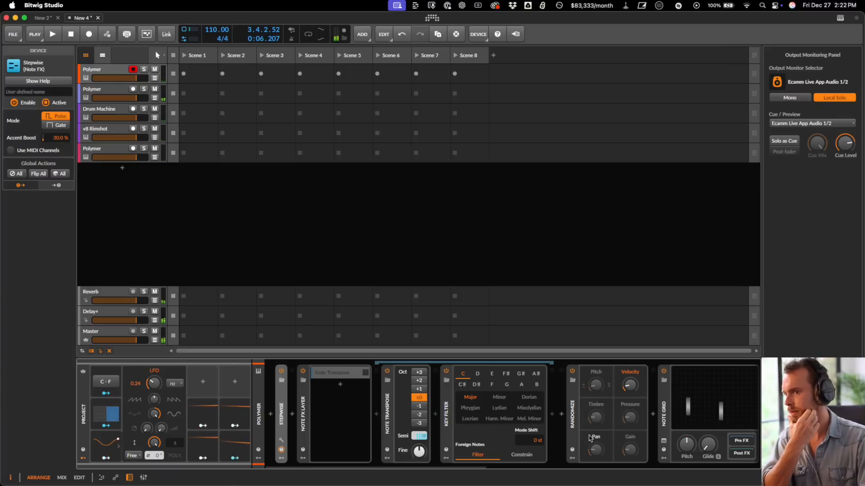
# - Examine the Note Transpose device on the first Polymer track while briefly auditioning the piece
pyautogui.hscroll(4, 590, 438)
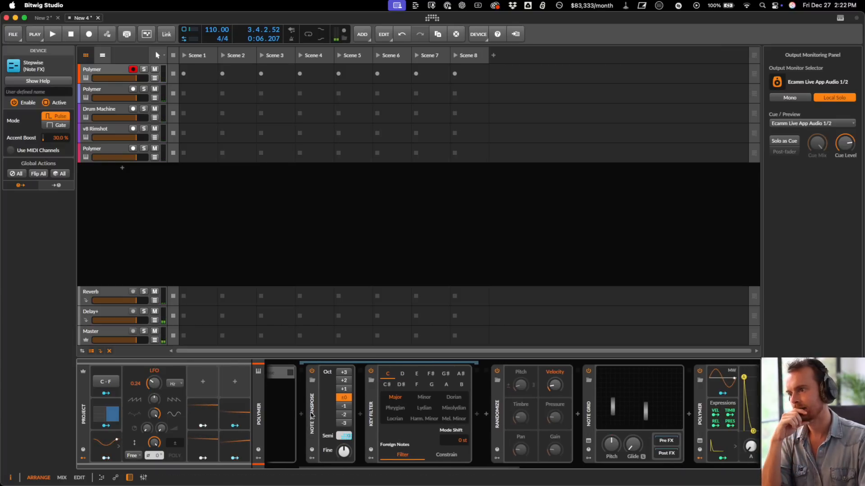
pyautogui.click(312, 415)
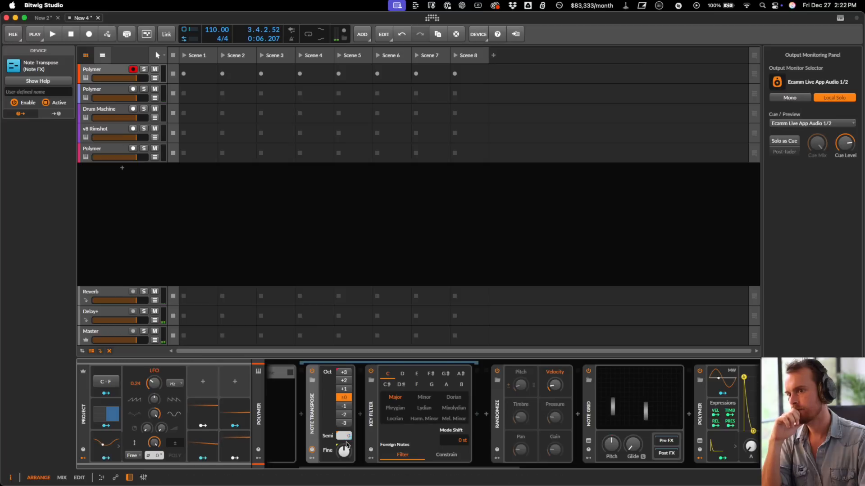
pyautogui.press('space')
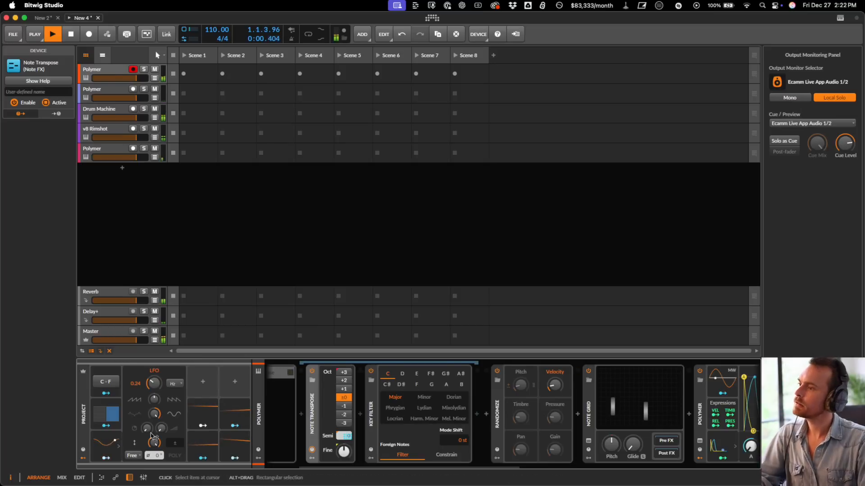
pyautogui.press('space')
# - Undo the project-level transposition LFO and the Note FX Layer, Note Transpose and Key Filter additions on the Polymer tracks
pyautogui.click(113, 443)
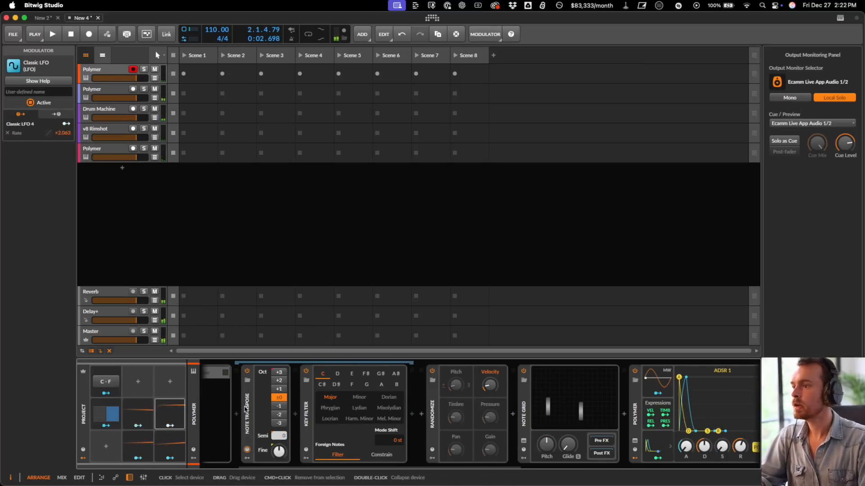
pyautogui.hscroll(-4, 244, 409)
pyautogui.press('super+z')
pyautogui.press('super+z')
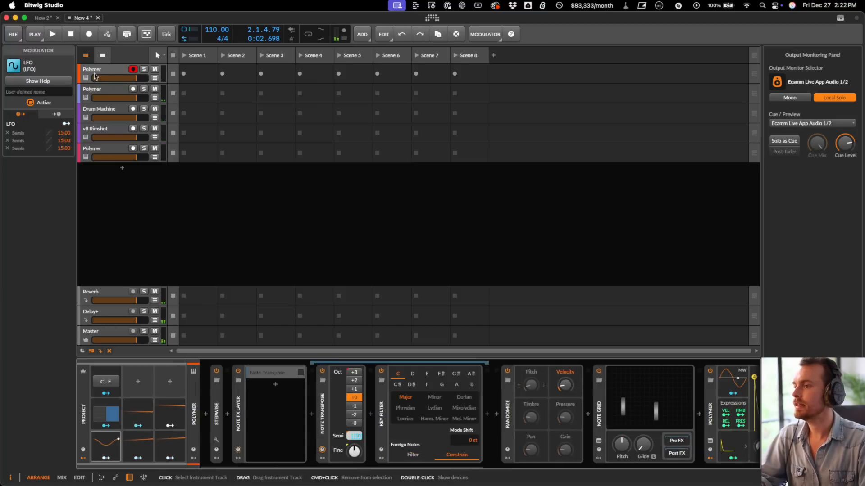
pyautogui.click(95, 76)
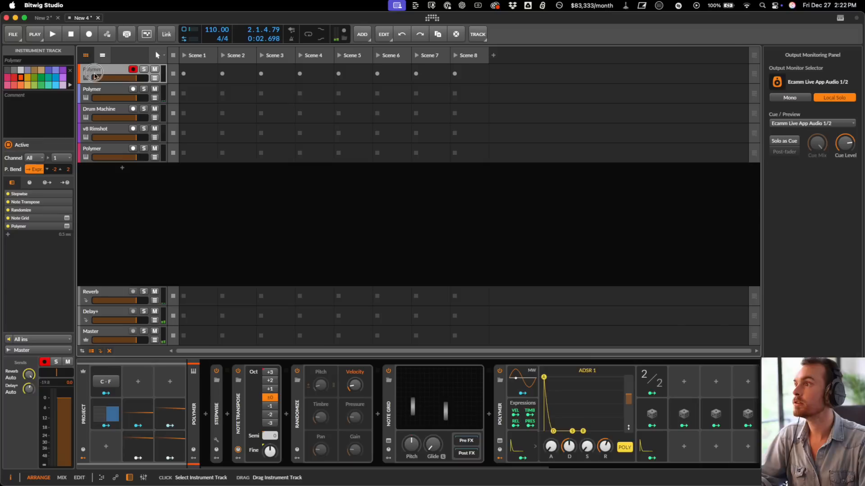
pyautogui.press('super+z')
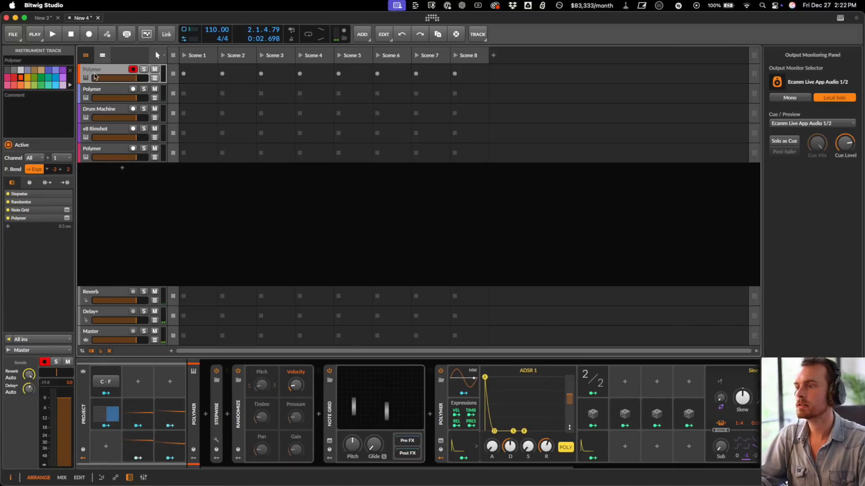
pyautogui.press('super+shift+z')
pyautogui.press('super+z')
pyautogui.press('space')
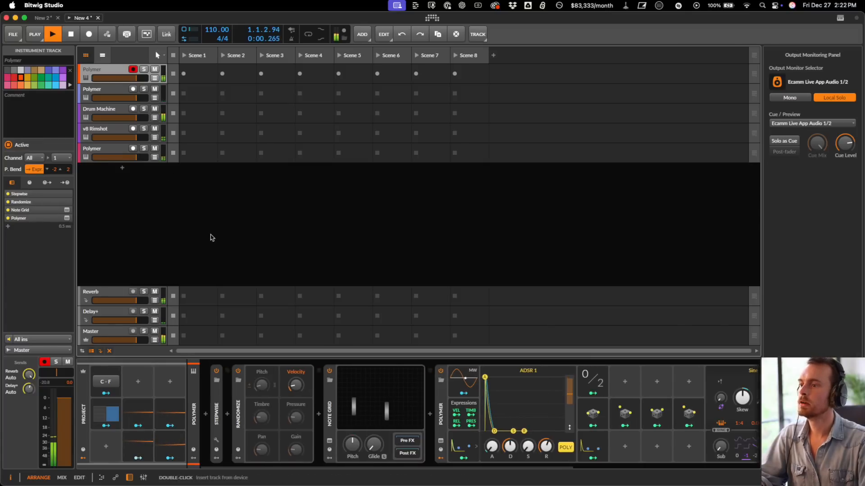
# - Insert a Pitch Quantize into the pitch path of the first Polymer track's Note Grid and enable all white keys
pyautogui.click(392, 418)
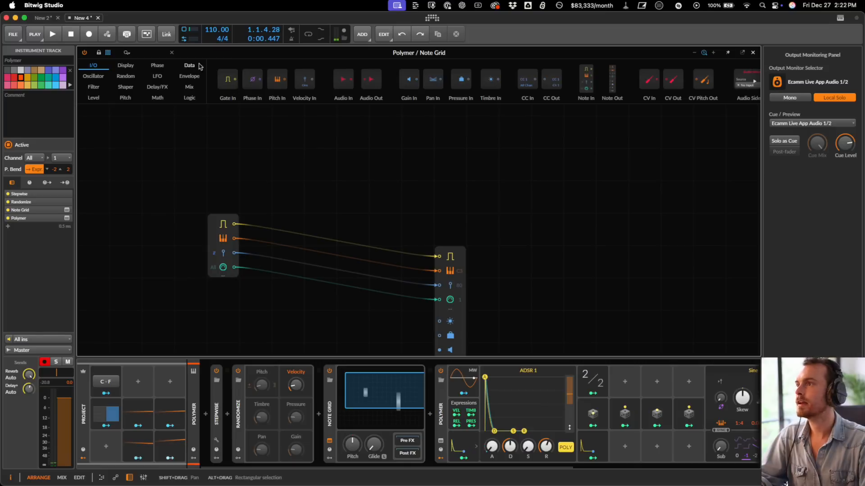
pyautogui.click(148, 54)
pyautogui.write('quan')
pyautogui.moveTo(230, 79); pyautogui.dragTo(236, 243)
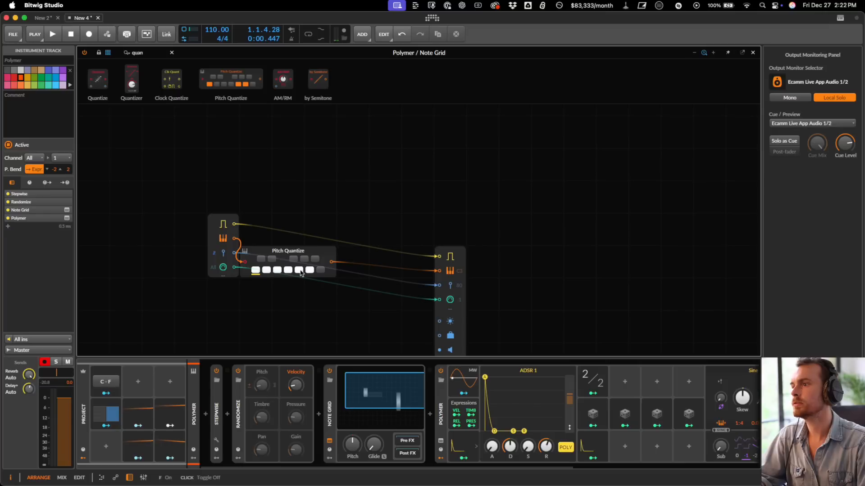
pyautogui.click(301, 273)
pyautogui.click(320, 270)
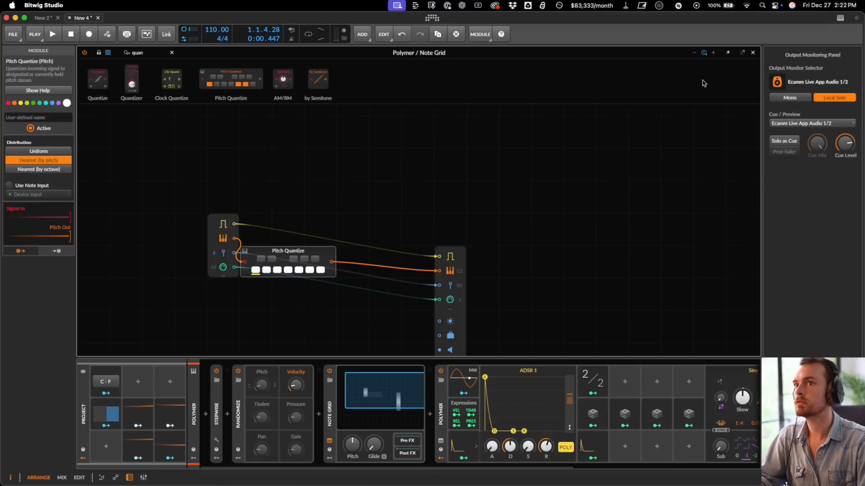
pyautogui.click(753, 54)
# - Insert a Note Grid between the Stepwise and the Polymer on the second Polymer track
pyautogui.click(99, 95)
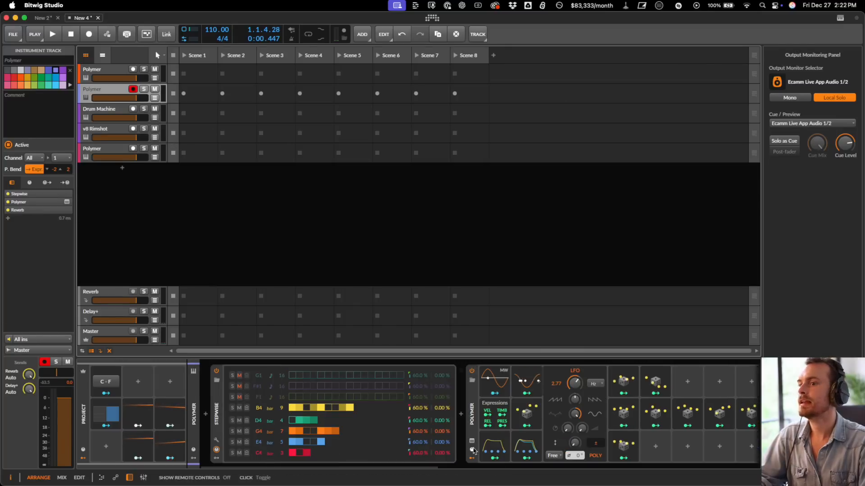
pyautogui.click(453, 420)
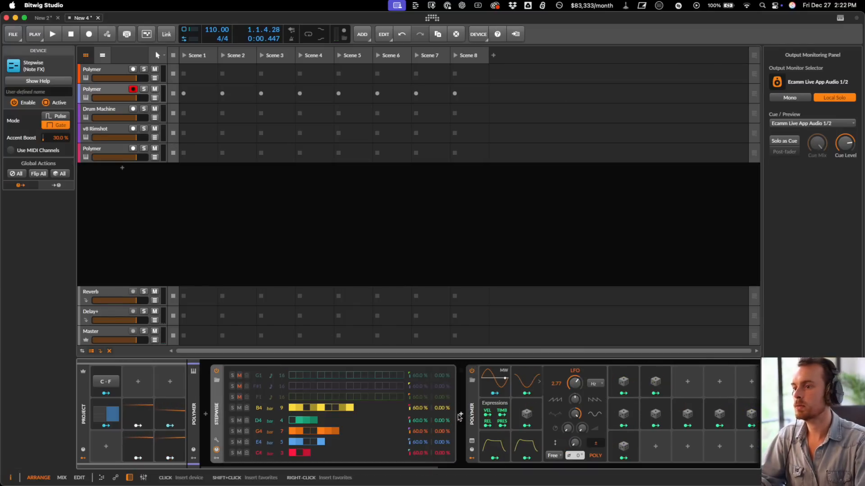
pyautogui.click(459, 417)
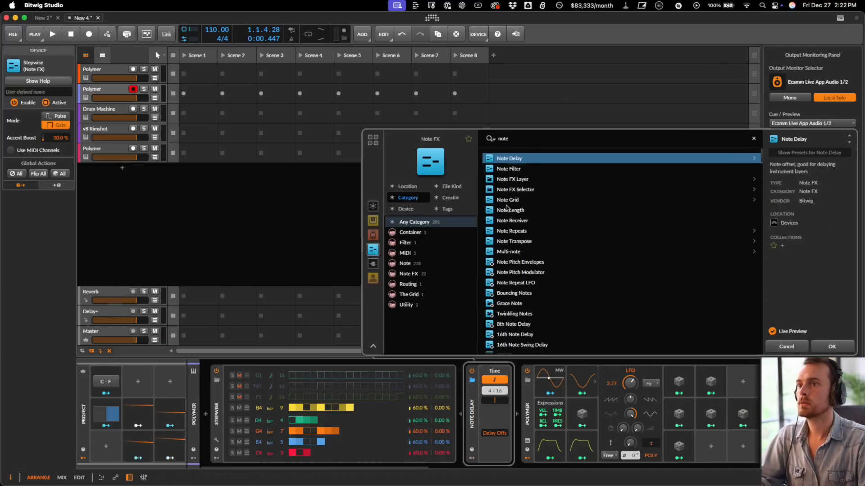
pyautogui.doubleClick(508, 200)
# - Insert a Pitch Quantize into the pitch path of the second track's Note Grid with all white keys enabled
pyautogui.click(517, 402)
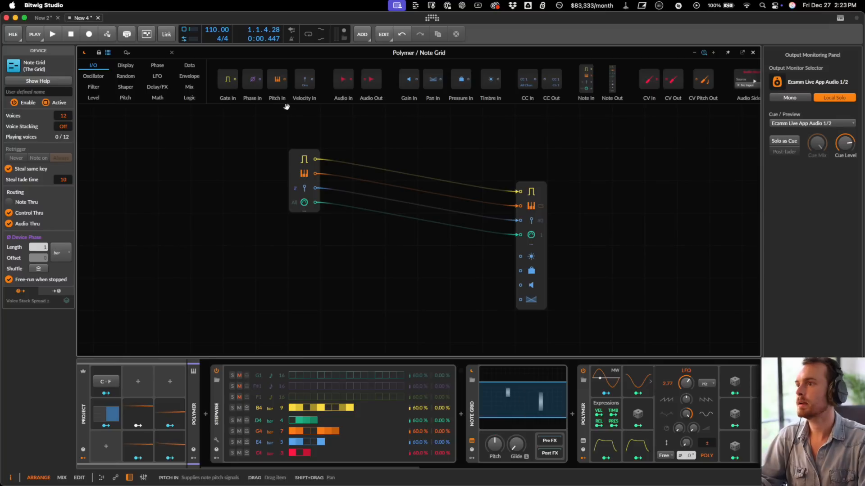
pyautogui.write('note')
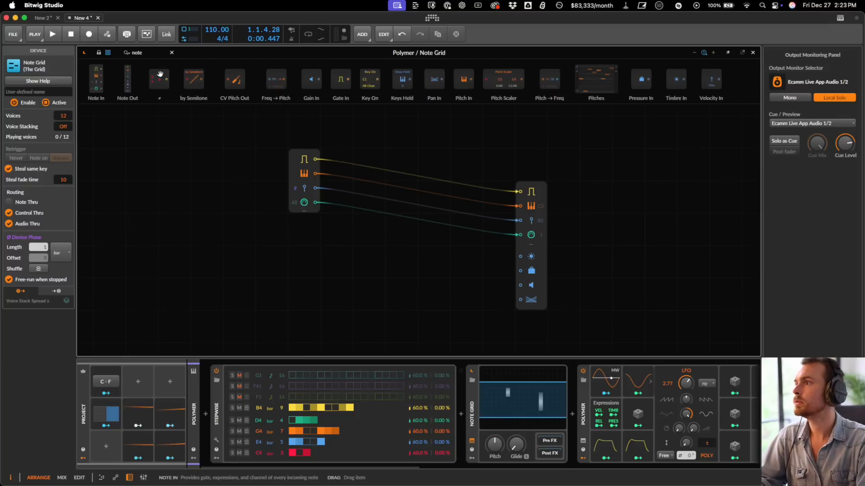
pyautogui.write('qua')
pyautogui.moveTo(231, 79); pyautogui.dragTo(332, 193)
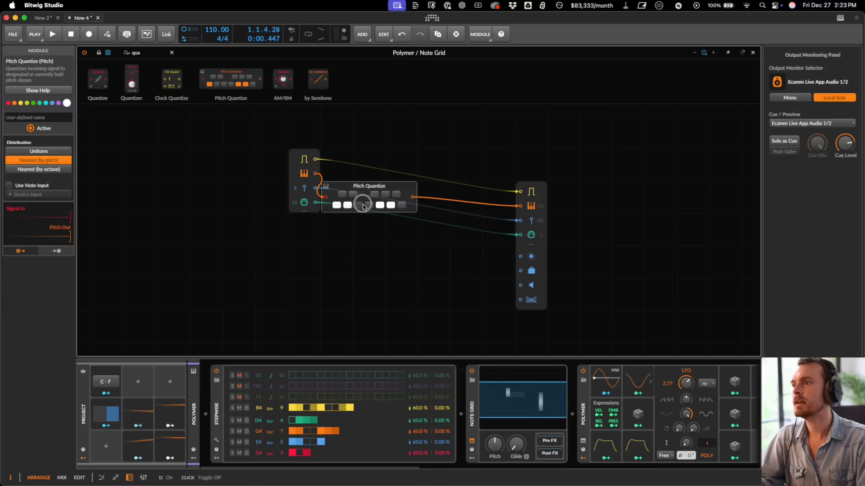
pyautogui.click(753, 53)
# - Copy the Note Grid to the last Polymer track after the Stepwise and insert a Transpose module before its Pitch Quantize
pyautogui.moveTo(478, 414)
pyautogui.mouseDown()
pyautogui.moveTo(120, 168)
pyautogui.moveTo(89, 160)
pyautogui.moveTo(477, 427)
pyautogui.mouseUp()
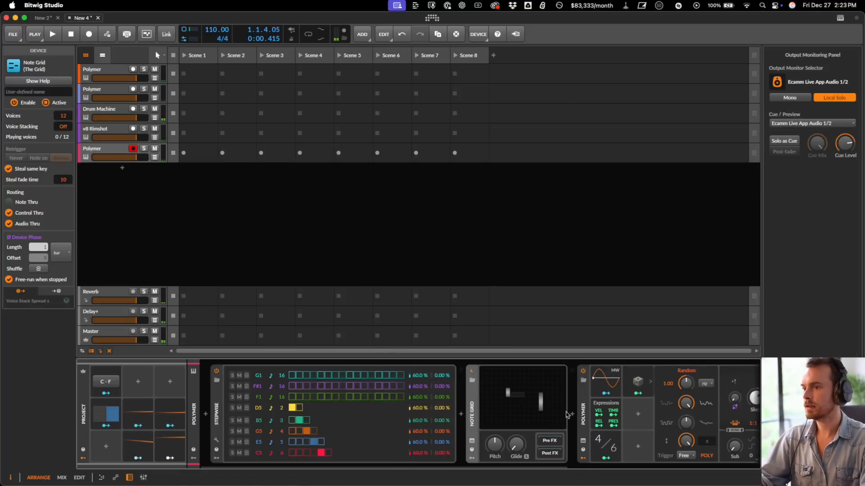
pyautogui.doubleClick(550, 402)
pyautogui.moveTo(306, 158); pyautogui.dragTo(241, 158)
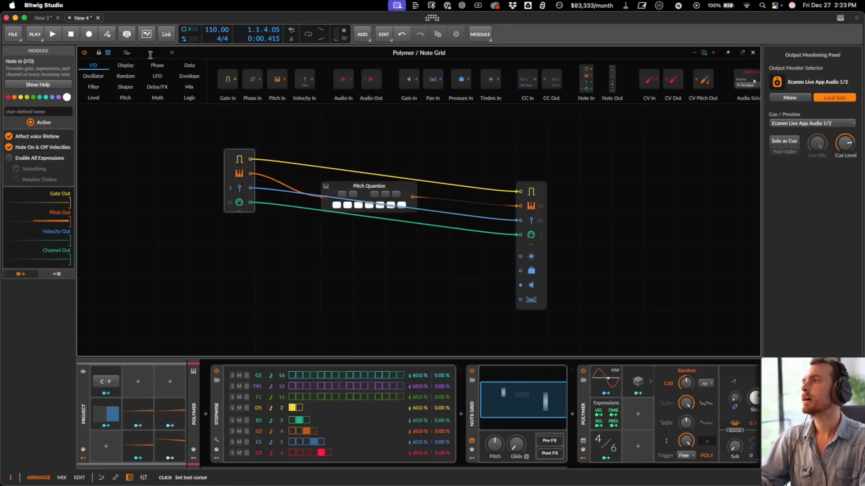
pyautogui.write('tra')
pyautogui.moveTo(220, 80); pyautogui.dragTo(250, 177)
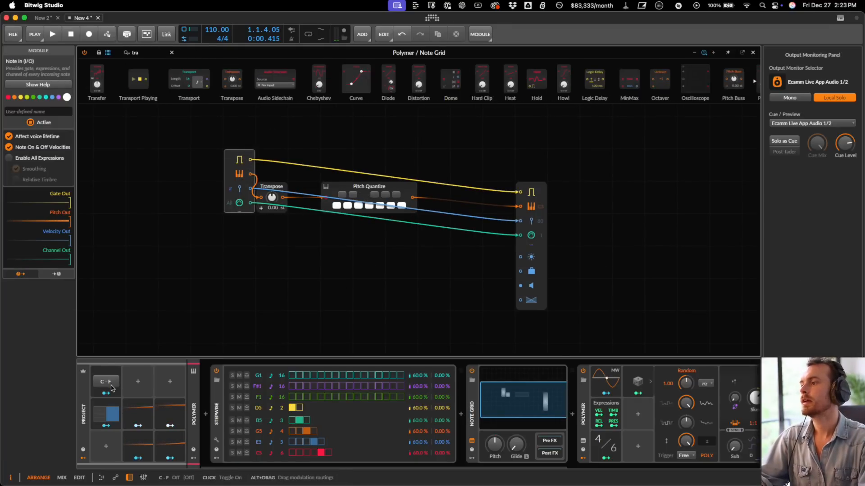
# - Add a project-level LFO and map it to the Transpose module with a modulation of about +15 semitones
pyautogui.click(107, 447)
pyautogui.doubleClick(200, 223)
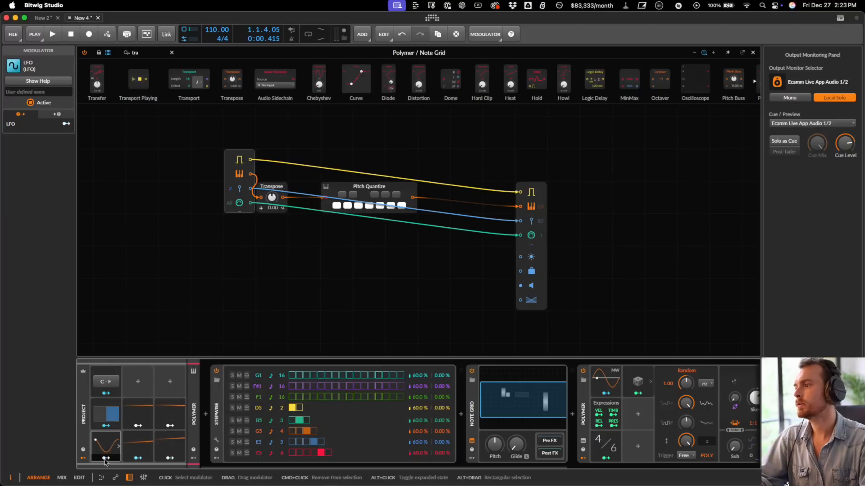
pyautogui.moveTo(270, 203); pyautogui.dragTo(270, 199)
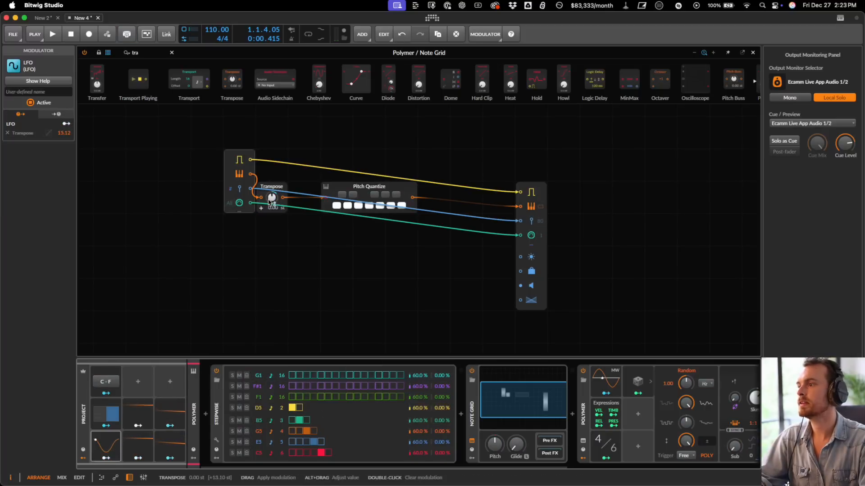
# - Slow the project-level LFO's rate to 0.08 Hz, close the Note Grid editor and audition the piece
pyautogui.press('space')
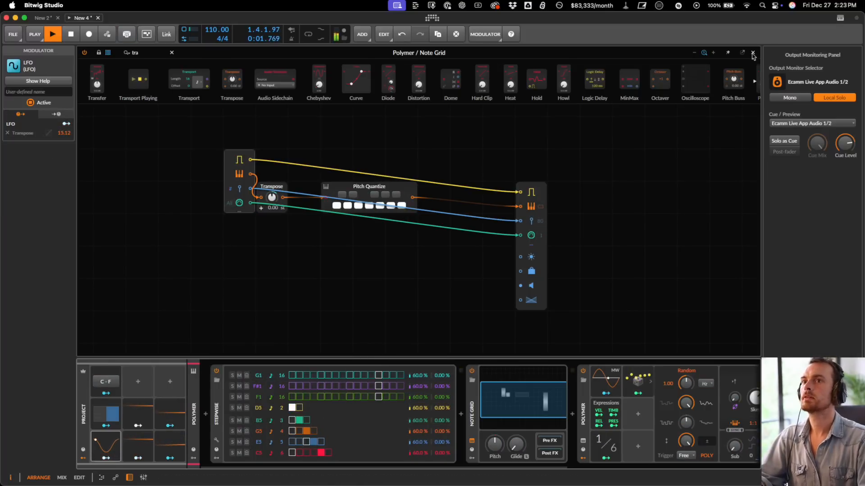
pyautogui.press('space')
pyautogui.click(118, 447)
pyautogui.moveTo(154, 385); pyautogui.dragTo(153, 384)
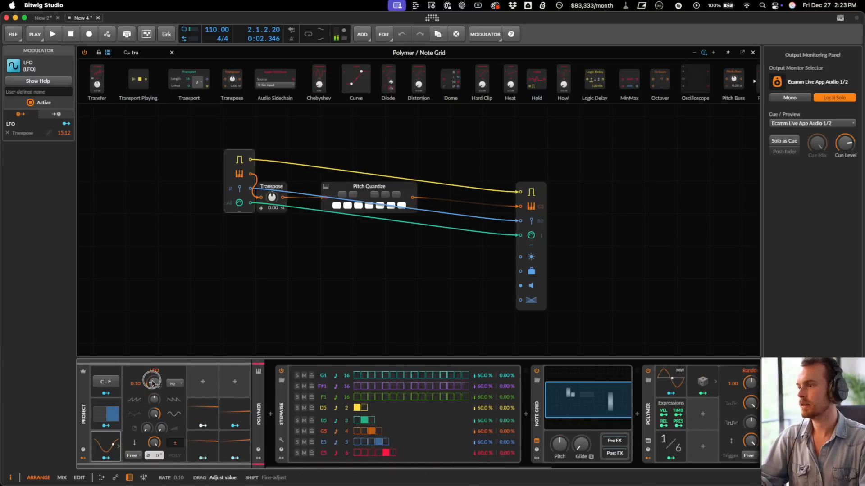
pyautogui.press('space')
pyautogui.click(753, 52)
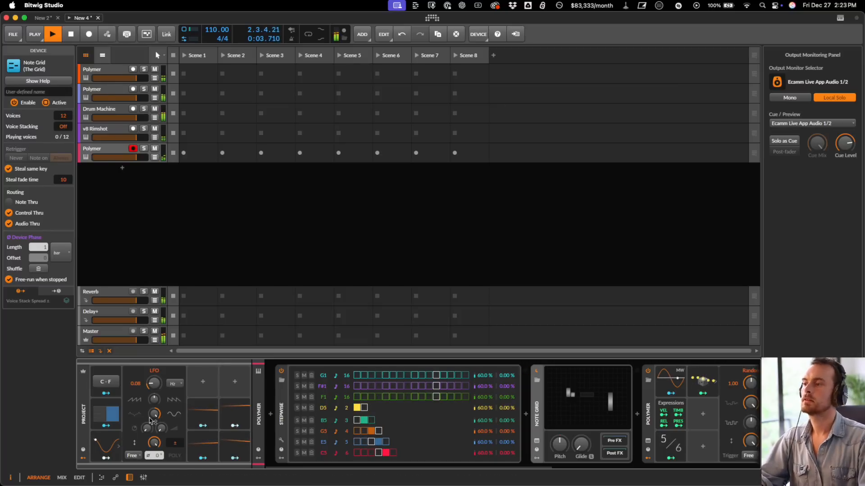
pyautogui.press('space')
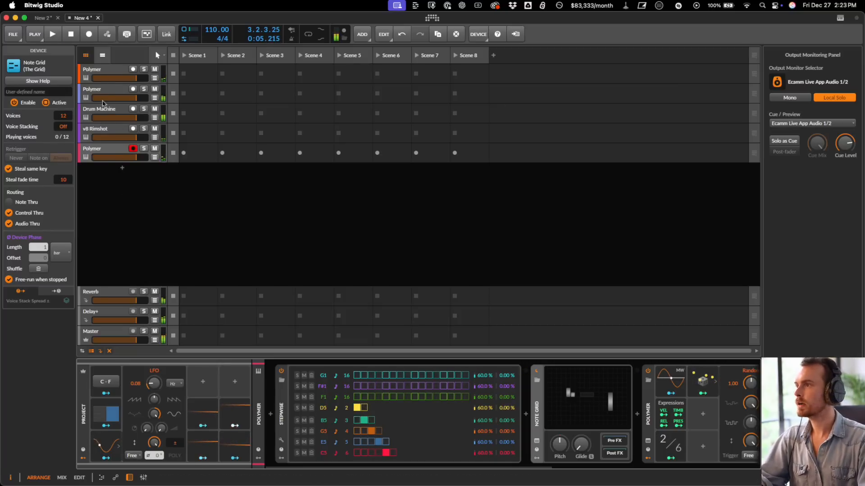
# - Copy the last track's Note Grid to the second Polymer track in place of its Note Grid and check its Transpose module
pyautogui.click(102, 100)
pyautogui.doubleClick(574, 405)
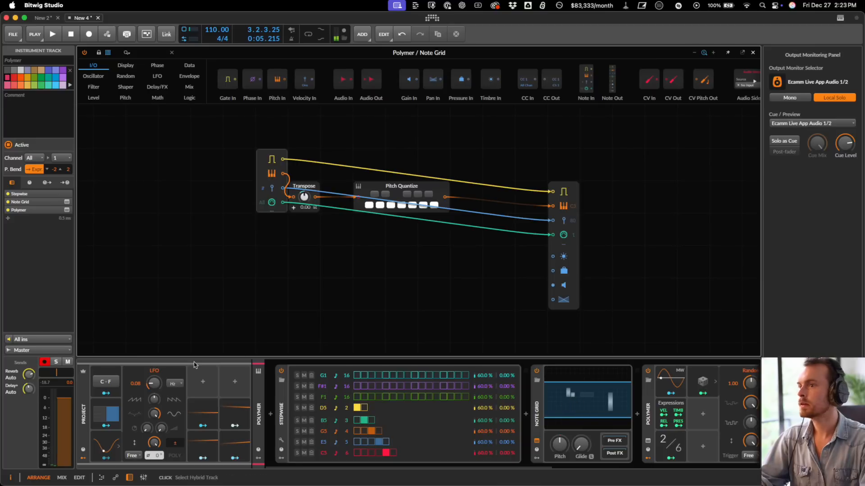
pyautogui.click(752, 53)
pyautogui.moveTo(543, 401); pyautogui.dragTo(449, 407)
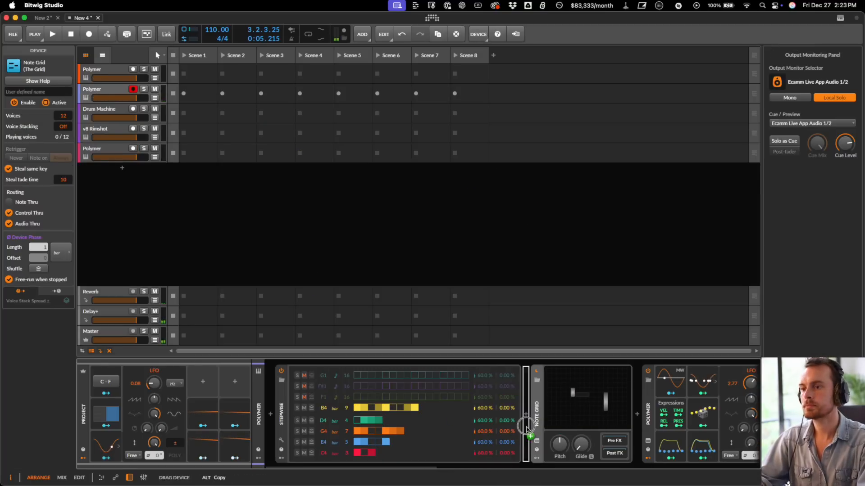
pyautogui.moveTo(526, 427); pyautogui.dragTo(527, 427)
pyautogui.doubleClick(602, 402)
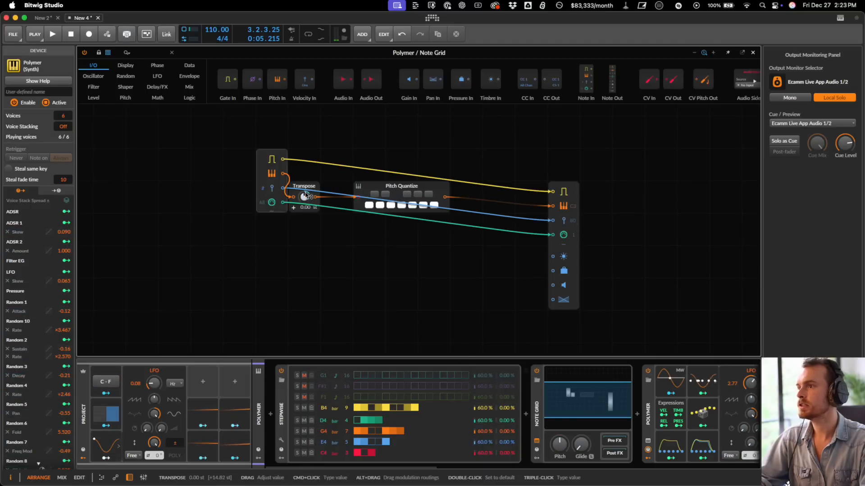
pyautogui.click(752, 53)
# - Copy the Note Grid to the first Polymer track in place of its old one, audition the piece and review the LFO's targets
pyautogui.moveTo(542, 418); pyautogui.dragTo(472, 414)
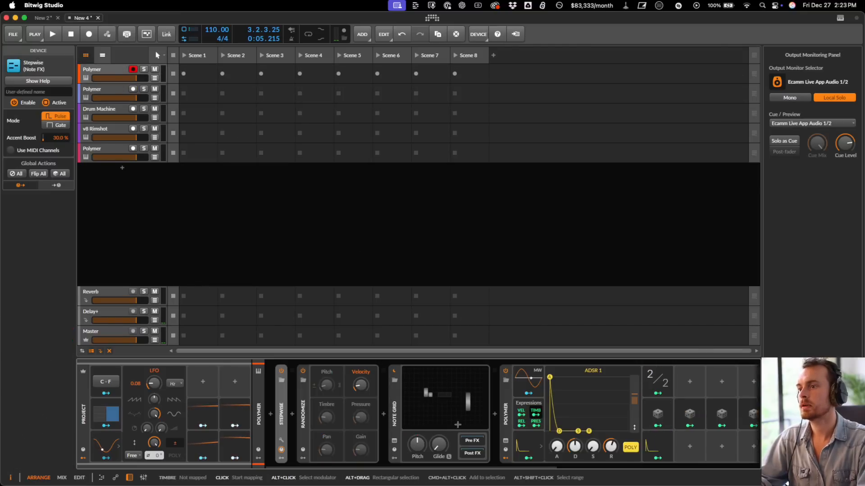
pyautogui.click(395, 401)
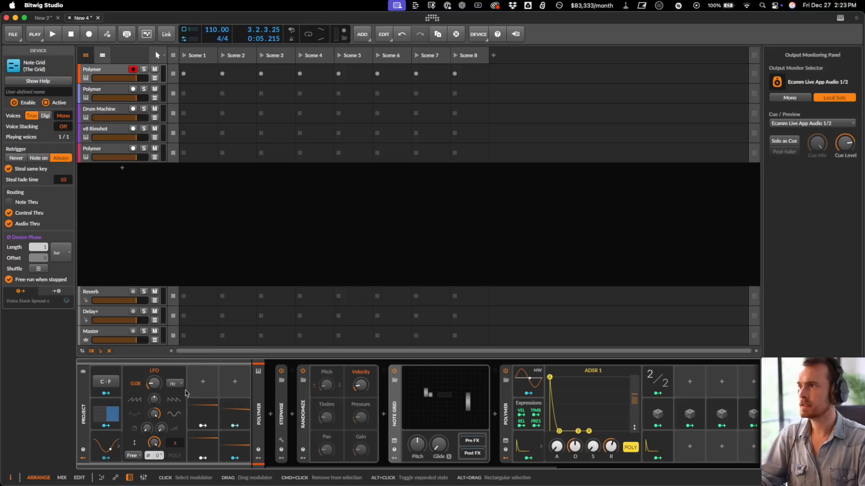
pyautogui.press('space')
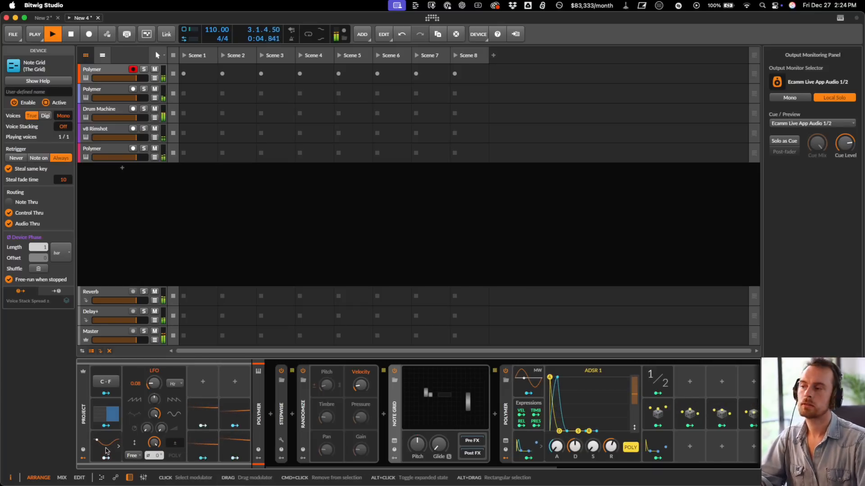
pyautogui.click(107, 449)
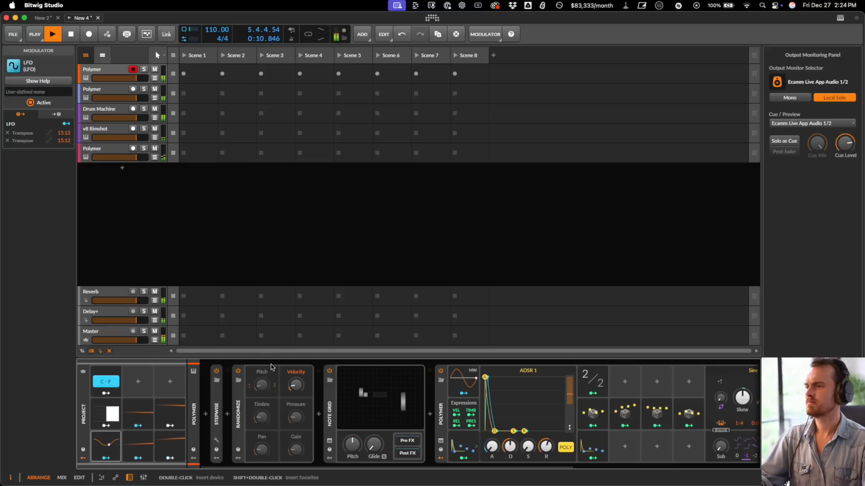
pyautogui.press('space')
# - Open the modulator browser for the first empty project-level slot
pyautogui.click(138, 382)
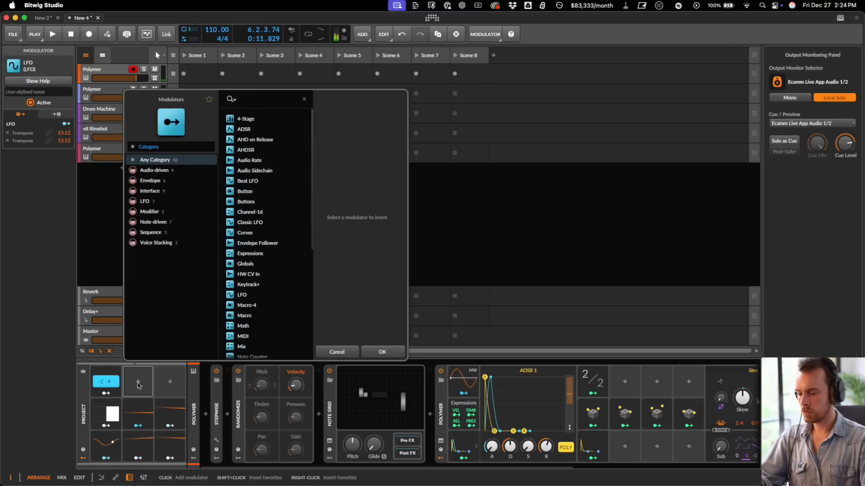
# - Add a Random modulator to the project modulators and display its settings
pyautogui.write('rand')
pyautogui.press('Return')
pyautogui.keyDown('alt'); pyautogui.click(134, 394); pyautogui.keyUp('alt')
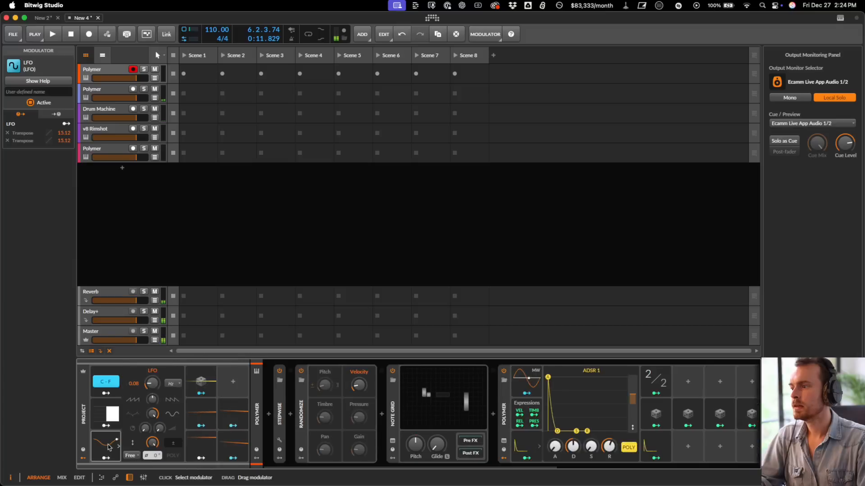
pyautogui.click(207, 379)
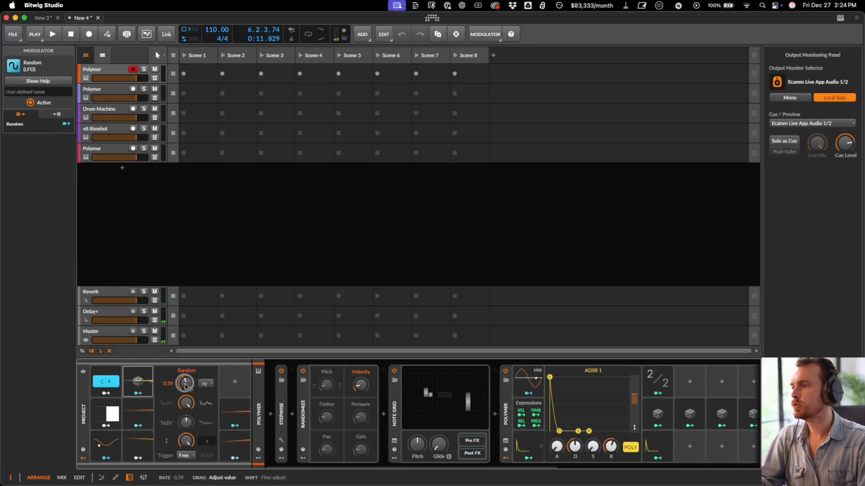
# - Map the Random modulator to the LFO's Amount with a depth of 1.000 and audition the result
pyautogui.click(104, 457)
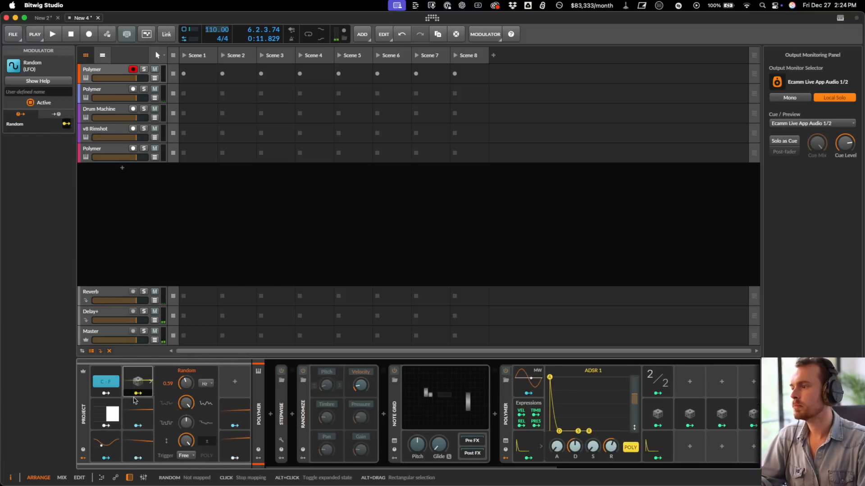
pyautogui.click(108, 450)
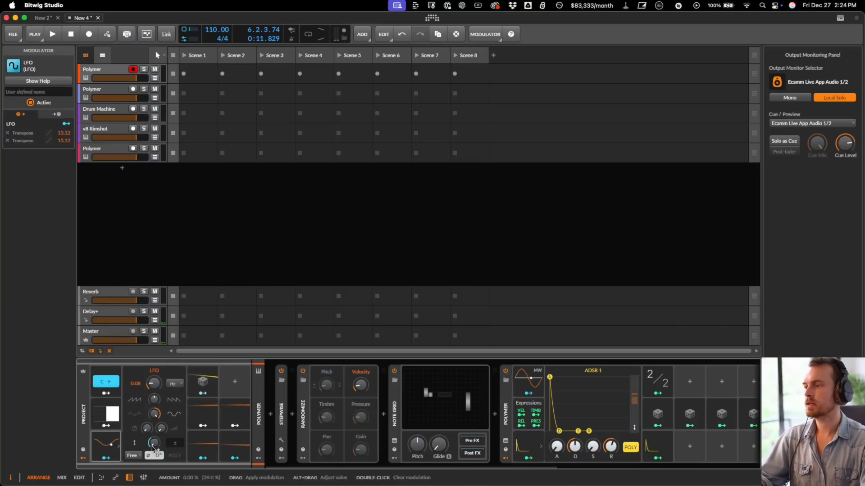
pyautogui.press('space')
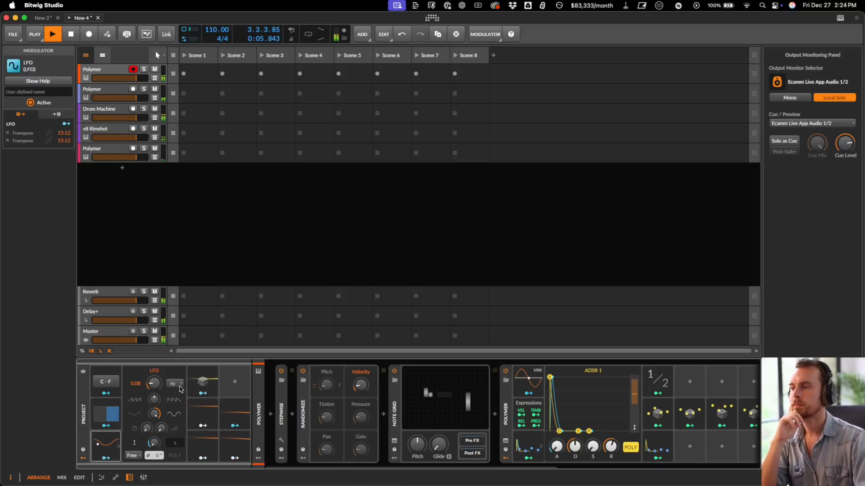
pyautogui.click(201, 382)
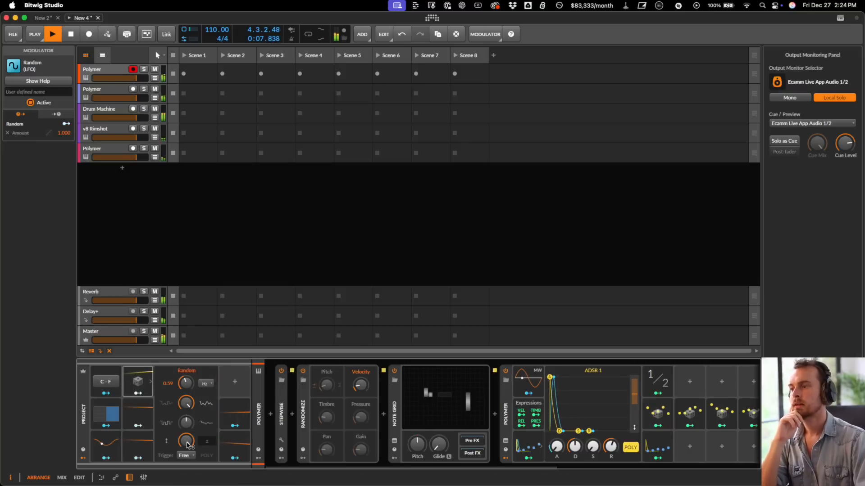
pyautogui.press('space')
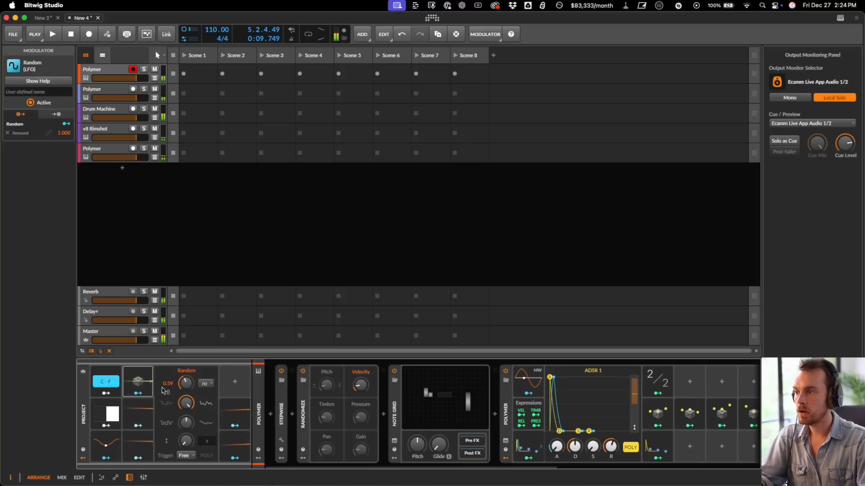
# - Duplicate the Random modulator and map the copy to the first Random's Amount with a depth of 1.000
pyautogui.press('super+d')
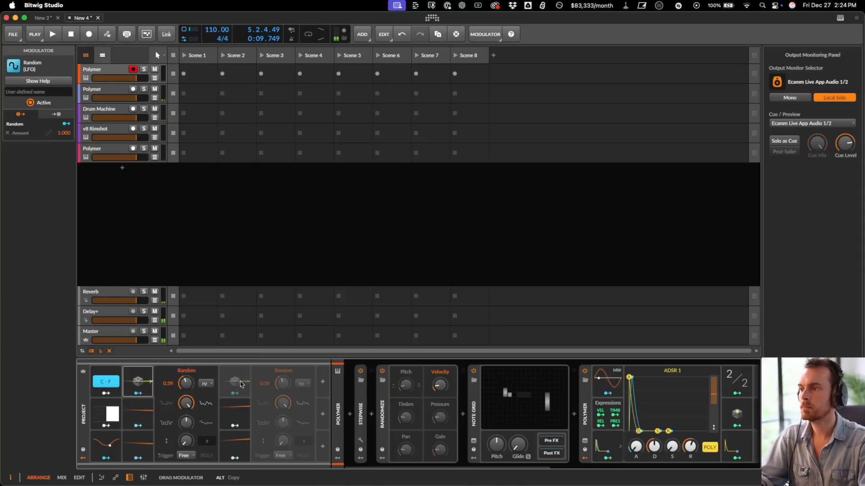
pyautogui.press('space')
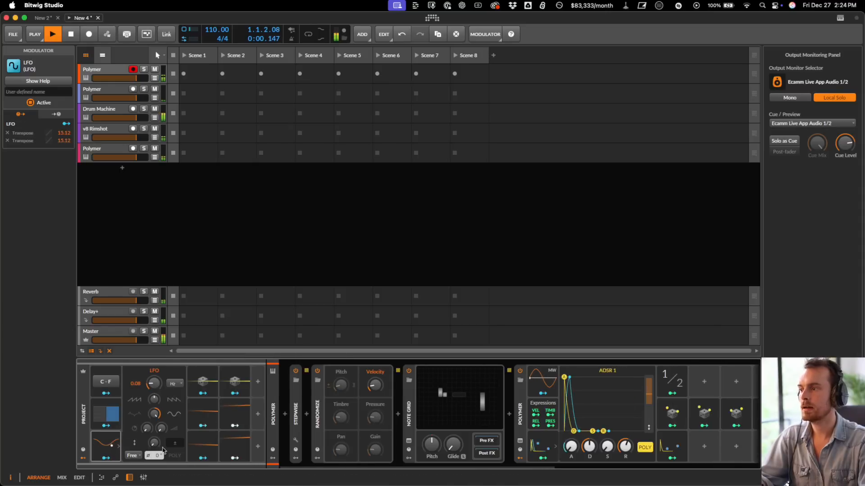
pyautogui.press('space')
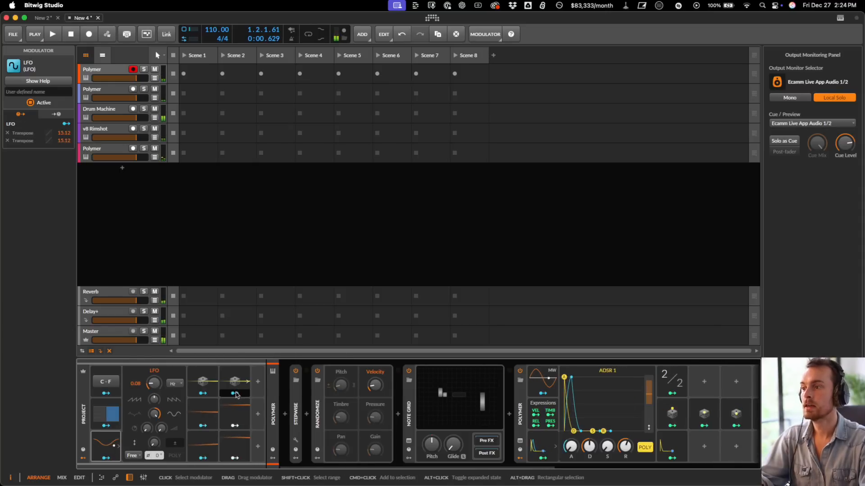
pyautogui.click(235, 393)
pyautogui.click(204, 383)
pyautogui.click(189, 442)
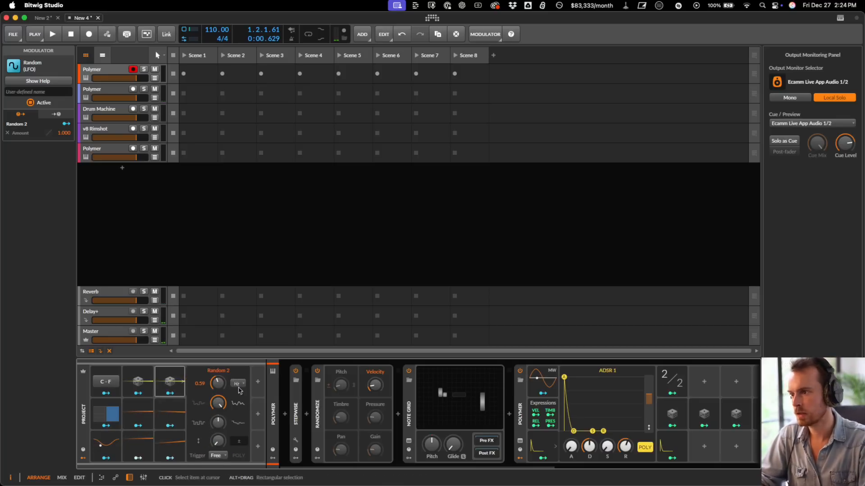
# - Lower Random 2's rate, map the two unused third-row project modulators to the rates of Random 2 and Random 1, and start playback
pyautogui.click(232, 382)
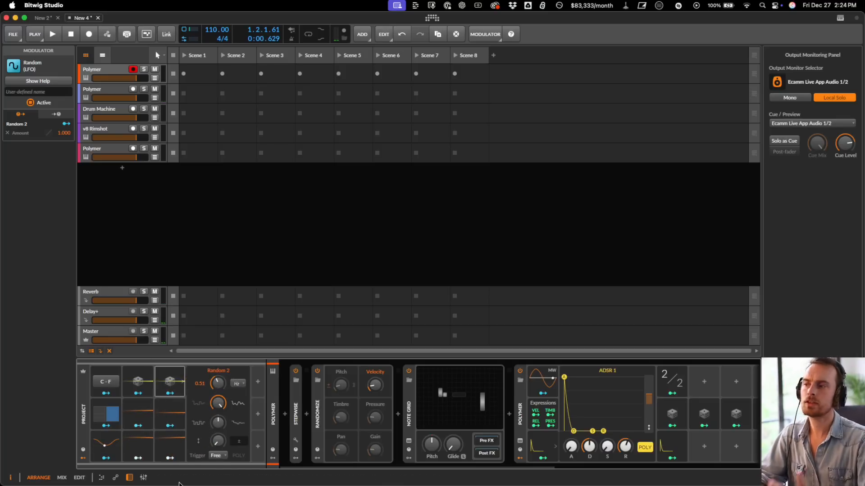
pyautogui.click(137, 458)
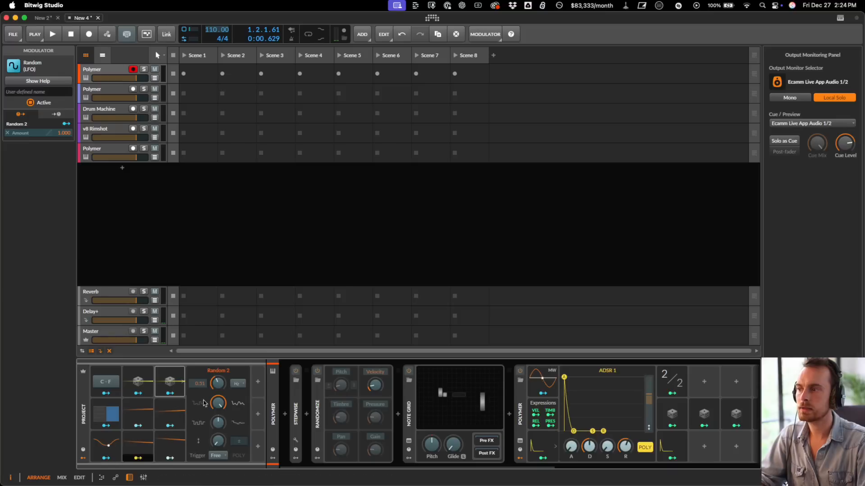
pyautogui.moveTo(219, 383); pyautogui.dragTo(187, 380)
pyautogui.click(170, 458)
pyautogui.click(138, 383)
pyautogui.press('space')
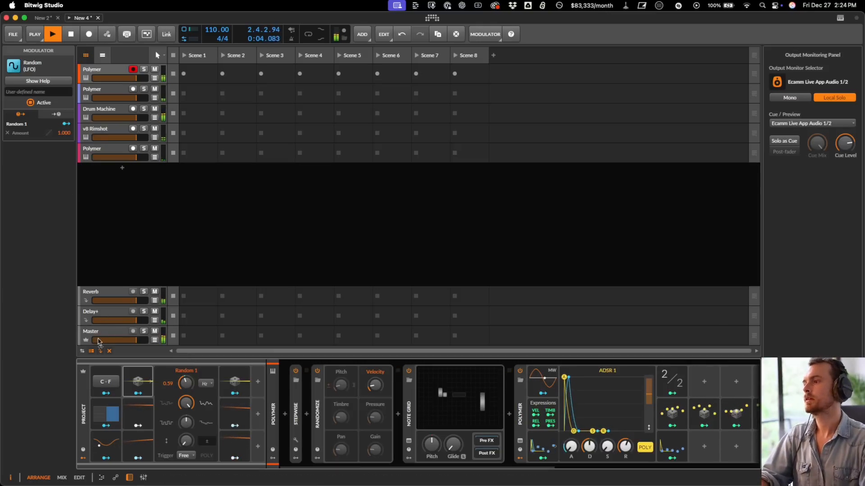
# - Insert The God Particle on the Master track and raise its input gain to about 3.87
pyautogui.click(106, 336)
pyautogui.click(274, 414)
pyautogui.write('thegod')
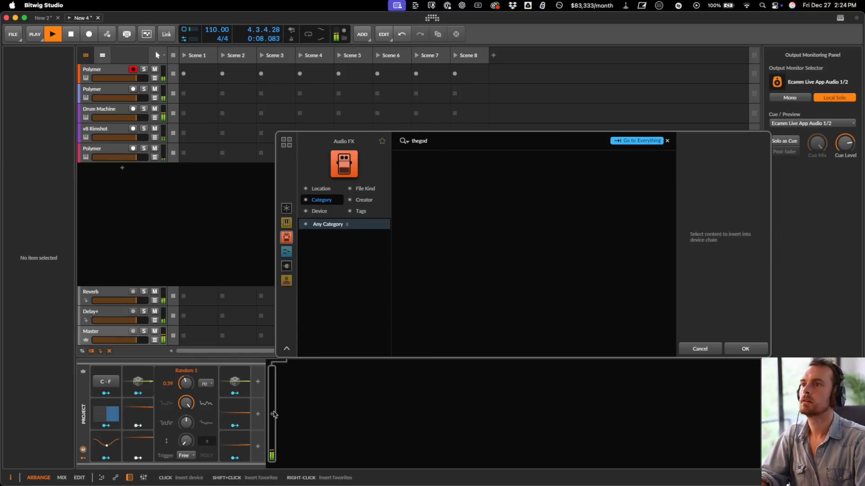
pyautogui.press('Return')
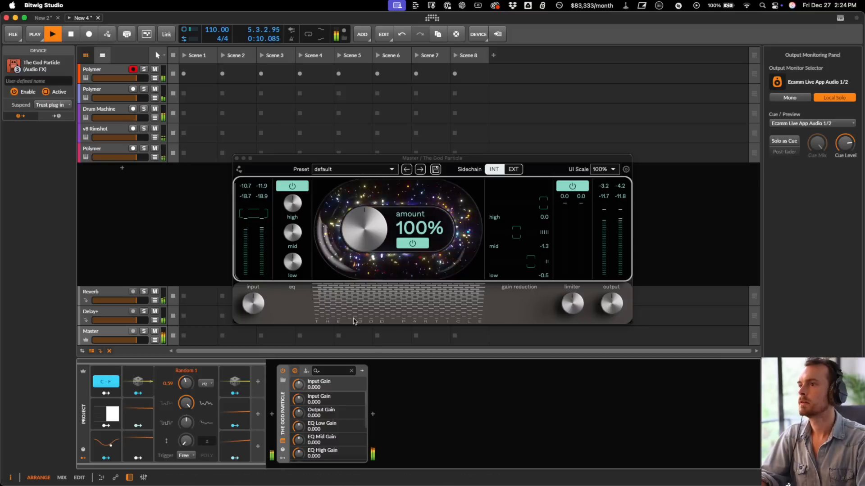
pyautogui.moveTo(253, 303); pyautogui.dragTo(255, 293)
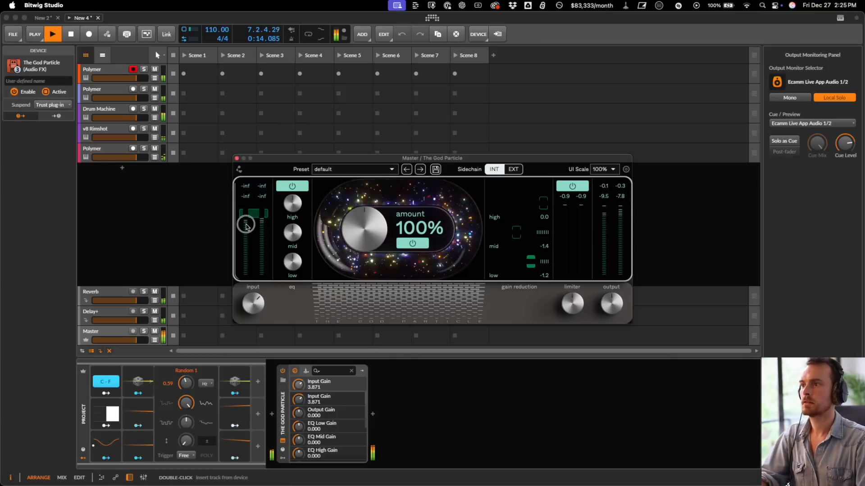
# - Look through the second Polymer track's devices and try adjusting the Noise level of the first track's Polymer
pyautogui.click(114, 96)
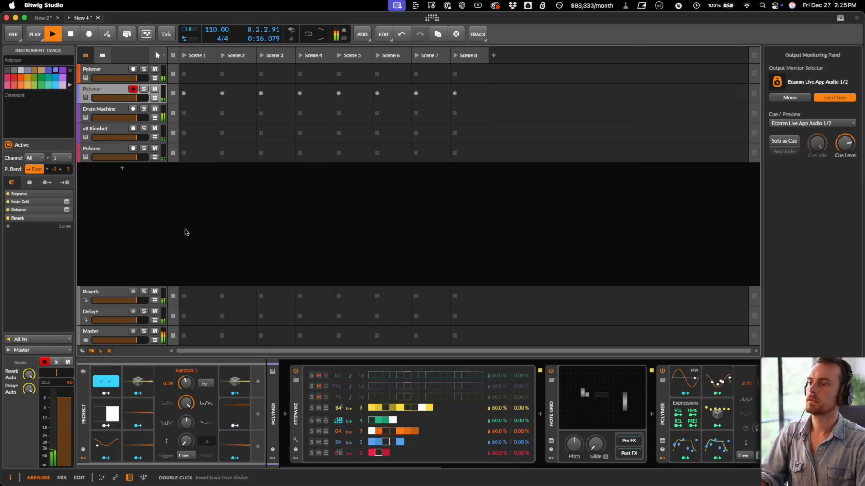
pyautogui.hscroll(10, 580, 391)
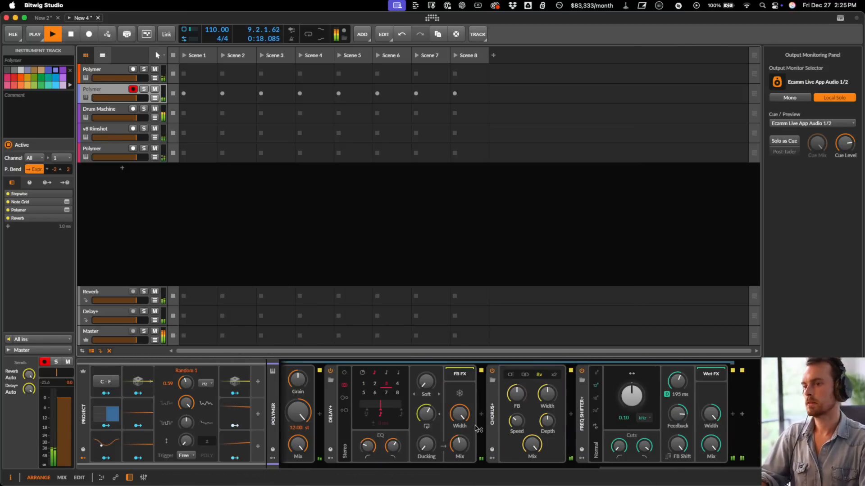
pyautogui.hscroll(-3, 476, 428)
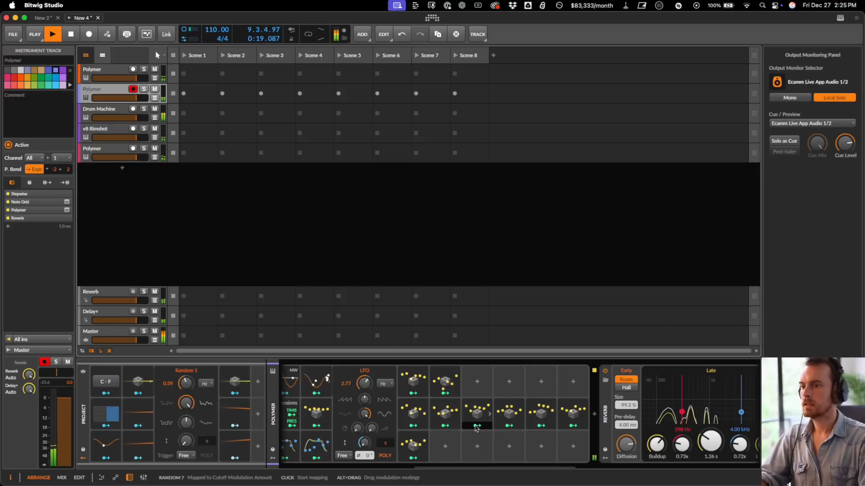
pyautogui.click(92, 70)
pyautogui.hscroll(8, 433, 399)
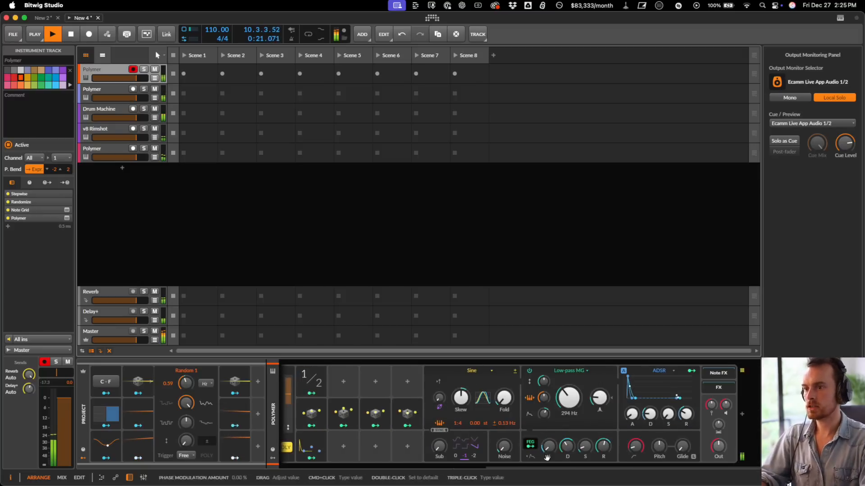
pyautogui.rightClick(506, 449)
pyautogui.click(541, 470)
pyautogui.moveTo(499, 445); pyautogui.dragTo(505, 447)
pyautogui.rightClick(499, 449)
pyautogui.click(526, 479)
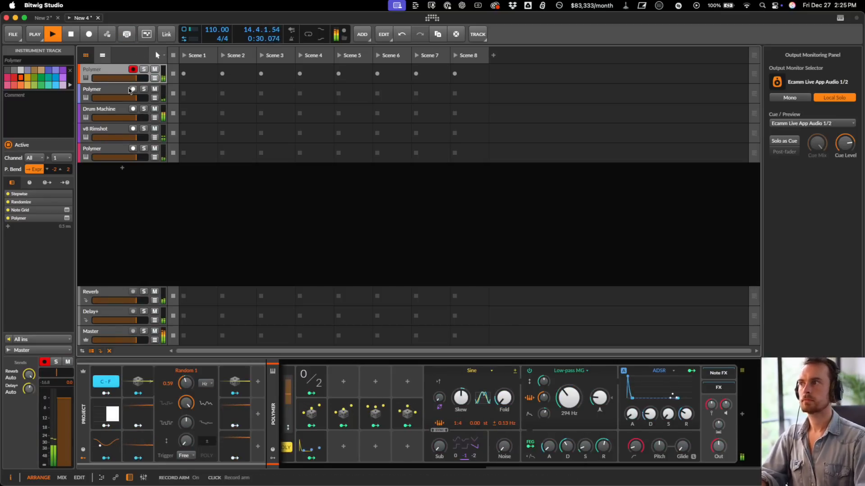
# - Create a new instrument track below the last Polymer track and insert a Stepwise sequencer on it
pyautogui.click(99, 150)
pyautogui.doubleClick(99, 175)
pyautogui.click(285, 414)
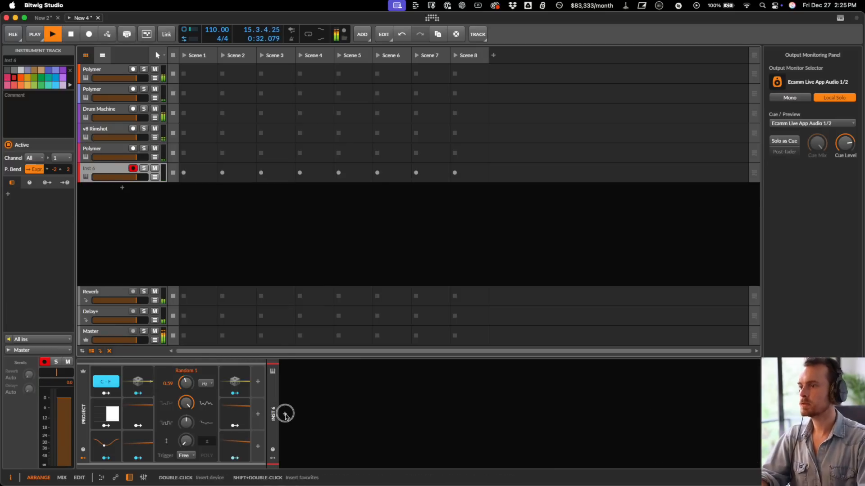
pyautogui.write('step')
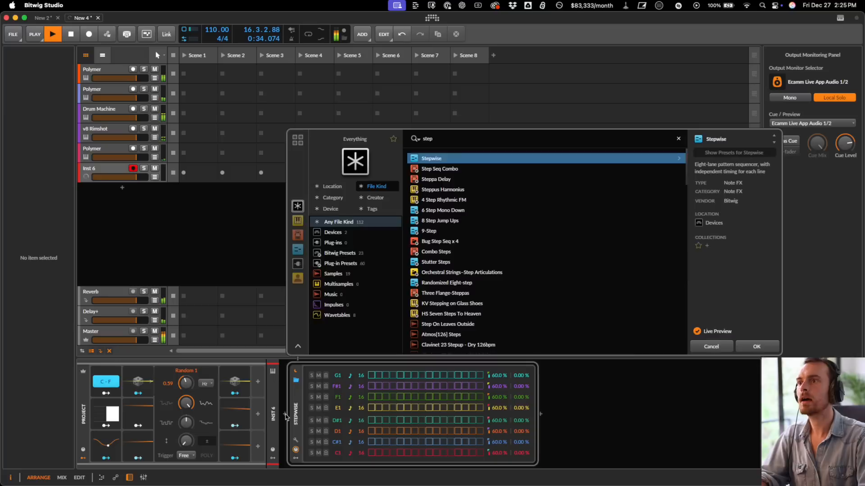
pyautogui.press('Return')
# - Insert a v8 Hat instrument after Stepwise on the new track
pyautogui.click(541, 414)
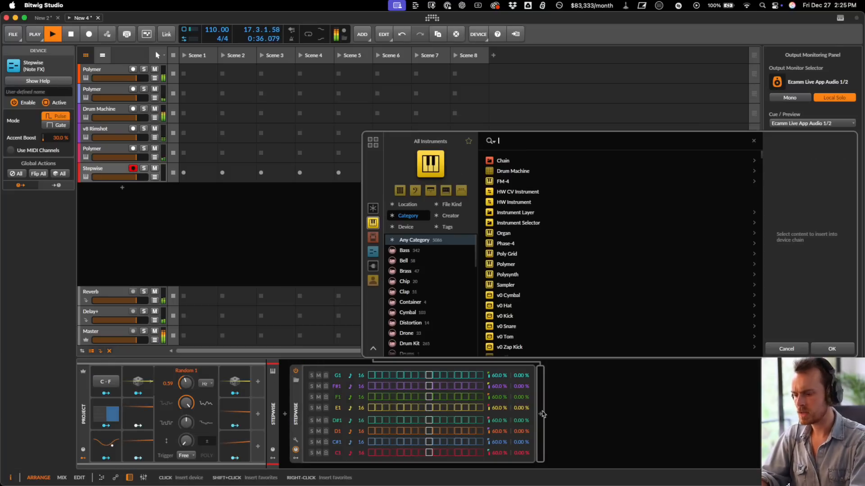
pyautogui.write('v8')
pyautogui.press('Down')
pyautogui.press('Down')
pyautogui.press('Down')
pyautogui.press('Down')
pyautogui.press('Down')
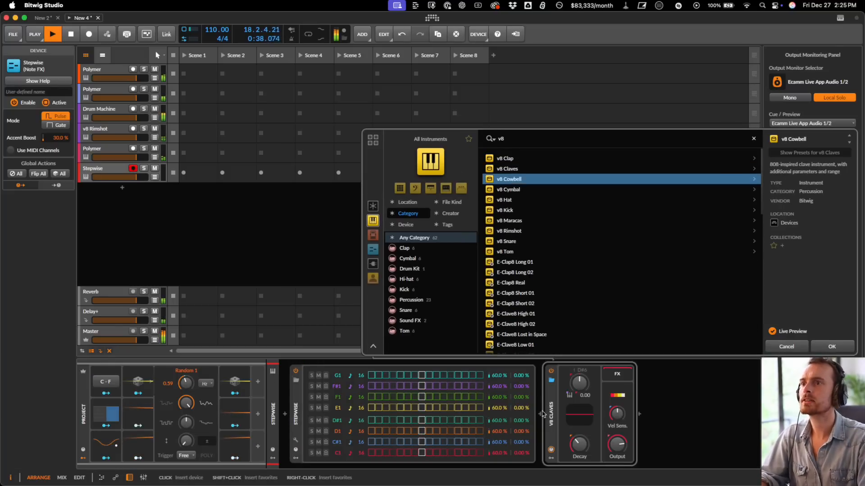
pyautogui.press('Return')
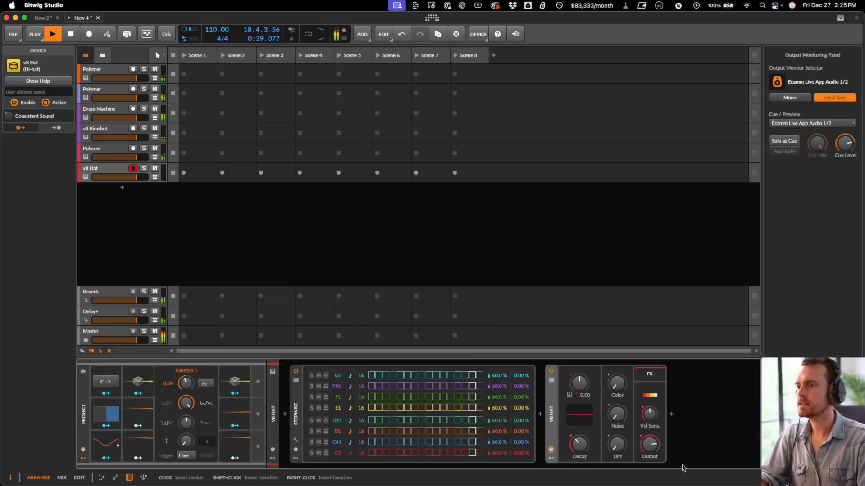
# - Change the note of Stepwise's lowest lane and draw hits on steps 3, 7, 11 and 15
pyautogui.click(341, 452)
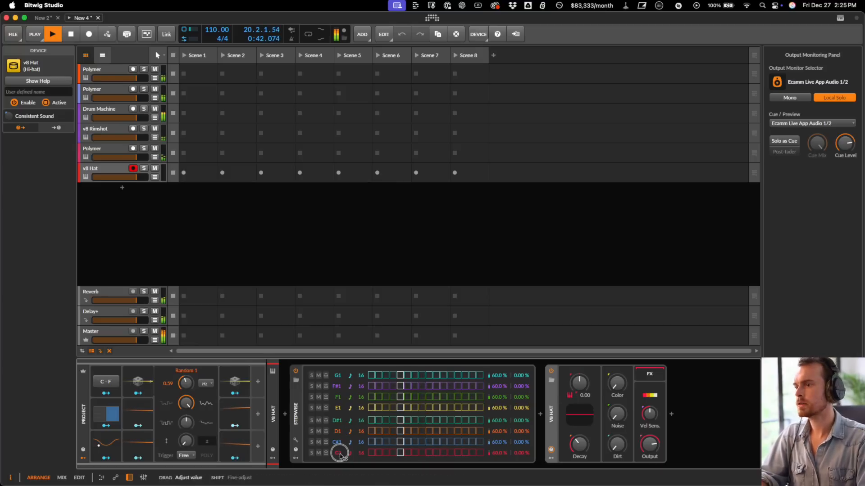
pyautogui.moveTo(340, 455); pyautogui.dragTo(340, 460)
pyautogui.click(386, 452)
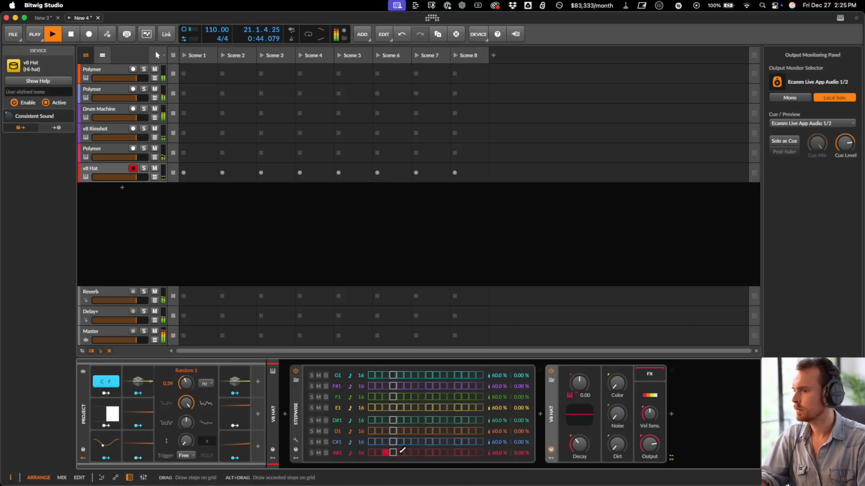
pyautogui.click(473, 452)
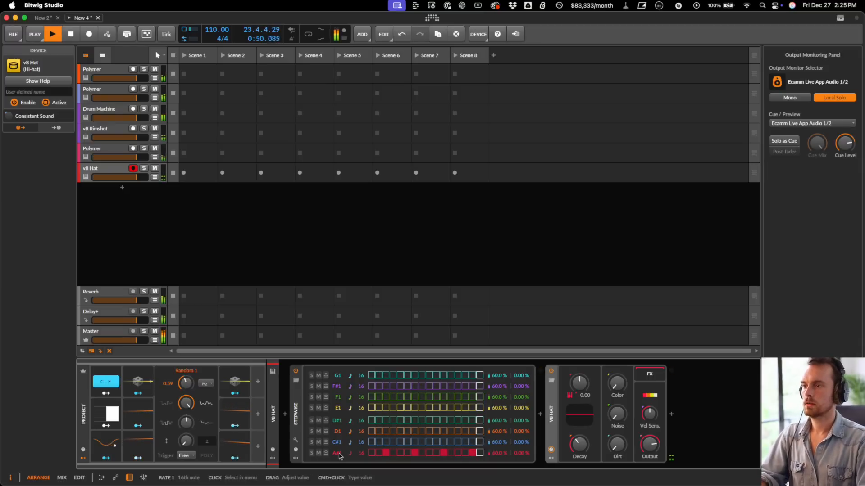
# - Retune the hat lane's note, lengthen the v8 Hat's Decay, and raise its Color and Noise to maximum
pyautogui.moveTo(335, 457); pyautogui.dragTo(335, 455)
pyautogui.moveTo(575, 439); pyautogui.dragTo(575, 441)
pyautogui.moveTo(615, 384); pyautogui.dragTo(614, 383)
pyautogui.moveTo(617, 417); pyautogui.dragTo(617, 419)
pyautogui.moveTo(614, 449); pyautogui.dragTo(612, 448)
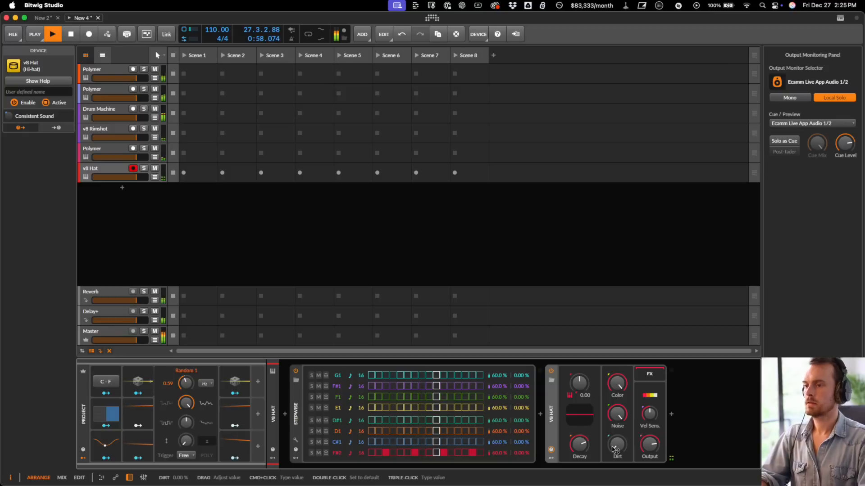
# - Change the lane's note again, turn the v8 Hat's Color down to minimum and shorten its Decay
pyautogui.moveTo(339, 455); pyautogui.dragTo(339, 455)
pyautogui.moveTo(338, 455); pyautogui.dragTo(339, 453)
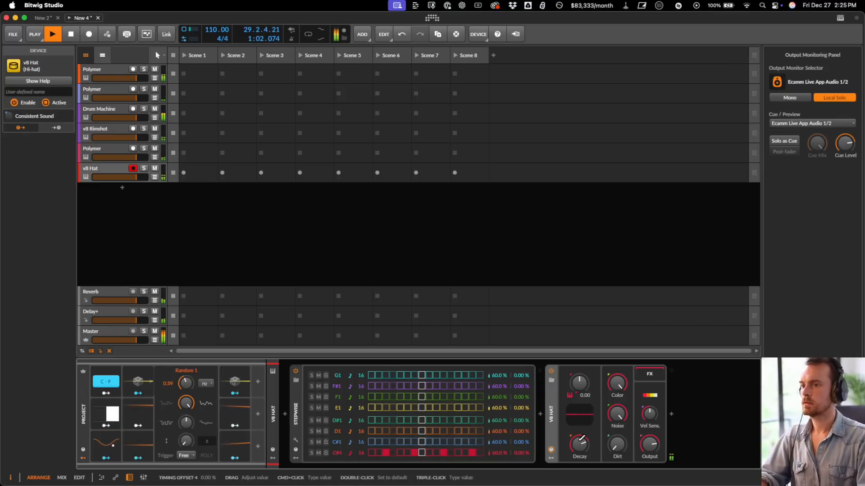
pyautogui.moveTo(617, 384); pyautogui.dragTo(617, 391)
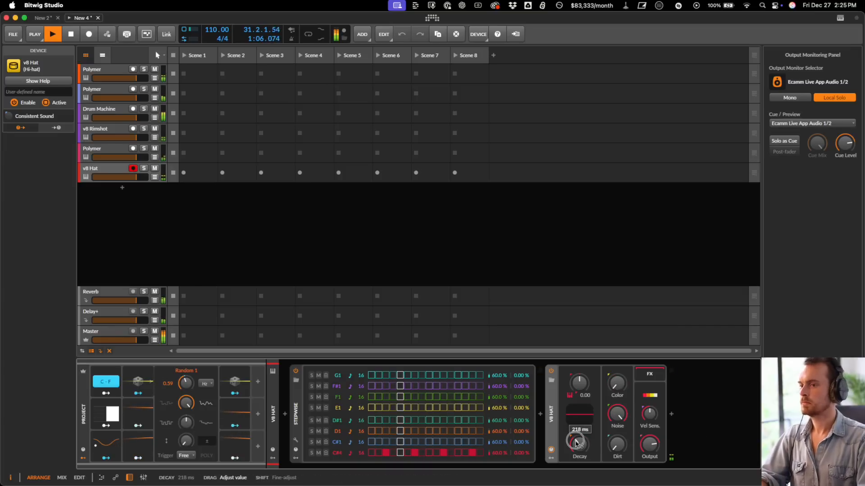
pyautogui.moveTo(576, 441); pyautogui.dragTo(575, 443)
# - Add a Pitch-12 modulator to the v8 Hat and map its C output to Noise at -1.00
pyautogui.press('space')
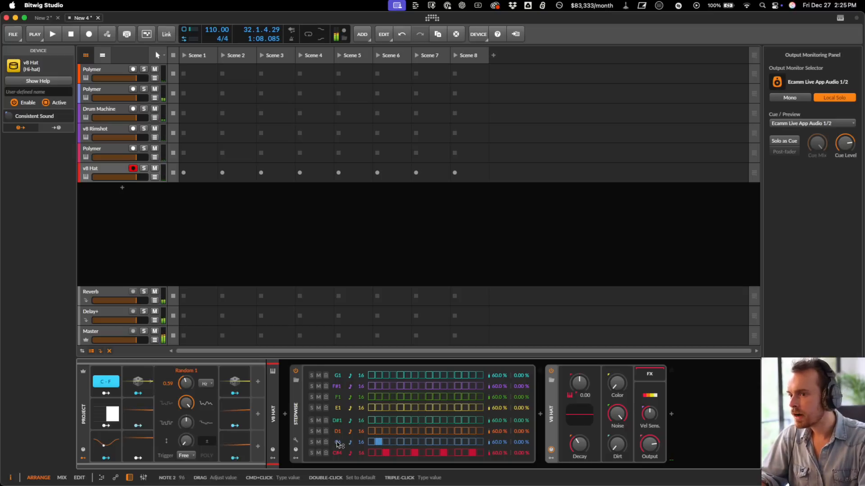
pyautogui.click(551, 458)
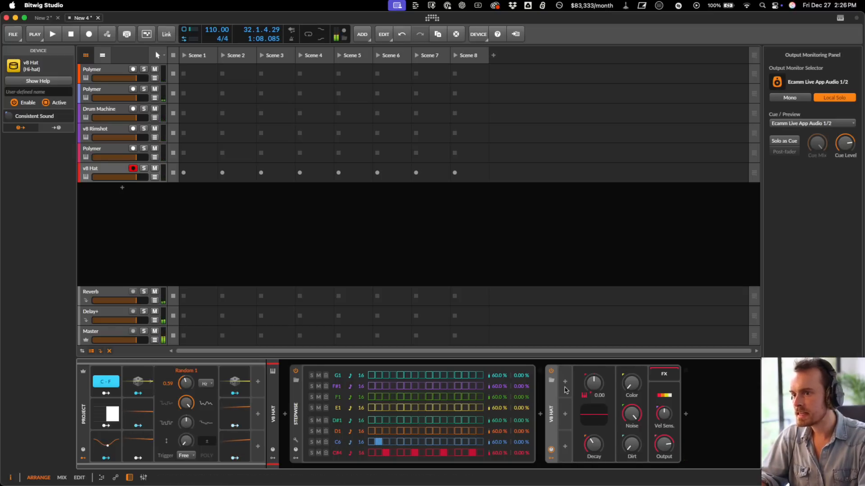
pyautogui.click(566, 387)
pyautogui.write('pit')
pyautogui.press('Return')
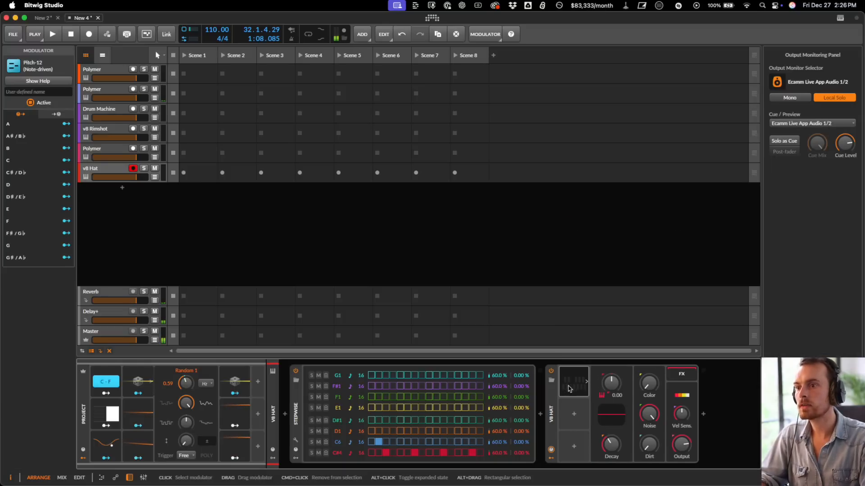
pyautogui.click(688, 422)
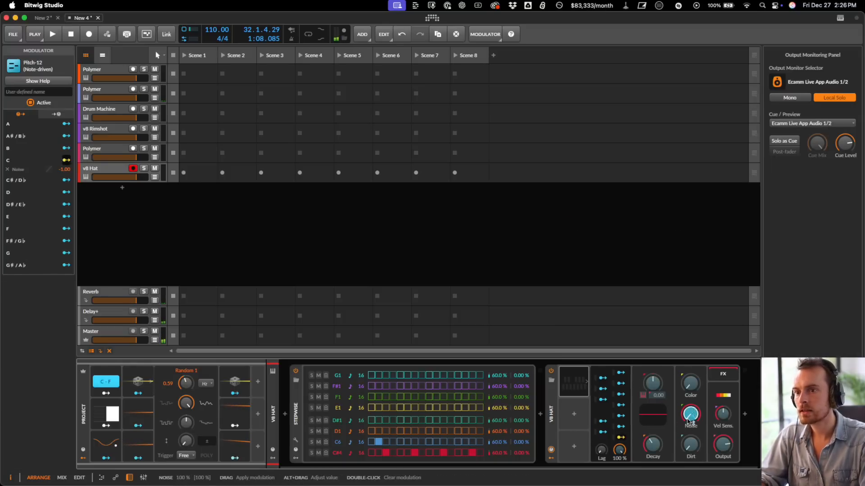
# - Retune Stepwise's second-lowest lane to D8 while auditioning the hat pattern, with playback stopped at the end
pyautogui.press('space')
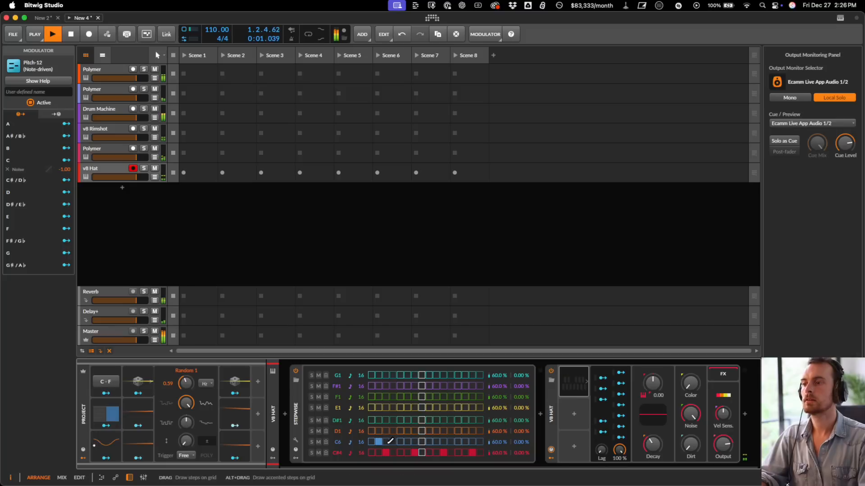
pyautogui.moveTo(337, 446); pyautogui.dragTo(337, 441)
pyautogui.press('space')
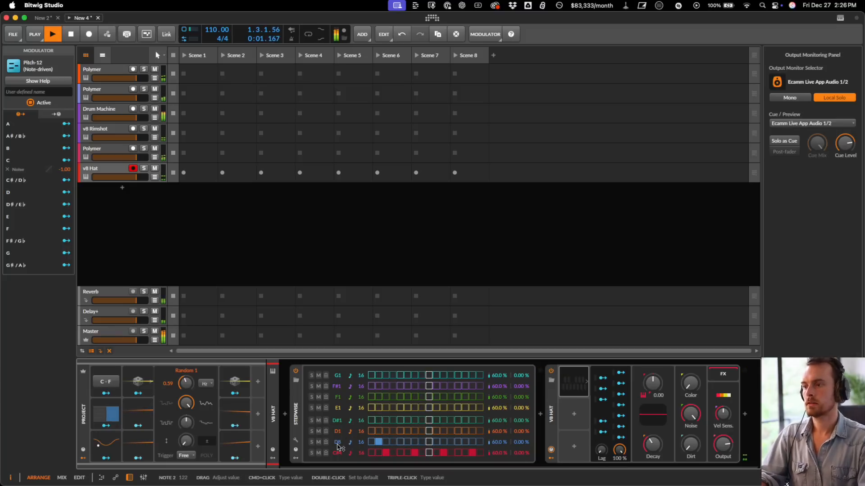
pyautogui.press('space')
# - Map Pitch-12's C output to the v8 Hat's Decay at +2.78 and to its Color at 0.930
pyautogui.click(621, 438)
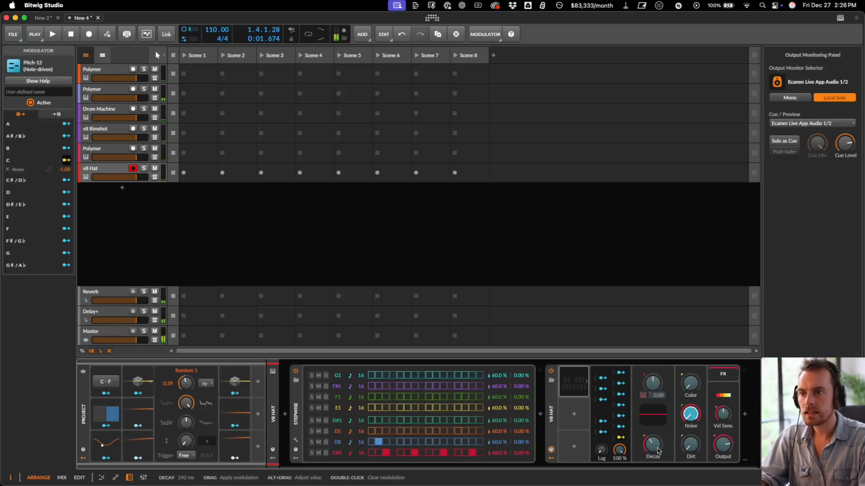
pyautogui.moveTo(654, 443); pyautogui.dragTo(654, 449)
pyautogui.moveTo(691, 388); pyautogui.dragTo(691, 384)
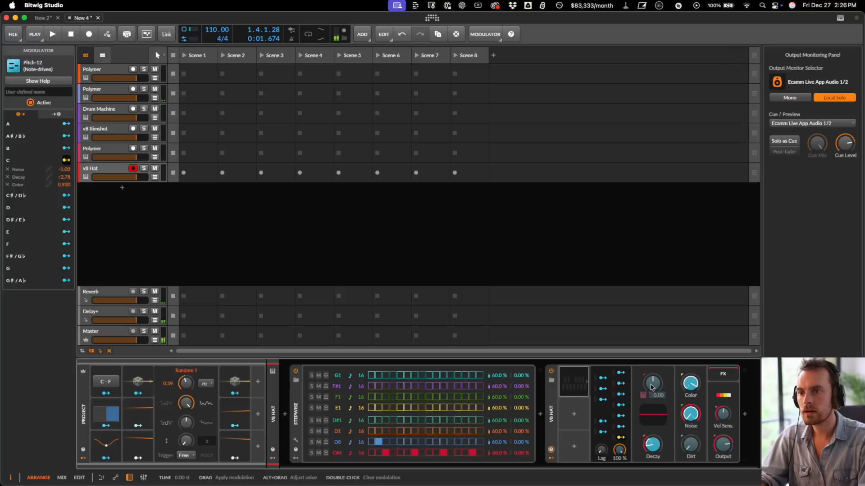
pyautogui.press('Escape')
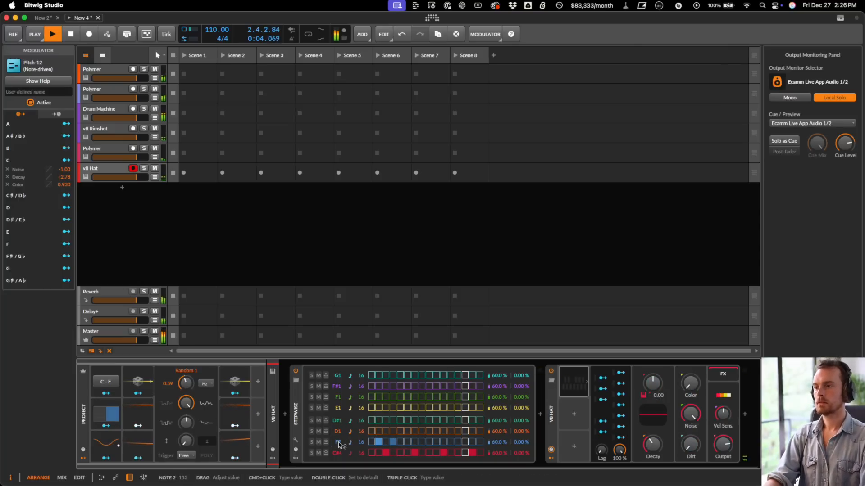
# - Shorten Stepwise's second-lowest lane to 9 steps and map Pitch-12's C♯/D♭ output to the v8 Hat's Decay at +3.631
pyautogui.moveTo(358, 443)
pyautogui.mouseDown()
pyautogui.moveTo(337, 443)
pyautogui.moveTo(361, 445)
pyautogui.mouseUp()
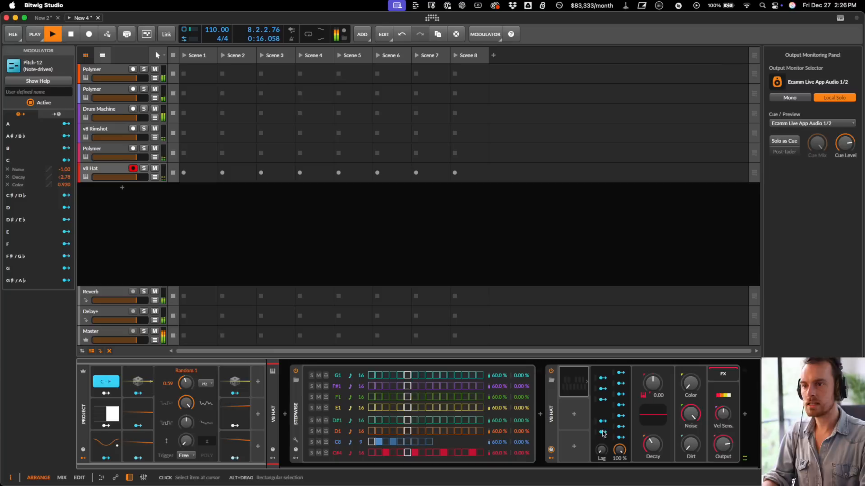
pyautogui.moveTo(604, 432); pyautogui.dragTo(643, 441)
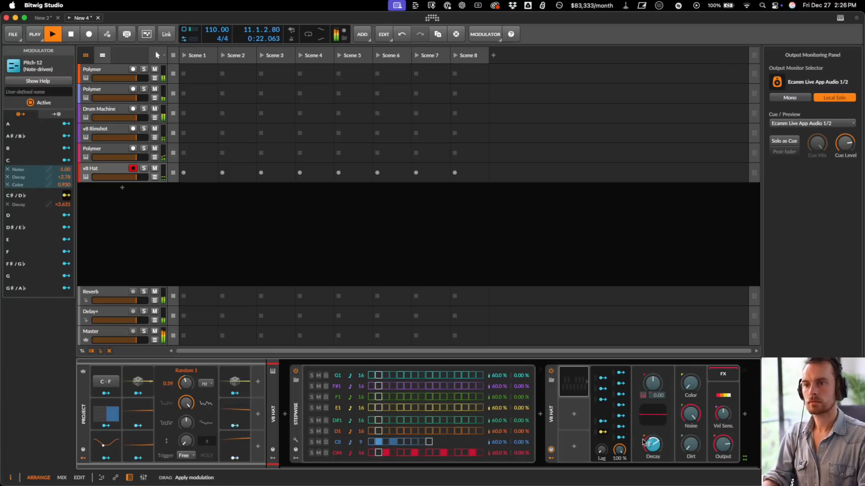
# - Raise the v8 Hat track's Delay+ send with modulation from an existing project modulator, and lower the track volume to -4.7 dB
pyautogui.click(109, 169)
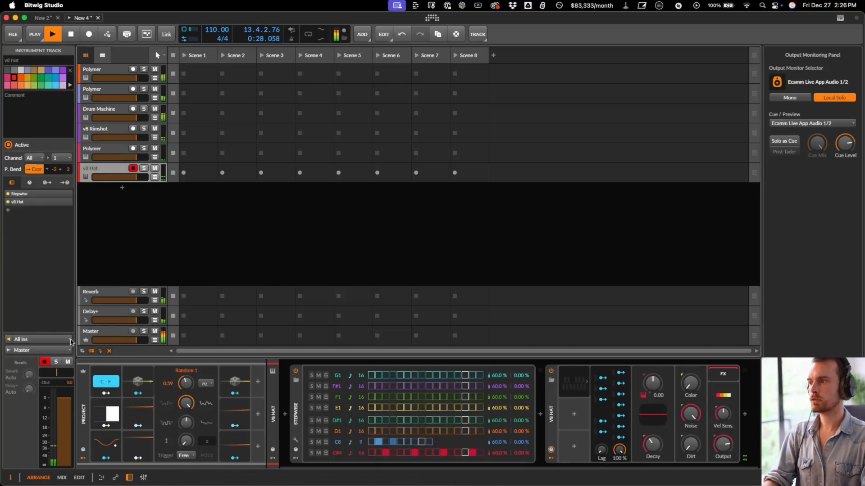
pyautogui.moveTo(31, 389); pyautogui.dragTo(26, 390)
pyautogui.click(139, 459)
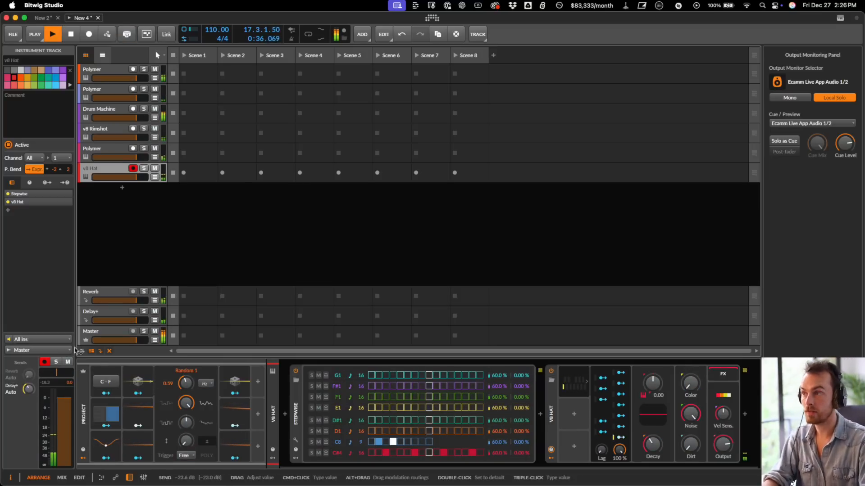
pyautogui.moveTo(125, 176); pyautogui.dragTo(129, 181)
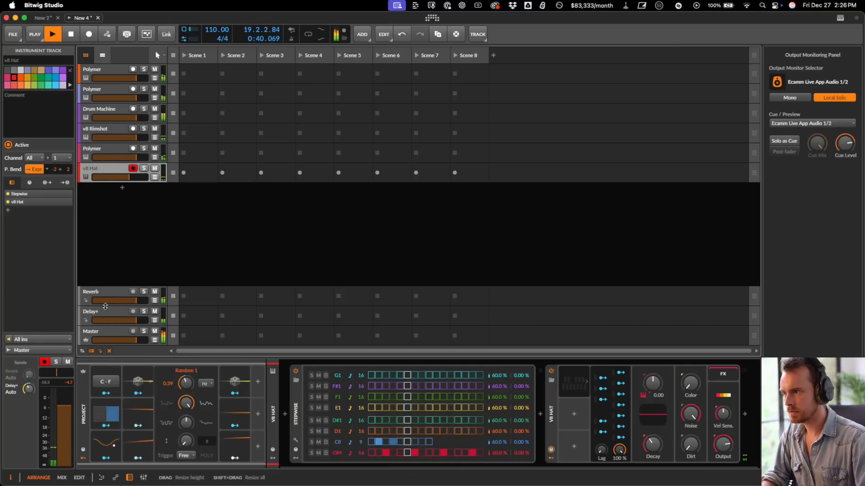
# - Create a third effect track with a Delay+ device and set its On changes behaviour to Repitch
pyautogui.press('super+alt+t')
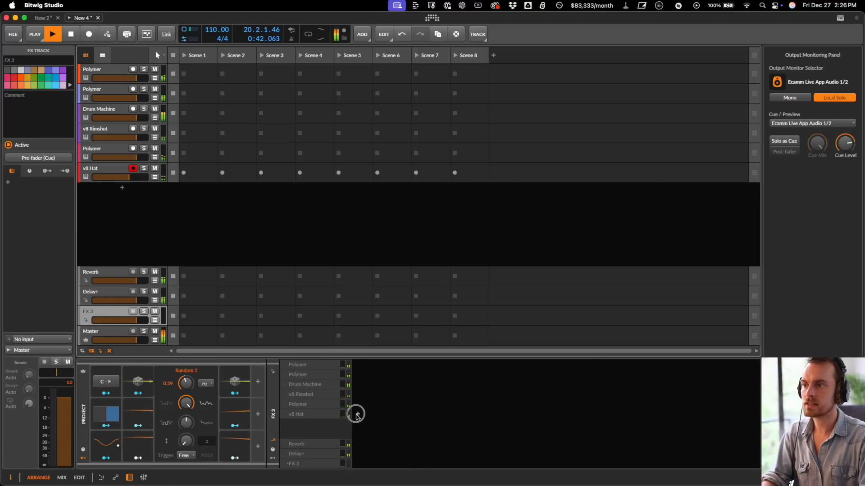
pyautogui.click(357, 414)
pyautogui.write('del')
pyautogui.press('Return')
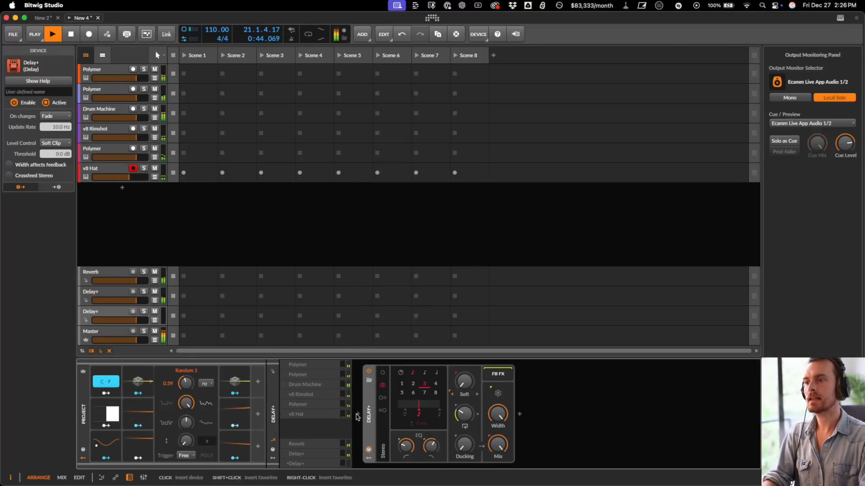
pyautogui.click(55, 116)
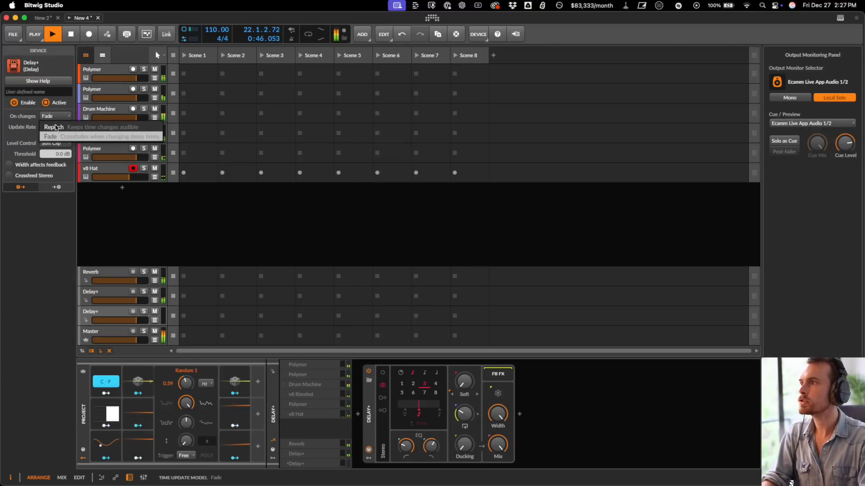
pyautogui.click(54, 127)
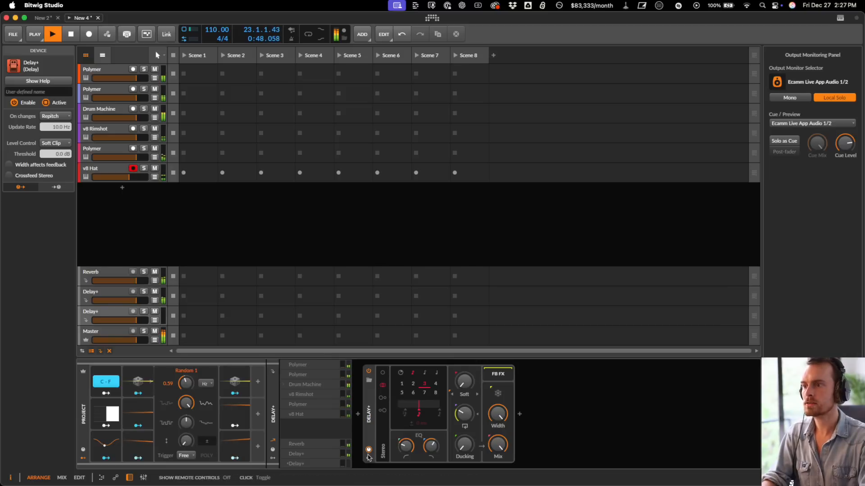
# - Add a Random modulator to the new Delay+, set the delay time to 1, and map Random to Beats at 7.000
pyautogui.click(368, 458)
pyautogui.click(383, 384)
pyautogui.write('ran')
pyautogui.press('Return')
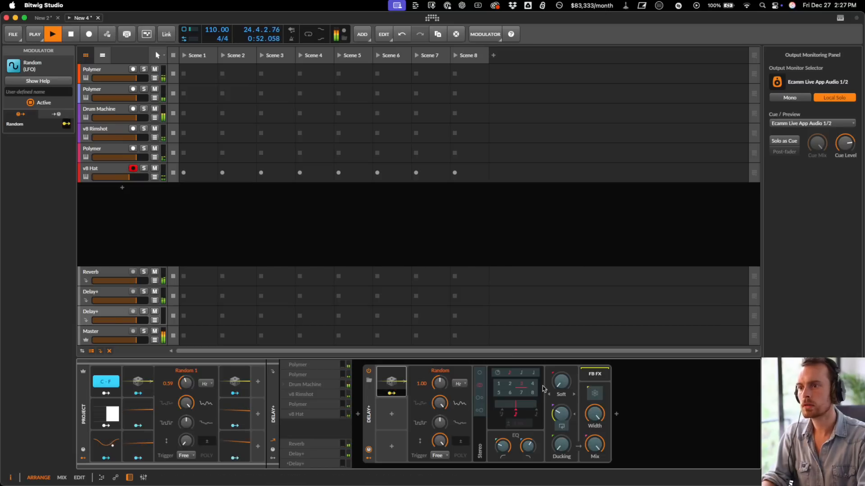
pyautogui.click(502, 386)
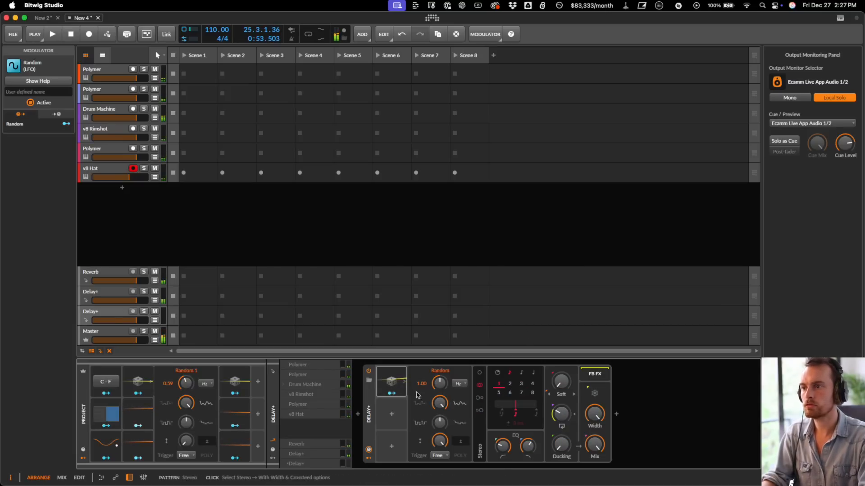
pyautogui.click(391, 393)
pyautogui.moveTo(514, 391); pyautogui.dragTo(513, 360)
pyautogui.press('space')
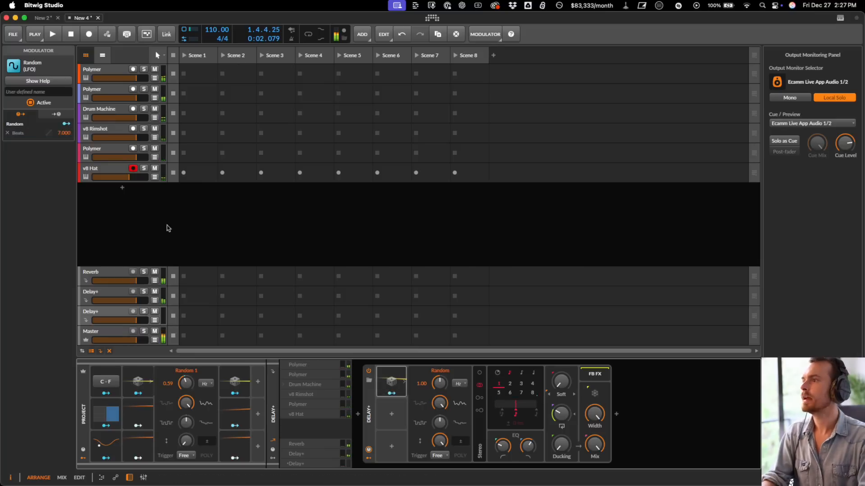
# - Add another Random modulator at project level with smoothing at maximum and a rate of 0.30 Hz
pyautogui.click(258, 384)
pyautogui.write('ran')
pyautogui.press('Return')
pyautogui.click(258, 384)
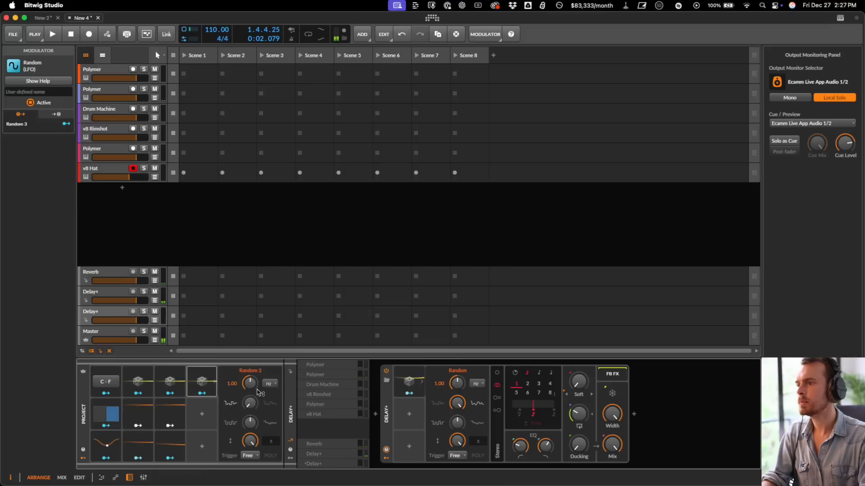
pyautogui.moveTo(247, 409); pyautogui.dragTo(247, 363)
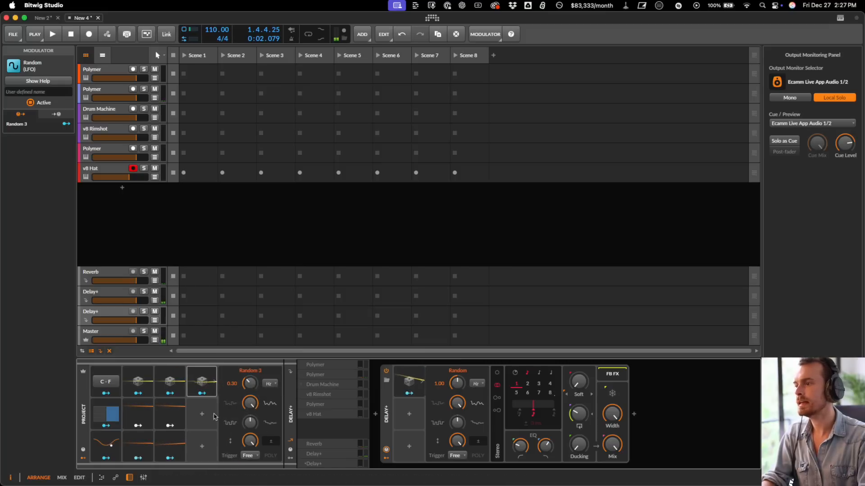
# - Map the project's Random 3 modulator to the first Polymer track's send to the new Delay+
pyautogui.click(202, 396)
pyautogui.click(97, 70)
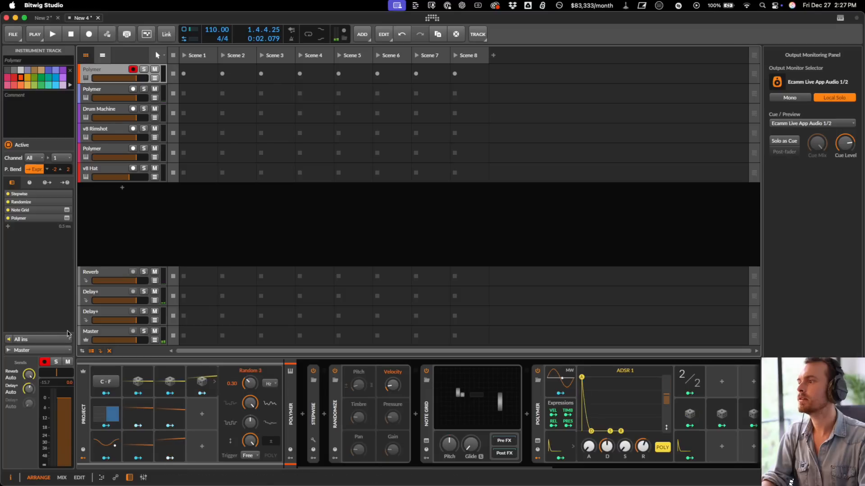
pyautogui.click(215, 383)
pyautogui.click(203, 394)
pyautogui.click(202, 394)
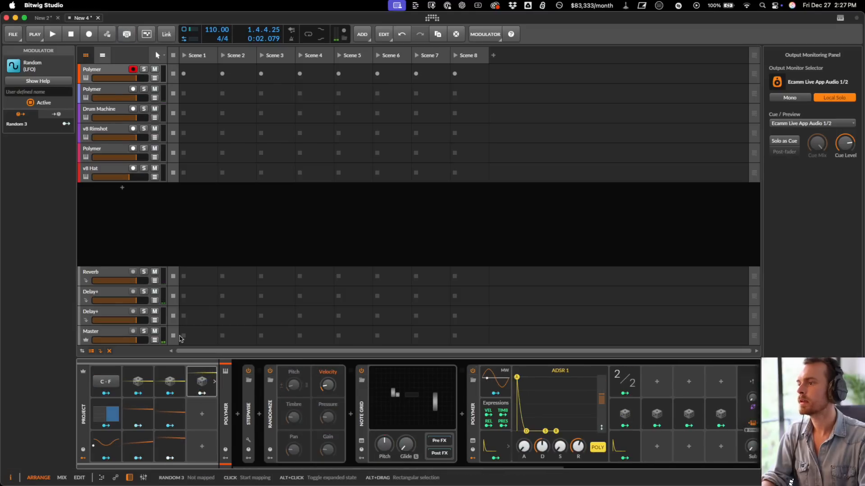
# - Map duplicated Random modulators at rates 0.22 and 0.20 Hz to the new Delay+ sends of the second and third Polymer tracks
pyautogui.click(87, 71)
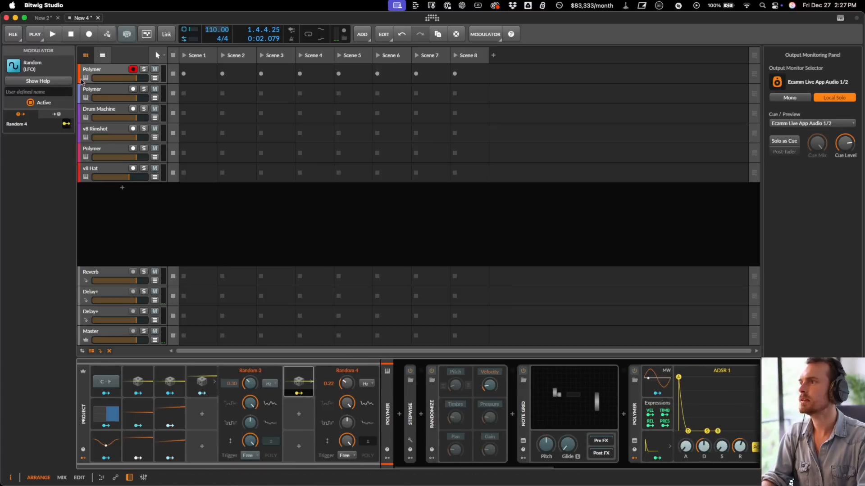
pyautogui.click(93, 96)
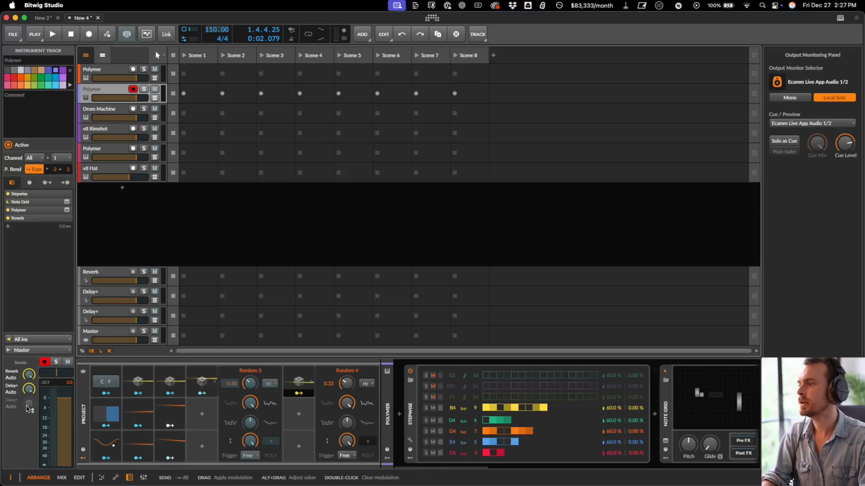
pyautogui.click(95, 150)
pyautogui.click(301, 374)
pyautogui.press('super+d')
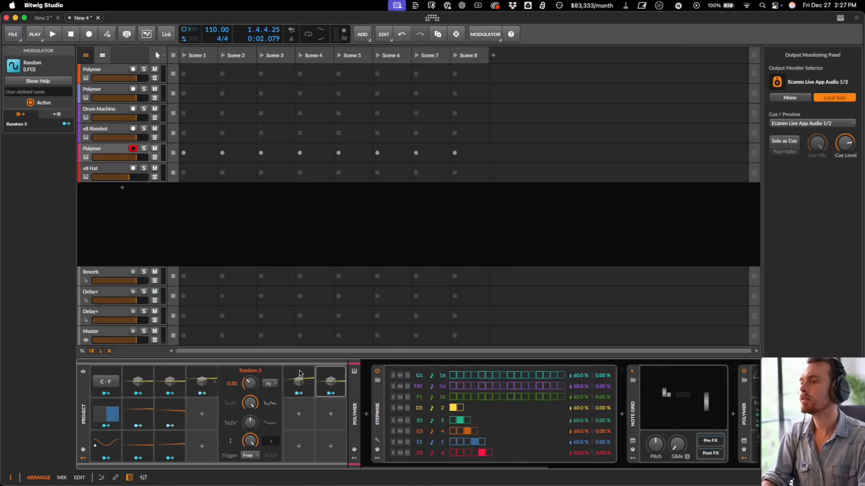
pyautogui.click(333, 394)
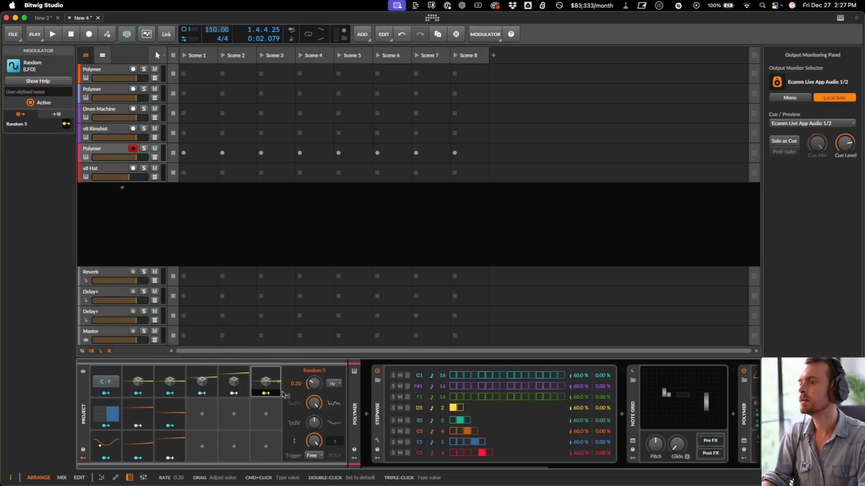
pyautogui.click(92, 155)
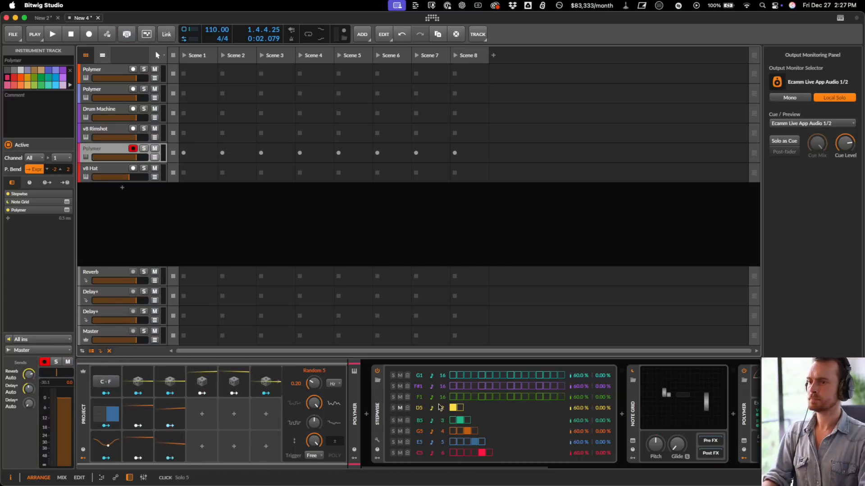
# - Raise the Feedback of the Delay+ on the third effect track to 84.5 %
pyautogui.click(96, 274)
pyautogui.click(98, 317)
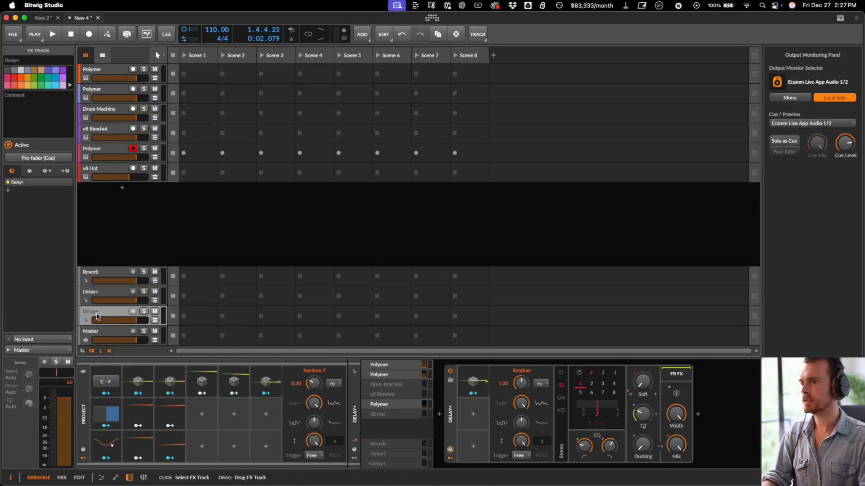
pyautogui.click(451, 409)
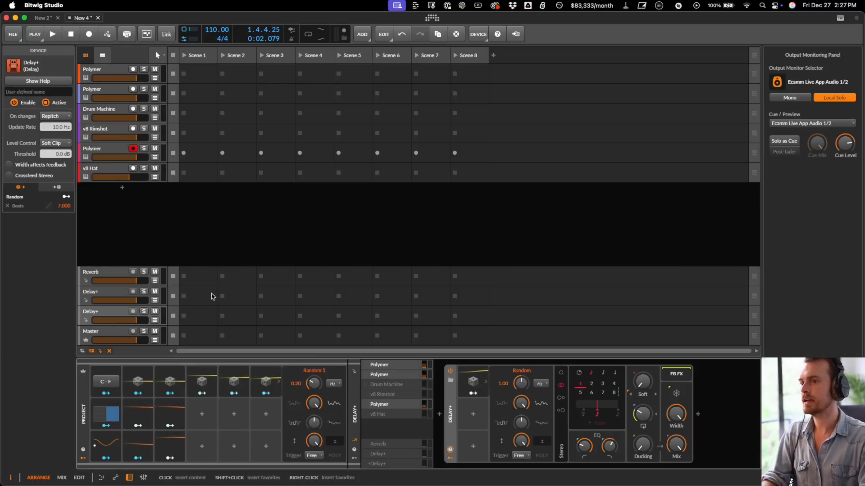
pyautogui.moveTo(644, 421); pyautogui.dragTo(644, 422)
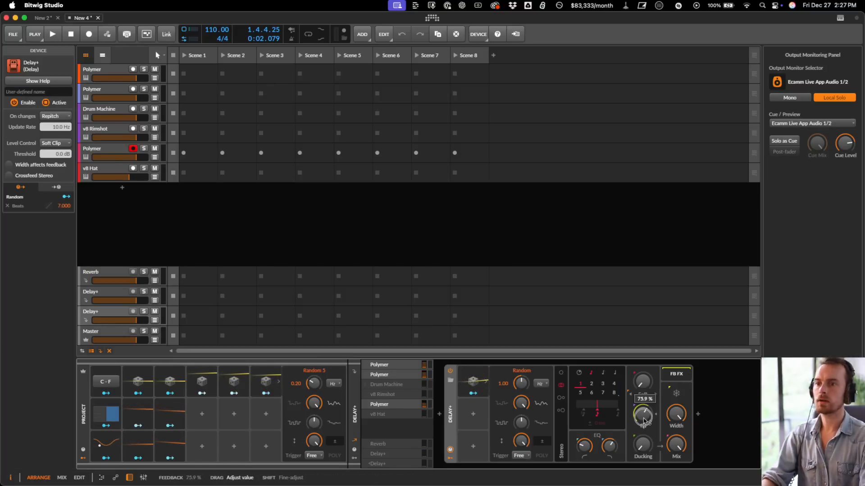
# - Raise the new Delay+ track's sends to Reverb, to the first Delay+ and back to itself
pyautogui.click(108, 315)
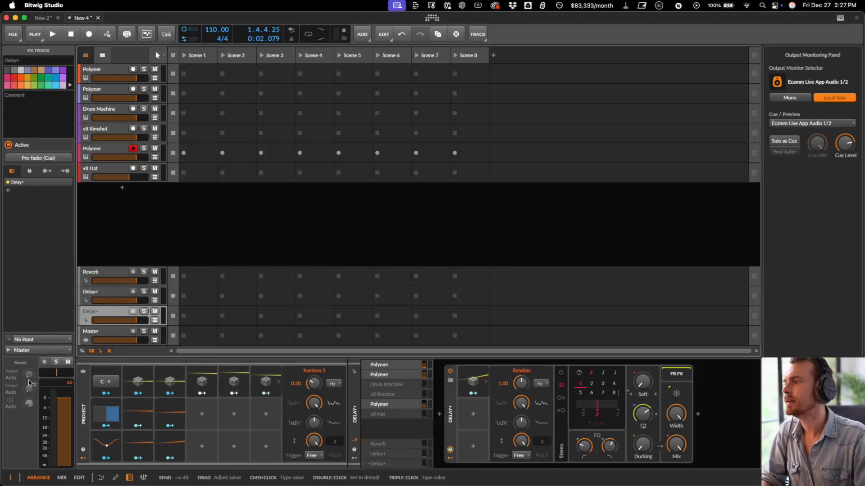
pyautogui.moveTo(28, 378); pyautogui.dragTo(28, 376)
pyautogui.moveTo(27, 392); pyautogui.dragTo(31, 405)
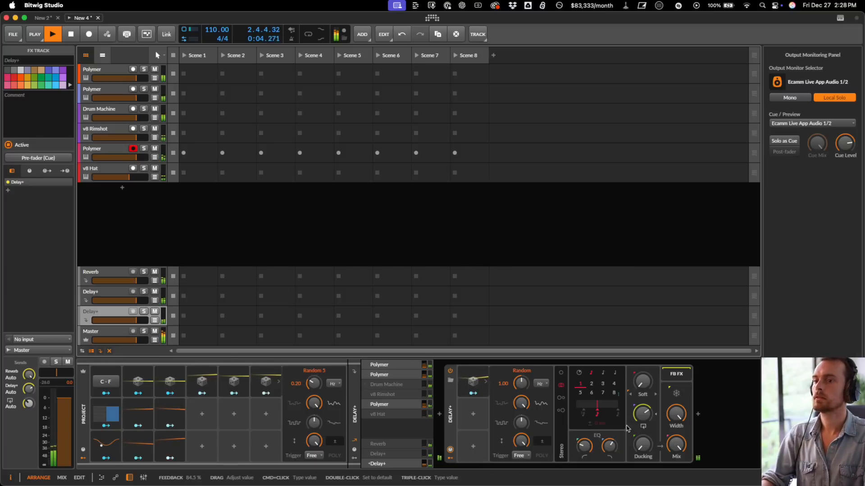
# - Duplicate the project's last Random modulator and map the copy to the third effect track's volume with an amount of -0.97
pyautogui.click(287, 384)
pyautogui.press('super+d')
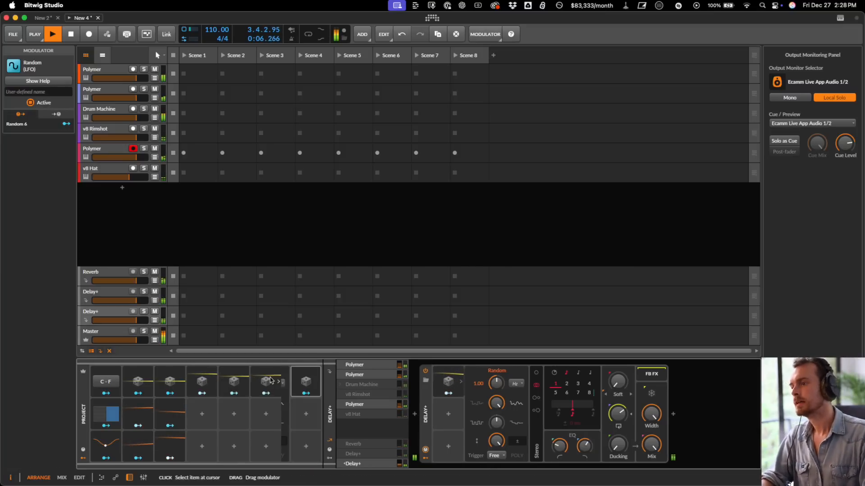
pyautogui.click(297, 393)
pyautogui.moveTo(134, 320); pyautogui.dragTo(132, 325)
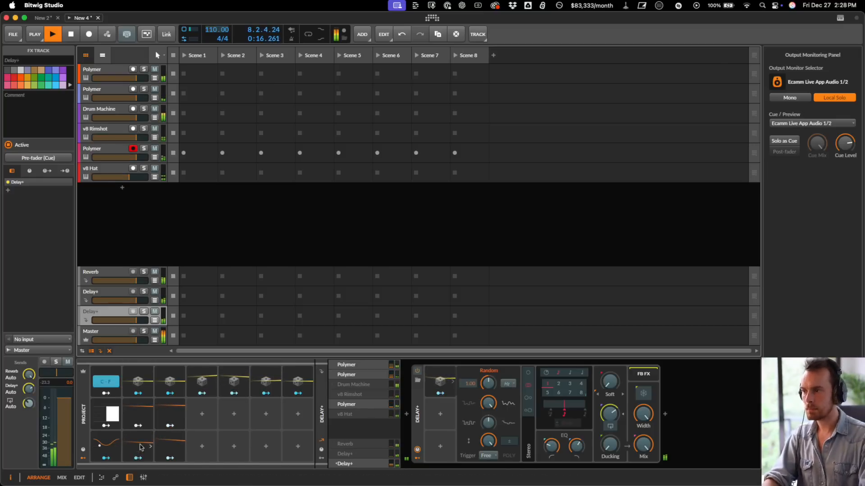
pyautogui.click(291, 382)
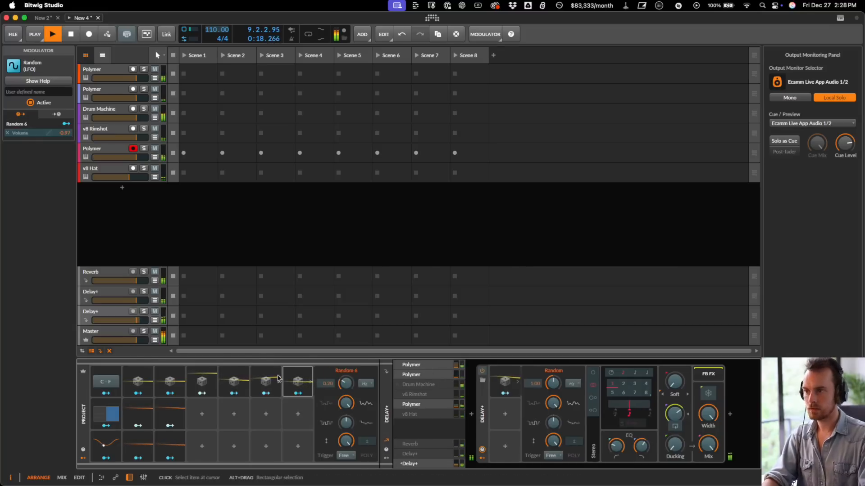
pyautogui.click(108, 314)
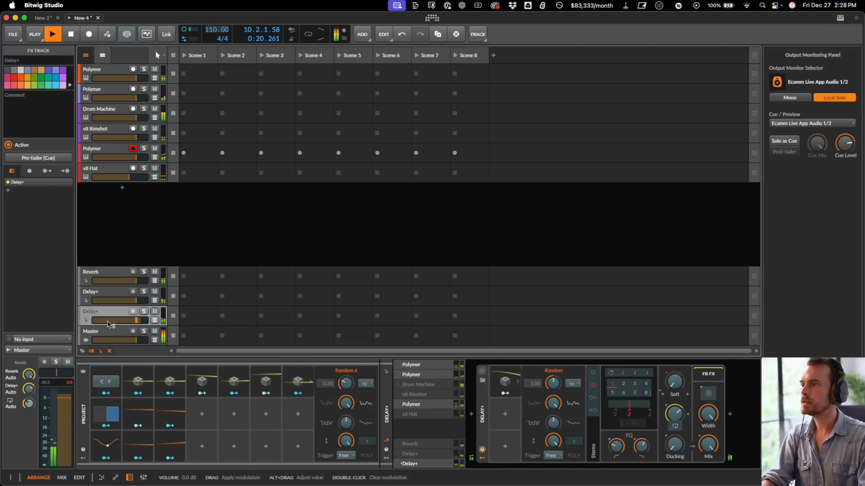
pyautogui.moveTo(107, 321); pyautogui.dragTo(107, 321)
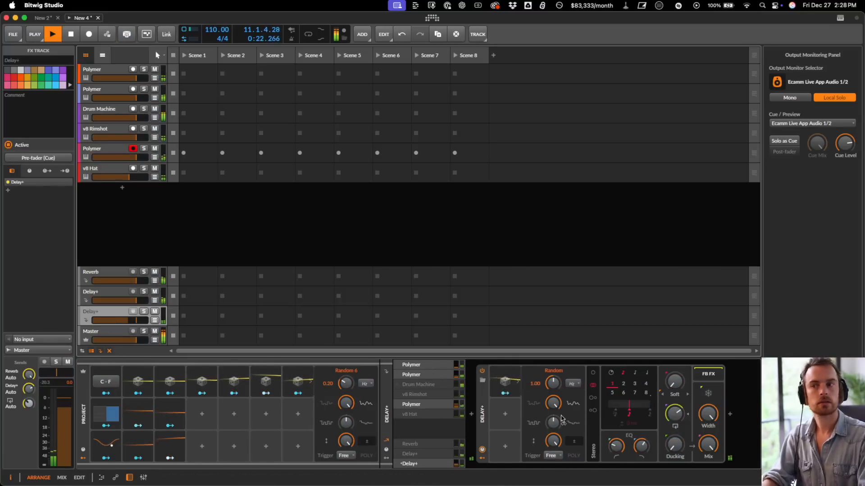
# - Adjust the Random modulation of the delay time in the third effect track's Delay+ and set that modulator's rate to 0.18 Hz
pyautogui.click(505, 393)
pyautogui.moveTo(627, 392); pyautogui.dragTo(628, 391)
pyautogui.moveTo(553, 382); pyautogui.dragTo(556, 390)
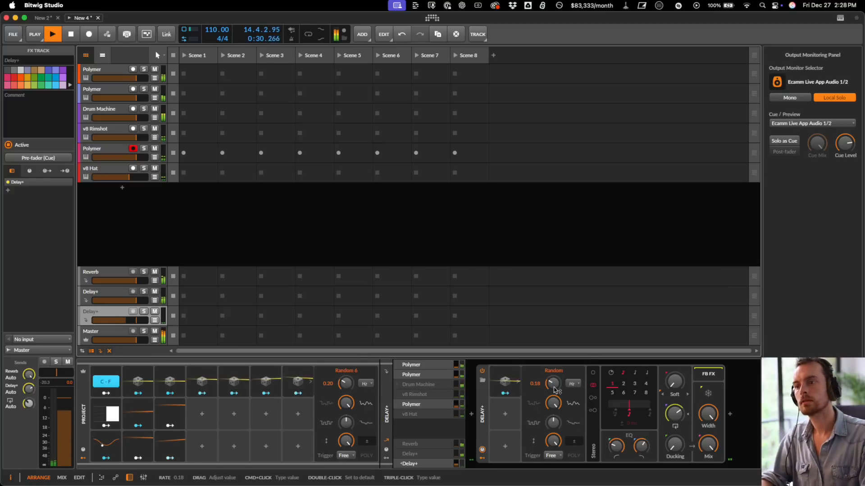
pyautogui.click(104, 134)
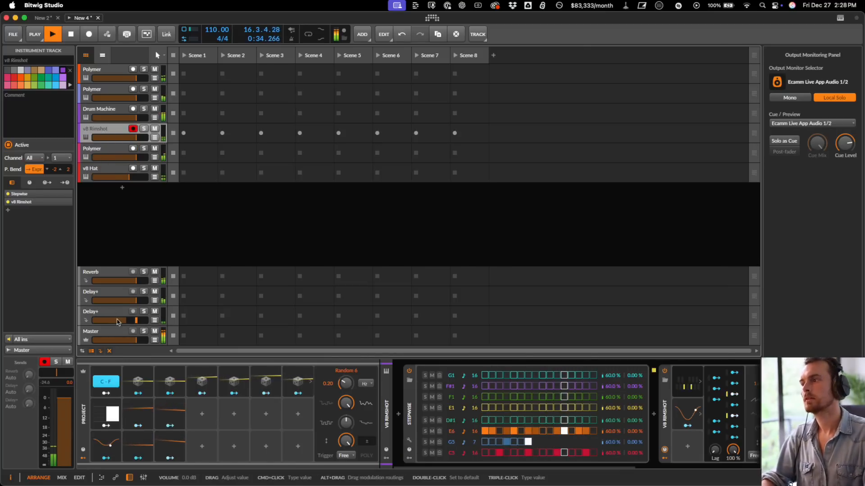
pyautogui.click(108, 150)
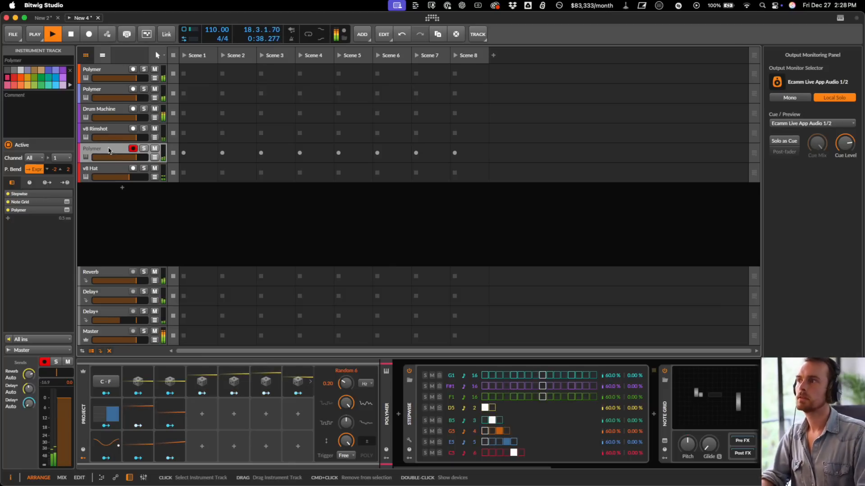
pyautogui.press('Up')
pyautogui.press('Up')
pyautogui.press('Up')
pyautogui.press('Up')
pyautogui.press('super+r')
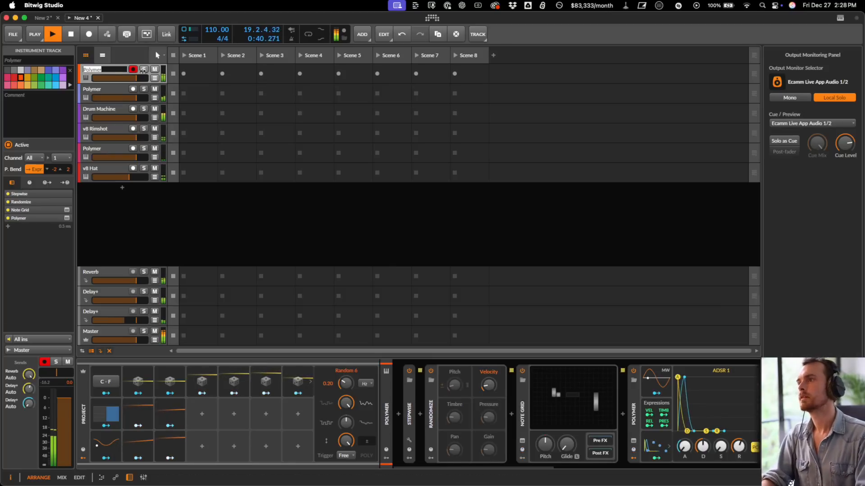
pyautogui.press('Escape')
pyautogui.press('Escape')
# - Set the first Polymer track's oscillator ratio to 1:2 and its output level to about -22.2 dB
pyautogui.click(113, 72)
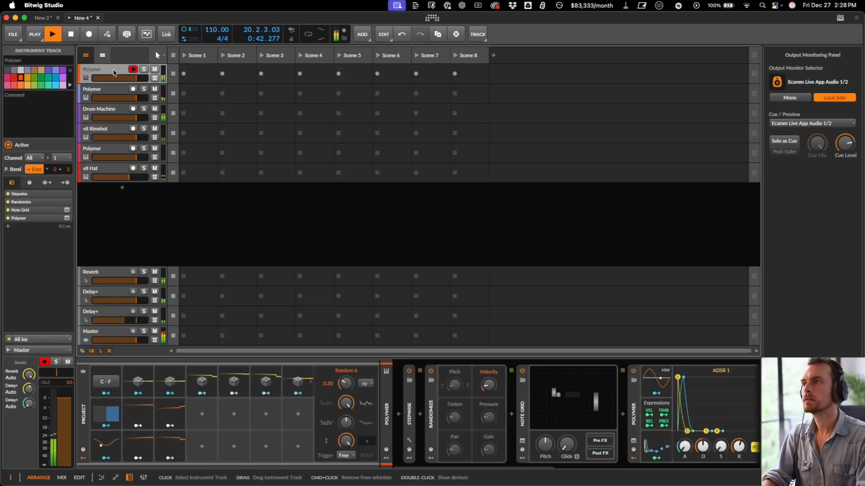
pyautogui.hscroll(10, 507, 409)
pyautogui.doubleClick(460, 426)
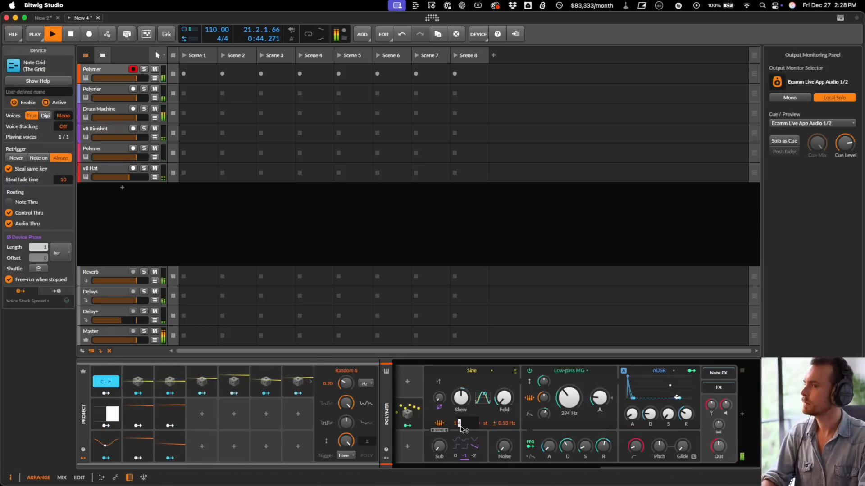
pyautogui.write('2')
pyautogui.press('Return')
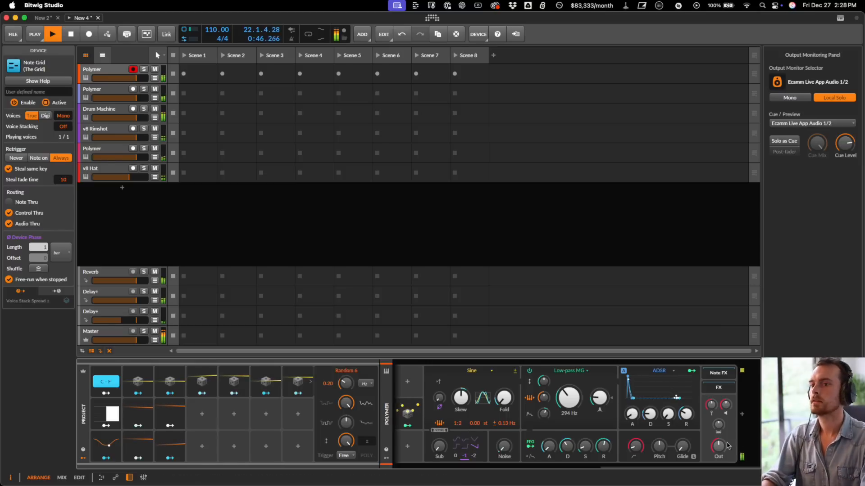
pyautogui.moveTo(726, 444); pyautogui.dragTo(727, 442)
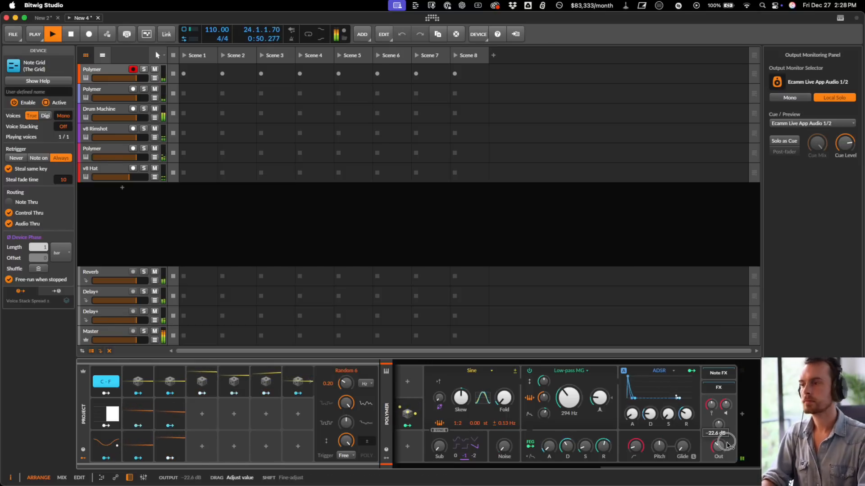
pyautogui.moveTo(726, 446); pyautogui.dragTo(730, 446)
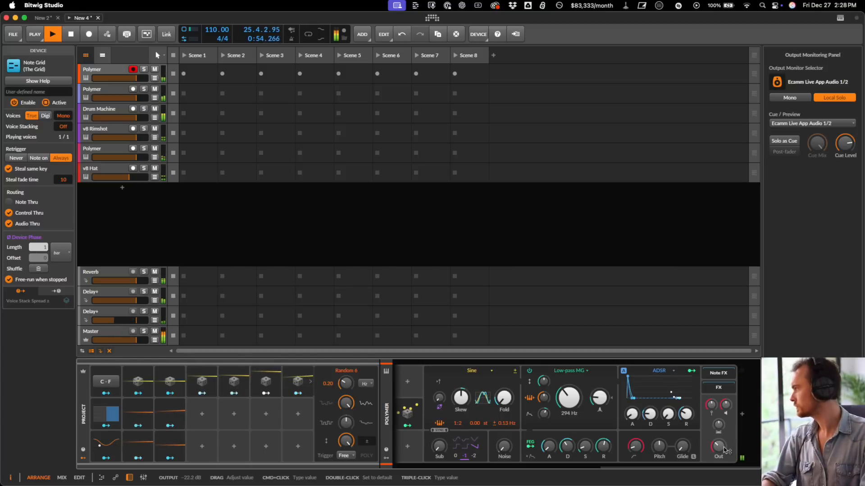
# - Rename the Drum Machine track to Low End and move it above all other tracks
pyautogui.click(108, 113)
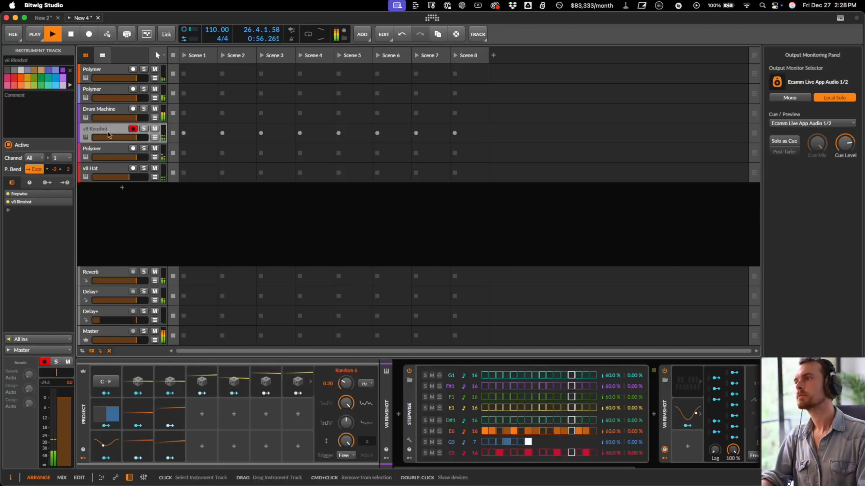
pyautogui.doubleClick(108, 111)
pyautogui.write('Dr')
pyautogui.press('BackSpace')
pyautogui.press('BackSpace')
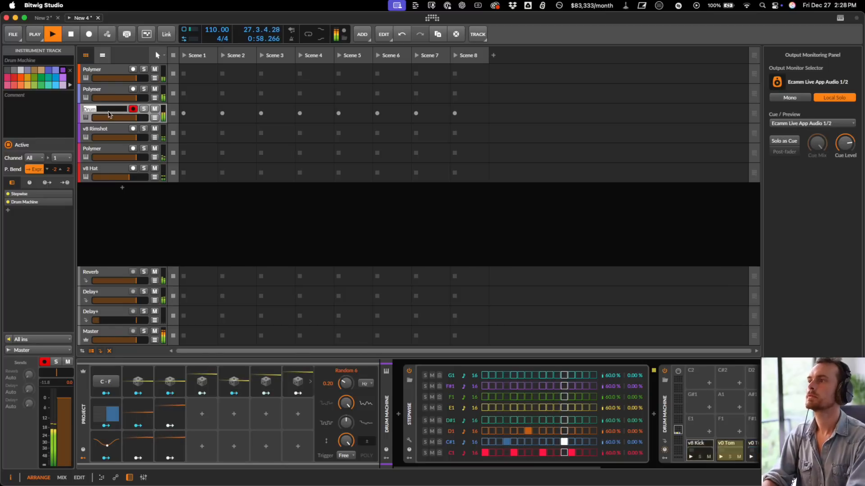
pyautogui.write('Low W')
pyautogui.press('BackSpace')
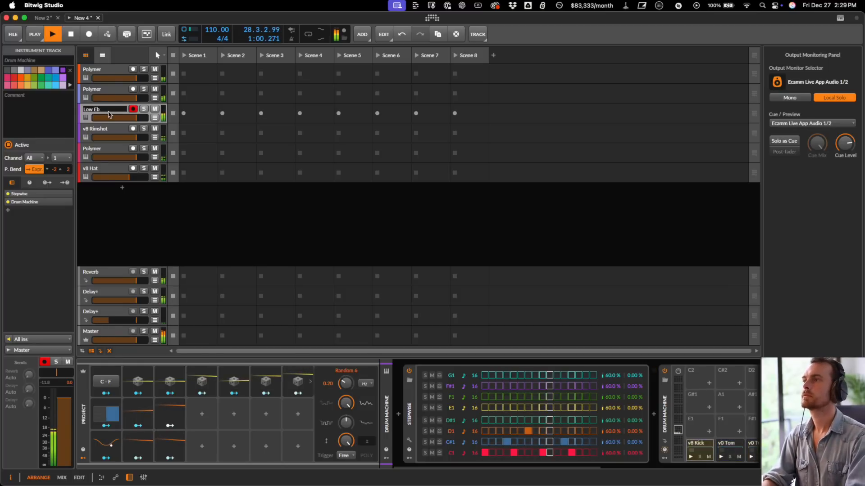
pyautogui.write('Endd')
pyautogui.press('Return')
pyautogui.moveTo(108, 114); pyautogui.dragTo(106, 64)
# - Rename the orange Polymer track below Low End to Mono Pluck
pyautogui.click(108, 89)
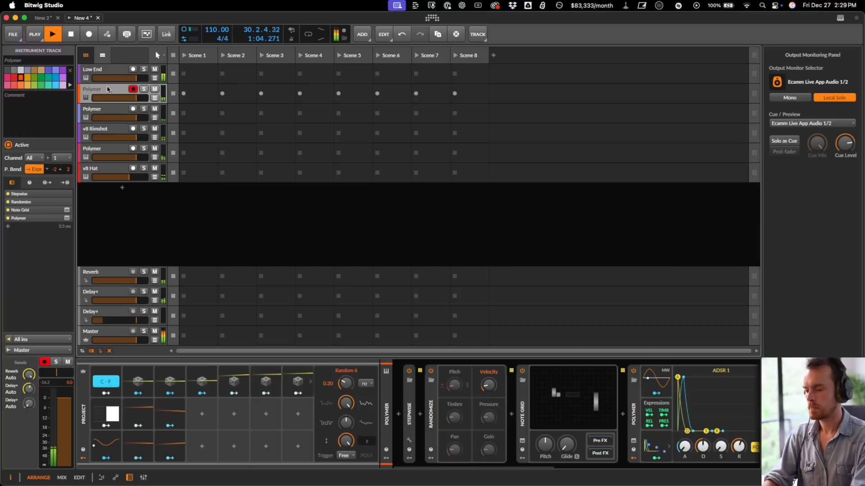
pyautogui.doubleClick(108, 89)
pyautogui.write('Pluck')
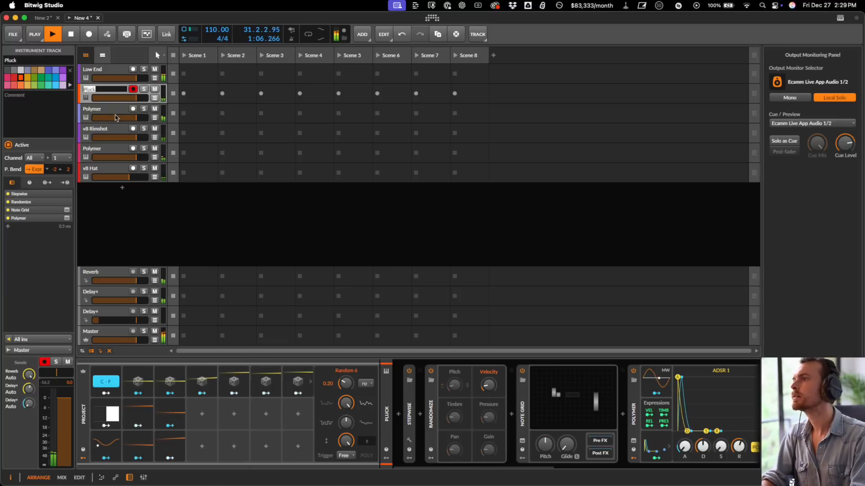
pyautogui.write('Mono')
pyautogui.press('Return')
# - Rename the Polymer track below Mono Pluck to Chord Pad and the v8 Rimshot track to Rimshots
pyautogui.doubleClick(105, 111)
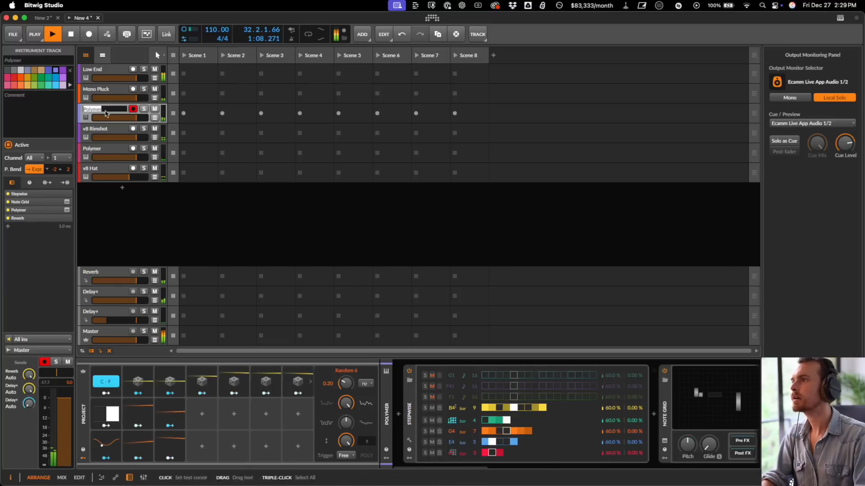
pyautogui.write('c')
pyautogui.write('hord Pad')
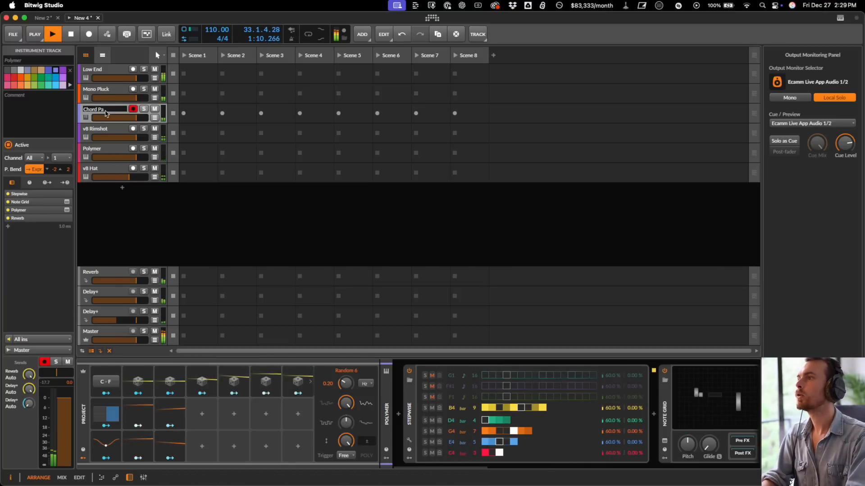
pyautogui.press('Return')
pyautogui.doubleClick(105, 130)
pyautogui.write('Rimshots')
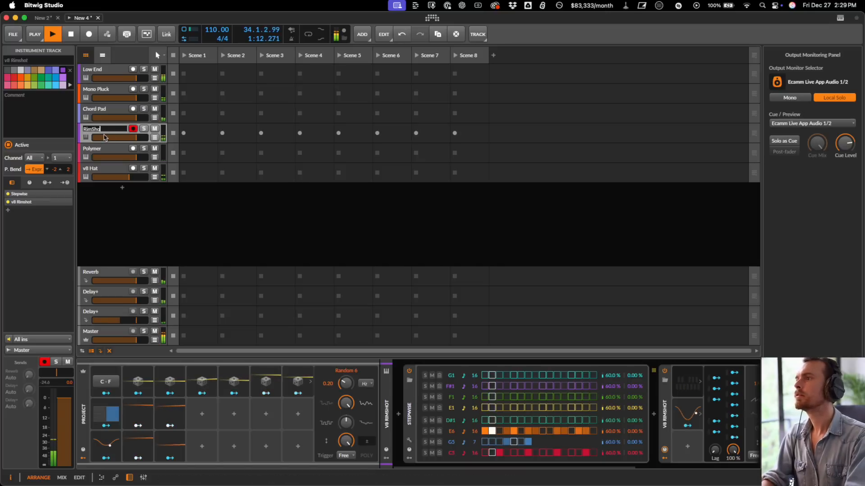
pyautogui.press('Return')
# - Rename the remaining Polymer track to Sequence and the v8 Hat track to Hats, stopping playback
pyautogui.doubleClick(103, 149)
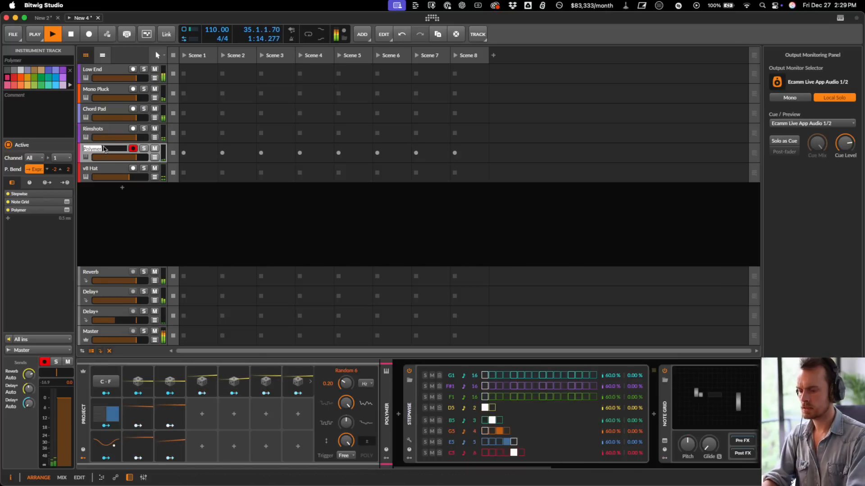
pyautogui.write('Sequence')
pyautogui.press('Return')
pyautogui.press('space')
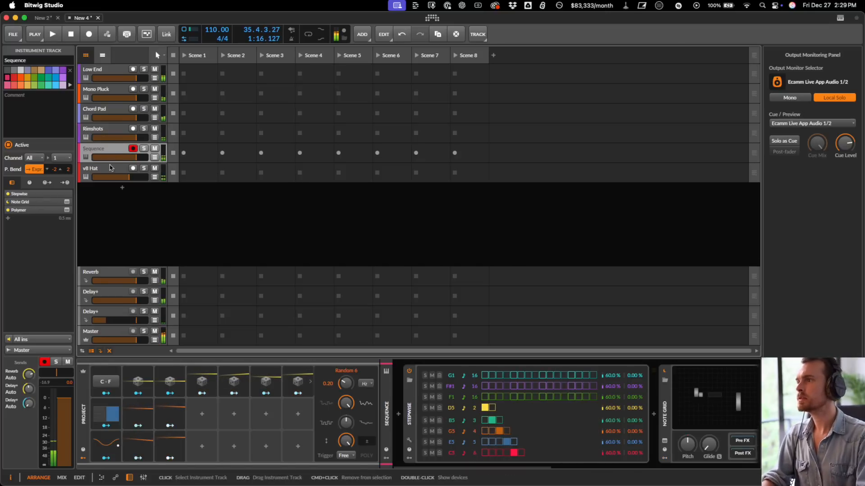
pyautogui.doubleClick(109, 167)
pyautogui.write('Hats')
pyautogui.press('Return')
# - Solo the Sequence track and play it back briefly
pyautogui.click(112, 153)
pyautogui.click(144, 148)
pyautogui.press('space')
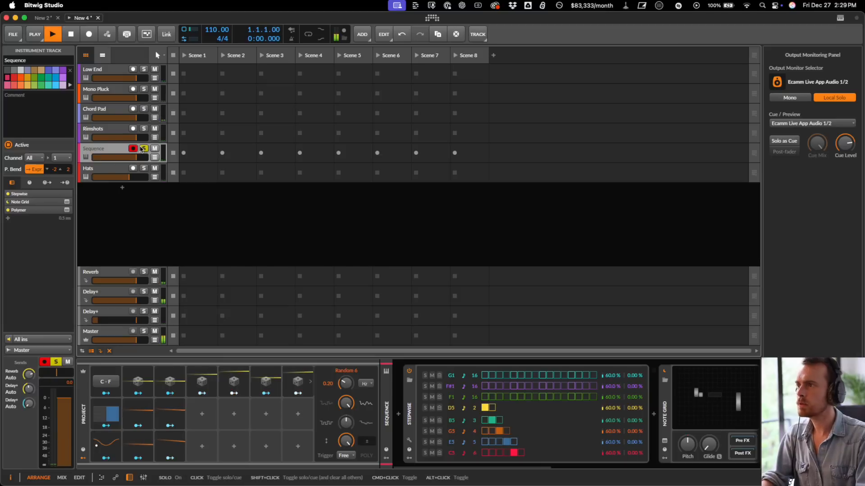
pyautogui.hscroll(7, 518, 403)
pyautogui.press('space')
# - Add a Wavetable LFO to the Sequence track's Polymer and map it to Skew by -0.66 and filter cutoff by -66.0
pyautogui.hscroll(3, 518, 403)
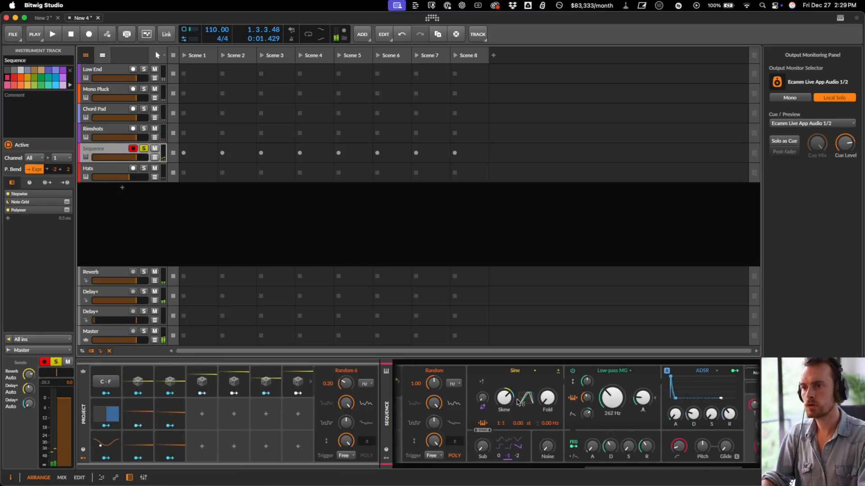
pyautogui.click(481, 414)
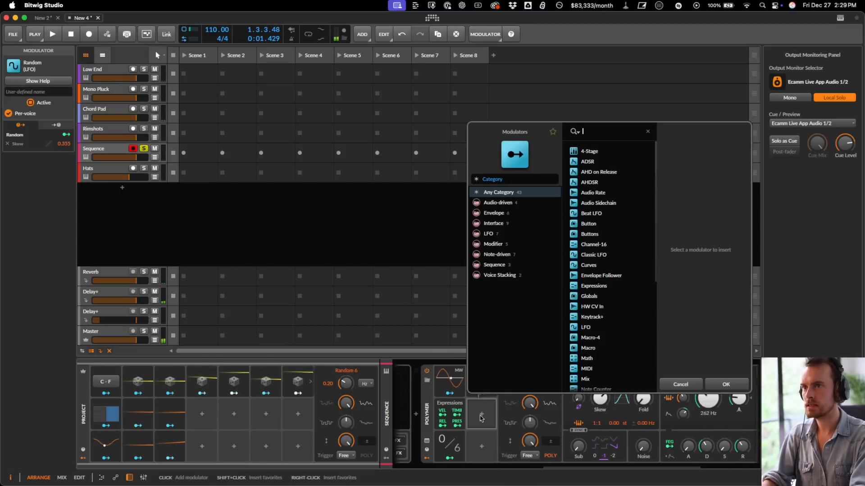
pyautogui.write('lf')
pyautogui.press('Down')
pyautogui.press('Down')
pyautogui.press('Down')
pyautogui.press('Down')
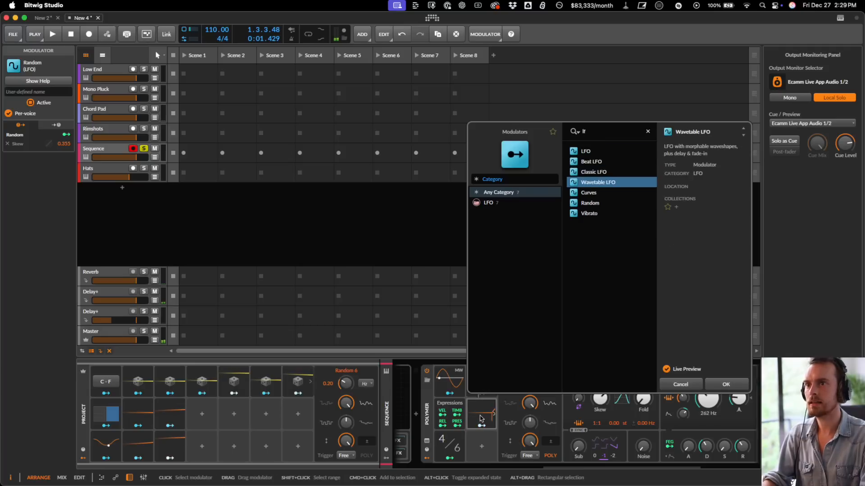
pyautogui.press('Return')
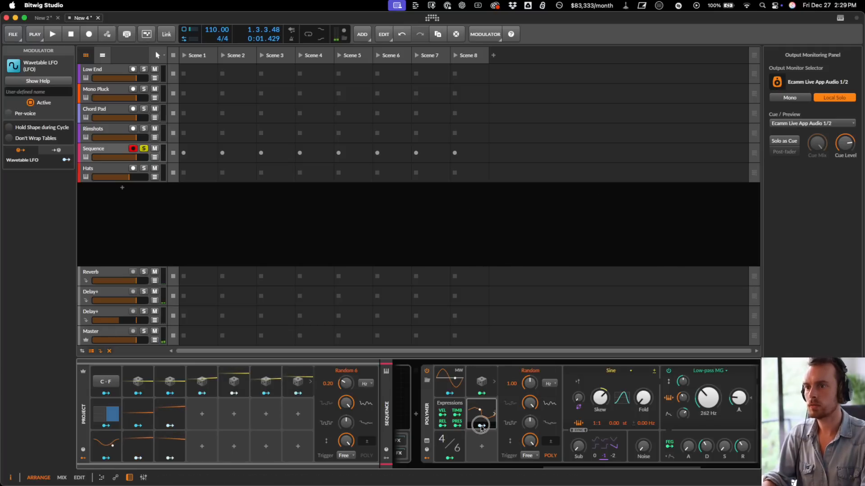
pyautogui.moveTo(603, 400); pyautogui.dragTo(603, 403)
pyautogui.moveTo(705, 396); pyautogui.dragTo(698, 406)
# - Start playback, set the Sequence Polymer's Random modulator rate to 3.02 Hz and lower its amount
pyautogui.press('space')
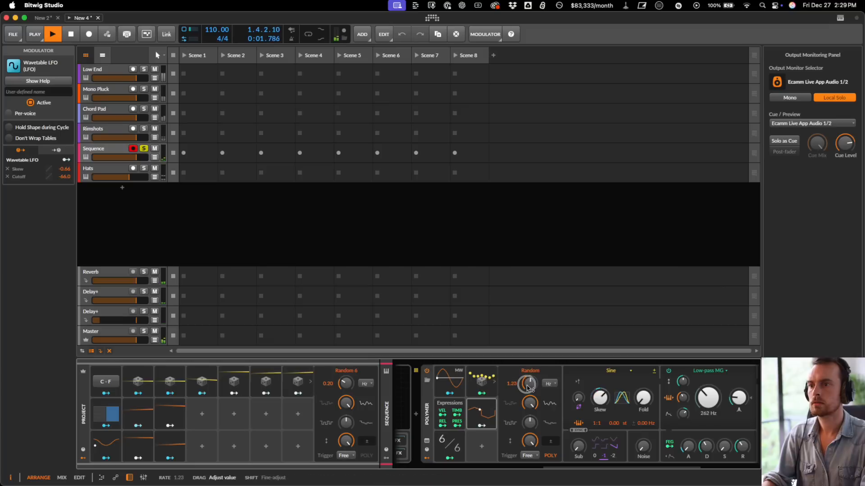
pyautogui.moveTo(528, 388); pyautogui.dragTo(536, 388)
pyautogui.moveTo(535, 448); pyautogui.dragTo(530, 445)
# - Set the Wavetable LFO's Index to 40 % and modulate it from Random by -0.36
pyautogui.click(484, 409)
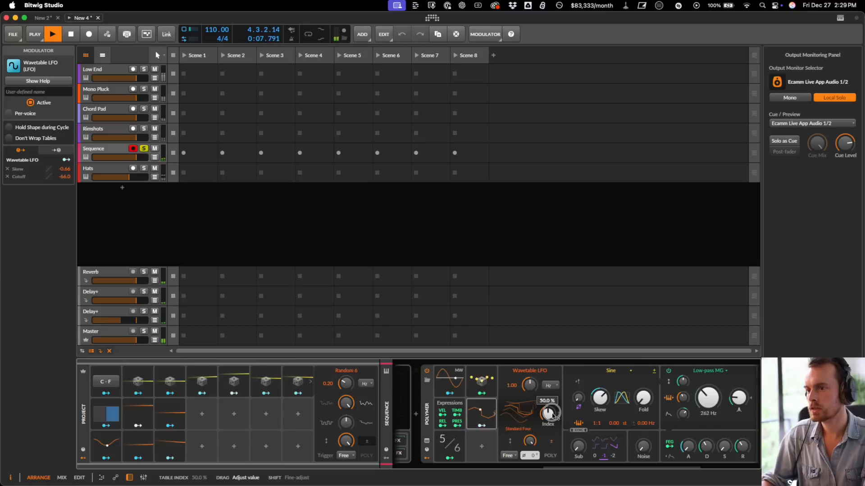
pyautogui.moveTo(552, 415); pyautogui.dragTo(552, 415)
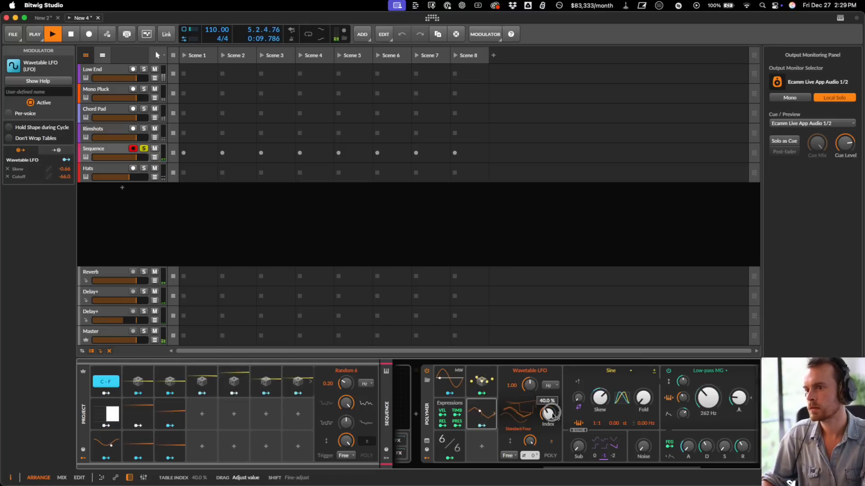
pyautogui.click(482, 394)
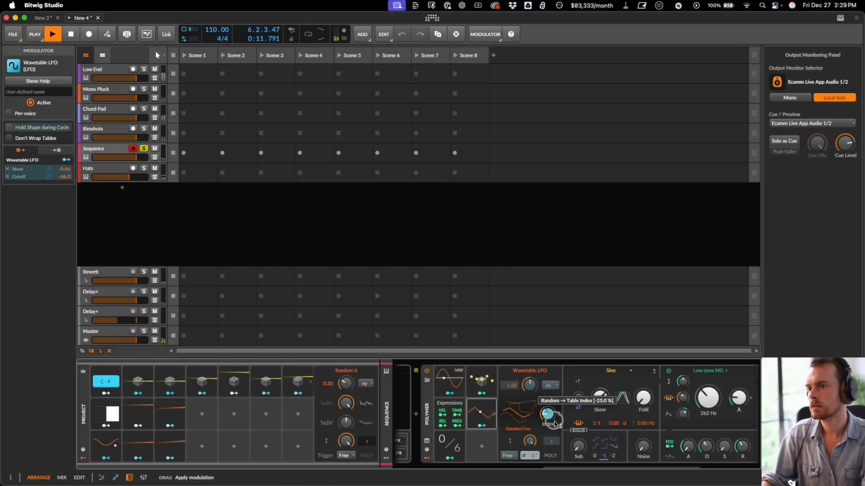
pyautogui.moveTo(555, 423); pyautogui.dragTo(555, 427)
# - Duplicate the Sequence Polymer's Random modulator and show the Wavetable LFO's settings
pyautogui.click(488, 393)
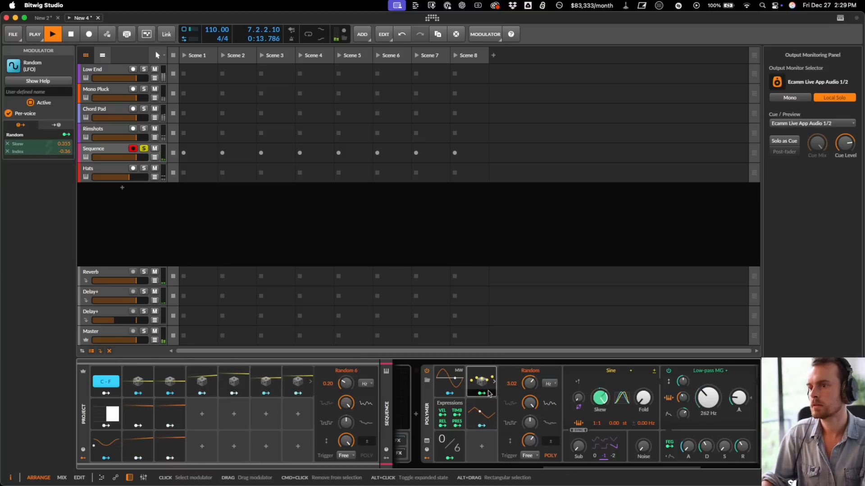
pyautogui.press('super+d')
pyautogui.click(489, 408)
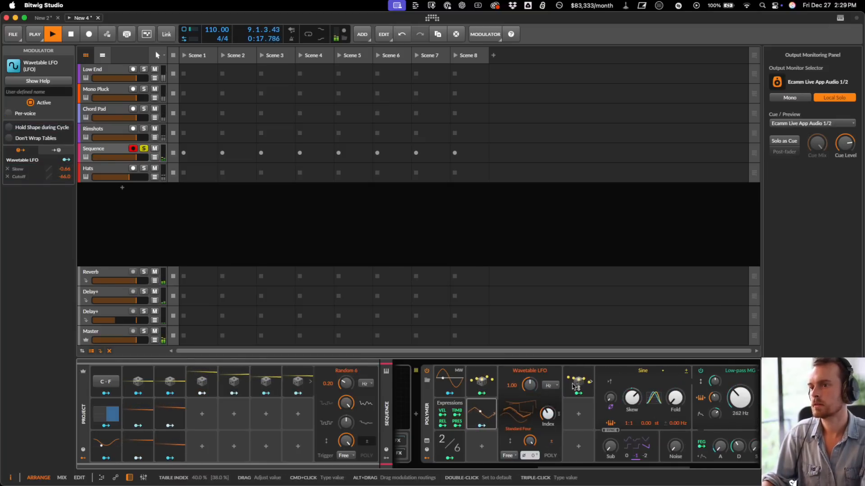
# - Add a Curves modulator to the Sequence track's Polymer
pyautogui.click(575, 384)
pyautogui.click(493, 408)
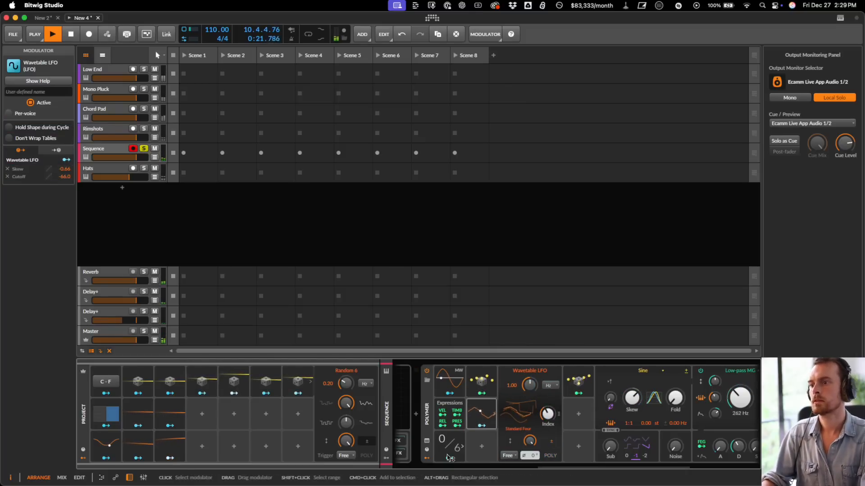
pyautogui.click(481, 446)
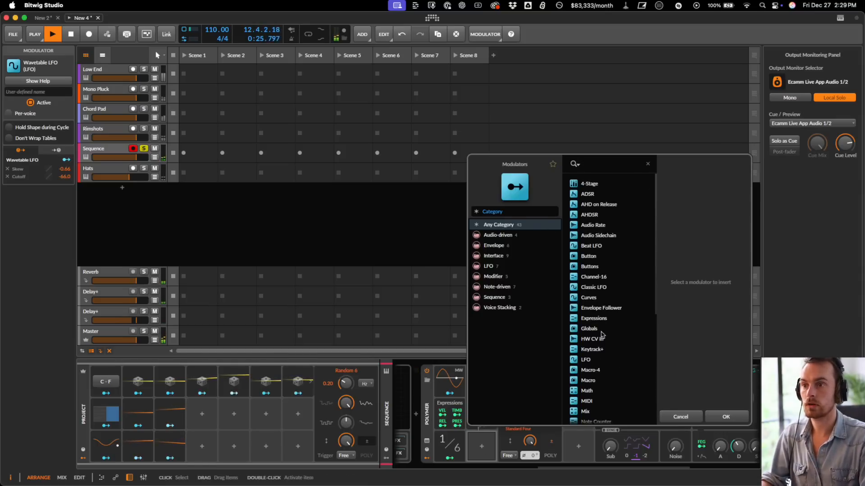
pyautogui.scroll(-1, 602, 318)
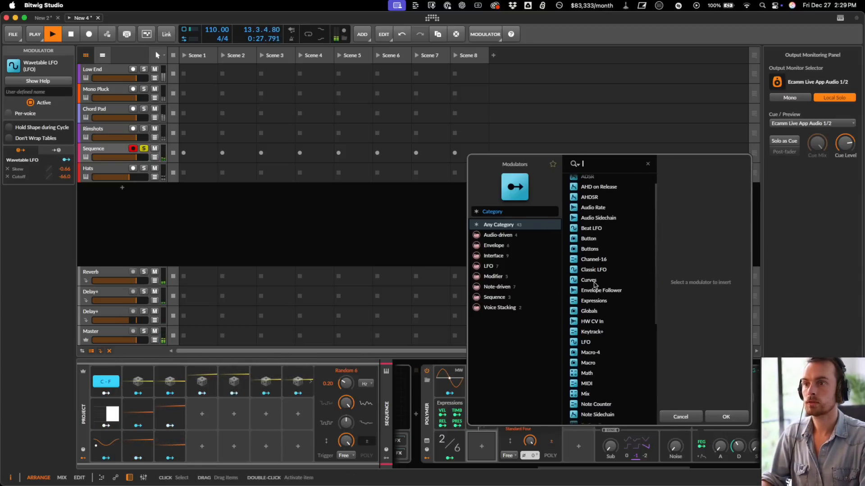
pyautogui.doubleClick(596, 288)
# - Map the Curves modulator to the Polymer's filter cutoff by -47.5
pyautogui.click(480, 459)
pyautogui.hscroll(5, 531, 435)
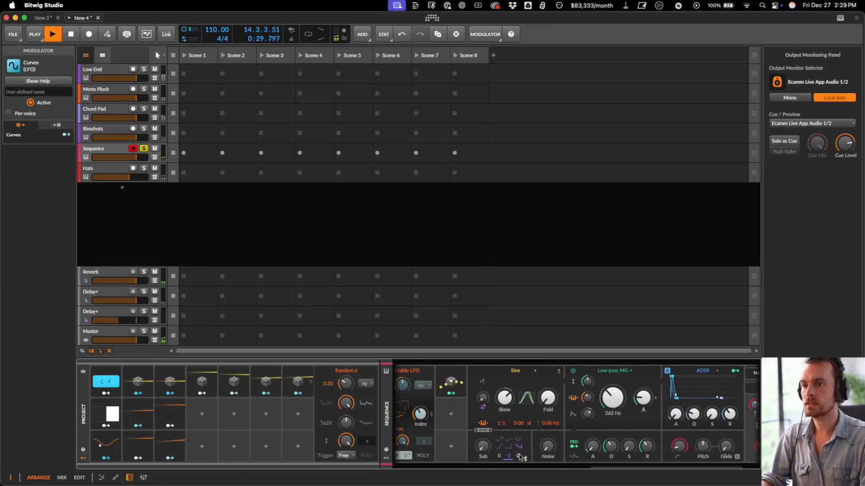
pyautogui.moveTo(608, 397); pyautogui.dragTo(609, 398)
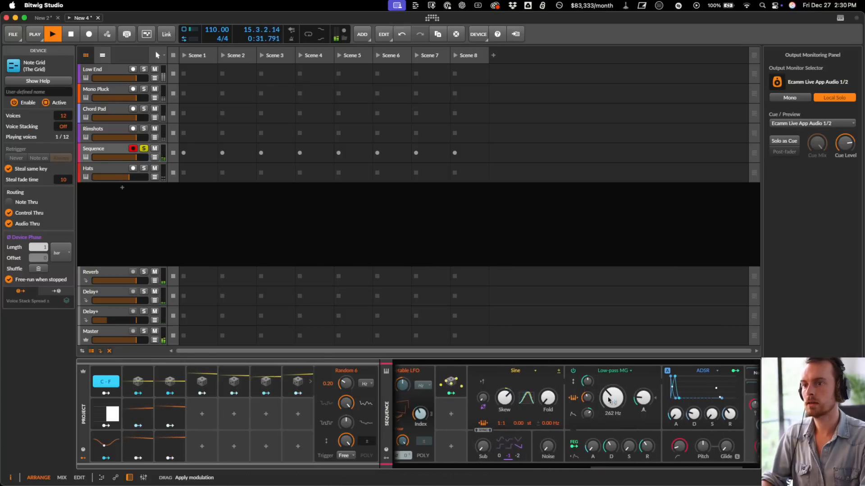
pyautogui.hscroll(-2, 504, 430)
pyautogui.hscroll(-4, 452, 442)
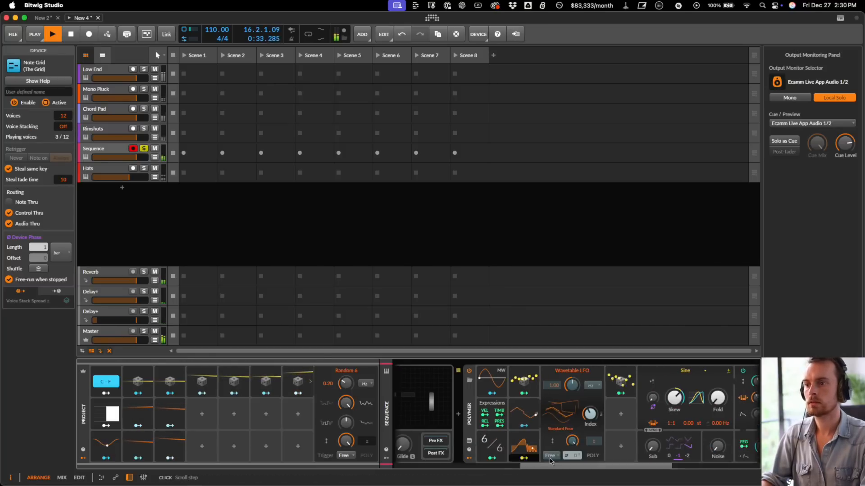
pyautogui.click(520, 460)
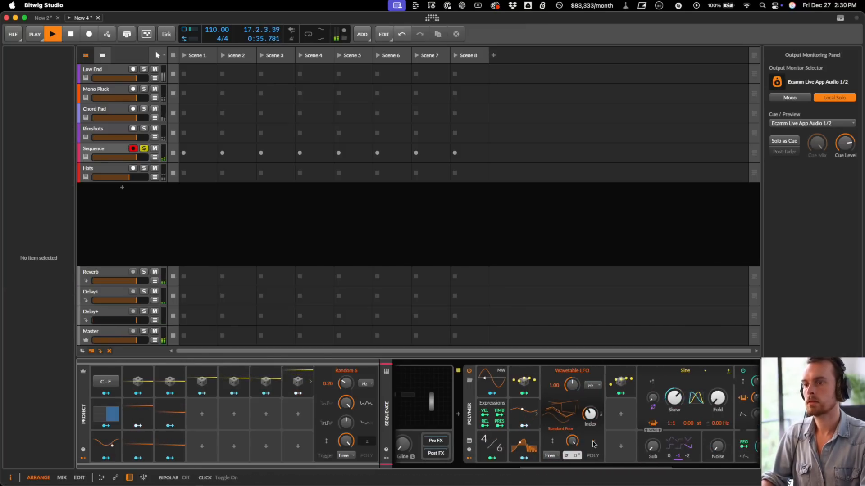
pyautogui.click(595, 446)
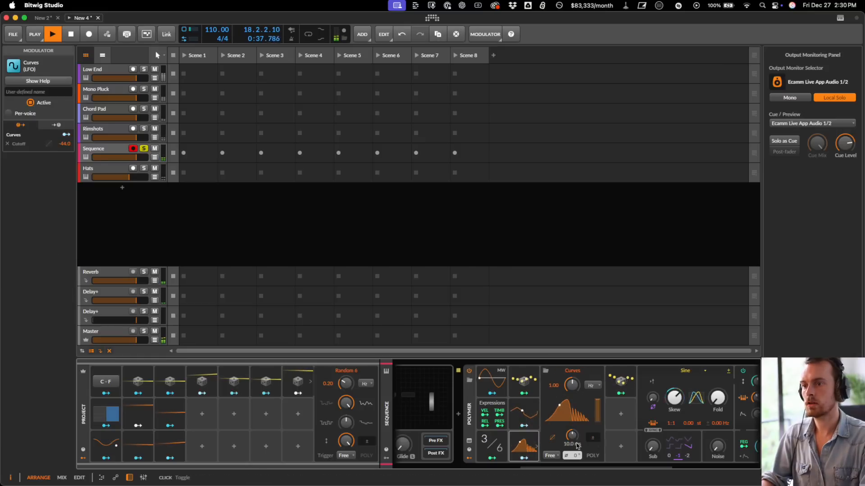
pyautogui.hscroll(5, 572, 405)
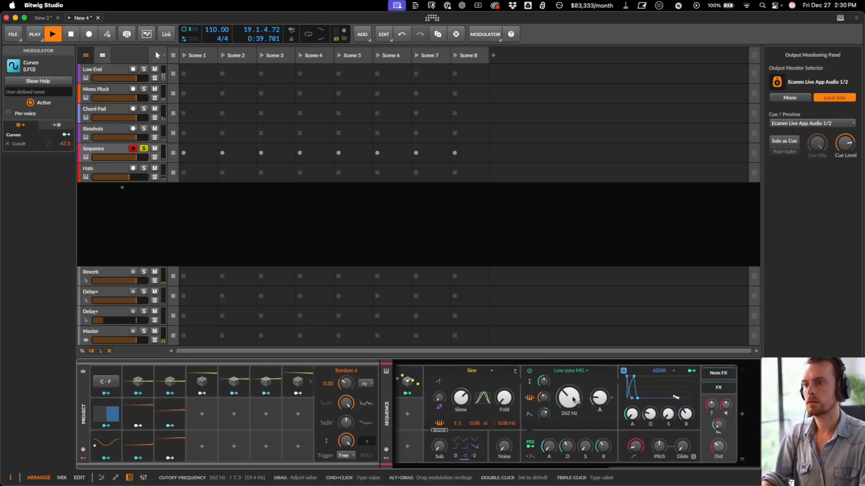
# - Set the Sequence Polymer's oscillator ratio to 1:2 and adjust its output level
pyautogui.moveTo(461, 424); pyautogui.dragTo(460, 422)
pyautogui.moveTo(717, 448); pyautogui.dragTo(717, 449)
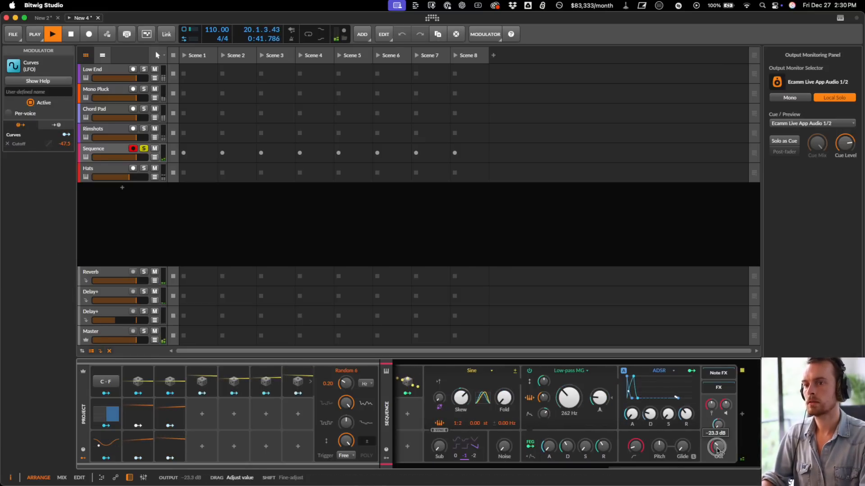
# - Reduce the Curves modulator's amount to 44.2 %
pyautogui.hscroll(-5, 586, 434)
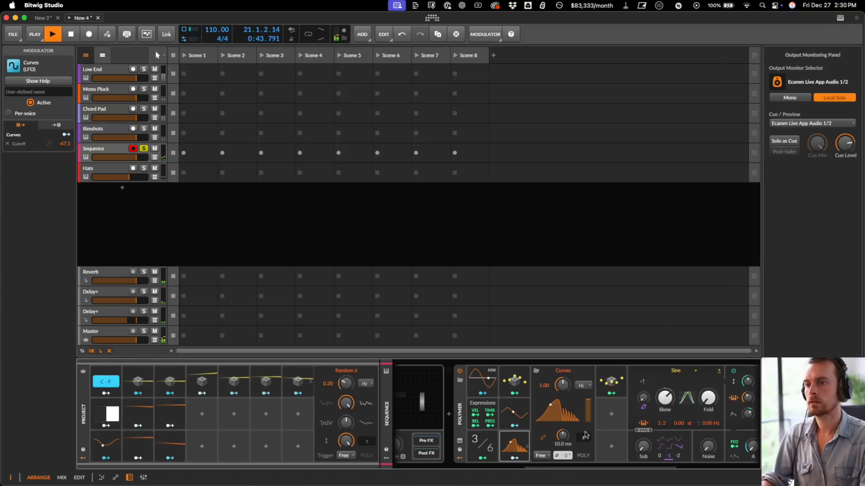
pyautogui.moveTo(588, 414); pyautogui.dragTo(590, 416)
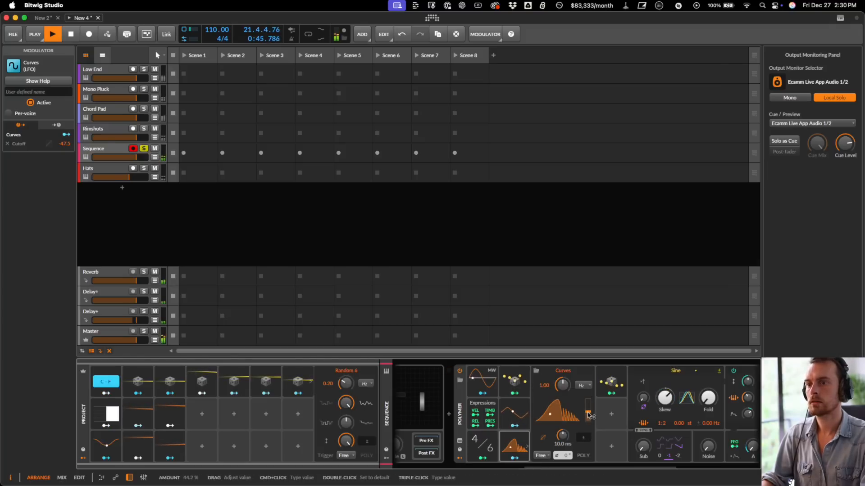
pyautogui.rightClick(666, 397)
pyautogui.click(699, 459)
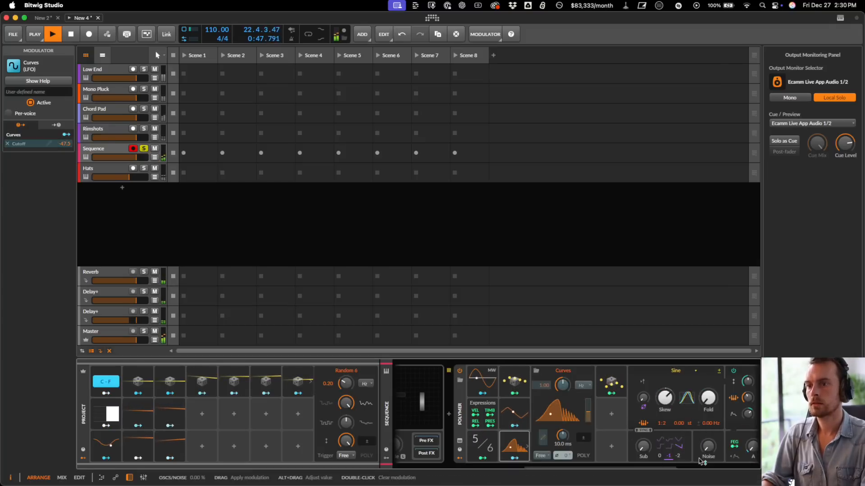
pyautogui.rightClick(661, 395)
pyautogui.press('Escape')
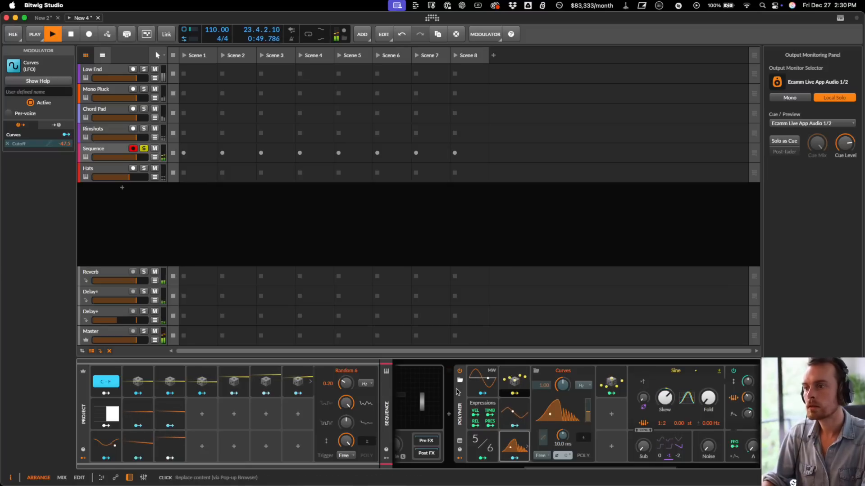
pyautogui.click(462, 411)
pyautogui.press('Delete')
pyautogui.press('super+z')
# - Stop playback and set the Random 1 modulation of the Polymer's Skew to 12 %
pyautogui.press('space')
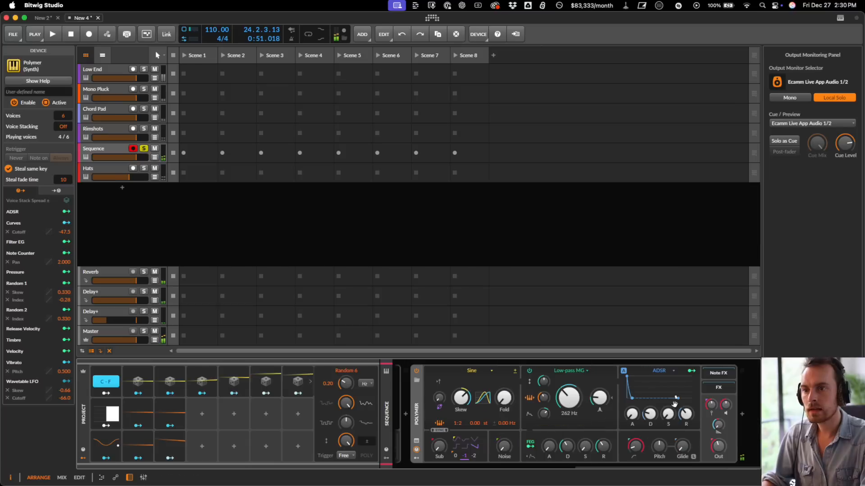
pyautogui.rightClick(570, 405)
pyautogui.press('Escape')
pyautogui.rightClick(458, 398)
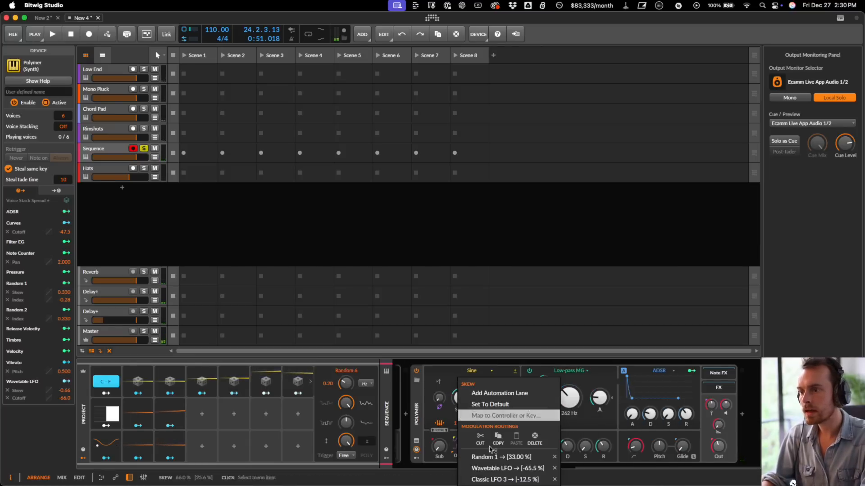
pyautogui.click(492, 457)
pyautogui.moveTo(466, 400)
pyautogui.mouseDown()
pyautogui.moveTo(466, 413)
pyautogui.moveTo(454, 396)
pyautogui.moveTo(456, 403)
pyautogui.mouseUp()
# - Set Skew's Classic LFO 3 modulation to -14.0 % and its Wavetable LFO modulation to -10.0 %, and restart playback
pyautogui.rightClick(466, 402)
pyautogui.click(487, 479)
pyautogui.rightClick(454, 395)
pyautogui.click(503, 469)
pyautogui.press('space')
pyautogui.press('Escape')
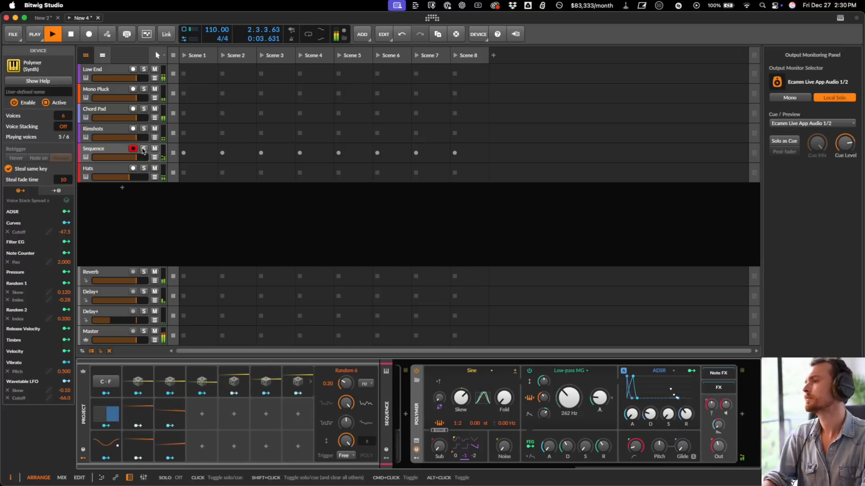
# - Lower the Hats volume to -4.5 dB and set the Wavetable LFO modulation of the Polymer's Skew to -0.20
pyautogui.click(131, 178)
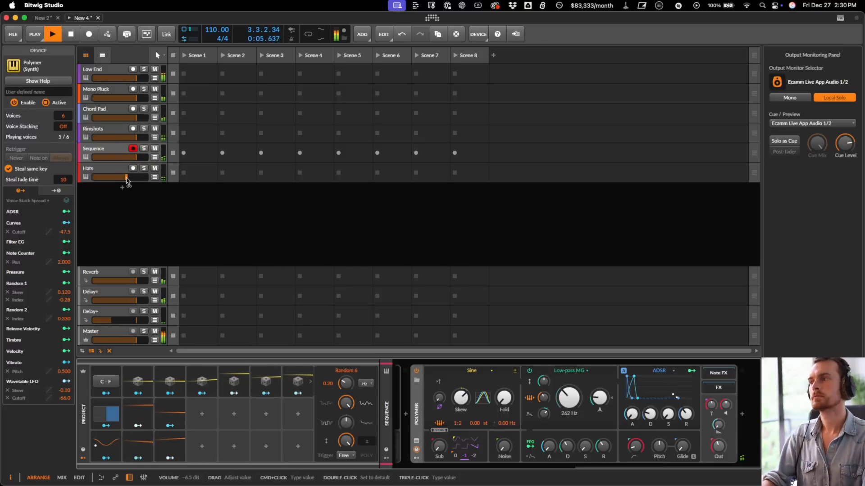
pyautogui.rightClick(461, 398)
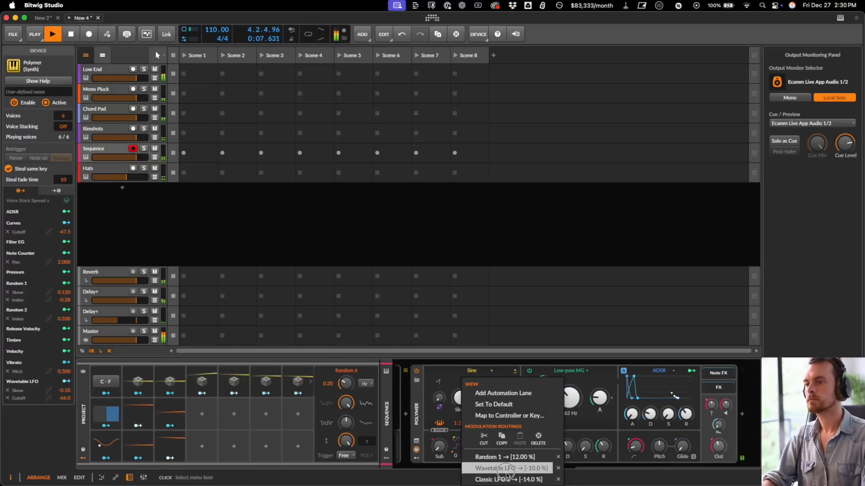
pyautogui.click(477, 467)
pyautogui.moveTo(465, 402); pyautogui.dragTo(465, 408)
pyautogui.press('Escape')
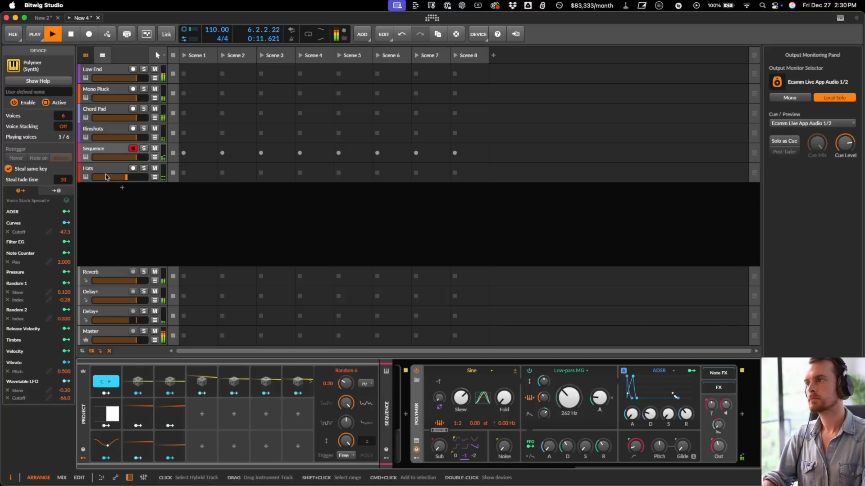
# - Show the Loops collection in the browser and add a new instrument track with the Skaka instrument
pyautogui.press('b')
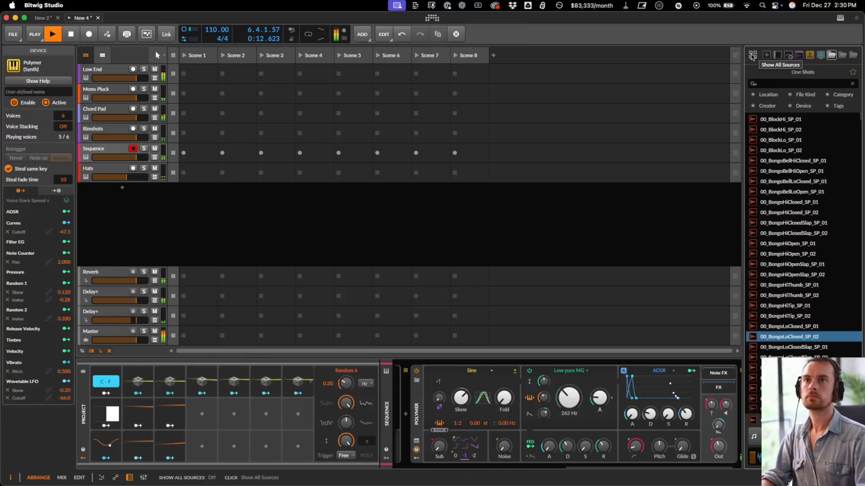
pyautogui.click(843, 55)
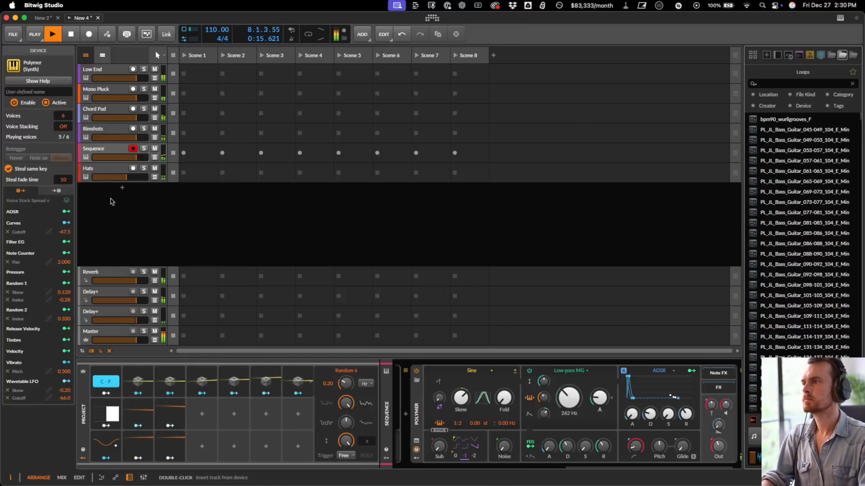
pyautogui.click(119, 188)
pyautogui.press('a')
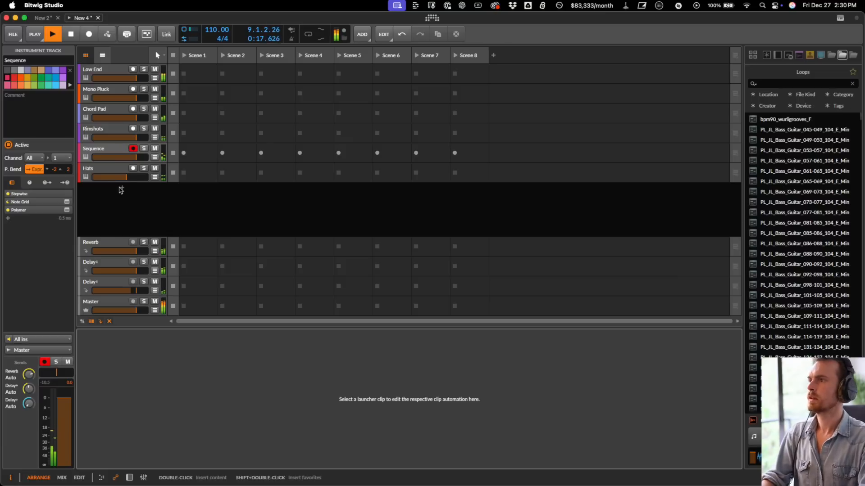
pyautogui.click(121, 190)
pyautogui.click(123, 188)
pyautogui.write('ska')
pyautogui.press('Down')
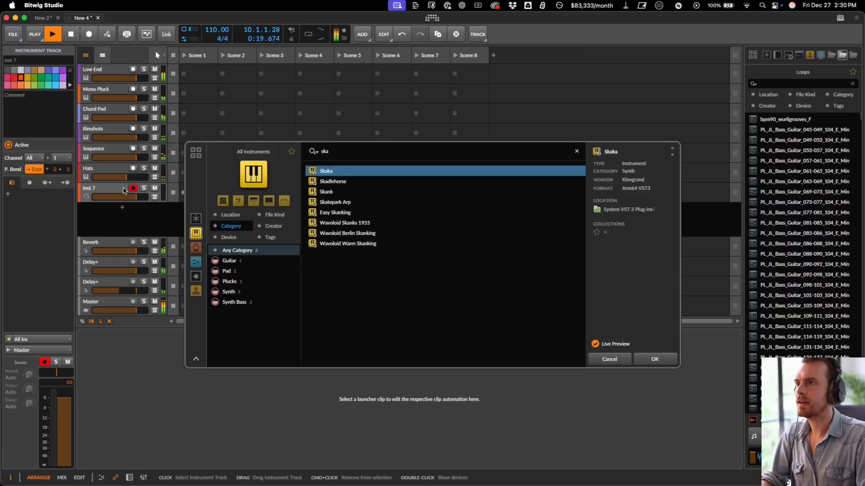
pyautogui.press('Return')
# - Stop playback and create a Scene 1 clip on the Skaka track with one-bar notes on C1 and D1
pyautogui.press('space')
pyautogui.doubleClick(189, 192)
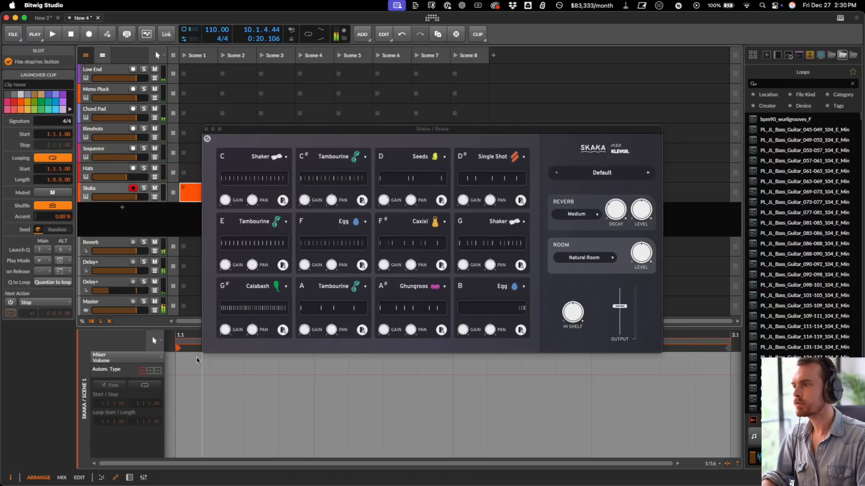
pyautogui.click(176, 392)
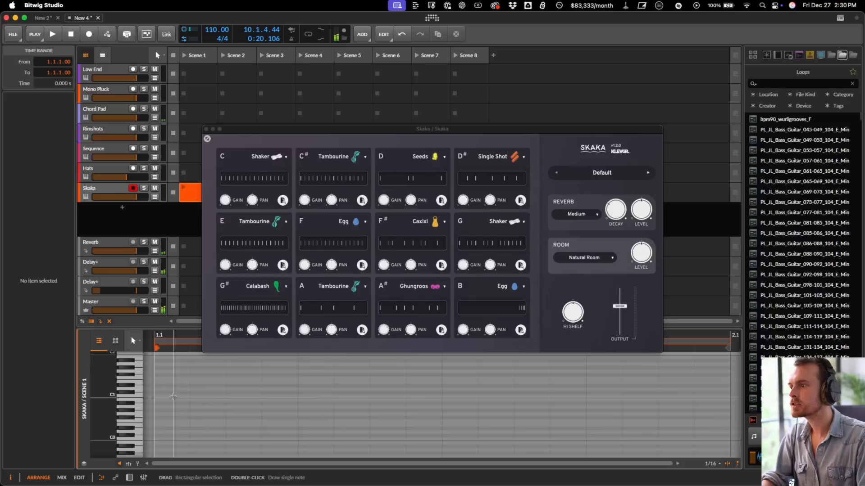
pyautogui.doubleClick(173, 394)
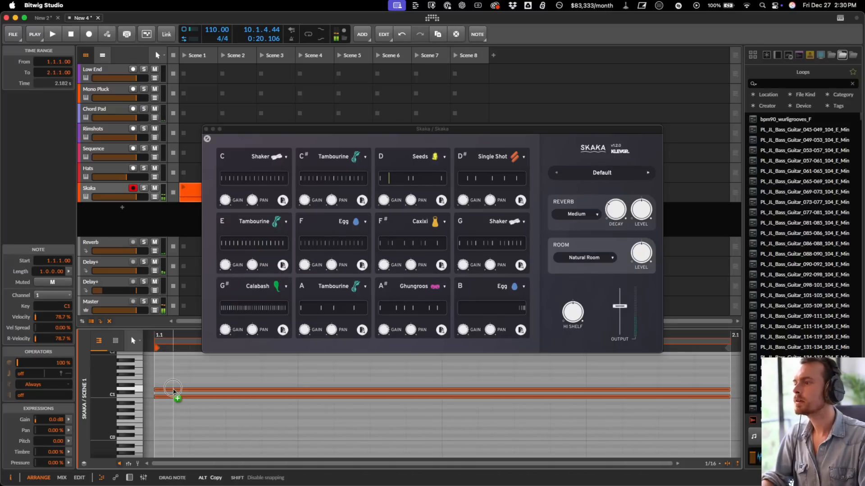
# - Try bouncing the two-note Skaka clip in place and launching it, and undo the bounce
pyautogui.click(191, 198)
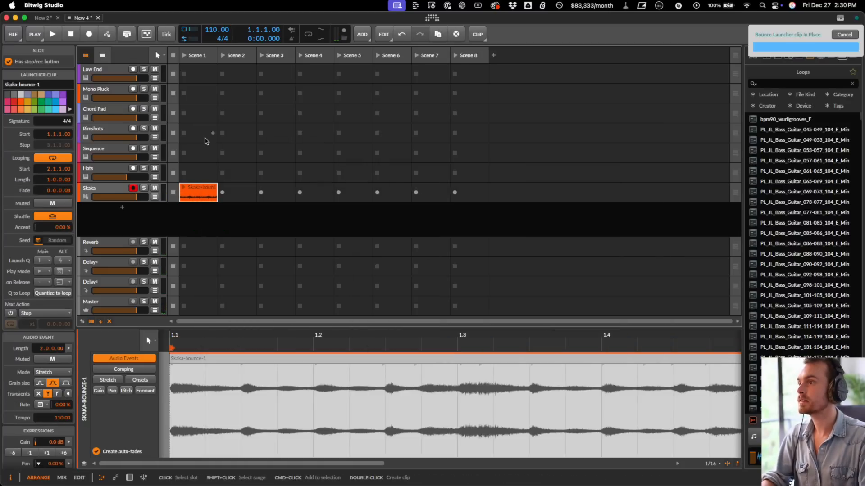
pyautogui.click(185, 188)
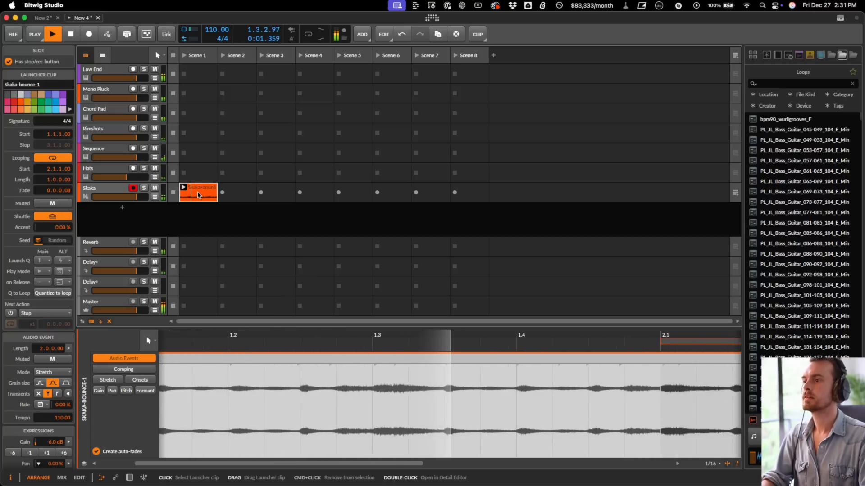
pyautogui.press('super+z')
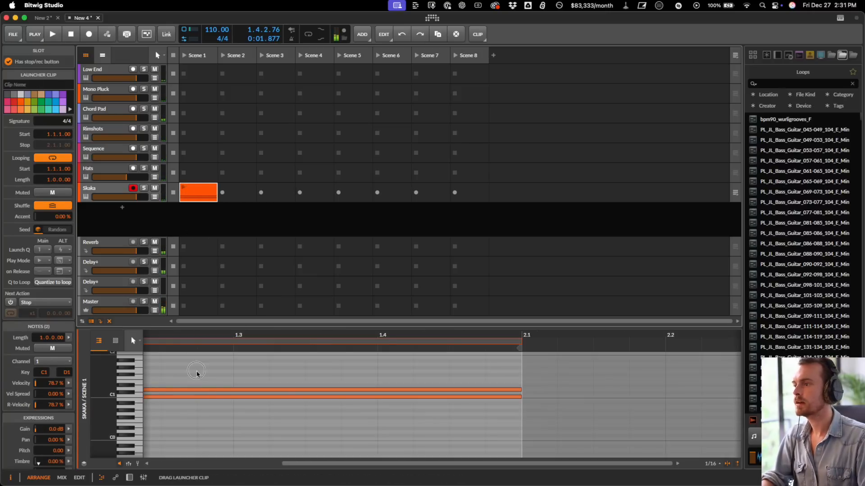
# - Delete the D1 note from the Skaka clip, bounce the clip in place and launch it
pyautogui.click(202, 393)
pyautogui.click(198, 197)
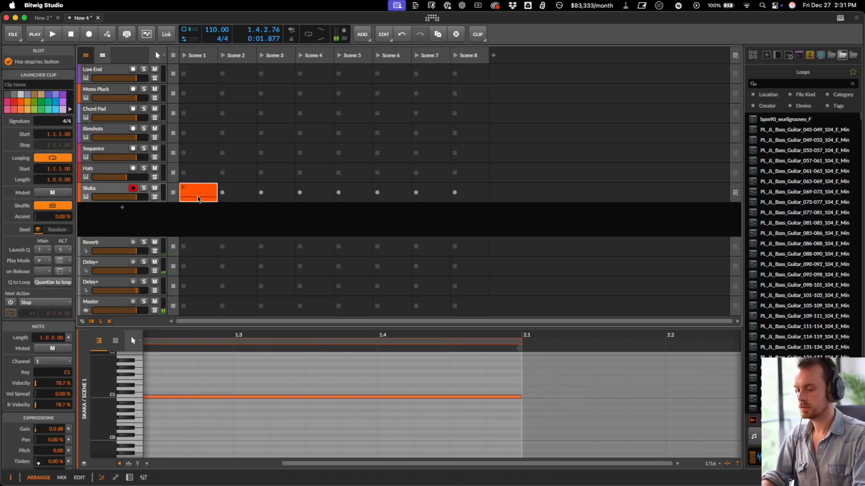
pyautogui.press('super+b')
pyautogui.click(183, 187)
# - Delete the Skaka device from its track and rename the bounced clip as Shaker
pyautogui.doubleClick(106, 190)
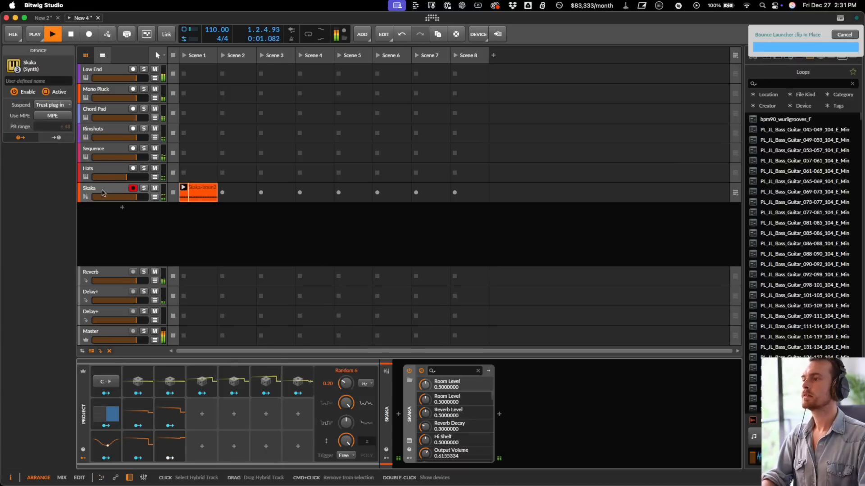
pyautogui.press('Delete')
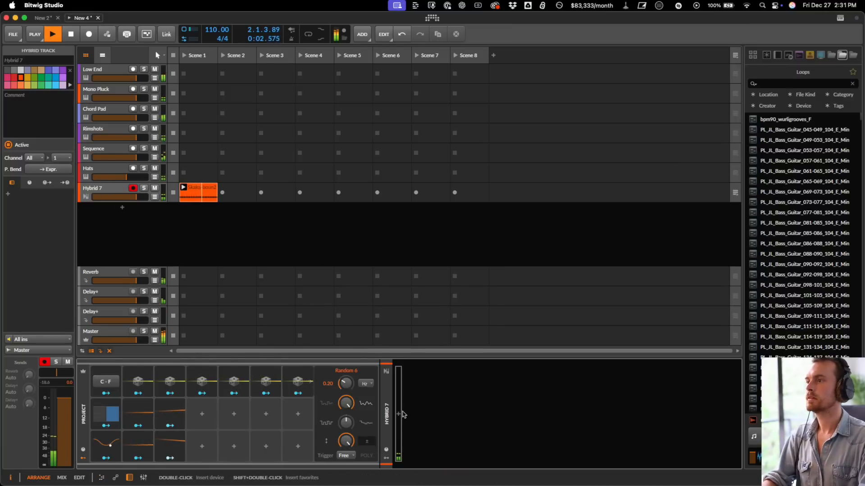
pyautogui.click(209, 200)
pyautogui.write('Shaker')
pyautogui.press('Return')
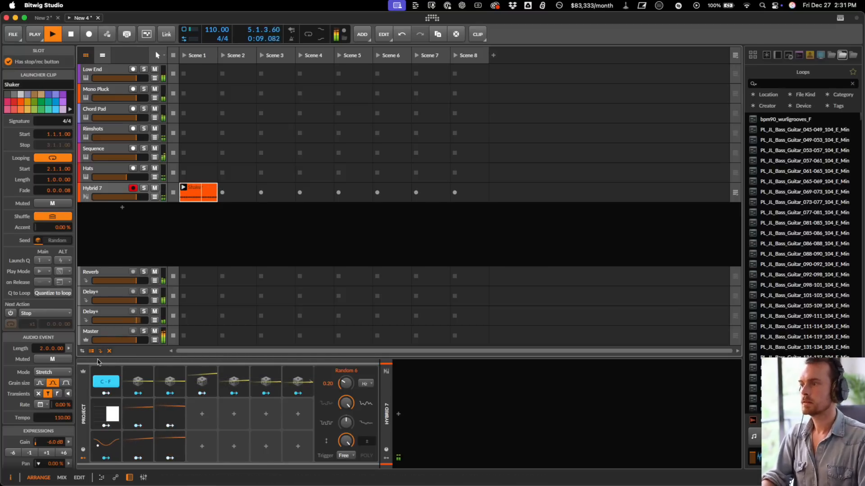
# - Select the Master track and add a Macro modulator to an empty slot in the project modulators
pyautogui.click(93, 339)
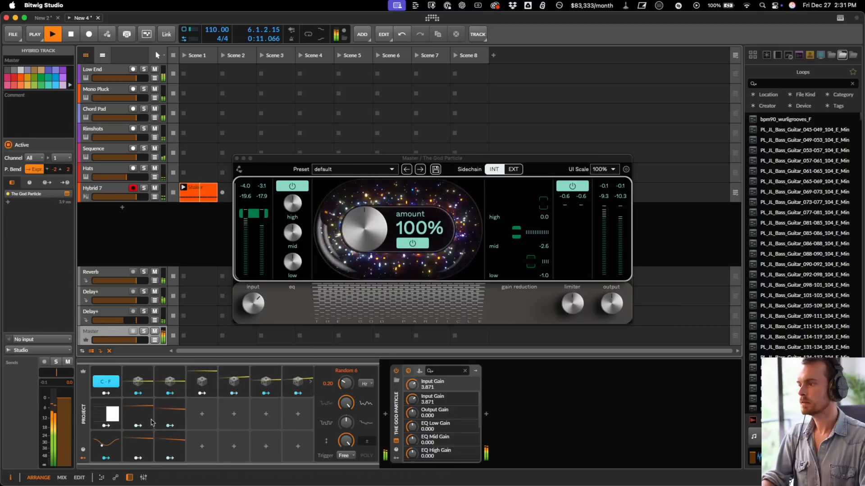
pyautogui.click(201, 415)
pyautogui.write('mad')
pyautogui.press('Down')
pyautogui.press('Down')
pyautogui.press('Return')
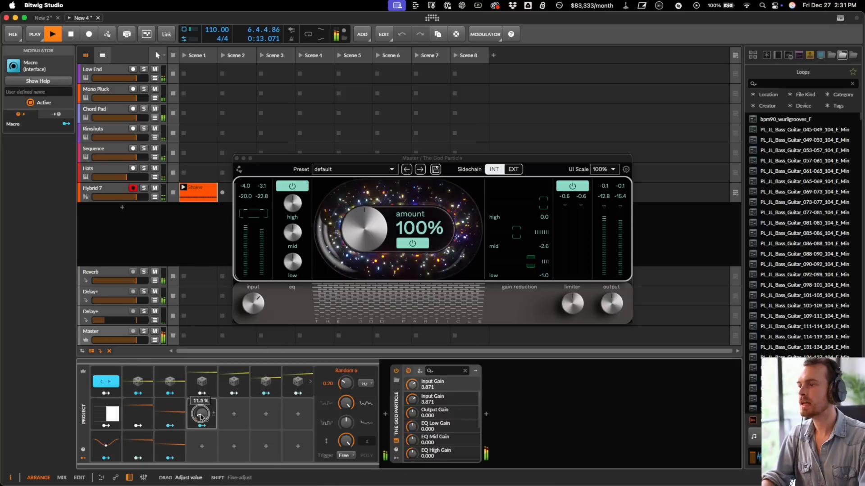
# - Map the new macro to the Reverb track's reverb time and to its EQ+ low-shelf gain at +2.8
pyautogui.click(202, 425)
pyautogui.click(100, 71)
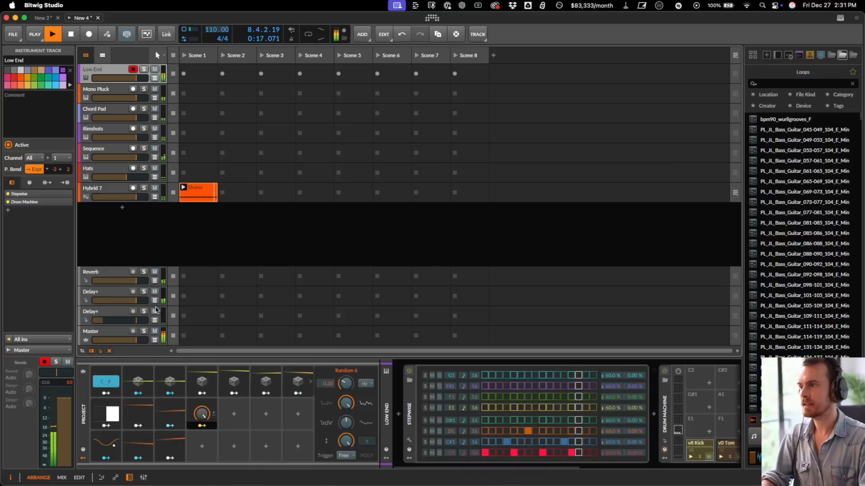
pyautogui.click(203, 427)
pyautogui.click(105, 276)
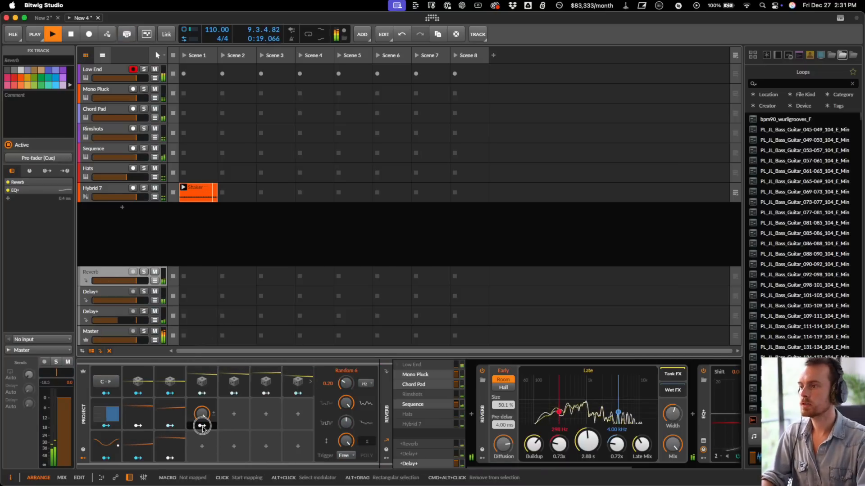
pyautogui.moveTo(588, 453); pyautogui.dragTo(591, 448)
pyautogui.hscroll(5, 590, 448)
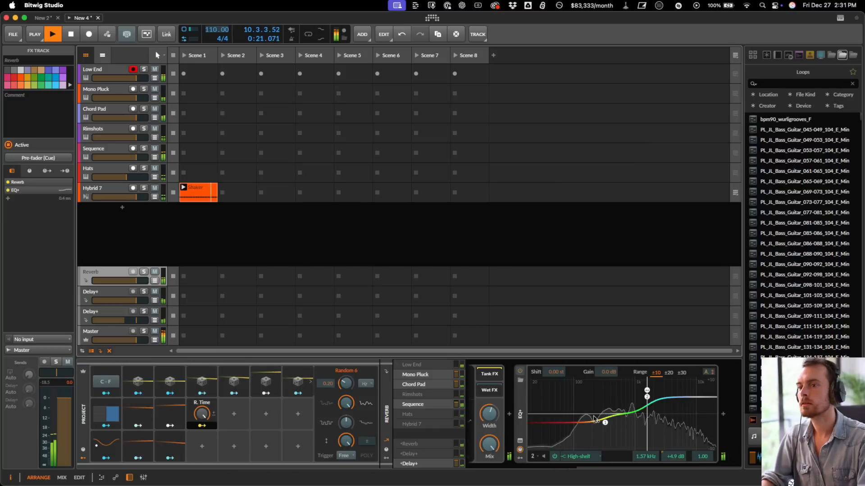
pyautogui.click(605, 422)
pyautogui.click(675, 456)
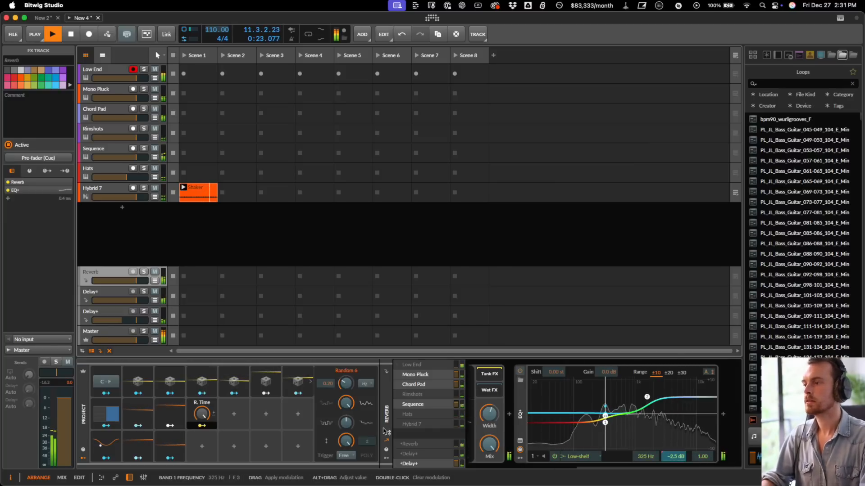
# - Map the macro to the first Delay+ track's feedback, detune and blur amount, with blur modulated by about 47%
pyautogui.click(103, 298)
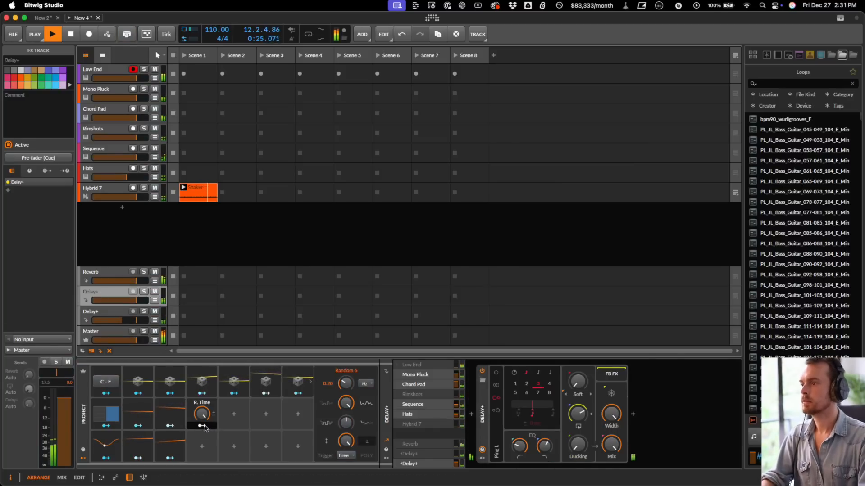
pyautogui.click(203, 426)
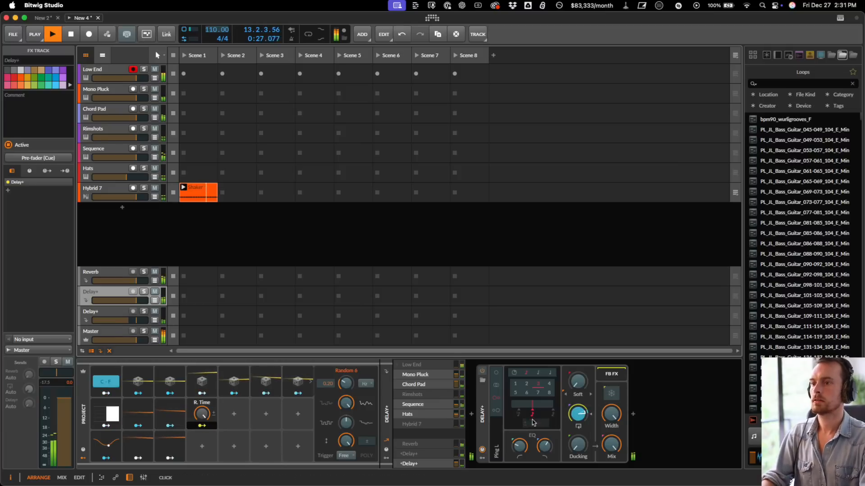
pyautogui.moveTo(530, 429); pyautogui.dragTo(535, 427)
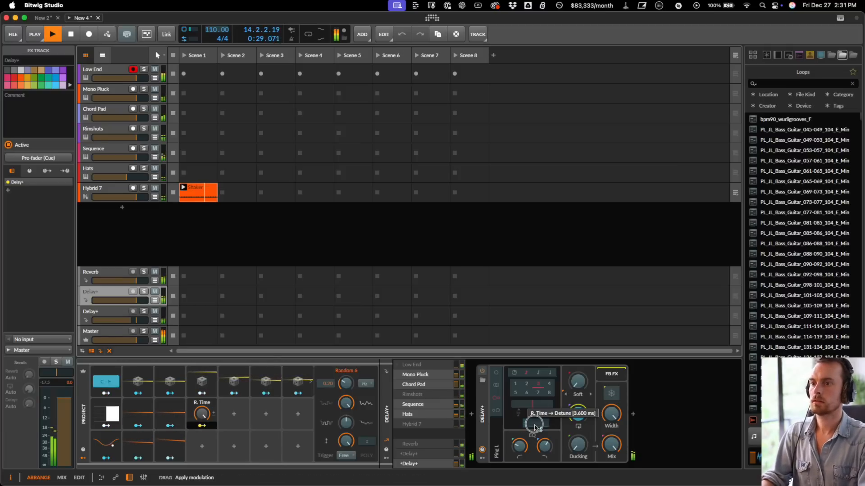
pyautogui.moveTo(578, 385); pyautogui.dragTo(578, 380)
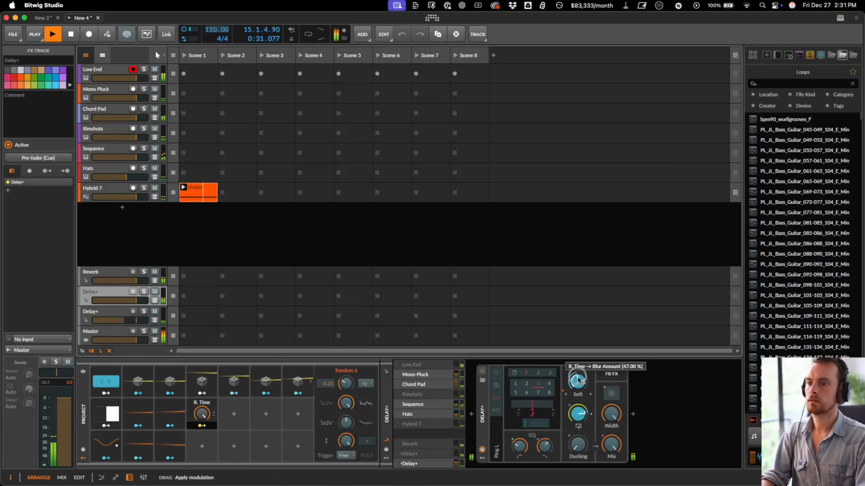
# - Map the macro to the second Delay+ track's feedback and blur amount, with blur modulated by 56%
pyautogui.click(99, 314)
pyautogui.click(206, 427)
pyautogui.moveTo(674, 417); pyautogui.dragTo(674, 380)
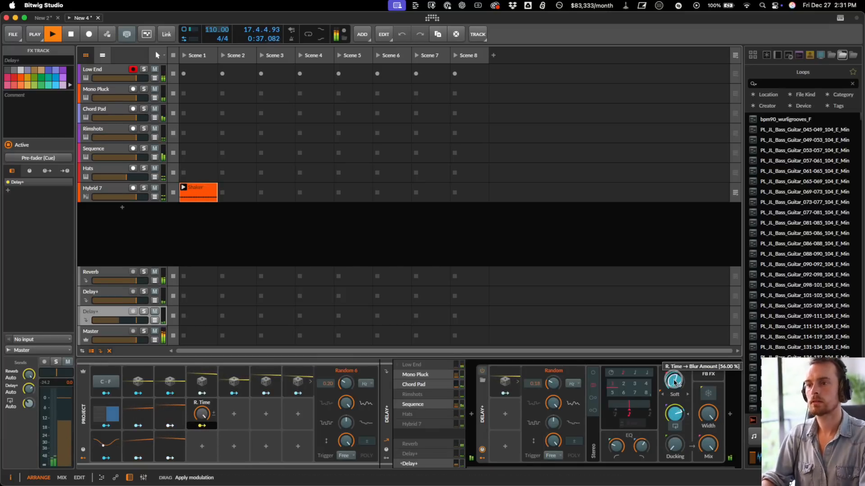
# - Map the macro to the Chord Pad track's reverb time, Delay+ feedback, and Freq Shifter+ feedback and delay
pyautogui.click(101, 117)
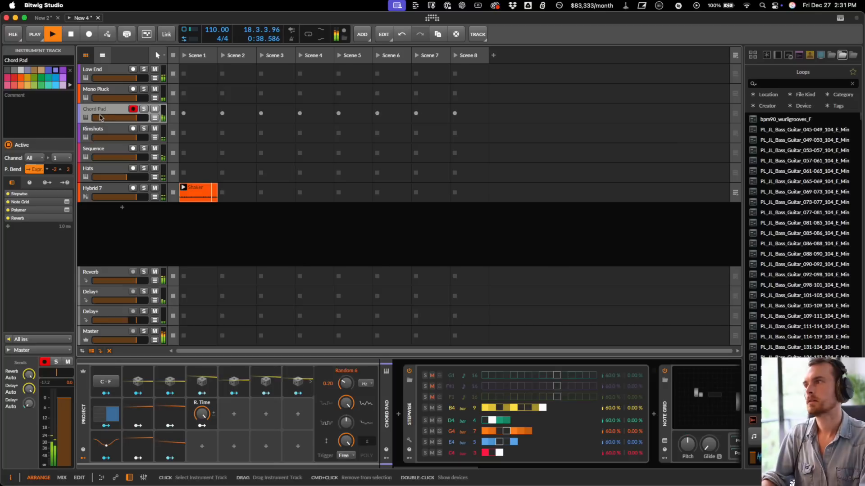
pyautogui.click(201, 426)
pyautogui.hscroll(10, 598, 410)
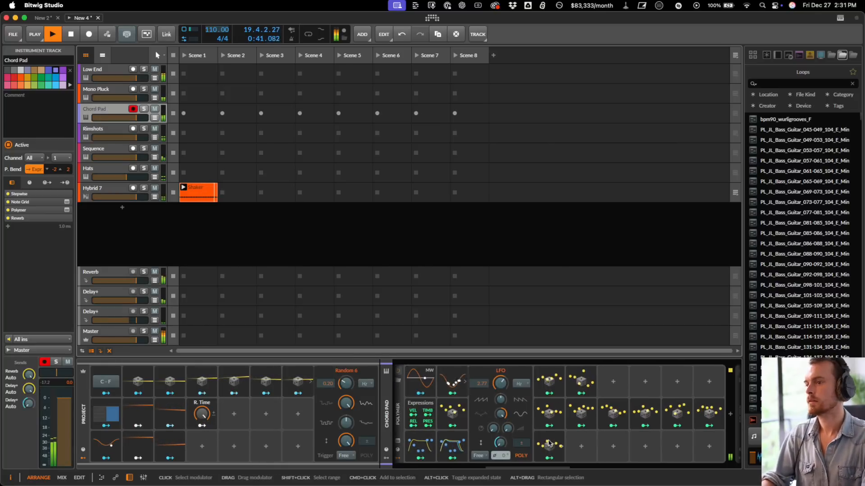
pyautogui.moveTo(546, 446); pyautogui.dragTo(545, 443)
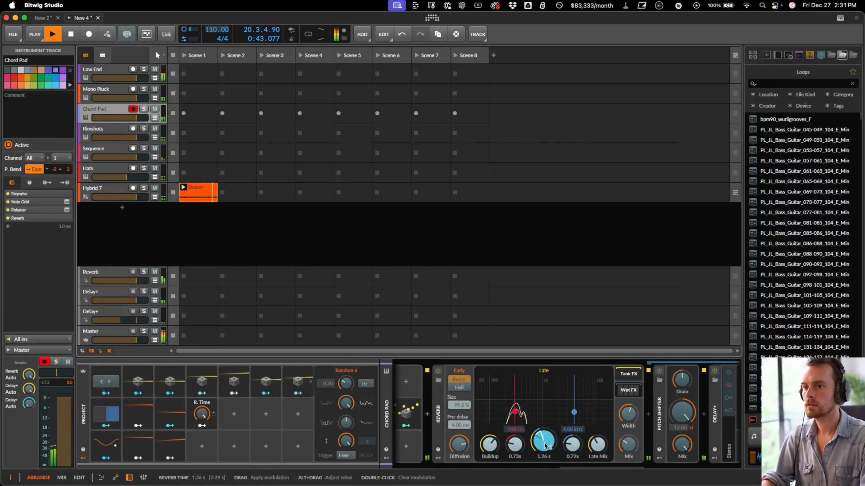
pyautogui.hscroll(10, 670, 413)
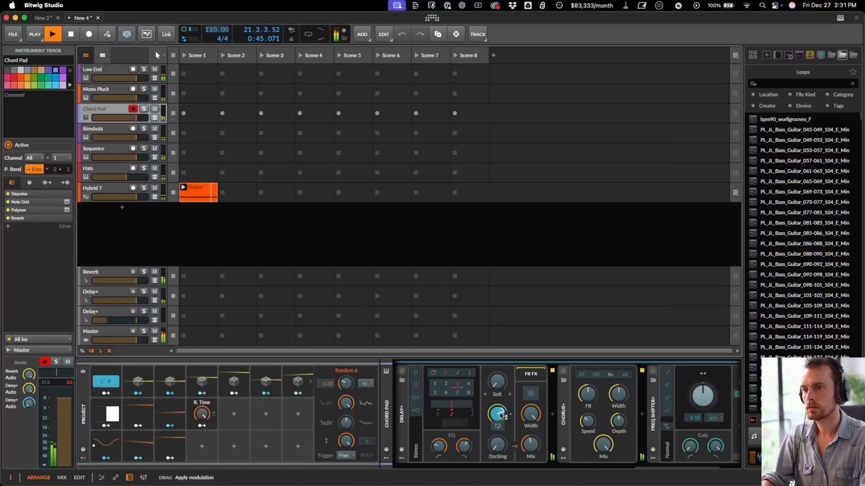
pyautogui.moveTo(501, 415); pyautogui.dragTo(501, 412)
pyautogui.hscroll(5, 698, 413)
pyautogui.moveTo(662, 418); pyautogui.dragTo(686, 419)
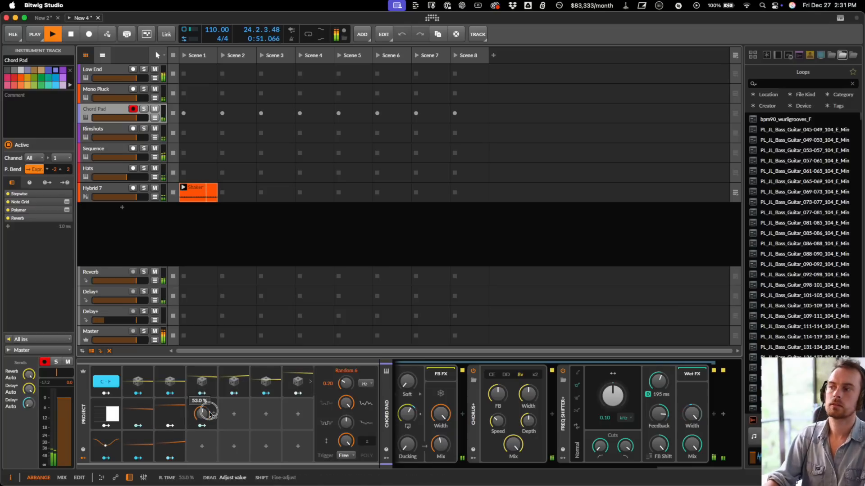
# - Try the R. Time macro up to 100%, then add a Steps modulator that modulates the macro from 0% by its full range
pyautogui.moveTo(210, 413); pyautogui.dragTo(210, 408)
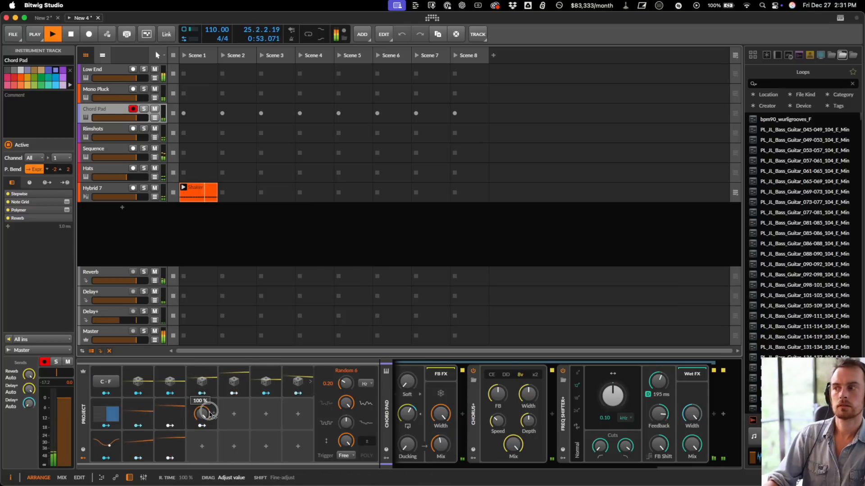
pyautogui.click(204, 448)
pyautogui.write('st')
pyautogui.press('Down')
pyautogui.press('Down')
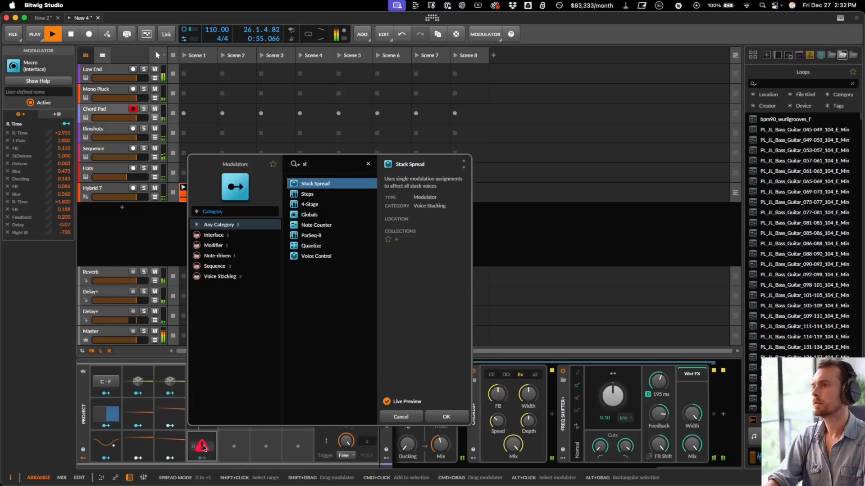
pyautogui.press('Return')
pyautogui.click(203, 459)
pyautogui.click(202, 422)
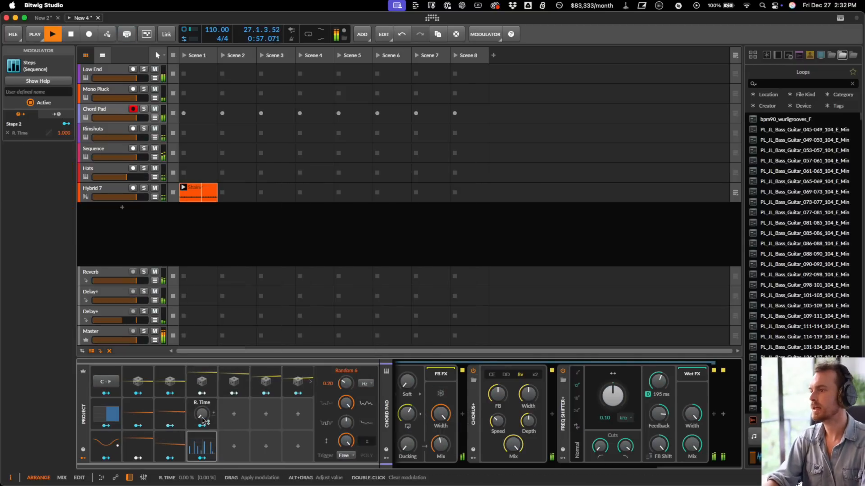
# - Change the Steps modulator's note timebase, set it to 12 steps and randomize the step pattern
pyautogui.click(198, 450)
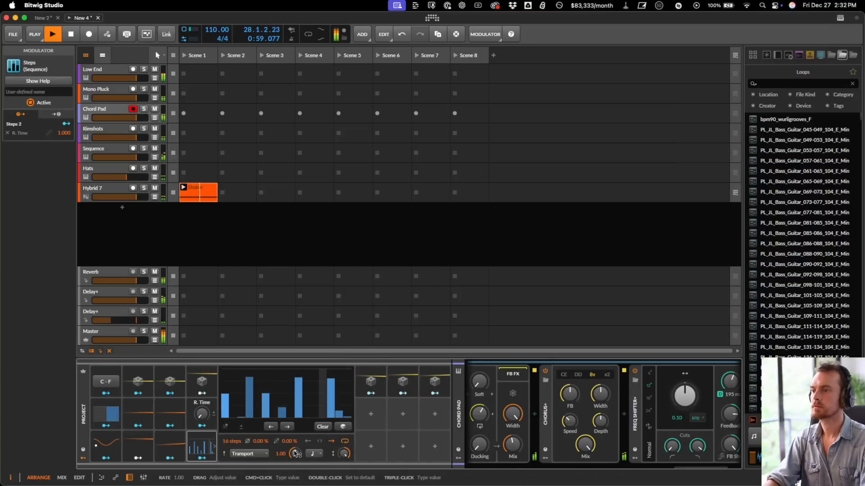
pyautogui.click(314, 454)
pyautogui.click(338, 320)
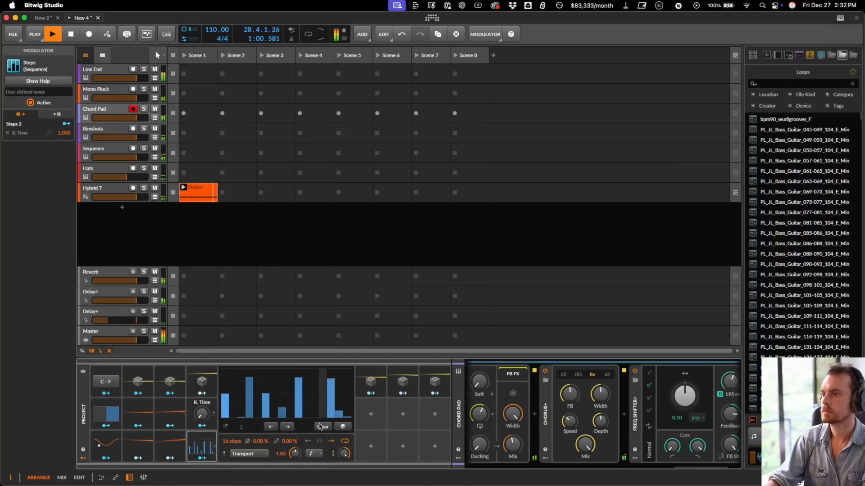
pyautogui.keyDown('super'); pyautogui.click(236, 443); pyautogui.keyUp('super')
pyautogui.write('12')
pyautogui.press('Return')
pyautogui.click(344, 427)
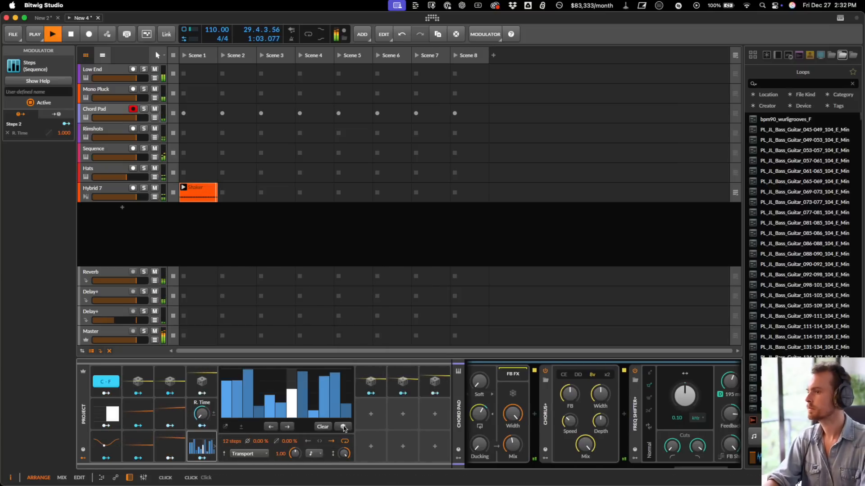
pyautogui.click(343, 427)
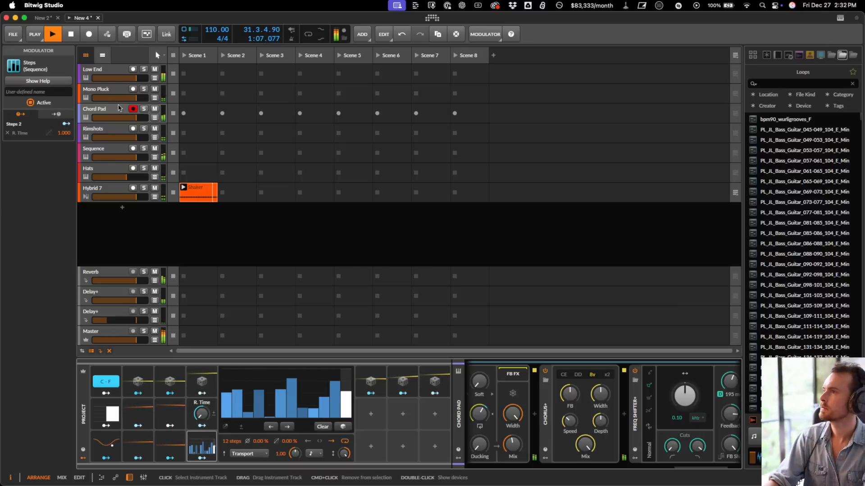
# - Solo the Mono Pluck, Chord Pad and Sequence tracks
pyautogui.click(144, 89)
pyautogui.click(144, 109)
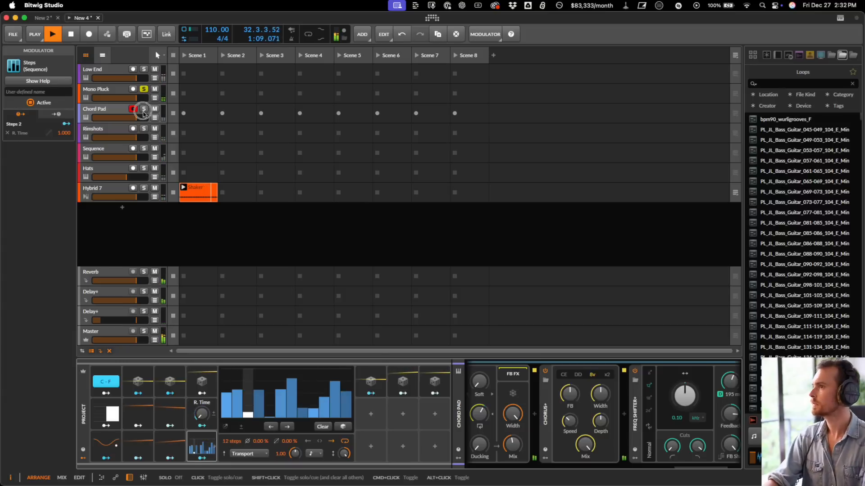
pyautogui.click(107, 151)
# - Delete the Curves modulator from the Sequence track's Polymer and set the Wavetable LFO's timebase to 8th note
pyautogui.hscroll(10, 558, 409)
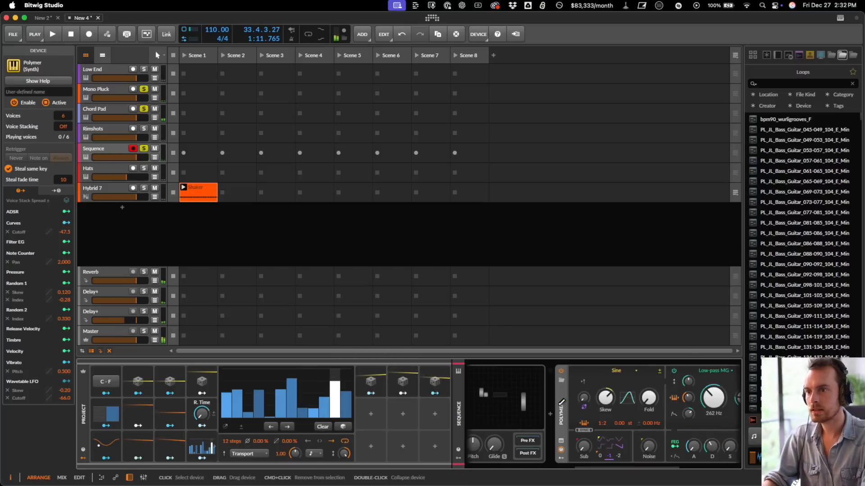
pyautogui.hscroll(-3, 559, 409)
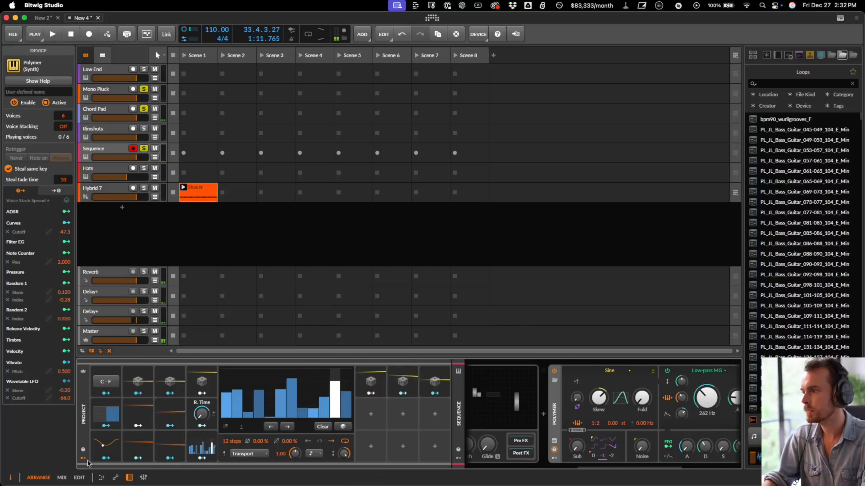
pyautogui.click(82, 459)
pyautogui.click(396, 458)
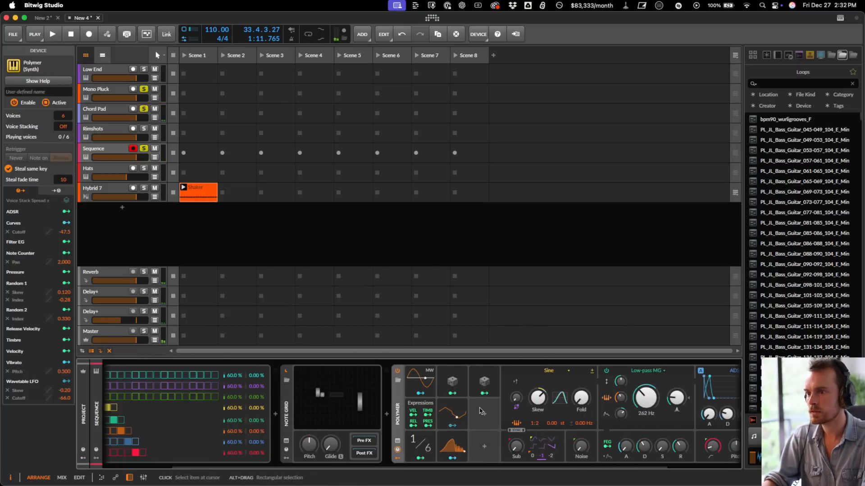
pyautogui.rightClick(447, 408)
pyautogui.click(540, 479)
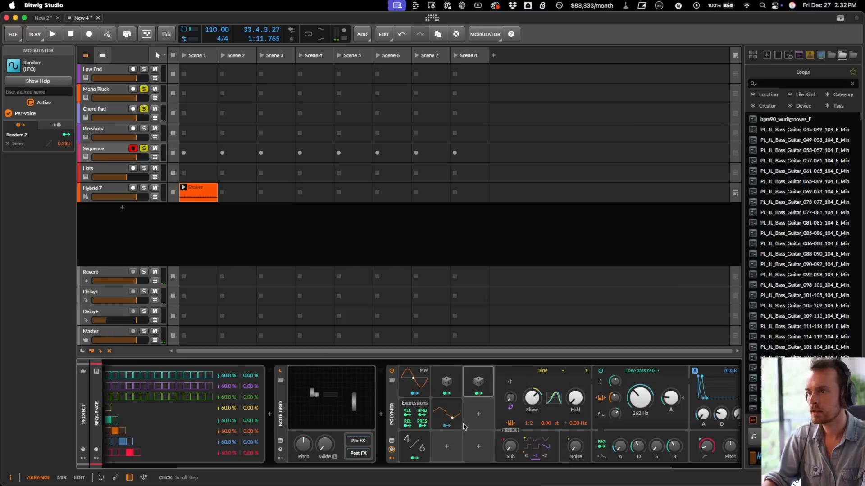
pyautogui.click(449, 410)
pyautogui.click(522, 387)
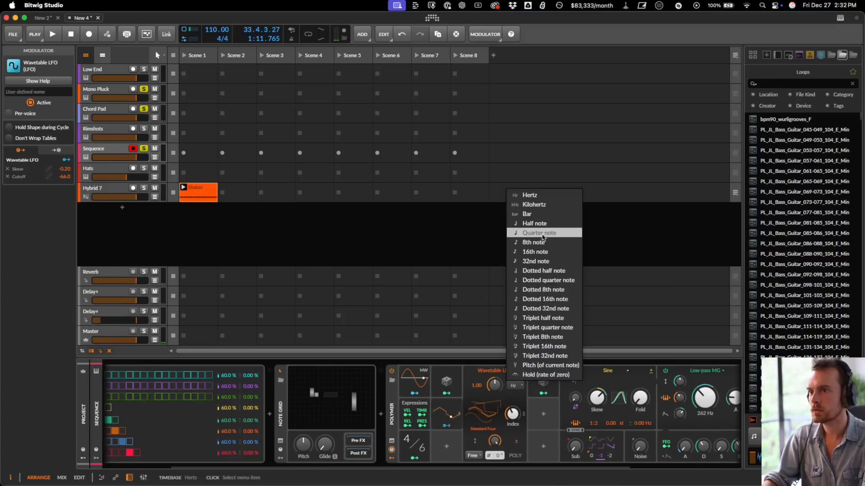
pyautogui.click(547, 245)
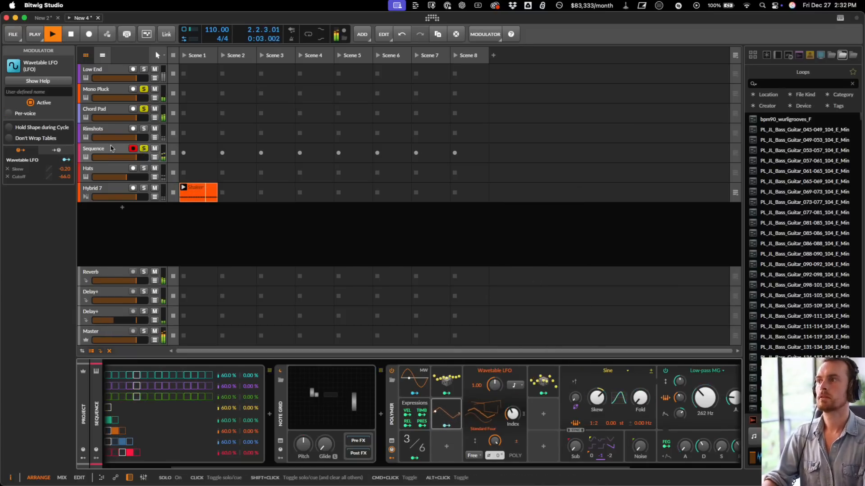
# - Remove the solo from the Sequence, Chord Pad and Mono Pluck tracks
pyautogui.click(104, 149)
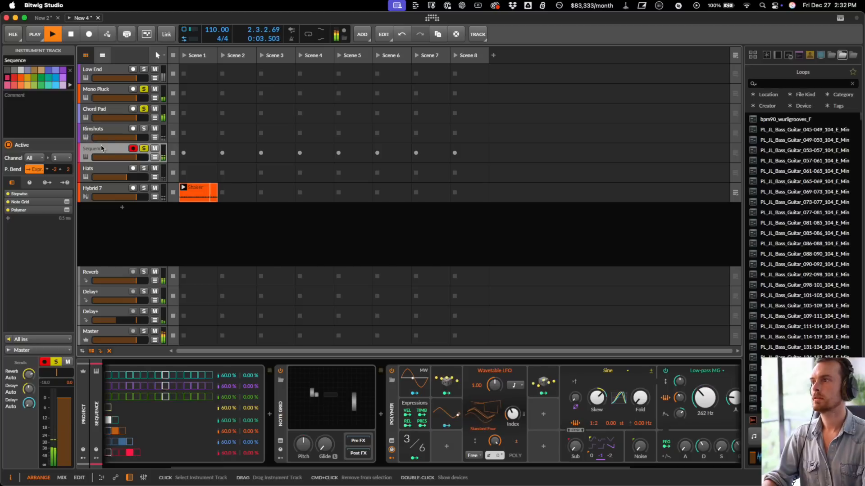
pyautogui.click(144, 149)
pyautogui.click(145, 113)
pyautogui.click(145, 110)
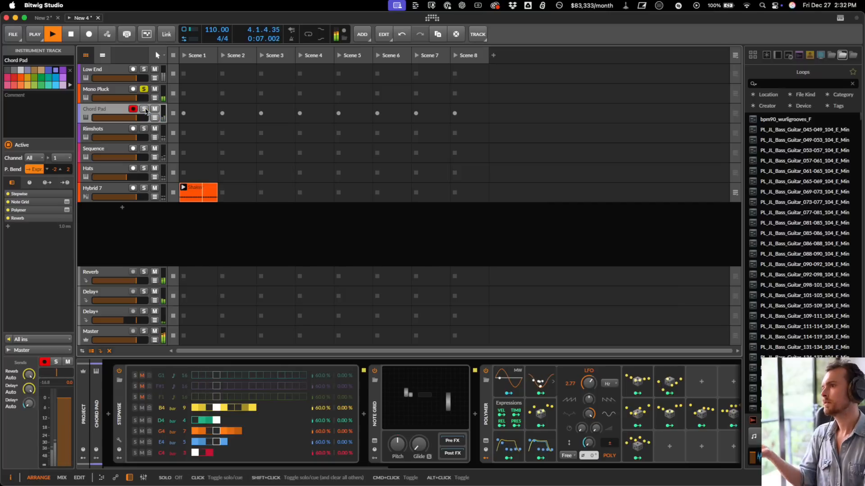
pyautogui.click(144, 89)
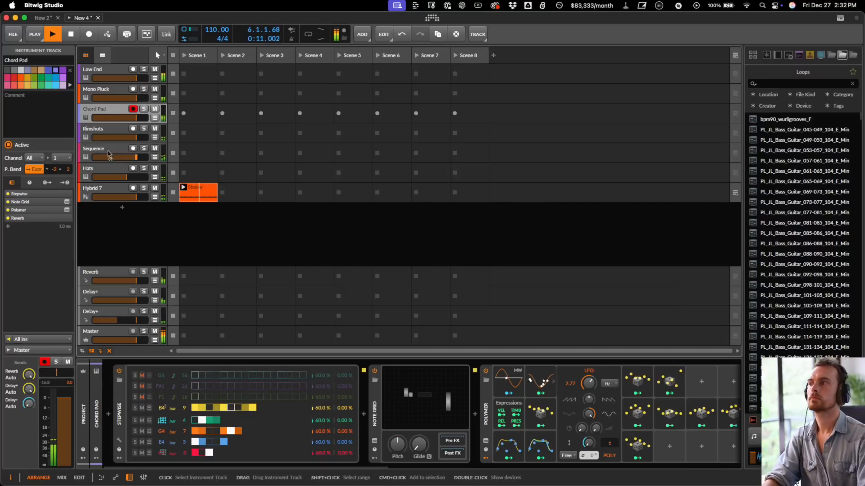
# - Reduce the Classic LFO 3 modulation amount on the v8 Kick's Decay in the Low End drum machine
pyautogui.click(92, 70)
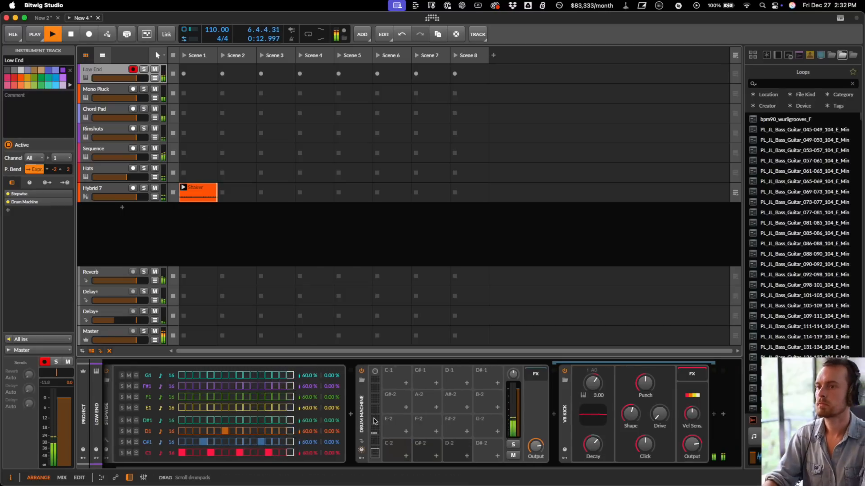
pyautogui.click(391, 445)
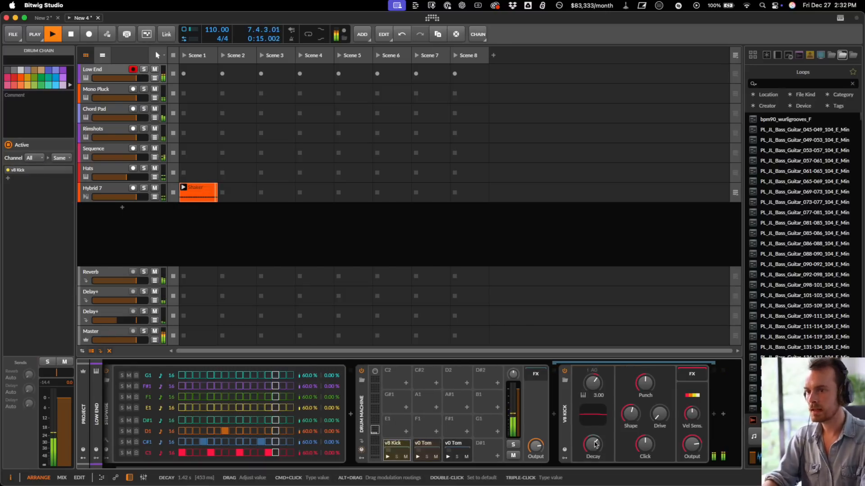
pyautogui.rightClick(595, 445)
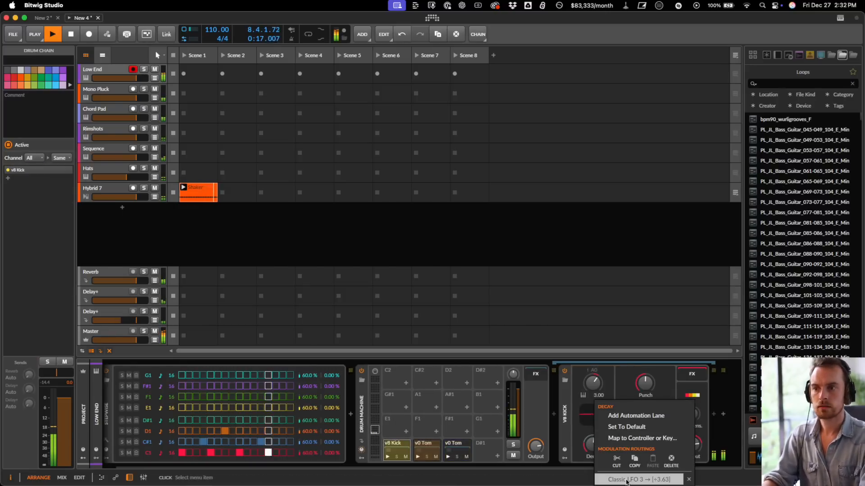
pyautogui.click(627, 477)
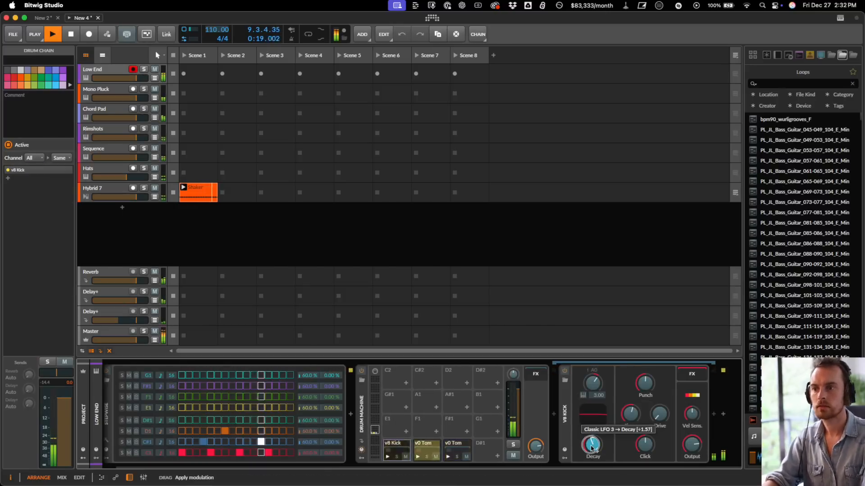
pyautogui.moveTo(591, 449); pyautogui.dragTo(591, 448)
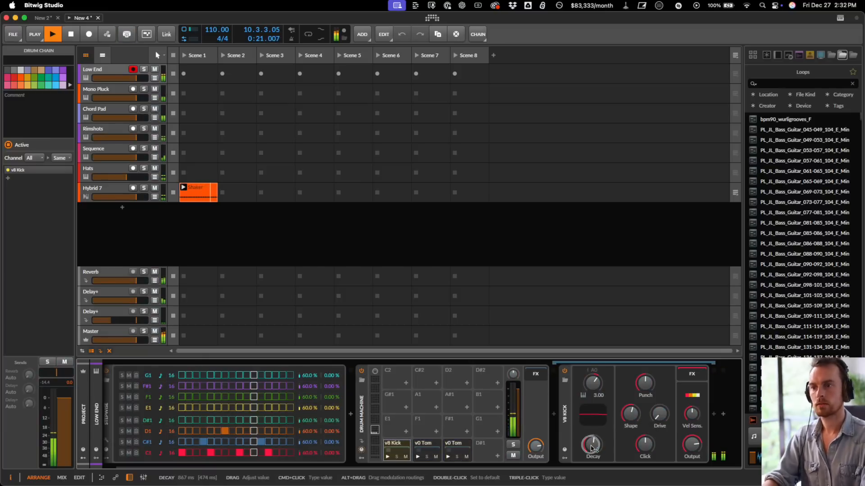
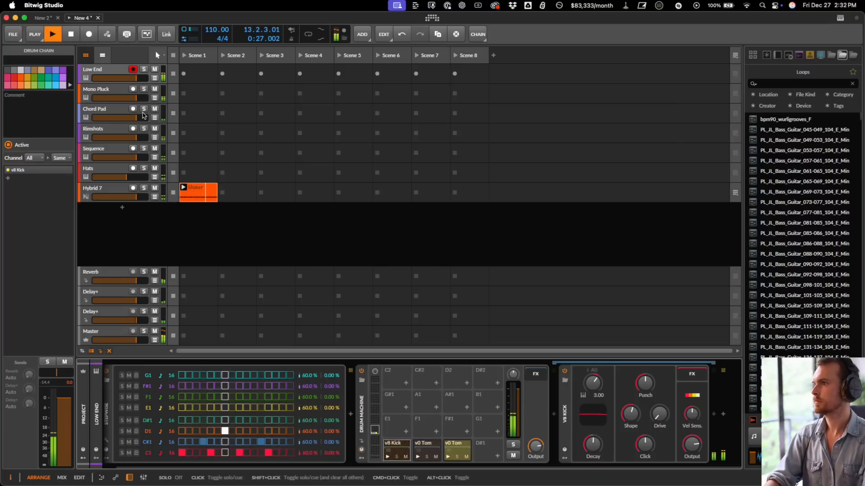
# - Solo the Sequence track and delete the Wavetable LFO modulator from its Polymer
pyautogui.click(144, 149)
pyautogui.click(95, 150)
pyautogui.hscroll(5, 390, 407)
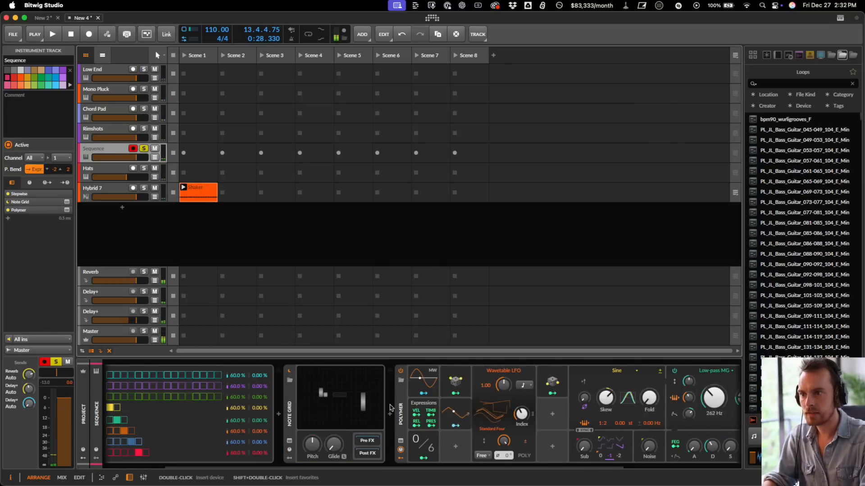
pyautogui.rightClick(367, 414)
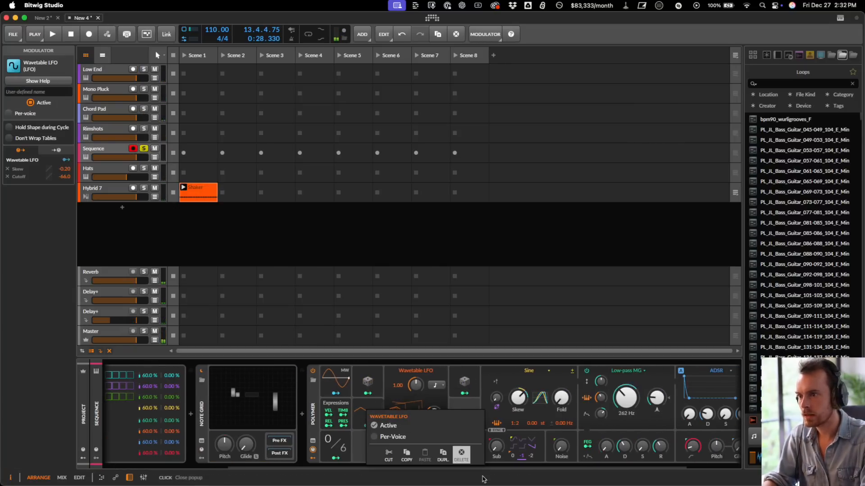
pyautogui.click(460, 456)
# - Restart playback in the mixer view and move the solo from the Sequence track to both Delay+ tracks
pyautogui.press('Tab')
pyautogui.press('space')
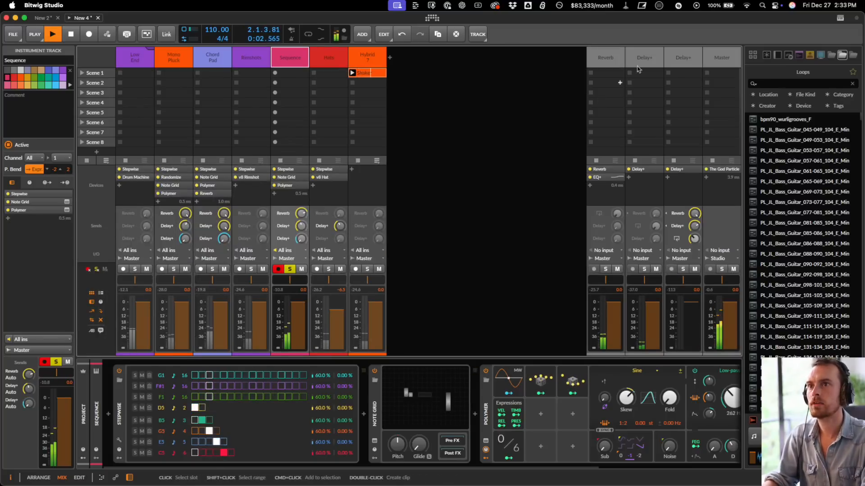
pyautogui.click(290, 270)
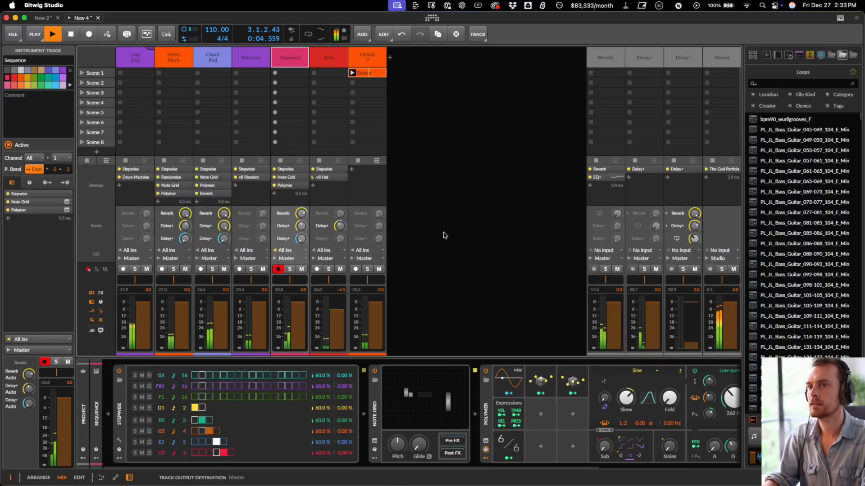
pyautogui.click(644, 269)
pyautogui.click(682, 269)
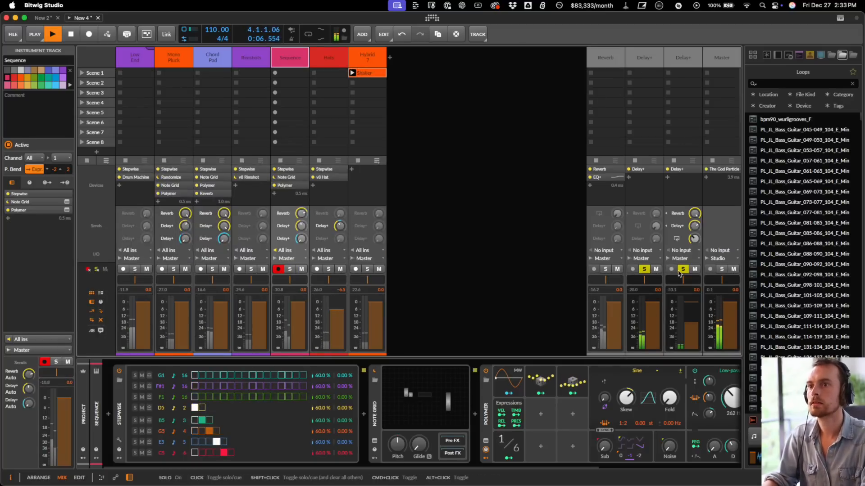
# - Add an EQ+ after the second Delay+ track's delay with a low shelf at 370 Hz and -10.0 dB
pyautogui.click(685, 170)
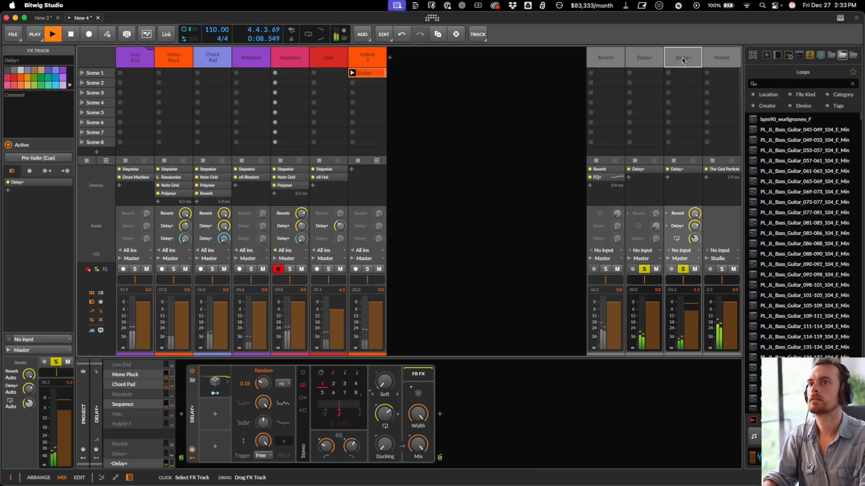
pyautogui.click(441, 414)
pyautogui.moveTo(458, 420); pyautogui.dragTo(540, 455)
pyautogui.click(809, 348)
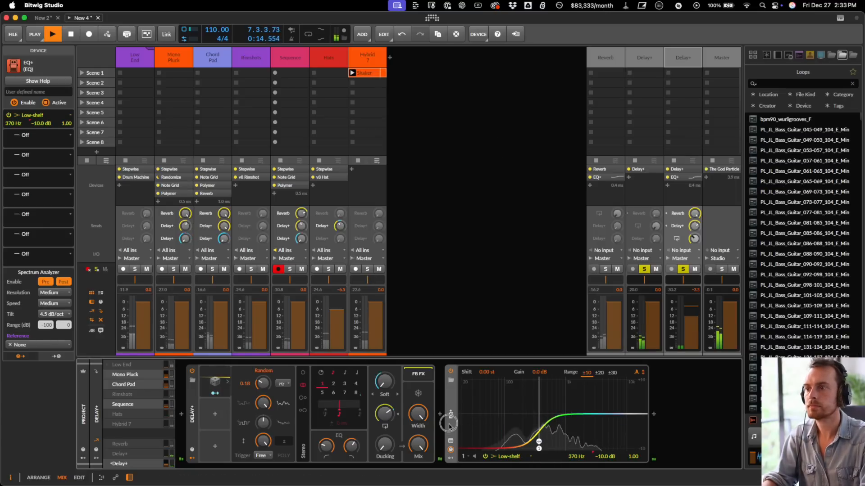
# - Copy the EQ+ to the first Delay+ track and the Reverb track, and unsolo both Delay+ tracks
pyautogui.moveTo(449, 426); pyautogui.dragTo(632, 115)
pyautogui.moveTo(357, 420); pyautogui.dragTo(606, 140)
pyautogui.click(685, 269)
pyautogui.click(644, 269)
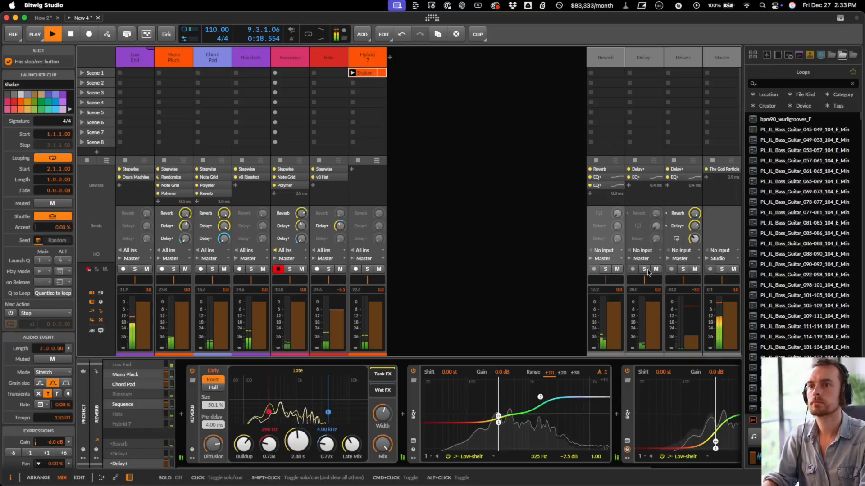
# - Solo the Sequence track while lowering its volume to about -10.2 dB, and remove the solo
pyautogui.click(174, 61)
pyautogui.click(137, 60)
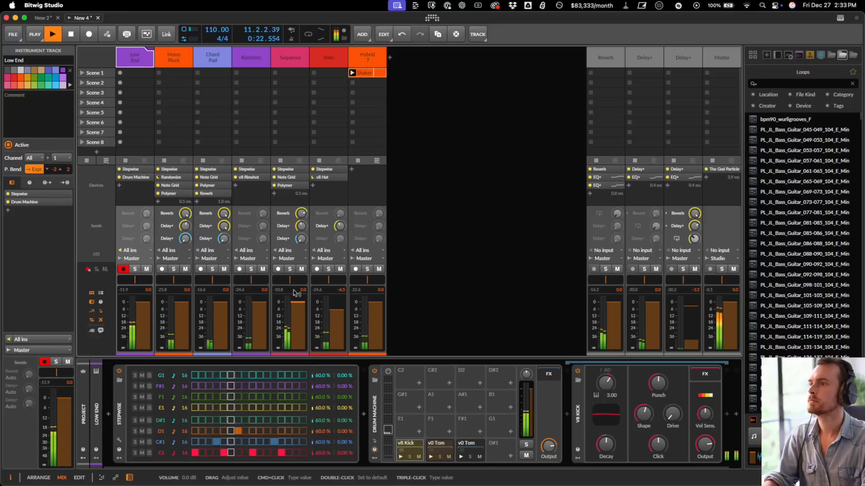
pyautogui.click(290, 269)
pyautogui.moveTo(299, 303)
pyautogui.mouseDown()
pyautogui.moveTo(303, 321)
pyautogui.moveTo(294, 317)
pyautogui.mouseUp()
pyautogui.click(290, 269)
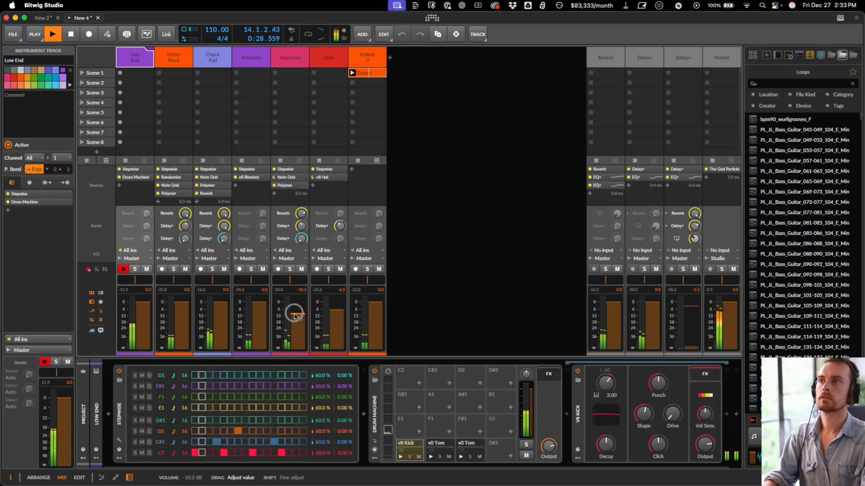
# - Add a new instrument track after Sequence and load the v9 Rimshot device on it
pyautogui.click(290, 57)
pyautogui.press('super+t')
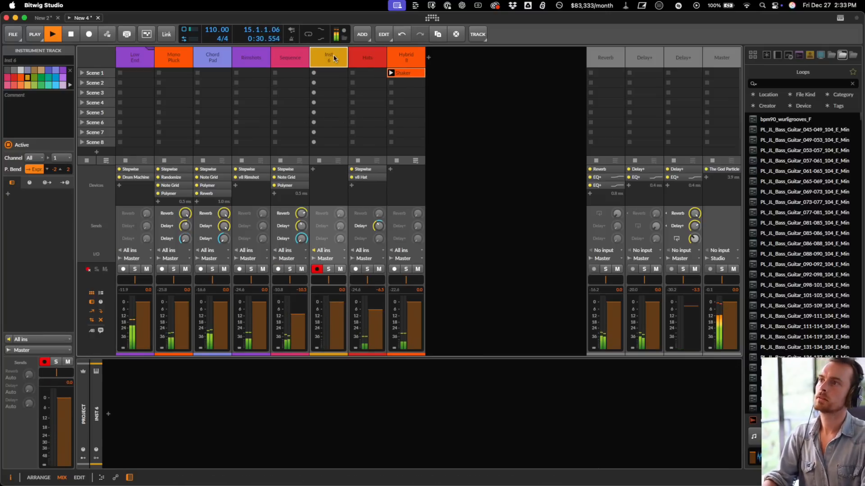
pyautogui.click(108, 415)
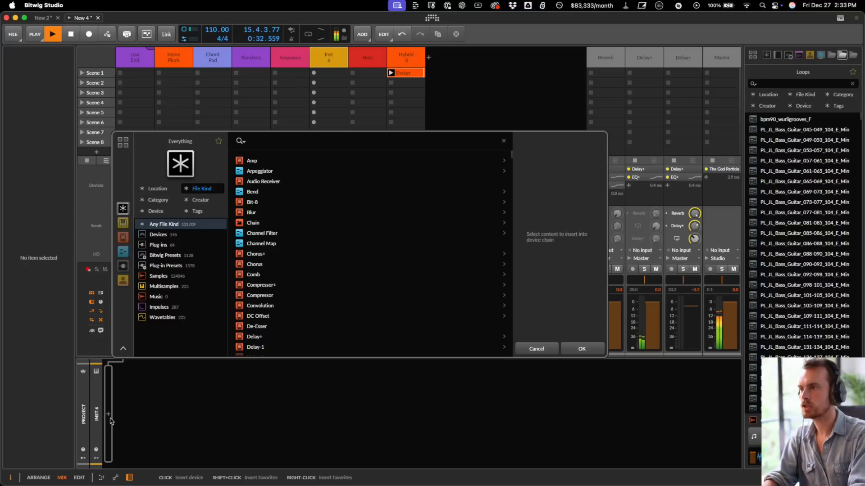
pyautogui.write('v9')
pyautogui.press('Down')
pyautogui.press('Down')
pyautogui.press('Down')
pyautogui.press('Down')
pyautogui.press('Down')
pyautogui.press('Down')
pyautogui.press('Down')
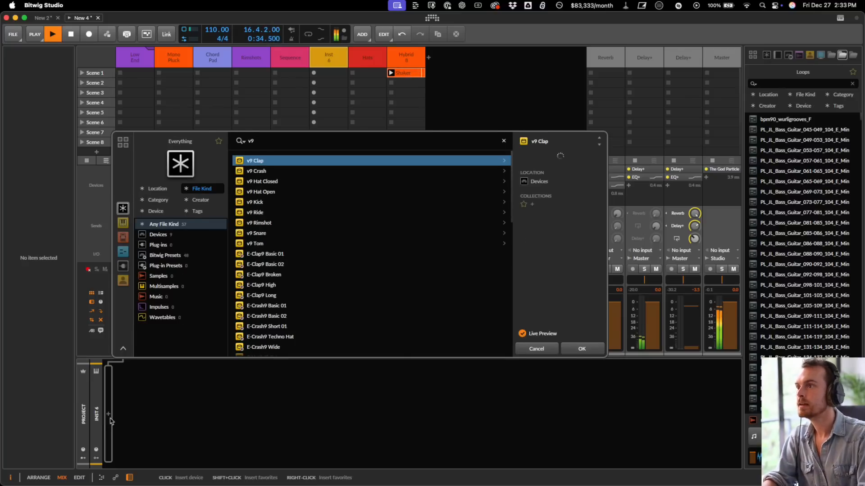
pyautogui.press('Return')
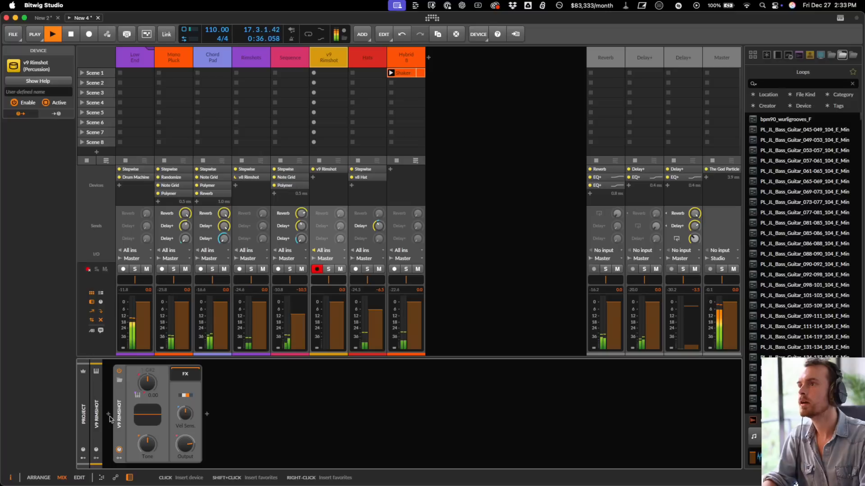
# - Create an empty one-bar clip in Scene 1 of the v9 Rimshot track and open it for editing
pyautogui.doubleClick(330, 73)
pyautogui.doubleClick(331, 73)
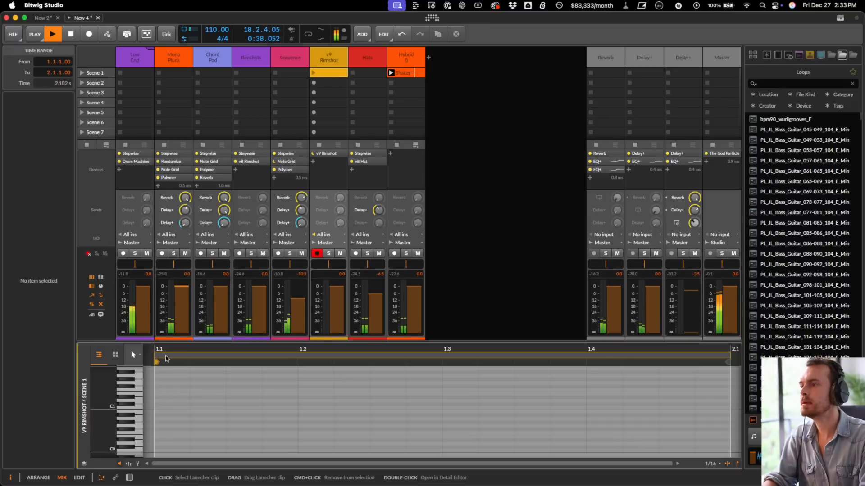
pyautogui.doubleClick(342, 60)
pyautogui.press('Delete')
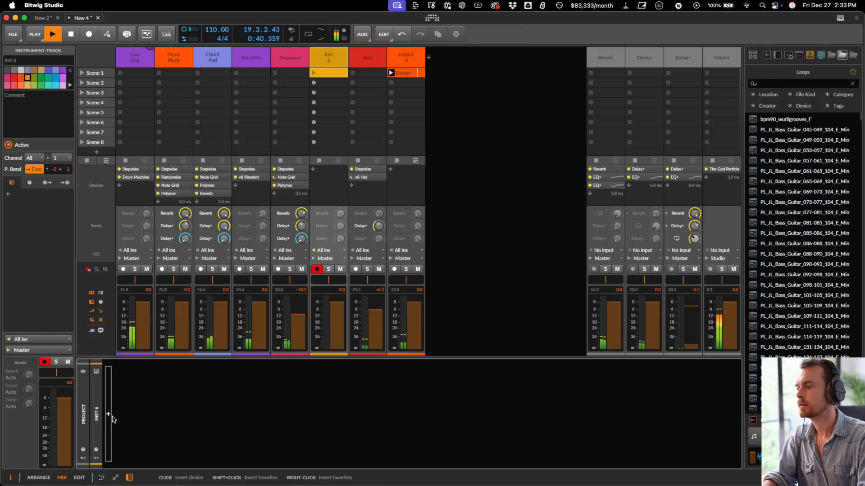
pyautogui.press('super+z')
# - Draw 1/16 rimshot notes on C3 at beats 2 and 4 of the v9 Rimshot clip
pyautogui.doubleClick(330, 76)
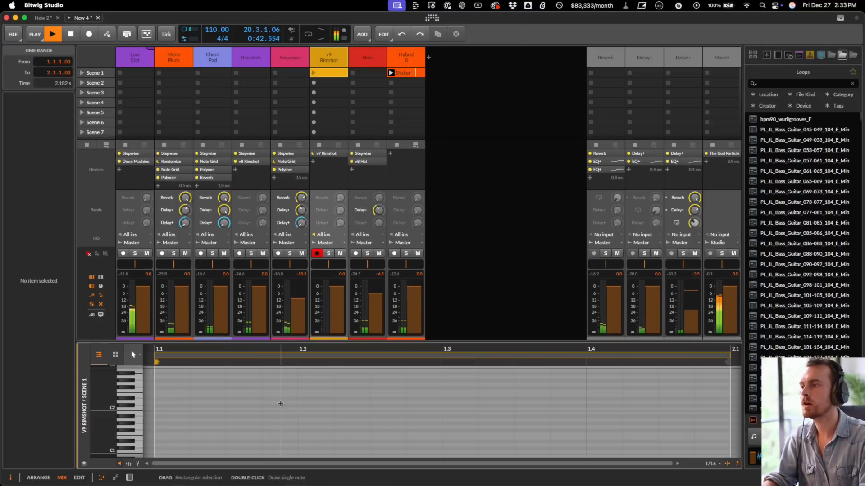
pyautogui.click(282, 407)
pyautogui.doubleClick(310, 407)
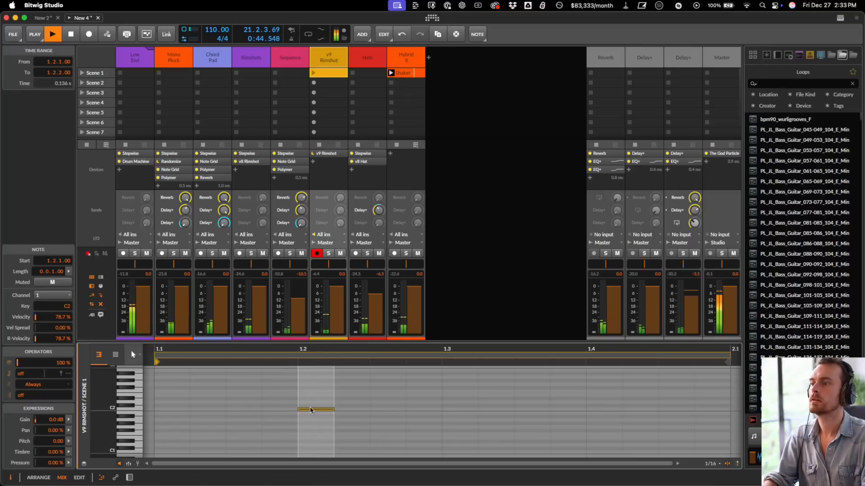
pyautogui.hotkey('shift', 'Up')
pyautogui.press('super+d')
pyautogui.press('Right')
pyautogui.press('Right')
pyautogui.press('Right')
pyautogui.press('Right')
pyautogui.press('Right')
pyautogui.press('Right')
pyautogui.press('Right')
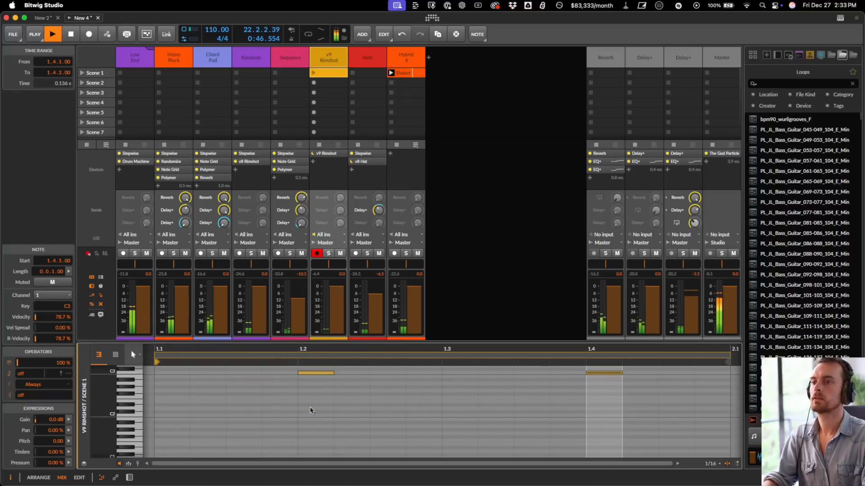
# - Launch the v9 Rimshot clip and set its track volume to -3.7 dB
pyautogui.click(313, 74)
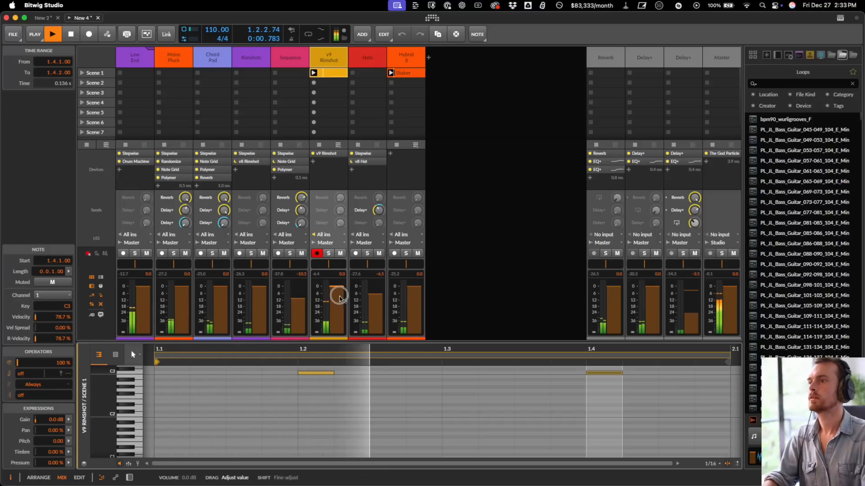
pyautogui.moveTo(335, 295); pyautogui.dragTo(340, 298)
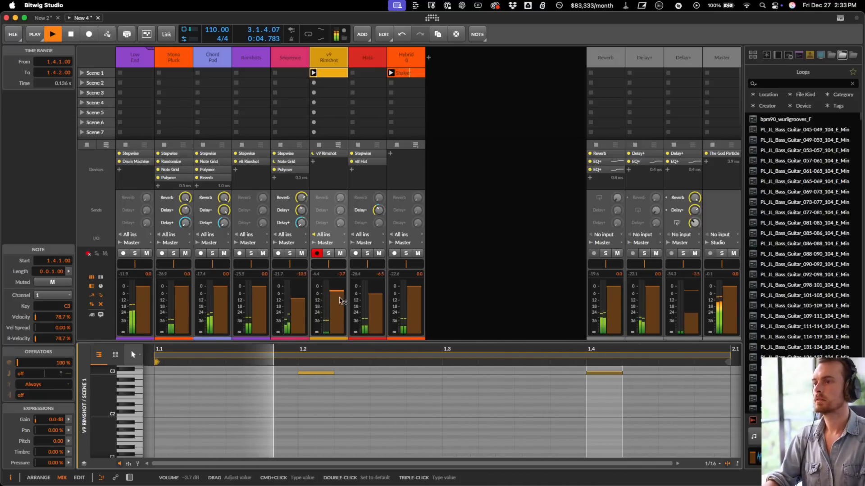
# - Set the Chord Pad volume to -2.1 dB, and pan Mono Pluck 30% right and Chord Pad left
pyautogui.moveTo(225, 294); pyautogui.dragTo(224, 297)
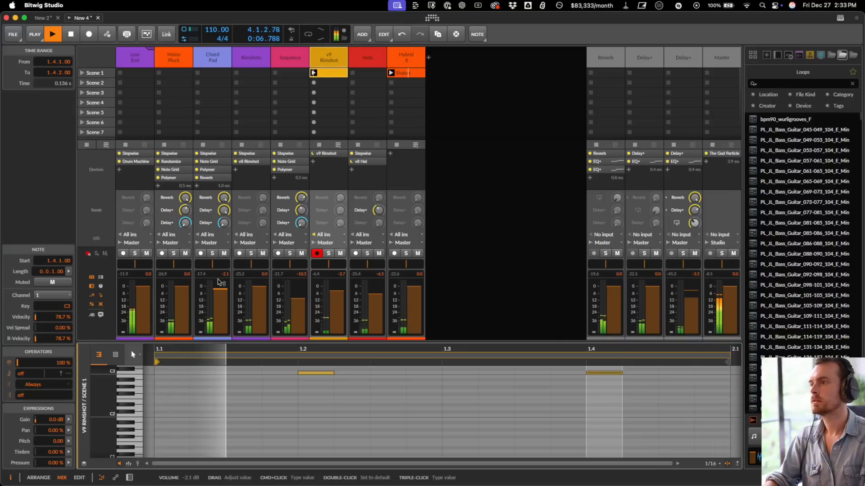
pyautogui.moveTo(215, 265); pyautogui.dragTo(178, 266)
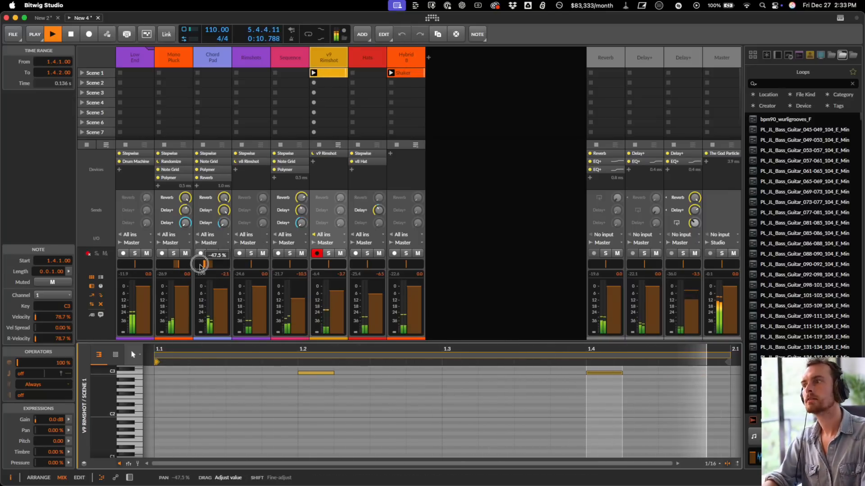
# - Modulate the Mono Pluck and Chord Pad pans with the project's random modulators, and close the master's The God Particle window
pyautogui.click(724, 154)
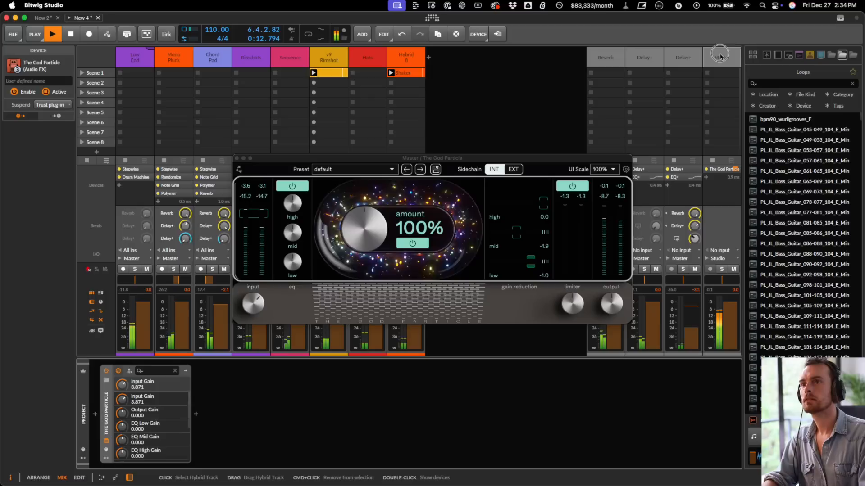
pyautogui.click(83, 458)
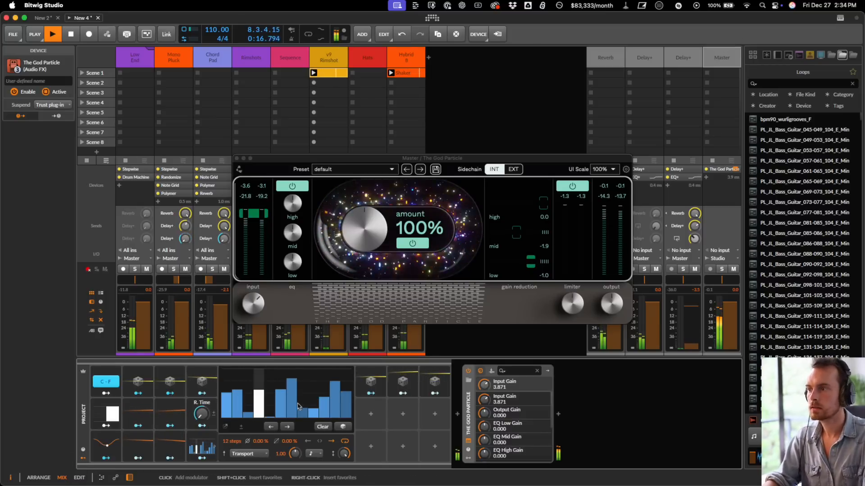
pyautogui.click(403, 393)
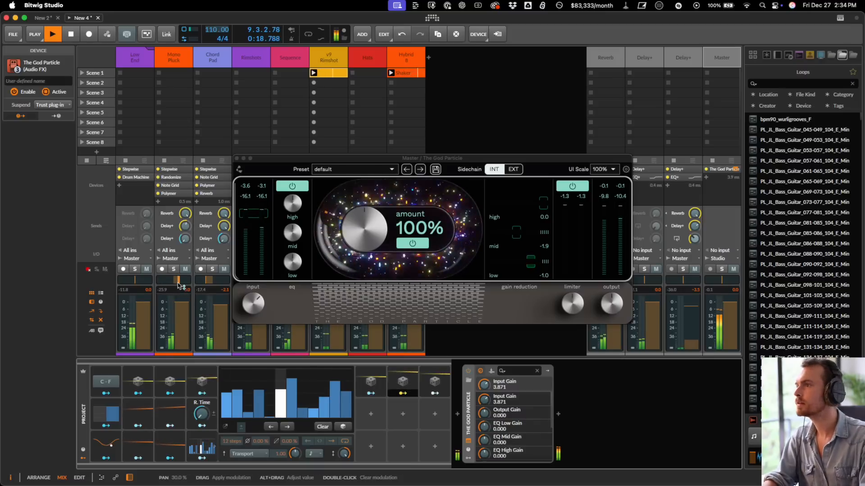
pyautogui.moveTo(176, 280); pyautogui.dragTo(207, 280)
pyautogui.click(435, 393)
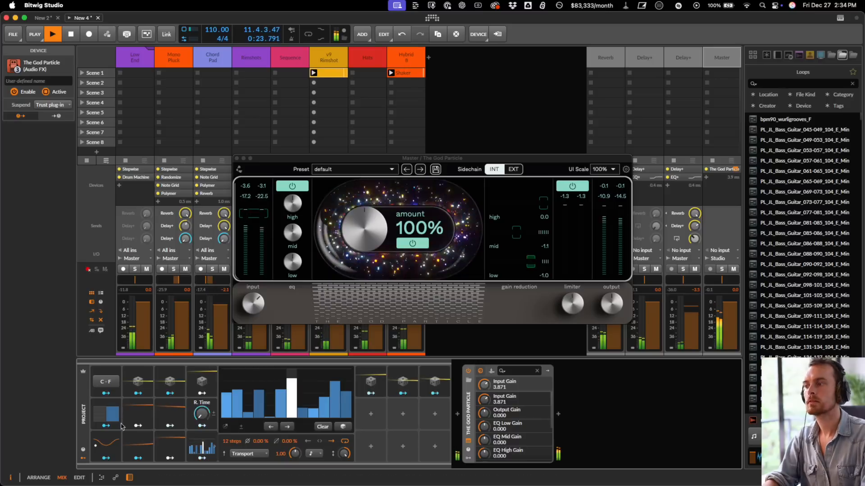
pyautogui.click(237, 159)
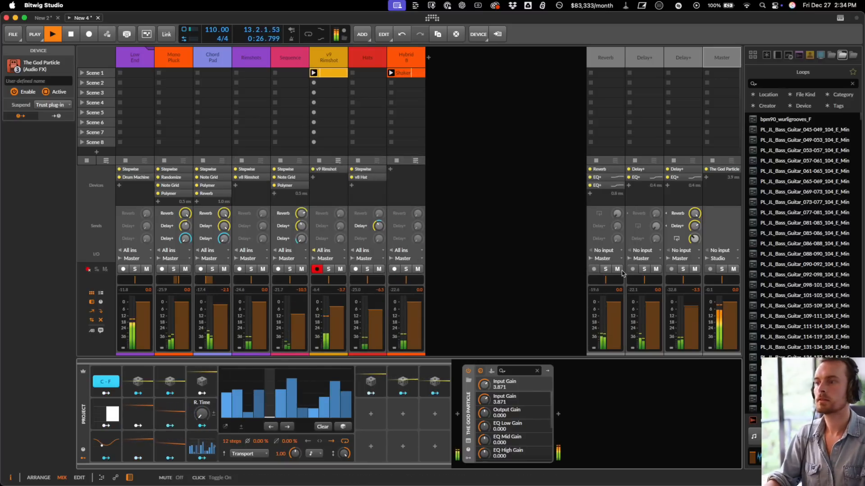
# - Add an LFO modulator to an empty slot in the project modulators
pyautogui.click(372, 418)
pyautogui.write('lfo')
pyautogui.press('Down')
pyautogui.press('Return')
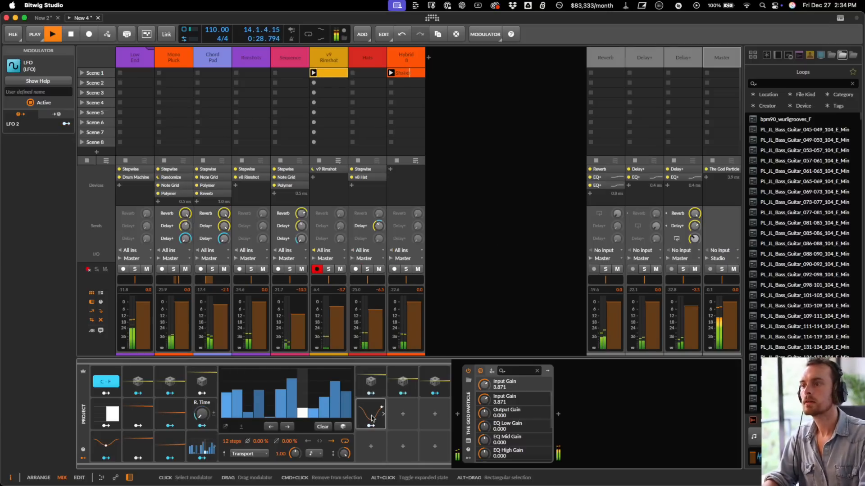
# - Modulate the Reverb return's pan with the new project LFO at an amount of -0.92
pyautogui.click(370, 426)
pyautogui.moveTo(610, 281); pyautogui.dragTo(613, 284)
pyautogui.click(371, 426)
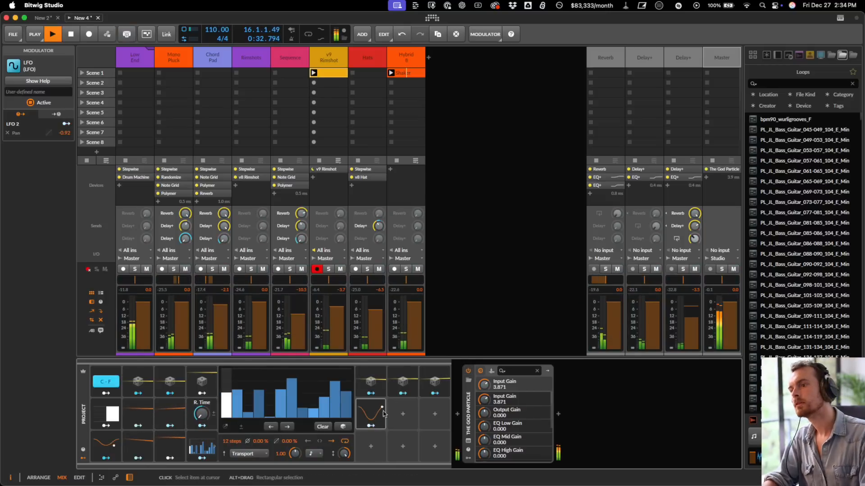
# - Turn up the Reverb return's delay sends and the first Delay+ return's reverb send, and set the second Delay+ return's volume to -1.0 dB
pyautogui.moveTo(616, 227); pyautogui.dragTo(616, 240)
pyautogui.moveTo(654, 215); pyautogui.dragTo(654, 216)
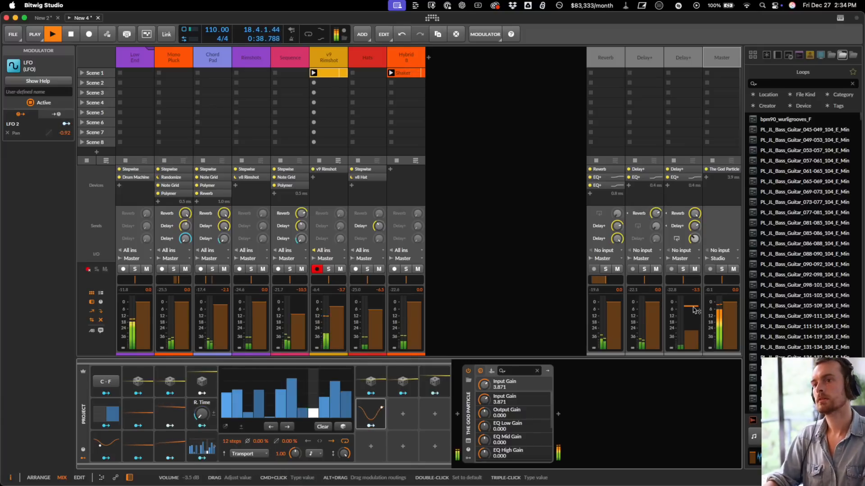
pyautogui.moveTo(693, 311); pyautogui.dragTo(693, 307)
# - Set the second Delay+ device's Random modulator rate to 0.76 Hz, duplicate the modulator, and map the copy to the first one's rate
pyautogui.click(675, 73)
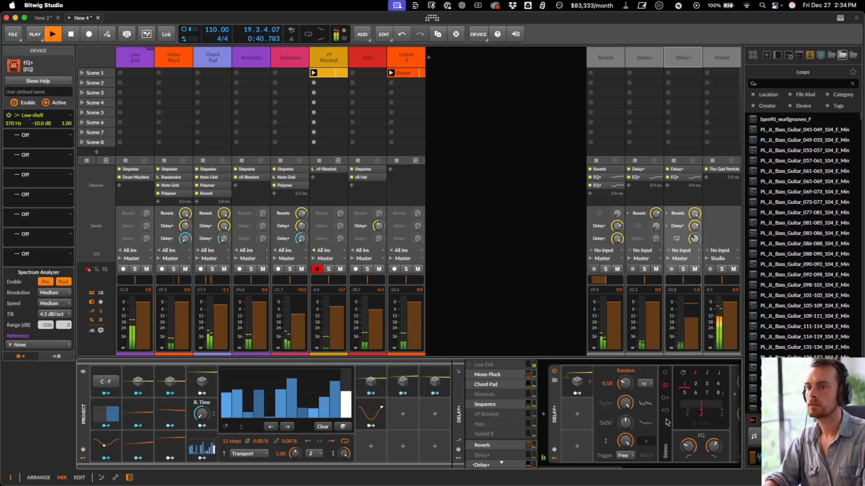
pyautogui.moveTo(626, 386); pyautogui.dragTo(576, 414)
pyautogui.click(577, 425)
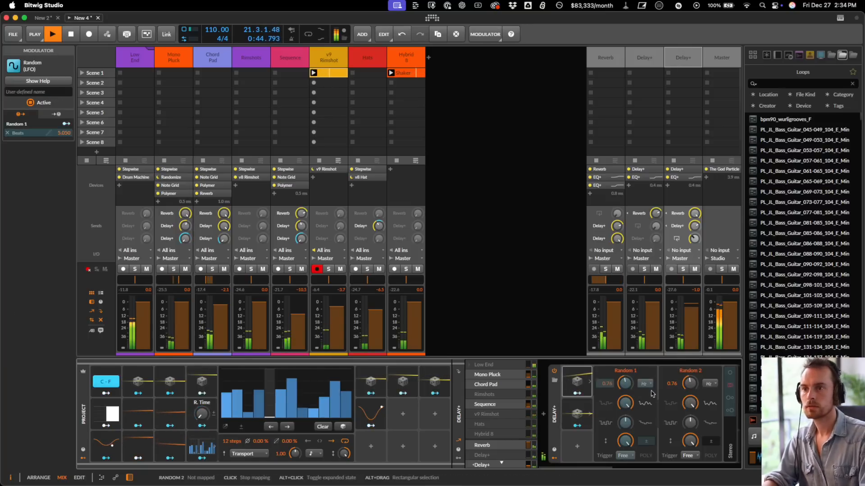
pyautogui.moveTo(625, 384); pyautogui.dragTo(625, 382)
pyautogui.click(709, 444)
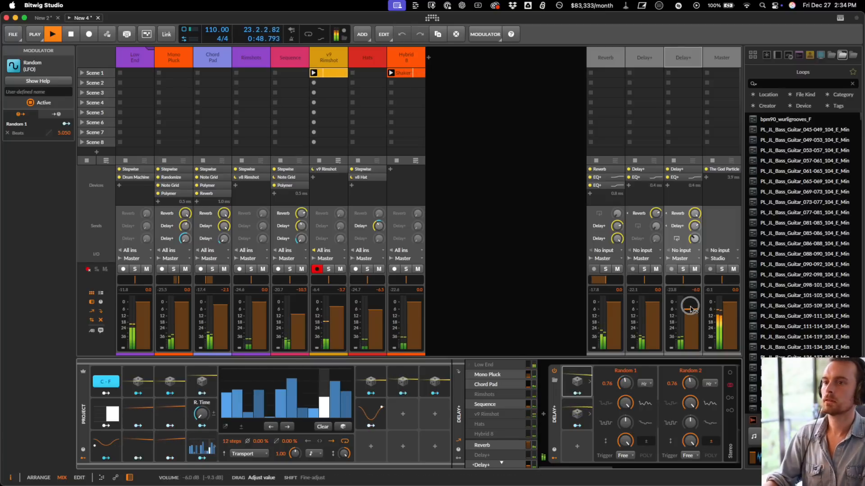
# - Insert a Pitch Shifter after the second Delay+ return's EQ+, set it to 12.00 semitones and lower its mix to about 63%
pyautogui.hscroll(10, 616, 415)
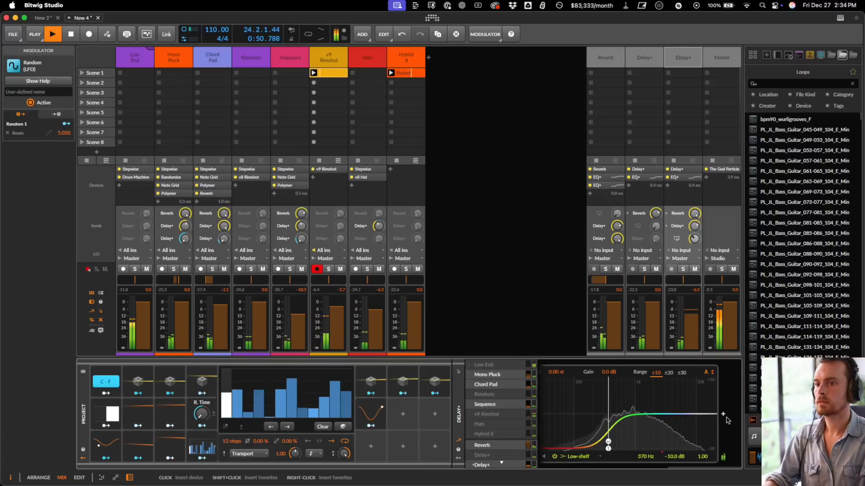
pyautogui.click(723, 414)
pyautogui.write('pitch')
pyautogui.press('Return')
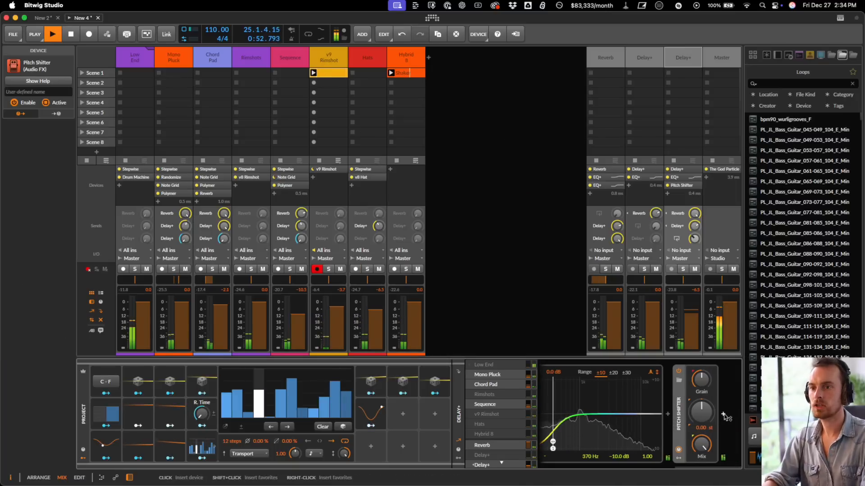
pyautogui.moveTo(702, 415); pyautogui.dragTo(703, 418)
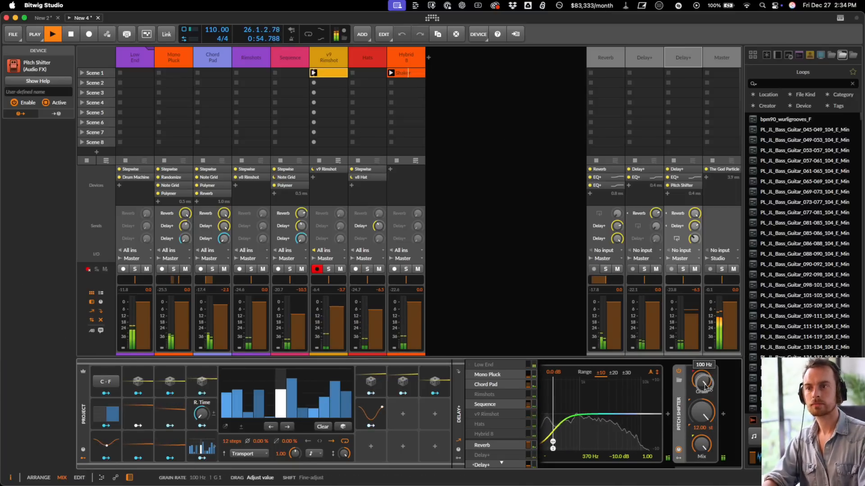
pyautogui.click(680, 458)
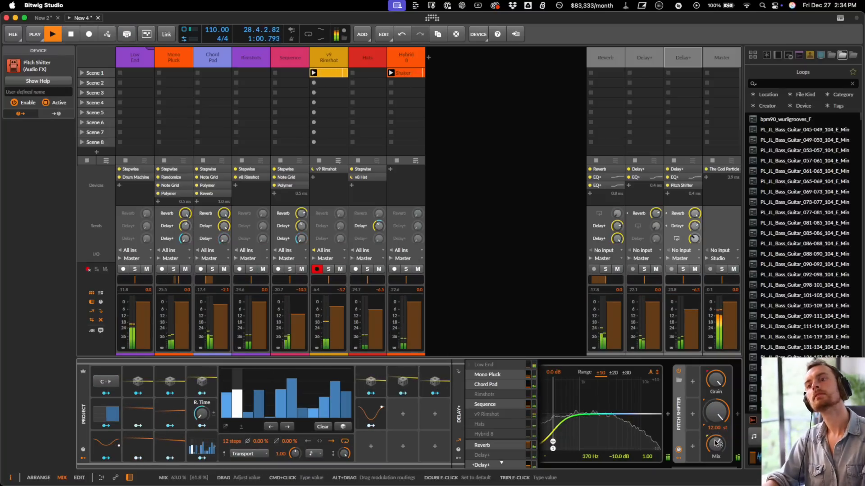
# - Wrap the Pitch Shifter in an FX Layer and add a Delay+ after it inside the layer
pyautogui.moveTo(676, 409); pyautogui.dragTo(658, 408)
pyautogui.click(659, 409)
pyautogui.press('super+g')
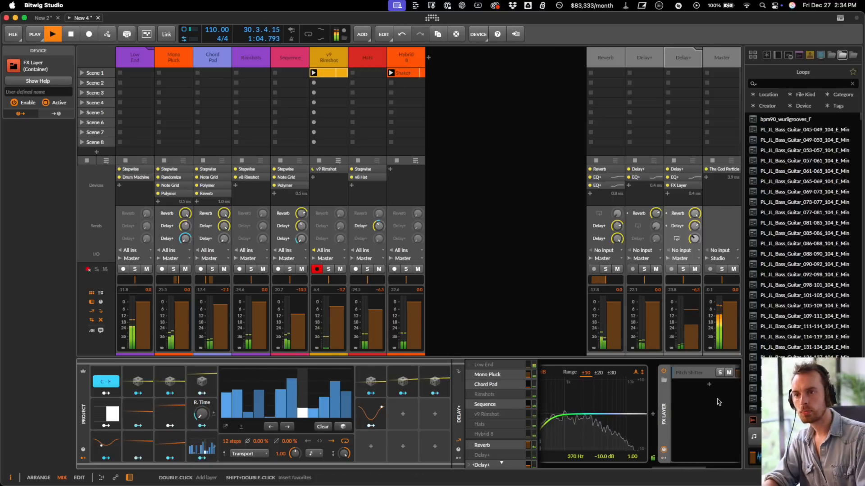
pyautogui.hscroll(5, 717, 402)
pyautogui.click(714, 414)
pyautogui.write('del')
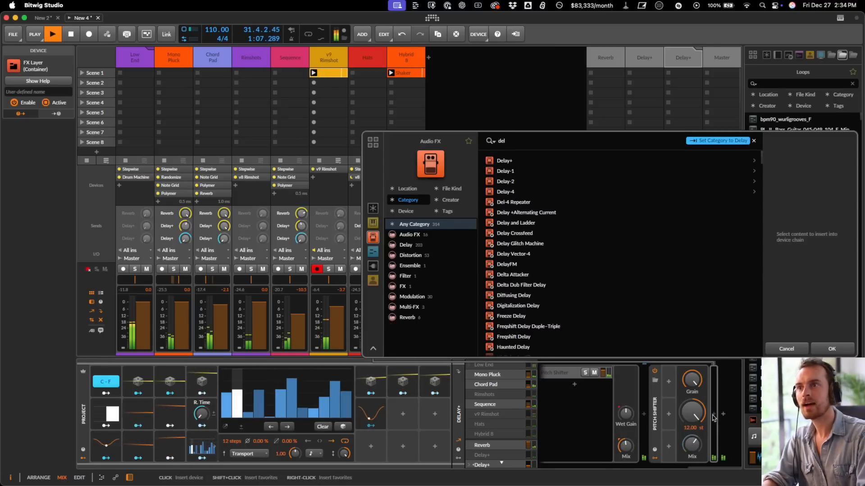
pyautogui.press('Down')
pyautogui.press('Return')
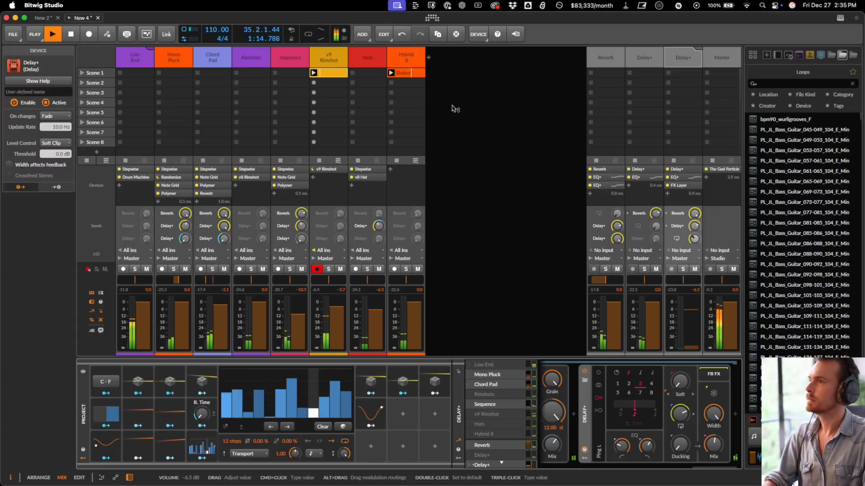
# - Insert an EQ+ before The God Particle on the Master track
pyautogui.click(719, 58)
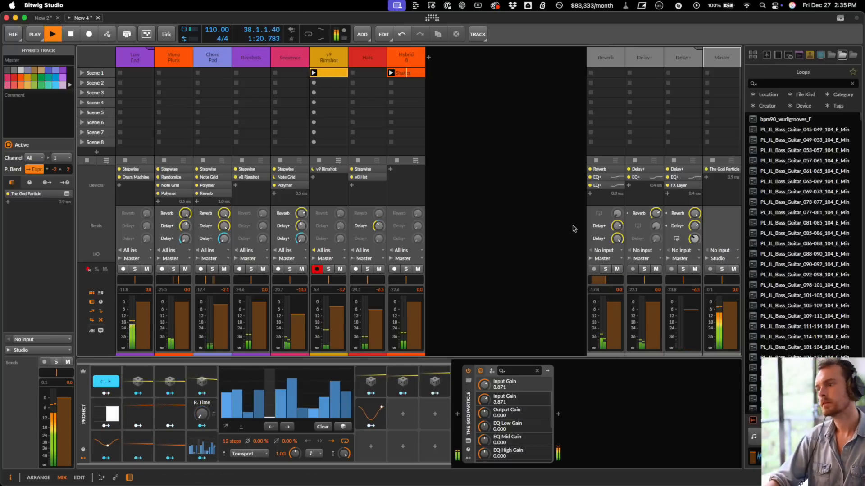
pyautogui.click(457, 414)
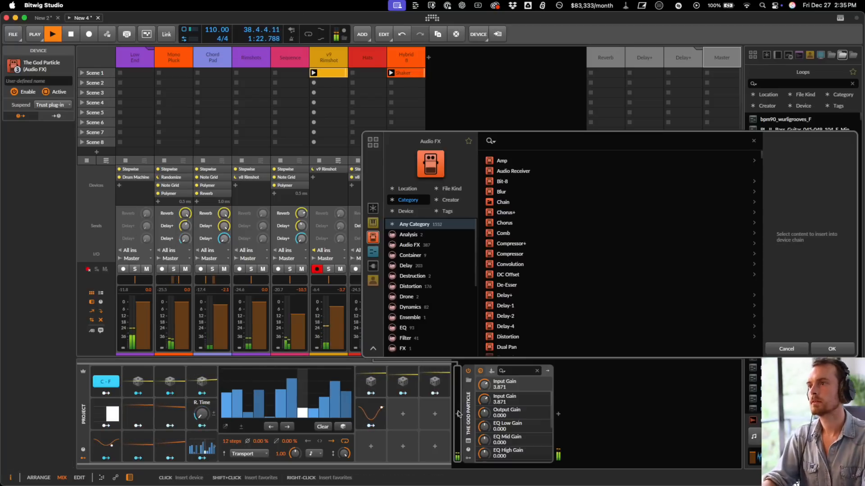
pyautogui.write('eq')
pyautogui.press('Return')
# - Shape the master EQ+ with a low cut at 48.6 Hz, a -1.2 dB bell at 300 Hz and a +1.2 dB bell at 3.84 kHz
pyautogui.moveTo(481, 422); pyautogui.dragTo(506, 417)
pyautogui.click(552, 415)
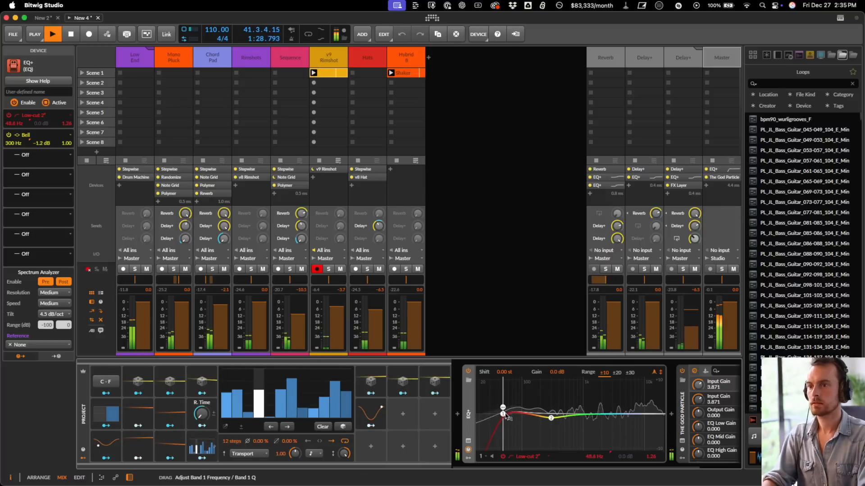
pyautogui.moveTo(616, 419); pyautogui.dragTo(616, 413)
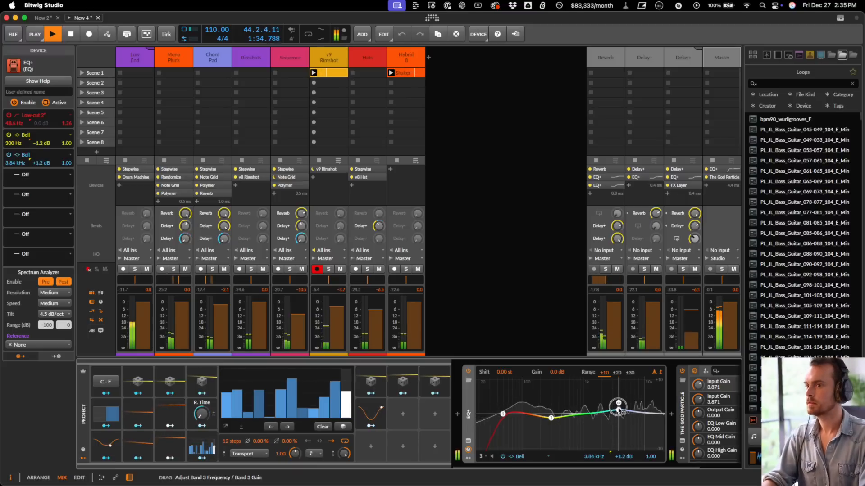
# - Set the v9 Rimshot track's volume to -2.6 dB and open its Scene 1 clip for note editing
pyautogui.click(343, 305)
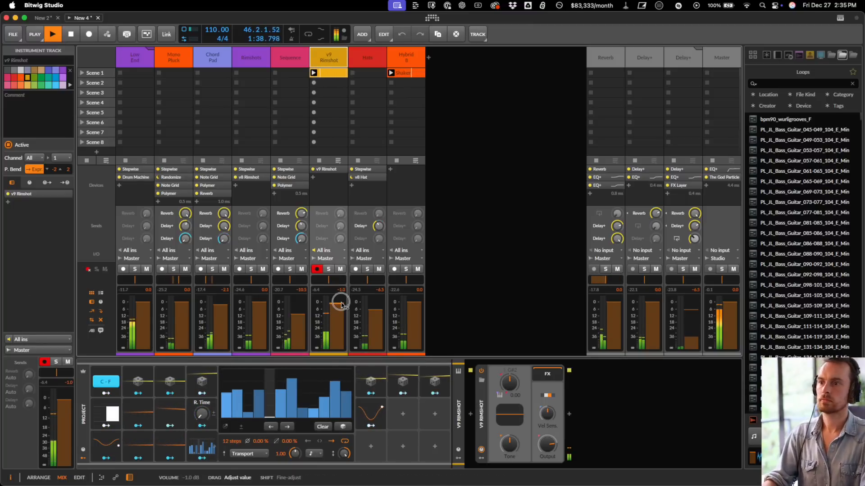
pyautogui.moveTo(341, 305); pyautogui.dragTo(355, 311)
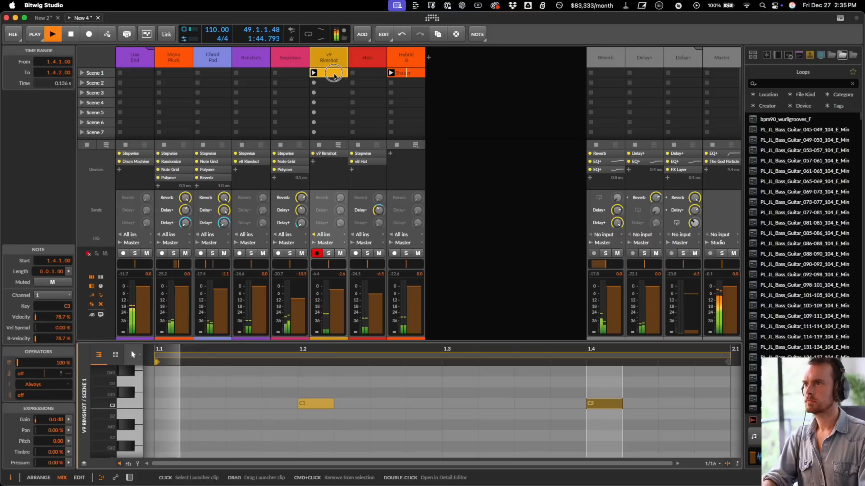
pyautogui.doubleClick(345, 71)
# - Add a C3 sixteenth note at 1.2.4 in the rimshot clip with 54.3% velocity and a repeat count of 2
pyautogui.doubleClick(420, 393)
pyautogui.press('Down')
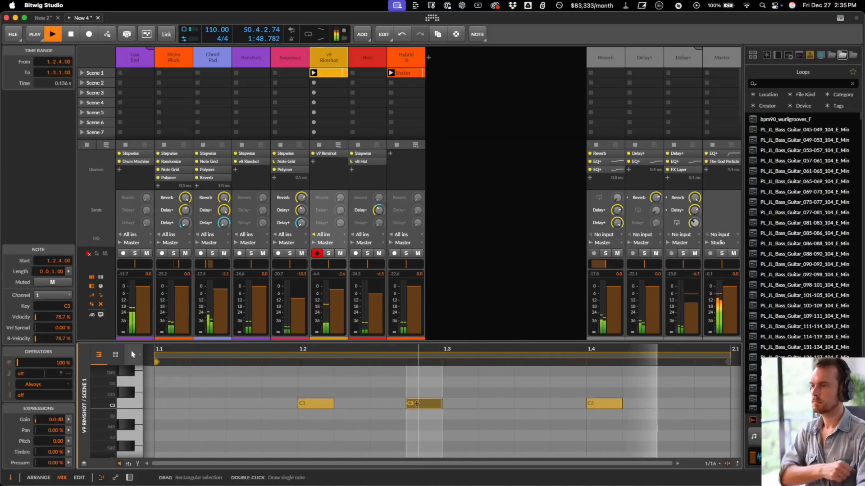
pyautogui.press('v')
pyautogui.moveTo(405, 425); pyautogui.dragTo(405, 433)
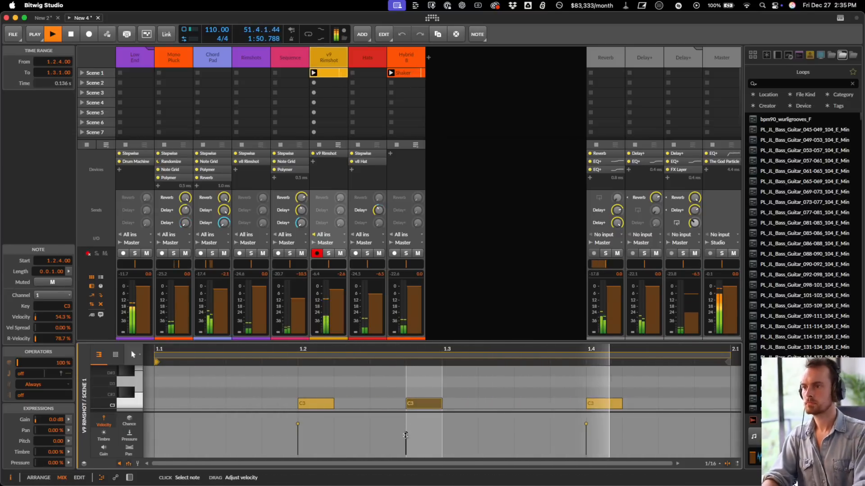
pyautogui.click(18, 396)
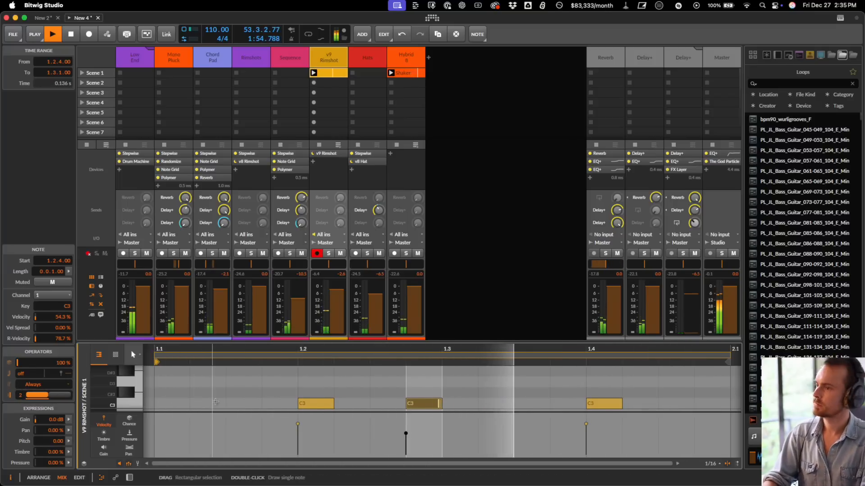
# - Stop playback, add a C3 sixteenth note at the start of the rimshot clip, and duplicate it into three consecutive notes
pyautogui.press('space')
pyautogui.doubleClick(216, 404)
pyautogui.press('Down')
pyautogui.press('Left')
pyautogui.press('Left')
pyautogui.press('Up')
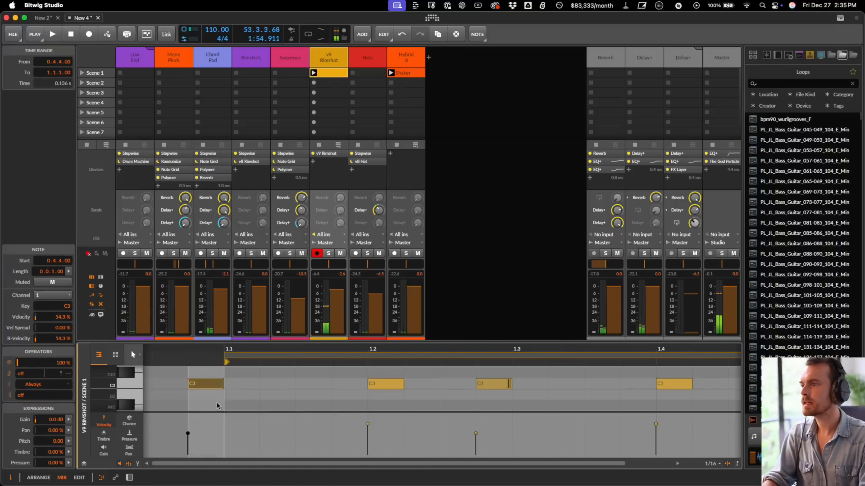
pyautogui.press('Right')
pyautogui.press('super+d')
pyautogui.press('super+d')
# - Raise the rimshot clip's three opening notes an octave to C4, set their repeat count to 4, and play the project
pyautogui.moveTo(237, 402); pyautogui.dragTo(310, 371)
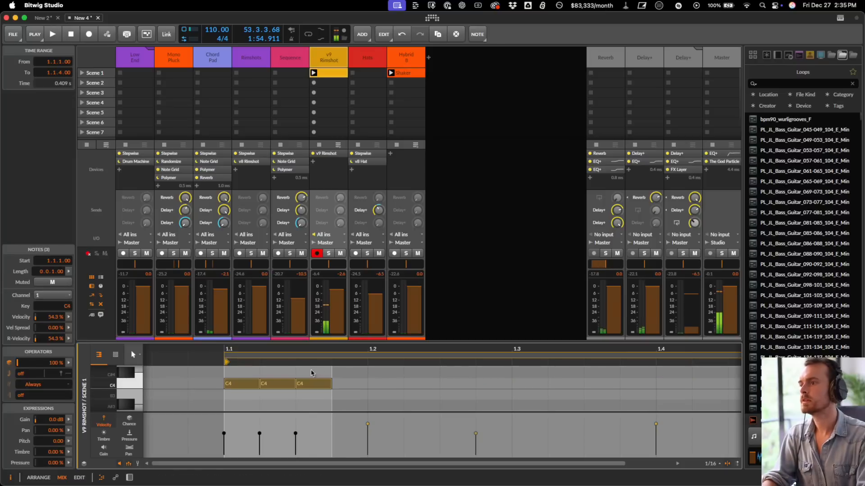
pyautogui.hotkey('shift', 'Up')
pyautogui.click(272, 392)
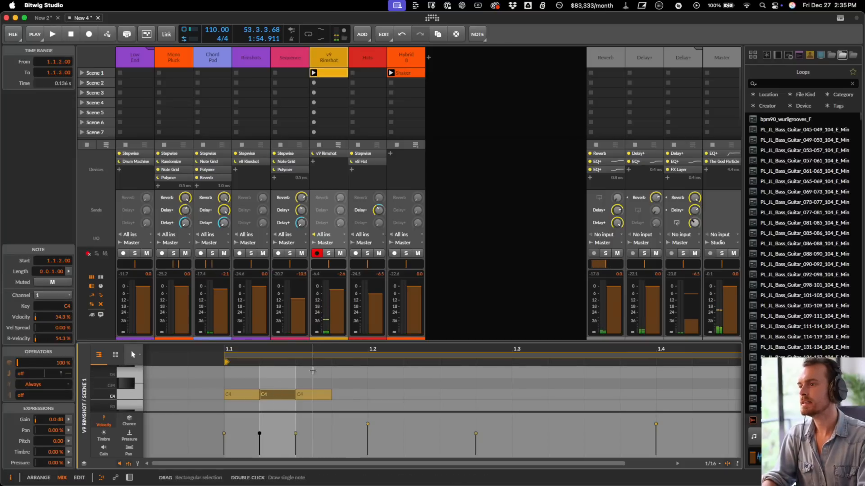
pyautogui.press('space')
pyautogui.press('space')
pyautogui.moveTo(354, 381); pyautogui.dragTo(338, 394)
pyautogui.moveTo(18, 396); pyautogui.dragTo(27, 396)
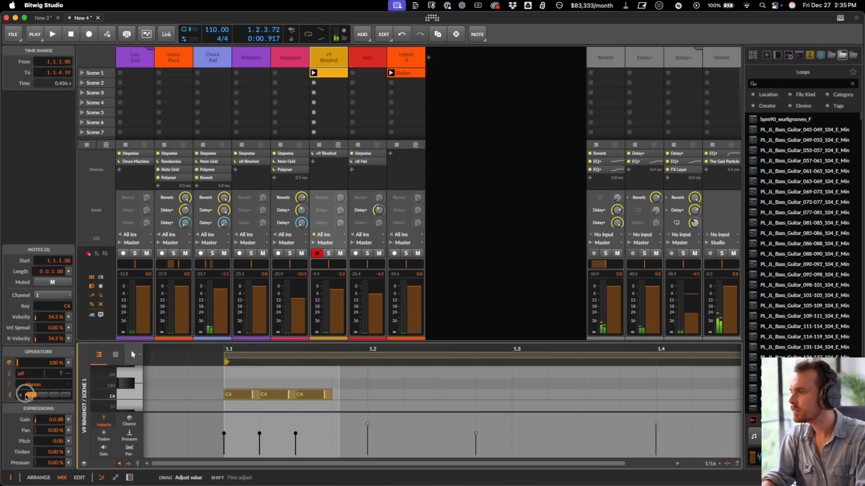
pyautogui.press('space')
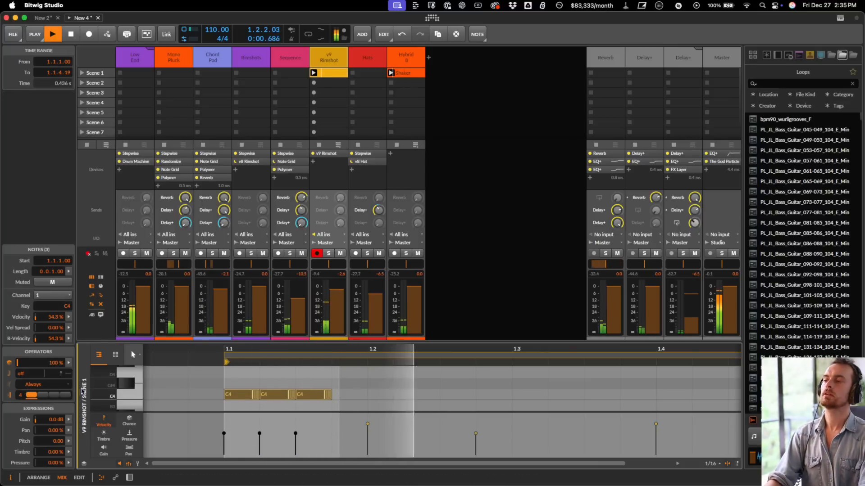
# - Set the V8 Kick's Drive to 35.5% in the Low End track's Drum Machine
pyautogui.click(290, 58)
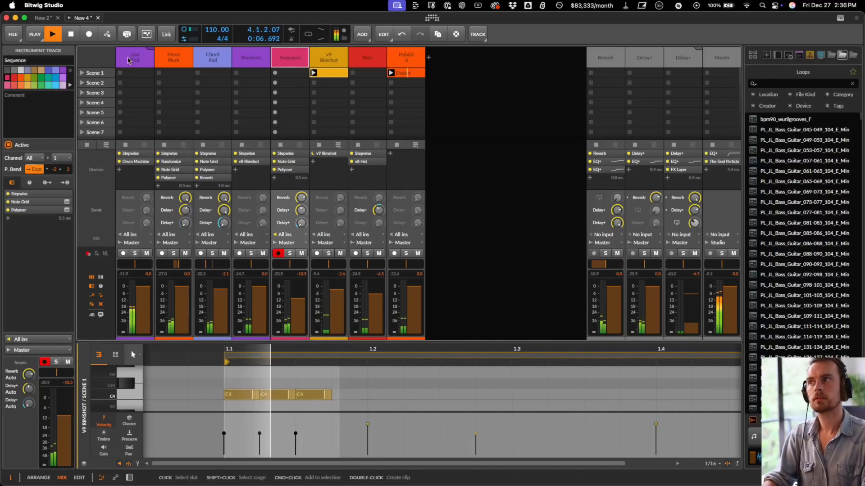
pyautogui.click(129, 58)
pyautogui.doubleClick(128, 58)
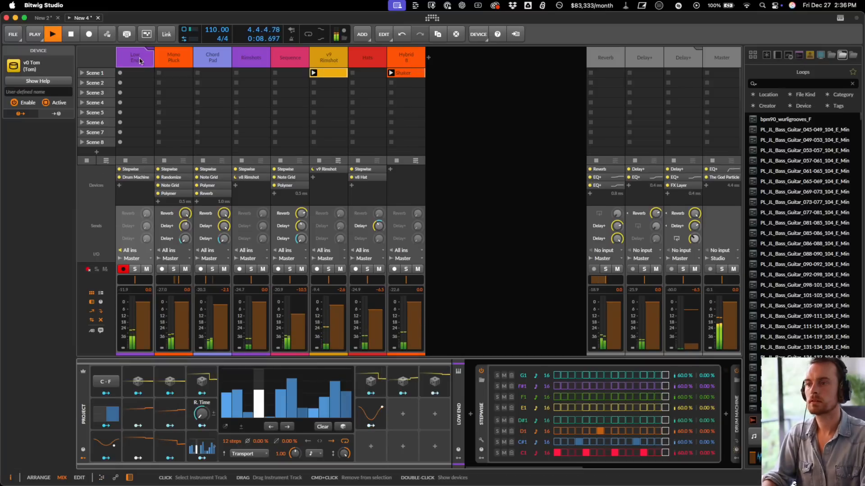
pyautogui.hscroll(4, 613, 454)
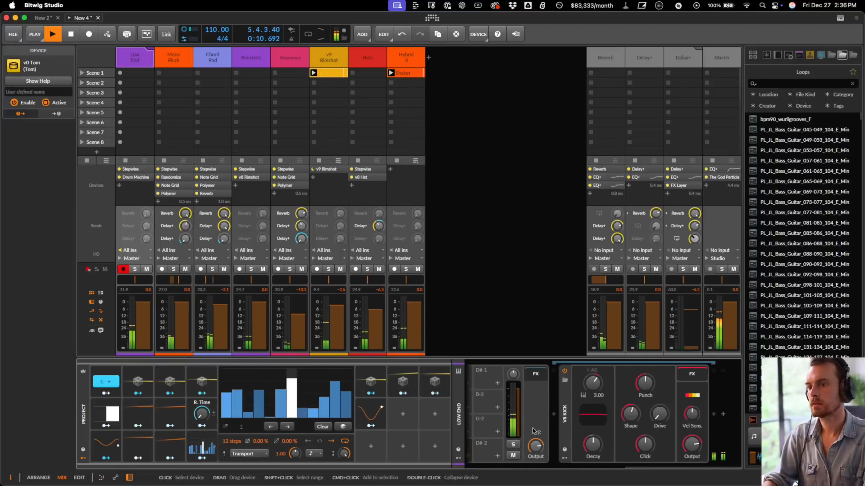
pyautogui.hscroll(-4, 585, 451)
pyautogui.moveTo(530, 451); pyautogui.dragTo(531, 436)
pyautogui.click(531, 433)
pyautogui.hscroll(4, 646, 453)
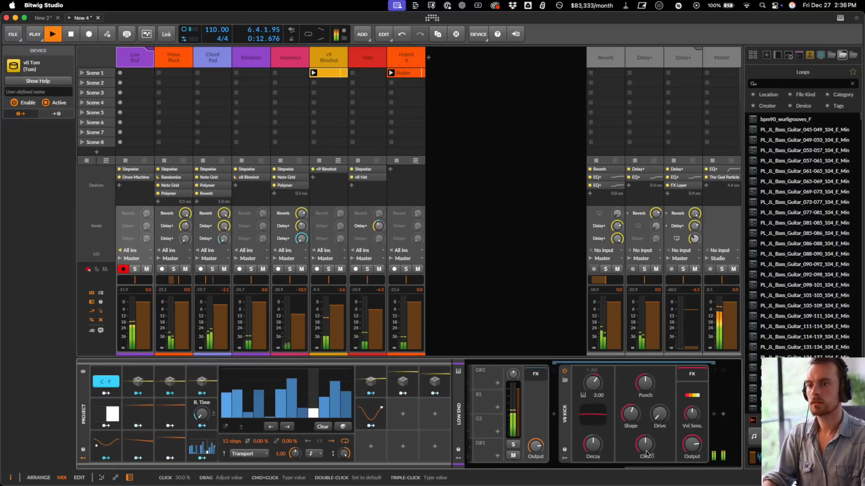
pyautogui.moveTo(663, 421); pyautogui.dragTo(662, 422)
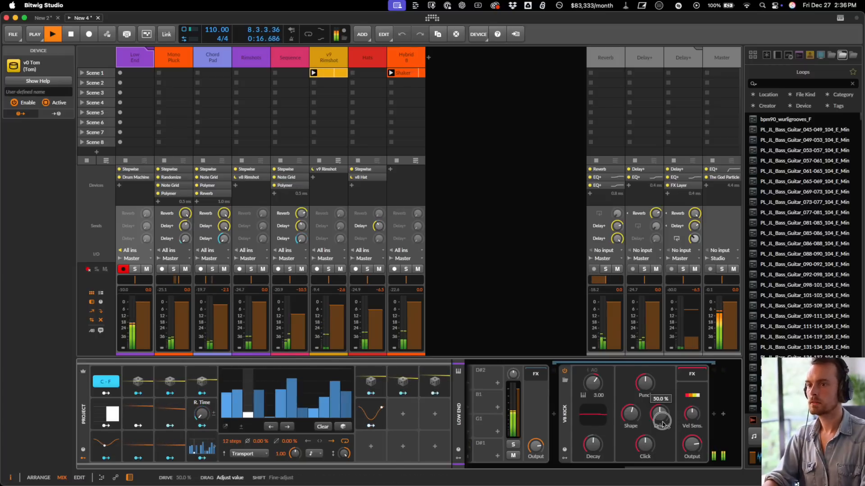
pyautogui.moveTo(662, 424); pyautogui.dragTo(663, 425)
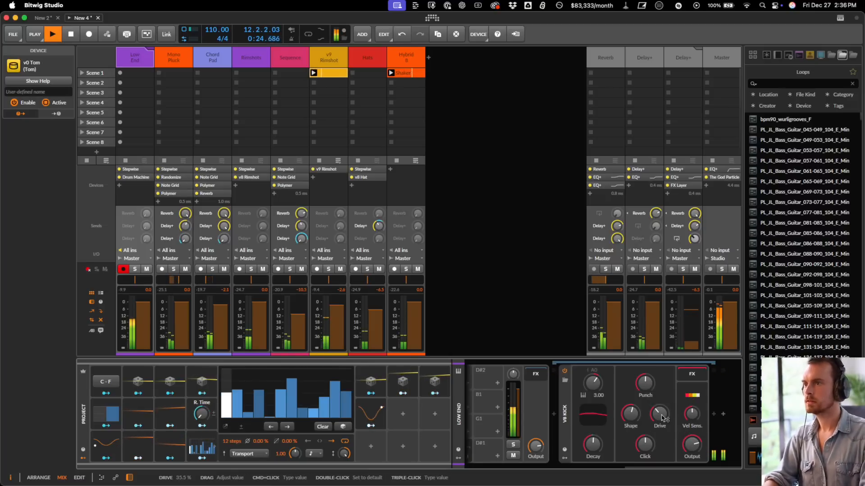
# - Set the Hats track's volume to -4.5 dB and bring up the Master track's devices
pyautogui.click(406, 58)
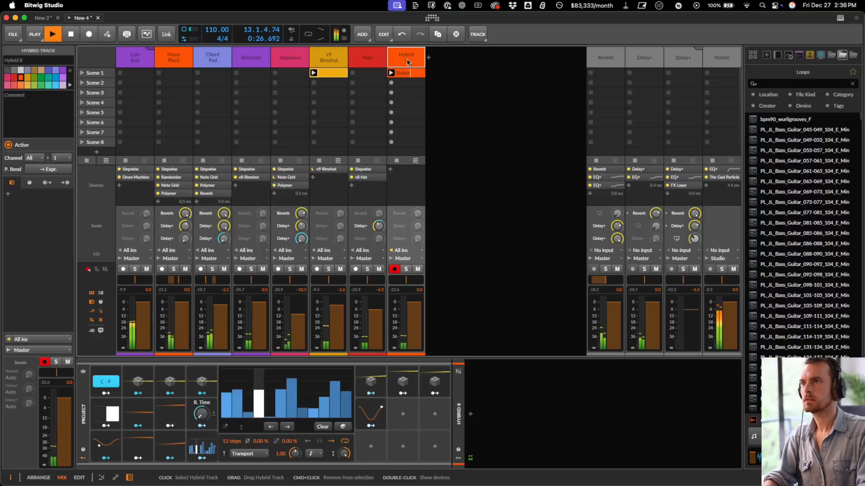
pyautogui.click(368, 60)
pyautogui.moveTo(377, 313); pyautogui.dragTo(378, 313)
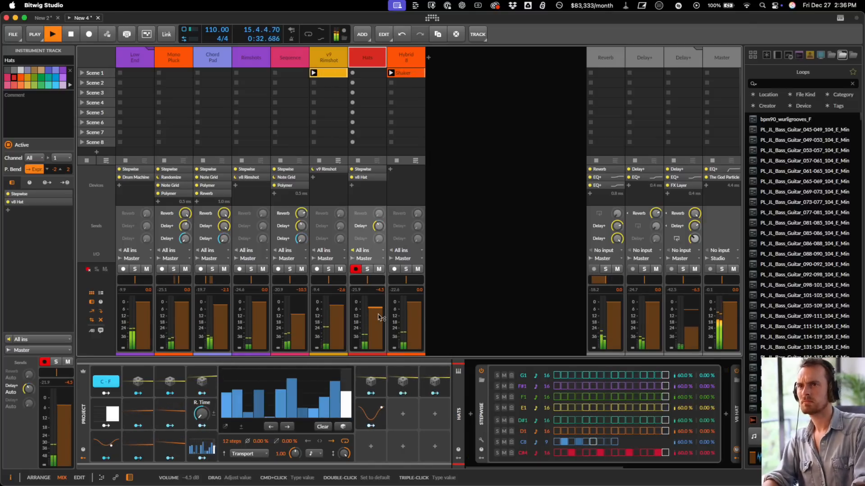
pyautogui.click(728, 74)
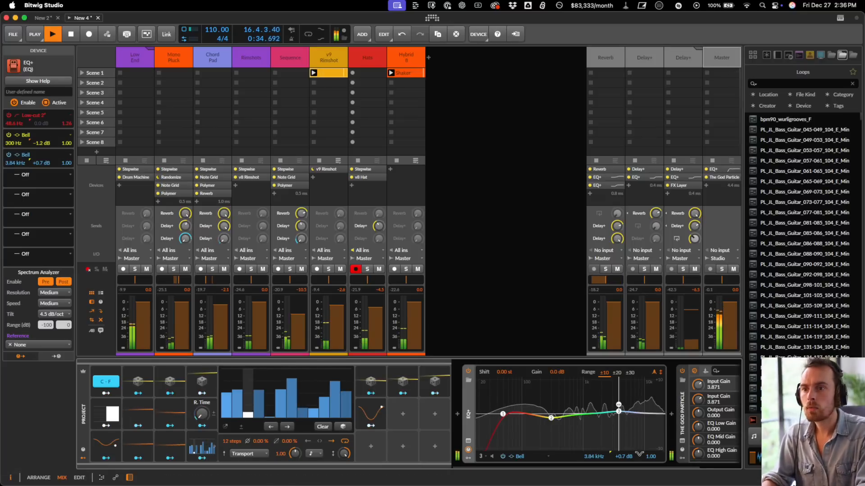
# - Disable The God Particle on the Master track and insert Tonal Balance Control between EQ+ and The God Particle
pyautogui.click(682, 371)
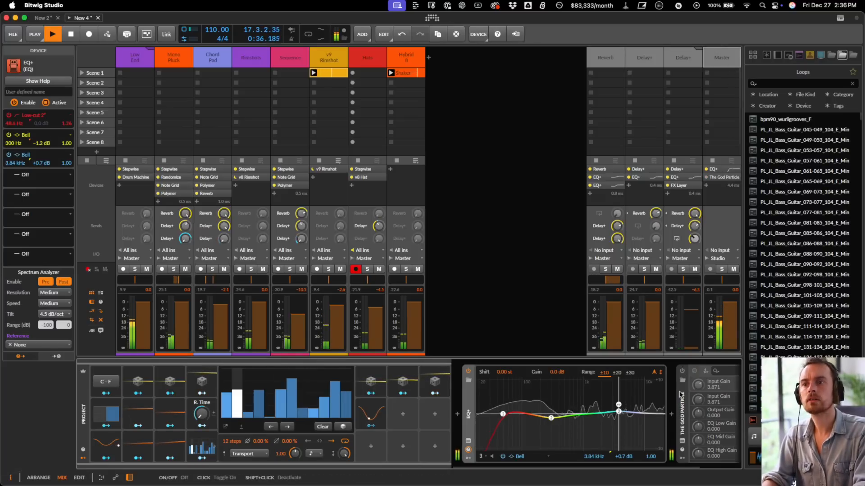
pyautogui.click(671, 415)
pyautogui.write('tonal')
pyautogui.press('Return')
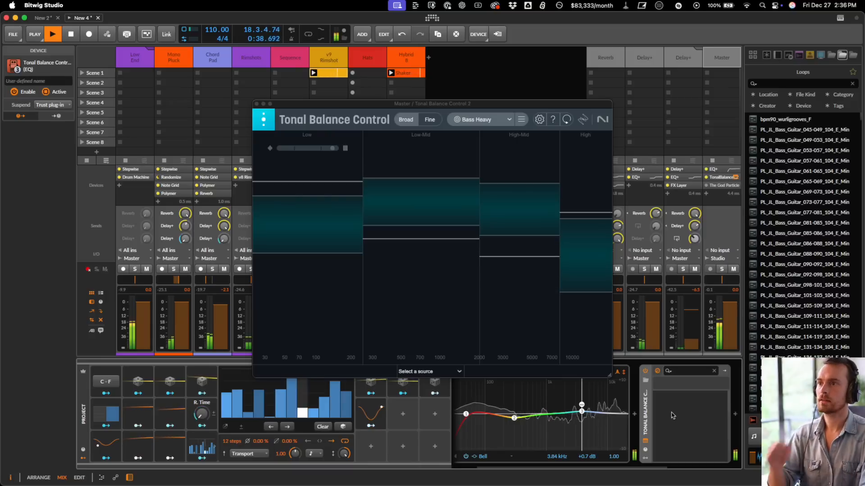
# - Compare the mix against the Bass Heavy target in Tonal Balance Control's Broad and Fine views
pyautogui.click(415, 121)
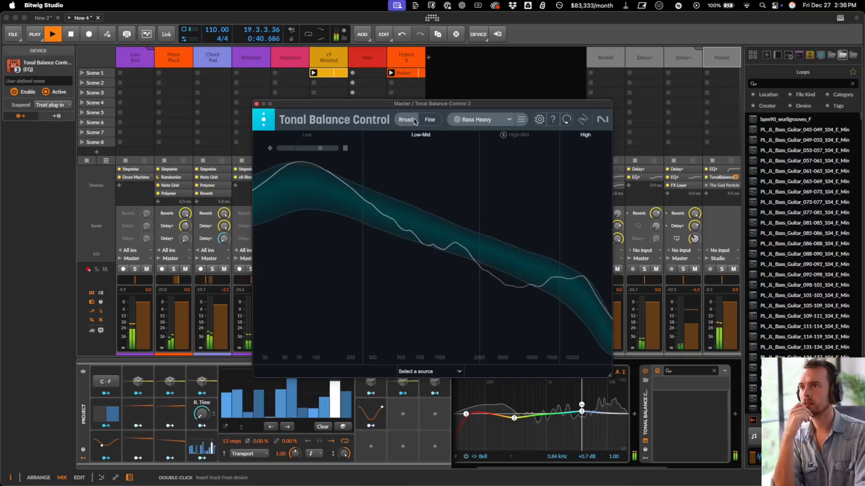
pyautogui.click(415, 121)
pyautogui.click(430, 119)
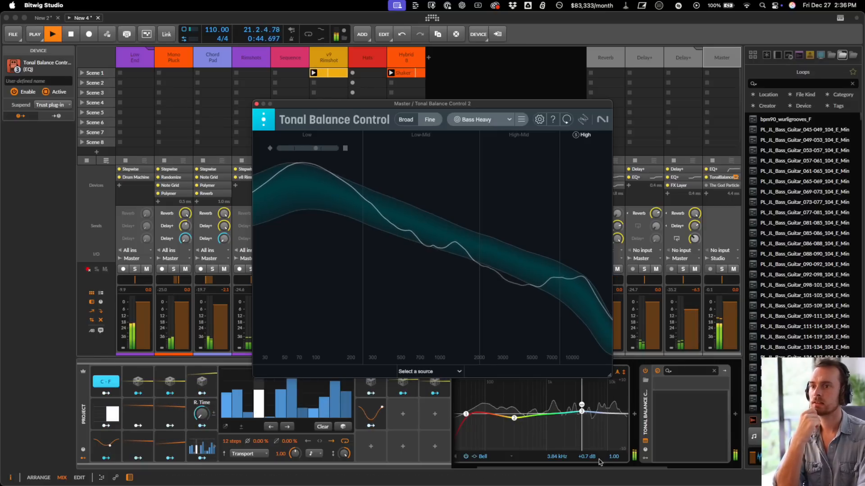
# - Move The God Particle ahead of Tonal Balance Control in the Master chain and close the analyzer window
pyautogui.hscroll(2, 653, 439)
pyautogui.moveTo(731, 413); pyautogui.dragTo(619, 413)
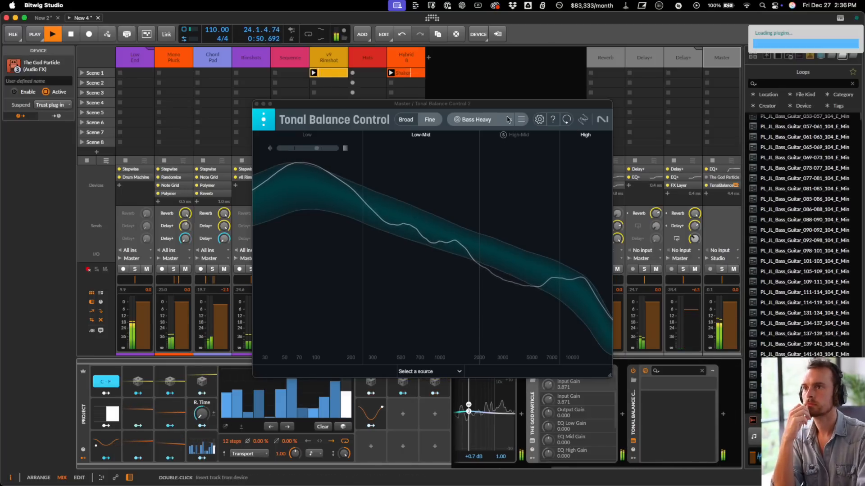
pyautogui.moveTo(503, 103); pyautogui.dragTo(405, 96)
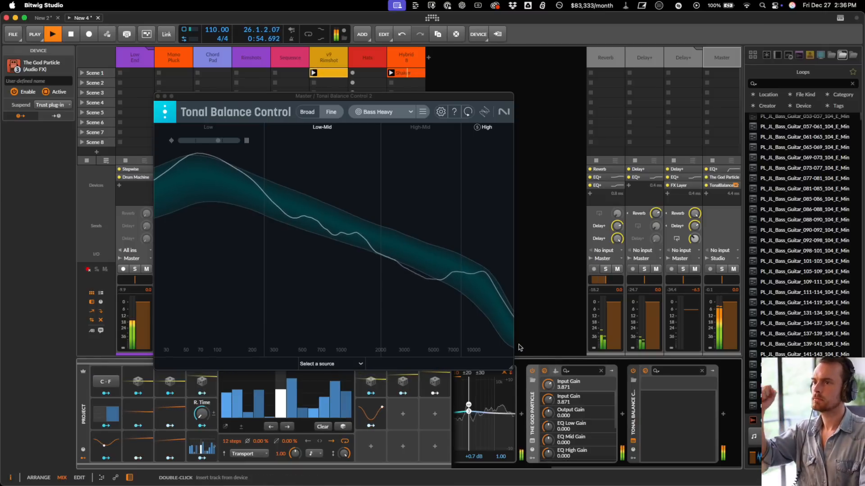
pyautogui.click(157, 97)
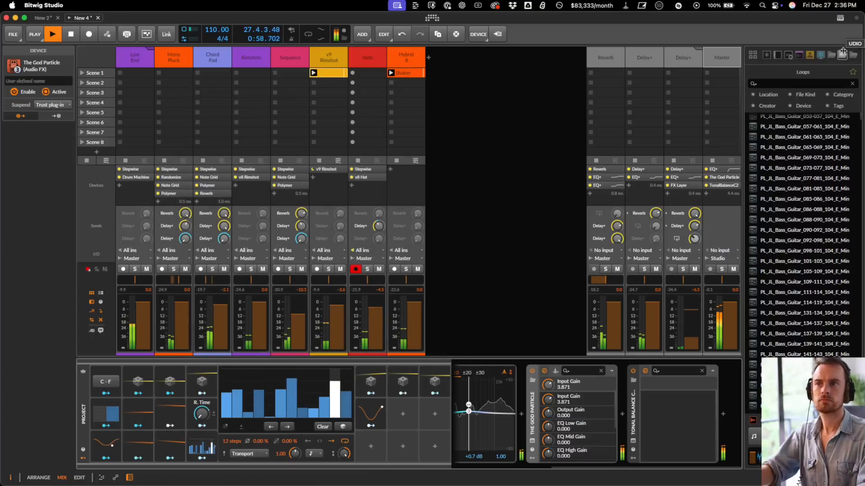
# - Add an instrument track after the Hybrid 8 track and load the Fishmans Shell Pad preset, found by searching for "officia"
pyautogui.click(404, 60)
pyautogui.press('super+t')
pyautogui.click(500, 414)
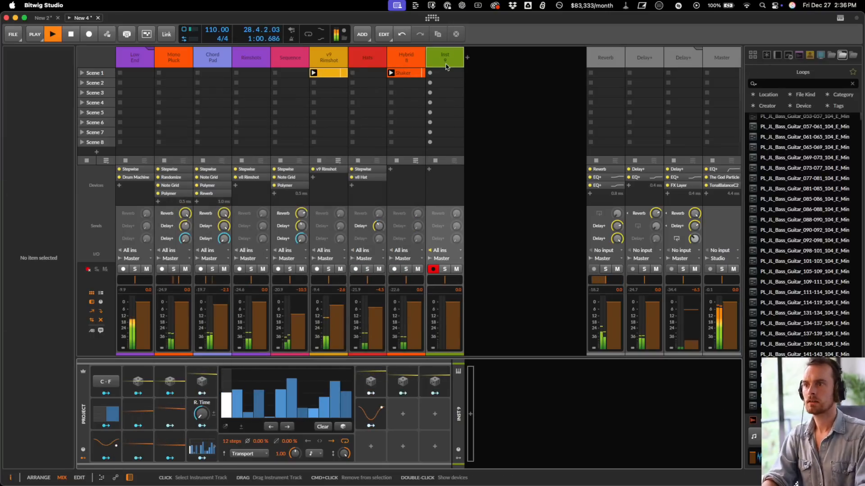
pyautogui.click(472, 416)
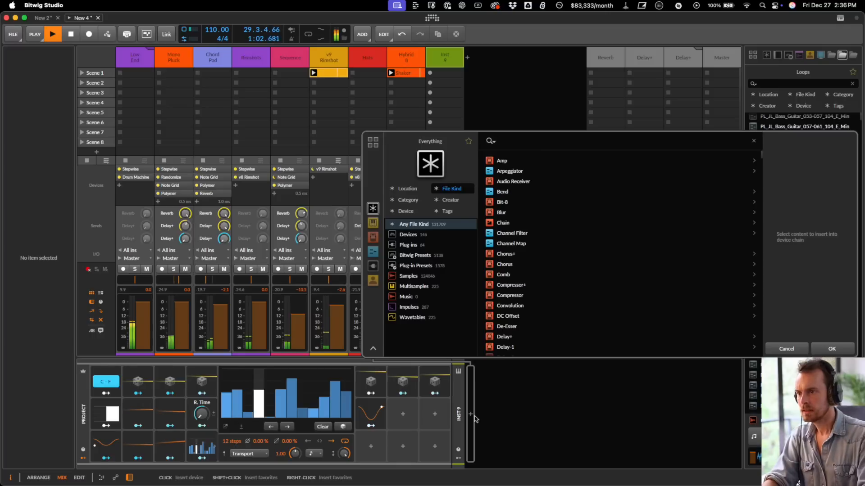
pyautogui.write('officia')
pyautogui.press('Down')
pyautogui.press('Down')
pyautogui.press('Down')
pyautogui.press('Down')
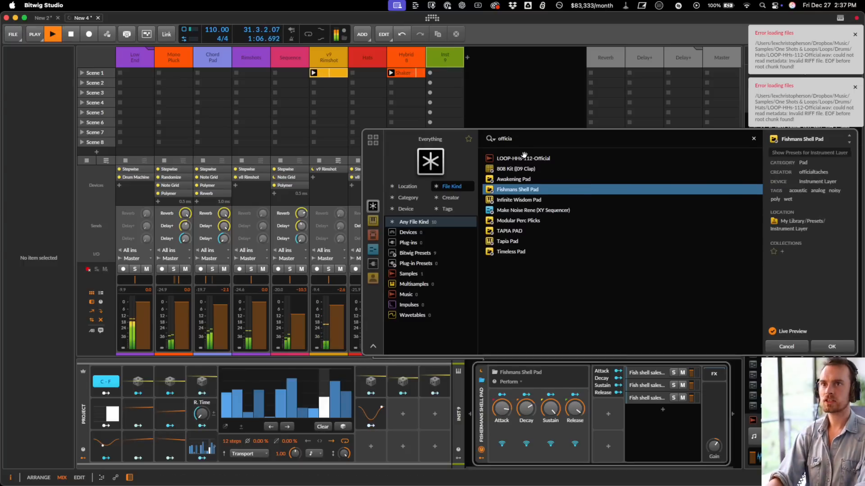
pyautogui.press('Return')
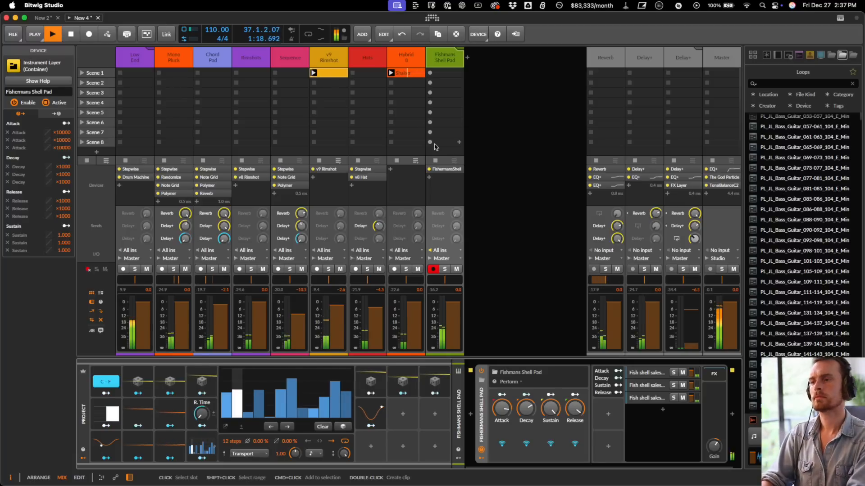
# - Record pad takes into the Scene 1 and Scene 2 slots of the Fishmans Shell Pad track, stopping playback around the takes
pyautogui.press('space')
pyautogui.click(430, 74)
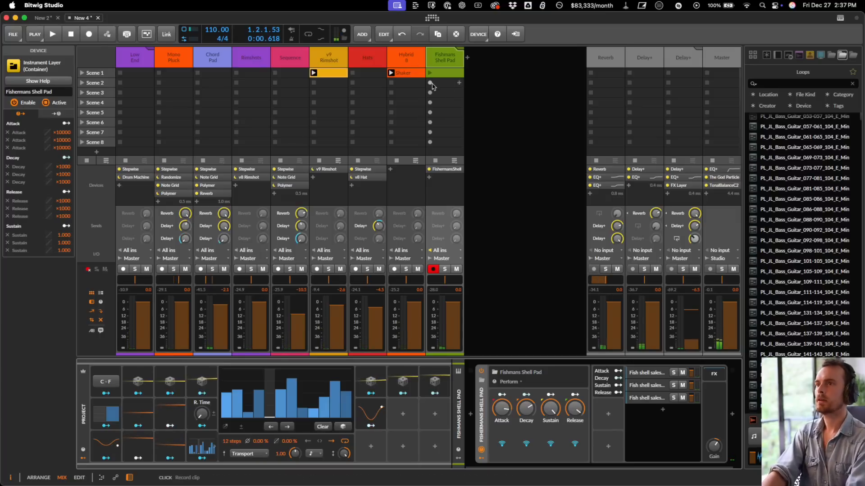
pyautogui.click(430, 83)
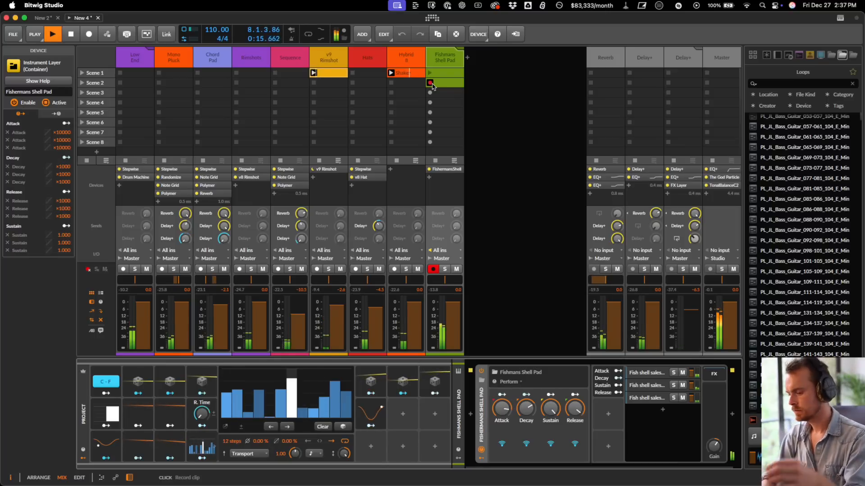
pyautogui.press('space')
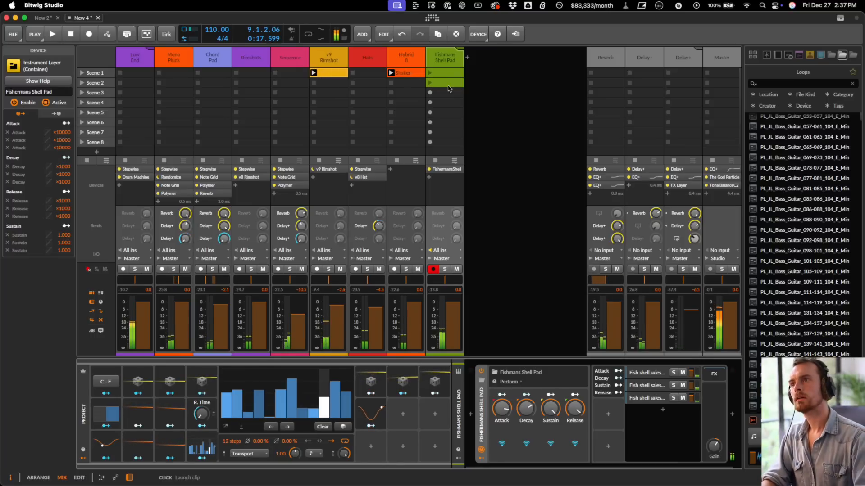
# - Open the Fishmans Shell Pad's Scene 2 clip for note editing and quantize all its notes
pyautogui.doubleClick(445, 83)
pyautogui.click(440, 387)
pyautogui.press('super+a')
pyautogui.press('q')
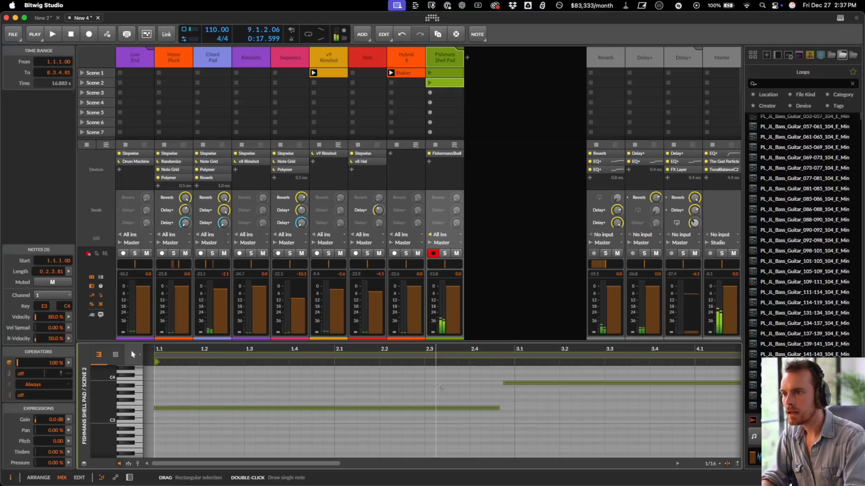
# - Move the second and third notes of the Scene 2 clip to start at 3.1.1 and 4.3.1
pyautogui.scroll(-2, 441, 391)
pyautogui.click(514, 384)
pyautogui.moveTo(515, 383); pyautogui.dragTo(524, 383)
pyautogui.hscroll(2, 524, 385)
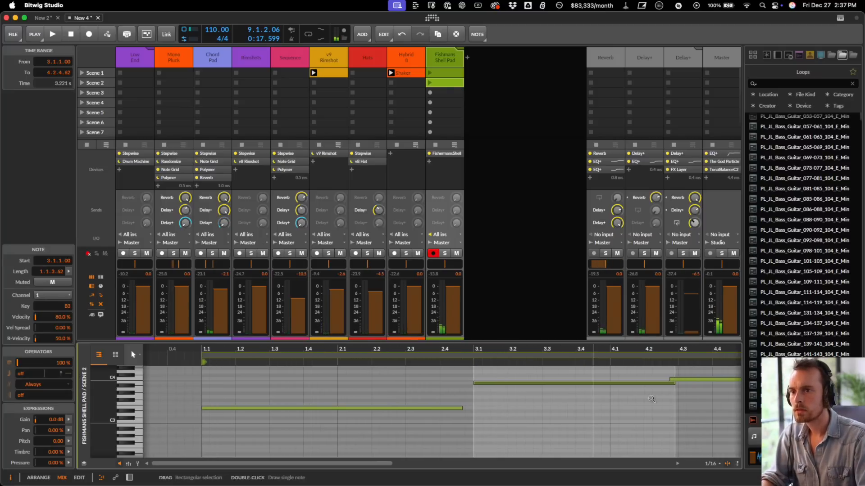
pyautogui.click(653, 400)
pyautogui.click(693, 380)
pyautogui.scroll(-3, 675, 392)
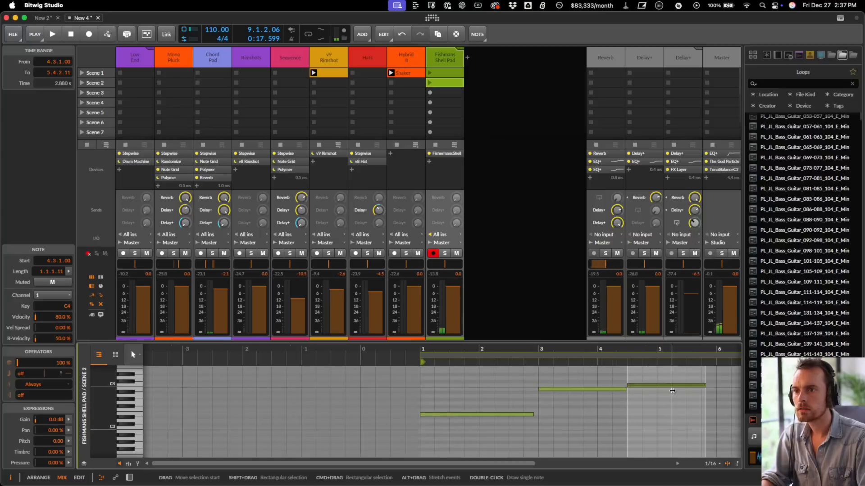
# - Lower the Scene 2 clip's final note at bar 8 to E3 and select all the notes
pyautogui.click(631, 406)
pyautogui.moveTo(693, 445); pyautogui.dragTo(693, 386)
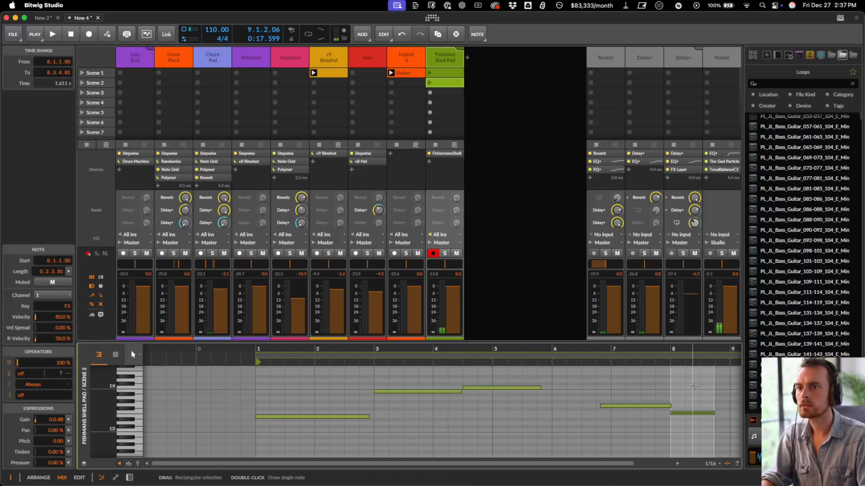
pyautogui.hscroll(2, 693, 385)
pyautogui.press('Down')
pyautogui.press('Down')
pyautogui.press('super+a')
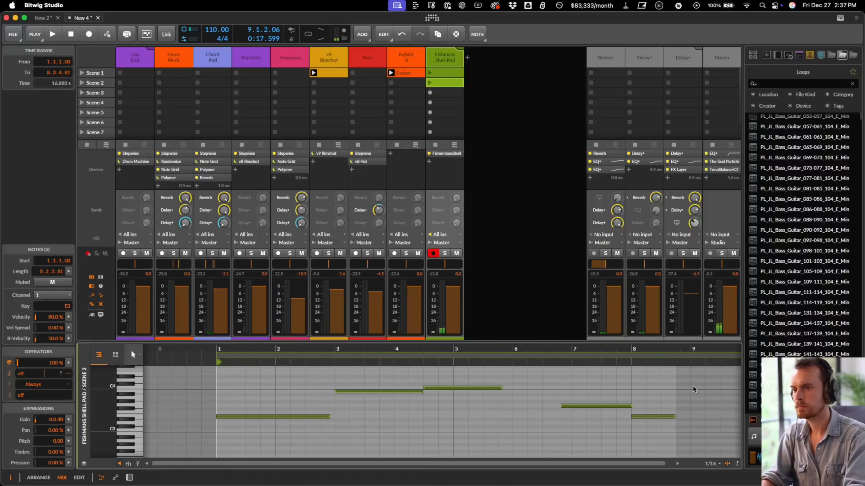
# - Launch the Fishmans Shell Pad's Scene 2 clip, select its 8-bar loop, and set the track's volume to -2.6 dB
pyautogui.click(429, 83)
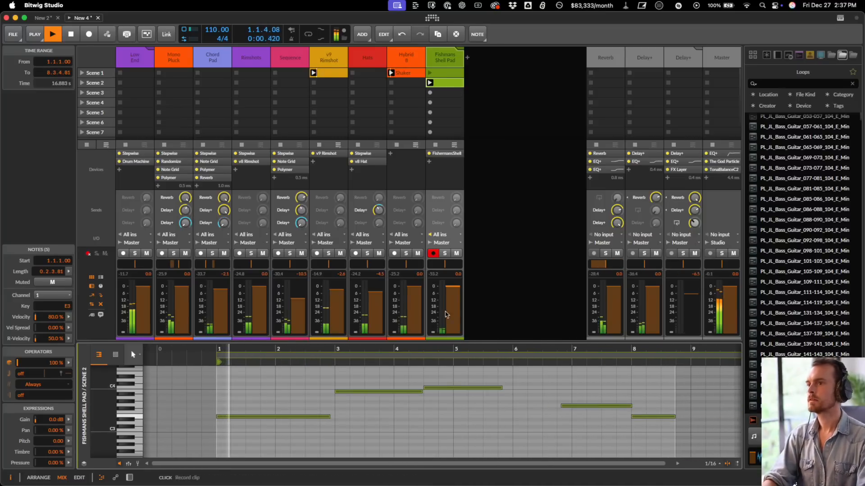
pyautogui.click(310, 358)
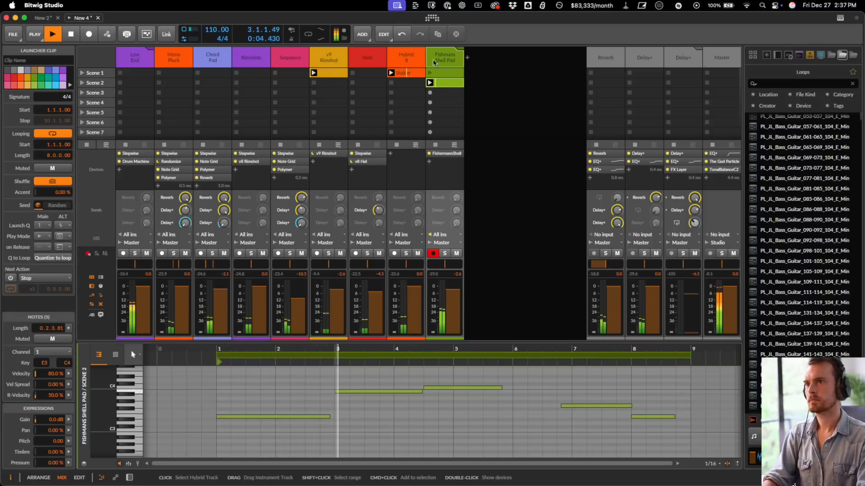
# - Modulate the Fishmans Shell Pad track's pan with Random 5 at 0.630, turn up its three sends, and set its volume to -11.7 dB
pyautogui.doubleClick(436, 55)
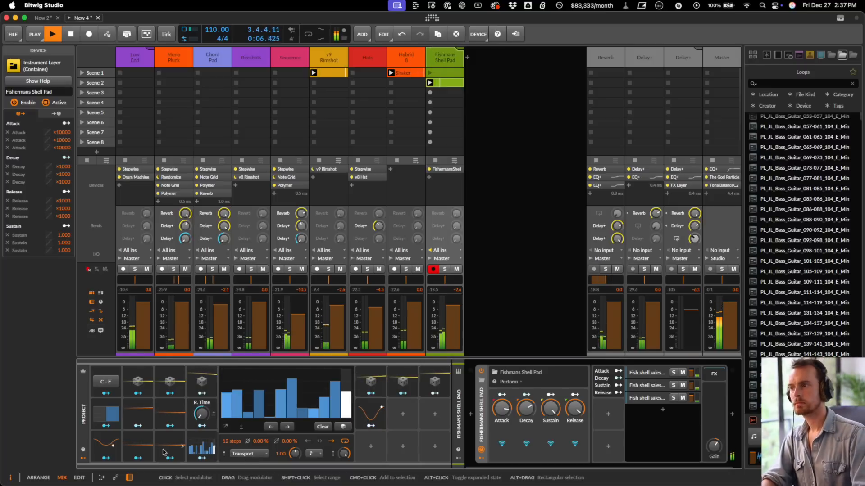
pyautogui.click(435, 393)
pyautogui.moveTo(444, 280); pyautogui.dragTo(445, 294)
pyautogui.click(402, 394)
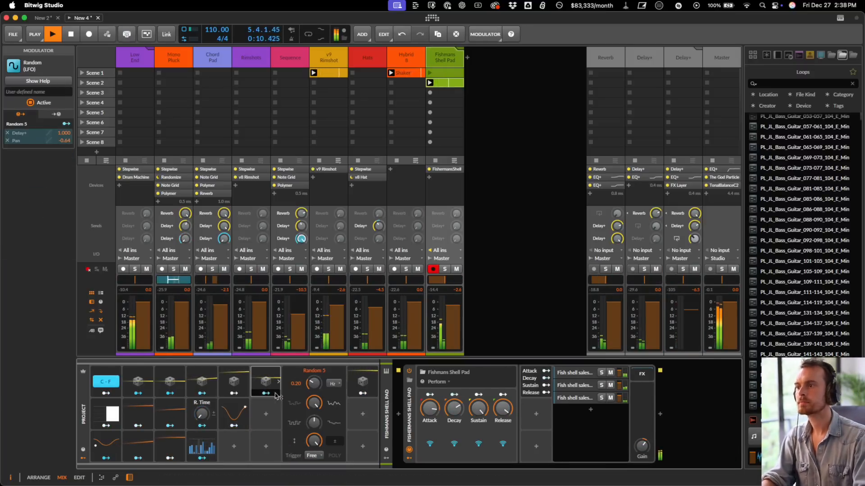
pyautogui.moveTo(446, 283); pyautogui.dragTo(451, 305)
pyautogui.press('Escape')
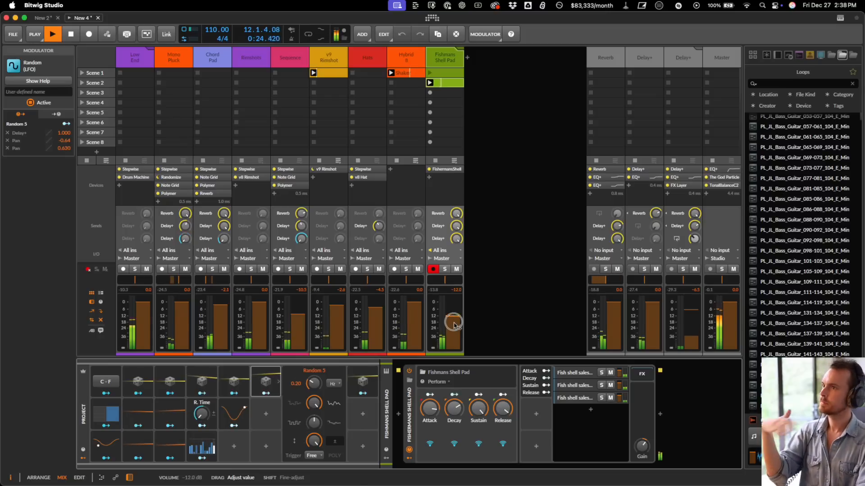
# - Stop playback and add a Steps modulator to the V8 Kick in the Low End track's Drum Machine
pyautogui.click(137, 62)
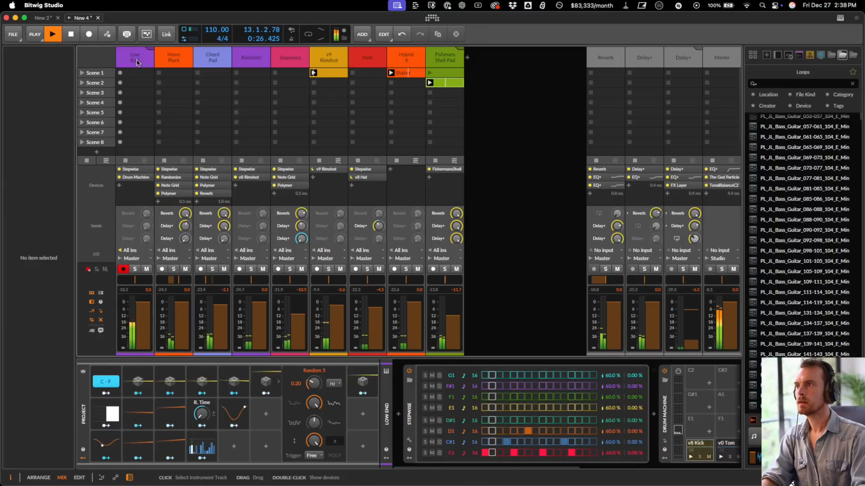
pyautogui.hscroll(5, 446, 432)
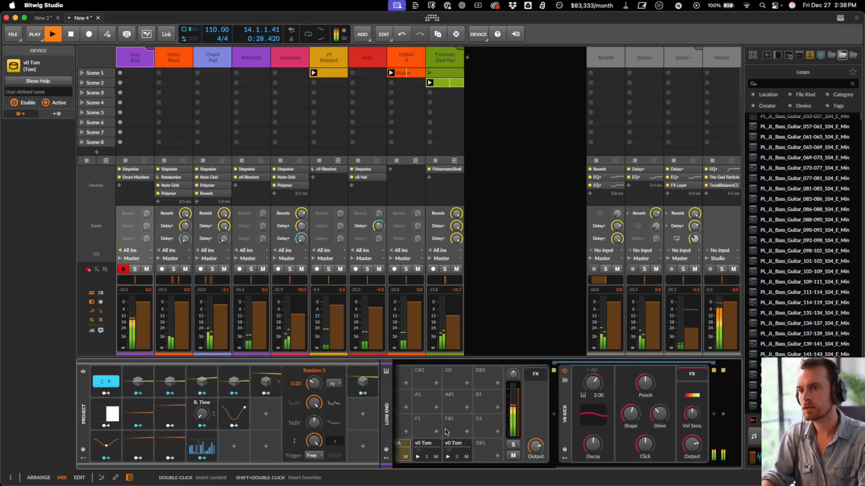
pyautogui.click(564, 459)
pyautogui.click(580, 384)
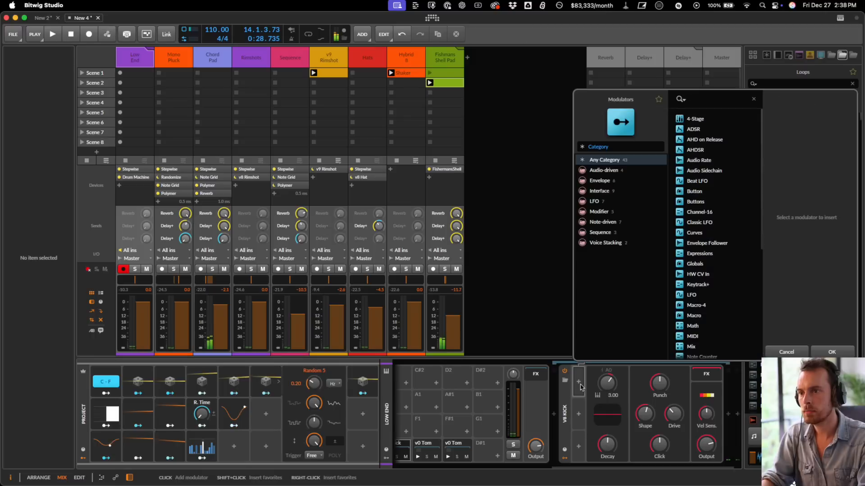
pyautogui.write('ST')
pyautogui.press('BackSpace')
pyautogui.write('T')
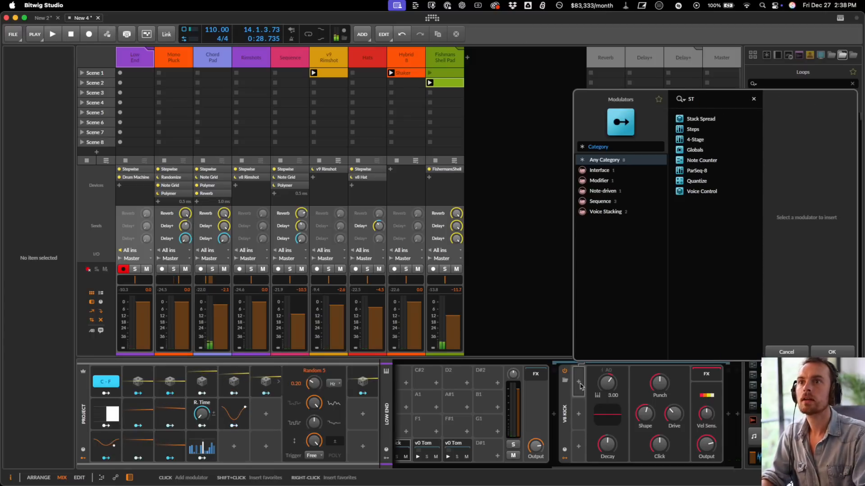
pyautogui.press('Down')
pyautogui.press('Return')
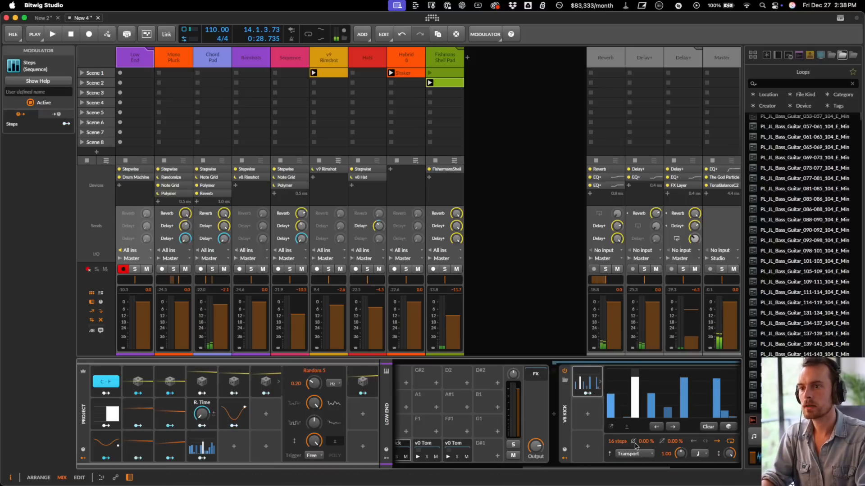
# - Set the V8 Kick's Steps modulator to 4 steps with a quarter-note timebase and clear its step values
pyautogui.moveTo(627, 444); pyautogui.dragTo(624, 445)
pyautogui.click(700, 452)
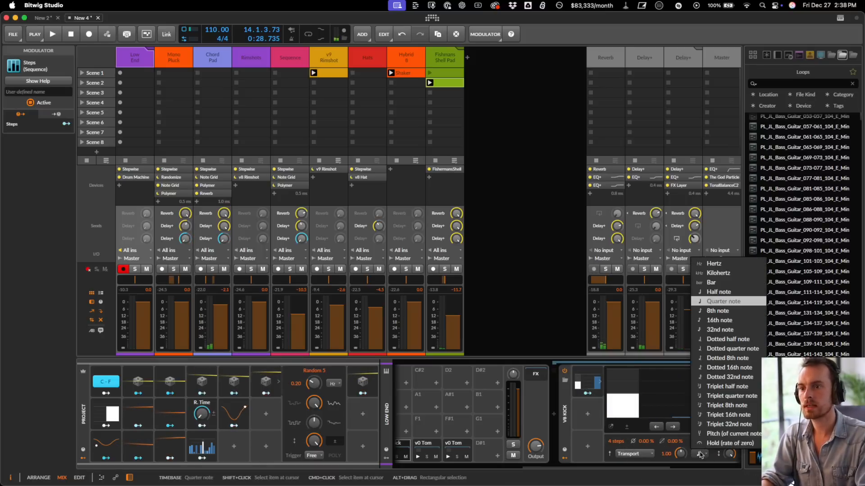
pyautogui.click(717, 303)
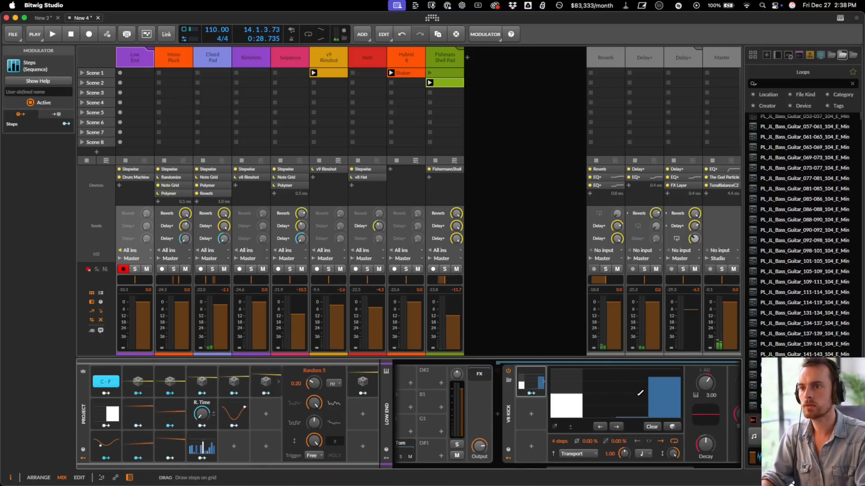
pyautogui.hscroll(5, 620, 440)
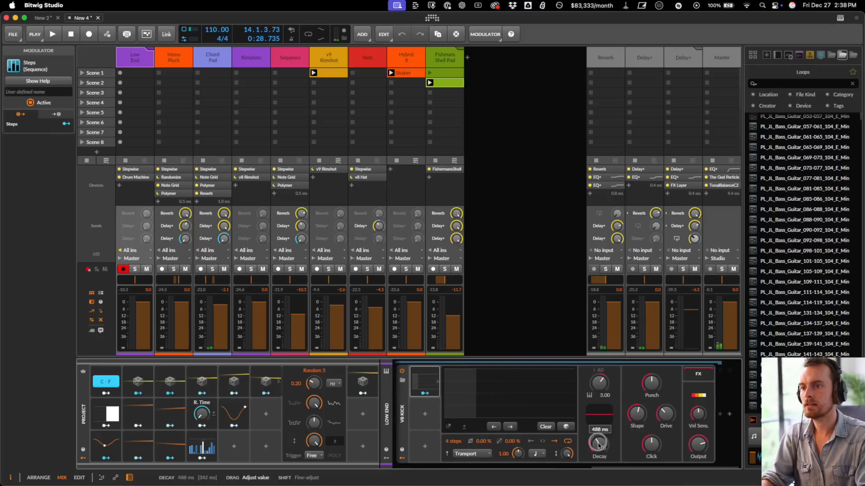
# - Audition the V8 Kick while setting its Decay to 509 ms and turning its Drive down
pyautogui.press('space')
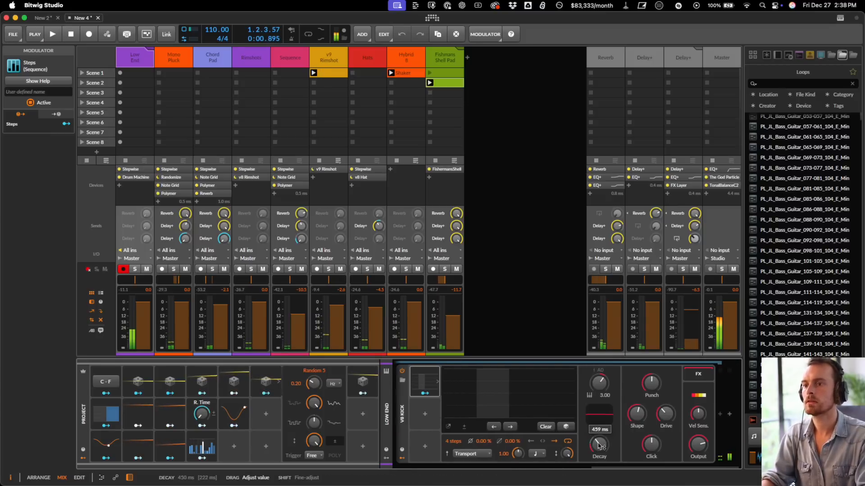
pyautogui.press('space')
pyautogui.press('space')
pyautogui.moveTo(669, 417); pyautogui.dragTo(669, 433)
pyautogui.press('space')
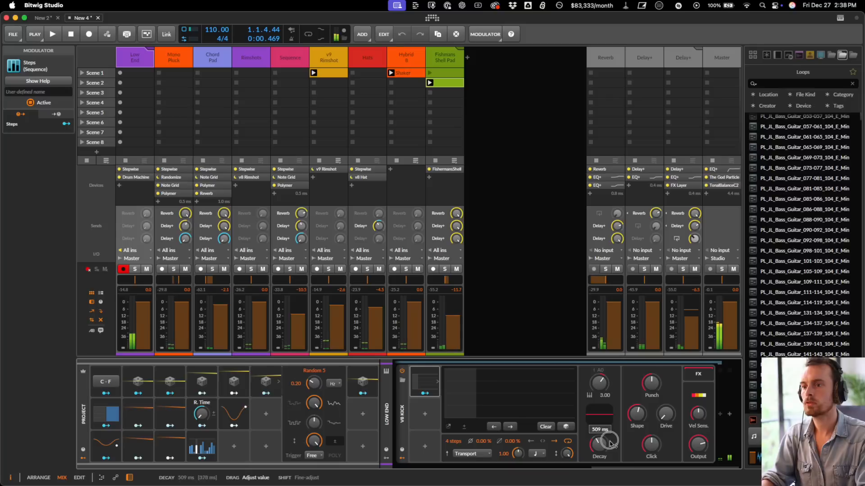
# - Fill steps 2 and 4 of the V8 Kick's Steps modulator and use it to modulate the kick's Decay and Drive
pyautogui.click(494, 393)
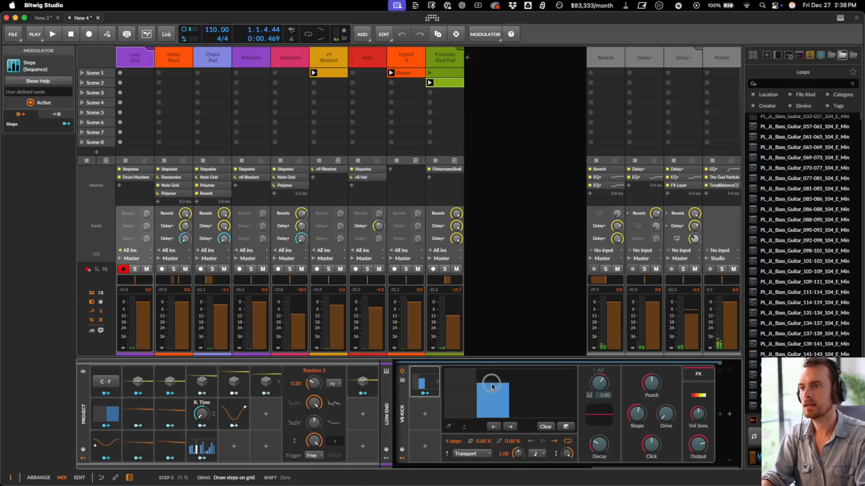
pyautogui.click(558, 383)
pyautogui.moveTo(602, 443); pyautogui.dragTo(602, 438)
pyautogui.moveTo(669, 415); pyautogui.dragTo(670, 414)
pyautogui.press('space')
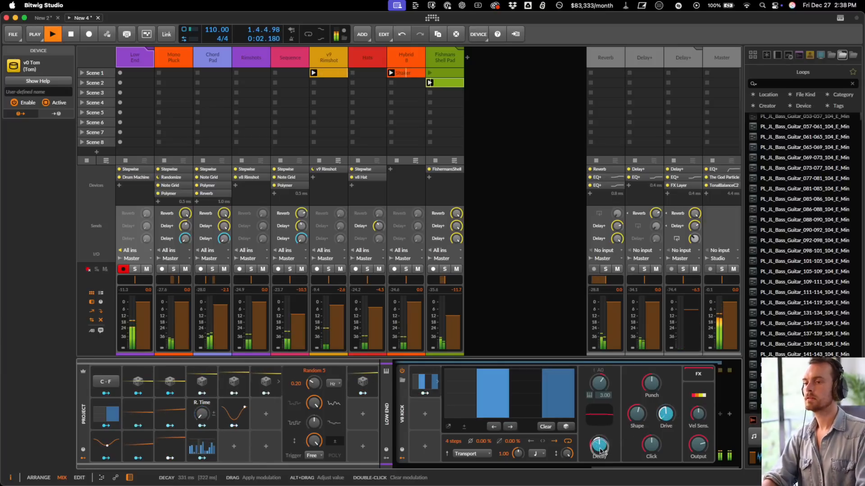
# - Refine the Steps modulation of the V8 Kick's Drive to 0.270 and set the modulator's amount to 61%
pyautogui.moveTo(671, 415); pyautogui.dragTo(668, 418)
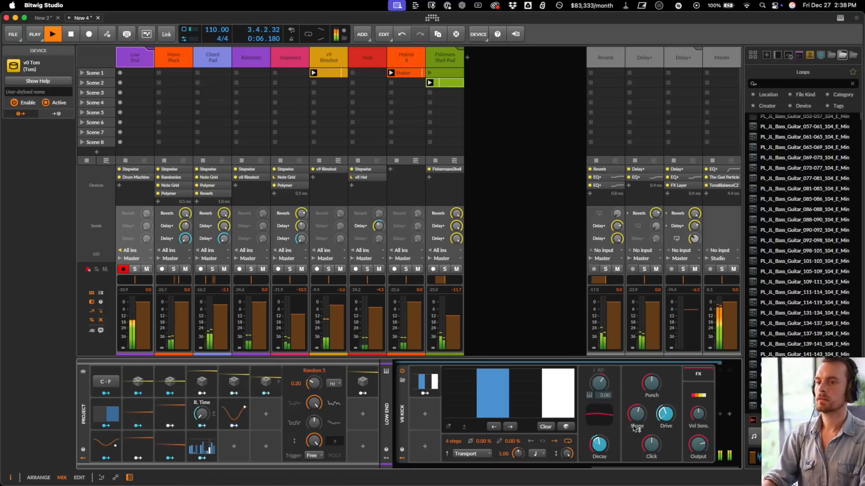
pyautogui.moveTo(666, 413); pyautogui.dragTo(667, 416)
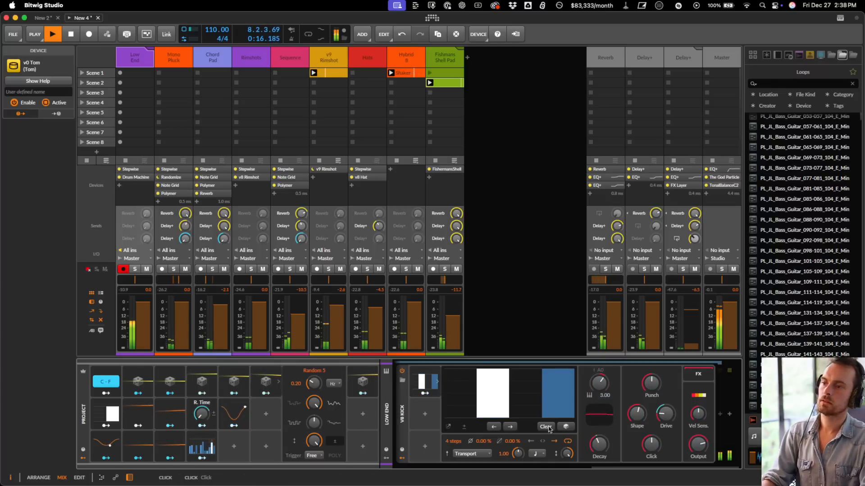
pyautogui.moveTo(569, 453); pyautogui.dragTo(570, 453)
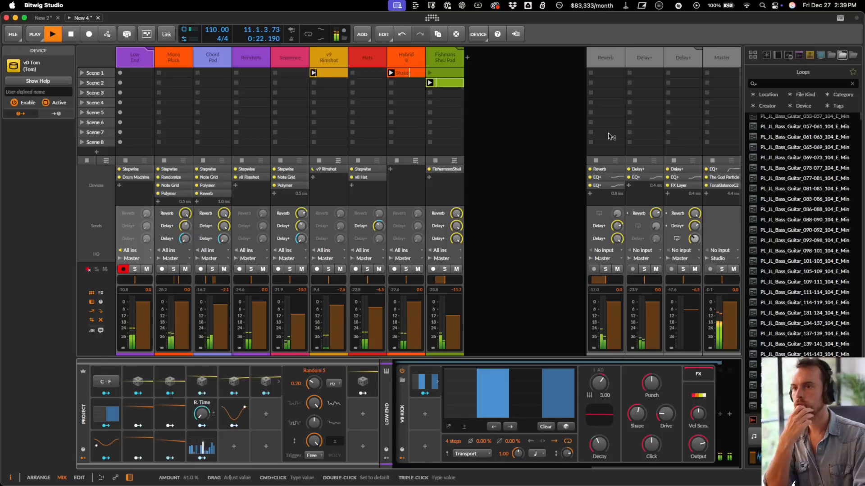
# - Turn up the first Delay+ return's two delay sends and modulate the second Delay+ return's pan with Classic LFO 3 at 63%
pyautogui.moveTo(657, 228); pyautogui.dragTo(660, 241)
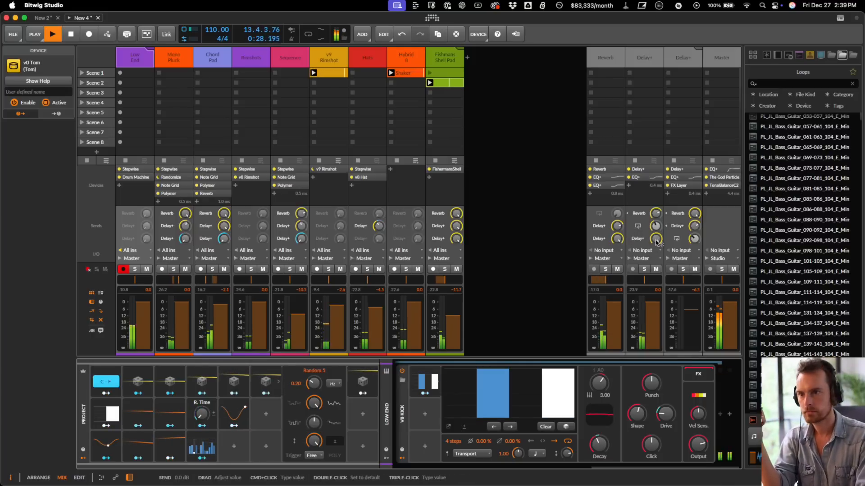
pyautogui.click(683, 55)
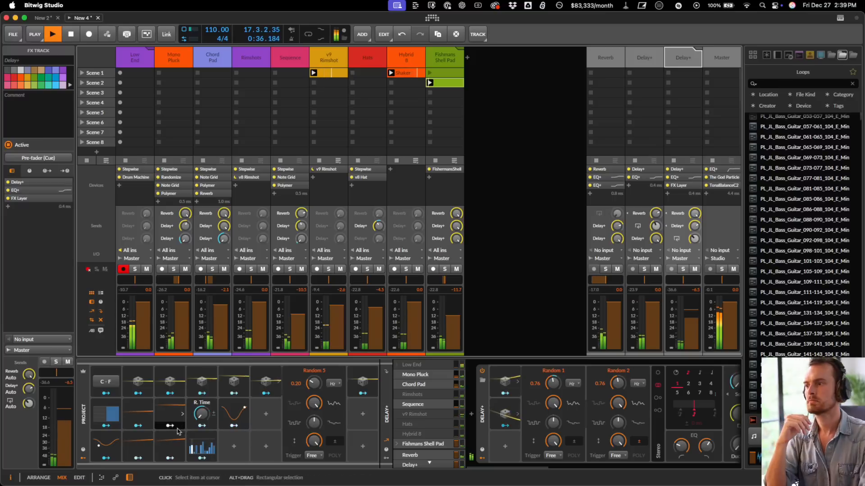
pyautogui.moveTo(137, 459); pyautogui.dragTo(684, 280)
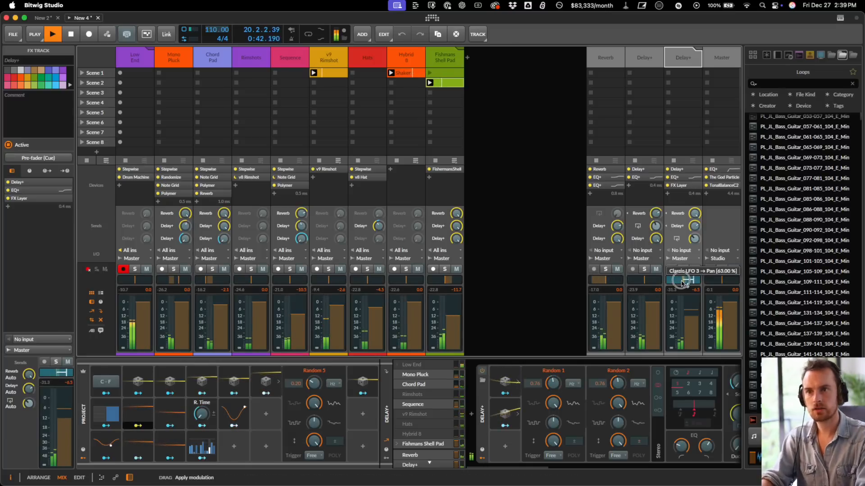
# - Add an LFO modulator to the project and use it to modulate a Classic LFO's Rate by +16.62
pyautogui.click(239, 451)
pyautogui.write('lfo')
pyautogui.press('Return')
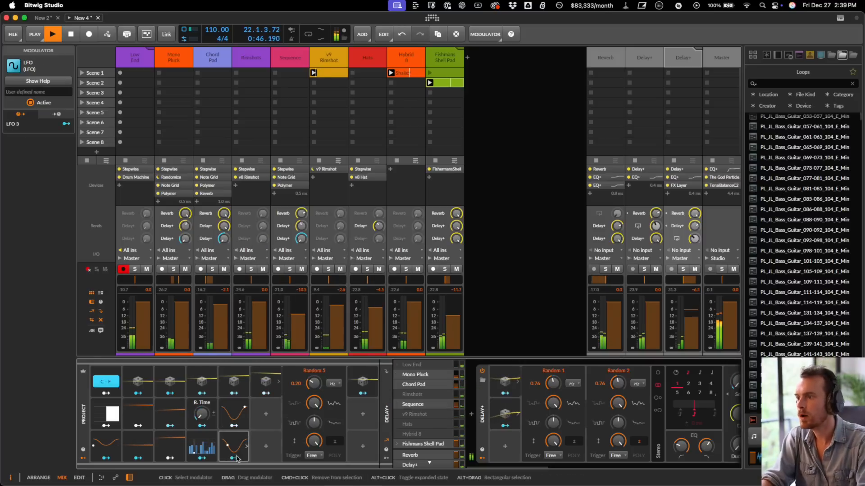
pyautogui.click(235, 459)
pyautogui.doubleClick(140, 446)
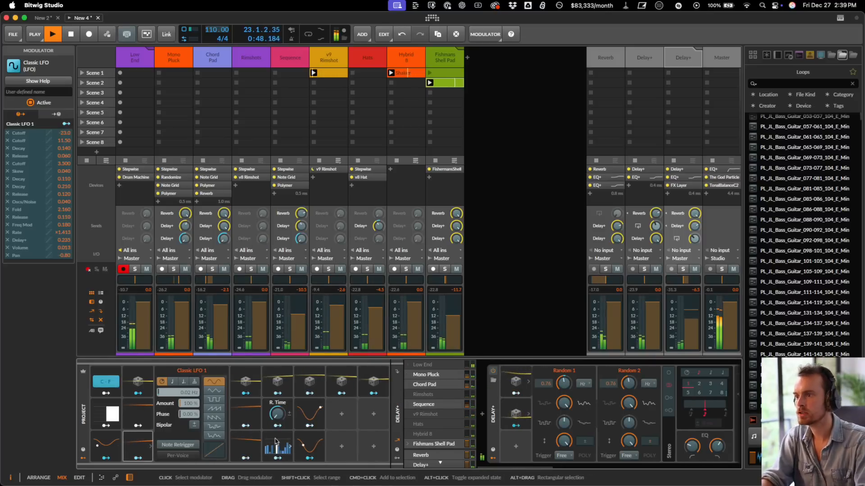
pyautogui.click(248, 438)
pyautogui.moveTo(216, 391); pyautogui.dragTo(218, 392)
pyautogui.press('Escape')
# - Duplicate the new LFO modulator and use the copy to modulate Classic LFO 4's Rate
pyautogui.click(304, 439)
pyautogui.press('super+d')
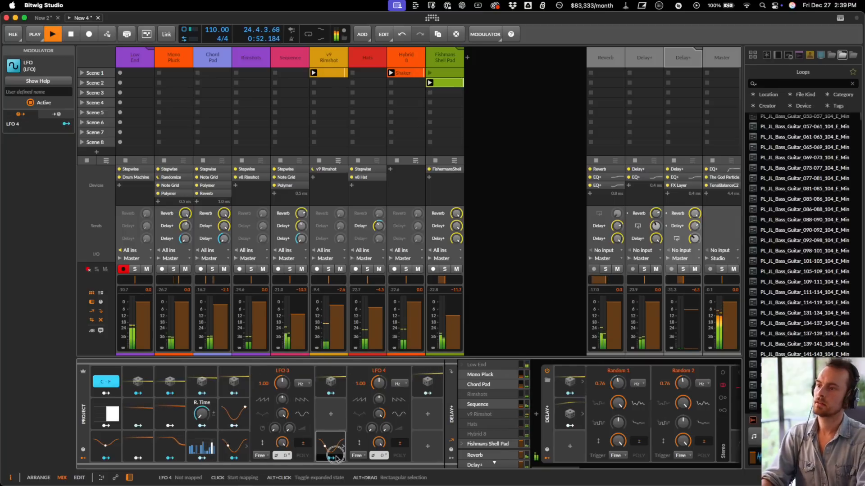
pyautogui.click(336, 458)
pyautogui.doubleClick(170, 414)
pyautogui.moveTo(219, 392); pyautogui.dragTo(220, 393)
pyautogui.press('Escape')
# - Set LFO 4's rate to 0.48 Hz and LFO 3's rate to 0.39 Hz
pyautogui.moveTo(385, 384); pyautogui.dragTo(380, 394)
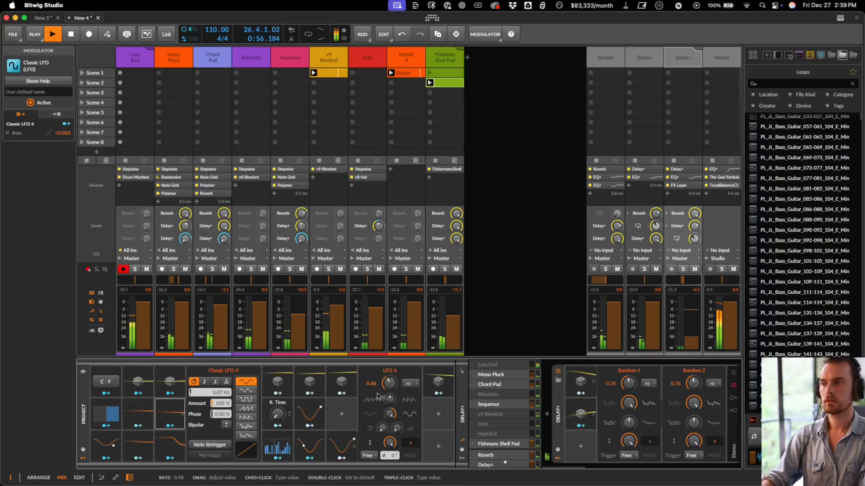
pyautogui.click(309, 444)
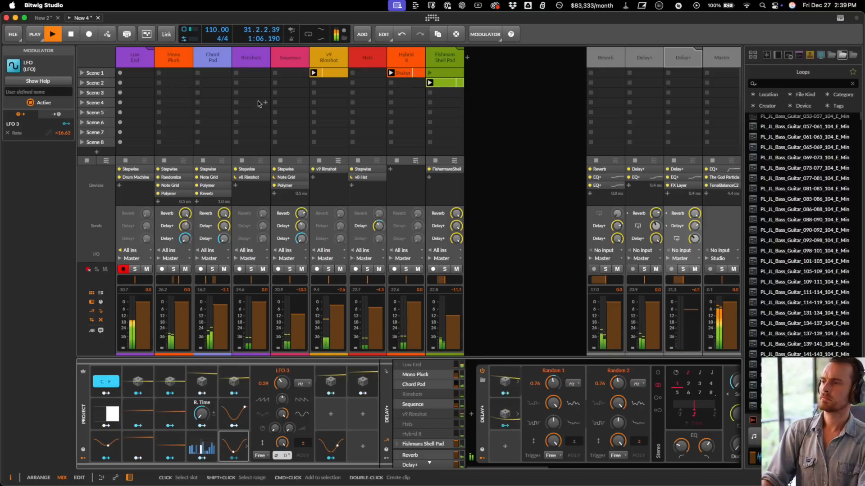
# - Stop playback and duplicate the Steps modulator on the V8 Kick in the Low End track's Drum Machine
pyautogui.click(140, 51)
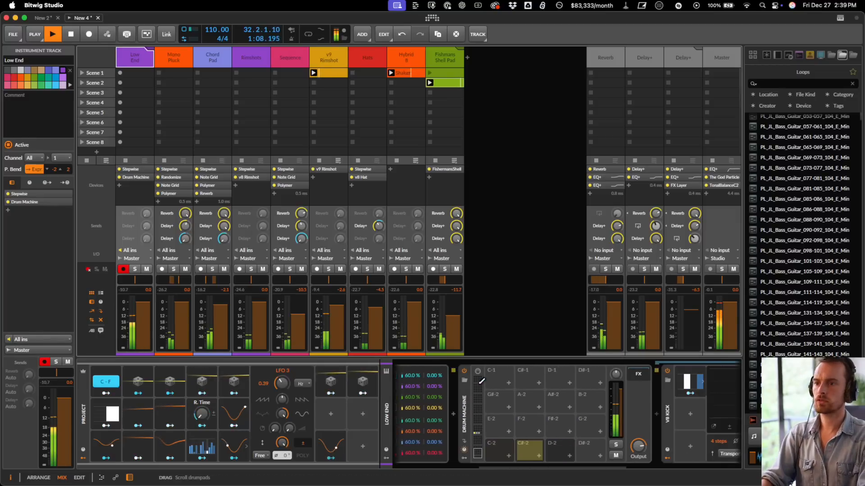
pyautogui.hscroll(2, 479, 388)
pyautogui.click(450, 434)
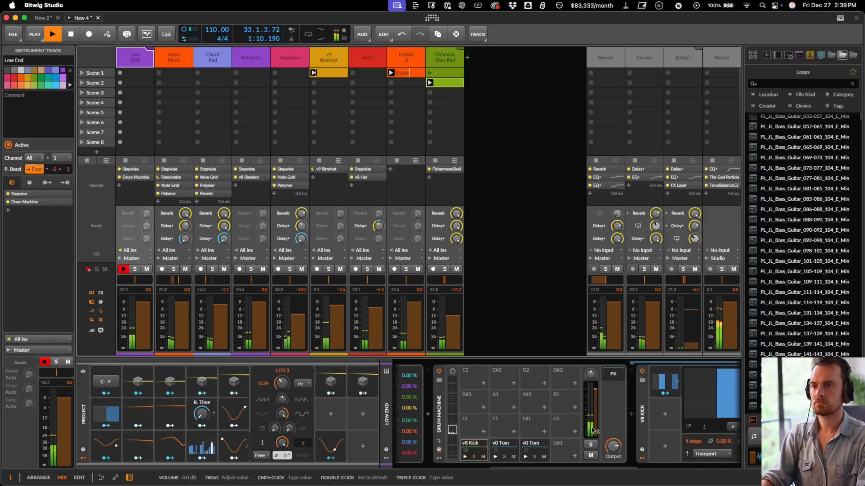
pyautogui.hscroll(10, 592, 430)
pyautogui.hscroll(-4, 568, 421)
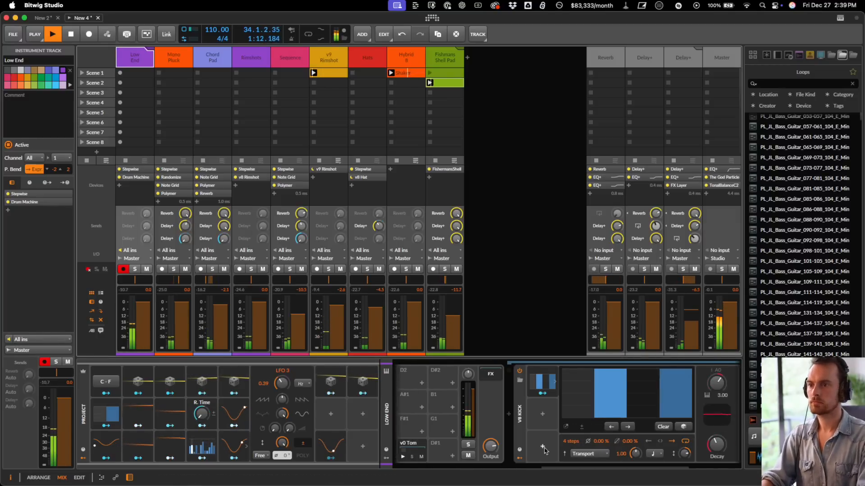
pyautogui.press('space')
pyautogui.click(545, 412)
pyautogui.press('Escape')
pyautogui.click(543, 384)
pyautogui.press('super+d')
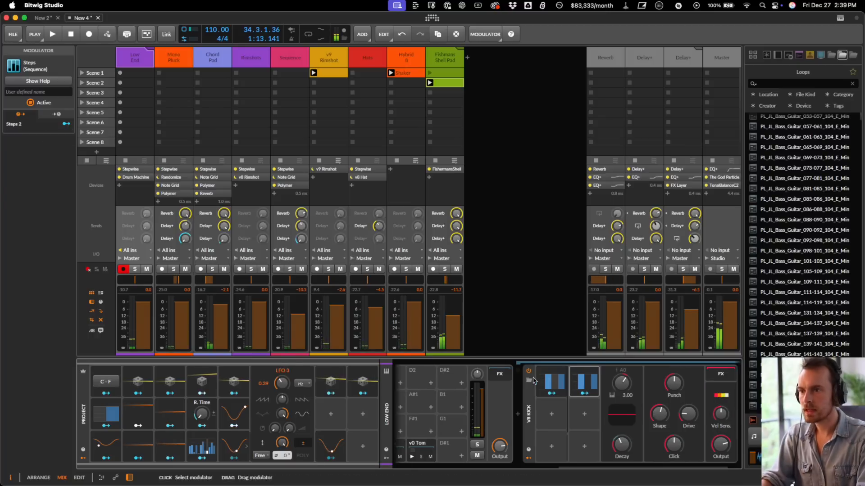
# - Set the duplicated Steps modulator to 8 steps with only the last step raised to full
pyautogui.click(580, 382)
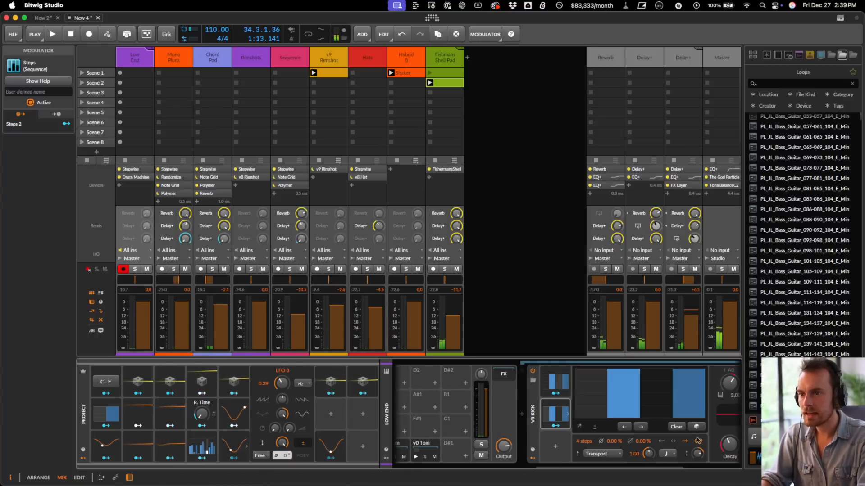
pyautogui.moveTo(587, 441)
pyautogui.mouseDown()
pyautogui.moveTo(587, 426)
pyautogui.moveTo(697, 425)
pyautogui.mouseUp()
pyautogui.moveTo(701, 388); pyautogui.dragTo(697, 366)
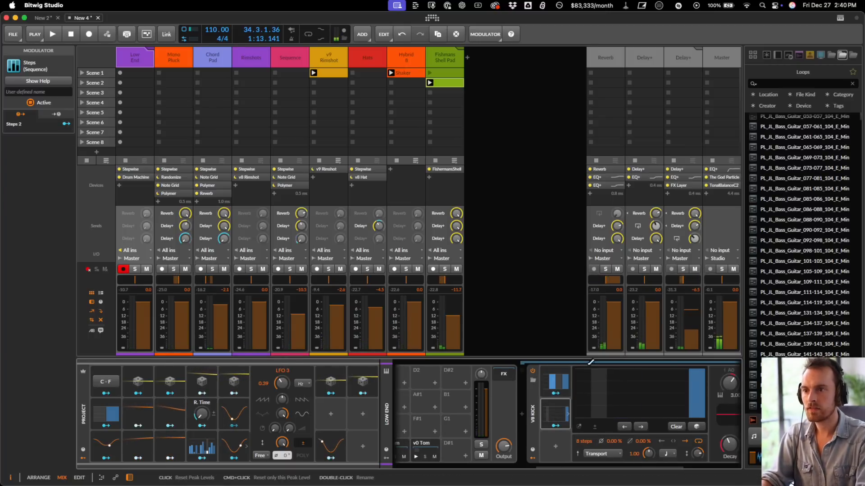
# - Modulate the V8 Kick's Tune with Steps 2 and set the modulation amount to 12.00
pyautogui.click(555, 426)
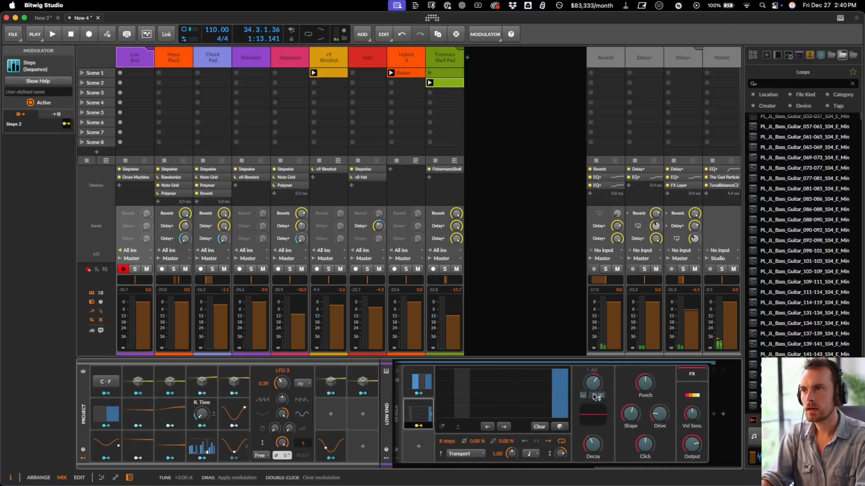
pyautogui.hscroll(-6, 592, 396)
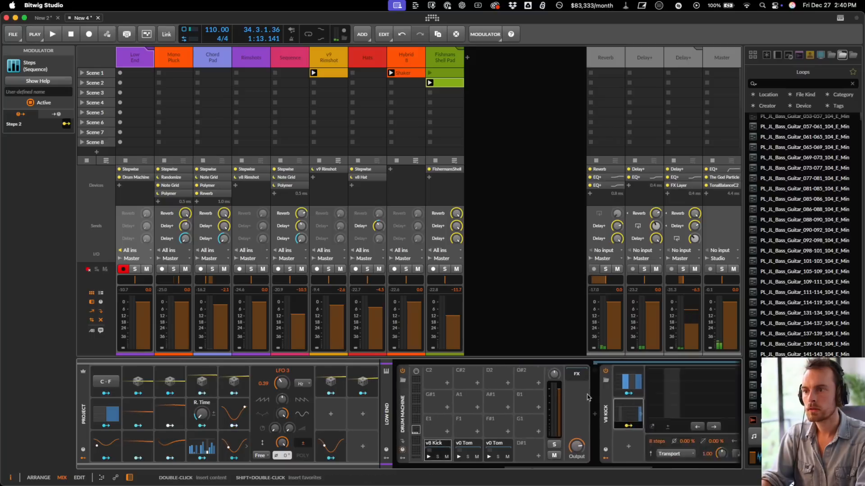
pyautogui.hscroll(6, 591, 394)
pyautogui.moveTo(592, 393); pyautogui.dragTo(592, 406)
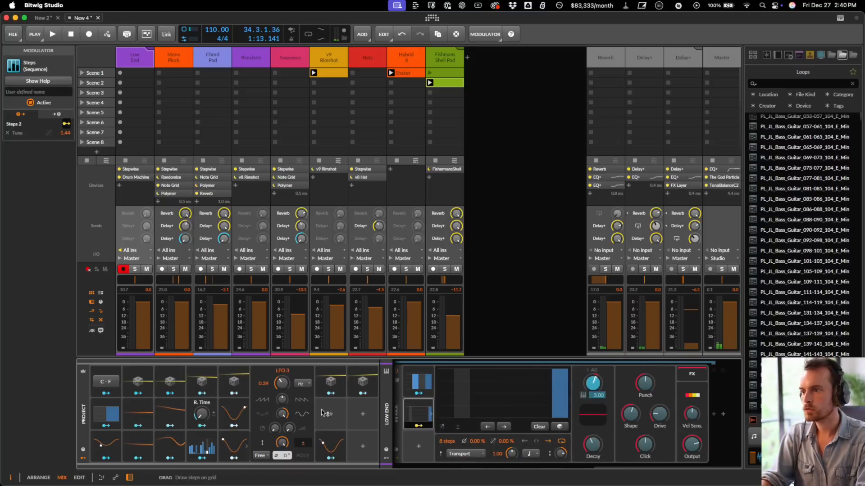
pyautogui.doubleClick(62, 133)
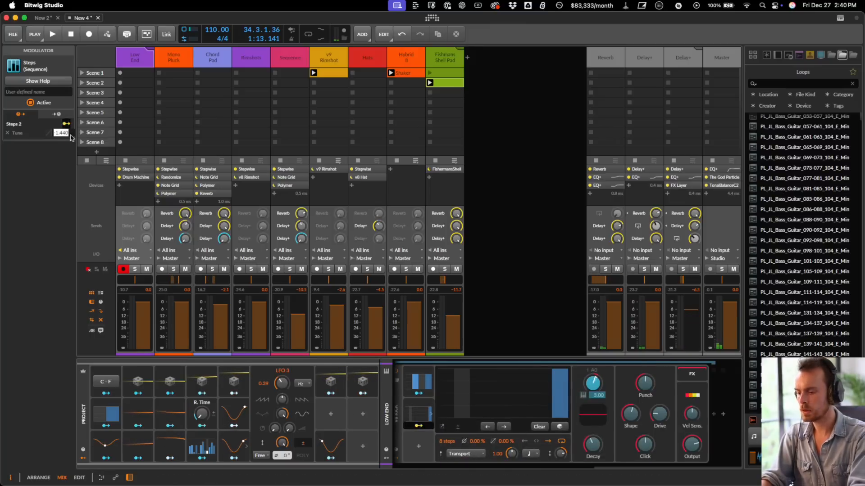
# - Audition the kick's tune modulation and delete the Steps 2 modulator from the V8 Kick
pyautogui.press('space')
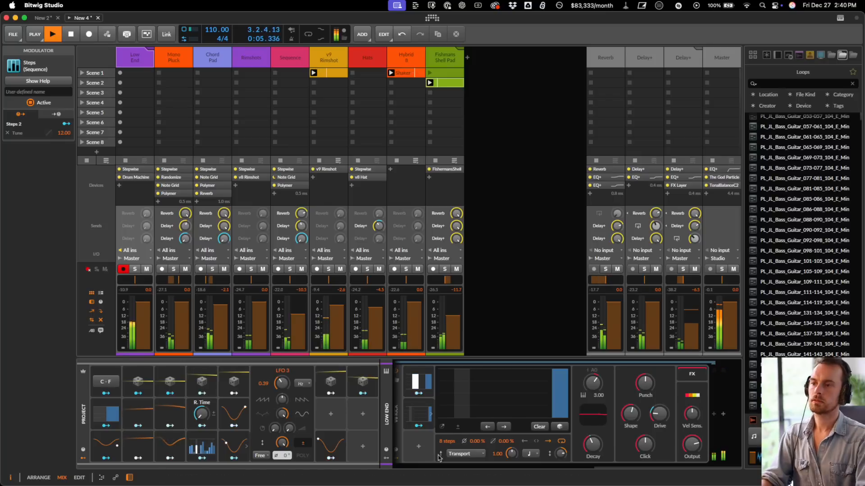
pyautogui.press('space')
pyautogui.rightClick(407, 414)
pyautogui.click(489, 447)
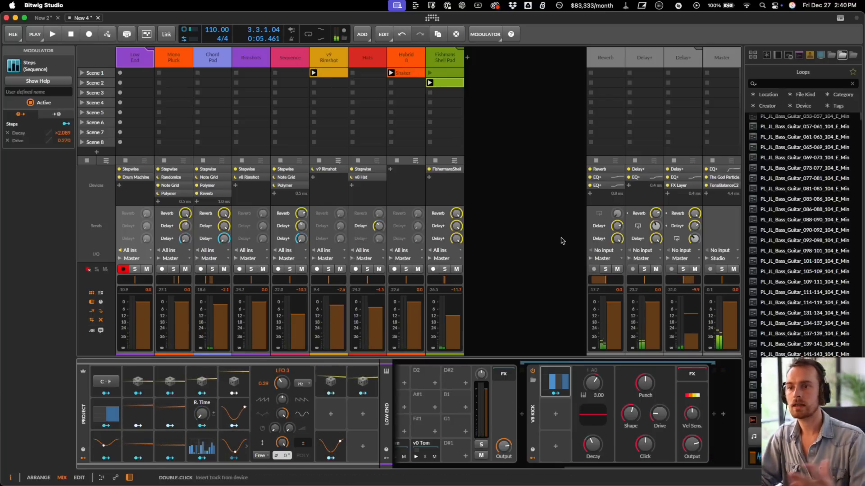
# - Replace The God Particle and Tonal Balance Control on the Master track with a Peak Limiter after the EQ+
pyautogui.click(721, 57)
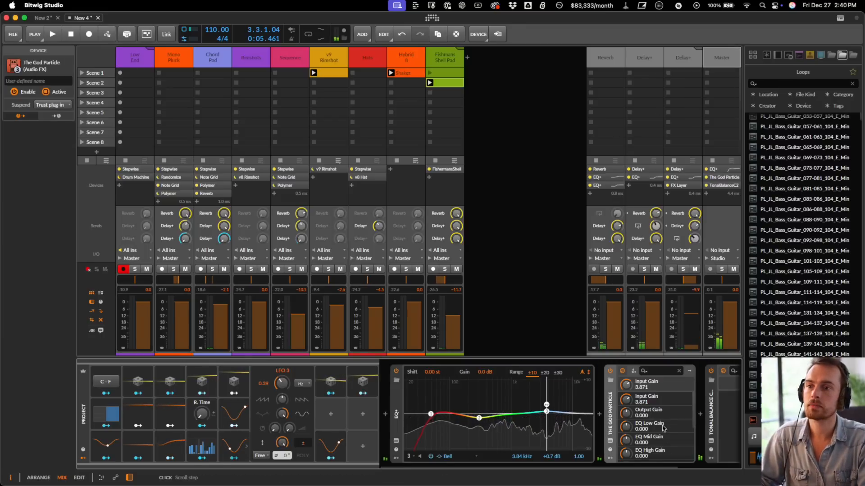
pyautogui.hscroll(-3, 616, 416)
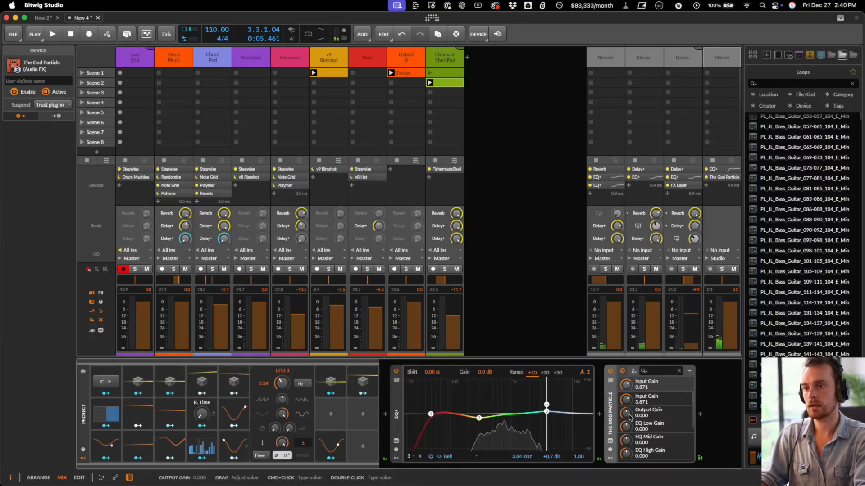
pyautogui.press('Delete')
pyautogui.click(599, 414)
pyautogui.write('LIM')
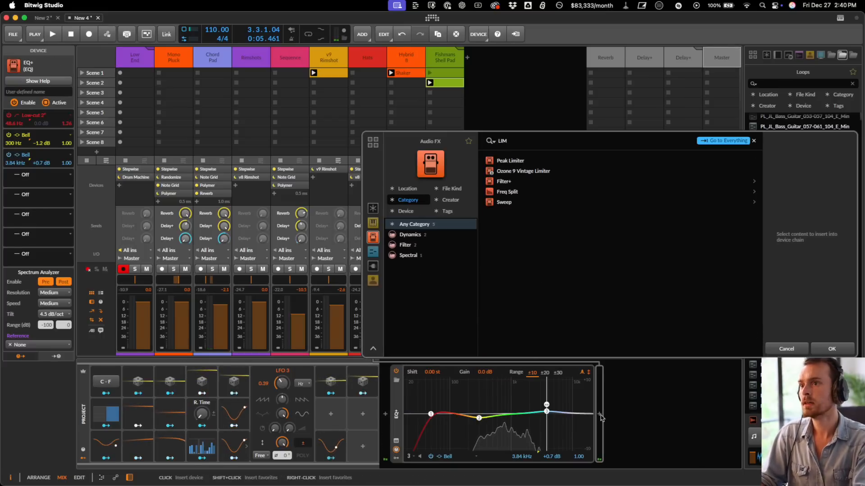
pyautogui.press('Down')
pyautogui.press('Up')
pyautogui.press('Return')
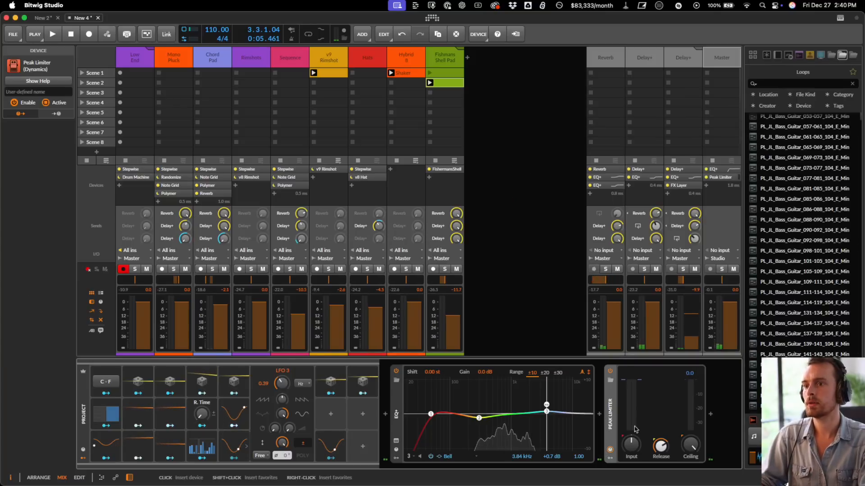
# - Raise the Peak Limiter's Input during playback and mute the Master track
pyautogui.press('space')
pyautogui.moveTo(635, 447)
pyautogui.mouseDown()
pyautogui.moveTo(635, 432)
pyautogui.moveTo(636, 445)
pyautogui.mouseUp()
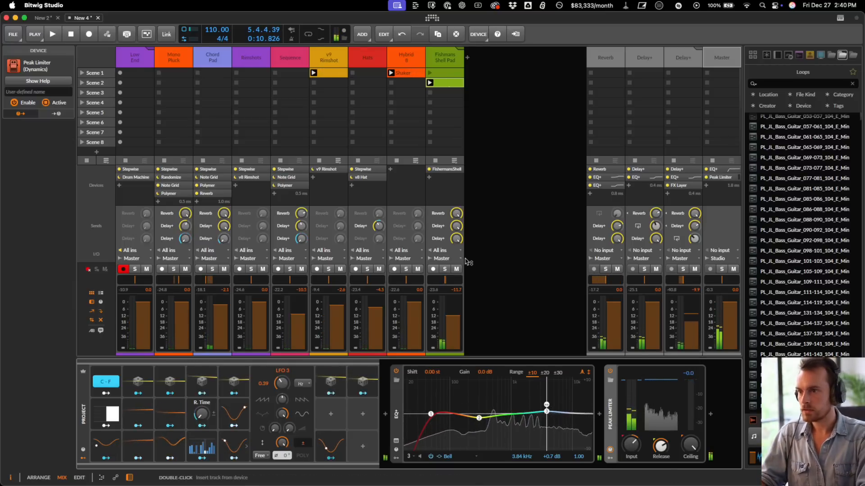
pyautogui.click(733, 270)
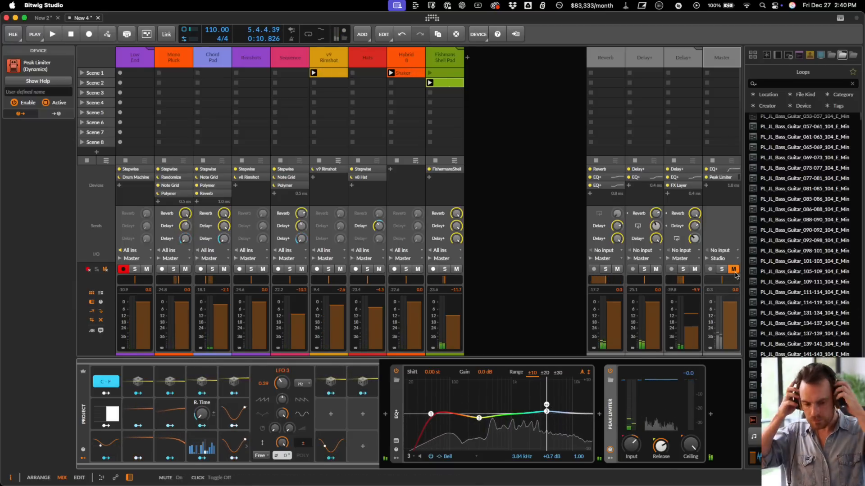